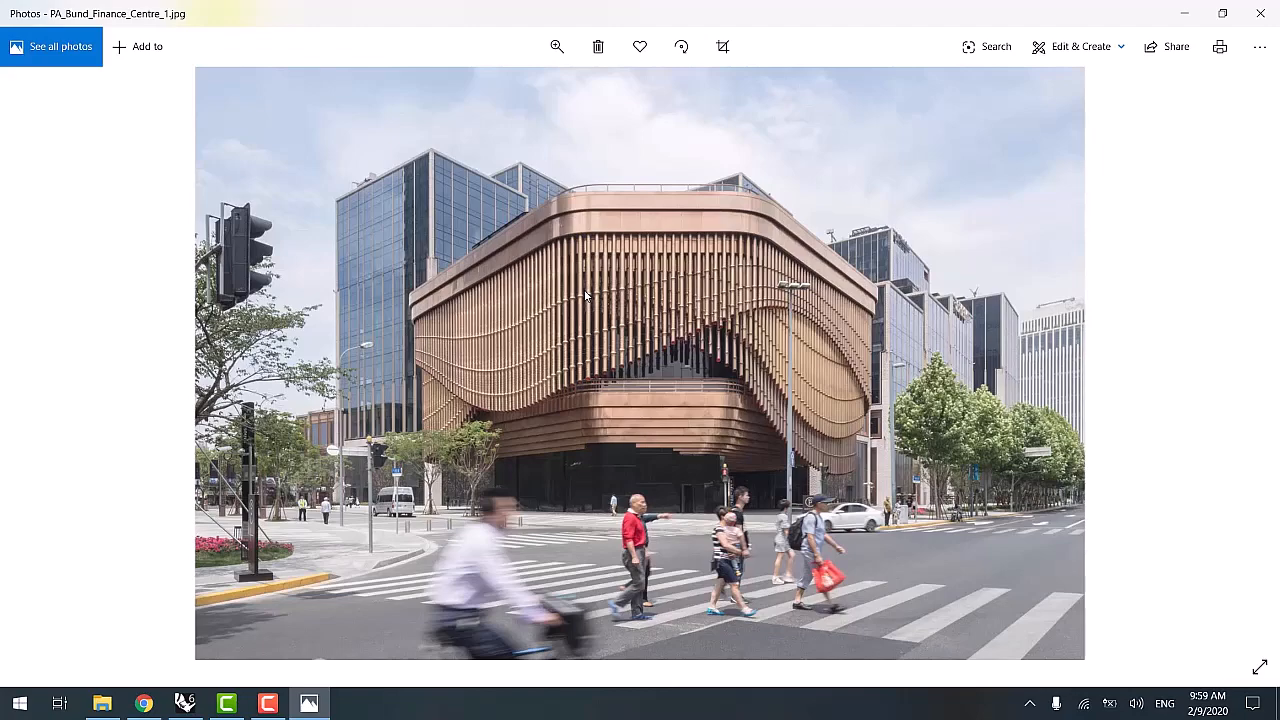
- Browse the Bund Finance Centre photos and elevation drawings, then close the image viewer
{"action": "key", "text": "Right"}
{"action": "key", "text": "Right"}
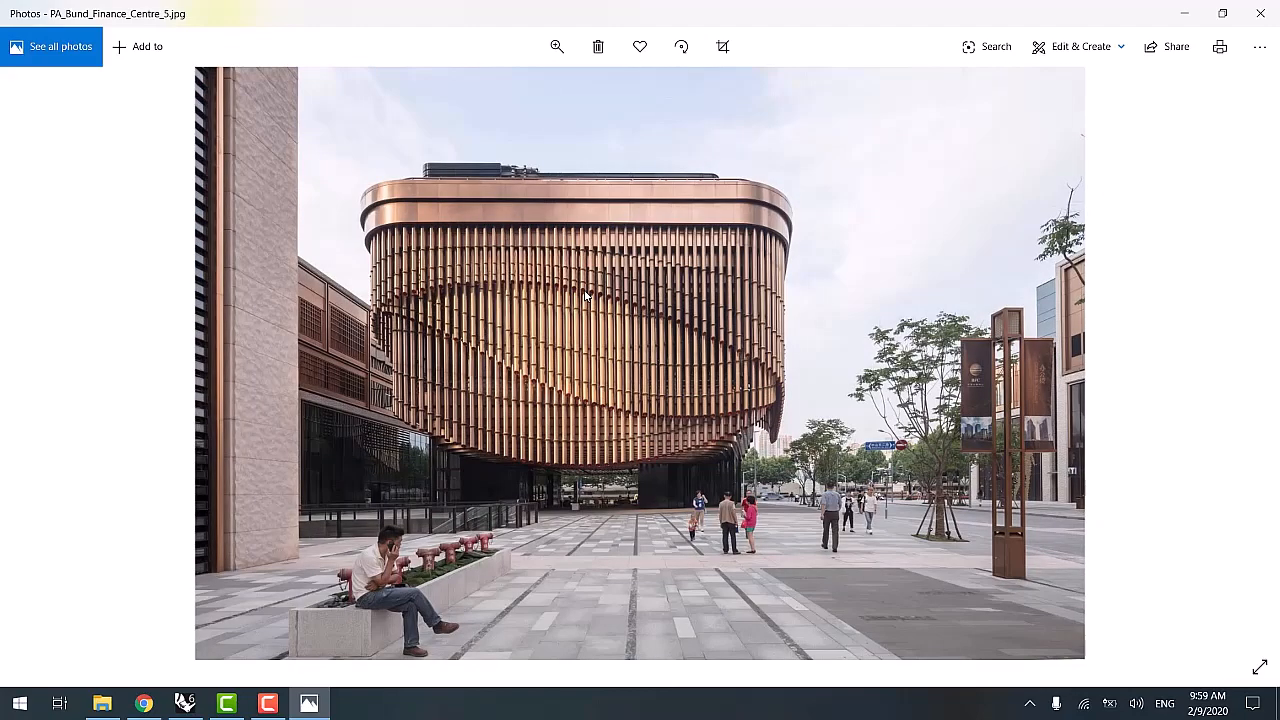
{"action": "key", "text": "Right"}
{"action": "key", "text": "Right"}
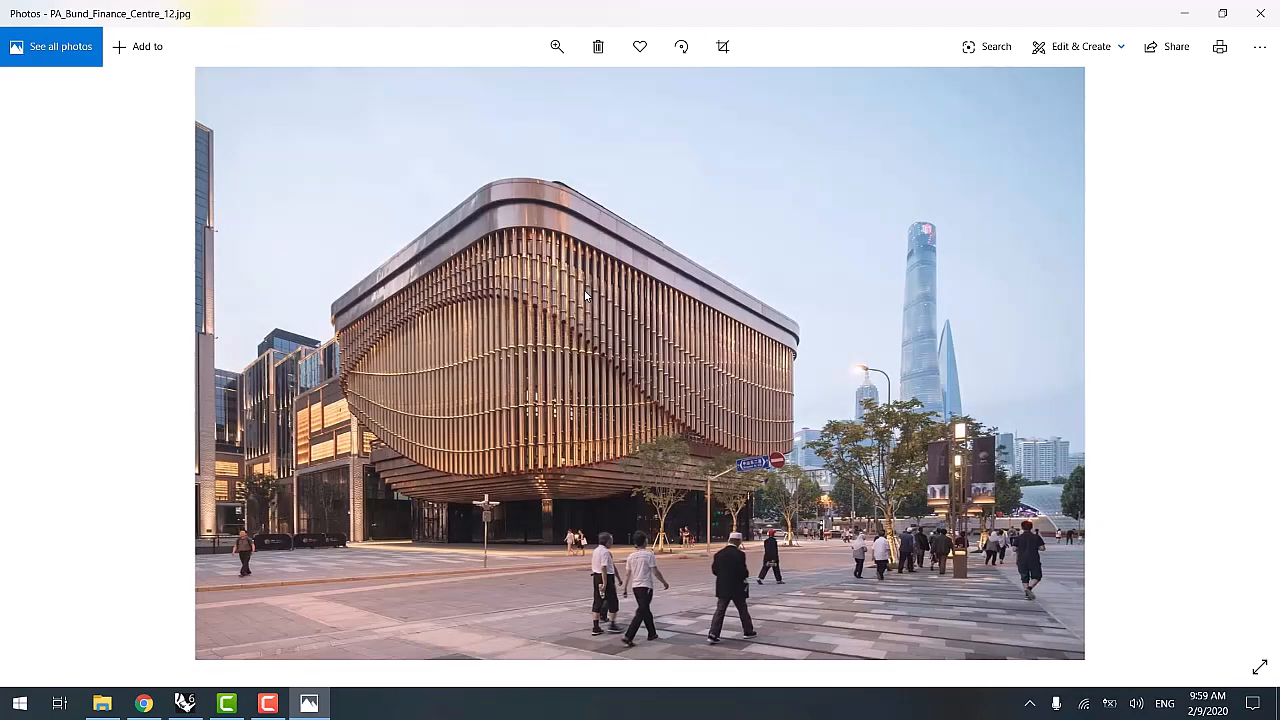
{"action": "key", "text": "Right"}
{"action": "key", "text": "Right"}
{"action": "key", "text": "Right"}
{"action": "key", "text": "Right"}
{"action": "key", "text": "Right"}
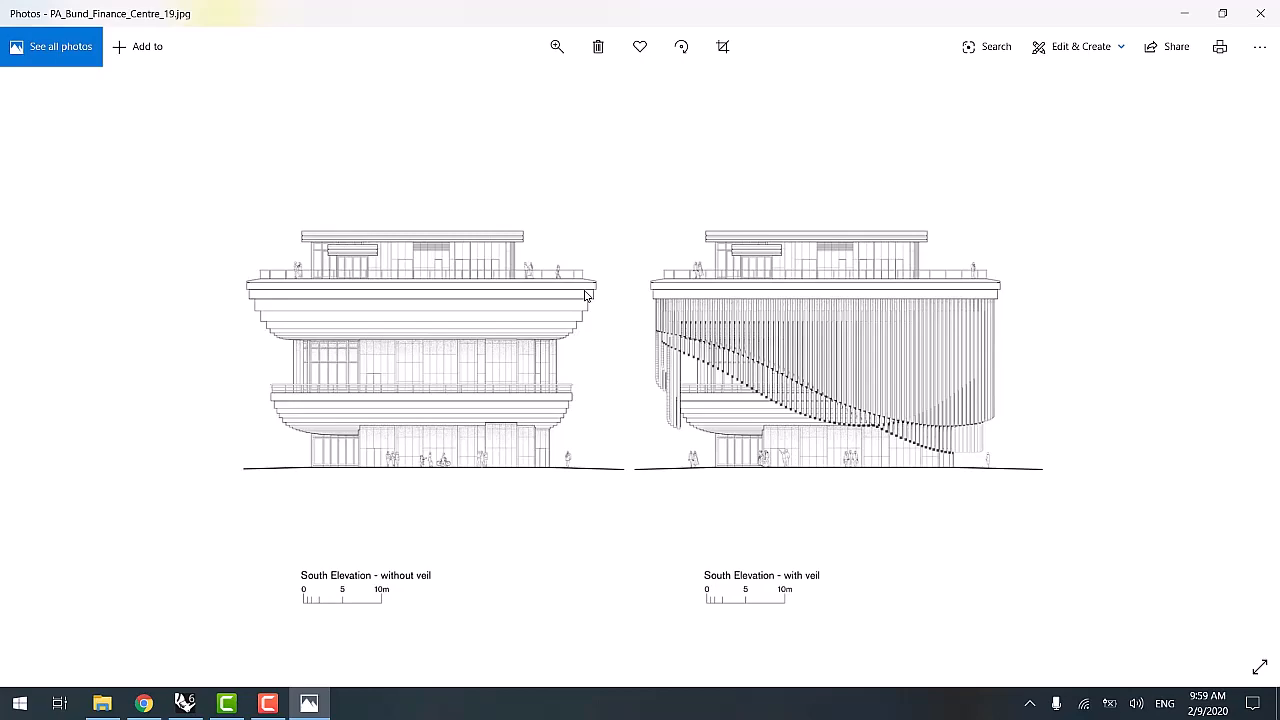
{"action": "key", "text": "Right"}
{"action": "key", "text": "Right"}
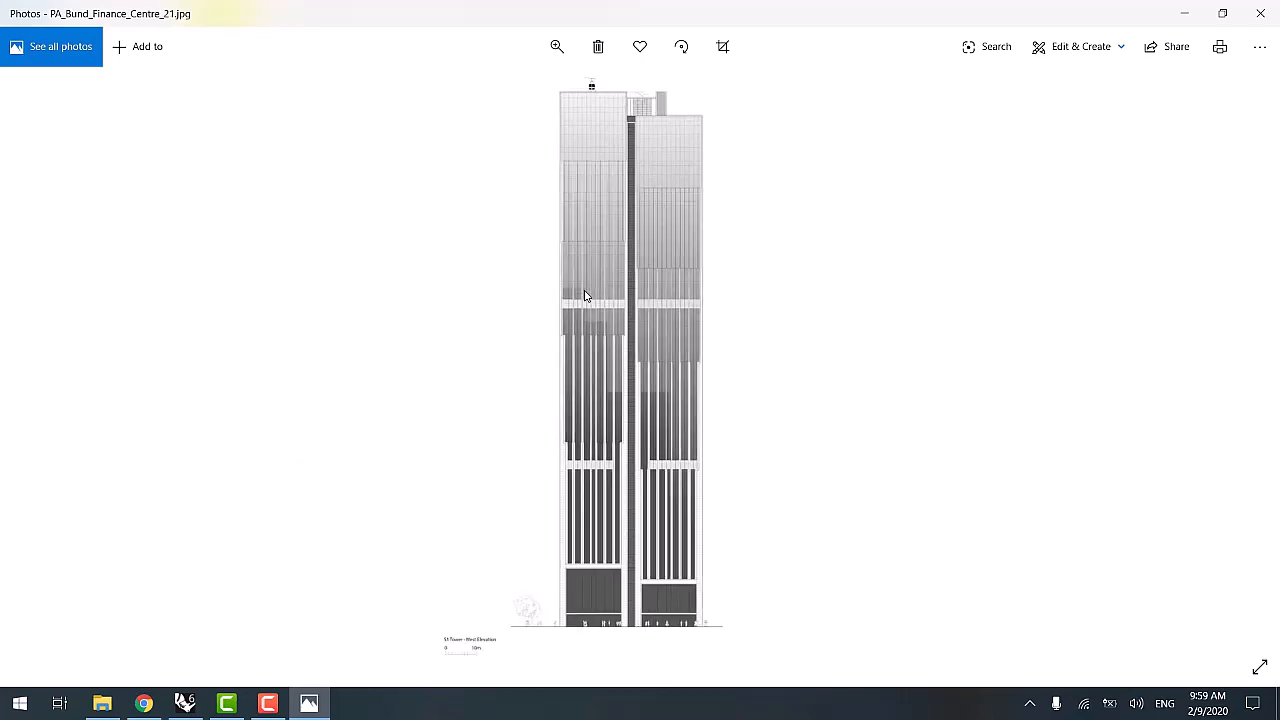
{"action": "key", "text": "Right"}
{"action": "key", "text": "Left"}
{"action": "key", "text": "Left"}
{"action": "key", "text": "Left"}
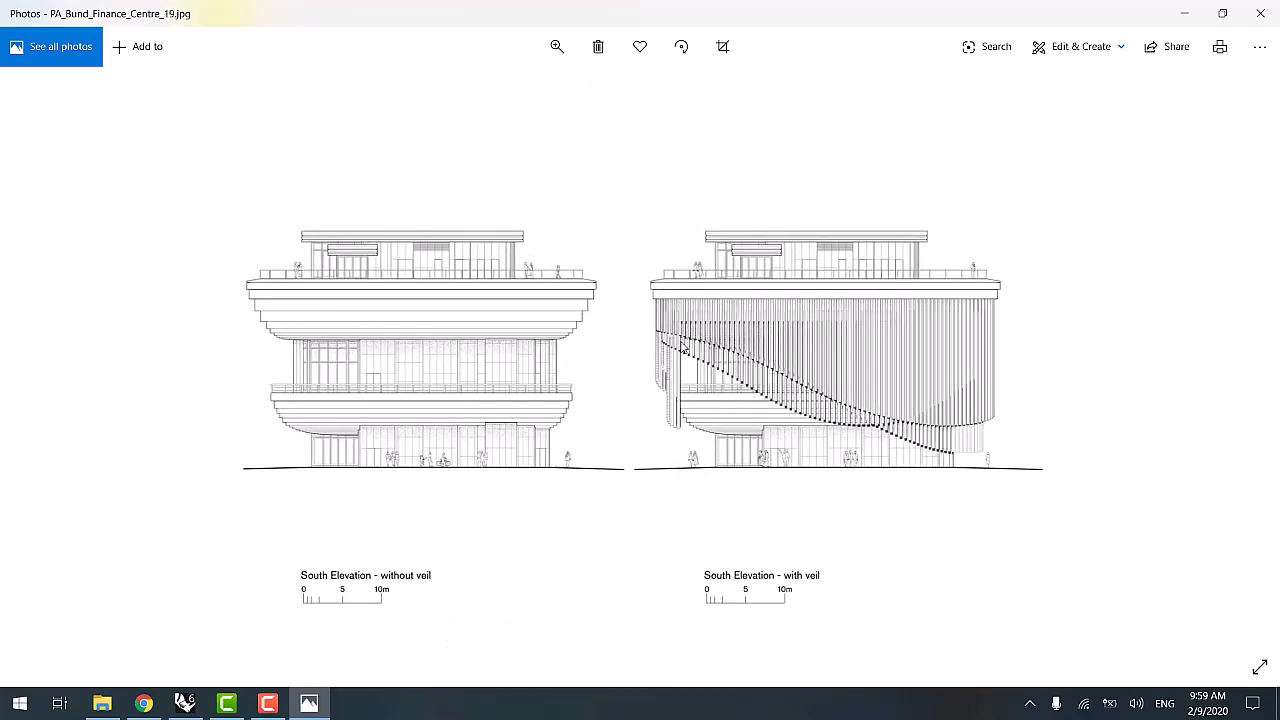
{"action": "key", "text": "Left"}
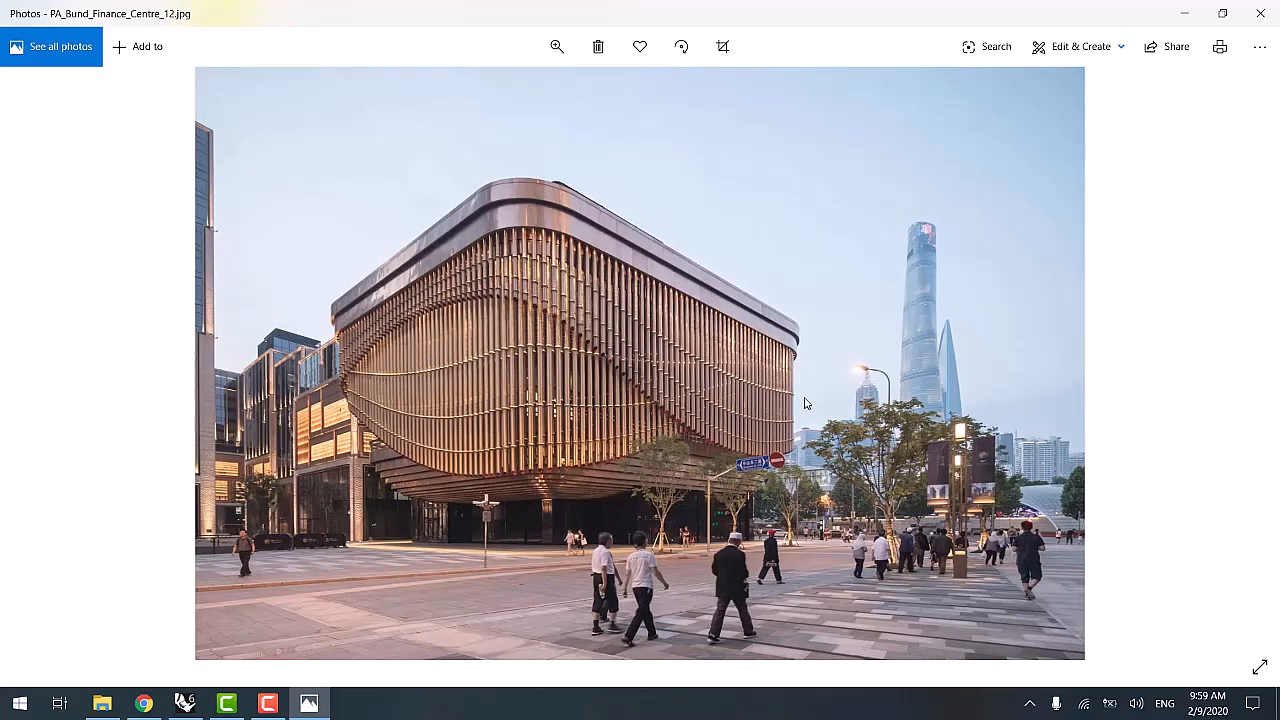
{"action": "left_click", "coordinate": [1260, 13]}
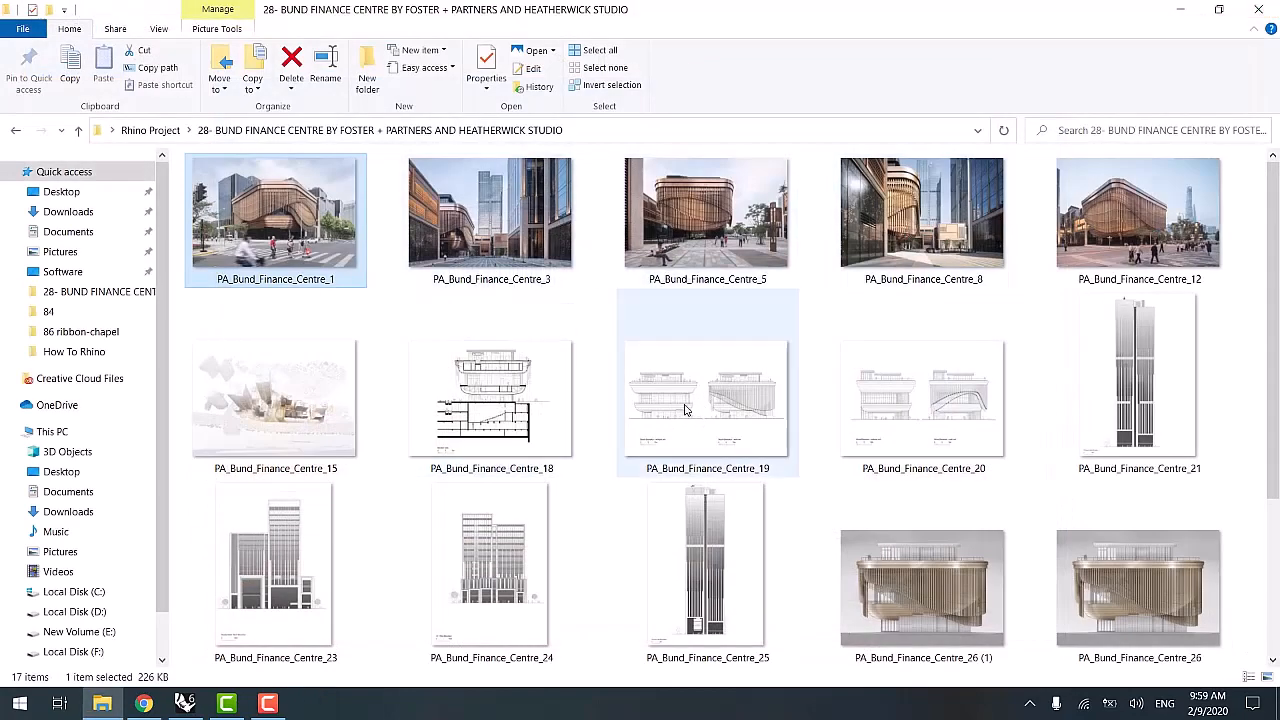
- Open PA_Bund_Finance_Centre_19, compare its south elevations with the west elevations in PA_Bund_Finance_Centre_20, and close the viewer
{"action": "left_click", "coordinate": [687, 411]}
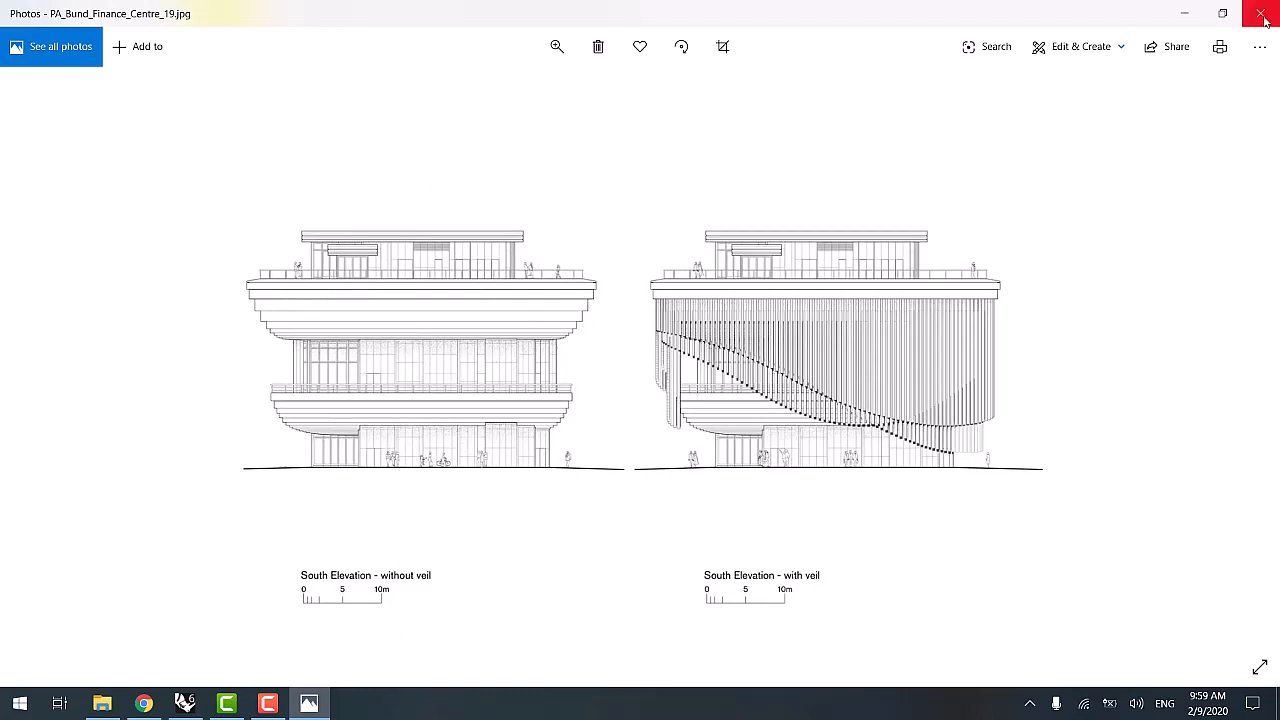
{"action": "key", "text": "Right"}
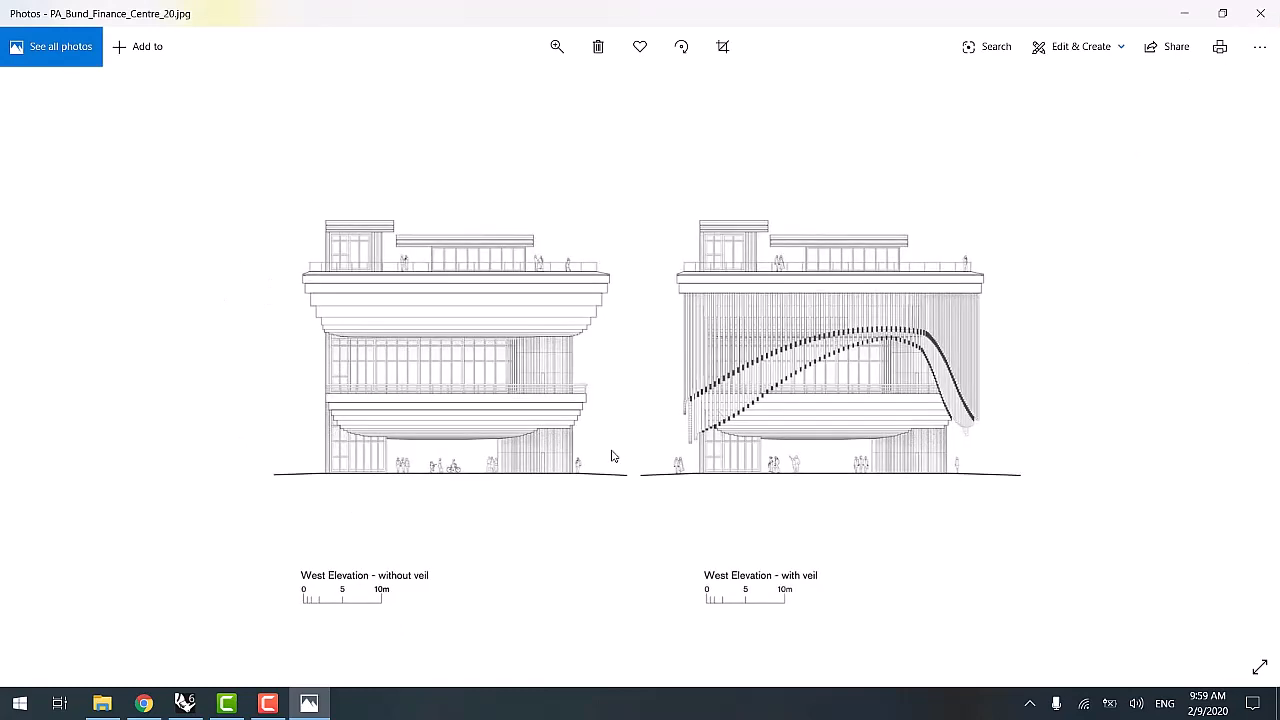
{"action": "key", "text": "Left"}
{"action": "key", "text": "Right"}
{"action": "key", "text": "Left"}
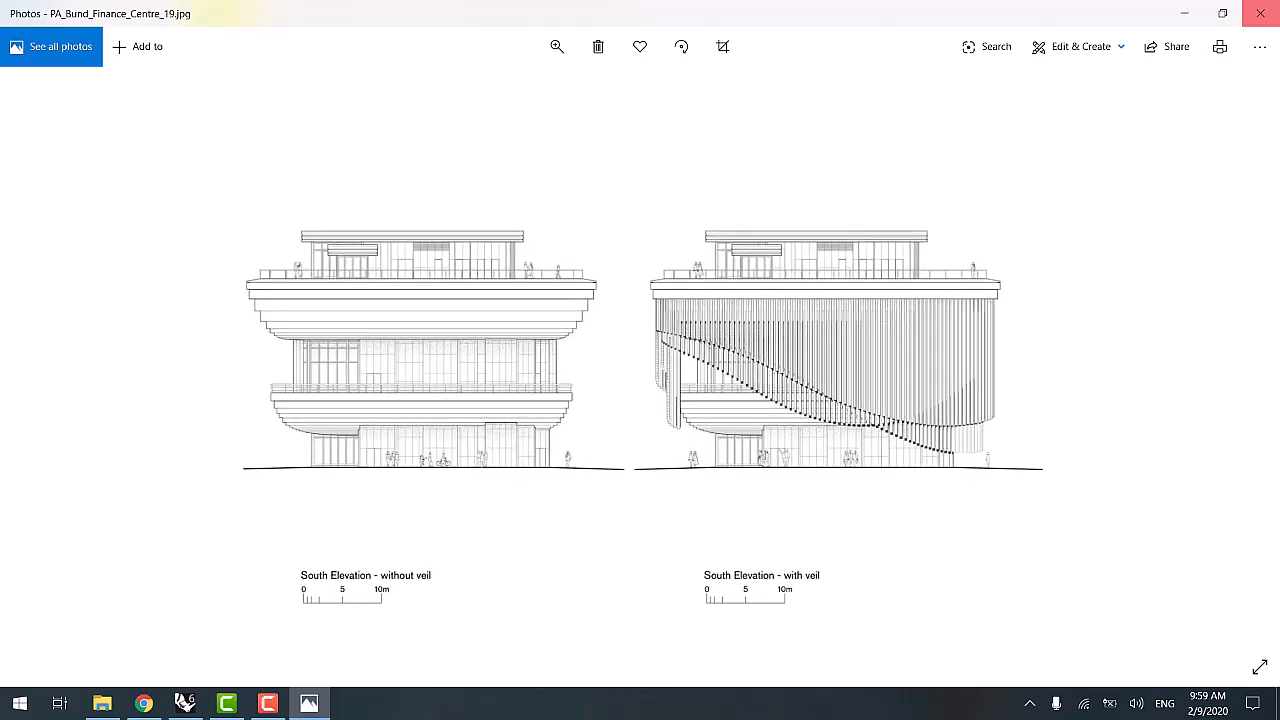
{"action": "left_click", "coordinate": [1260, 12]}
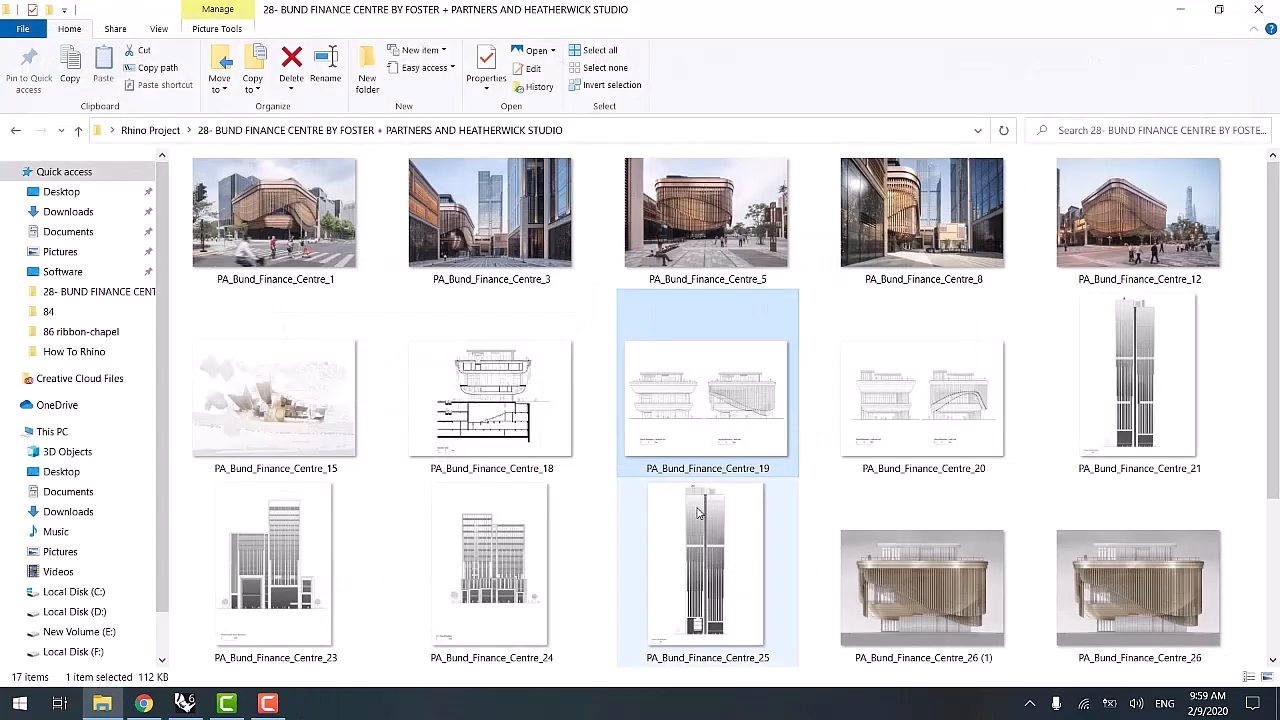
- Bring PA_Bund_Finance_Centre_19 from the folder into Rhino and place it as a Picture in the Front view
{"action": "left_click", "coordinate": [714, 390]}
{"action": "left_click", "coordinate": [185, 703]}
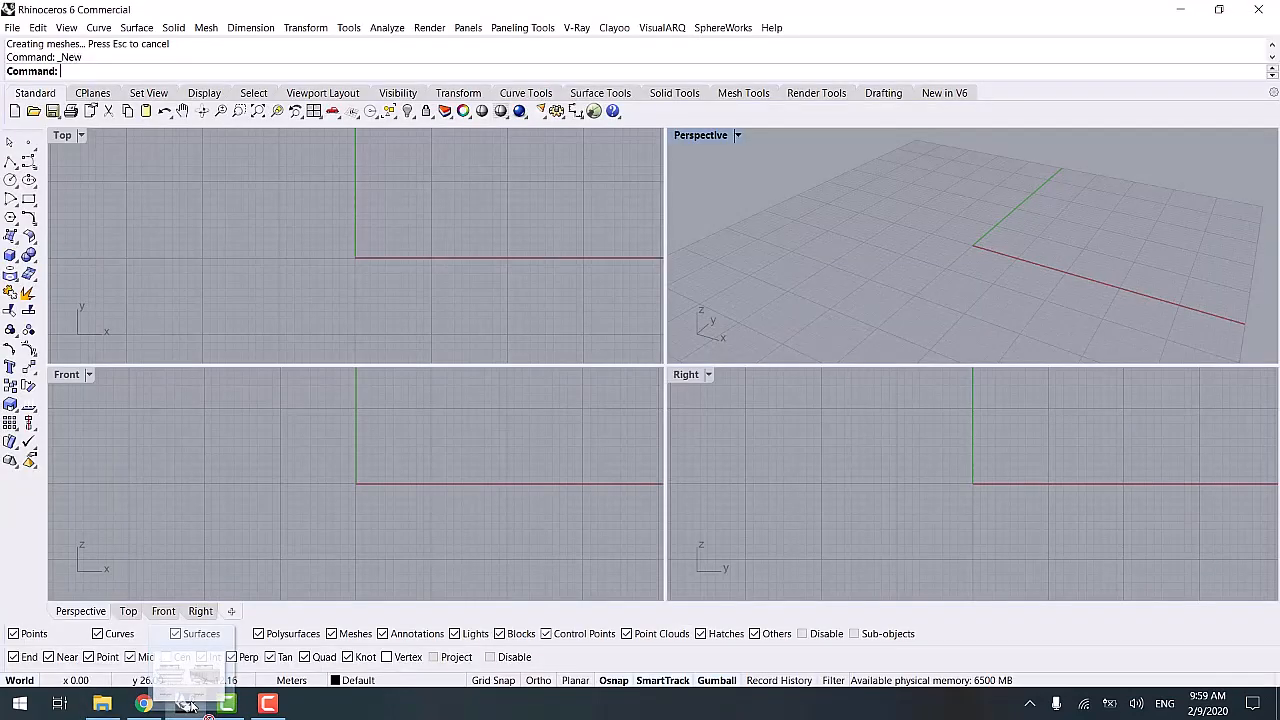
{"action": "left_click_drag", "start_coordinate": [341, 461], "coordinate": [341, 458]}
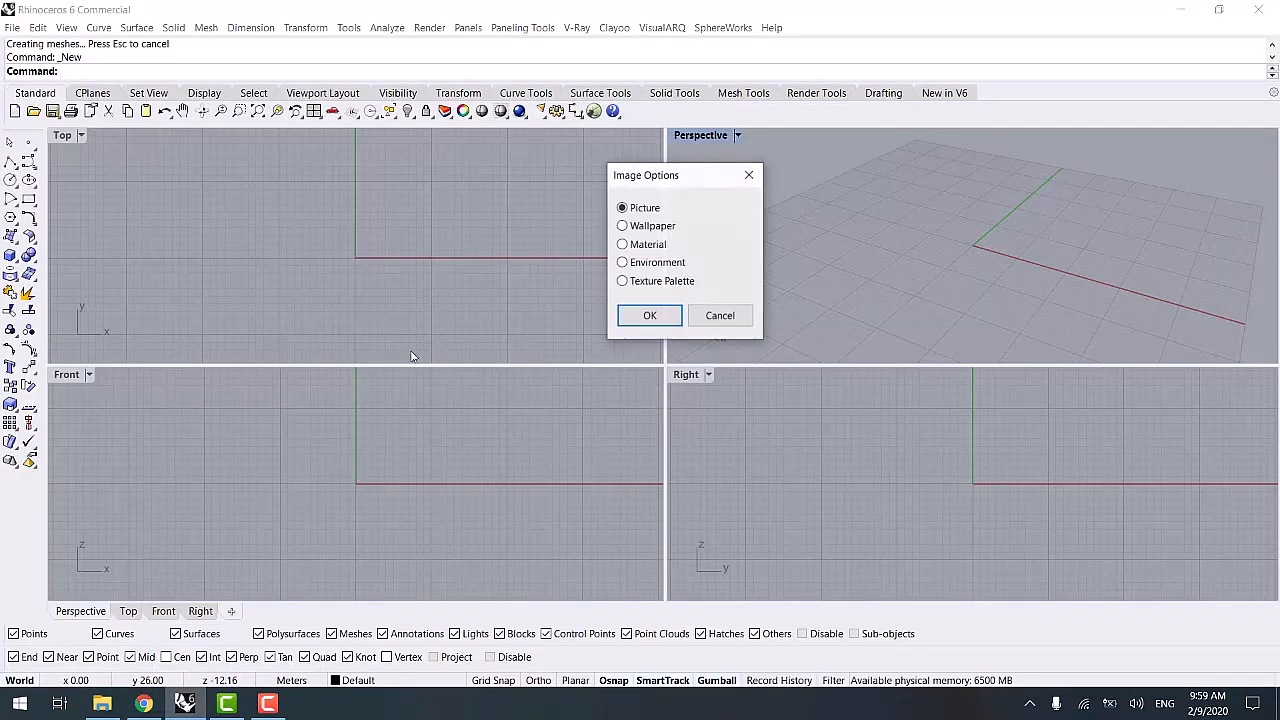
{"action": "left_click", "coordinate": [651, 314]}
{"action": "left_click", "coordinate": [264, 511]}
{"action": "left_click", "coordinate": [600, 410]}
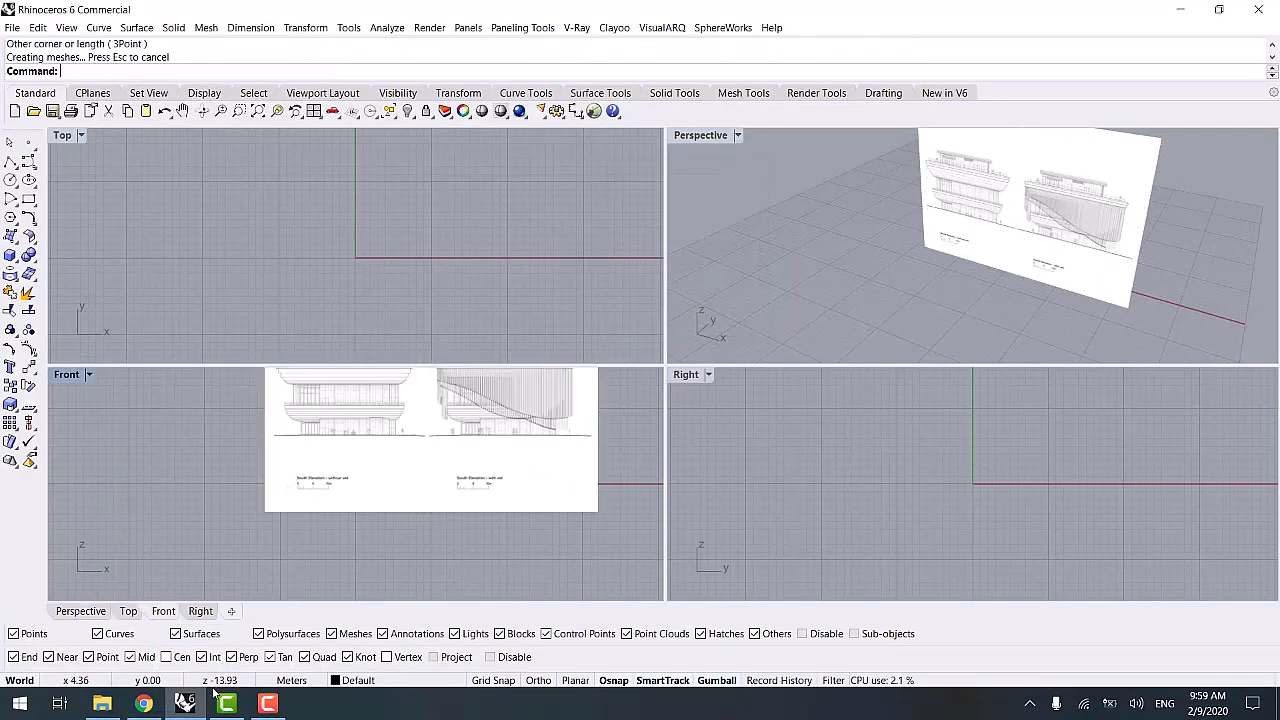
- Bring PA_Bund_Finance_Centre_20 from the folder into Rhino and place it as a Picture in the Right view
{"action": "left_click", "coordinate": [102, 703]}
{"action": "left_click_drag", "start_coordinate": [900, 420], "coordinate": [840, 516]}
{"action": "left_click", "coordinate": [650, 315]}
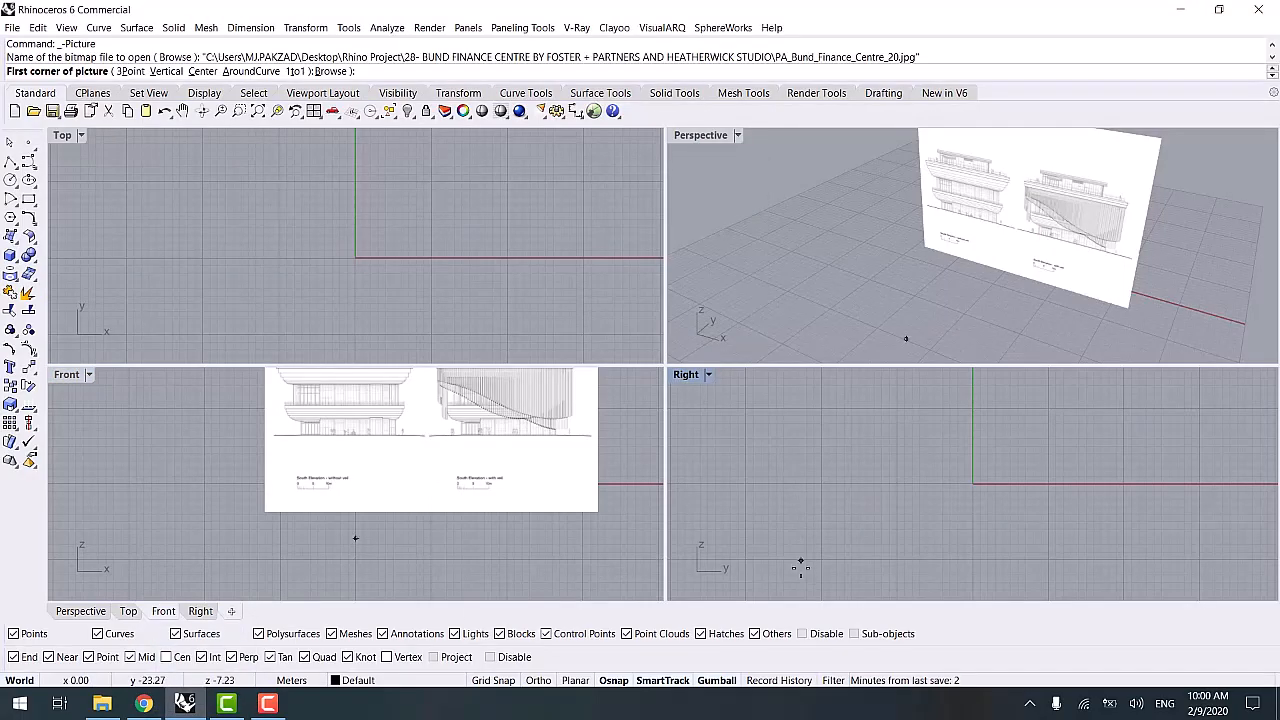
{"action": "left_click", "coordinate": [800, 568]}
{"action": "left_click", "coordinate": [1146, 402]}
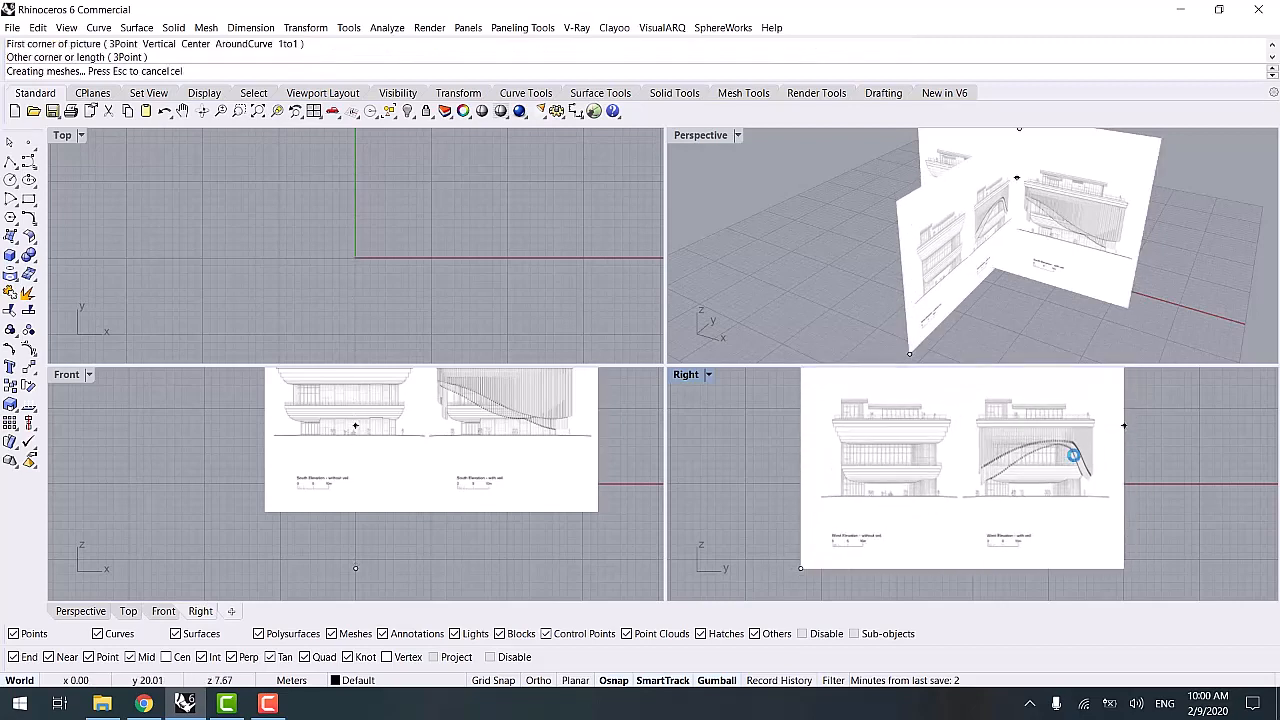
- Scale the south elevation picture in the Front view so its scale bar from 0 to 10m measures 10 m
{"action": "double_click", "coordinate": [67, 380]}
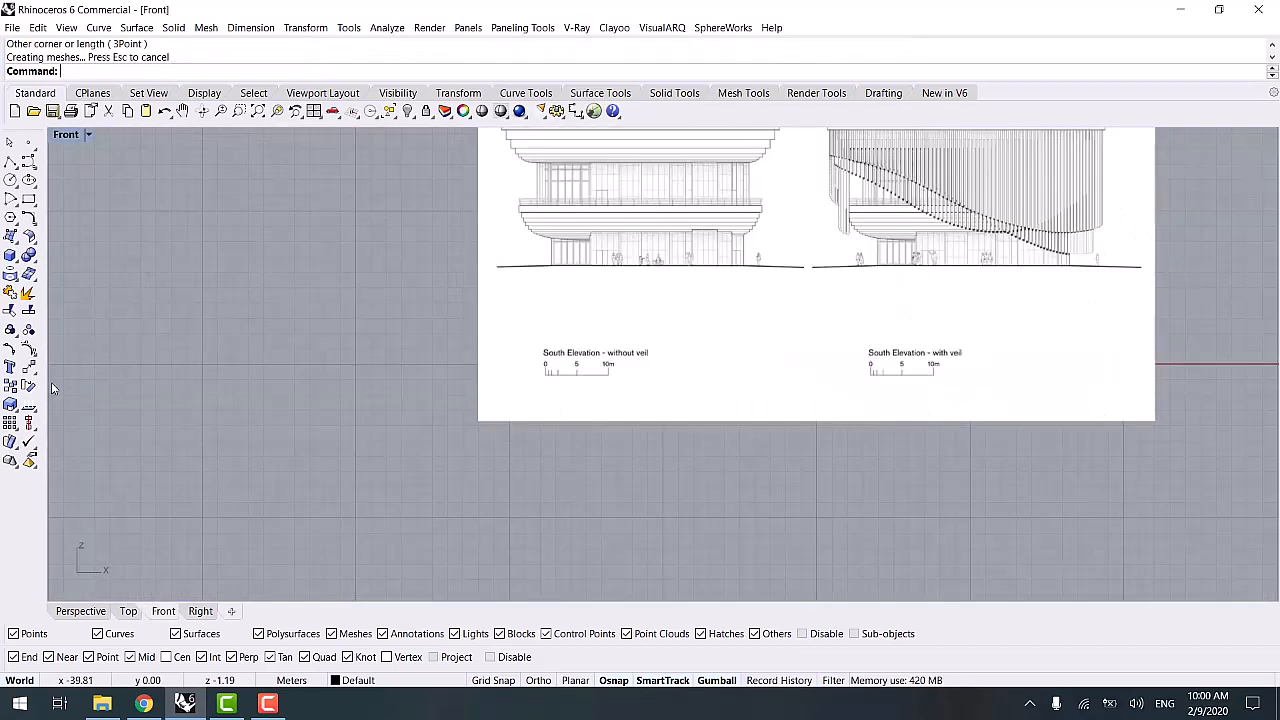
{"action": "scroll", "coordinate": [597, 350], "scroll_direction": "up", "scroll_amount": 8}
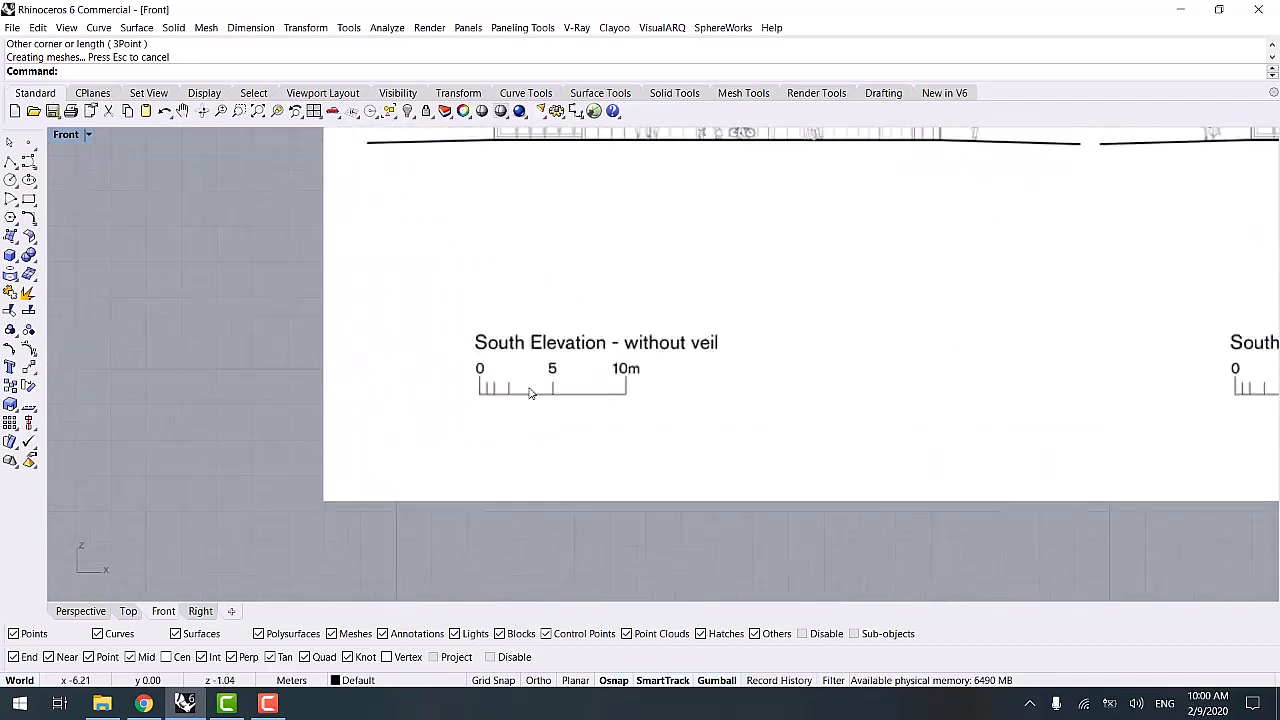
{"action": "scroll", "coordinate": [560, 380], "scroll_direction": "down", "scroll_amount": 5}
{"action": "left_click", "coordinate": [476, 444]}
{"action": "right_click_drag", "start_coordinate": [510, 396], "coordinate": [399, 374]}
{"action": "scroll", "coordinate": [416, 398], "scroll_direction": "up", "scroll_amount": 2}
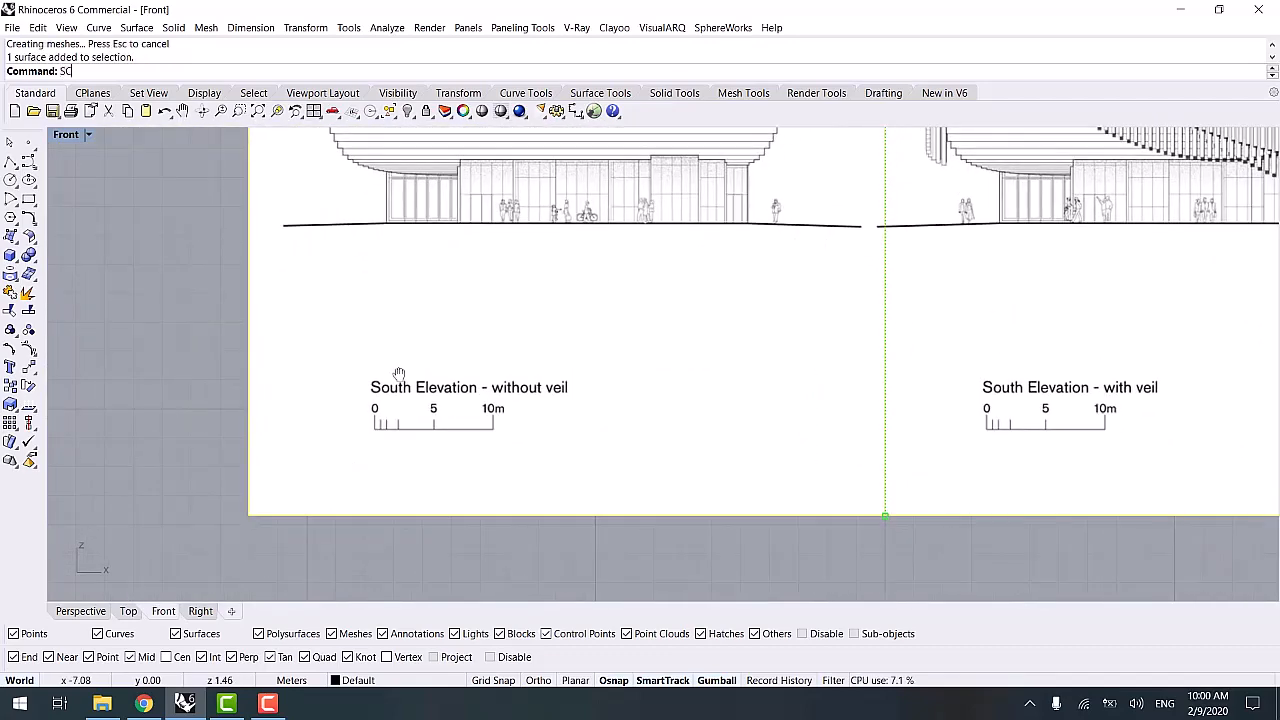
{"action": "key", "text": "Return"}
{"action": "scroll", "coordinate": [428, 423], "scroll_direction": "up", "scroll_amount": 6}
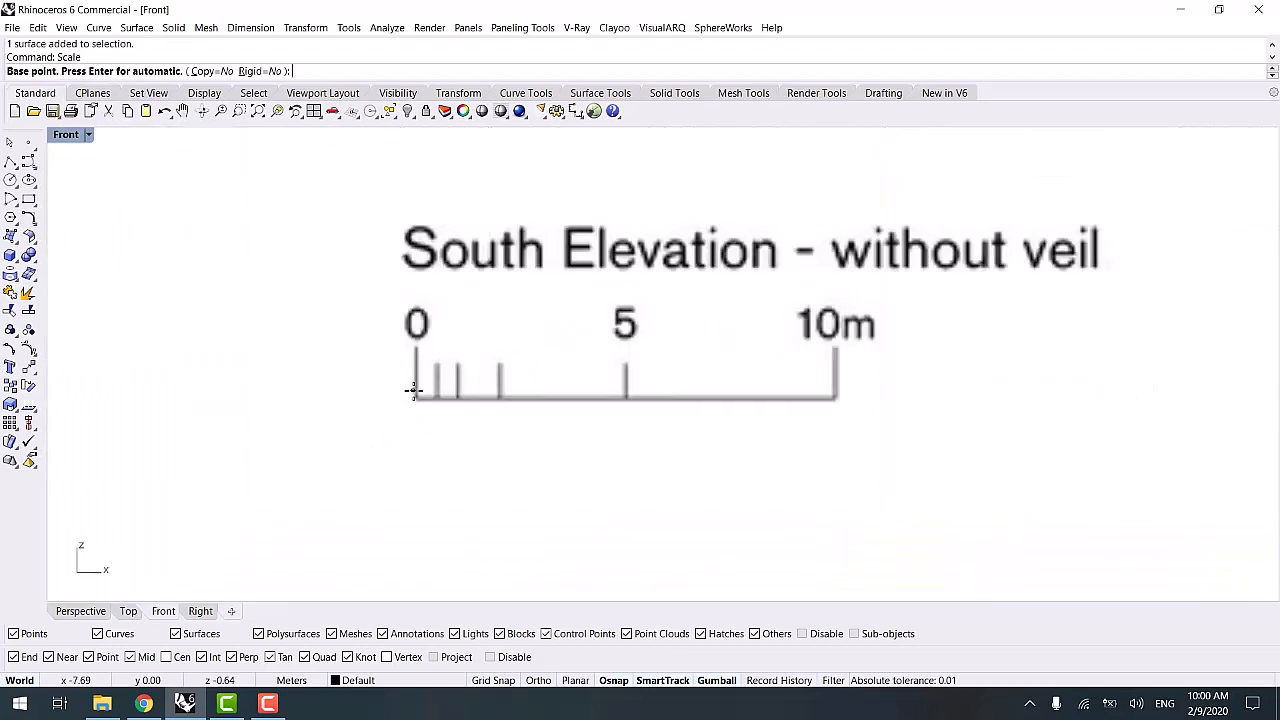
{"action": "left_click", "coordinate": [416, 398]}
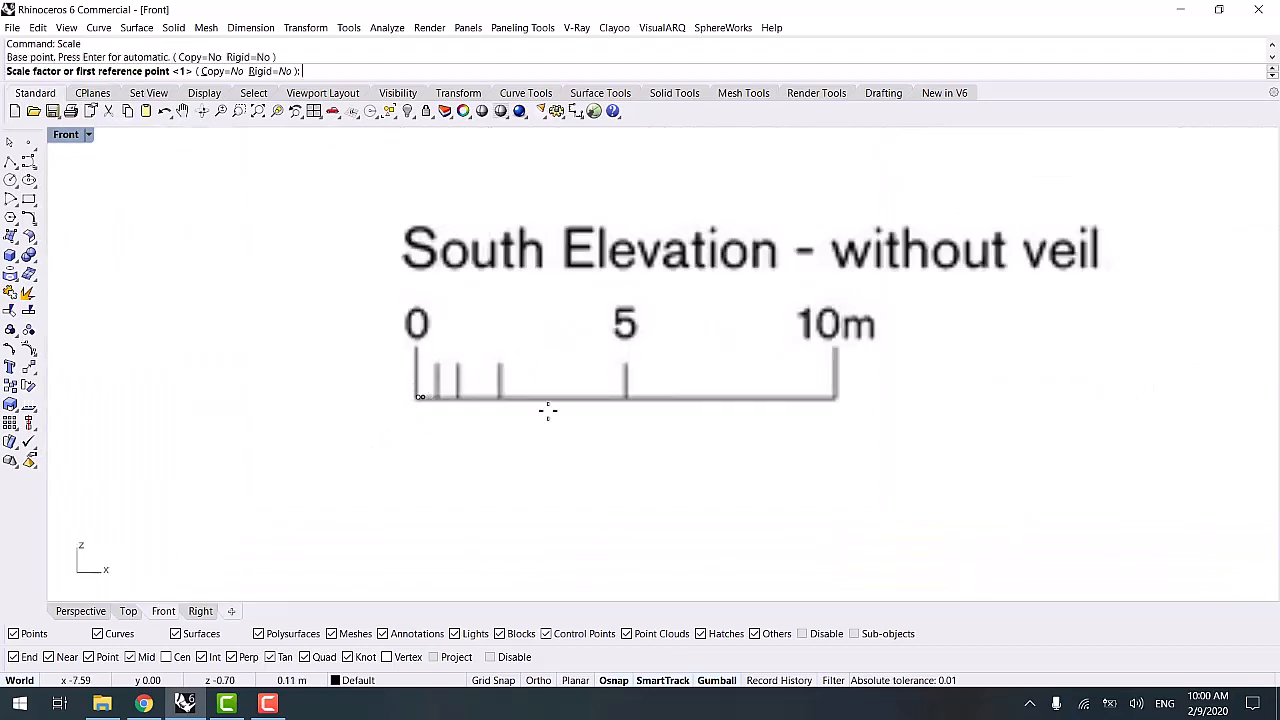
{"action": "left_click", "coordinate": [836, 397]}
{"action": "scroll", "coordinate": [837, 397], "scroll_direction": "up", "scroll_amount": 4}
{"action": "type", "text": "10"}
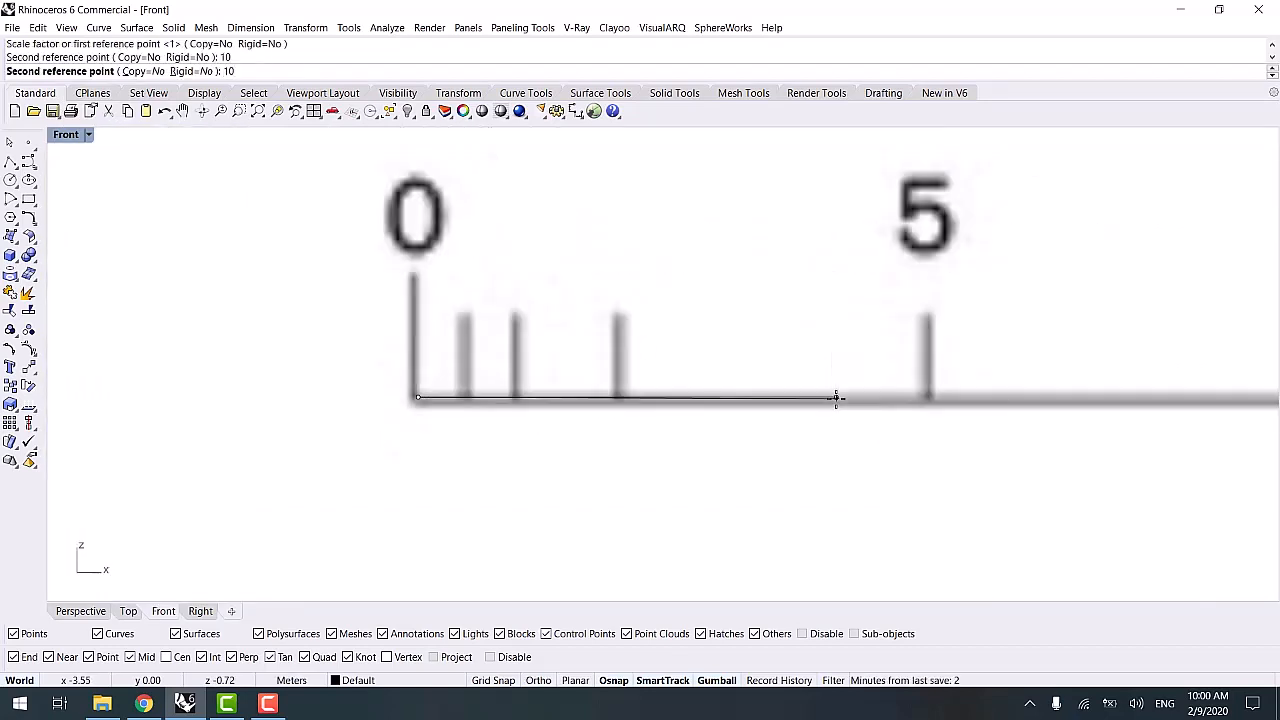
{"action": "scroll", "coordinate": [836, 400], "scroll_direction": "down", "scroll_amount": 4}
{"action": "key", "text": "Return"}
{"action": "scroll", "coordinate": [834, 404], "scroll_direction": "down", "scroll_amount": 10}
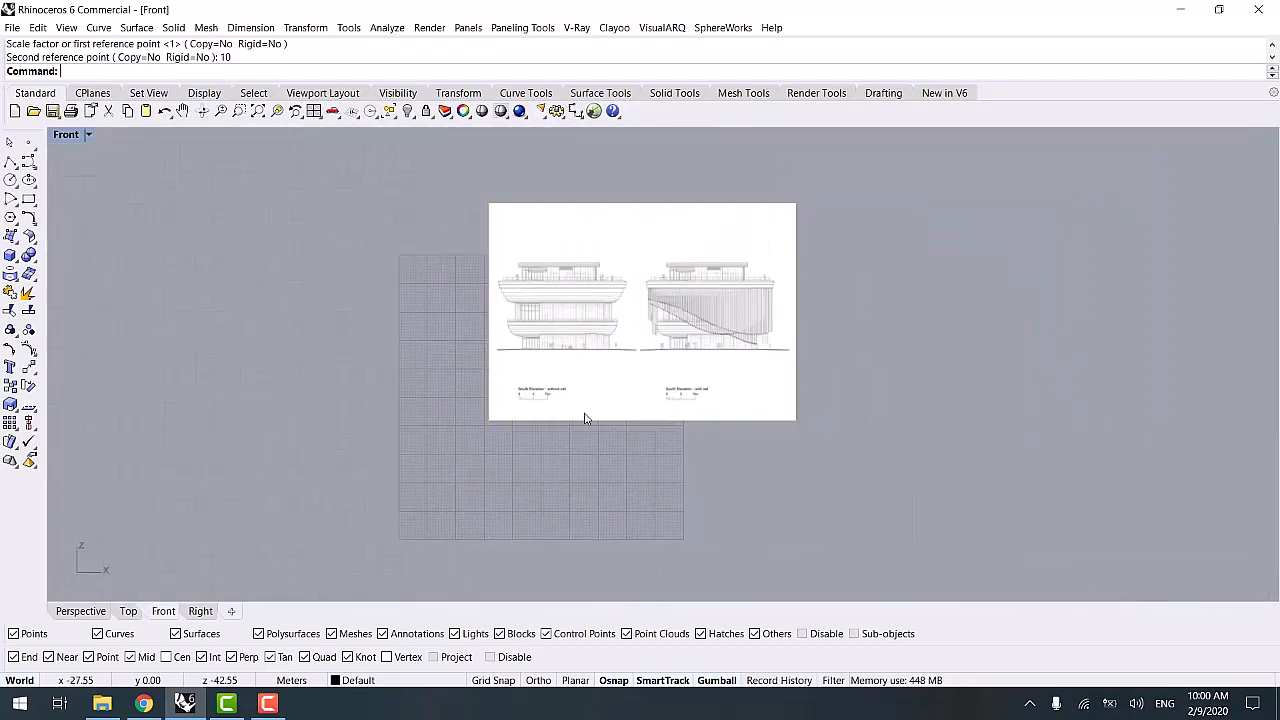
- Scale the west elevation picture in the Right view so its scale bar from 0 to 10m measures 10 m
{"action": "left_click", "coordinate": [200, 611]}
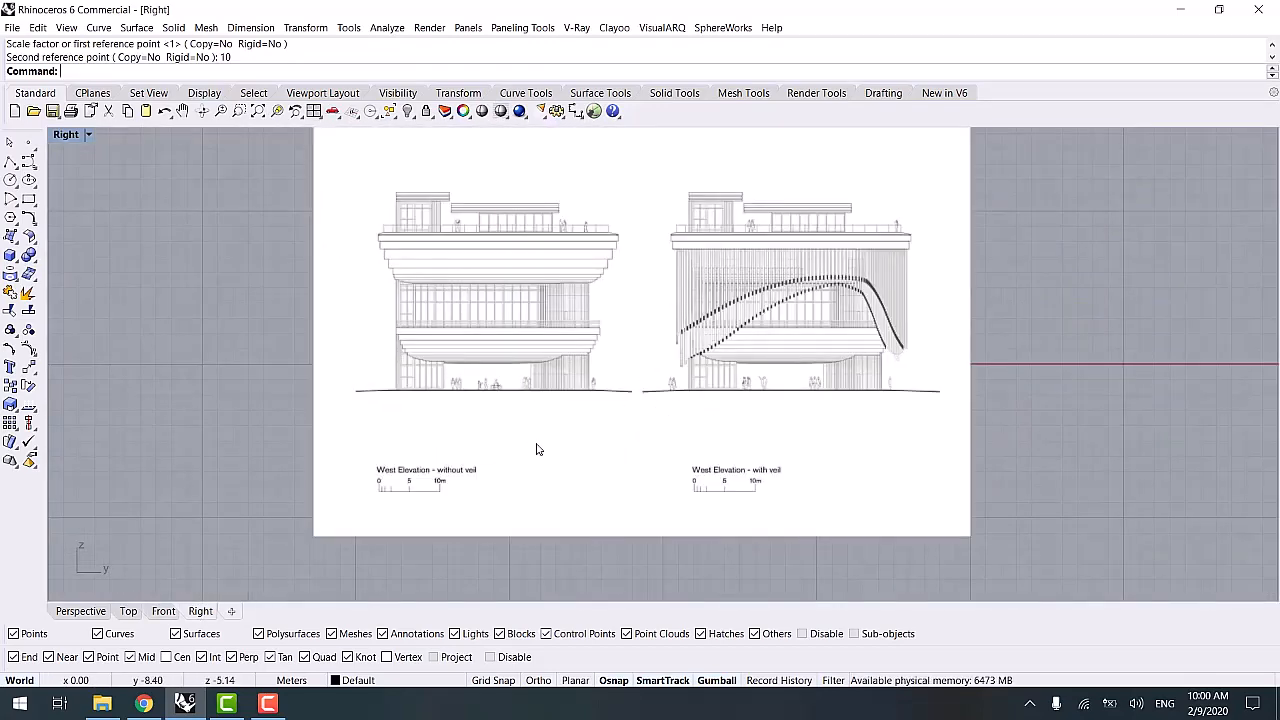
{"action": "scroll", "coordinate": [457, 423], "scroll_direction": "down", "scroll_amount": 2}
{"action": "scroll", "coordinate": [443, 425], "scroll_direction": "up", "scroll_amount": 5}
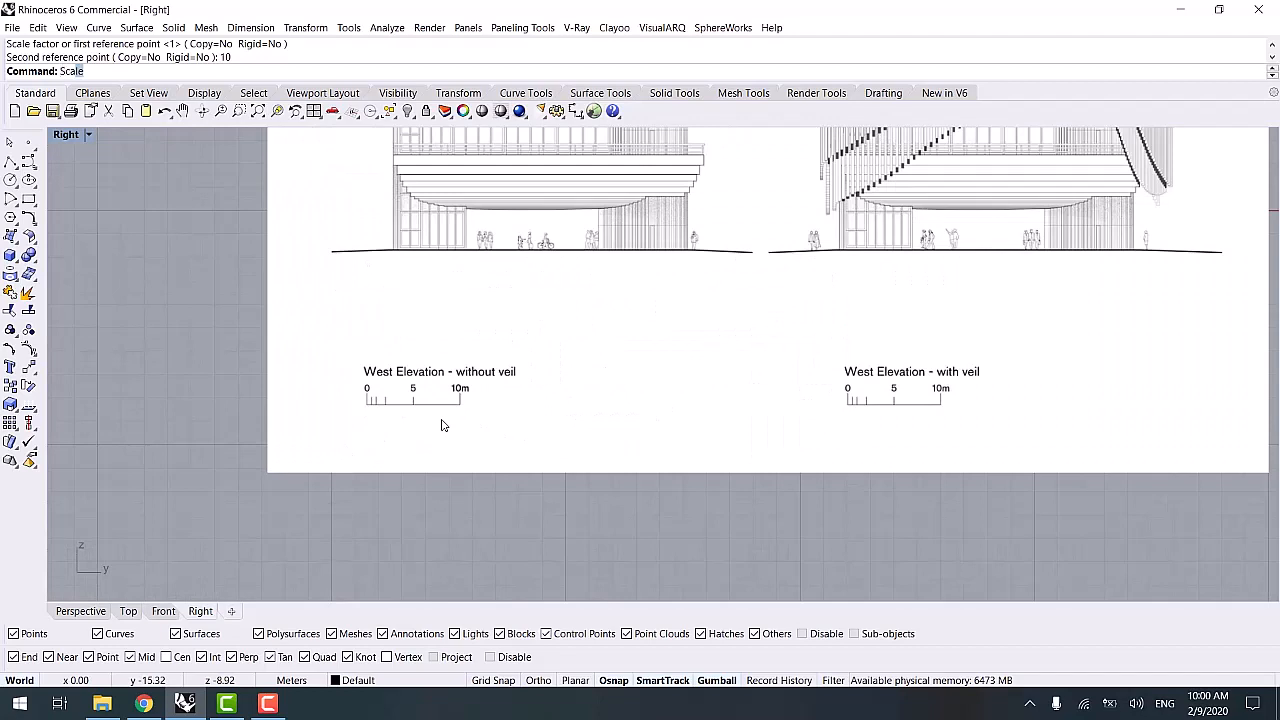
{"action": "key", "text": "Return"}
{"action": "left_click", "coordinate": [442, 417]}
{"action": "scroll", "coordinate": [376, 401], "scroll_direction": "up", "scroll_amount": 7}
{"action": "key", "text": "Return"}
{"action": "scroll", "coordinate": [359, 405], "scroll_direction": "up", "scroll_amount": 9}
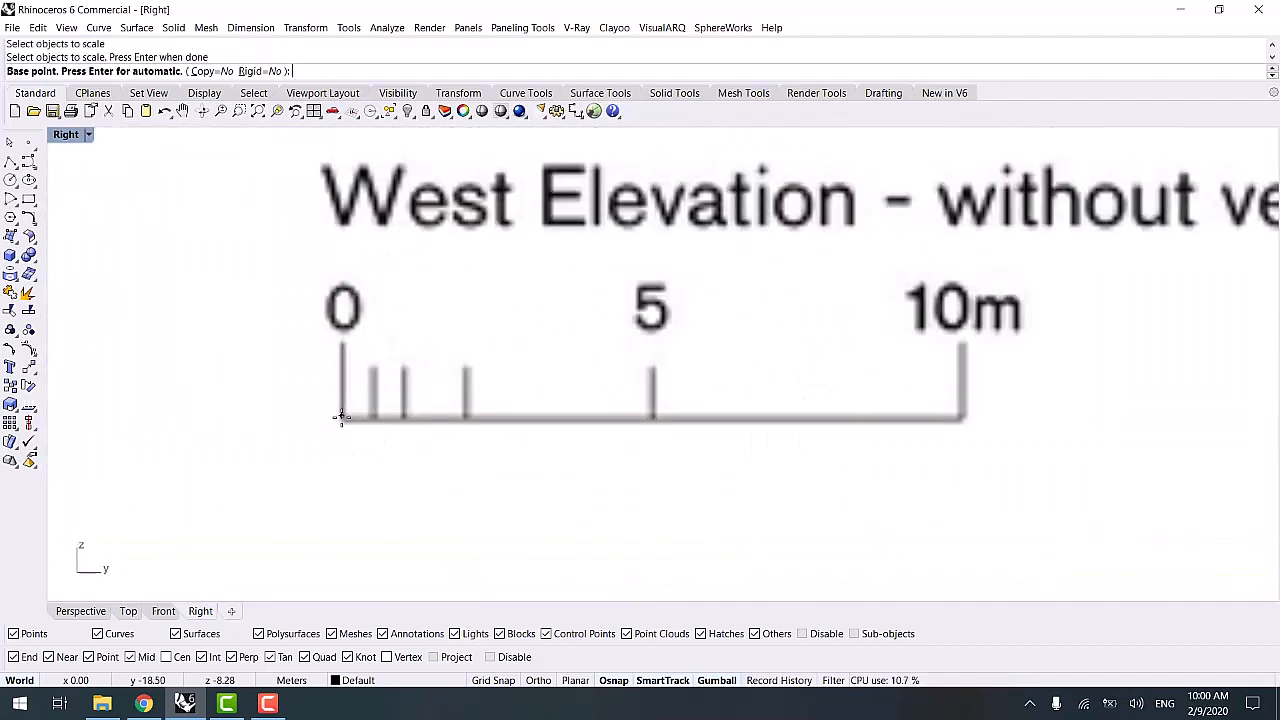
{"action": "left_click", "coordinate": [341, 417]}
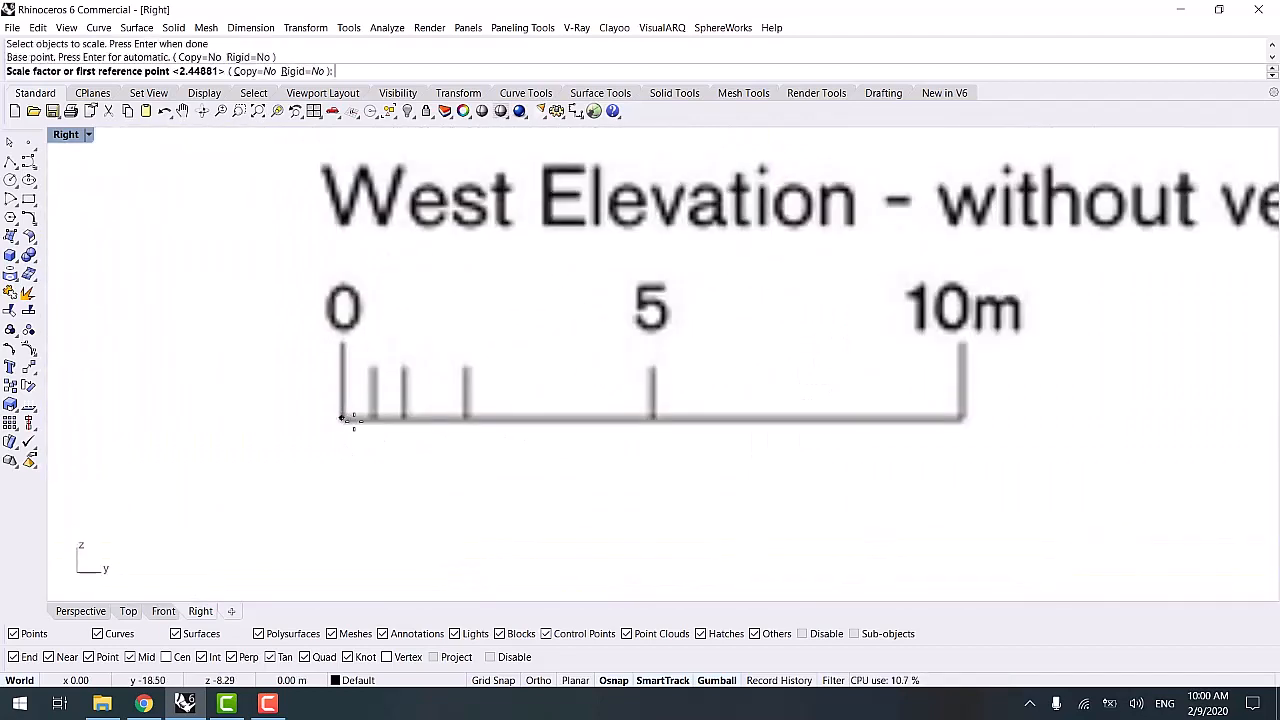
{"action": "left_click", "coordinate": [964, 417]}
{"action": "type", "text": "10"}
{"action": "key", "text": "Return"}
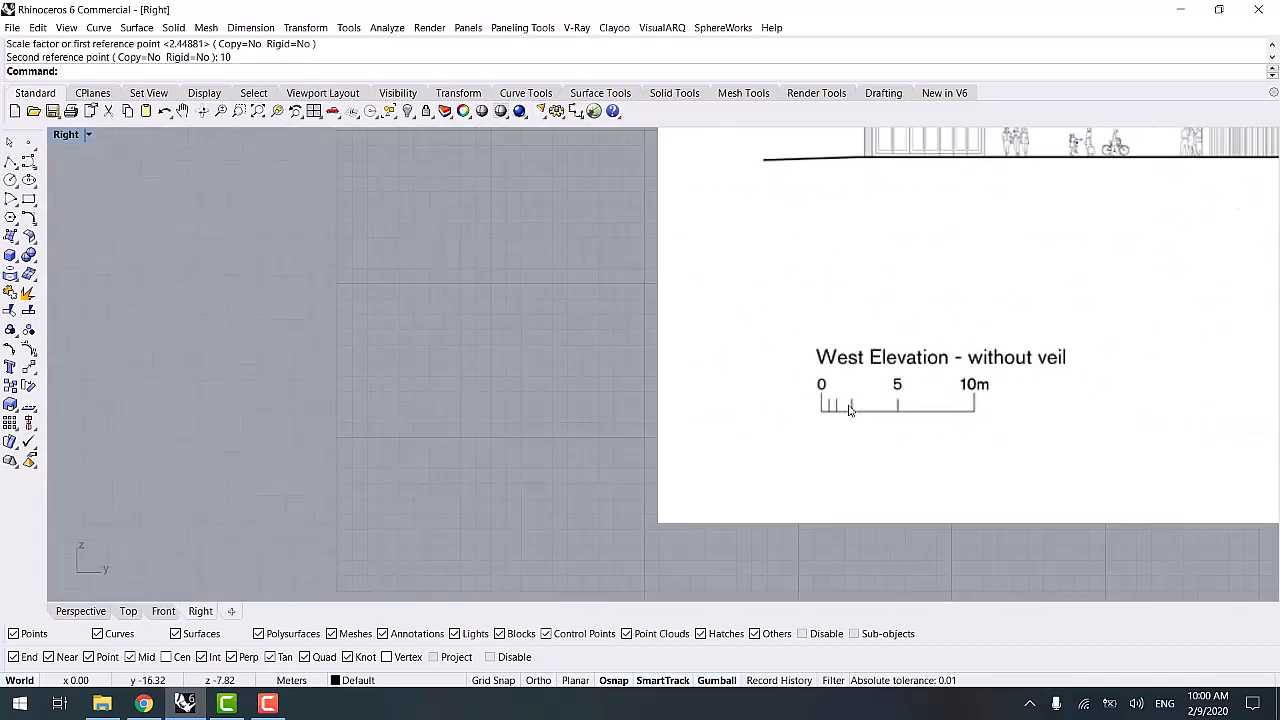
{"action": "scroll", "coordinate": [848, 411], "scroll_direction": "down", "scroll_amount": 12}
- In the Front view, draw a vertical polyline down the middle of the south elevation picture, between its two drawings
{"action": "left_click", "coordinate": [91, 611]}
{"action": "right_click_drag", "start_coordinate": [447, 477], "coordinate": [702, 388]}
{"action": "scroll", "coordinate": [624, 446], "scroll_direction": "down", "scroll_amount": 9}
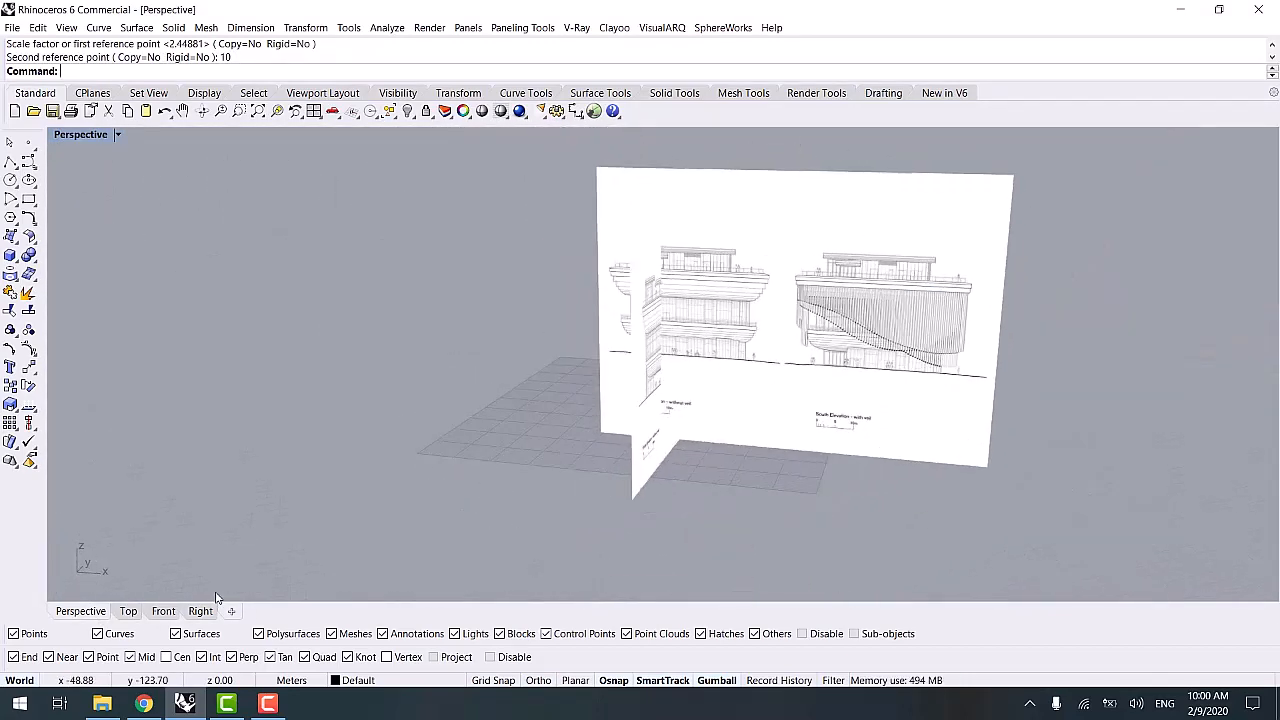
{"action": "left_click", "coordinate": [129, 611]}
{"action": "scroll", "coordinate": [569, 434], "scroll_direction": "down", "scroll_amount": 5}
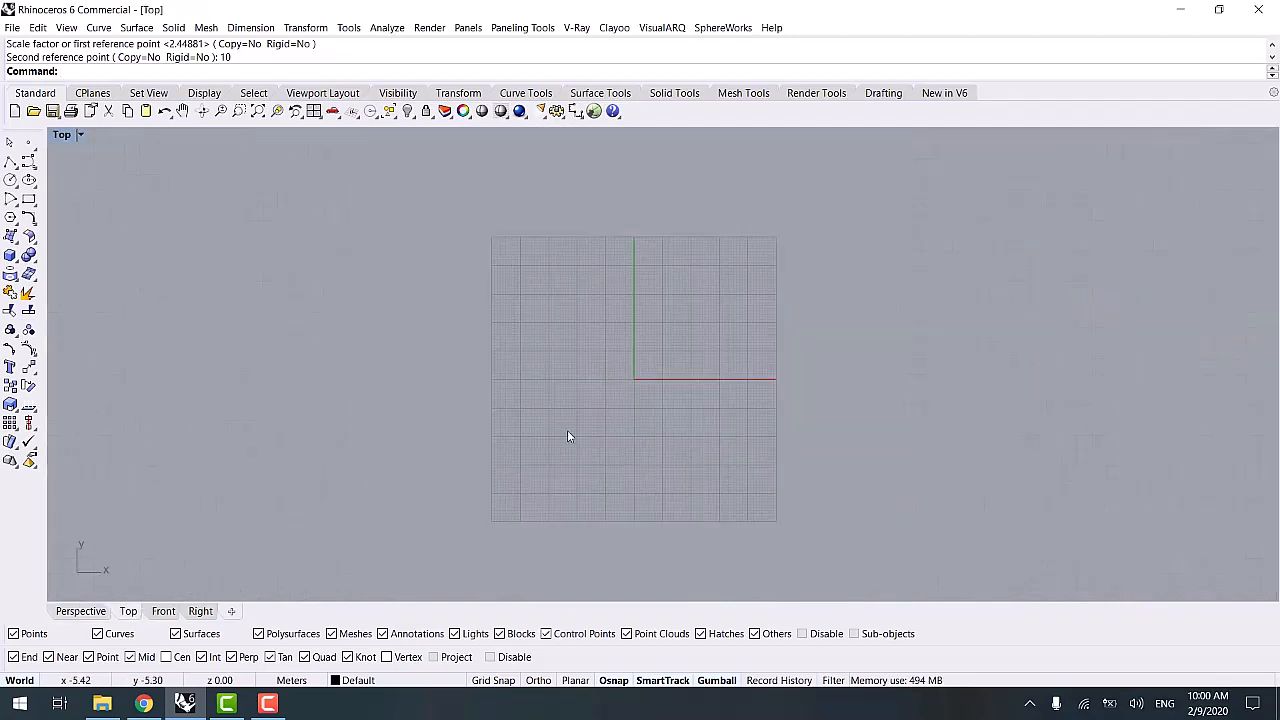
{"action": "left_click", "coordinate": [163, 611]}
{"action": "scroll", "coordinate": [256, 524], "scroll_direction": "down", "scroll_amount": 2}
{"action": "right_click_drag", "start_coordinate": [391, 451], "coordinate": [348, 448]}
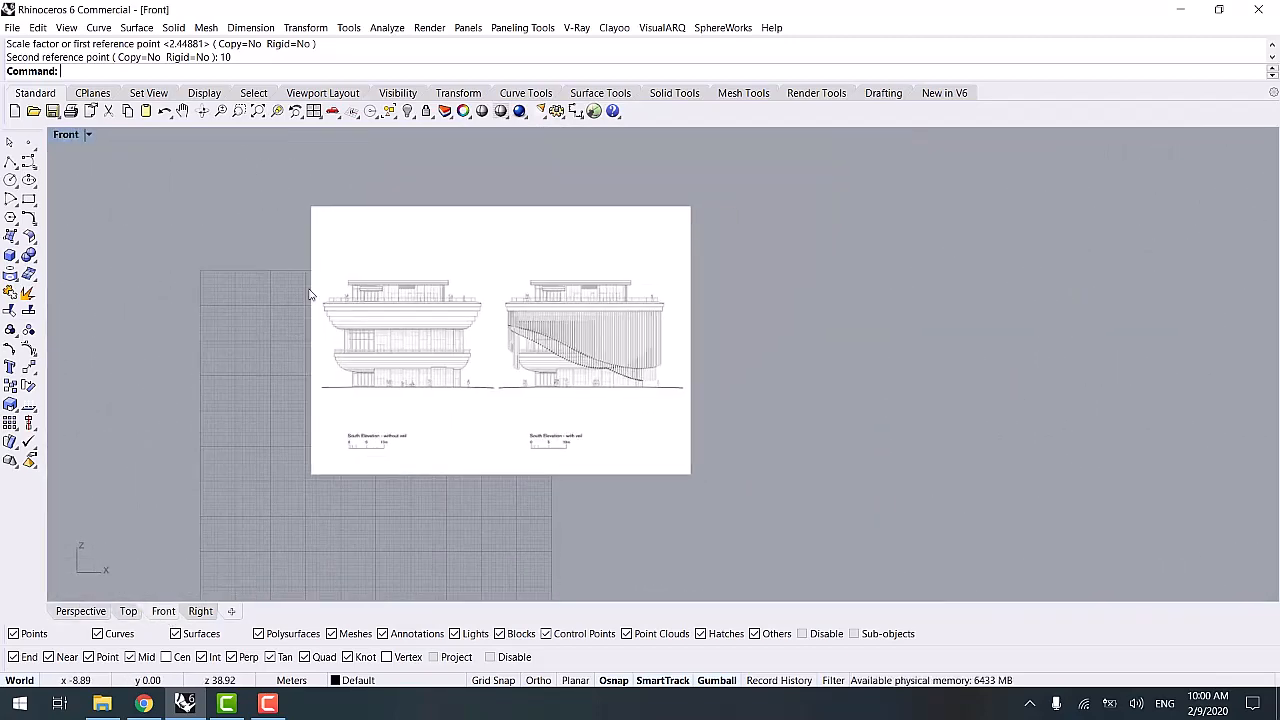
{"action": "left_click", "coordinate": [10, 161]}
{"action": "left_click", "coordinate": [501, 208]}
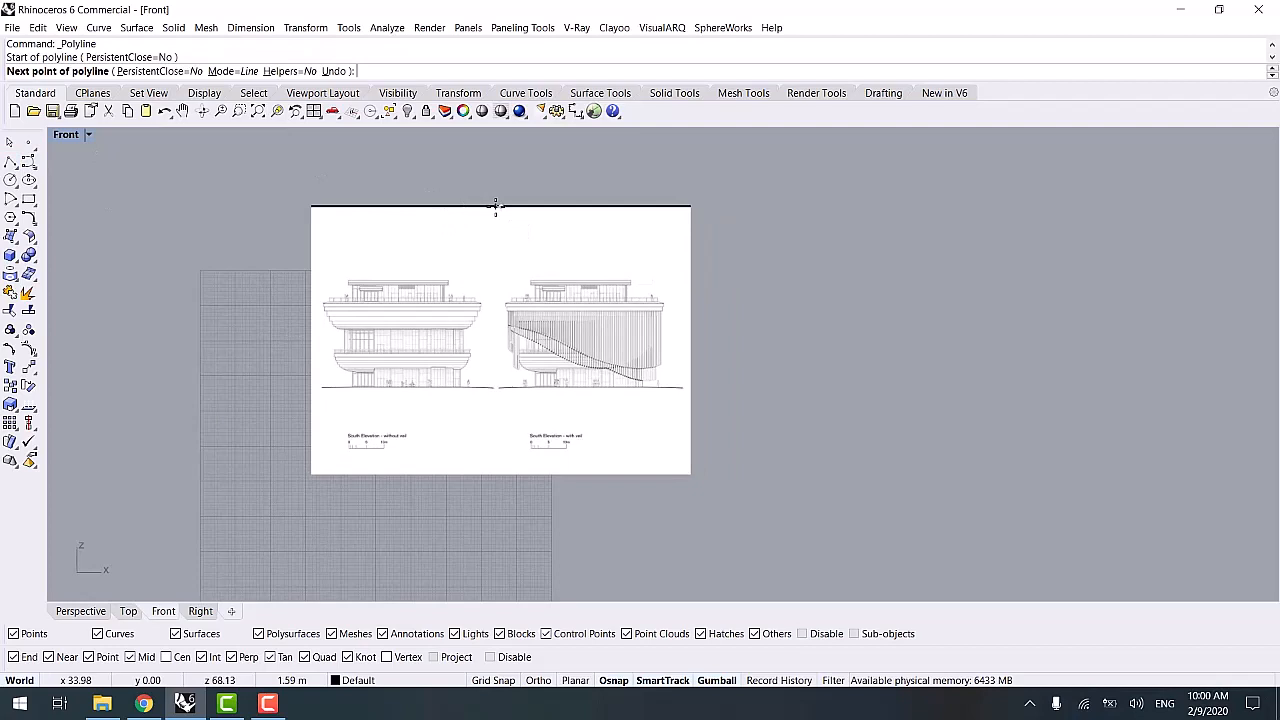
{"action": "left_click", "coordinate": [504, 483]}
{"action": "key", "text": "Return"}
- Split the south elevation picture with the vertical line and move the two halves to the right with a gap between them
{"action": "left_click", "coordinate": [424, 234]}
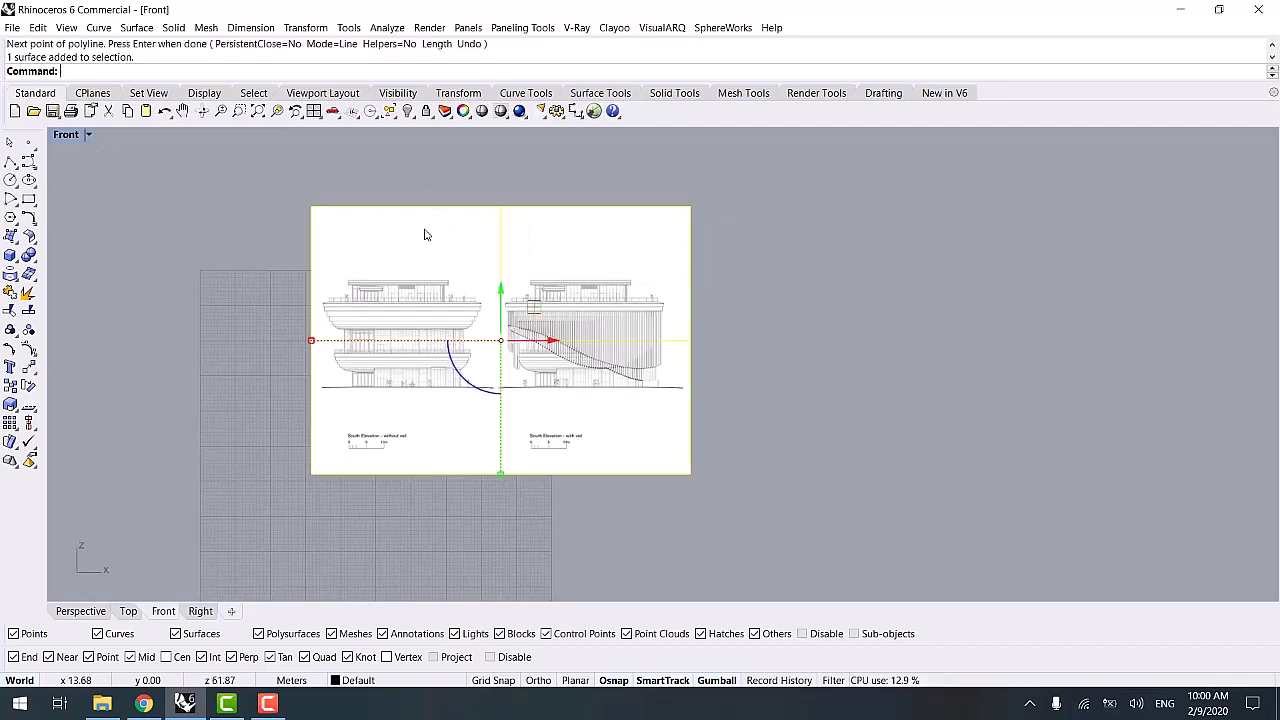
{"action": "left_click", "coordinate": [28, 311]}
{"action": "left_click", "coordinate": [504, 222]}
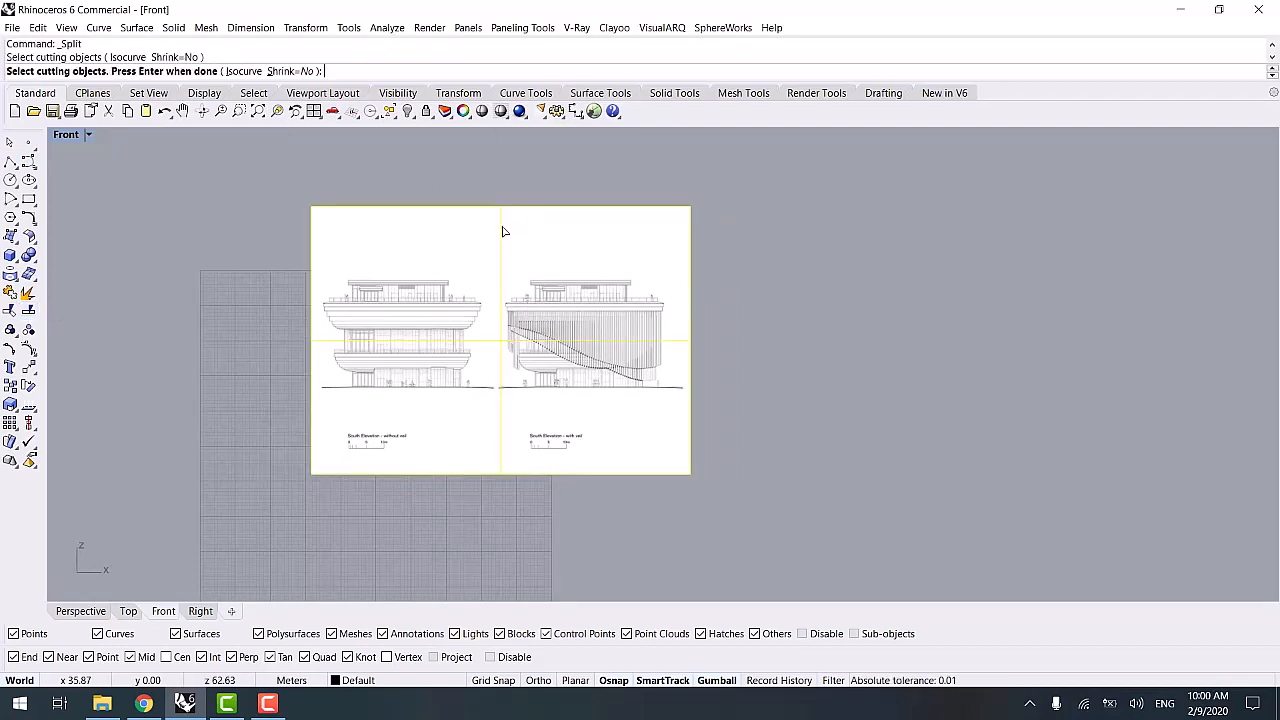
{"action": "key", "text": "Return"}
{"action": "left_click_drag", "start_coordinate": [594, 298], "coordinate": [874, 277]}
{"action": "left_click_drag", "start_coordinate": [443, 271], "coordinate": [690, 260]}
- In the Right view, move the vertical cutting line between the two west elevation drawings and extend it past the picture's lower edge
{"action": "left_click", "coordinate": [494, 393]}
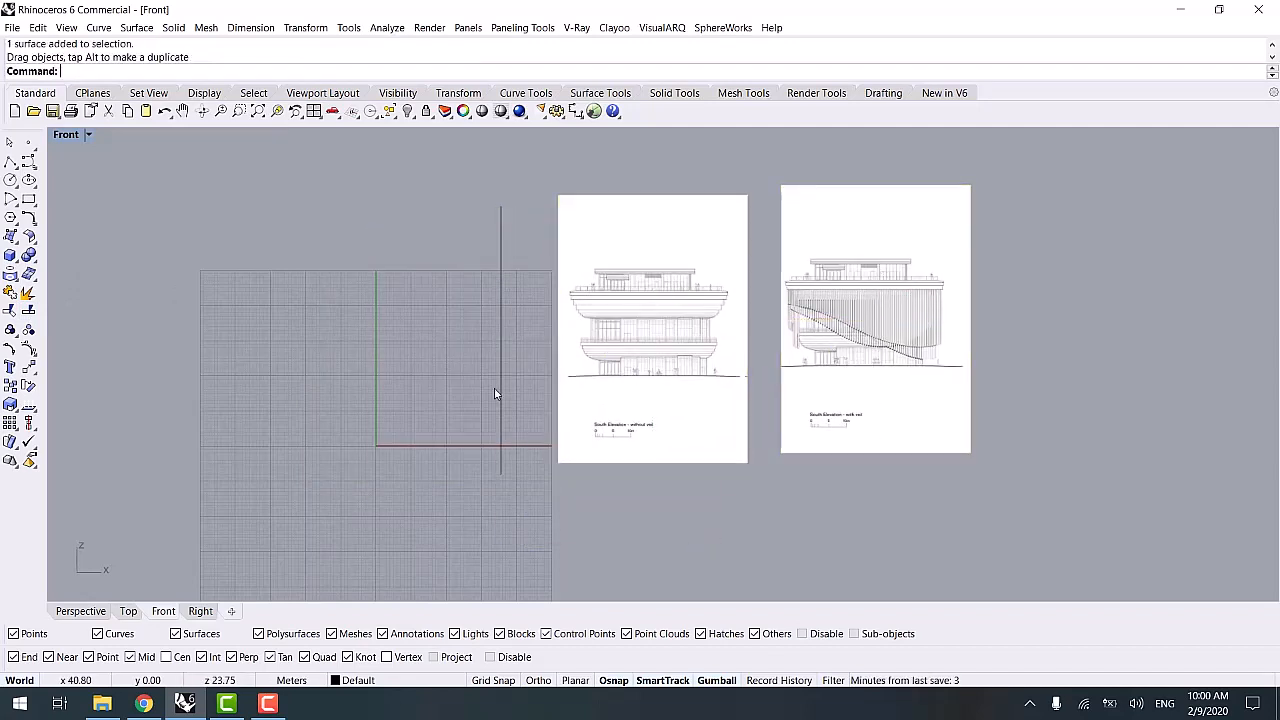
{"action": "left_click", "coordinate": [201, 611]}
{"action": "left_click_drag", "start_coordinate": [629, 162], "coordinate": [548, 170]}
{"action": "right_click_drag", "start_coordinate": [621, 160], "coordinate": [532, 217]}
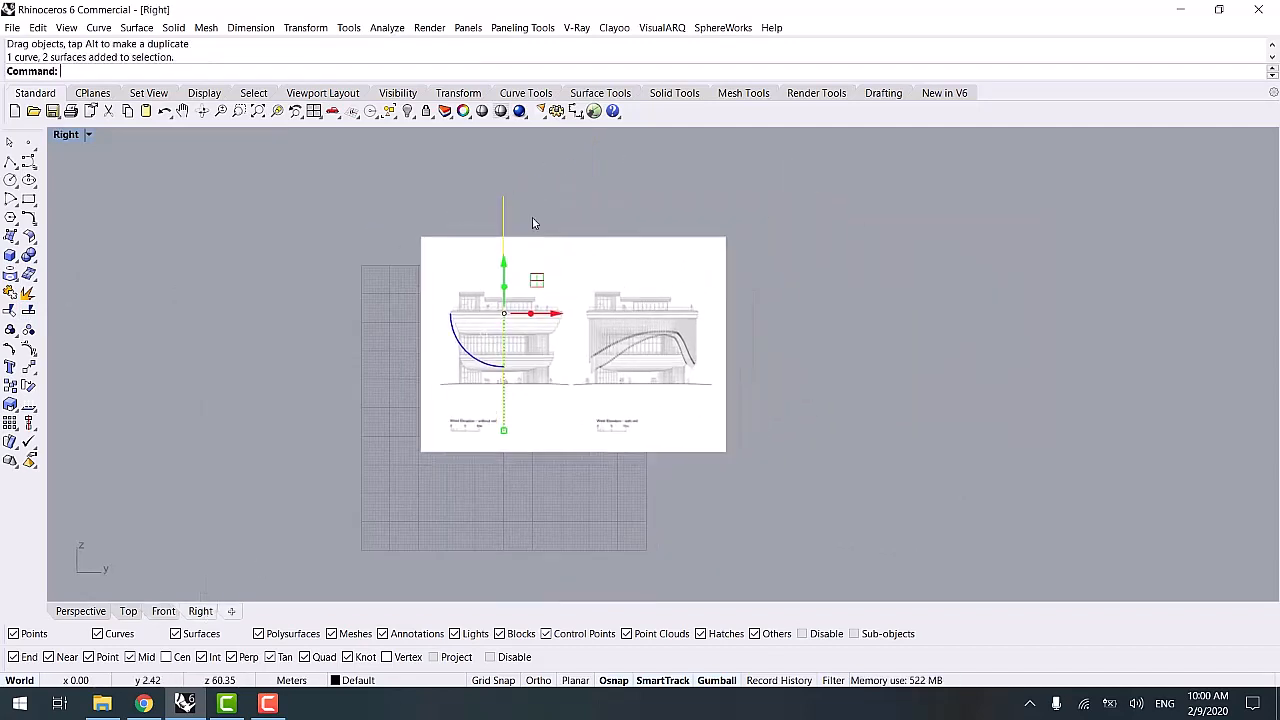
{"action": "left_click_drag", "start_coordinate": [544, 273], "coordinate": [613, 300]}
{"action": "key", "text": "Escape"}
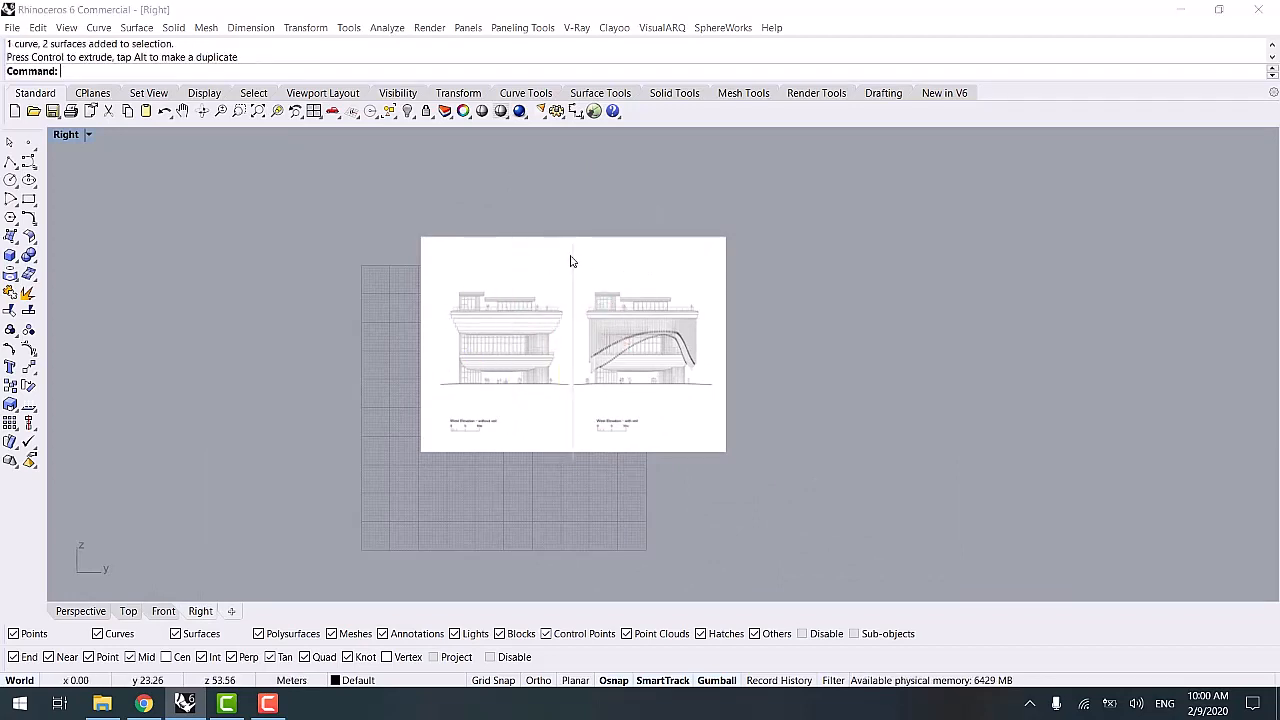
{"action": "left_click", "coordinate": [571, 258]}
{"action": "left_click", "coordinate": [610, 285]}
{"action": "left_click_drag", "start_coordinate": [577, 462], "coordinate": [620, 504]}
- Split the west elevation picture with the vertical line and delete the line
{"action": "left_click", "coordinate": [512, 356]}
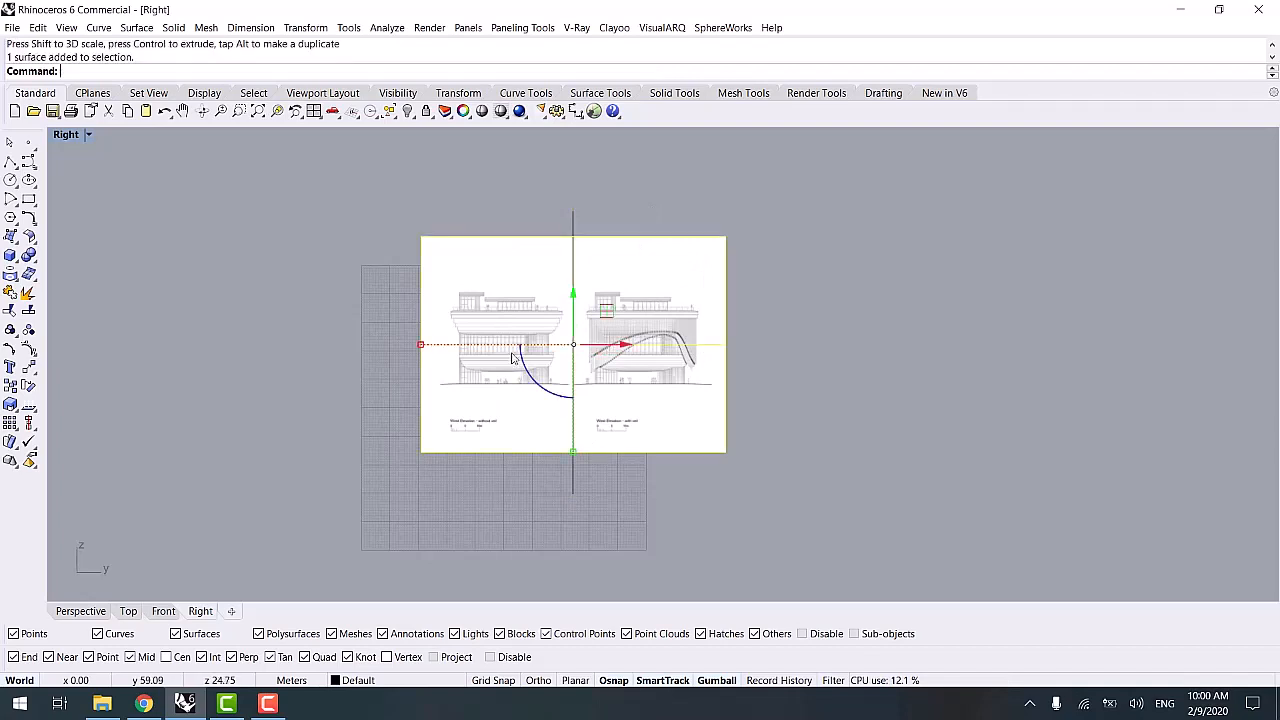
{"action": "left_click", "coordinate": [28, 311]}
{"action": "left_click", "coordinate": [573, 488]}
{"action": "key", "text": "Return"}
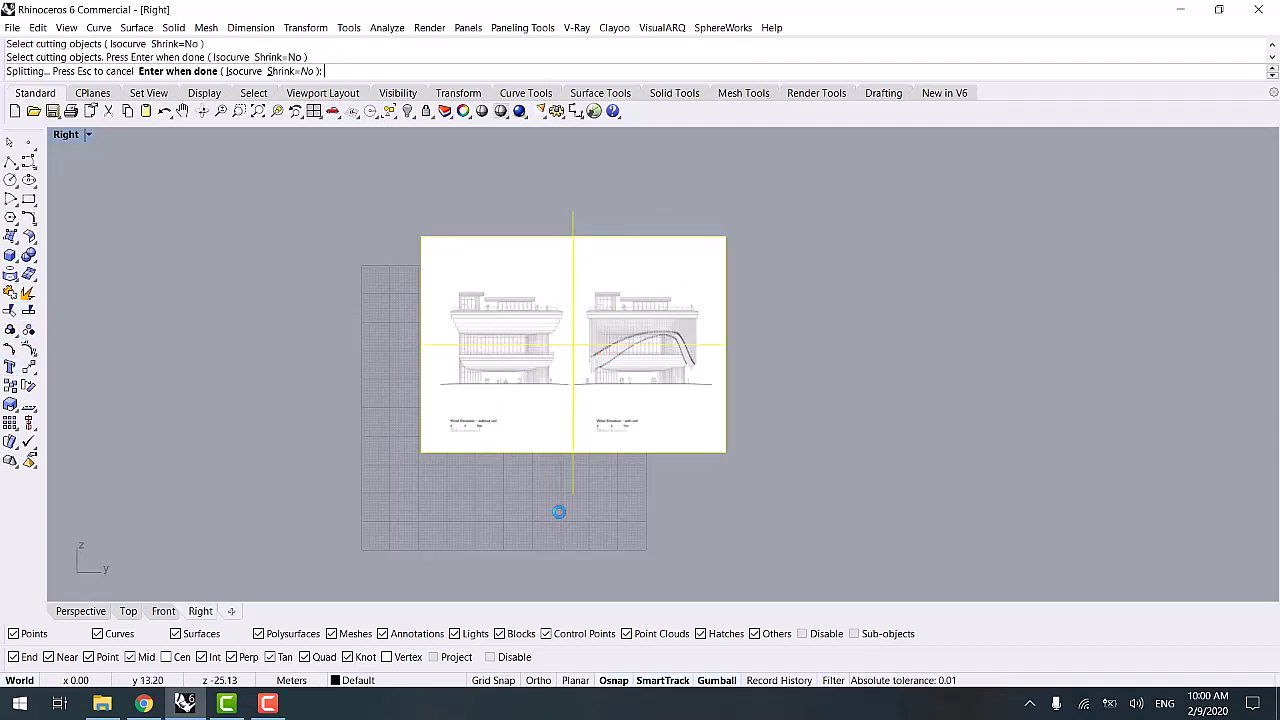
{"action": "left_click_drag", "start_coordinate": [527, 473], "coordinate": [527, 473]}
{"action": "key", "text": "Delete"}
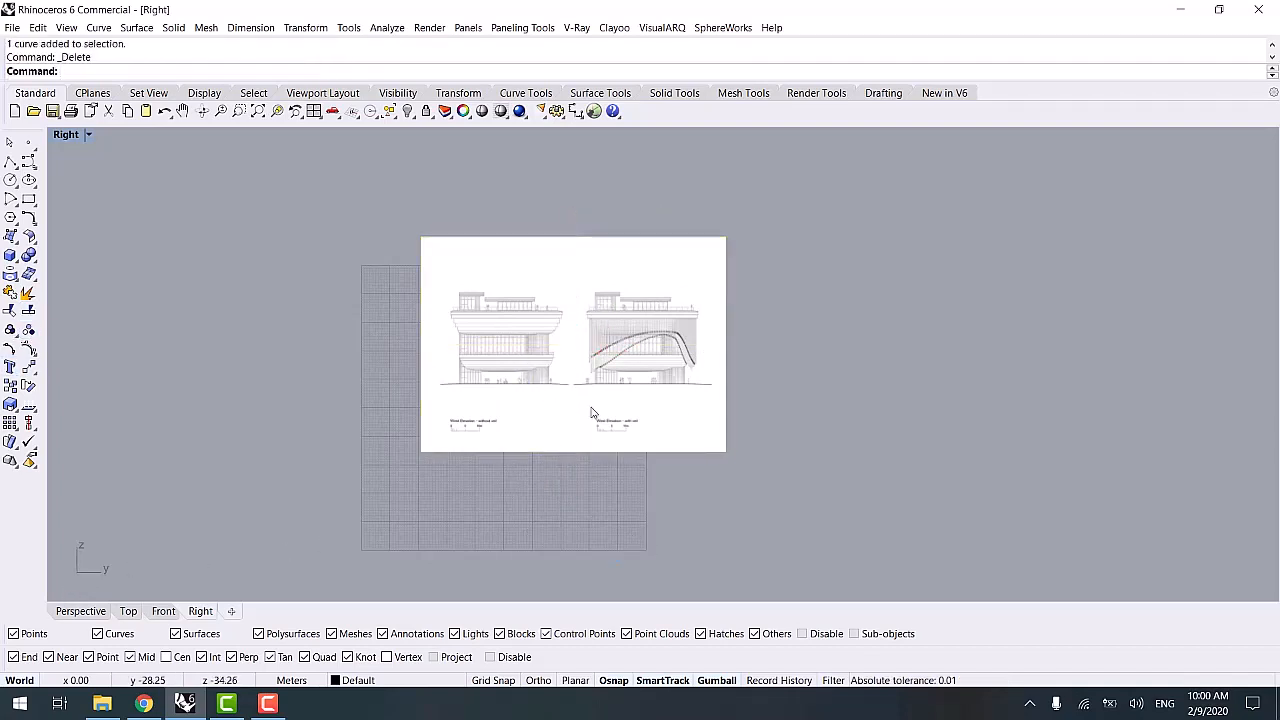
- Move the with-veil half of the west elevation away from the other half and check the four pictures in the Perspective view
{"action": "left_click_drag", "start_coordinate": [598, 385], "coordinate": [734, 380]}
{"action": "left_click", "coordinate": [705, 462]}
{"action": "left_click", "coordinate": [72, 614]}
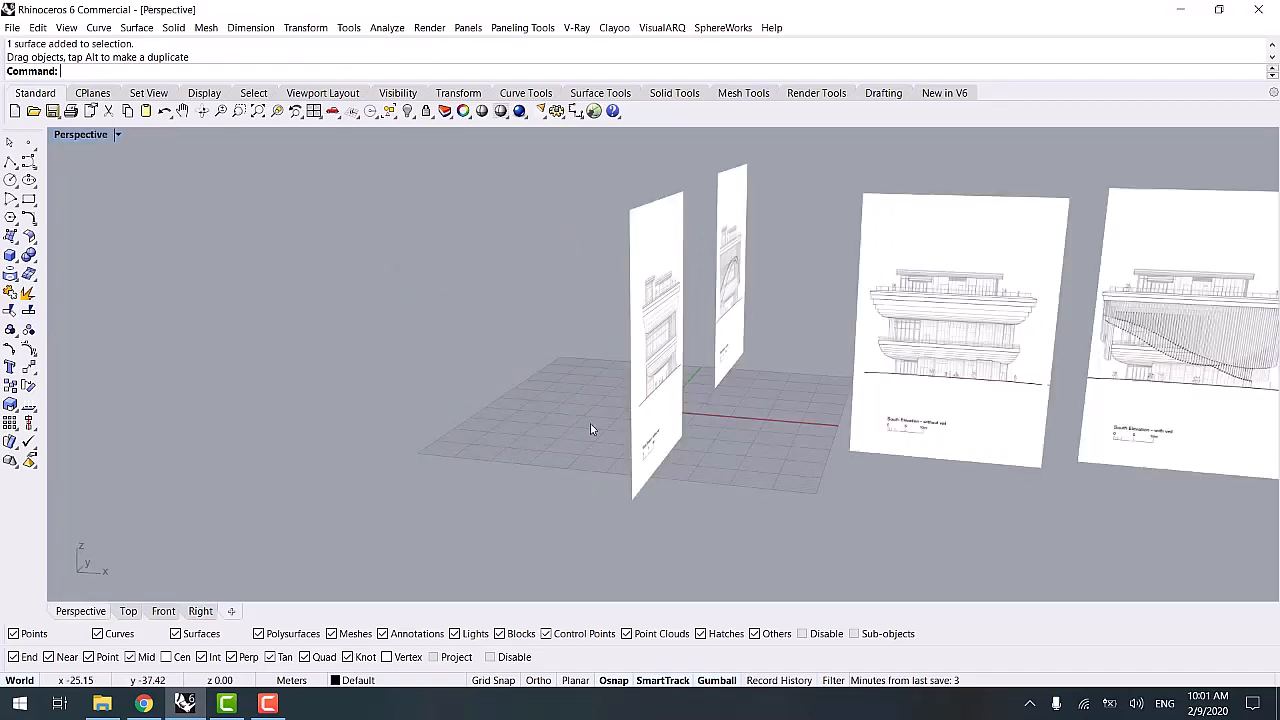
{"action": "scroll", "coordinate": [590, 423], "scroll_direction": "up", "scroll_amount": 6}
{"action": "right_click_drag", "start_coordinate": [673, 424], "coordinate": [669, 335], "text": "shift"}
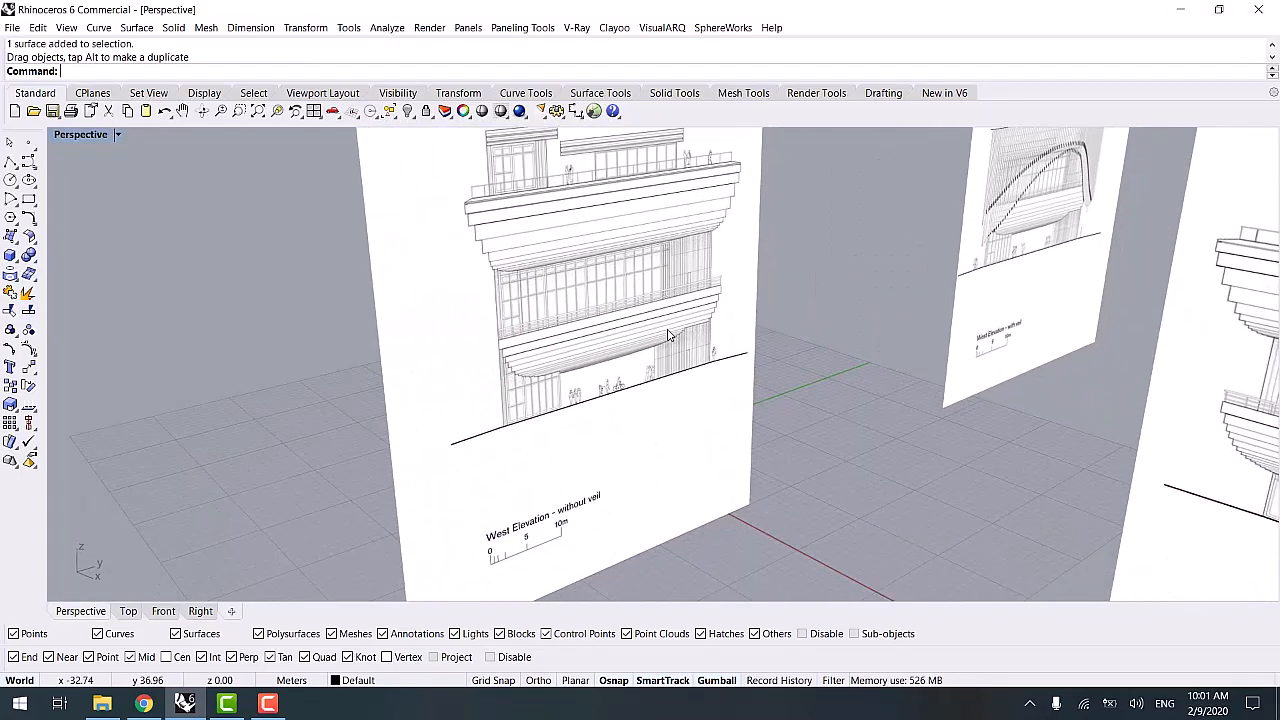
{"action": "left_click", "coordinate": [612, 335]}
{"action": "scroll", "coordinate": [615, 345], "scroll_direction": "down", "scroll_amount": 5}
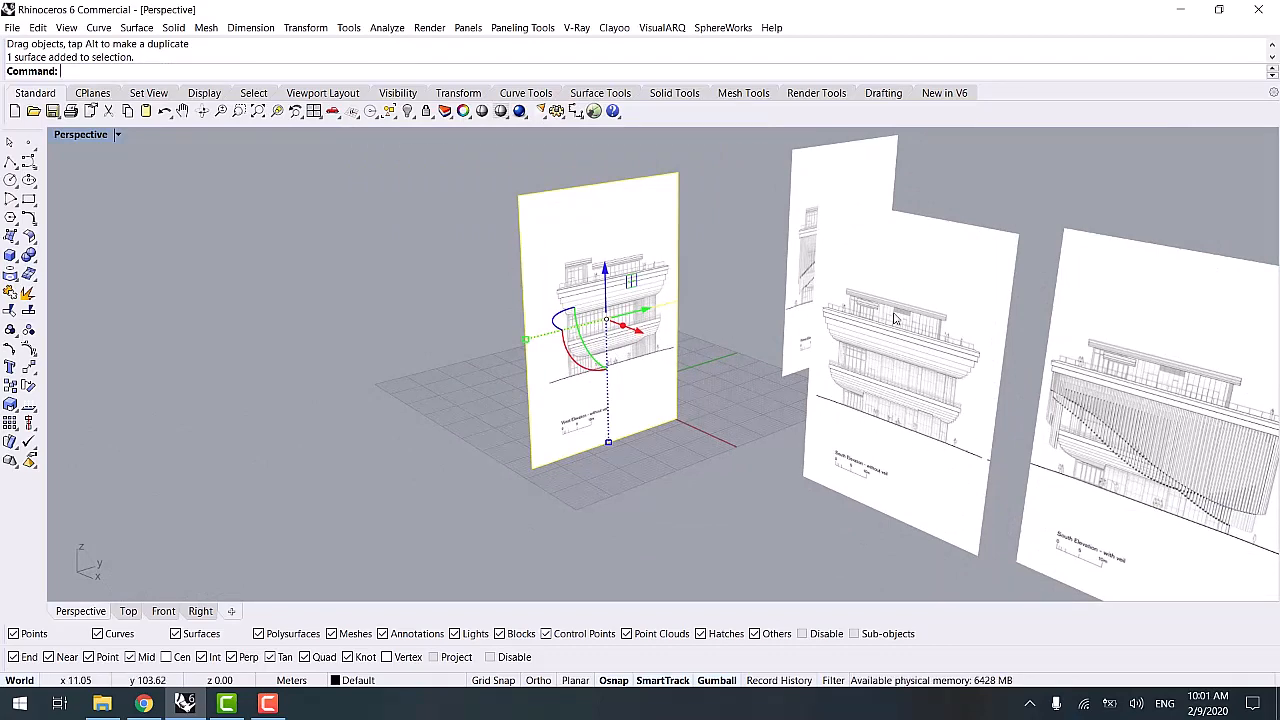
- In the Front view, draw a rectangle around the south elevation without veil, from the ground line to just above the roof, across the picture's full width
{"action": "left_click", "coordinate": [158, 613]}
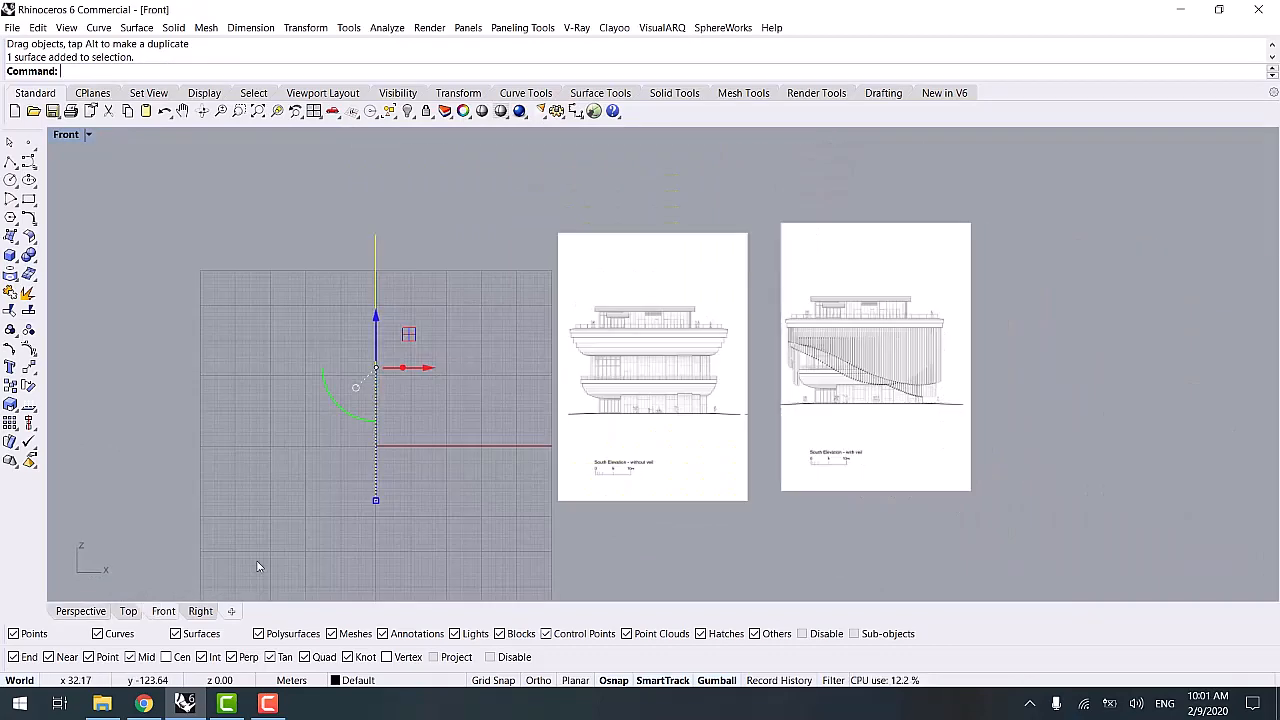
{"action": "right_click_drag", "start_coordinate": [516, 480], "coordinate": [453, 437]}
{"action": "left_click", "coordinate": [375, 551]}
{"action": "scroll", "coordinate": [508, 357], "scroll_direction": "up", "scroll_amount": 4}
{"action": "right_click_drag", "start_coordinate": [510, 355], "coordinate": [394, 361]}
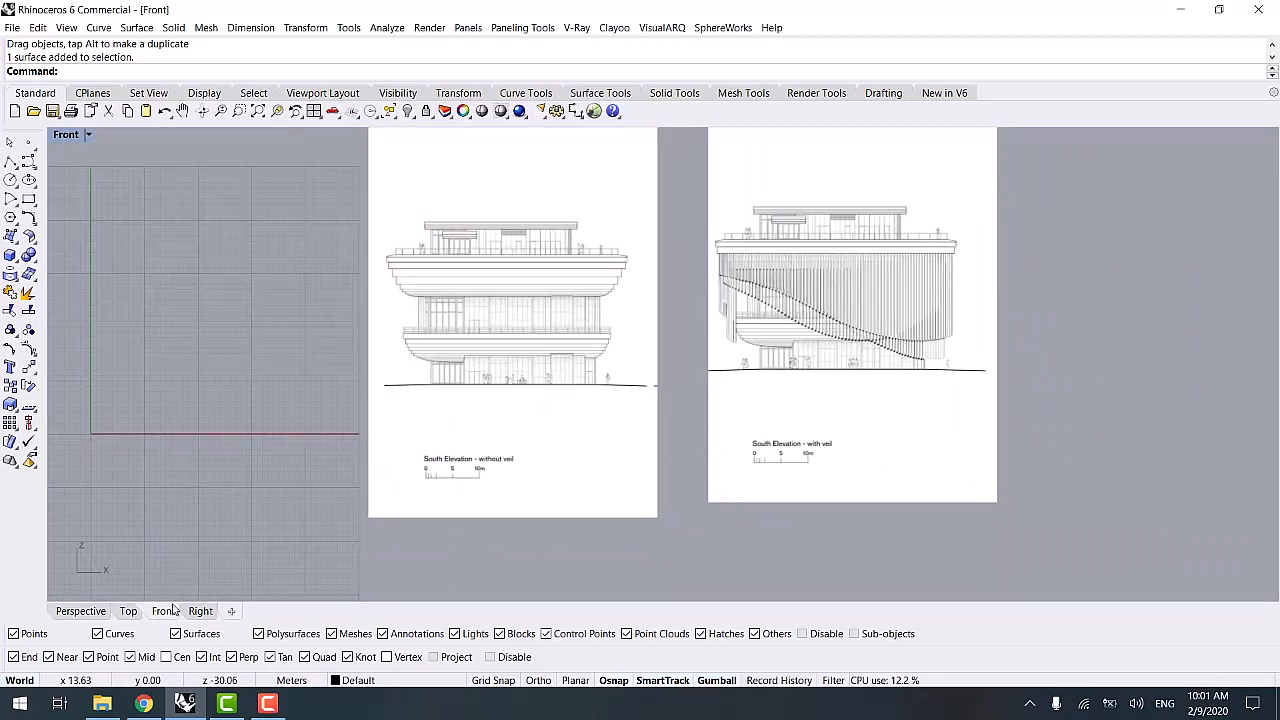
{"action": "left_click", "coordinate": [28, 198]}
{"action": "scroll", "coordinate": [443, 382], "scroll_direction": "up", "scroll_amount": 5}
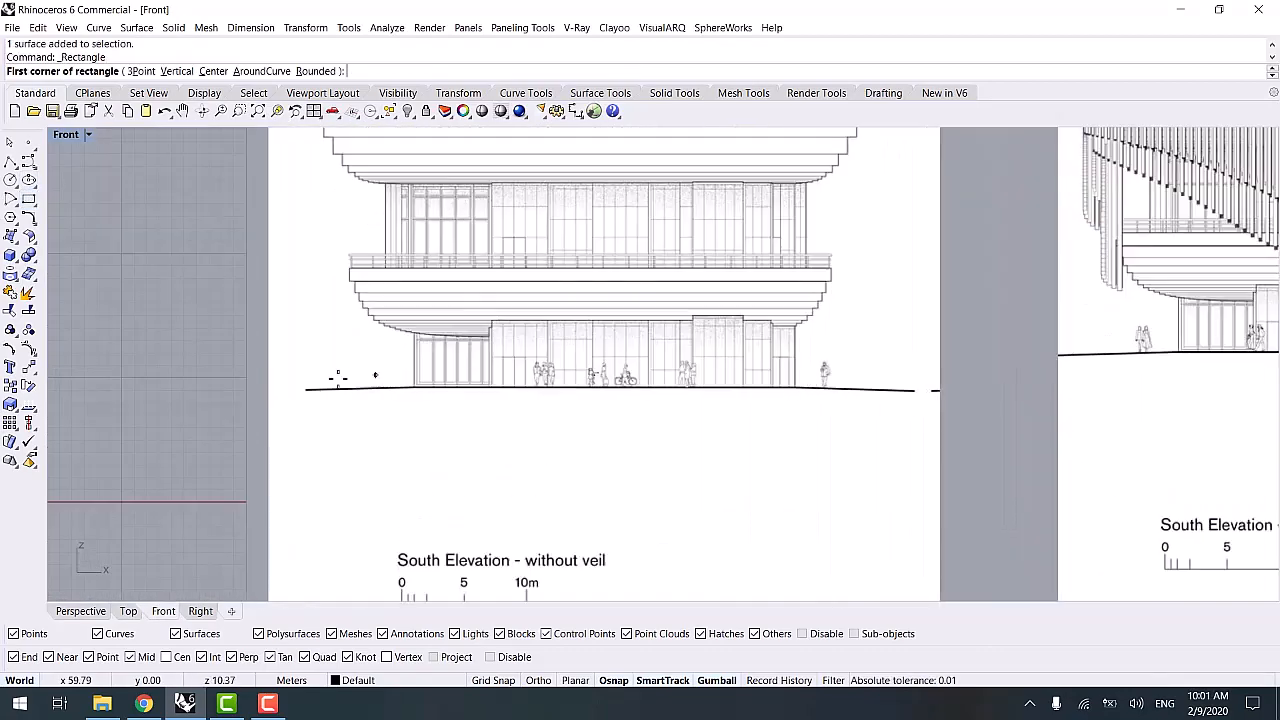
{"action": "left_click", "coordinate": [270, 390]}
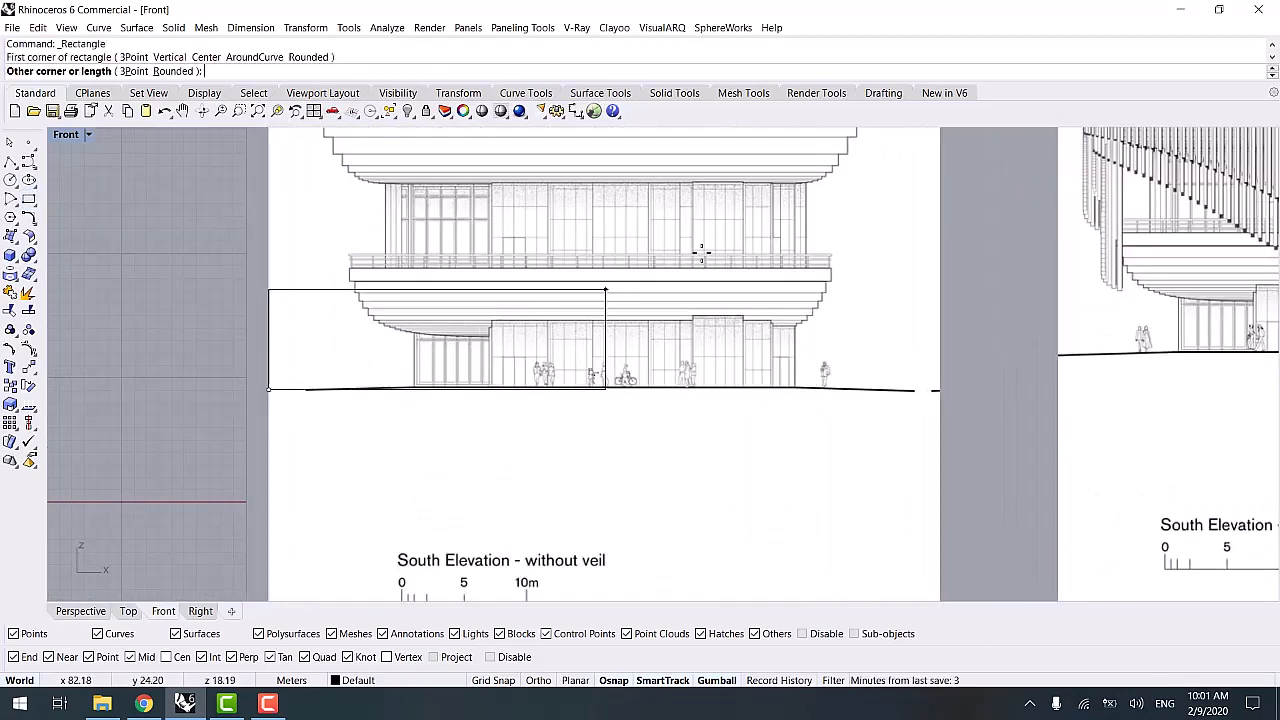
{"action": "scroll", "coordinate": [700, 251], "scroll_direction": "down", "scroll_amount": 4}
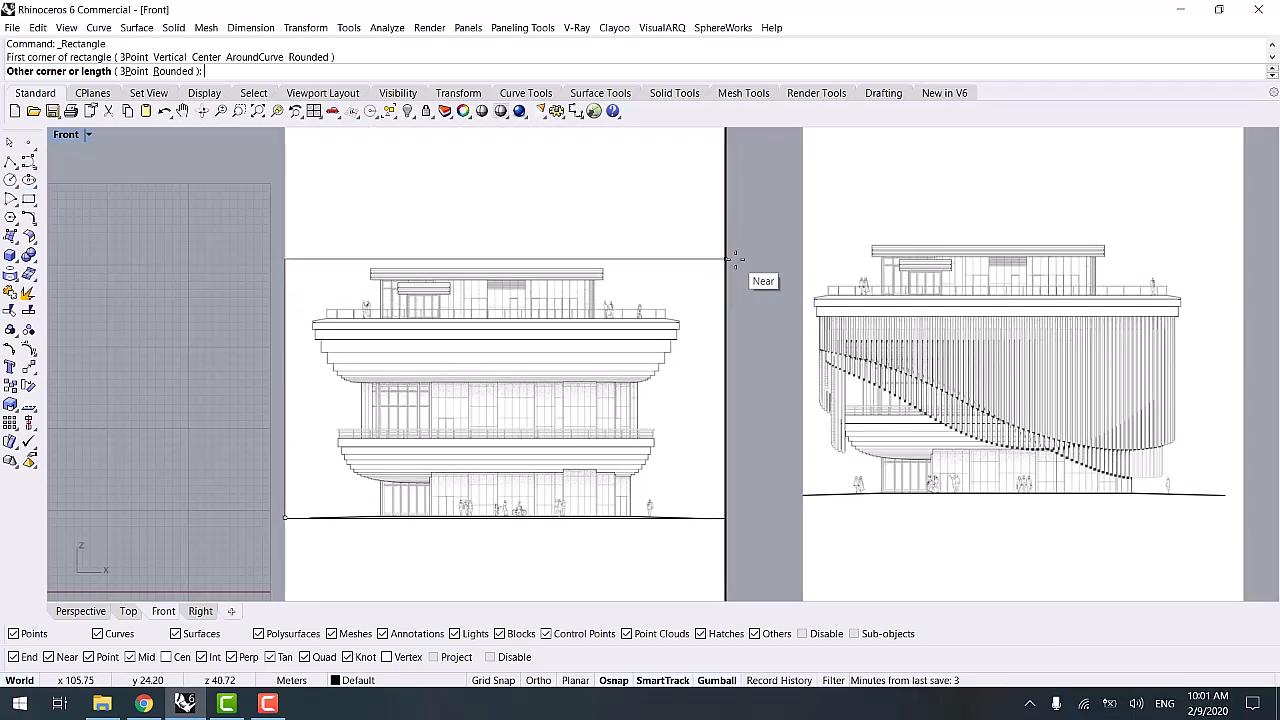
{"action": "left_click", "coordinate": [735, 260]}
- Trim away the parts of the south elevation without veil above and below the rectangle, and delete the rectangle
{"action": "right_click_drag", "start_coordinate": [312, 535], "coordinate": [290, 382]}
{"action": "left_click", "coordinate": [281, 365]}
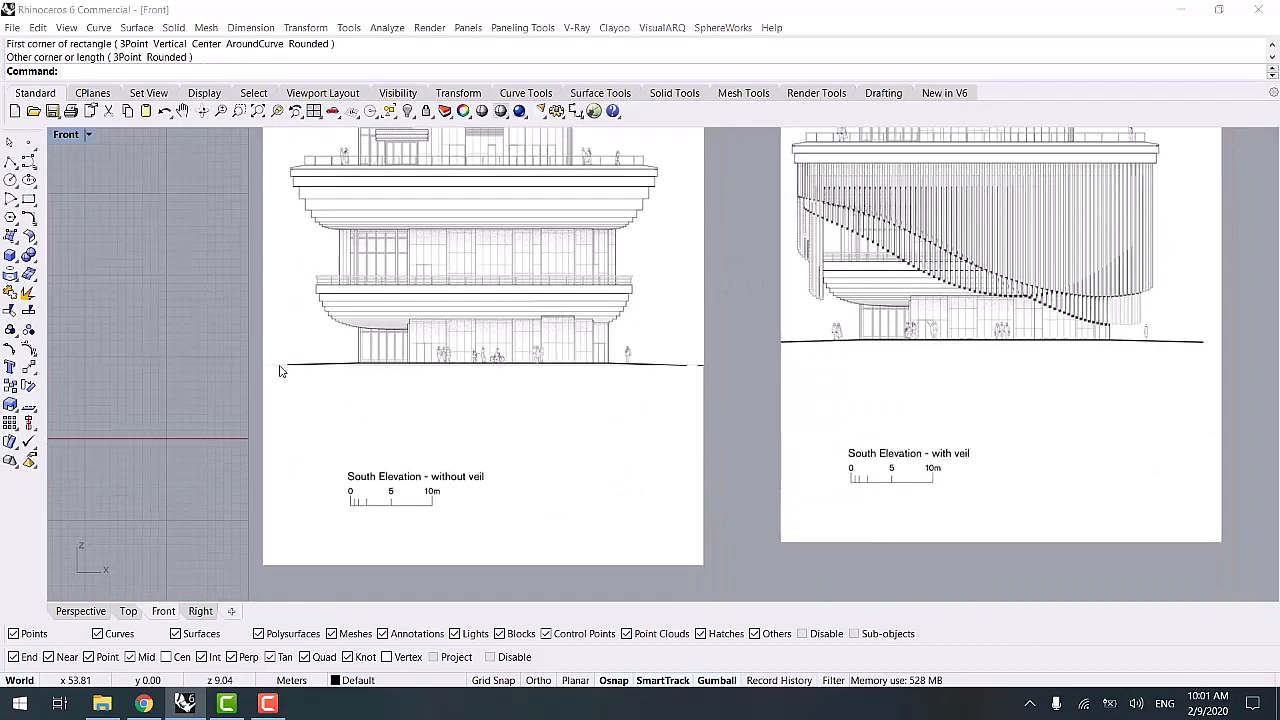
{"action": "left_click", "coordinate": [345, 406]}
{"action": "scroll", "coordinate": [503, 373], "scroll_direction": "up", "scroll_amount": 10}
{"action": "scroll", "coordinate": [508, 378], "scroll_direction": "down", "scroll_amount": 5}
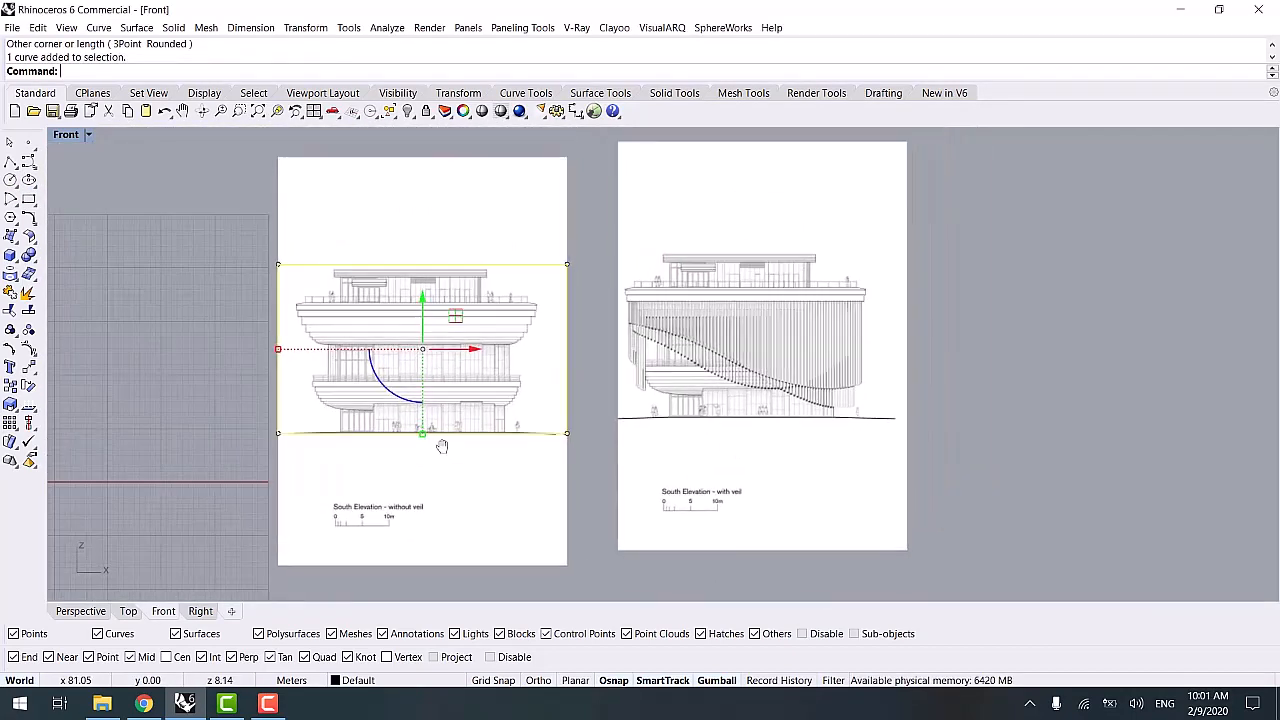
{"action": "type", "text": "trim"}
{"action": "key", "text": "Return"}
{"action": "left_click", "coordinate": [491, 523]}
{"action": "left_click", "coordinate": [528, 254]}
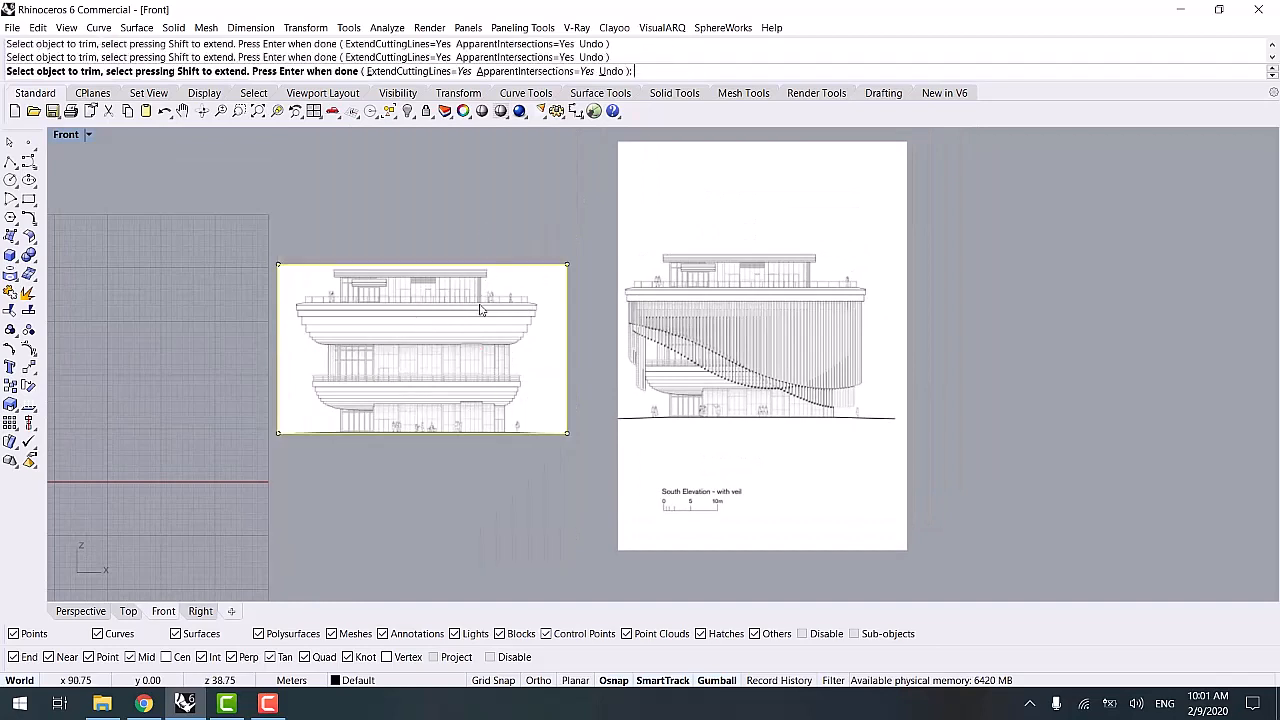
{"action": "key", "text": "Return"}
{"action": "left_click", "coordinate": [305, 270]}
{"action": "key", "text": "Return"}
{"action": "key", "text": "Delete"}
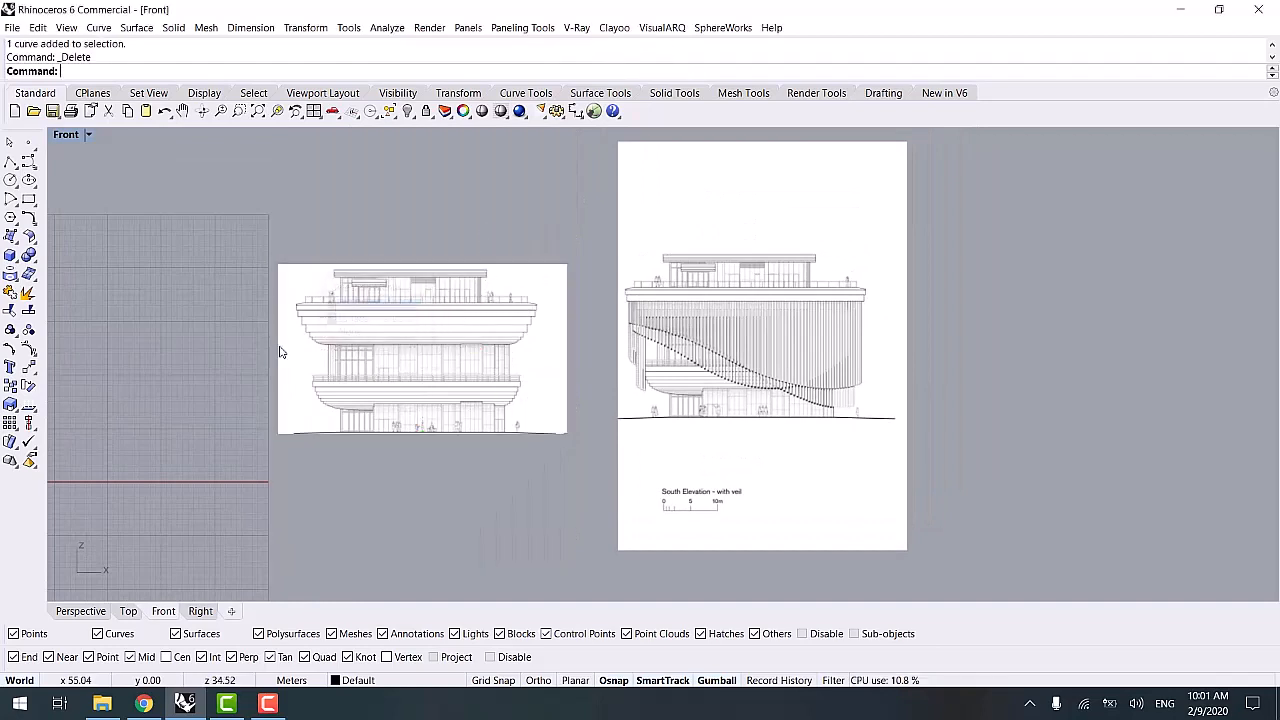
- In the Right view, draw a rectangle around the west elevation without veil, from above the roof to the ground line, across the picture's full width
{"action": "scroll", "coordinate": [279, 462], "scroll_direction": "down", "scroll_amount": 5}
{"action": "left_click", "coordinate": [197, 611]}
{"action": "scroll", "coordinate": [420, 334], "scroll_direction": "up", "scroll_amount": 5}
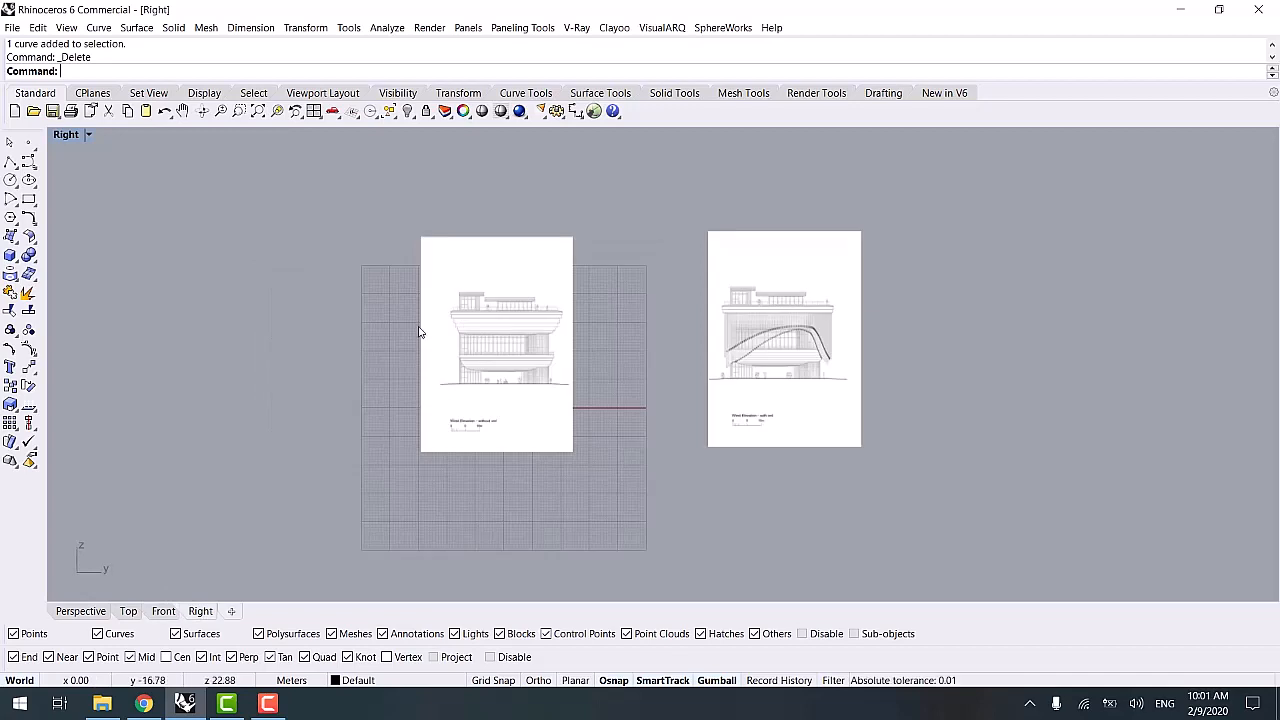
{"action": "left_click", "coordinate": [28, 199]}
{"action": "scroll", "coordinate": [435, 280], "scroll_direction": "up", "scroll_amount": 3}
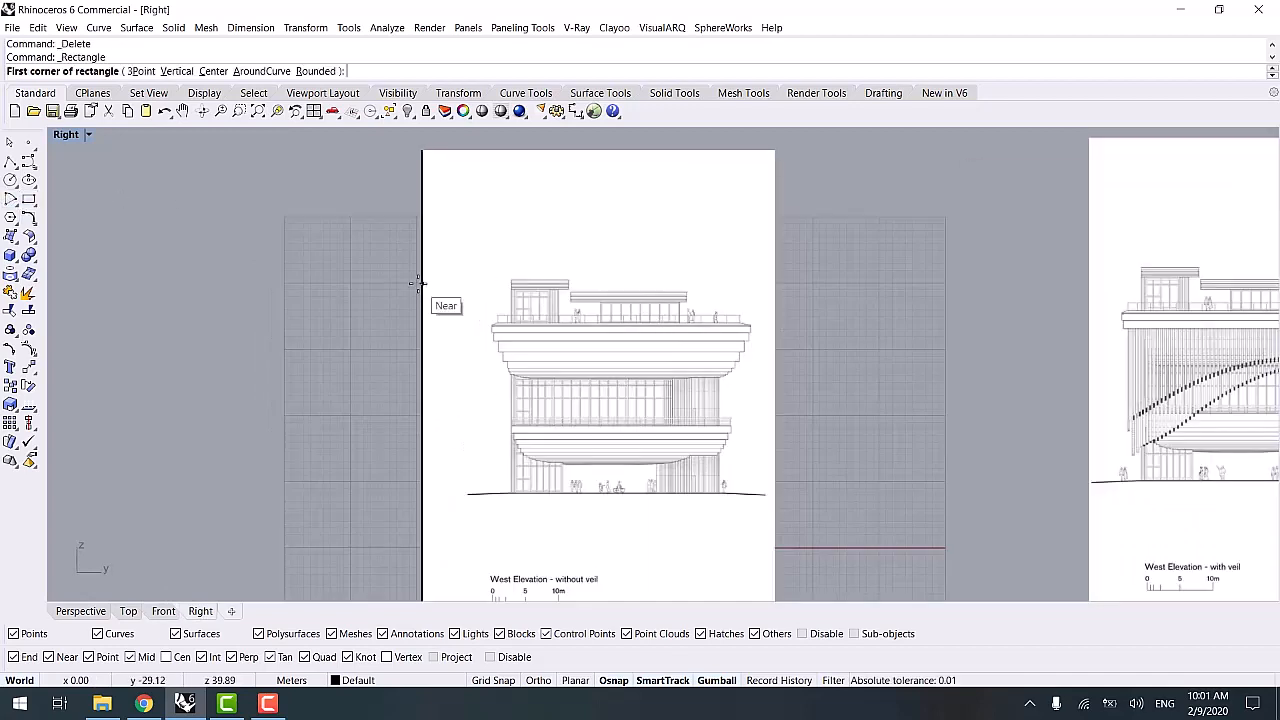
{"action": "left_click", "coordinate": [422, 266]}
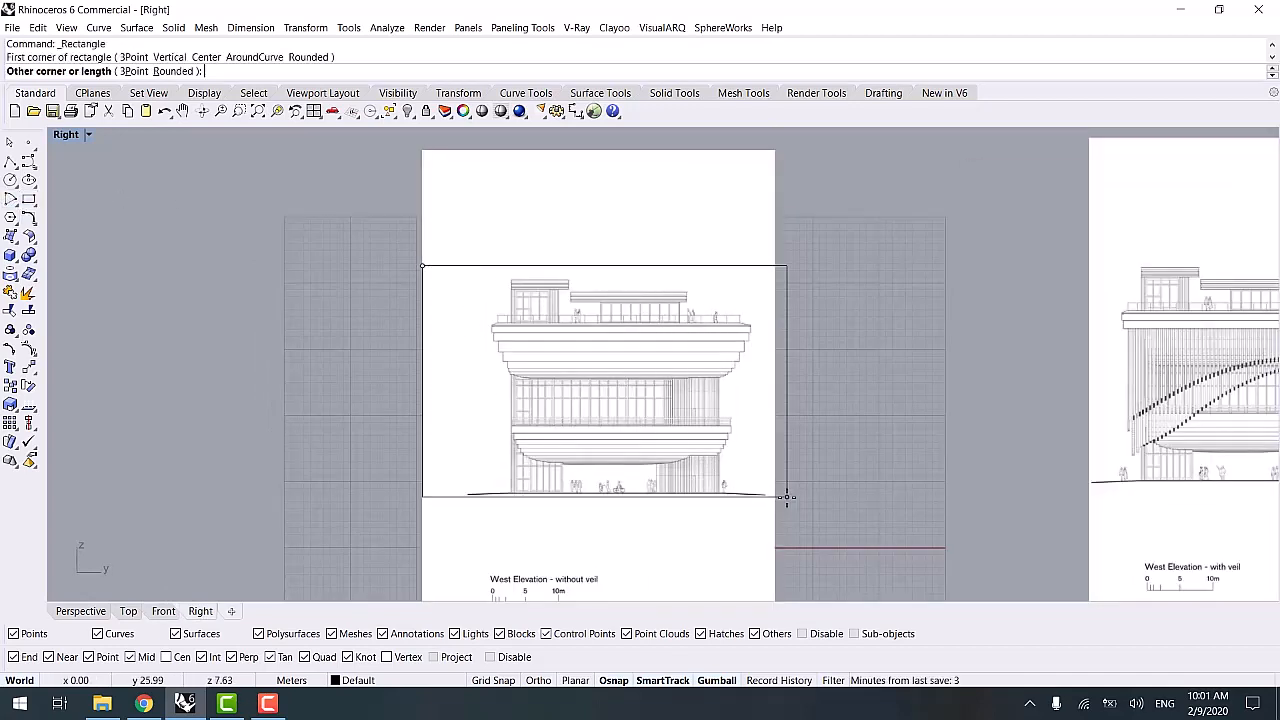
{"action": "scroll", "coordinate": [775, 490], "scroll_direction": "up", "scroll_amount": 5}
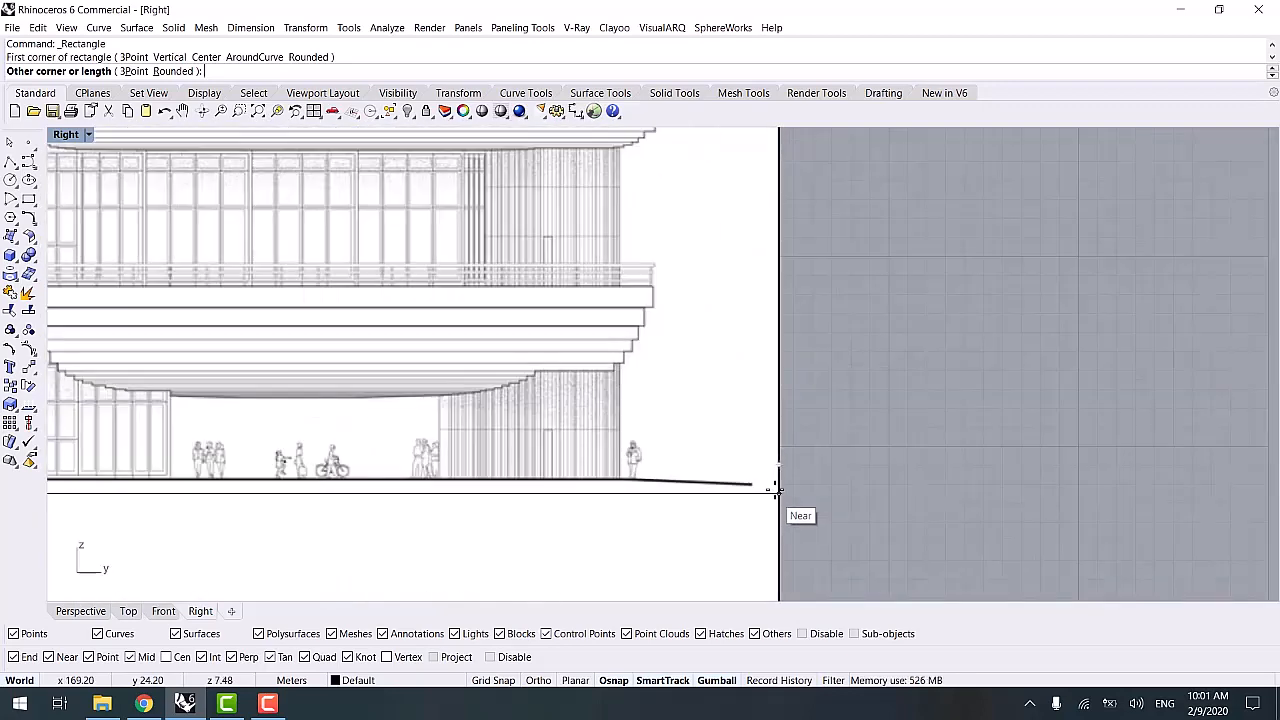
{"action": "left_click", "coordinate": [778, 481]}
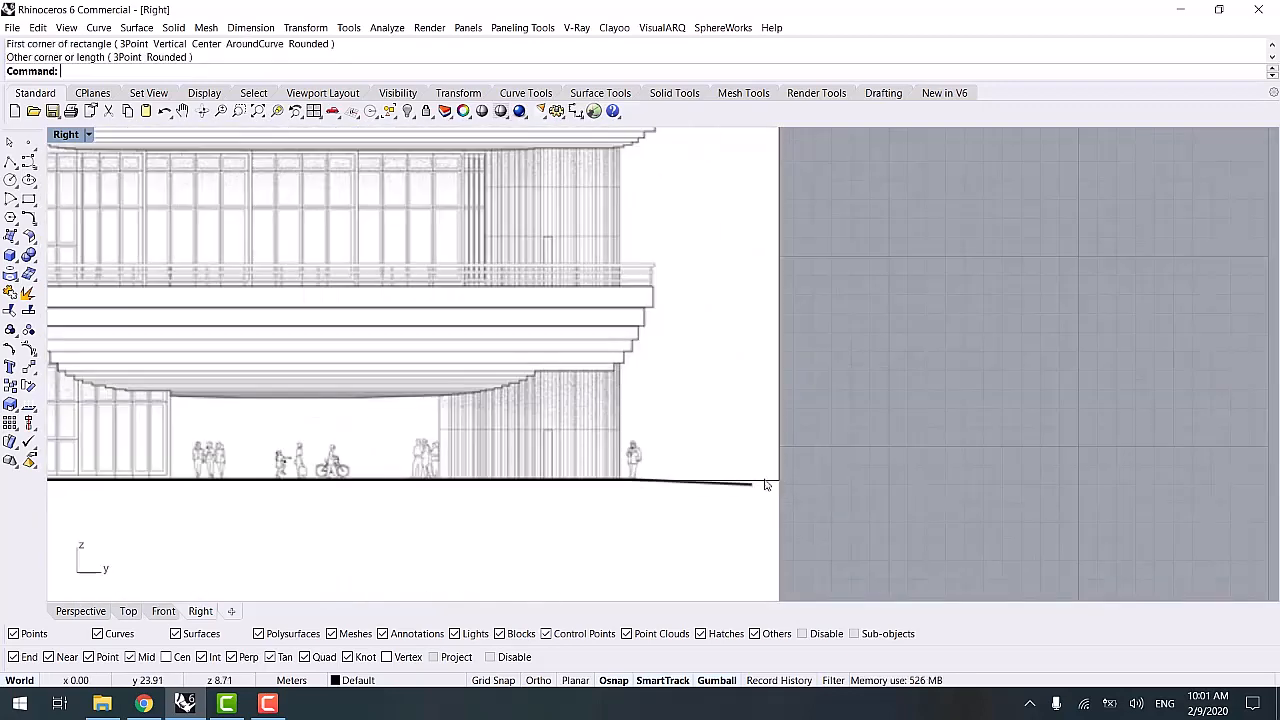
- Trim away the parts of the west elevation without veil outside the rectangle, and delete the rectangle
{"action": "left_click", "coordinate": [760, 485]}
{"action": "type", "text": "trim"}
{"action": "key", "text": "Return"}
{"action": "scroll", "coordinate": [604, 220], "scroll_direction": "down", "scroll_amount": 5}
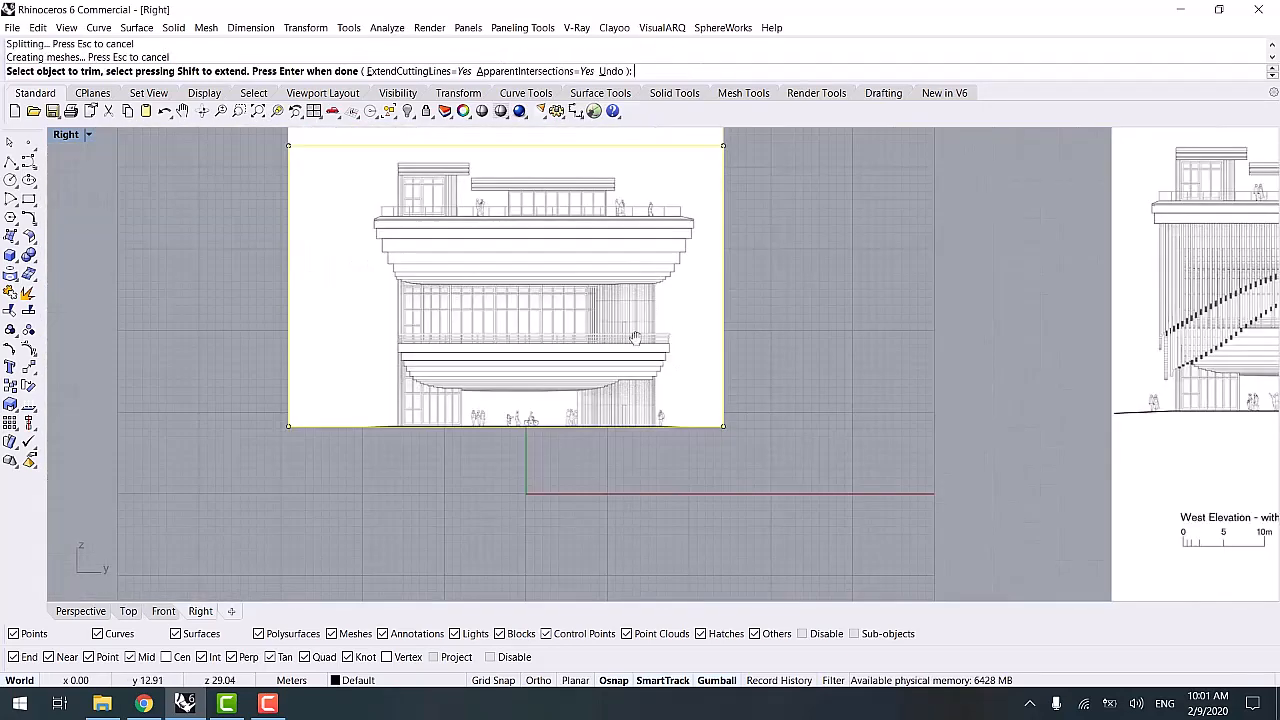
{"action": "key", "text": "Delete"}
{"action": "scroll", "coordinate": [484, 328], "scroll_direction": "down", "scroll_amount": 8}
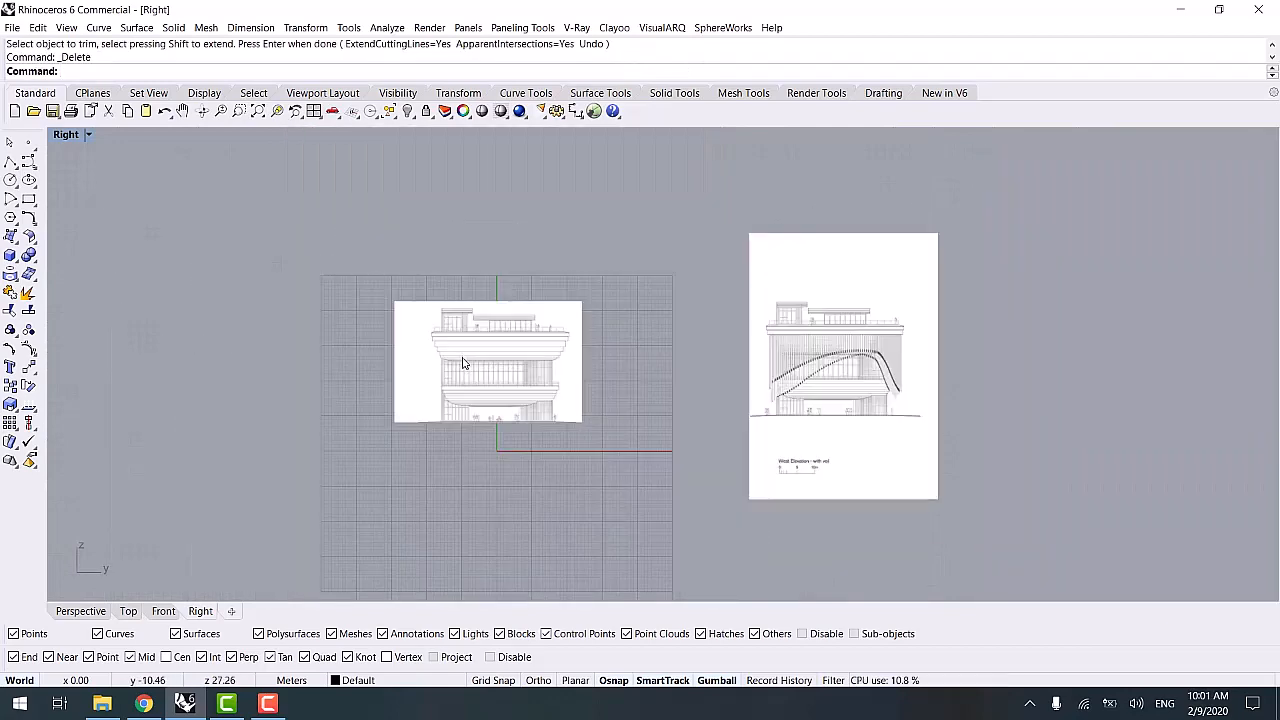
{"action": "left_click", "coordinate": [463, 365]}
{"action": "scroll", "coordinate": [463, 440], "scroll_direction": "up", "scroll_amount": 6}
{"action": "type", "text": "M"}
{"action": "key", "text": "Return"}
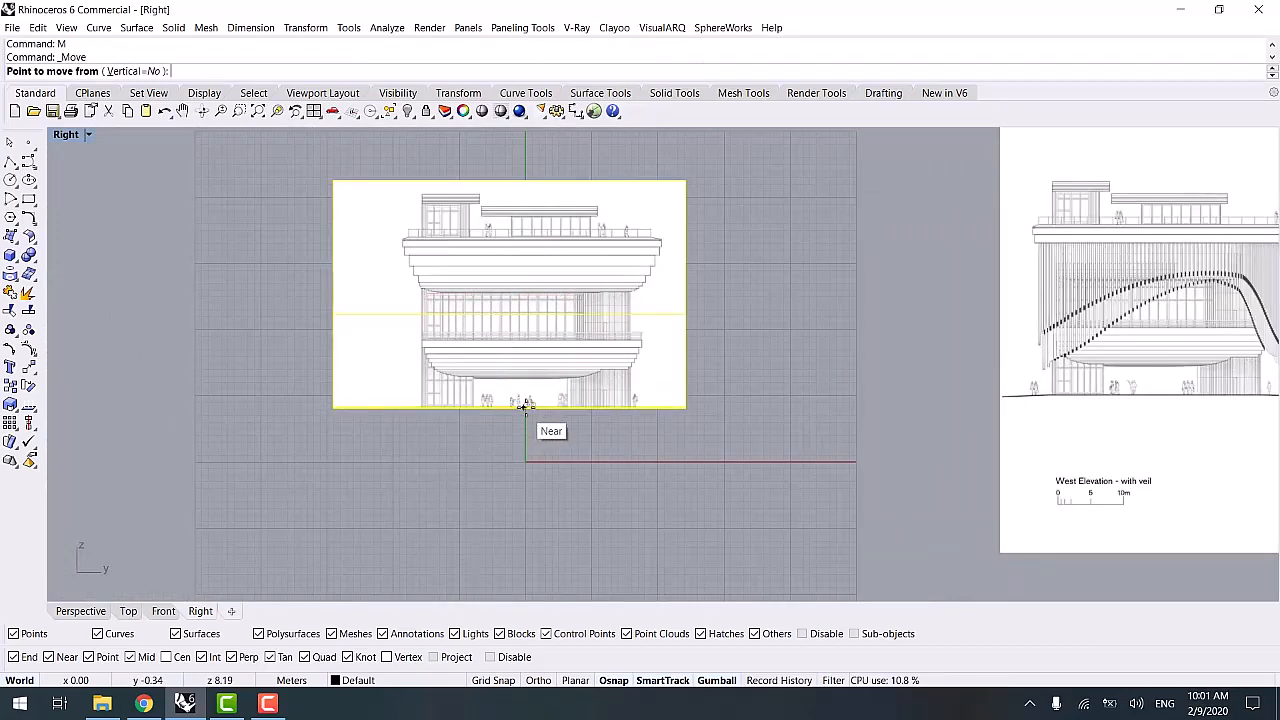
{"action": "left_click", "coordinate": [509, 407]}
{"action": "key", "text": "Return"}
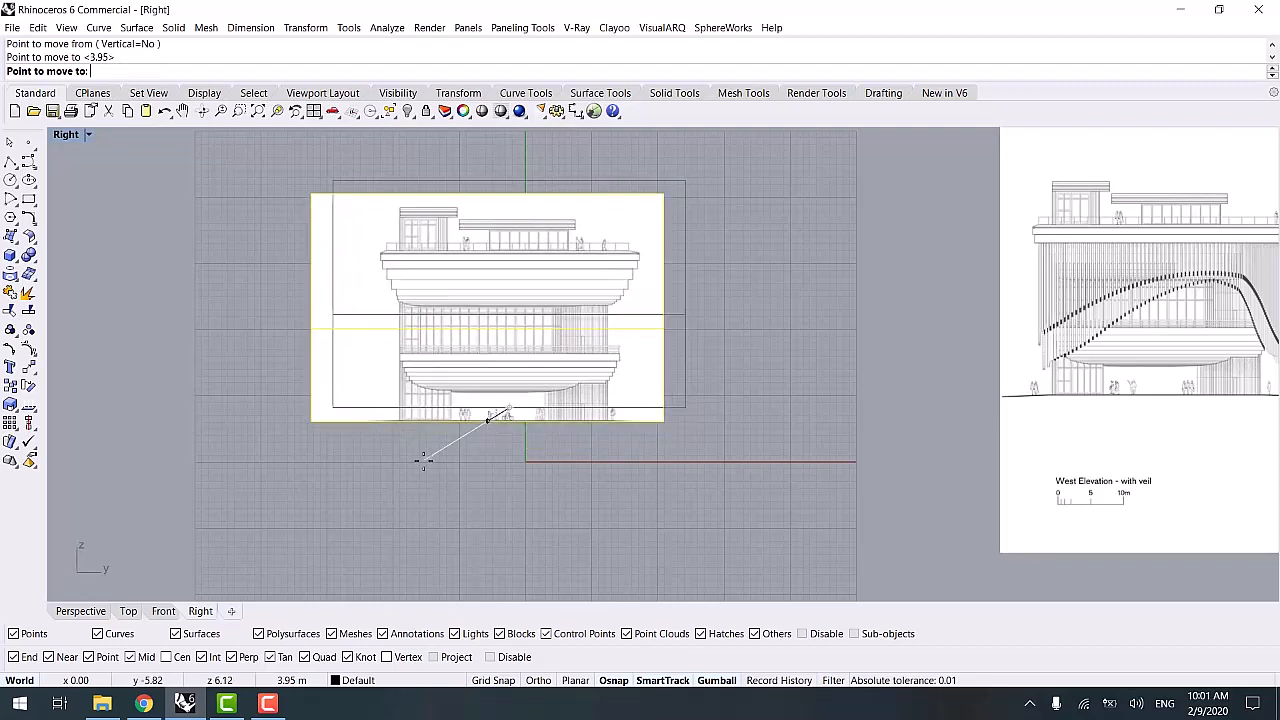
{"action": "type", "text": "0"}
{"action": "key", "text": "Return"}
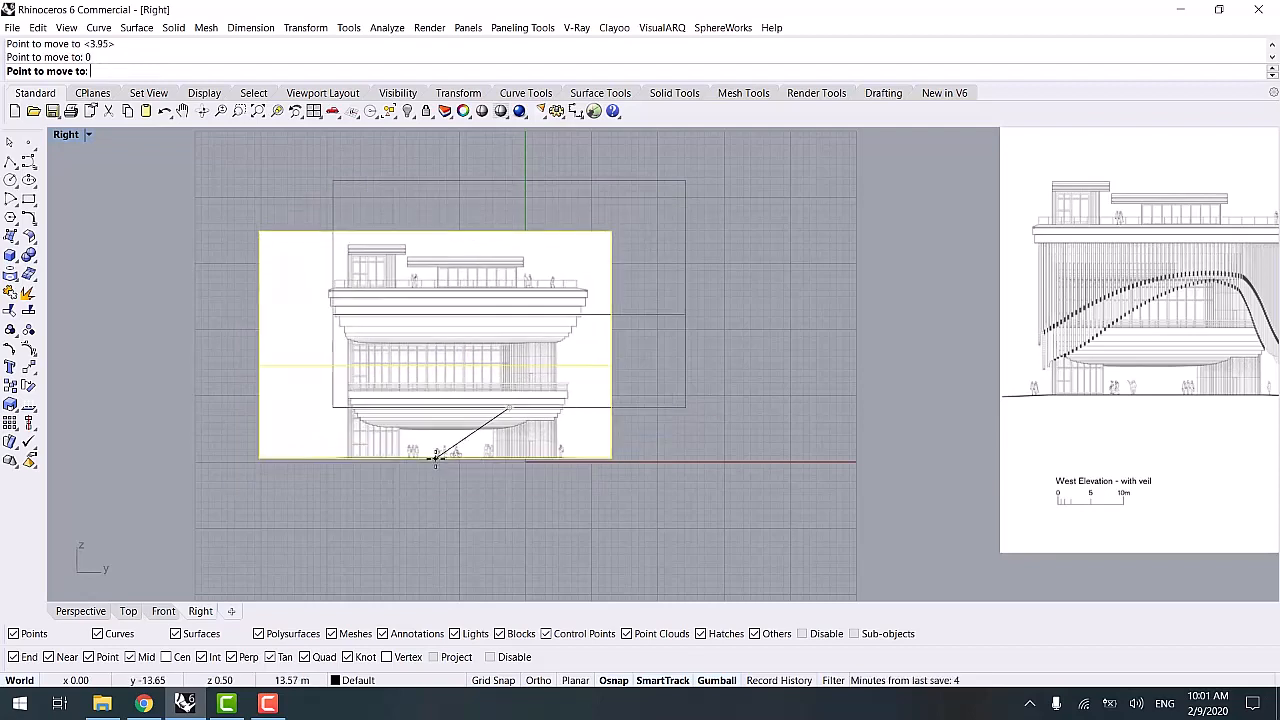
{"action": "key", "text": "Escape"}
- Move the trimmed west elevation from the middle of its lower edge to the origin, 0
{"action": "type", "text": "M"}
{"action": "key", "text": "Return"}
{"action": "left_click", "coordinate": [519, 405]}
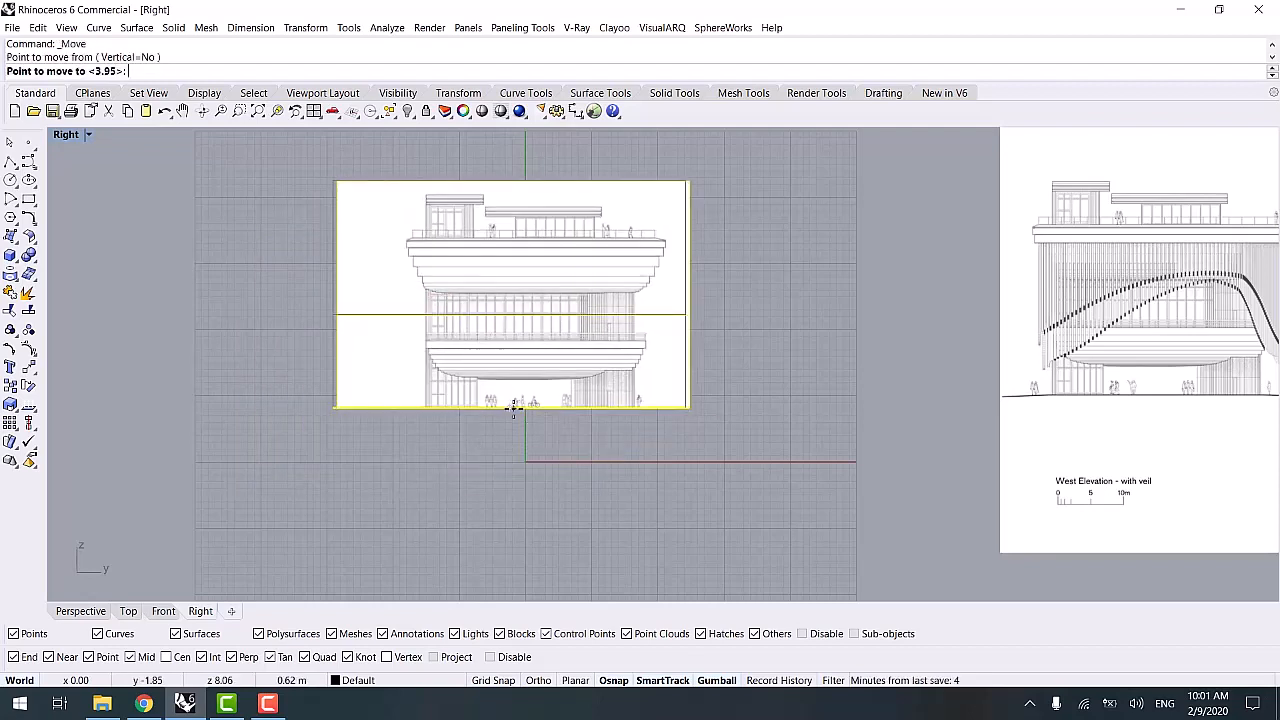
{"action": "type", "text": "0"}
{"action": "key", "text": "Return"}
- In the Front view, move the trimmed south elevation from the middle of its lower edge to the origin, 0
{"action": "left_click", "coordinate": [163, 611]}
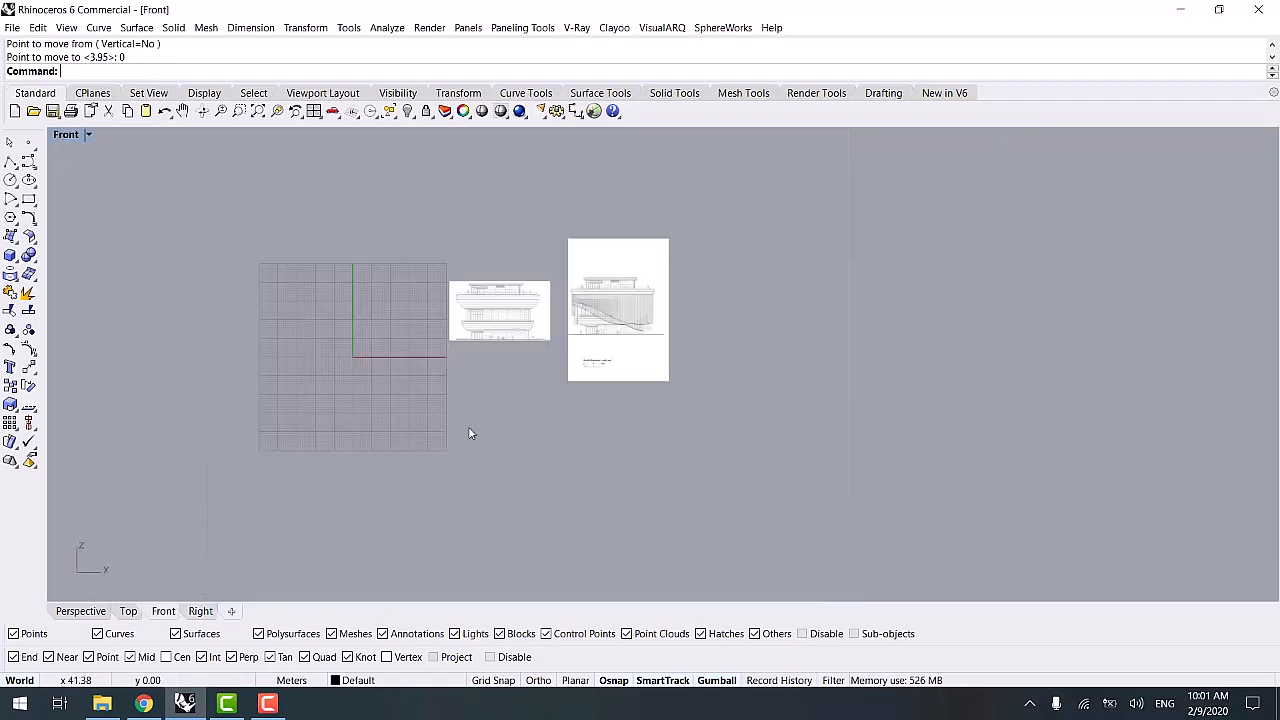
{"action": "scroll", "coordinate": [509, 323], "scroll_direction": "up", "scroll_amount": 3}
{"action": "left_click", "coordinate": [587, 350]}
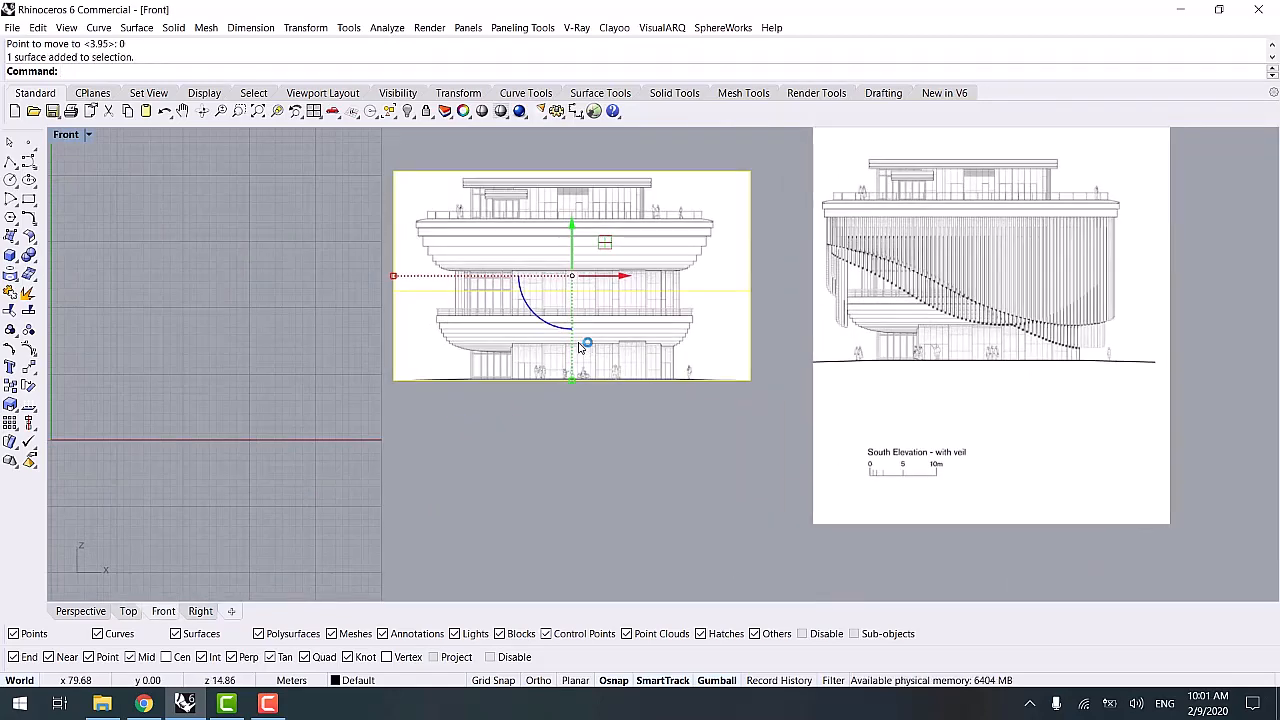
{"action": "type", "text": "M"}
{"action": "key", "text": "Return"}
{"action": "left_click", "coordinate": [572, 378]}
{"action": "type", "text": "0"}
{"action": "key", "text": "Return"}
{"action": "left_click", "coordinate": [108, 560]}
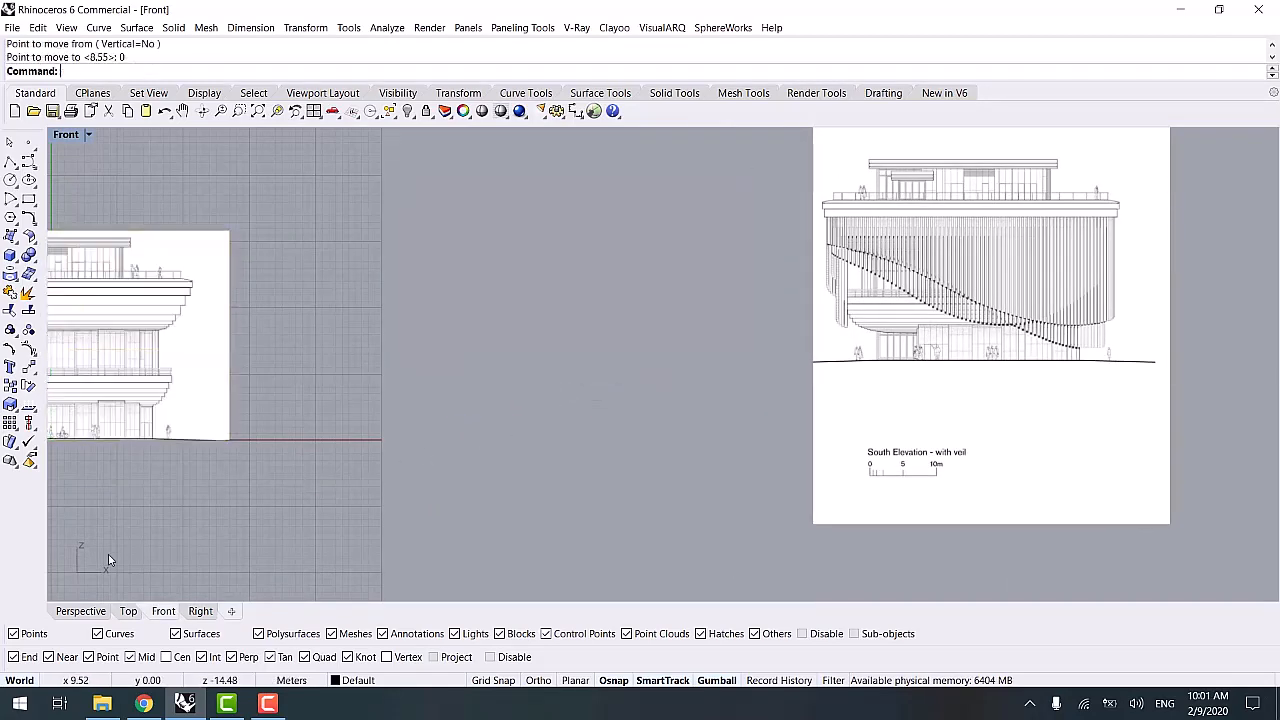
- Compare the floor levels of the south and west elevations where they cross in the Perspective view
{"action": "left_click", "coordinate": [84, 612]}
{"action": "right_click_drag", "start_coordinate": [597, 437], "coordinate": [878, 425]}
{"action": "scroll", "coordinate": [726, 323], "scroll_direction": "up", "scroll_amount": 6}
{"action": "right_click_drag", "start_coordinate": [631, 355], "coordinate": [660, 352]}
{"action": "scroll", "coordinate": [673, 422], "scroll_direction": "up", "scroll_amount": 4}
{"action": "scroll", "coordinate": [537, 348], "scroll_direction": "down", "scroll_amount": 6}
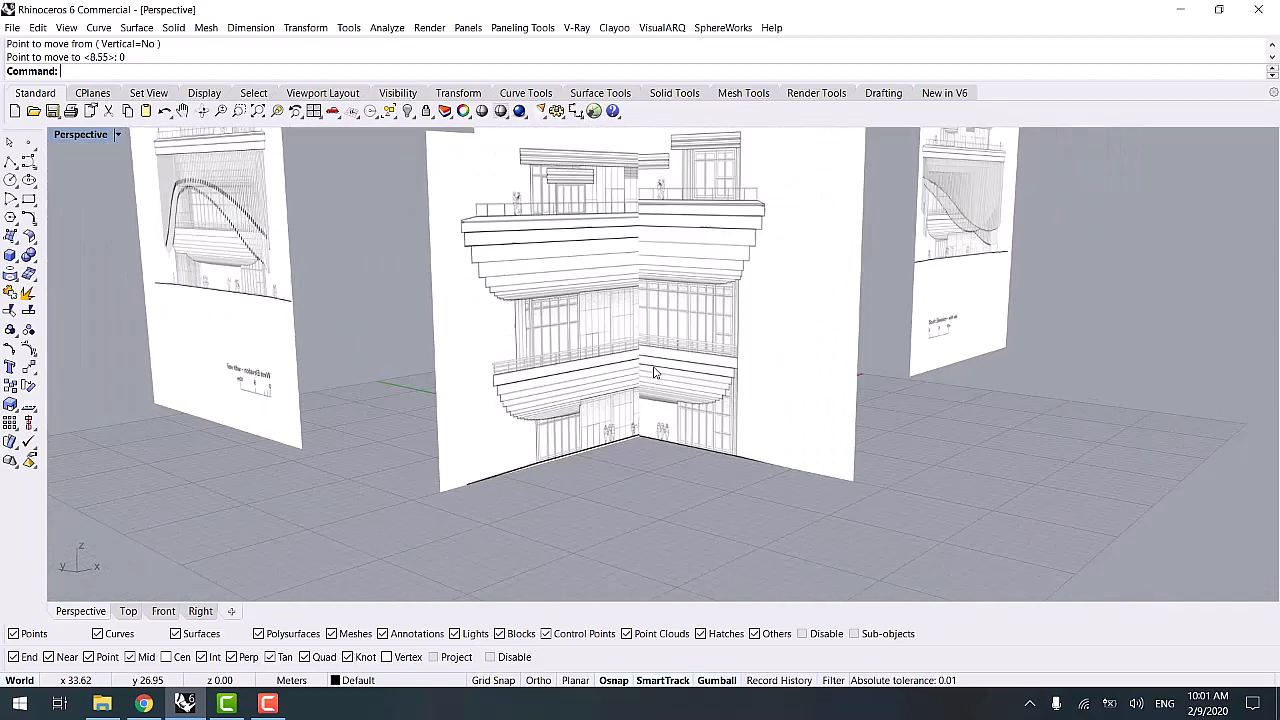
{"action": "left_click", "coordinate": [537, 348]}
{"action": "left_click", "coordinate": [600, 383]}
{"action": "right_click_drag", "start_coordinate": [600, 383], "coordinate": [430, 390]}
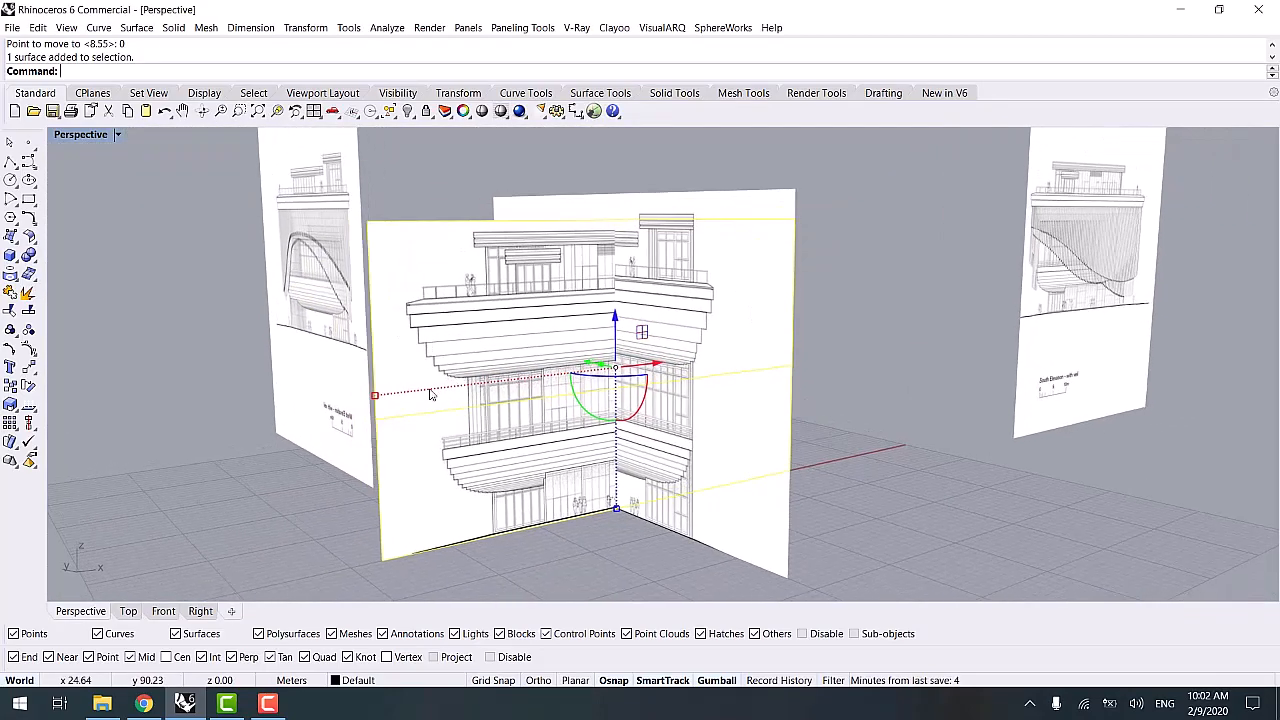
{"action": "left_click", "coordinate": [376, 396]}
{"action": "left_click_drag", "start_coordinate": [374, 398], "coordinate": [353, 400]}
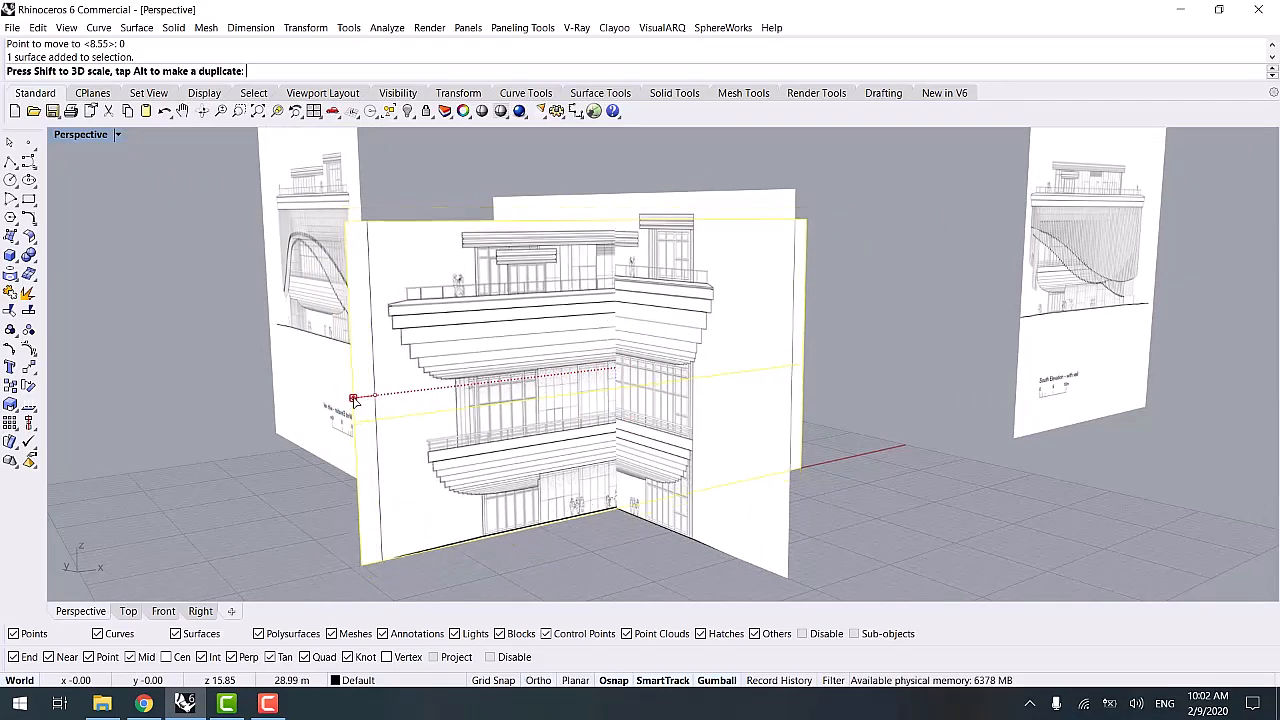
{"action": "left_click_drag", "start_coordinate": [353, 400], "coordinate": [365, 399]}
{"action": "key", "text": "Escape"}
- Try to scale the south elevation from the origin, 0, with the upper slab's edge at the crossing as first reference point
{"action": "right_click_drag", "start_coordinate": [531, 427], "coordinate": [571, 402]}
{"action": "scroll", "coordinate": [569, 401], "scroll_direction": "up", "scroll_amount": 3}
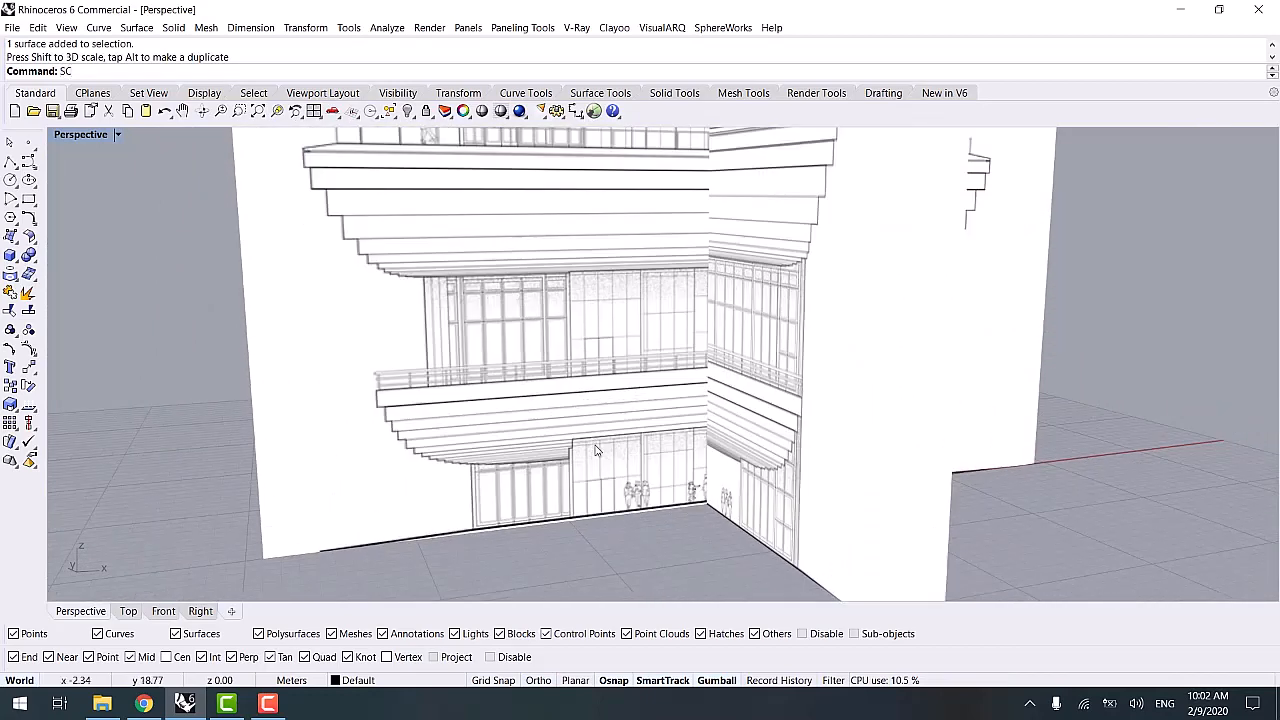
{"action": "key", "text": "Return"}
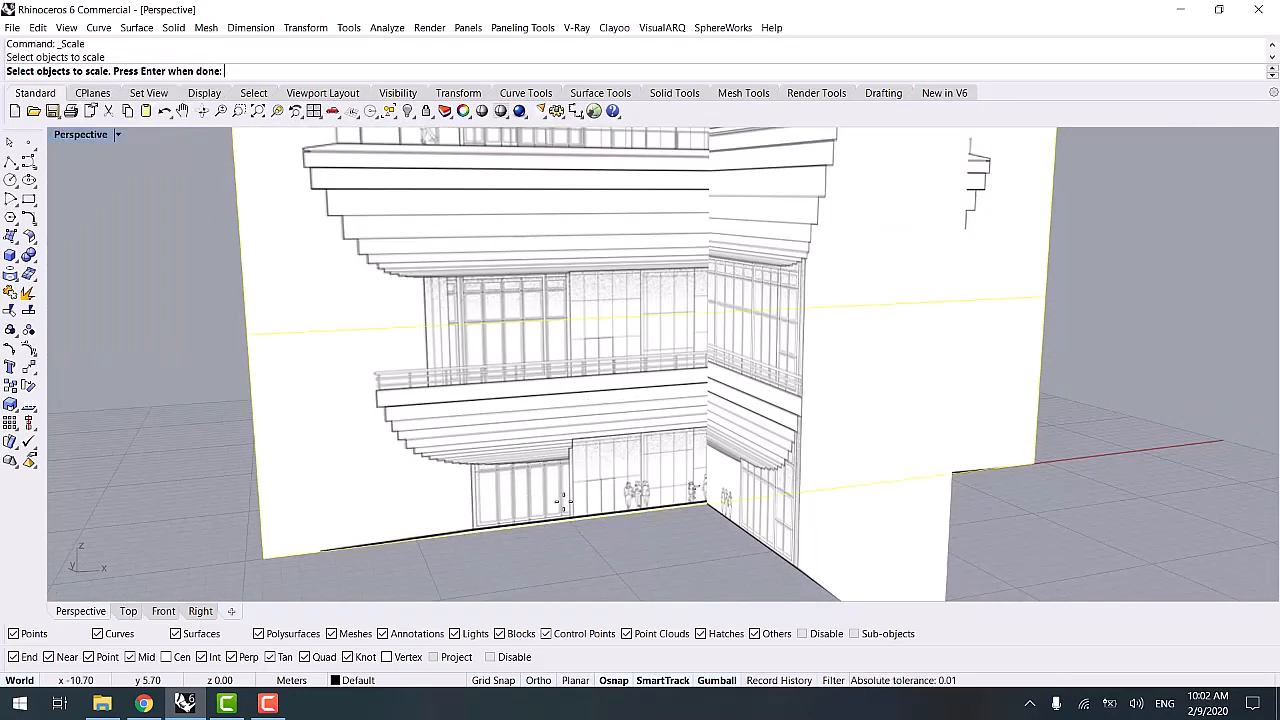
{"action": "key", "text": "Return"}
{"action": "left_click", "coordinate": [584, 498]}
{"action": "scroll", "coordinate": [671, 309], "scroll_direction": "down", "scroll_amount": 3}
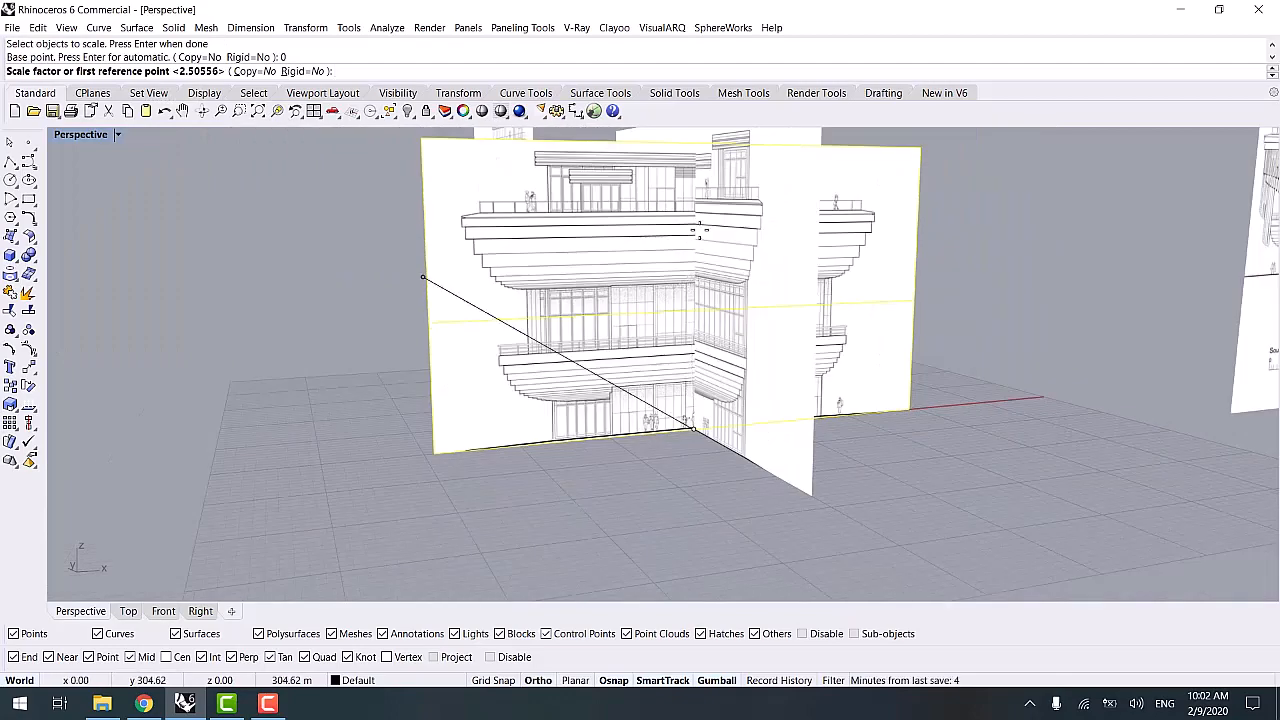
{"action": "scroll", "coordinate": [699, 231], "scroll_direction": "up", "scroll_amount": 3}
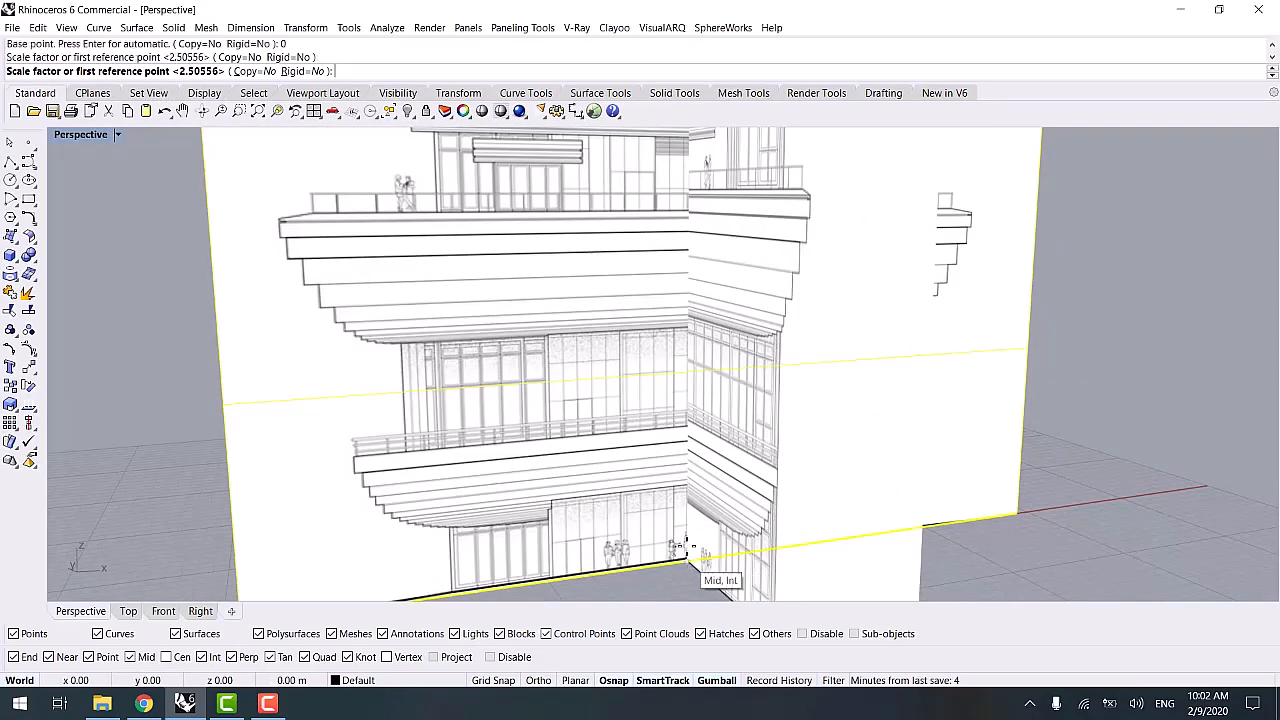
{"action": "scroll", "coordinate": [690, 214], "scroll_direction": "up", "scroll_amount": 6}
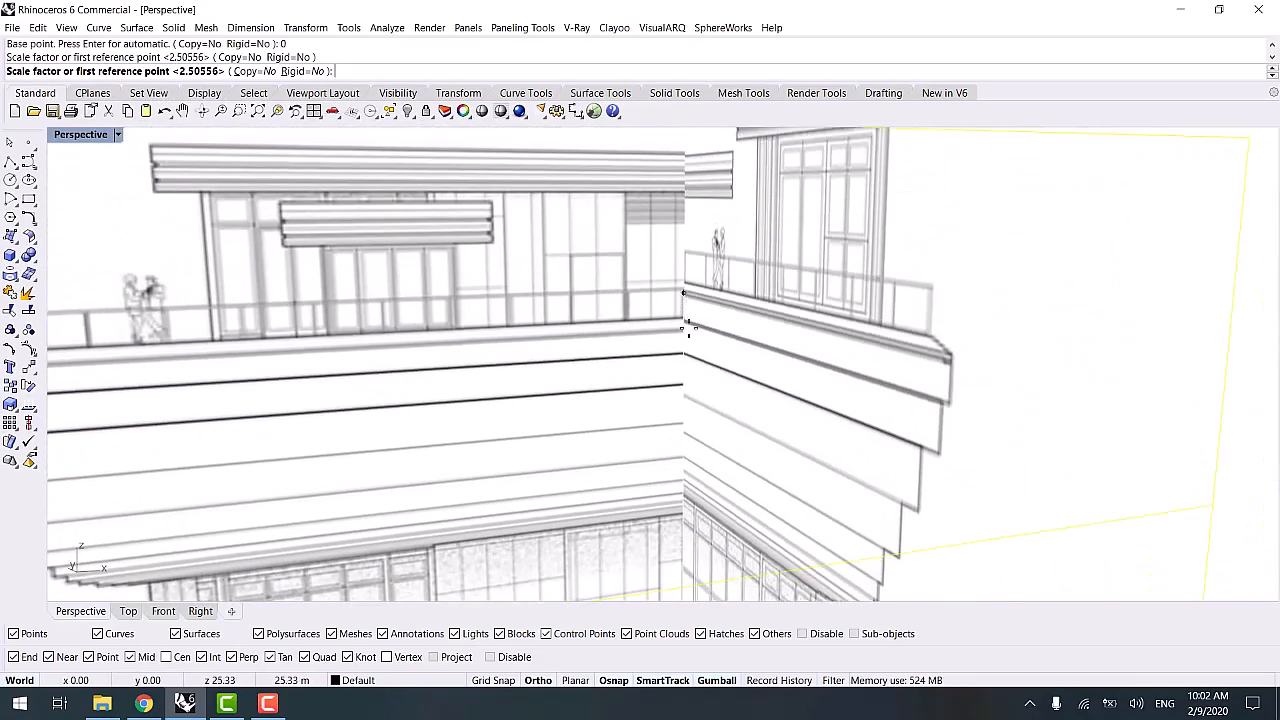
{"action": "scroll", "coordinate": [686, 328], "scroll_direction": "up", "scroll_amount": 3}
{"action": "left_click", "coordinate": [675, 308]}
{"action": "scroll", "coordinate": [675, 300], "scroll_direction": "down", "scroll_amount": 8}
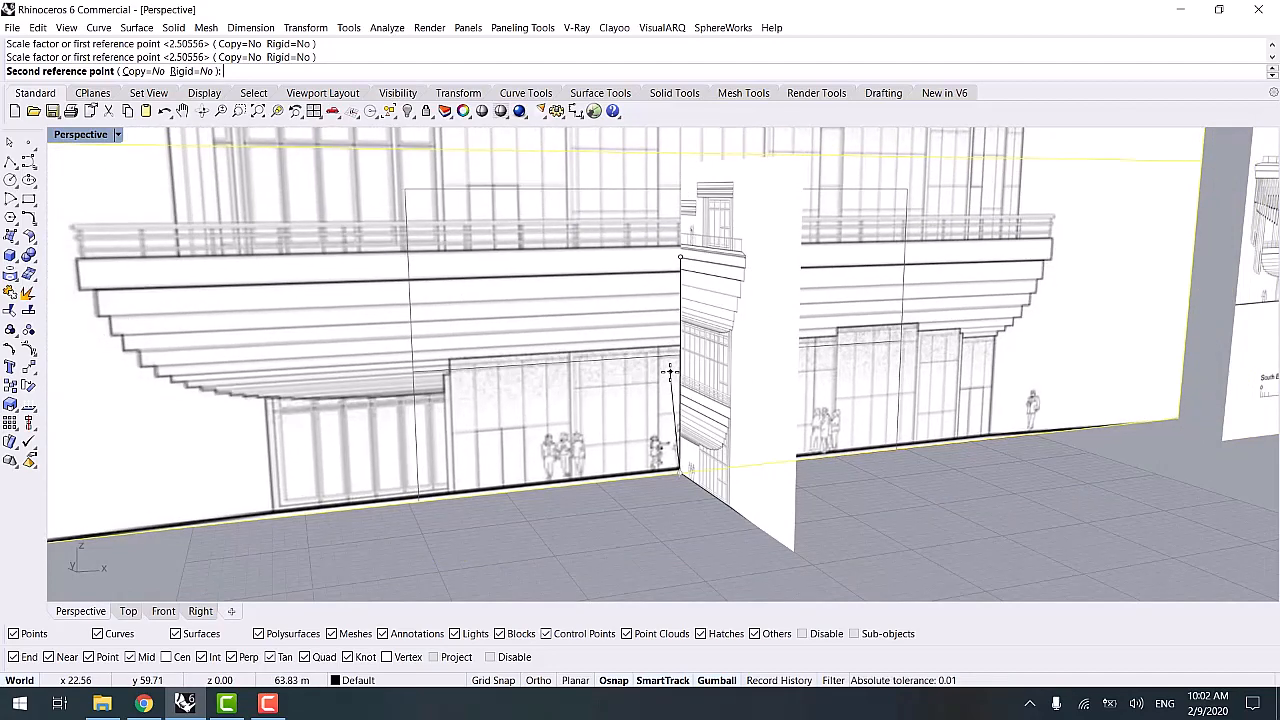
{"action": "scroll", "coordinate": [670, 372], "scroll_direction": "down", "scroll_amount": 3}
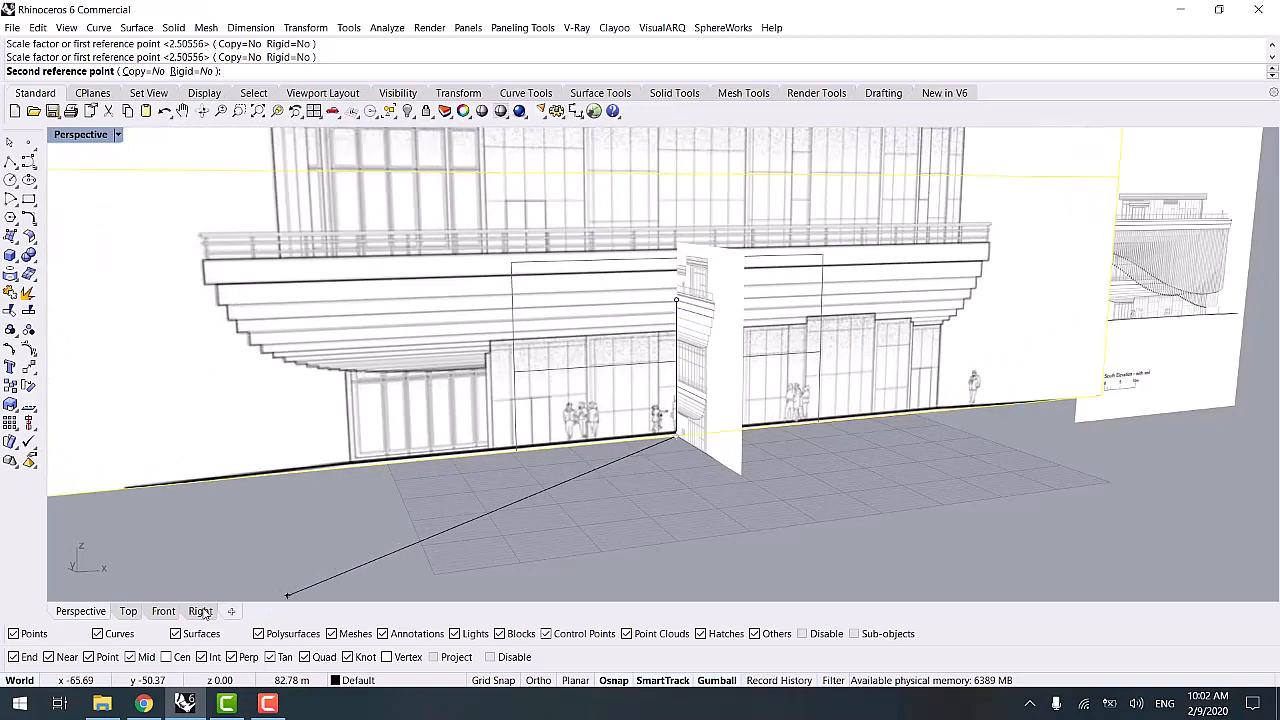
{"action": "left_click", "coordinate": [200, 611]}
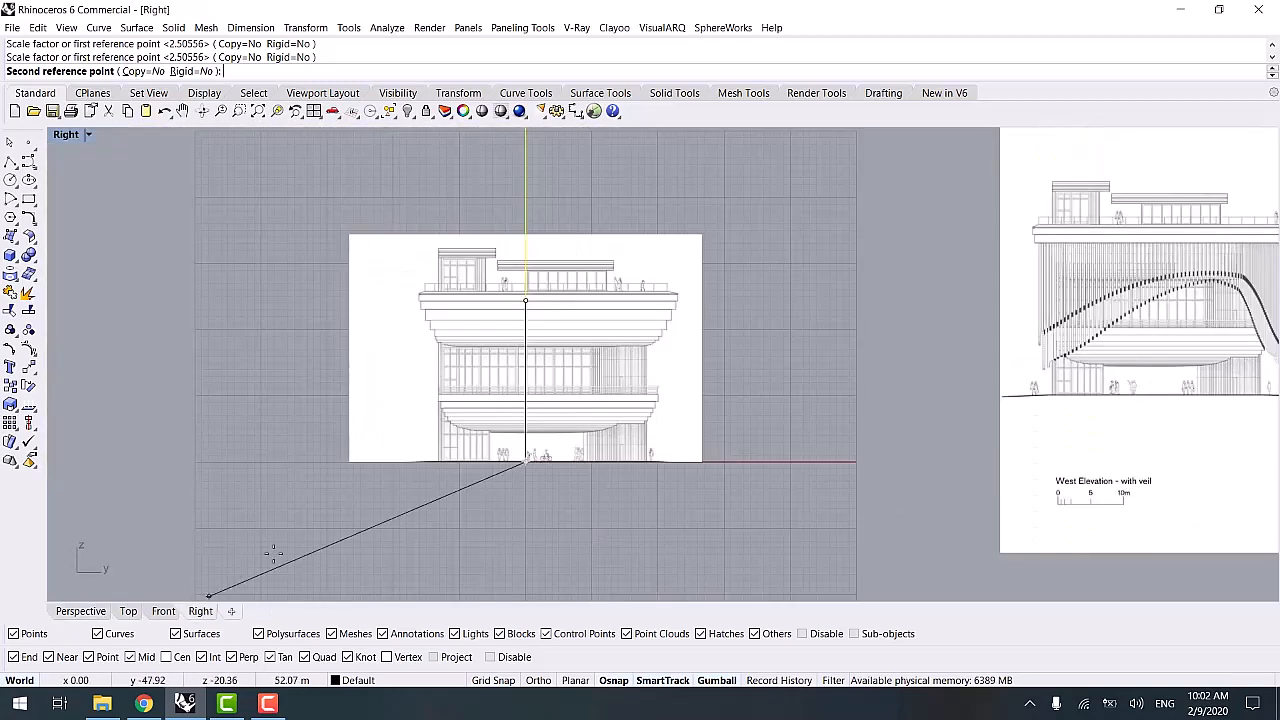
{"action": "left_click", "coordinate": [163, 611]}
{"action": "left_click", "coordinate": [309, 471]}
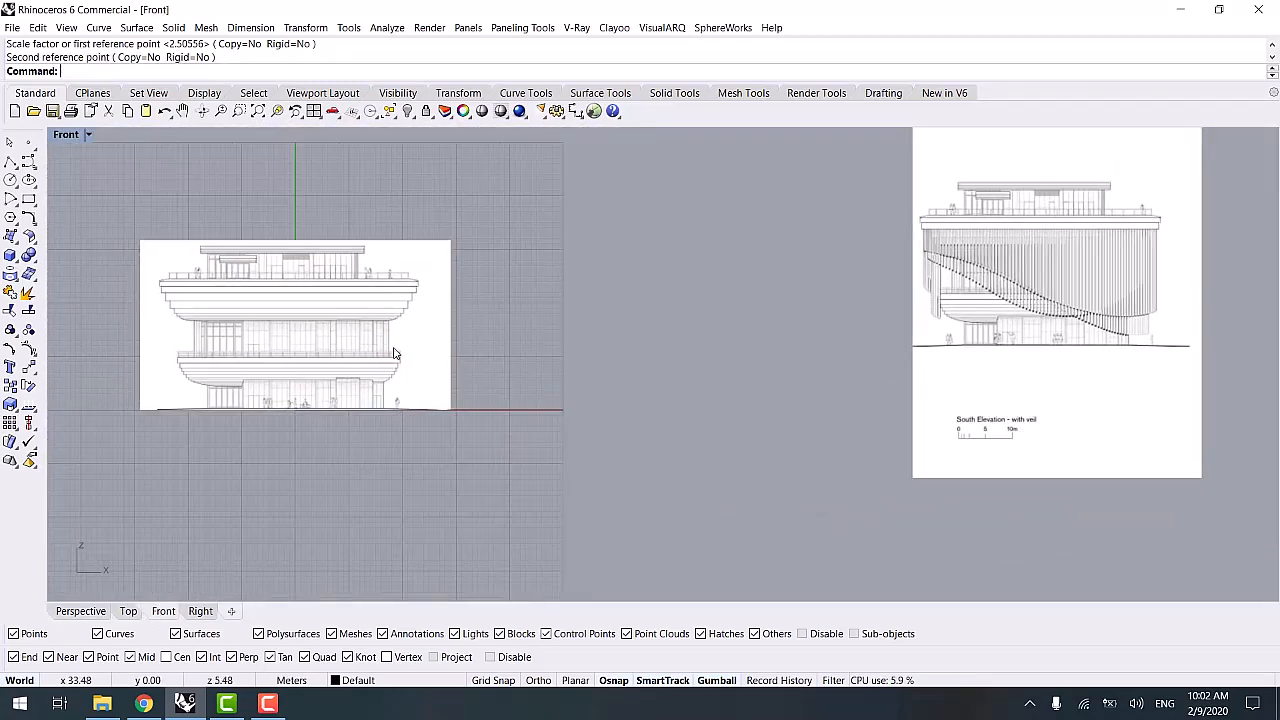
{"action": "left_click", "coordinate": [80, 611]}
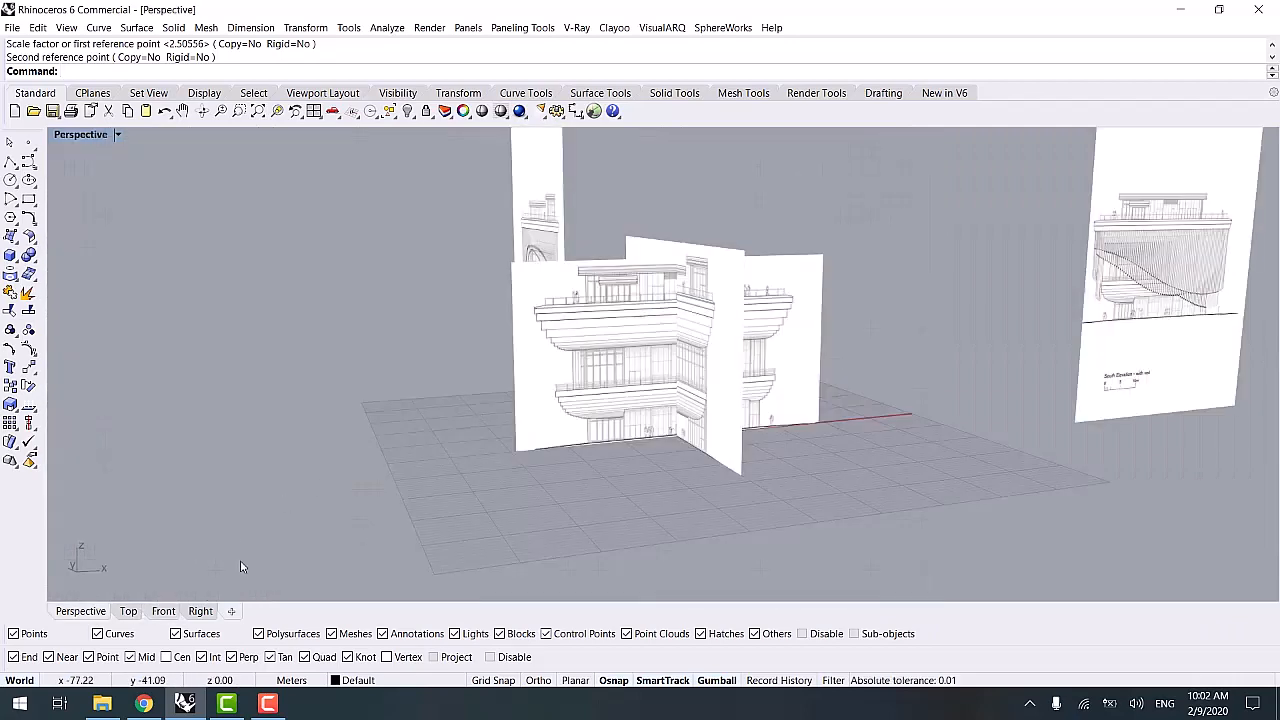
{"action": "right_click_drag", "start_coordinate": [535, 450], "coordinate": [592, 489]}
- In the Right view, draw a horizontal guide polyline from the upper slab's outer top corner to beyond the west elevation's opposite edge
{"action": "left_click", "coordinate": [200, 611]}
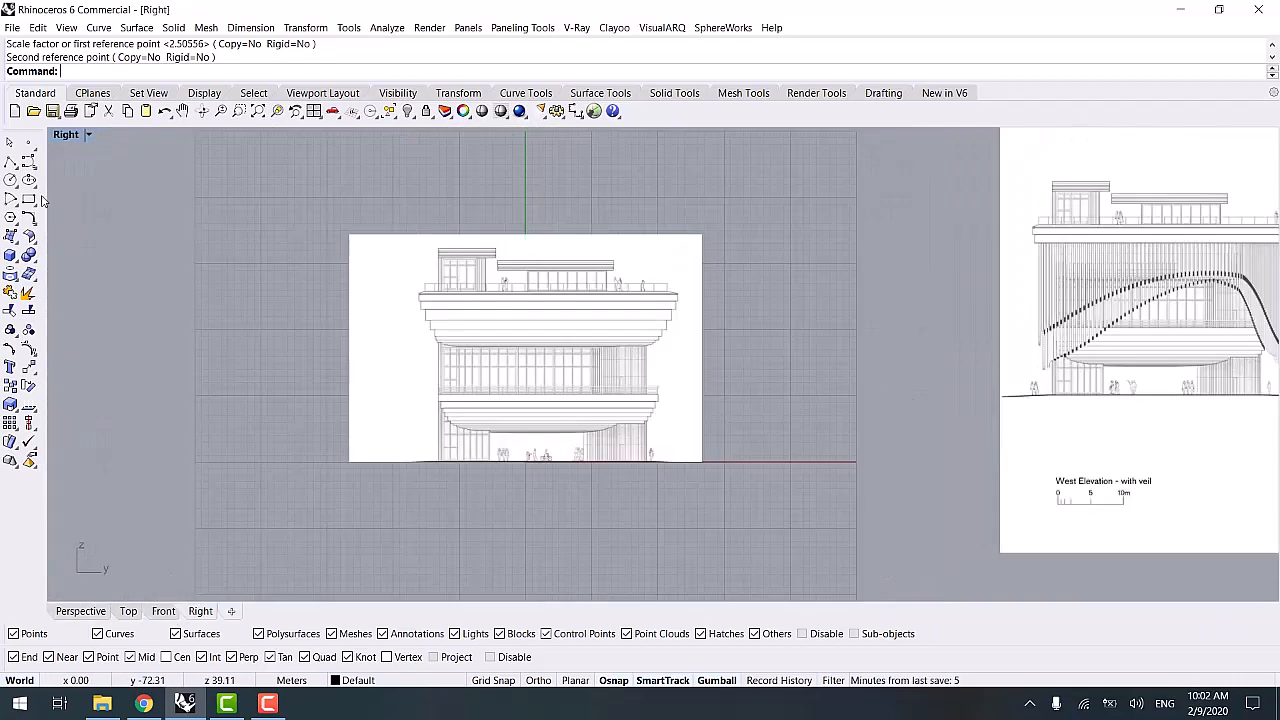
{"action": "left_click", "coordinate": [9, 162]}
{"action": "scroll", "coordinate": [457, 280], "scroll_direction": "up", "scroll_amount": 4}
{"action": "scroll", "coordinate": [344, 325], "scroll_direction": "up", "scroll_amount": 4}
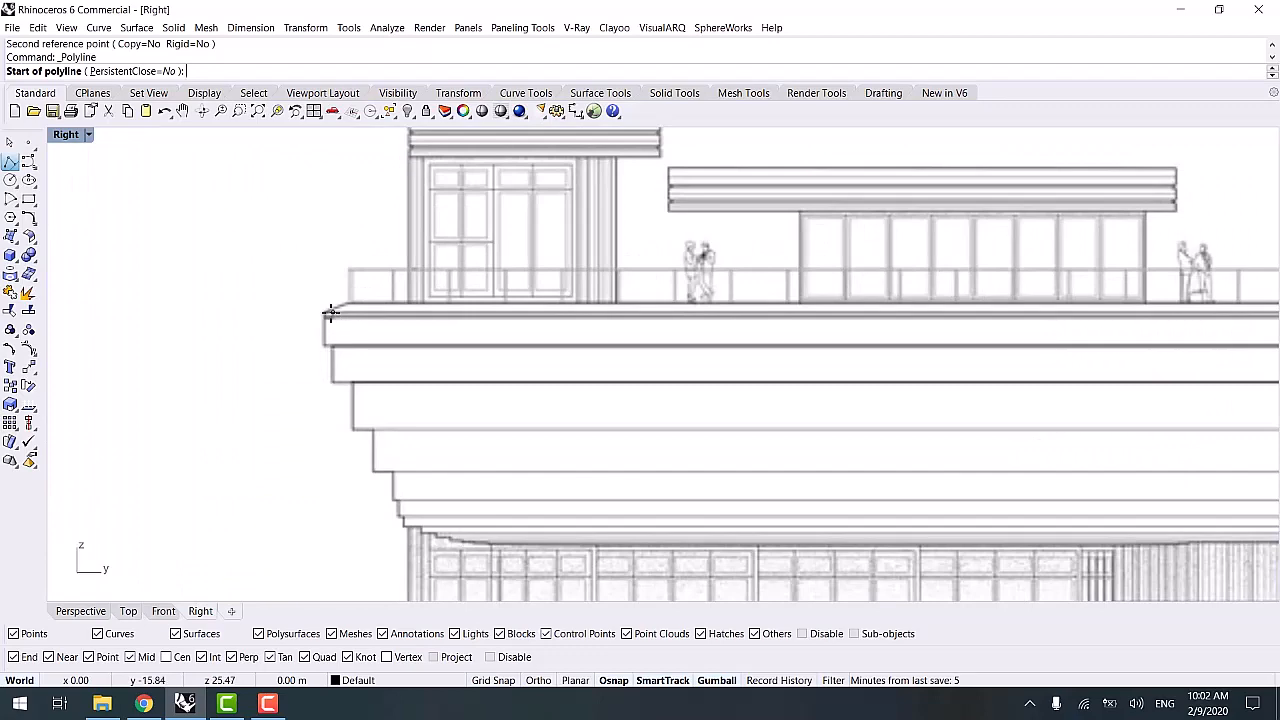
{"action": "left_click", "coordinate": [325, 313]}
{"action": "scroll", "coordinate": [546, 341], "scroll_direction": "down", "scroll_amount": 8}
{"action": "right_click_drag", "start_coordinate": [711, 317], "coordinate": [400, 325]}
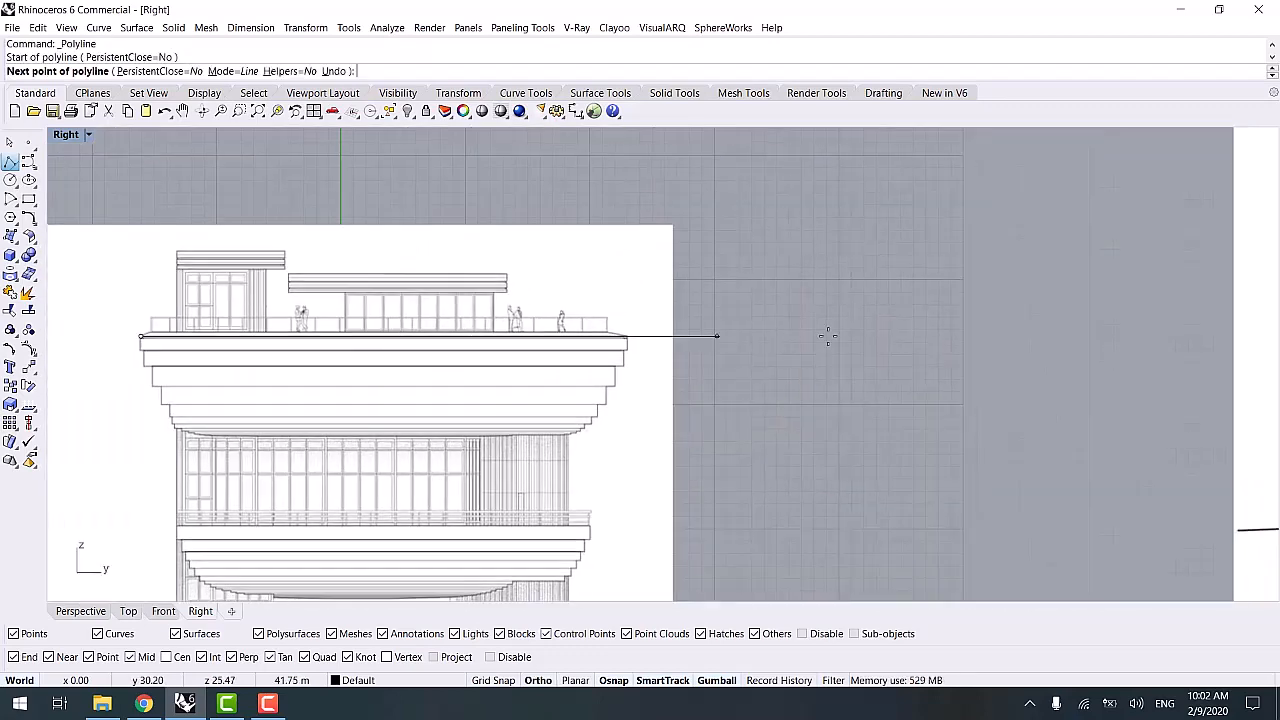
{"action": "left_click", "coordinate": [907, 328], "text": "shift"}
{"action": "right_click", "coordinate": [811, 475]}
- Make a rotated copy of the guide line about the vertical axis, perpendicular to the original and parallel to the south elevation
{"action": "left_click", "coordinate": [168, 613]}
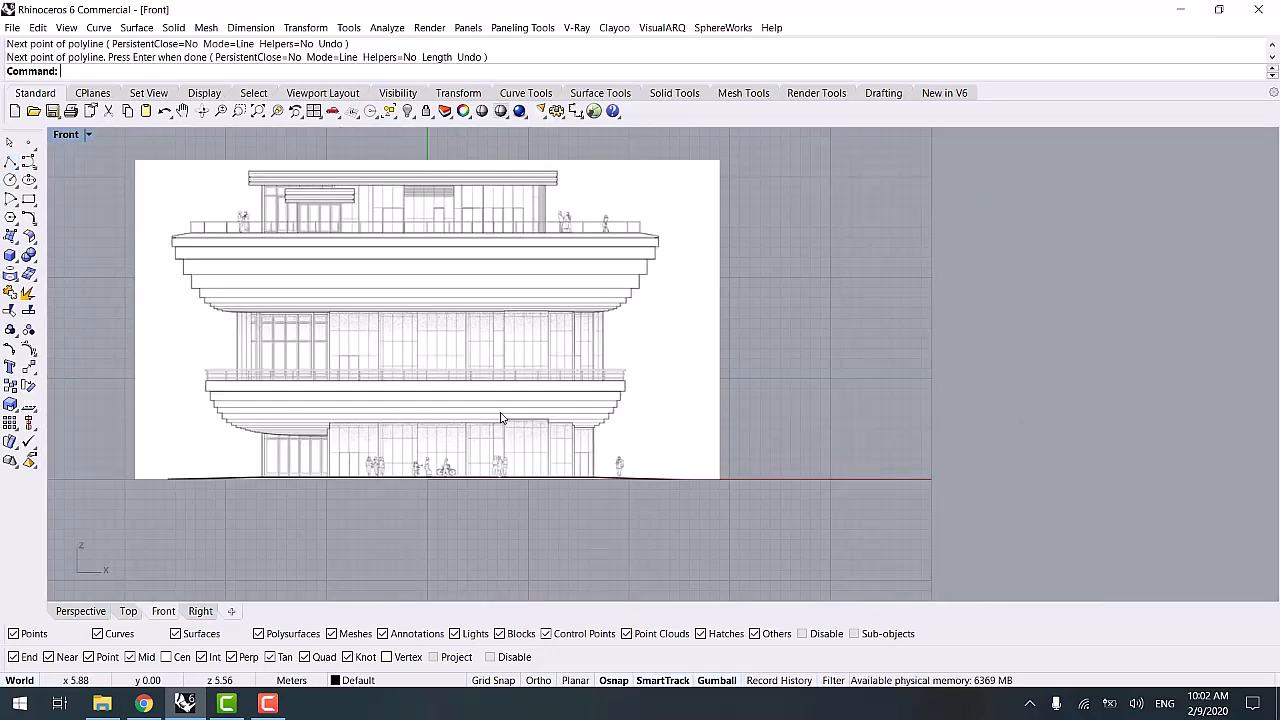
{"action": "left_click_drag", "start_coordinate": [122, 338], "coordinate": [670, 230]}
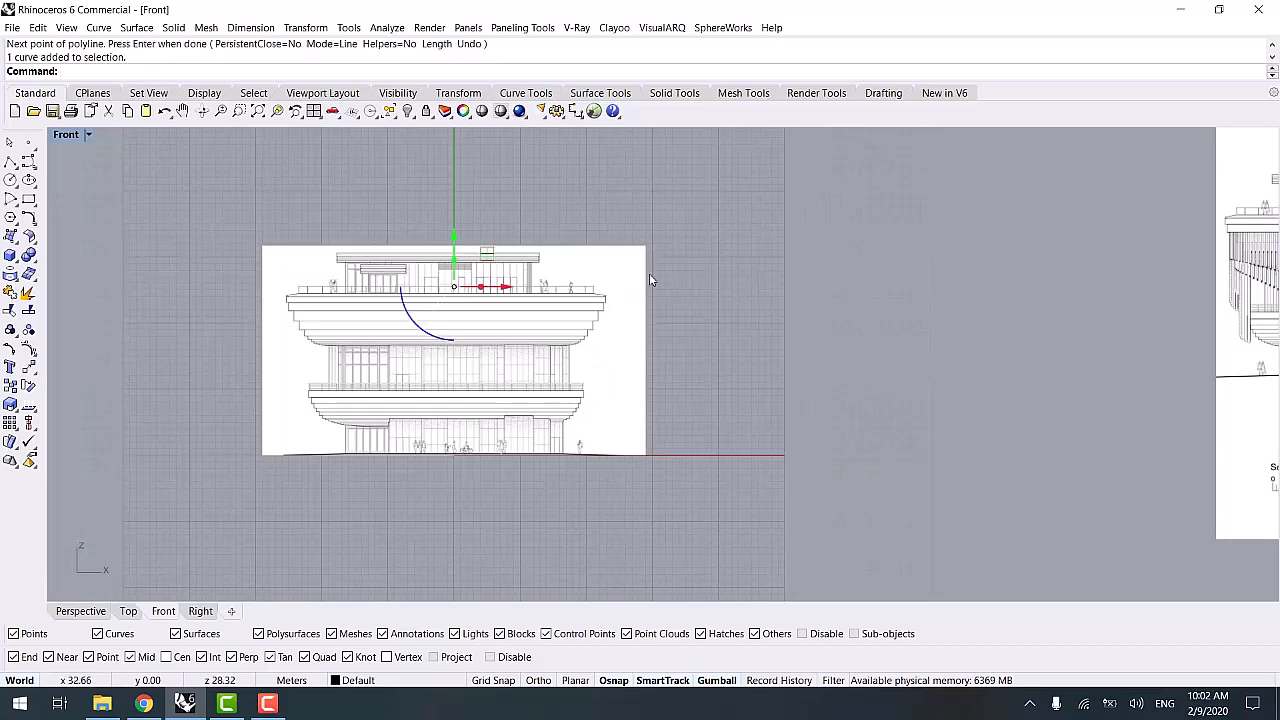
{"action": "scroll", "coordinate": [508, 295], "scroll_direction": "up", "scroll_amount": 4}
{"action": "left_click", "coordinate": [100, 611]}
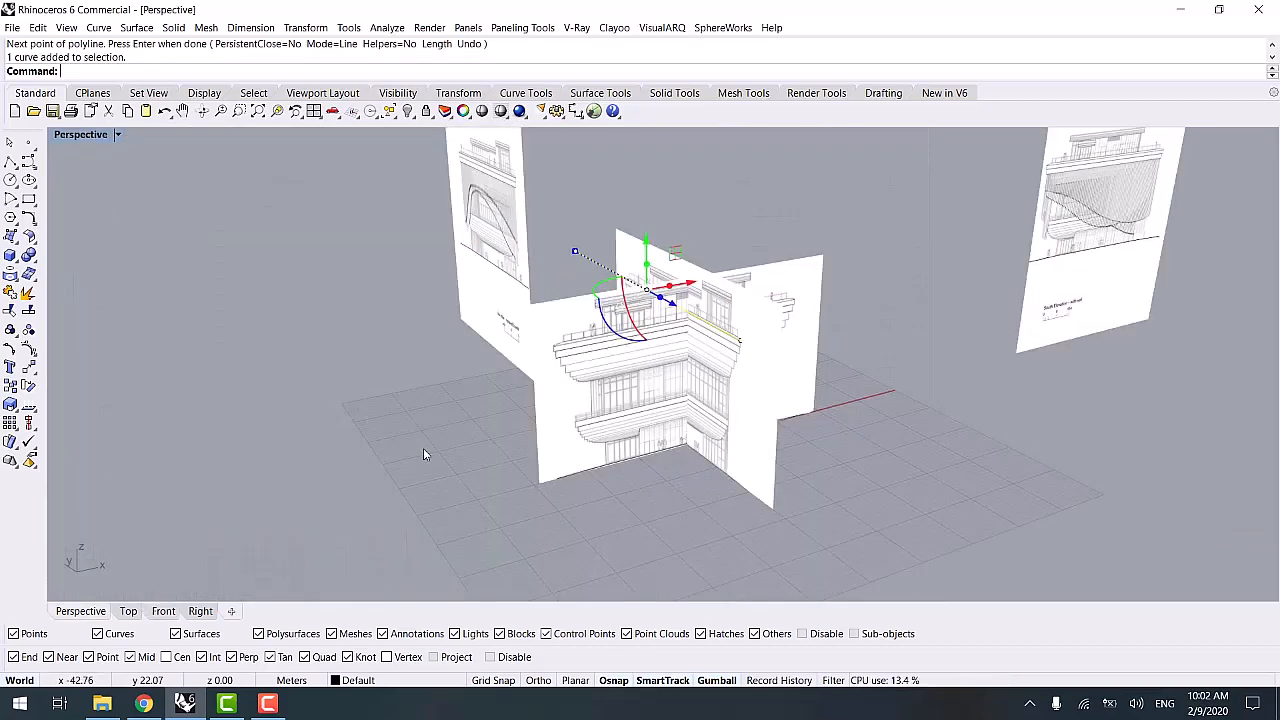
{"action": "scroll", "coordinate": [519, 402], "scroll_direction": "down", "scroll_amount": 4}
{"action": "right_click_drag", "start_coordinate": [519, 402], "coordinate": [621, 322]}
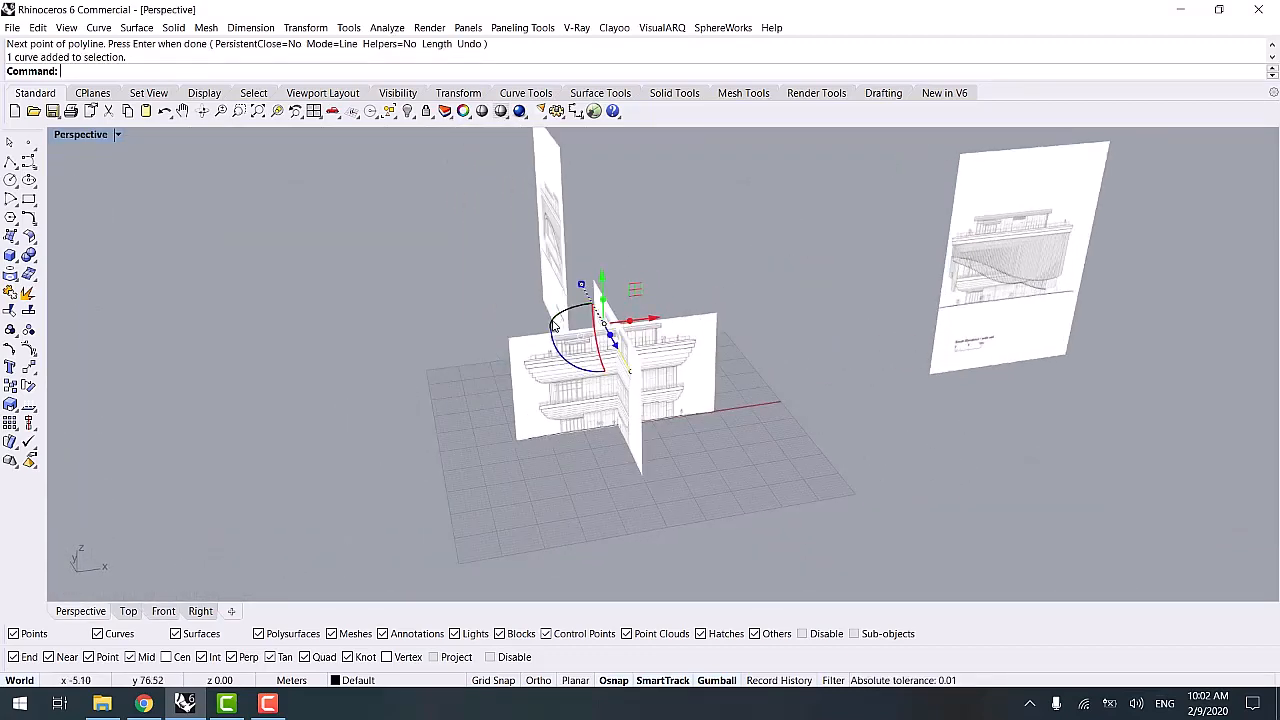
{"action": "left_click", "coordinate": [554, 325], "text": "alt"}
{"action": "key", "text": "Return"}
{"action": "left_click", "coordinate": [337, 409]}
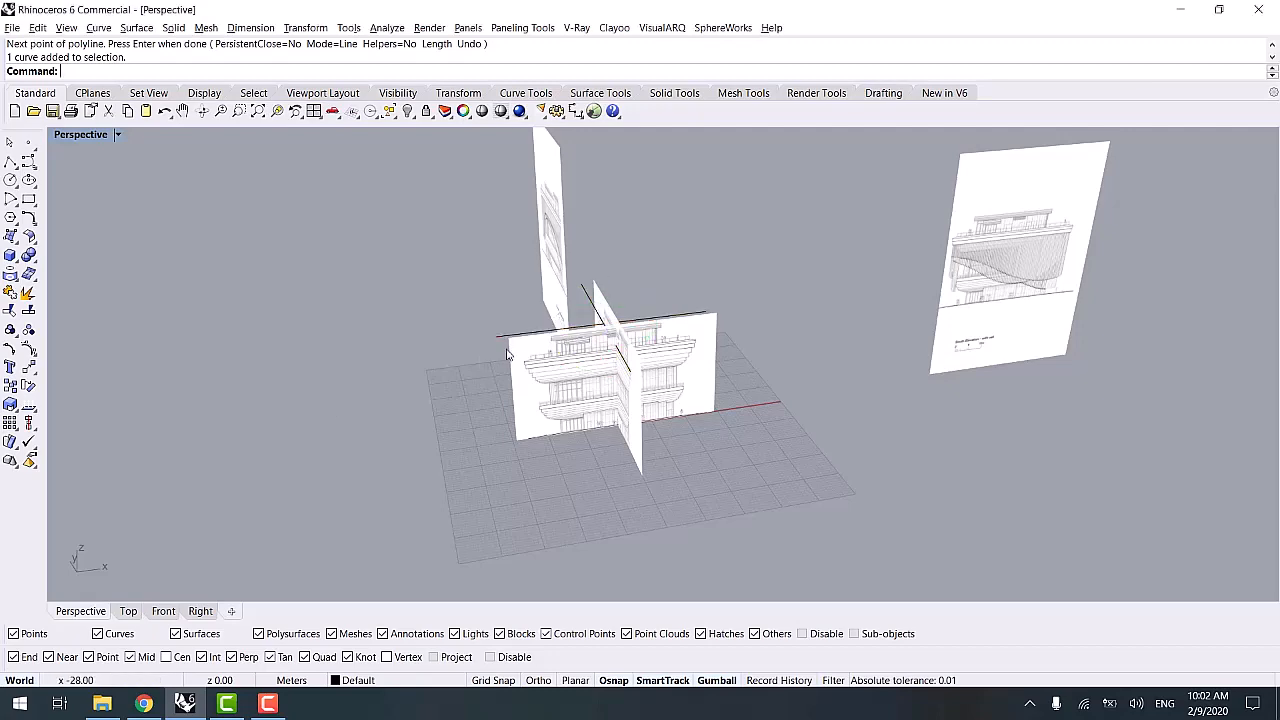
- In the Front view, scale the south elevation from the origin, 0, using its upper slab's top line and the guide line as reference points
{"action": "left_click", "coordinate": [163, 611]}
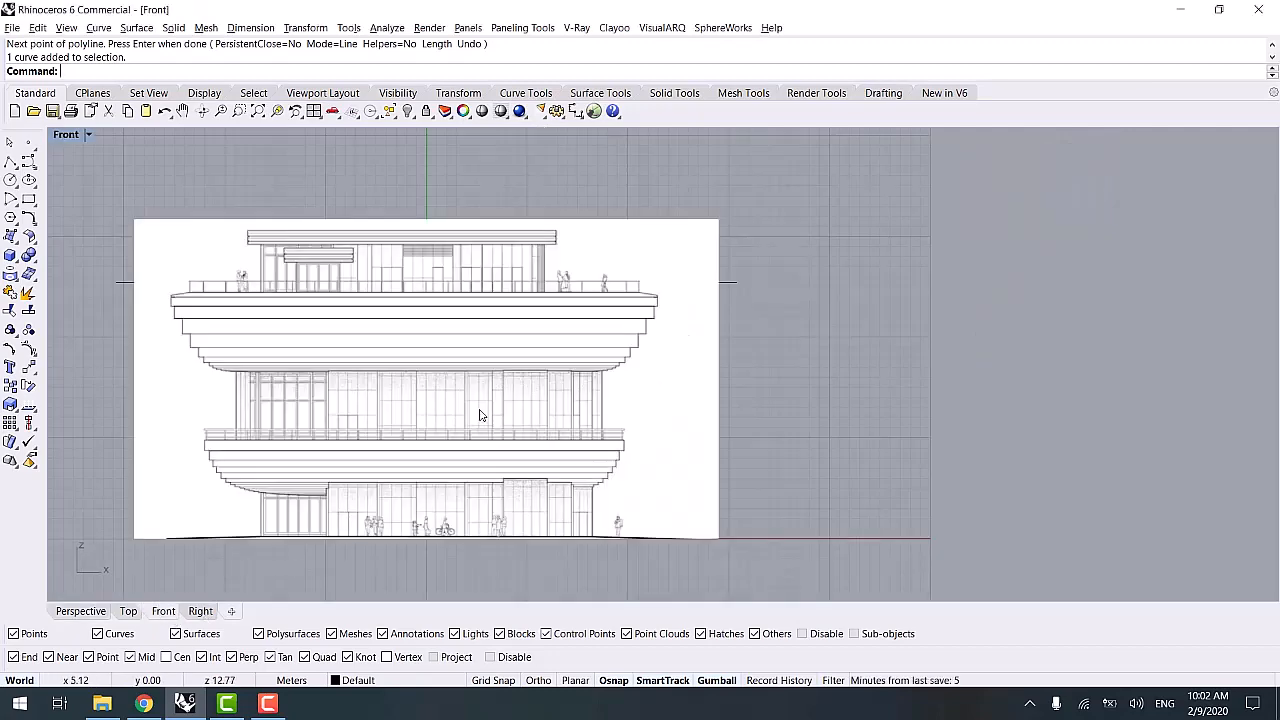
{"action": "left_click", "coordinate": [549, 409]}
{"action": "right_click_drag", "start_coordinate": [565, 415], "coordinate": [609, 408]}
{"action": "key", "text": "Return"}
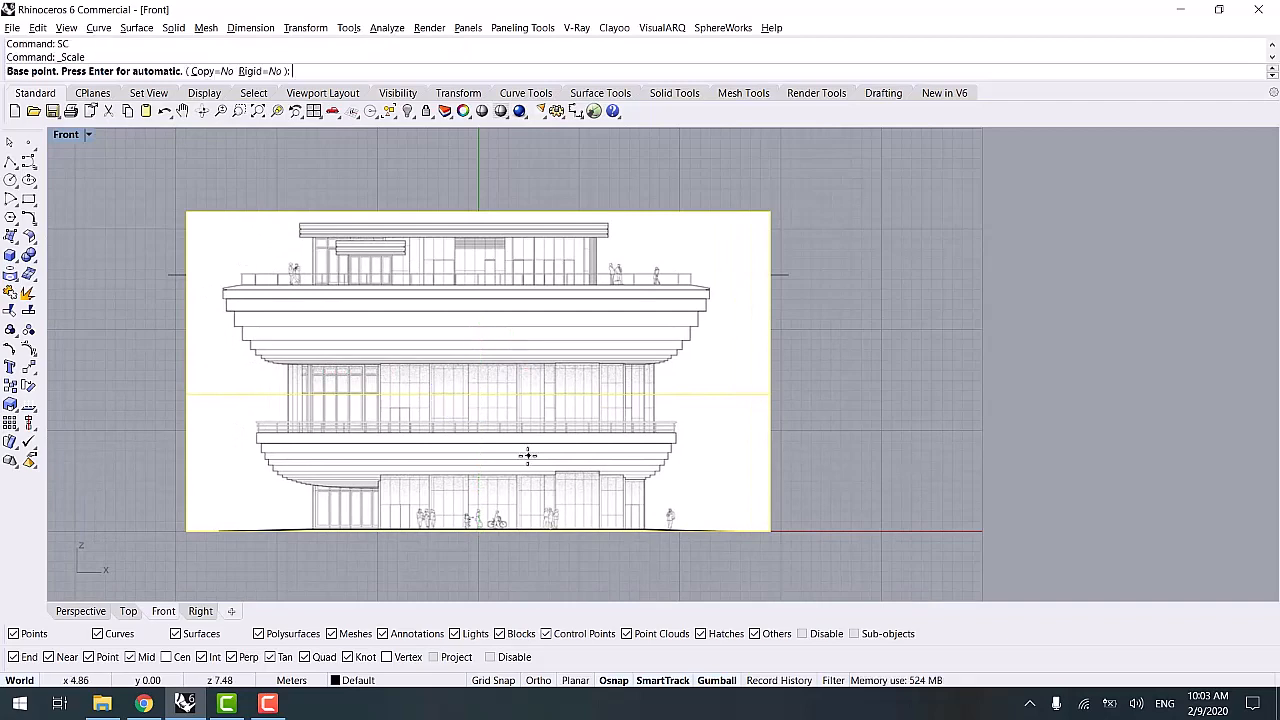
{"action": "type", "text": "0"}
{"action": "key", "text": "Return"}
{"action": "scroll", "coordinate": [488, 290], "scroll_direction": "up", "scroll_amount": 5}
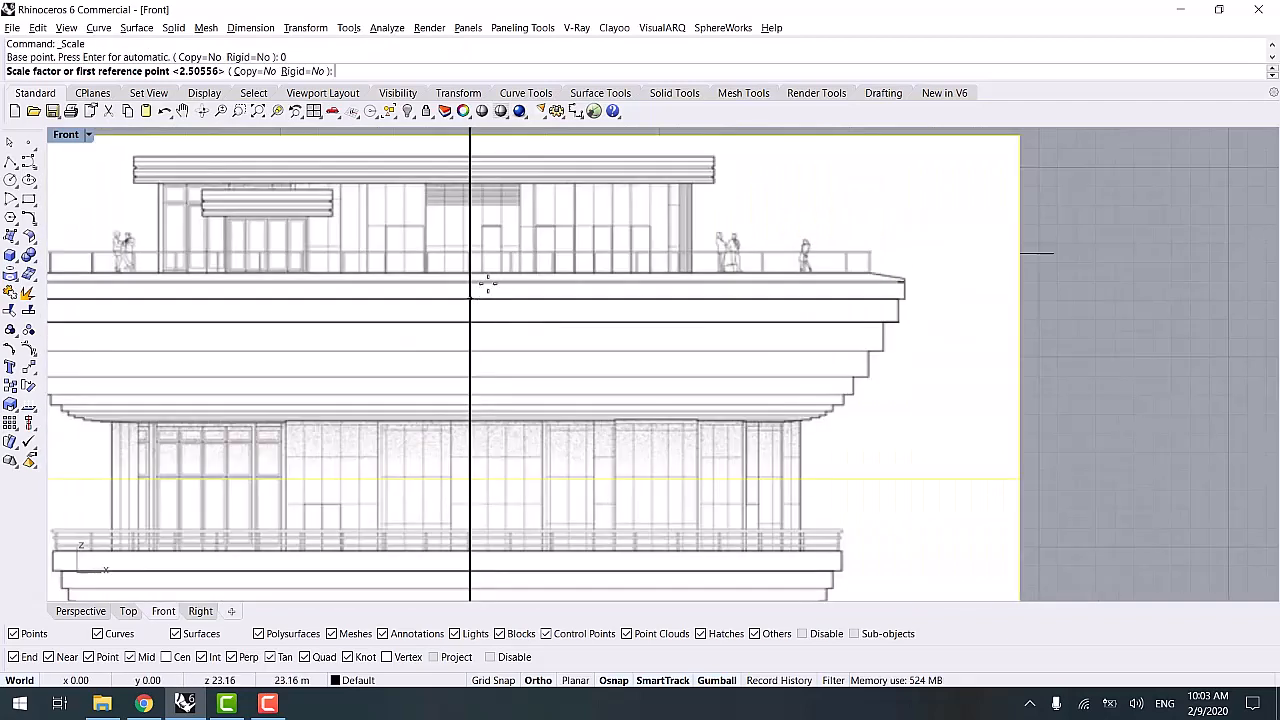
{"action": "scroll", "coordinate": [480, 281], "scroll_direction": "up", "scroll_amount": 2}
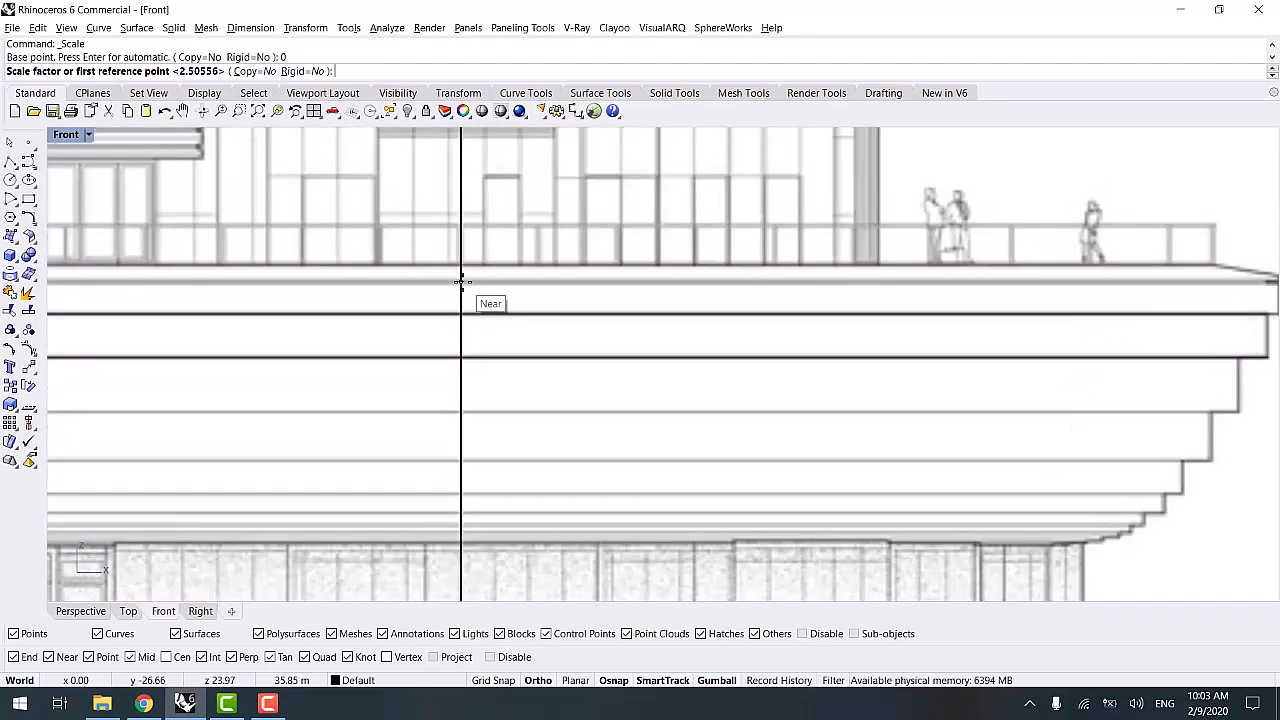
{"action": "left_click", "coordinate": [470, 280]}
{"action": "scroll", "coordinate": [478, 278], "scroll_direction": "down", "scroll_amount": 6}
{"action": "right_click_drag", "start_coordinate": [480, 278], "coordinate": [520, 307]}
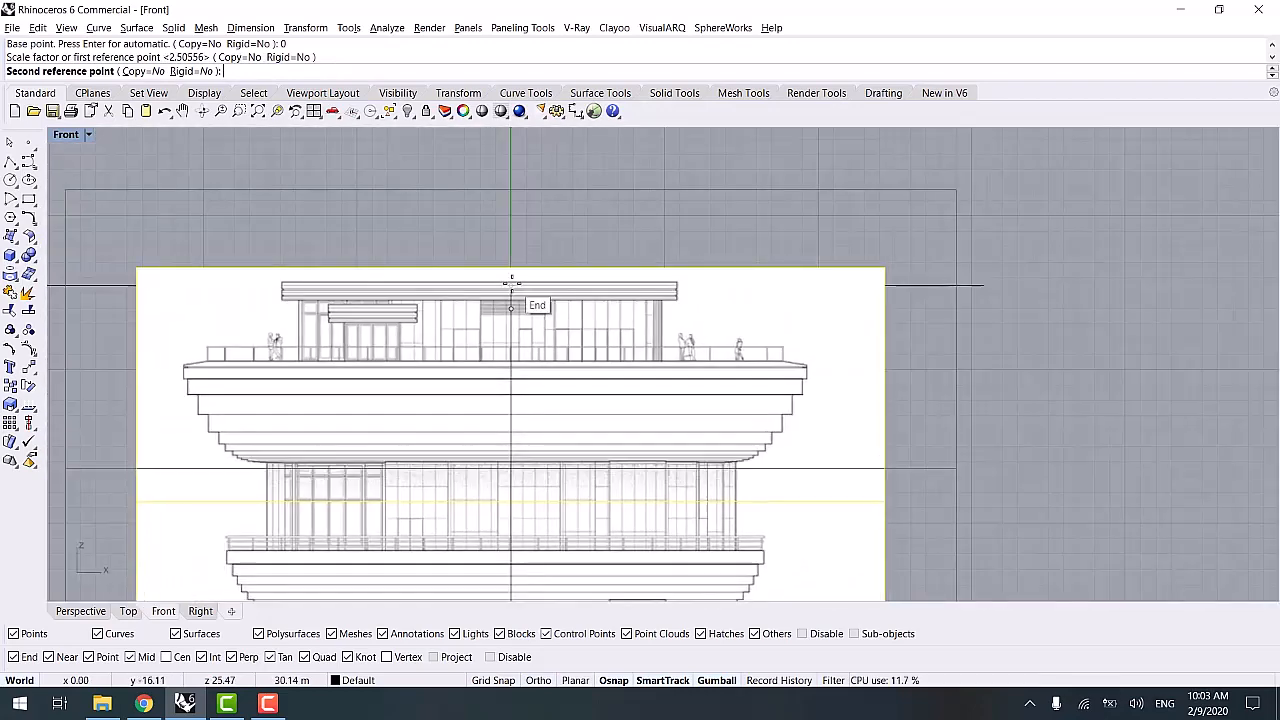
{"action": "left_click", "coordinate": [511, 285]}
{"action": "scroll", "coordinate": [368, 325], "scroll_direction": "down", "scroll_amount": 4}
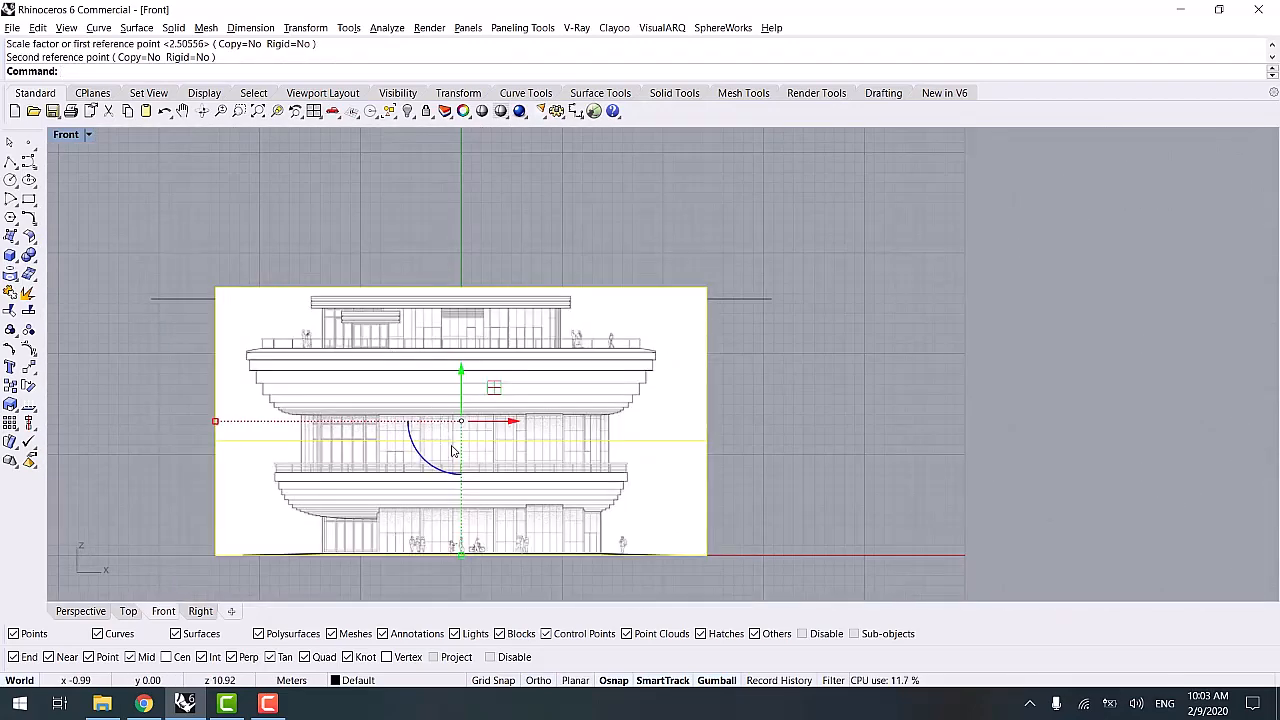
- Scale the south elevation again from the origin, 0, with projected snapping, until its upper slab's top line meets the guide line
{"action": "type", "text": "SC"}
{"action": "key", "text": "Return"}
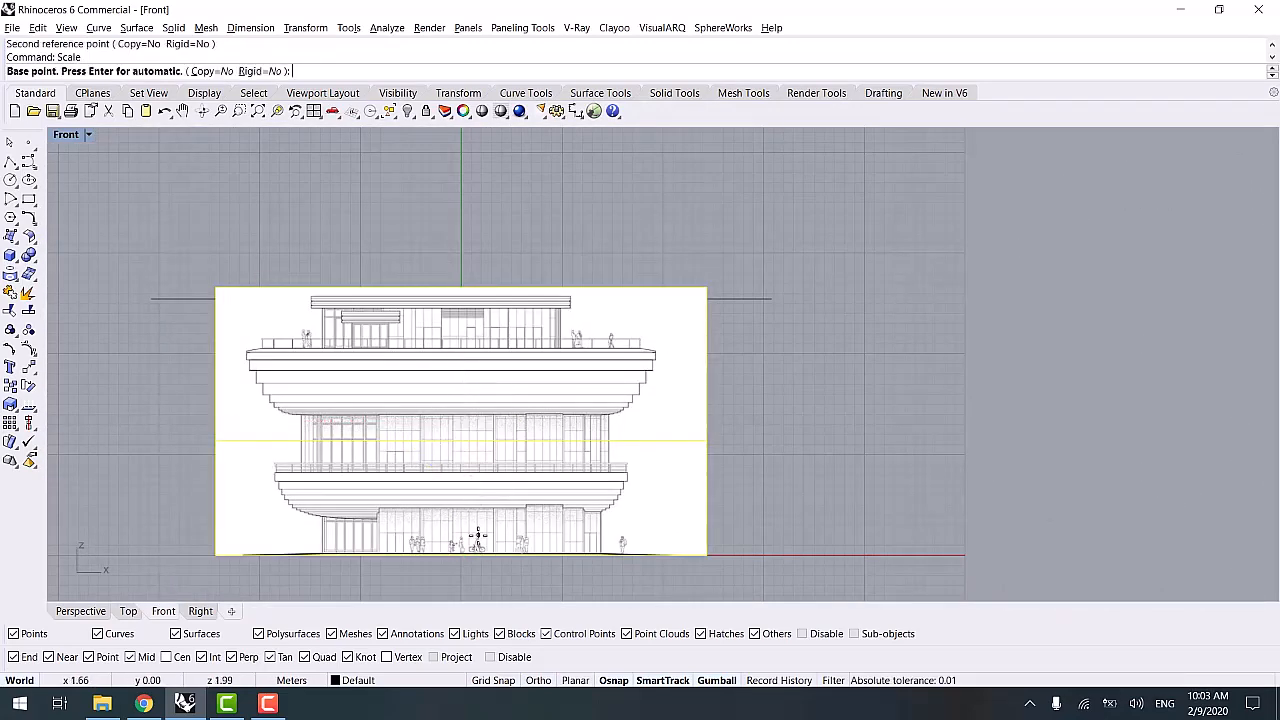
{"action": "type", "text": "0"}
{"action": "key", "text": "Return"}
{"action": "scroll", "coordinate": [466, 336], "scroll_direction": "up", "scroll_amount": 5}
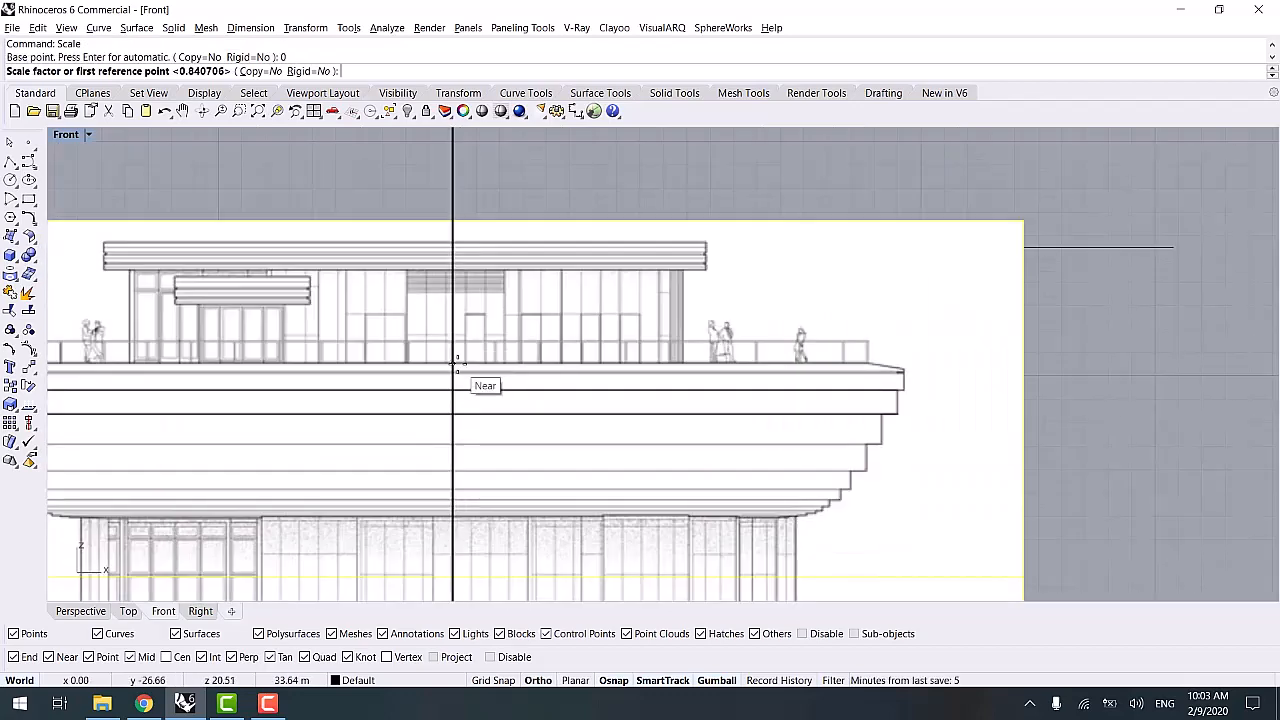
{"action": "left_click", "coordinate": [456, 362]}
{"action": "scroll", "coordinate": [456, 362], "scroll_direction": "up", "scroll_amount": 5}
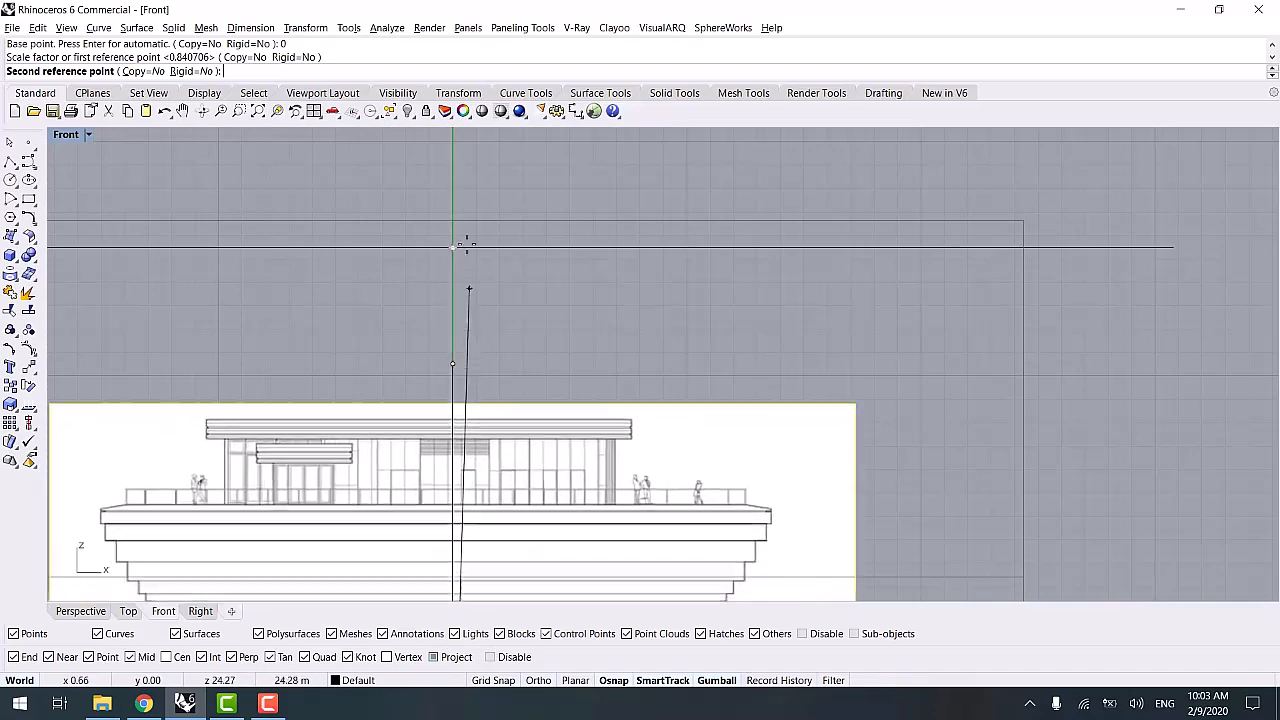
{"action": "scroll", "coordinate": [486, 320], "scroll_direction": "down", "scroll_amount": 5}
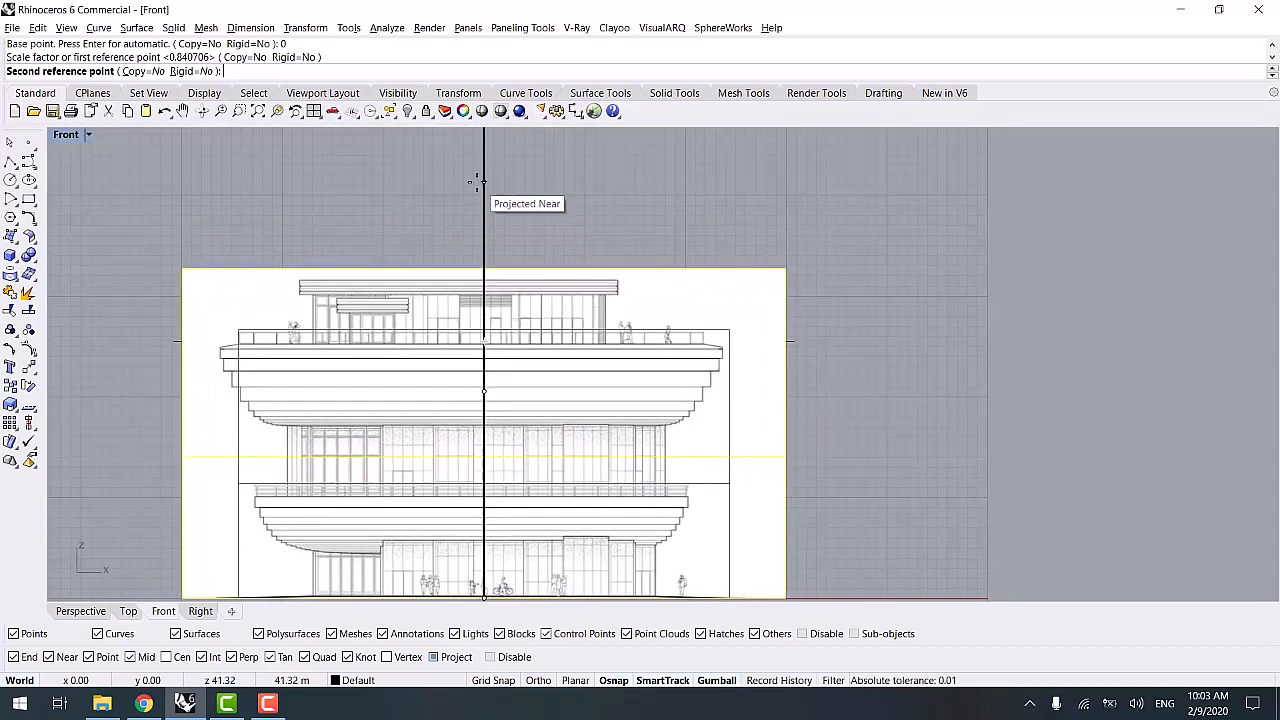
{"action": "left_click", "coordinate": [475, 176]}
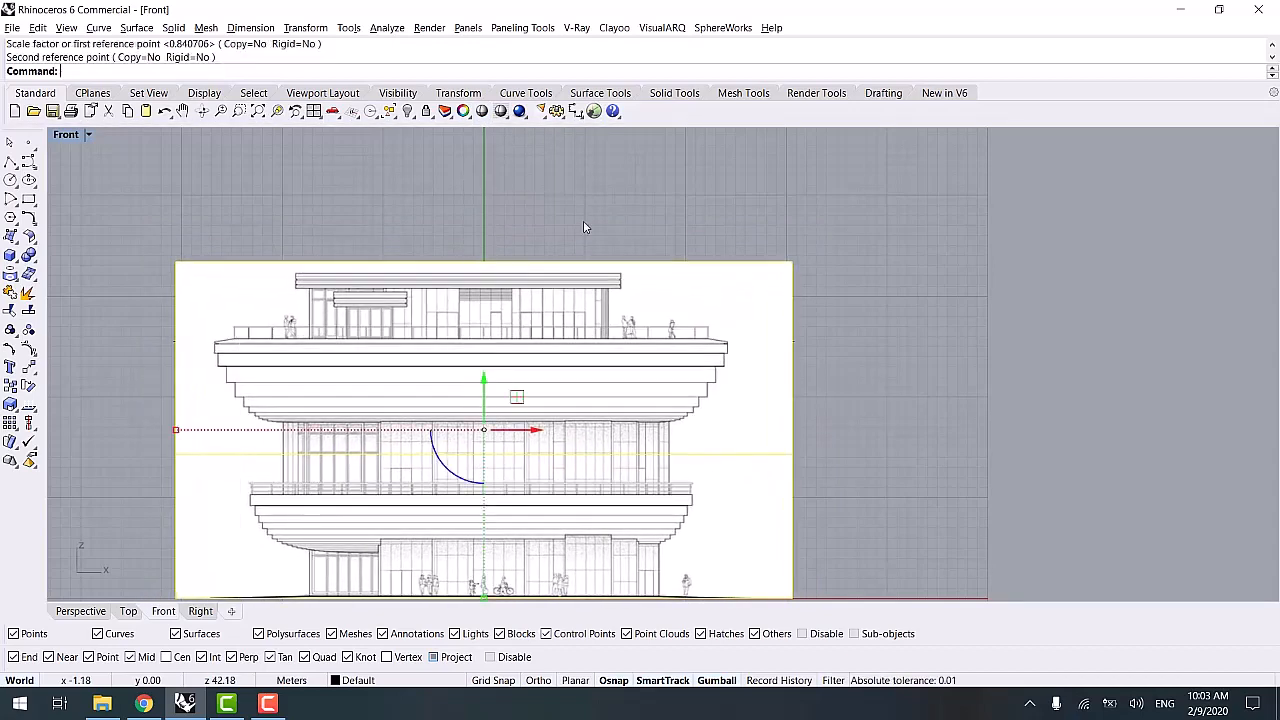
{"action": "key", "text": "Escape"}
- Delete both guide lines above the crossed elevations in the Perspective view
{"action": "scroll", "coordinate": [521, 343], "scroll_direction": "down", "scroll_amount": 3}
{"action": "left_click_drag", "start_coordinate": [737, 214], "coordinate": [197, 466]}
{"action": "key", "text": "Escape"}
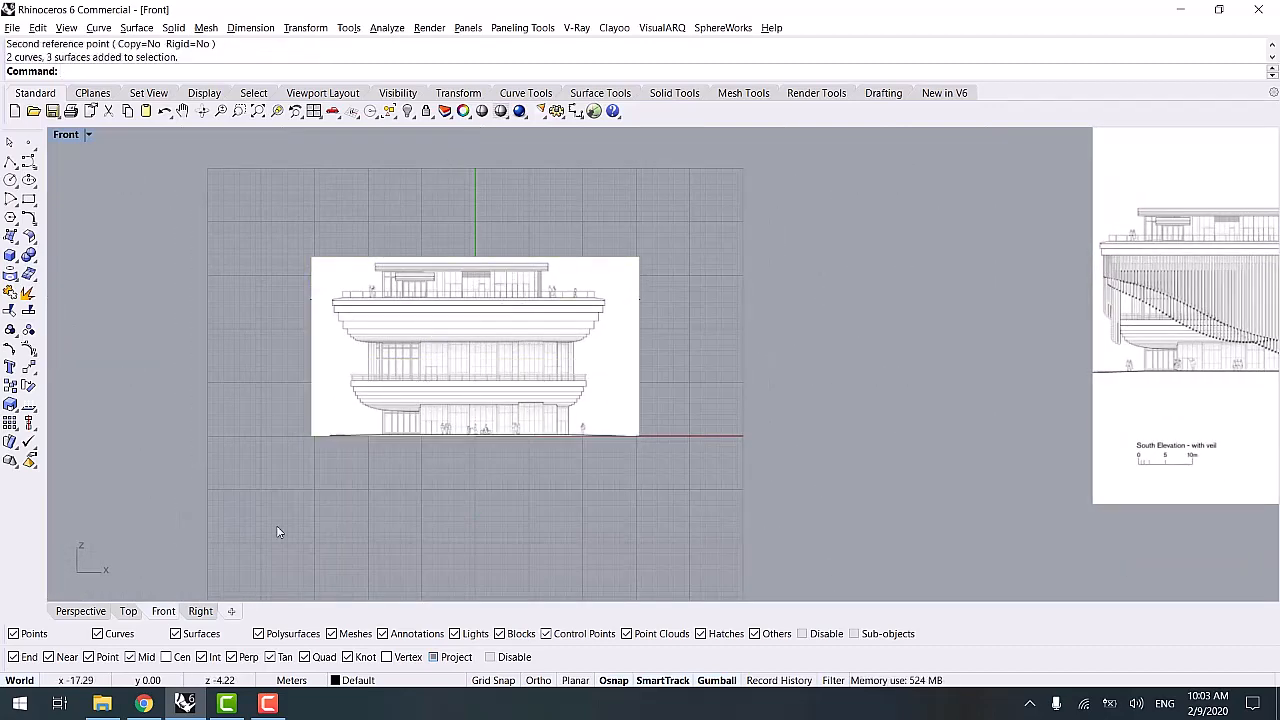
{"action": "left_click", "coordinate": [80, 611]}
{"action": "right_click_drag", "start_coordinate": [543, 488], "coordinate": [686, 358]}
{"action": "scroll", "coordinate": [686, 359], "scroll_direction": "up", "scroll_amount": 4}
{"action": "left_click", "coordinate": [718, 286]}
{"action": "left_click", "coordinate": [730, 212], "text": "shift"}
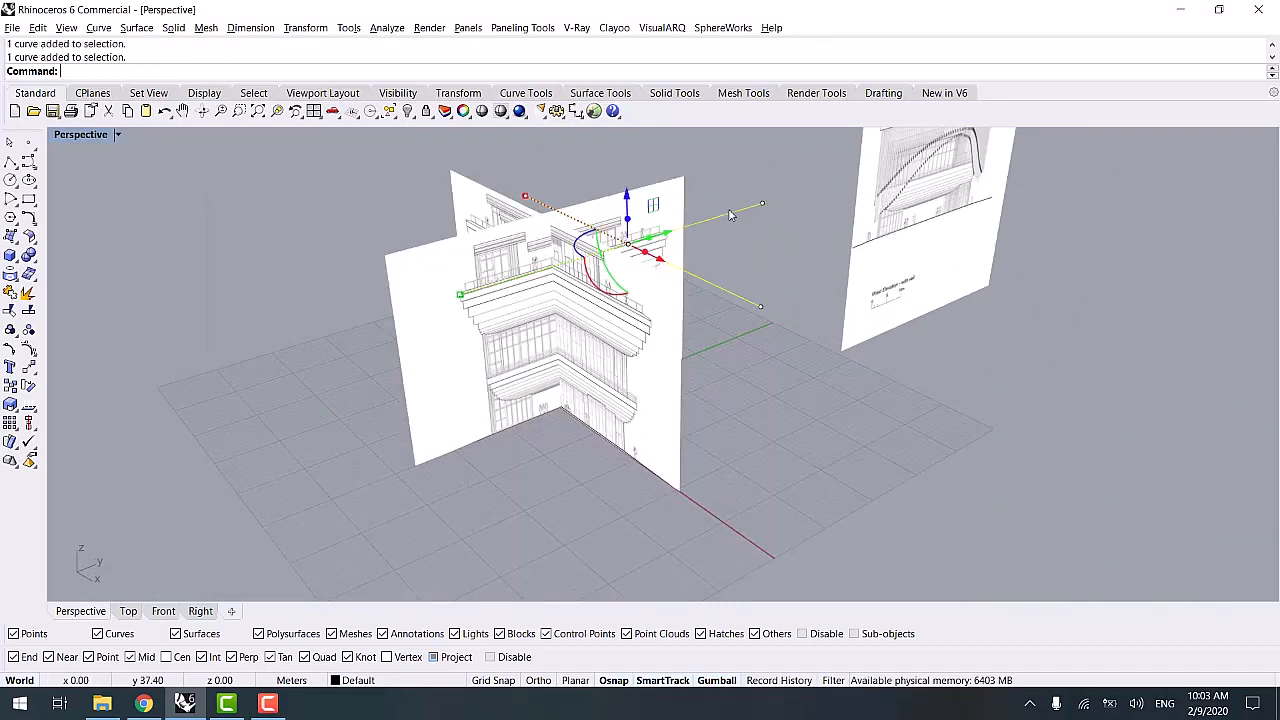
{"action": "key", "text": "Delete"}
{"action": "right_click_drag", "start_coordinate": [646, 302], "coordinate": [547, 300]}
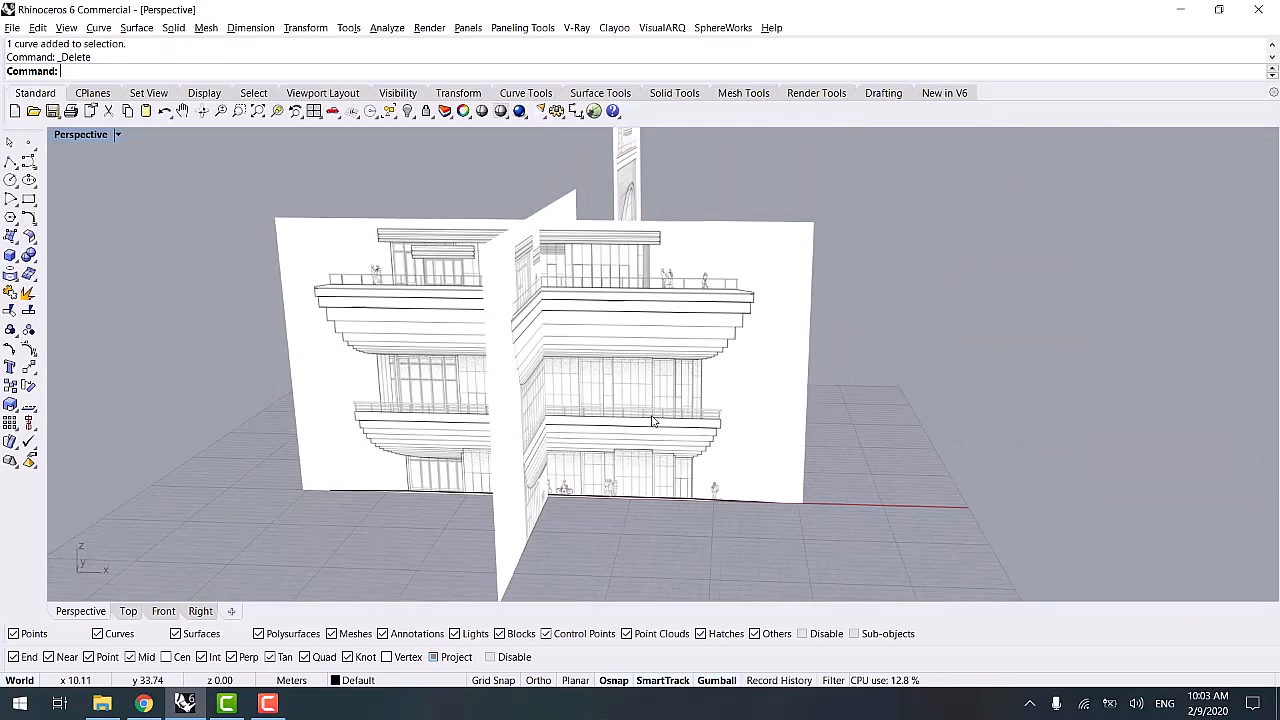
- Switch to the project folder and review the building photos, the section view and the south elevation drawings to understand the stepped slabs
{"action": "left_click", "coordinate": [102, 703]}
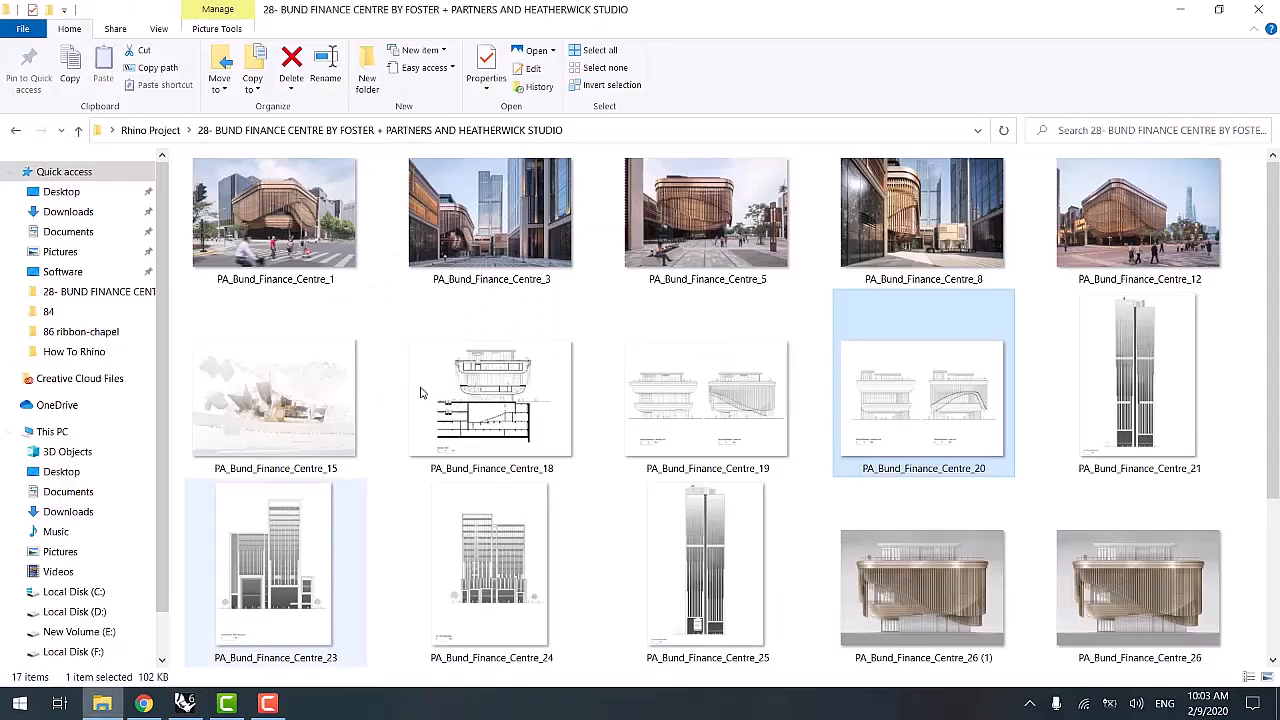
{"action": "double_click", "coordinate": [673, 230]}
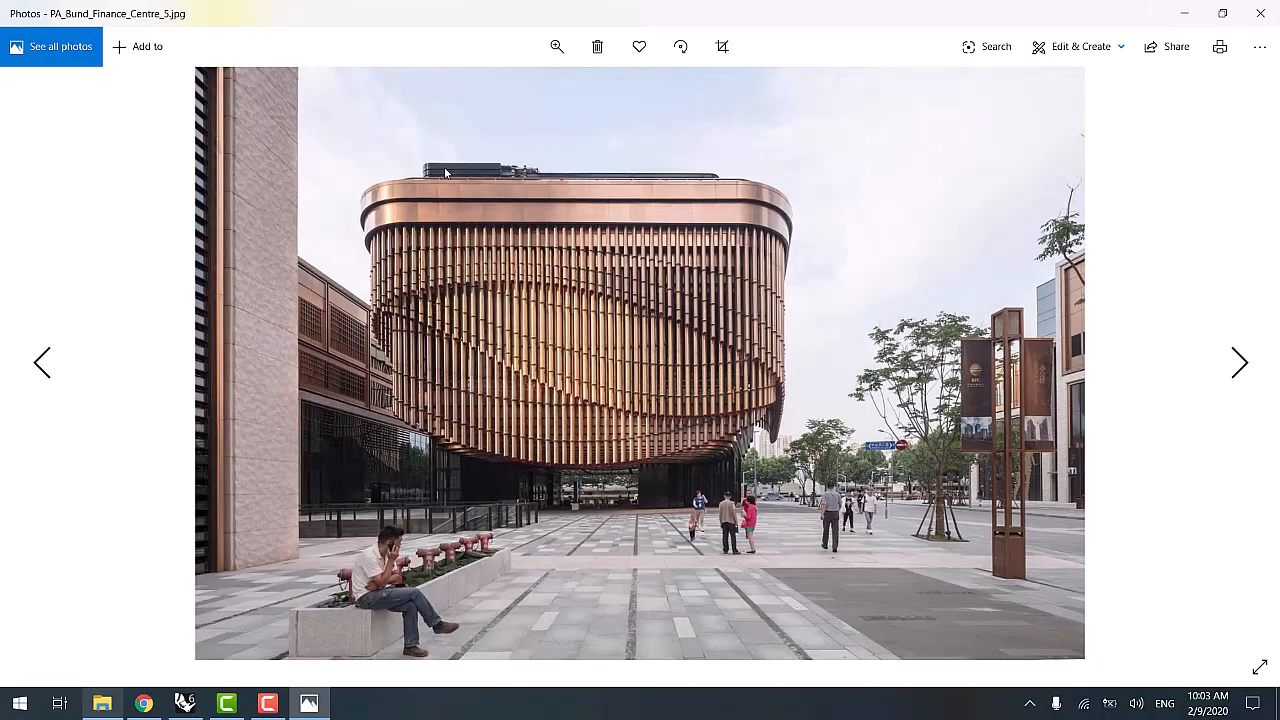
{"action": "scroll", "coordinate": [617, 211], "scroll_direction": "down", "scroll_amount": 3}
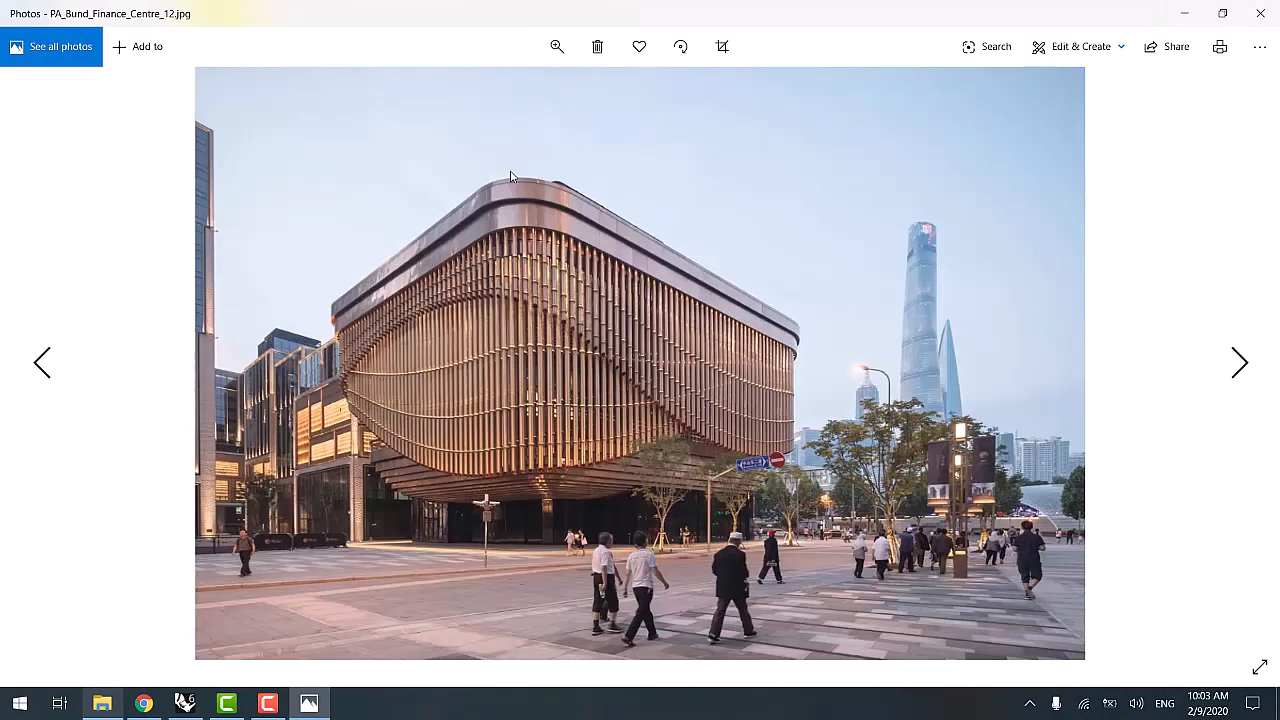
{"action": "scroll", "coordinate": [703, 443], "scroll_direction": "down", "scroll_amount": 3}
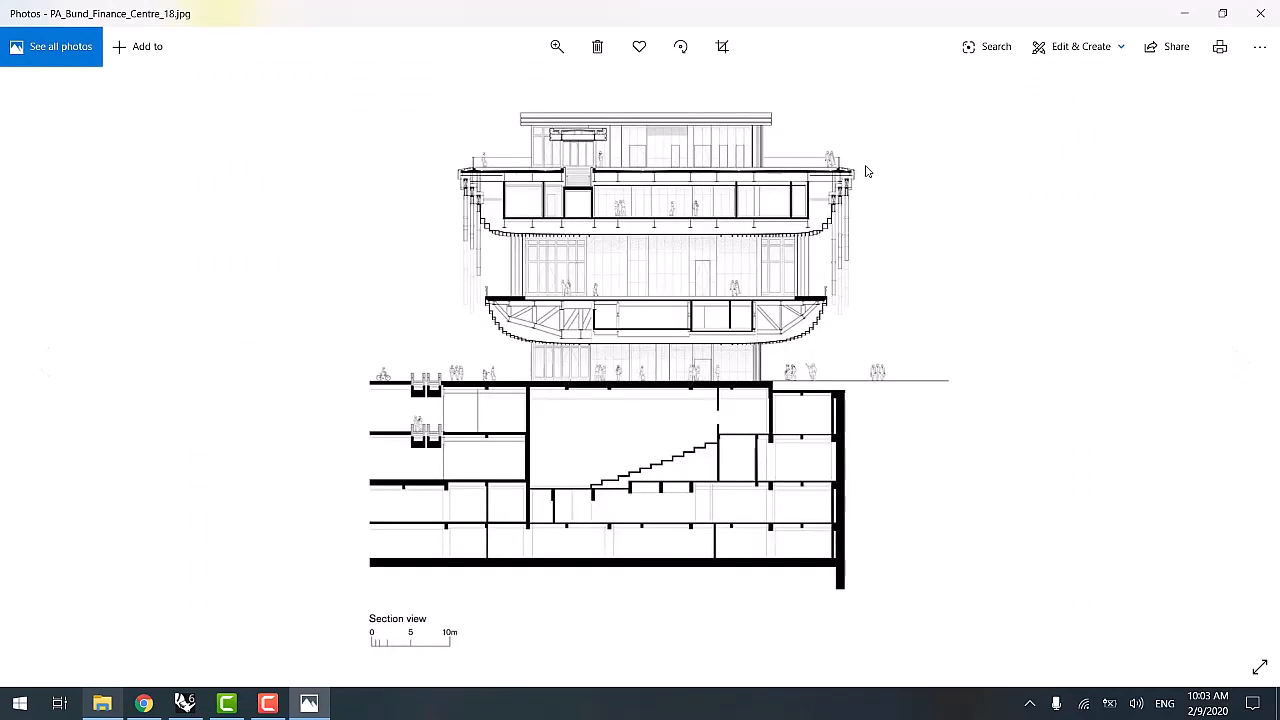
{"action": "scroll", "coordinate": [849, 189], "scroll_direction": "down", "scroll_amount": 1}
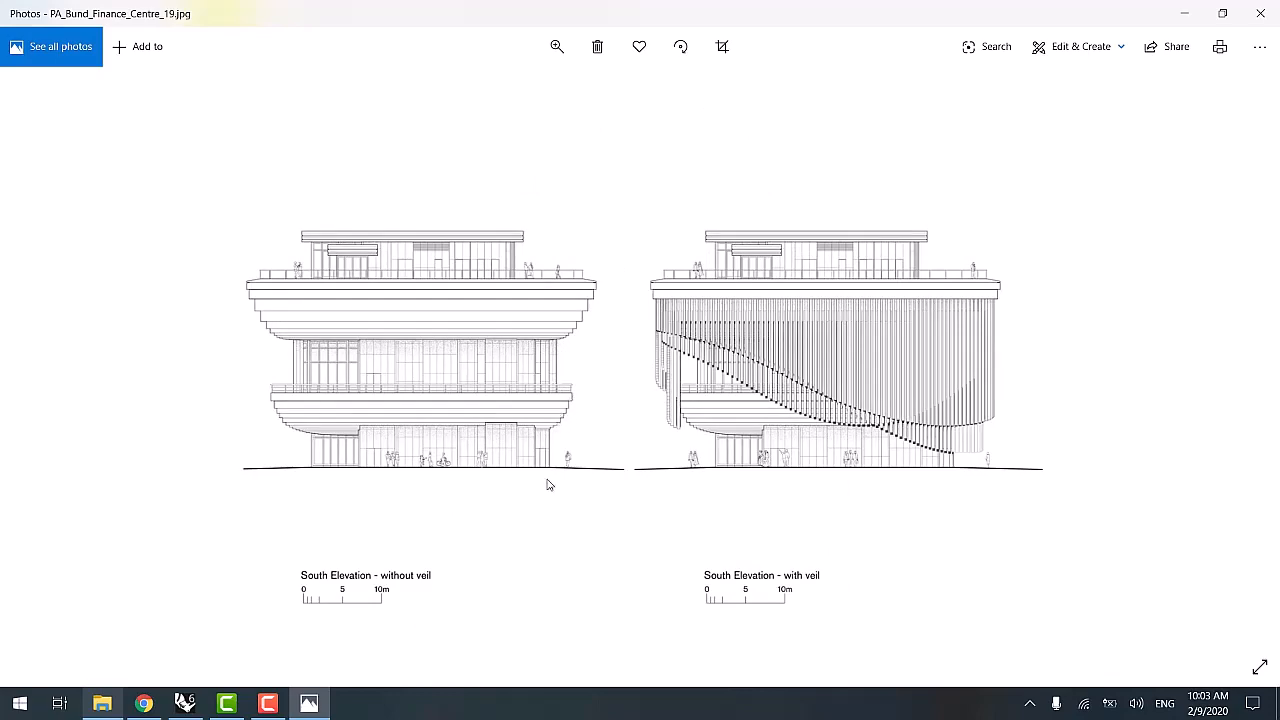
{"action": "left_click", "coordinate": [1184, 13]}
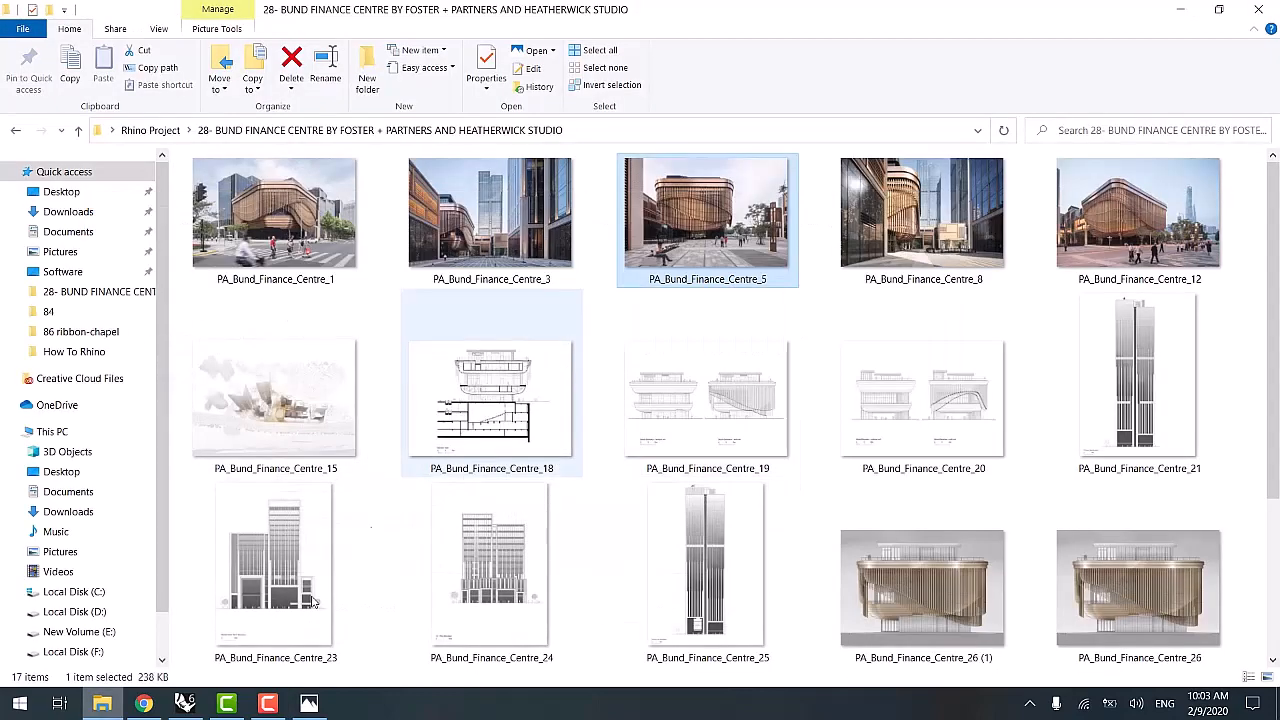
- Return to Rhino and lock the crossed elevation pictures, selecting them in the Front view
{"action": "left_click", "coordinate": [184, 703]}
{"action": "left_click", "coordinate": [165, 611]}
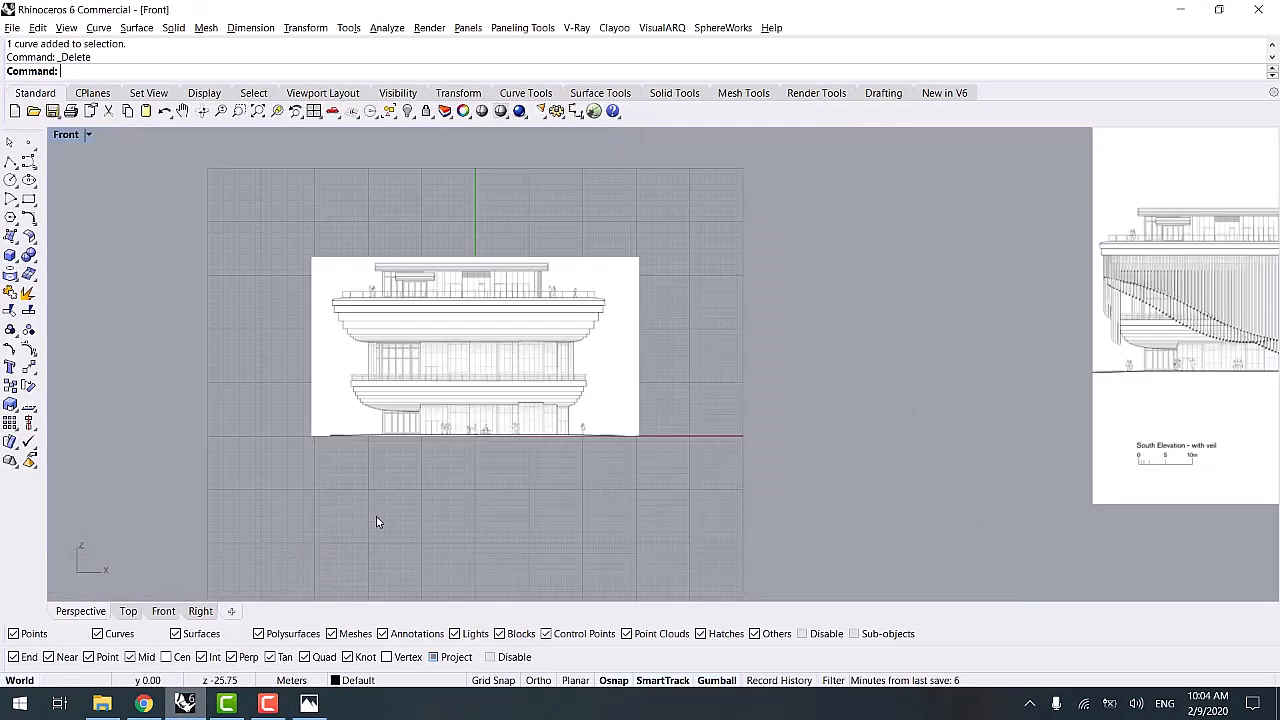
{"action": "left_click_drag", "start_coordinate": [594, 466], "coordinate": [249, 240]}
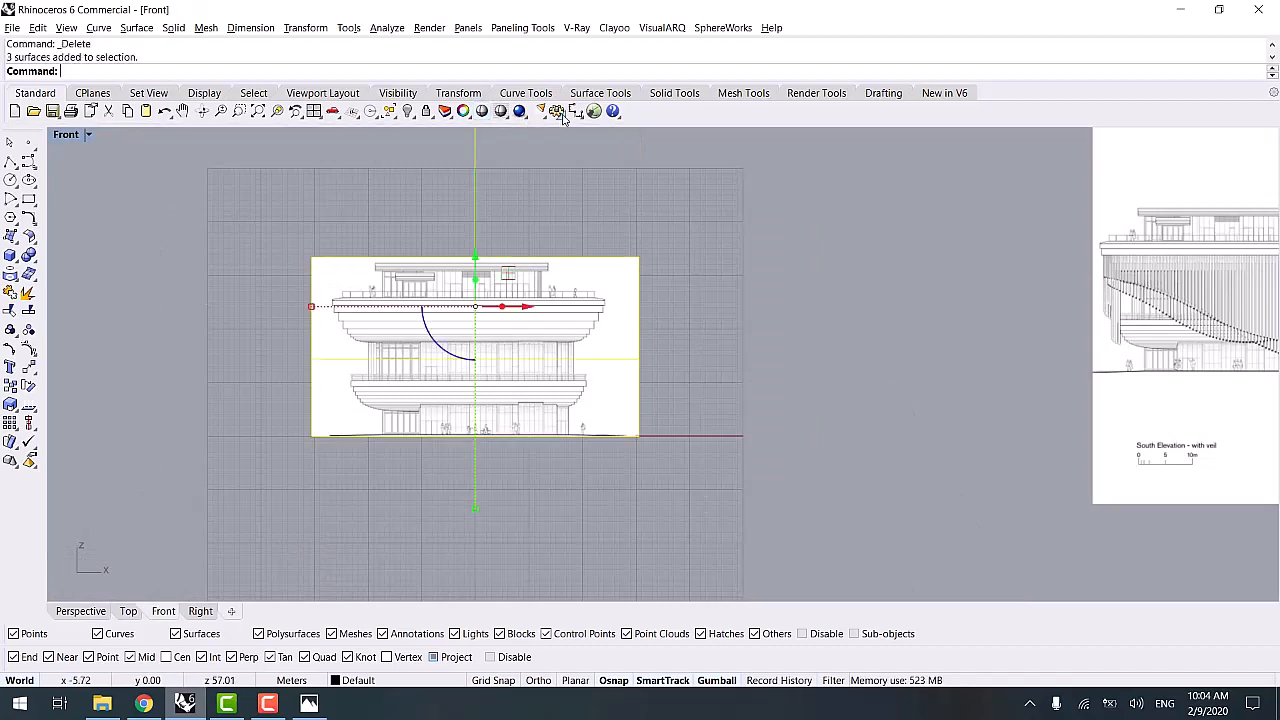
{"action": "left_click", "coordinate": [425, 113]}
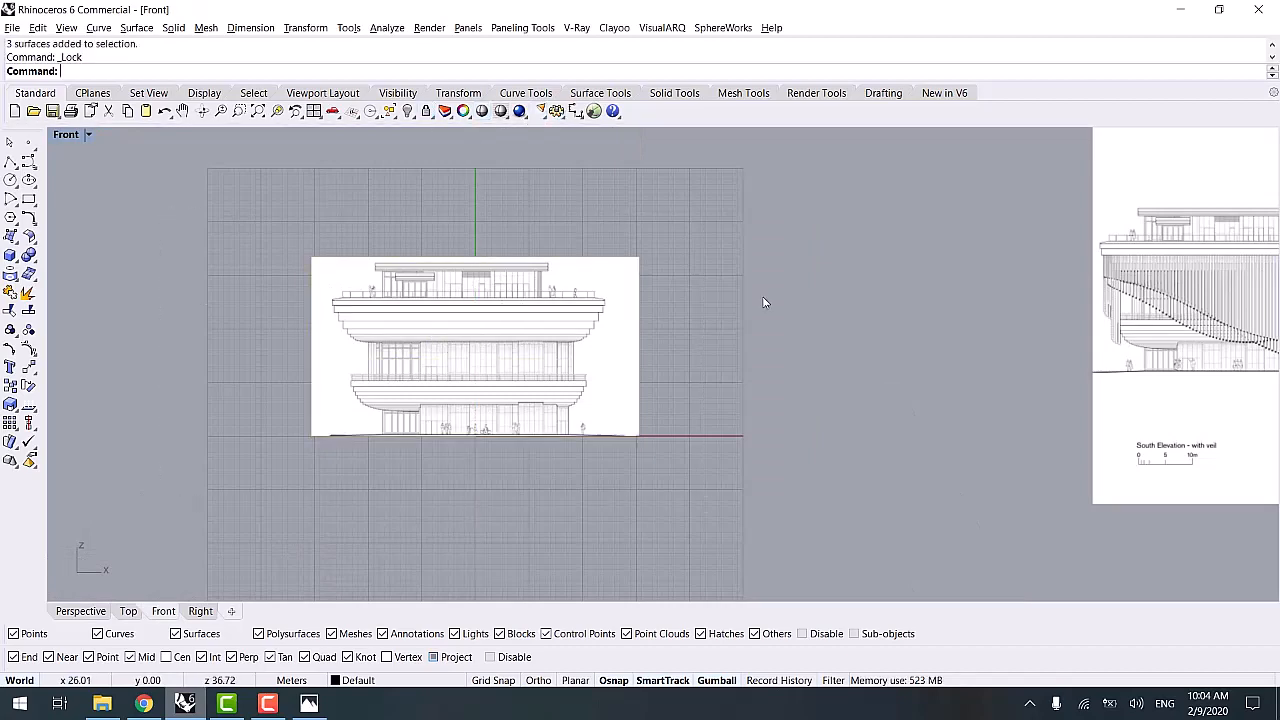
- Trace the upper slab's right edge on the south elevation with a polyline, from its outer tip down through the first large steps
{"action": "left_click", "coordinate": [10, 162]}
{"action": "scroll", "coordinate": [612, 300], "scroll_direction": "up", "scroll_amount": 10}
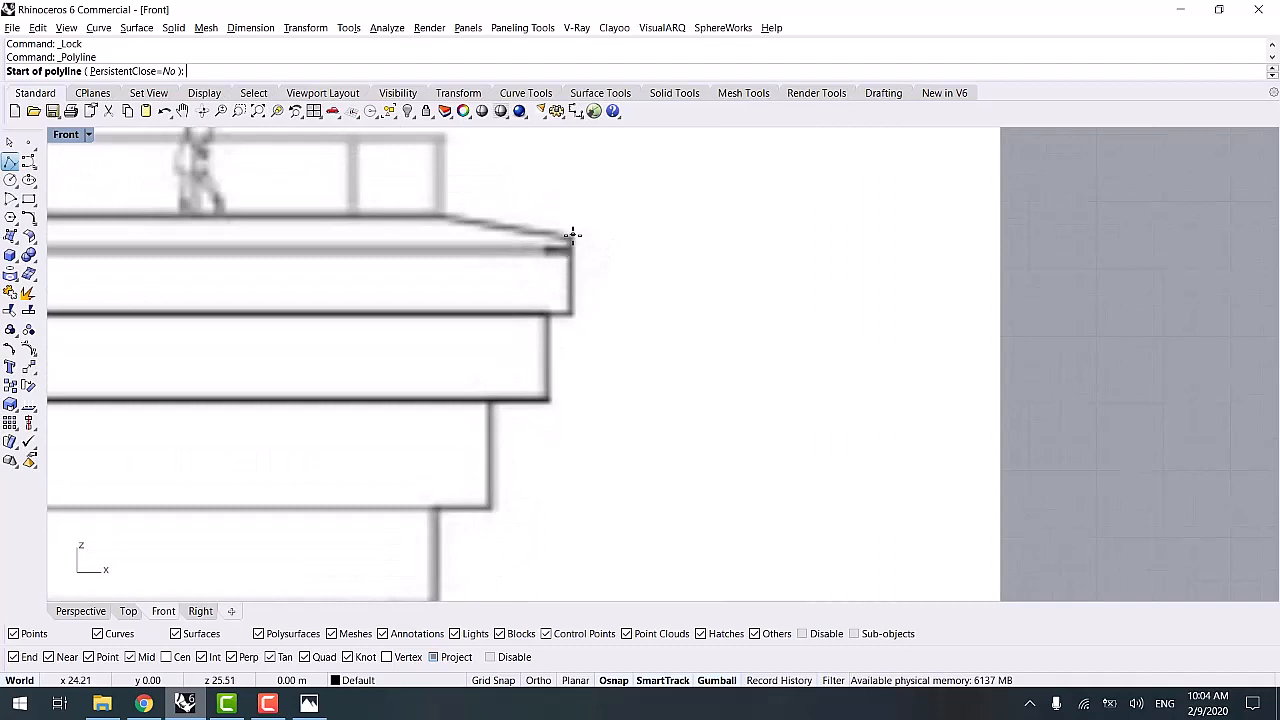
{"action": "left_click", "coordinate": [573, 237]}
{"action": "left_click", "coordinate": [573, 313]}
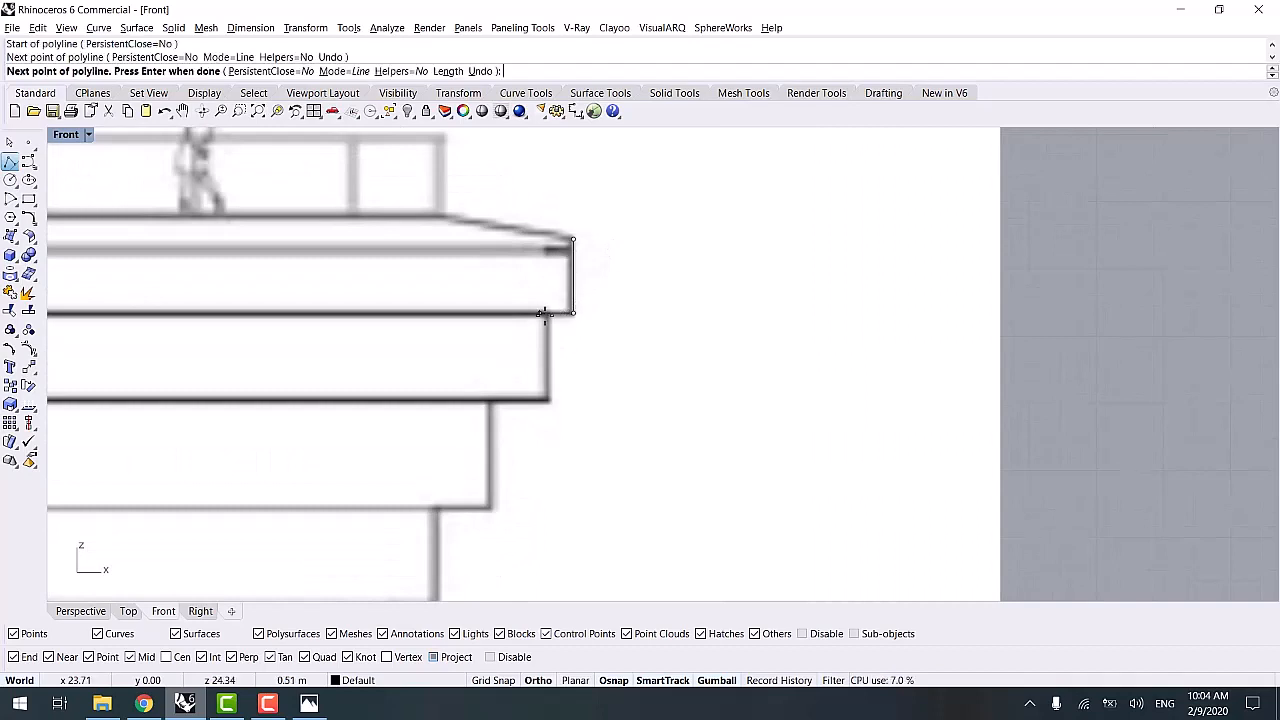
{"action": "left_click", "coordinate": [546, 313]}
{"action": "left_click", "coordinate": [546, 398]}
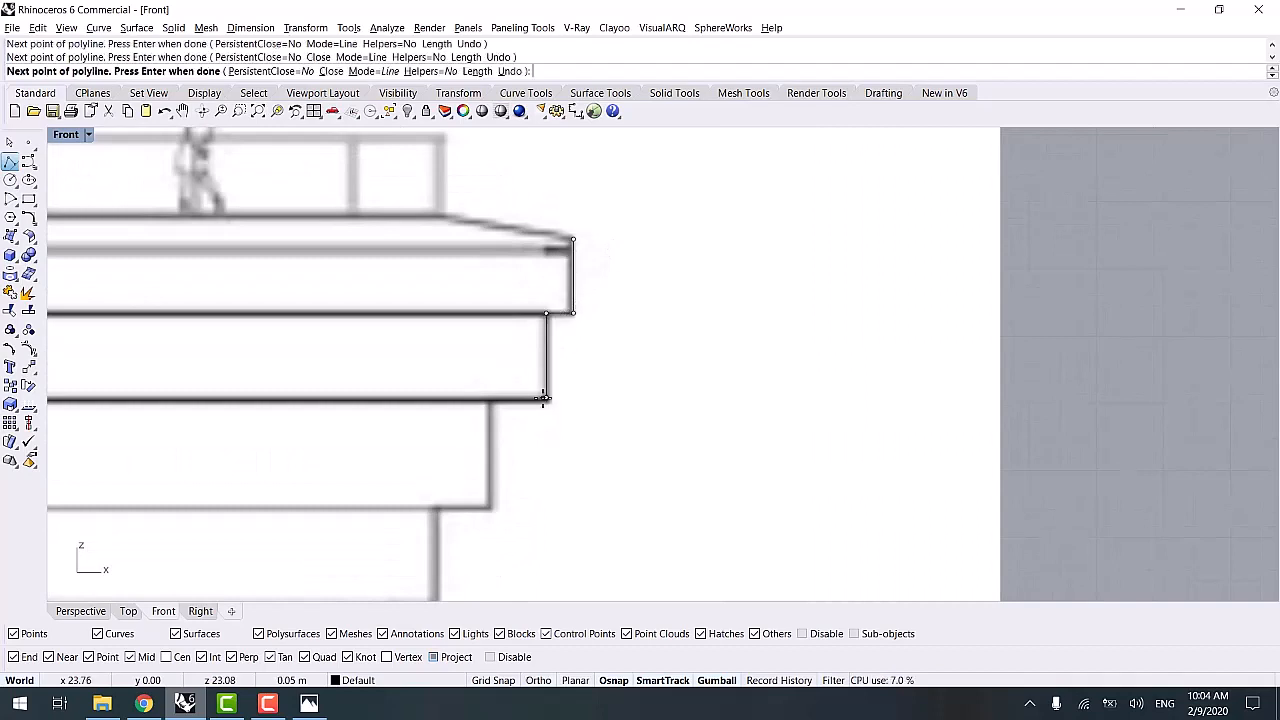
{"action": "left_click", "coordinate": [488, 398]}
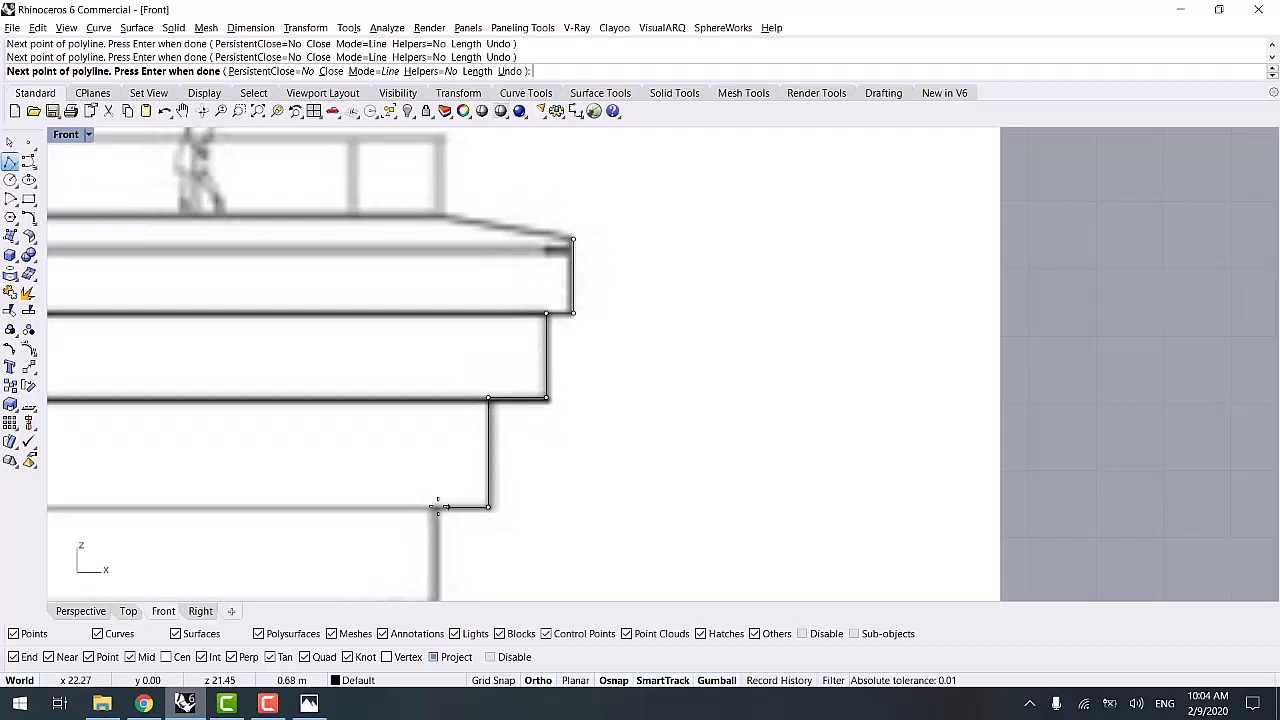
- Continue the upper slab's polyline down the remaining smaller steps and finish it at the top corner of the middle floor's wall
{"action": "right_click_drag", "start_coordinate": [433, 543], "coordinate": [480, 292]}
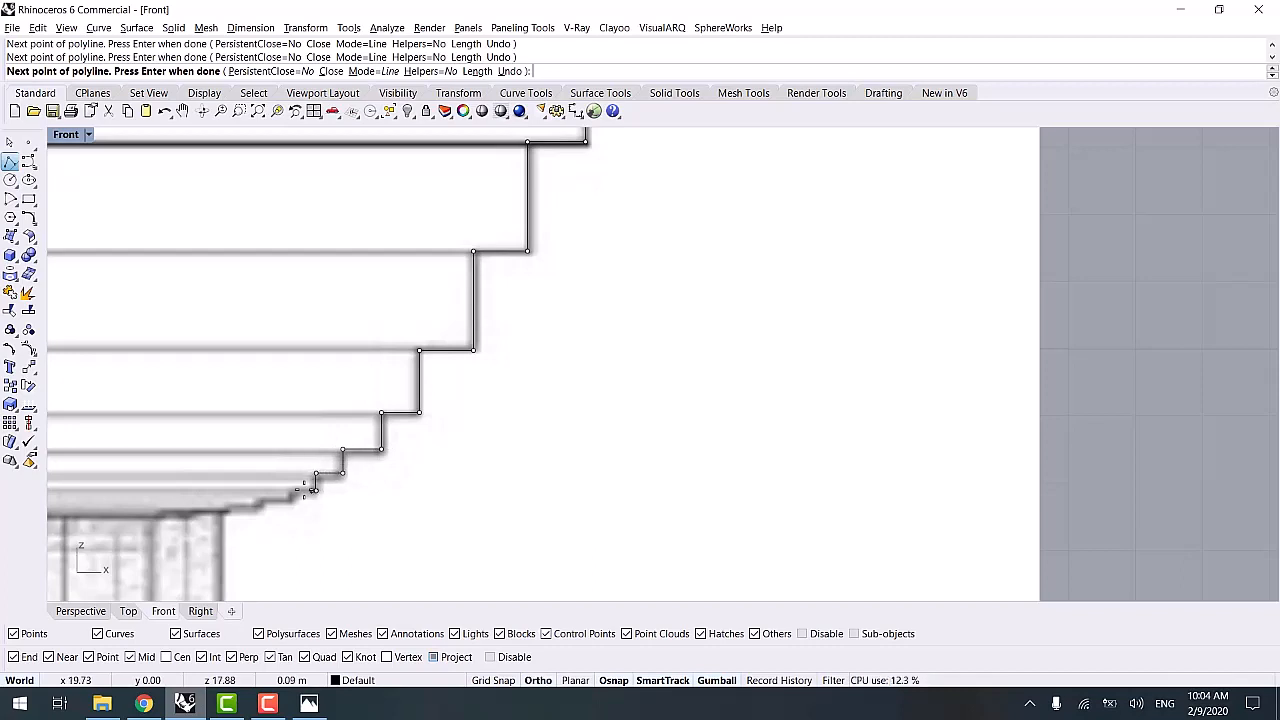
{"action": "left_click", "coordinate": [258, 501], "text": "shift"}
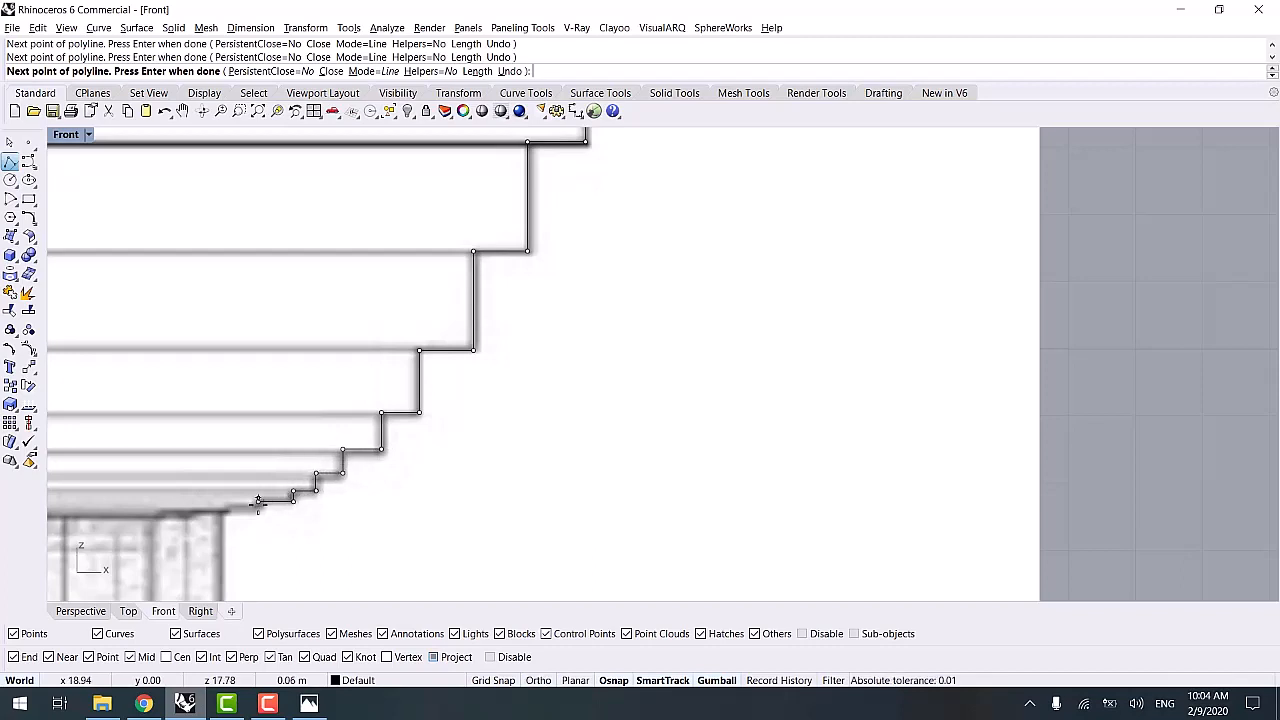
{"action": "left_click", "coordinate": [222, 506]}
{"action": "scroll", "coordinate": [211, 551], "scroll_direction": "down", "scroll_amount": 12}
{"action": "right_click_drag", "start_coordinate": [211, 551], "coordinate": [309, 302]}
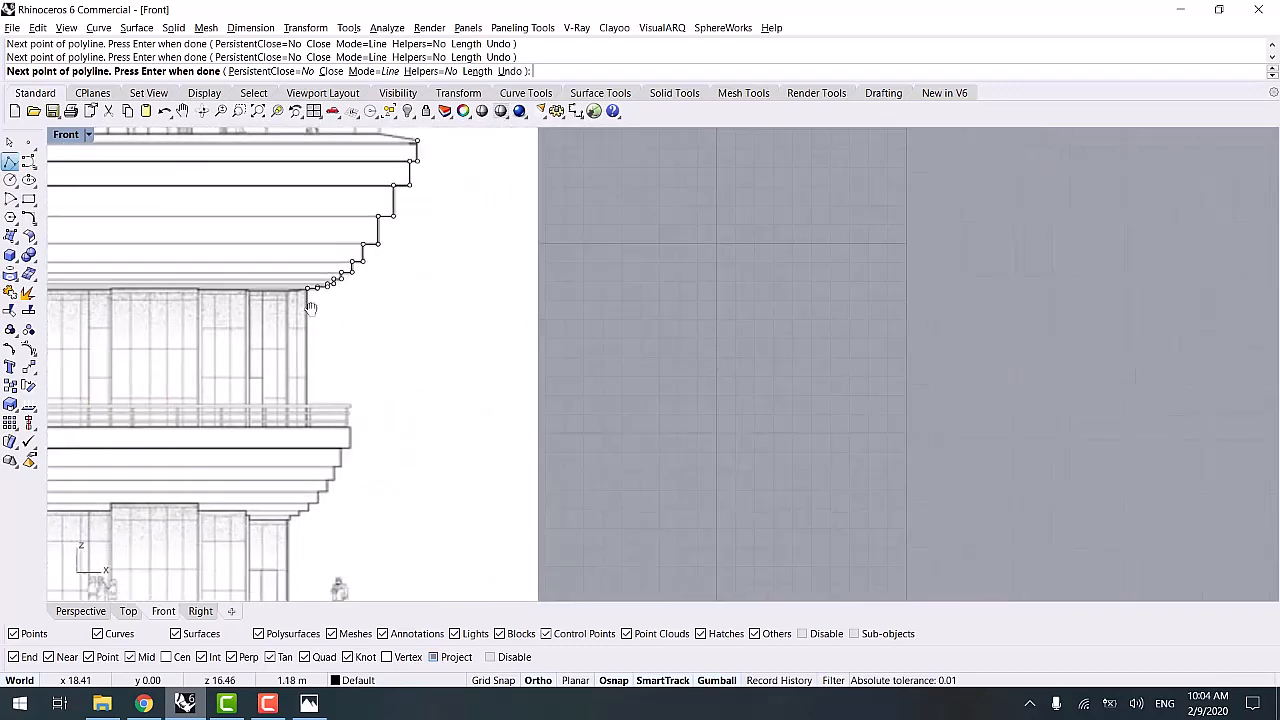
{"action": "scroll", "coordinate": [310, 374], "scroll_direction": "up", "scroll_amount": 8}
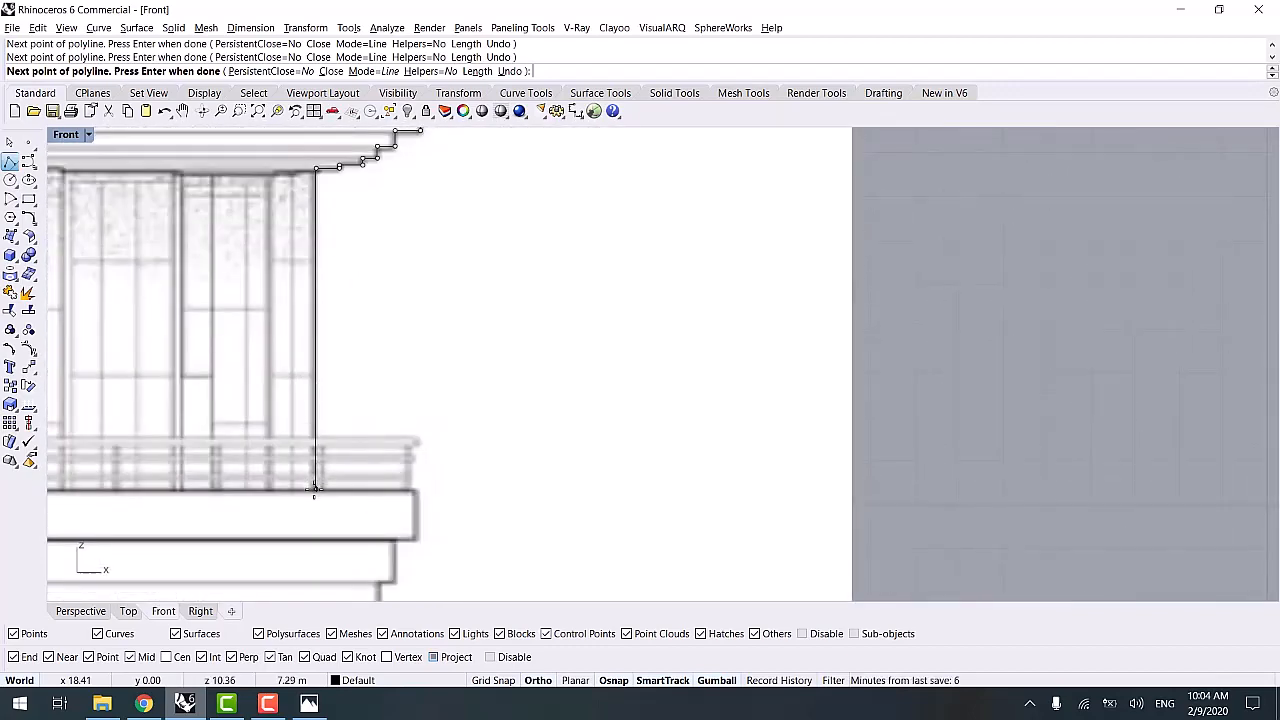
{"action": "scroll", "coordinate": [345, 480], "scroll_direction": "down", "scroll_amount": 8}
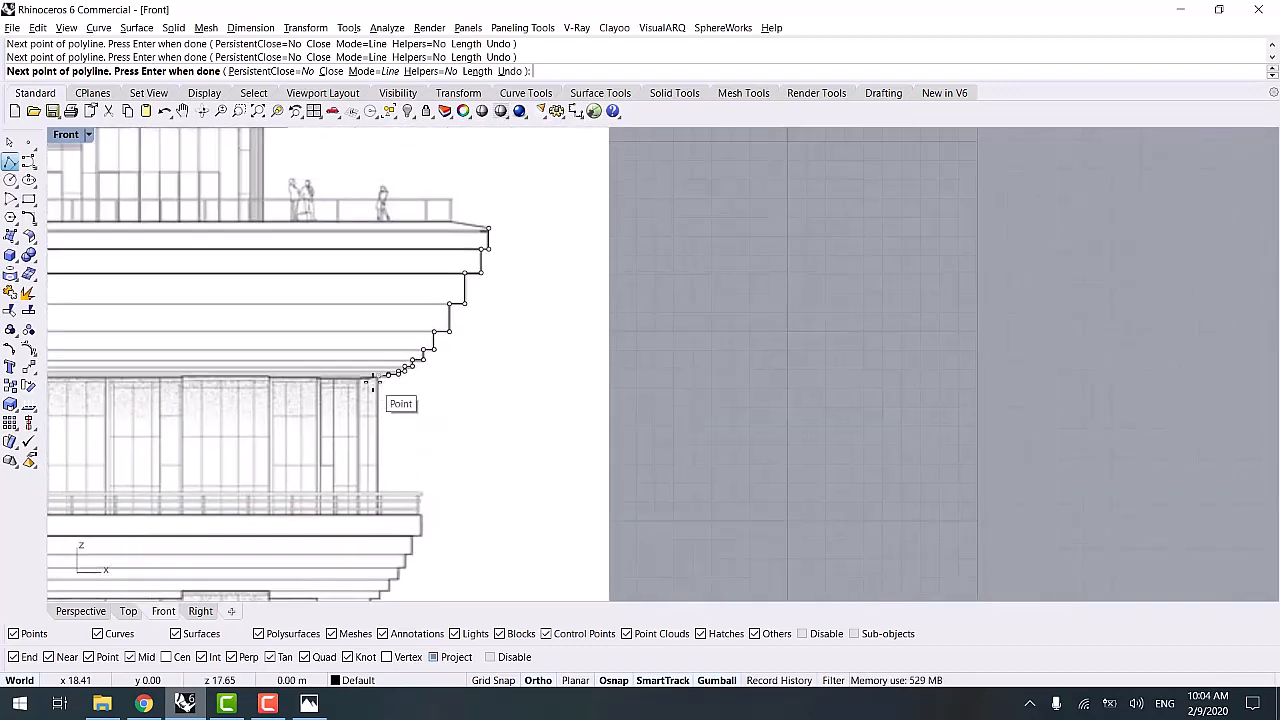
{"action": "right_click", "coordinate": [372, 386]}
- Draw a separate vertical line along the middle floor's right wall edge, from under the upper slab to the lower slab's top
{"action": "scroll", "coordinate": [362, 406], "scroll_direction": "up", "scroll_amount": 4}
{"action": "scroll", "coordinate": [364, 408], "scroll_direction": "up", "scroll_amount": 3}
{"action": "right_click", "coordinate": [420, 325]}
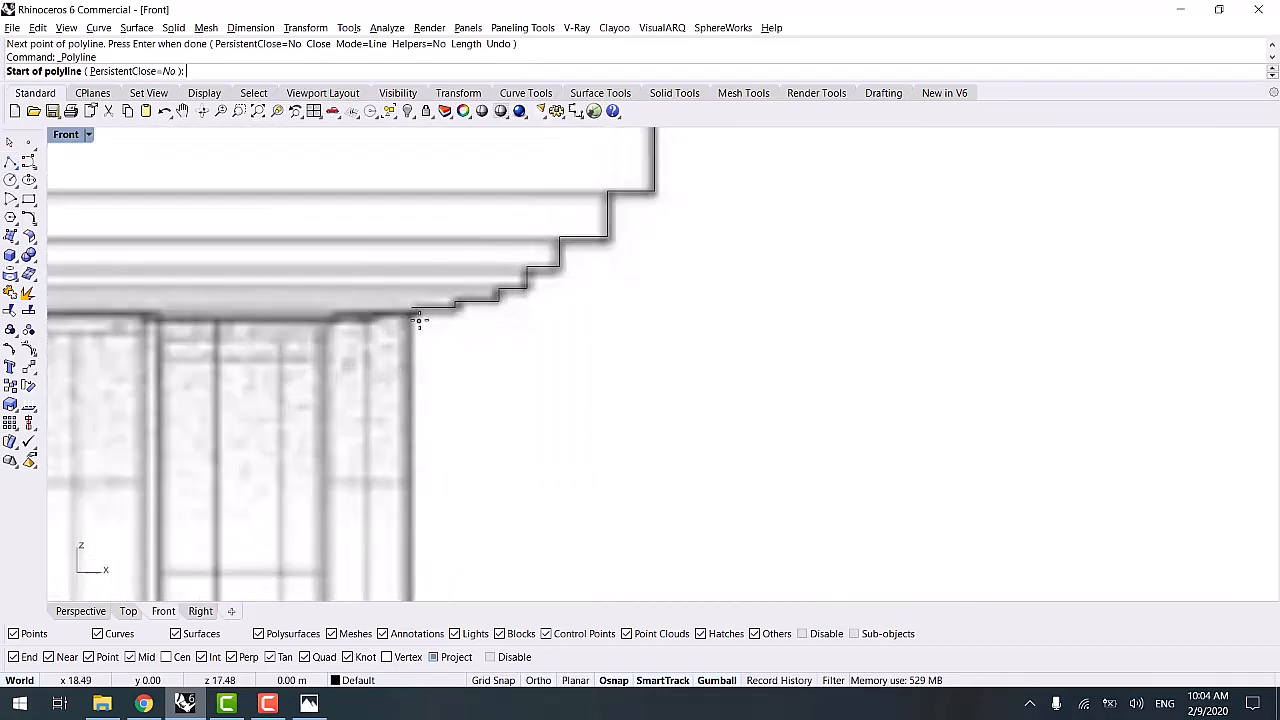
{"action": "left_click", "coordinate": [420, 330]}
{"action": "scroll", "coordinate": [420, 330], "scroll_direction": "down", "scroll_amount": 2}
{"action": "scroll", "coordinate": [448, 540], "scroll_direction": "up", "scroll_amount": 4}
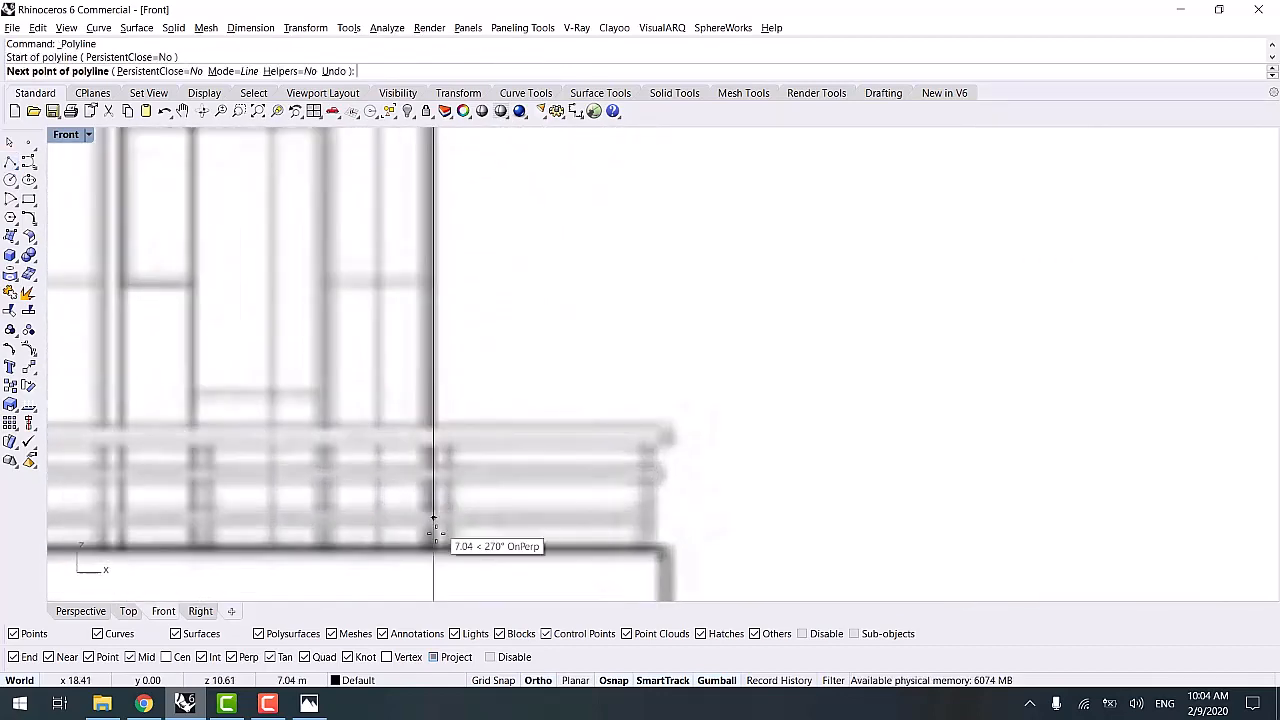
{"action": "left_click", "coordinate": [449, 558]}
{"action": "right_click", "coordinate": [449, 558]}
- Trace the lower slab's right stepped edge with a new polyline, from its top outer corner down through the larger steps
{"action": "right_click", "coordinate": [447, 556]}
{"action": "left_click", "coordinate": [440, 550]}
{"action": "right_click_drag", "start_coordinate": [640, 546], "coordinate": [550, 400]}
{"action": "right_click", "coordinate": [545, 398]}
{"action": "right_click", "coordinate": [586, 410]}
{"action": "scroll", "coordinate": [585, 400], "scroll_direction": "down", "scroll_amount": 2}
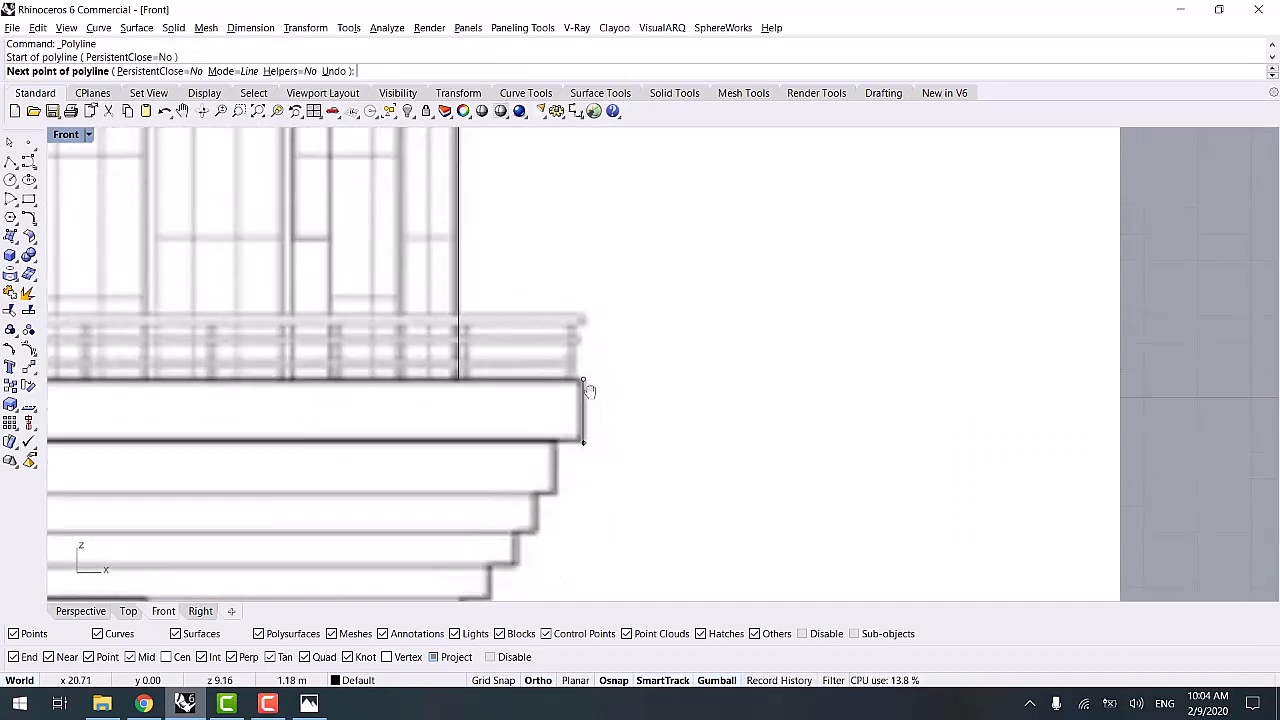
{"action": "scroll", "coordinate": [575, 375], "scroll_direction": "up", "scroll_amount": 2}
{"action": "left_click", "coordinate": [583, 378]}
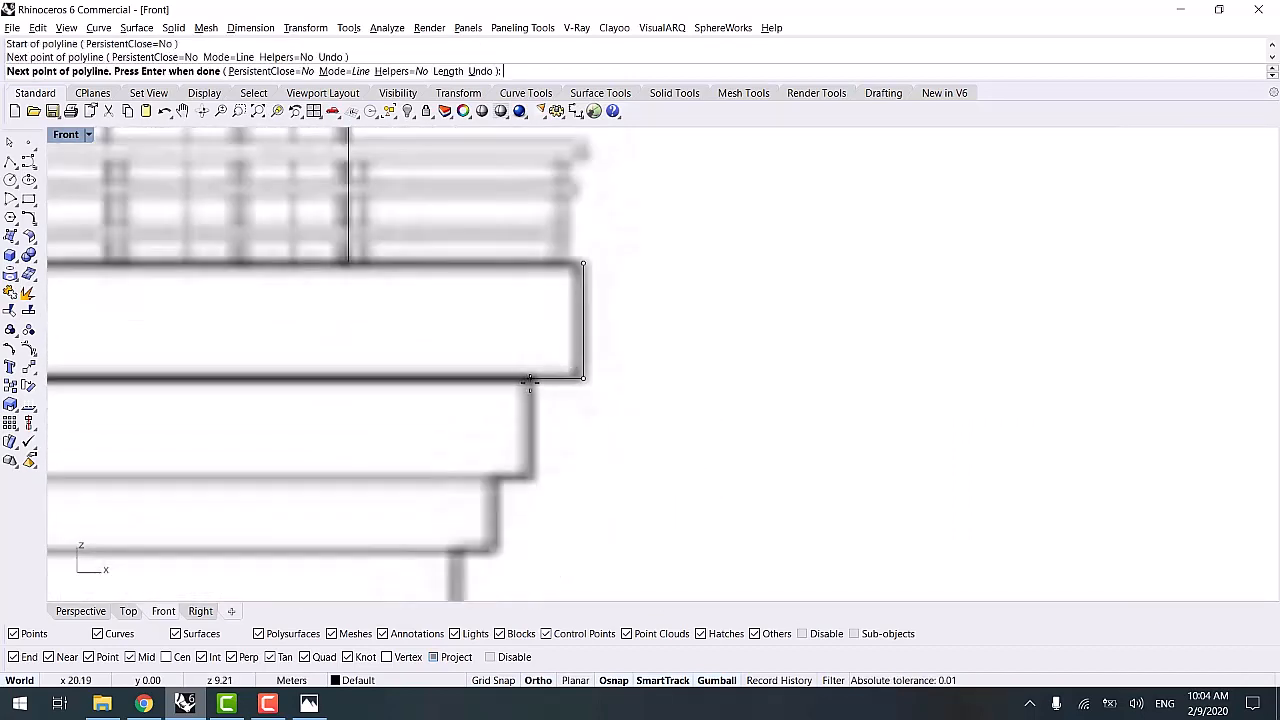
{"action": "left_click", "coordinate": [530, 380]}
{"action": "left_click", "coordinate": [530, 475]}
{"action": "left_click", "coordinate": [491, 476]}
{"action": "right_click_drag", "start_coordinate": [491, 531], "coordinate": [538, 386]}
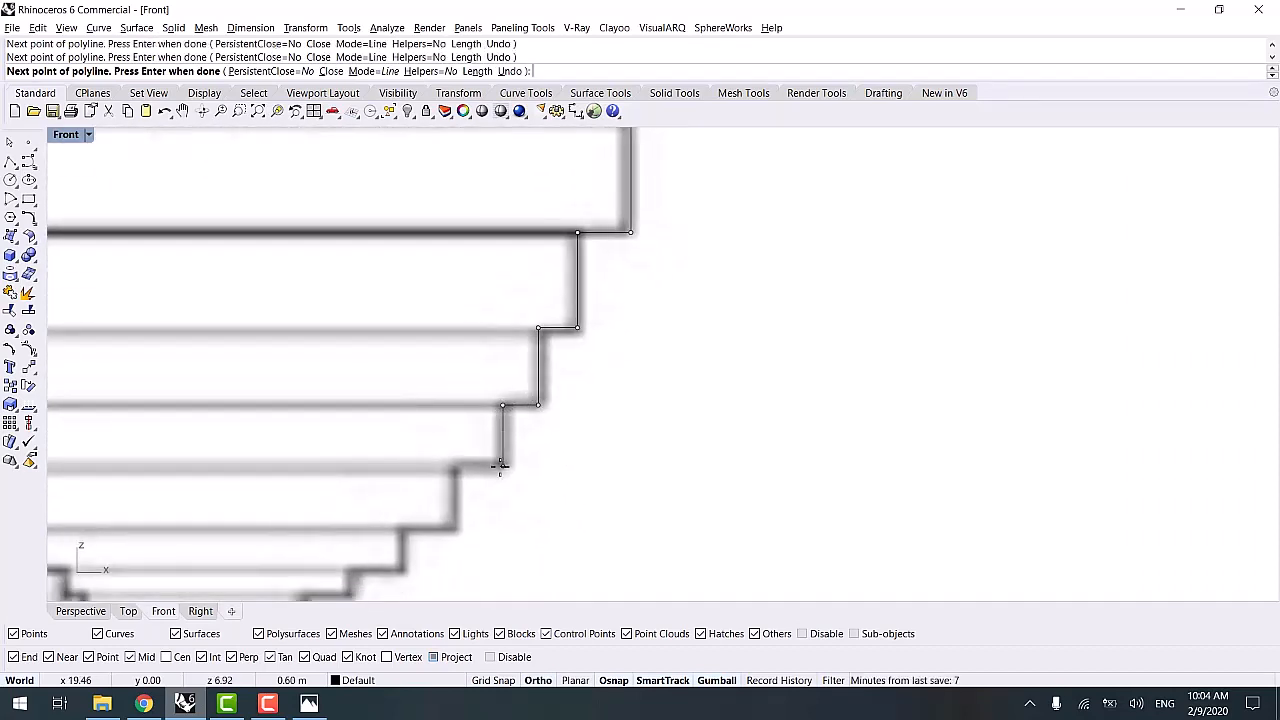
{"action": "left_click", "coordinate": [457, 466]}
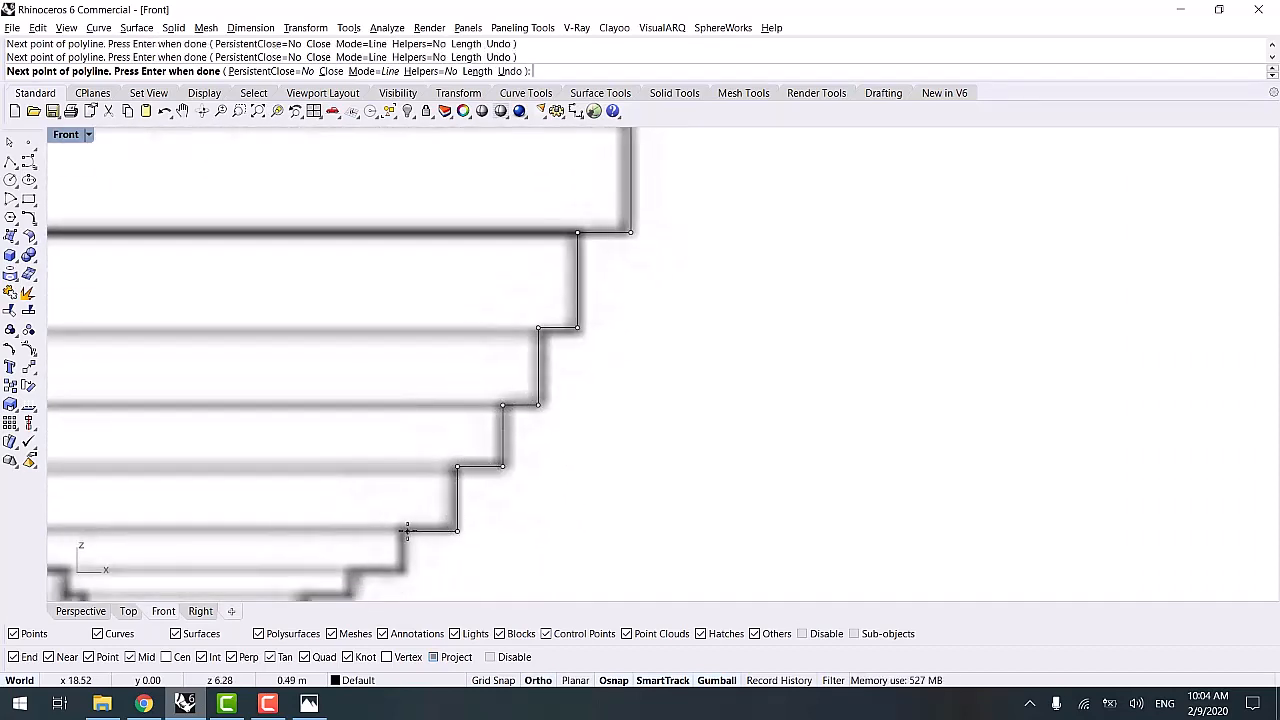
- Extend the lower slab's polyline down the lowest small steps, undo those points and end the polyline at the corner above them
{"action": "right_click_drag", "start_coordinate": [407, 560], "coordinate": [516, 449], "text": "shift"}
{"action": "left_click", "coordinate": [516, 458], "text": "shift"}
{"action": "left_click", "coordinate": [462, 458], "text": "shift"}
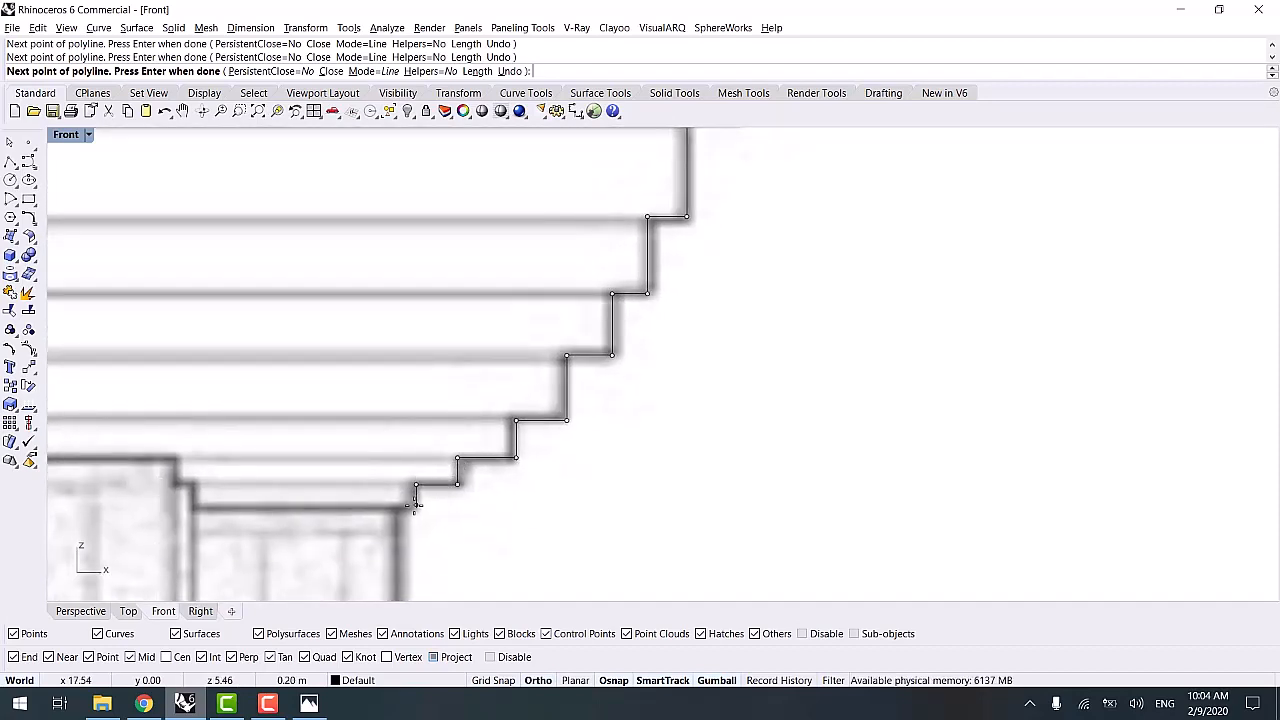
{"action": "scroll", "coordinate": [412, 505], "scroll_direction": "down", "scroll_amount": 5}
{"action": "scroll", "coordinate": [635, 405], "scroll_direction": "up", "scroll_amount": 2}
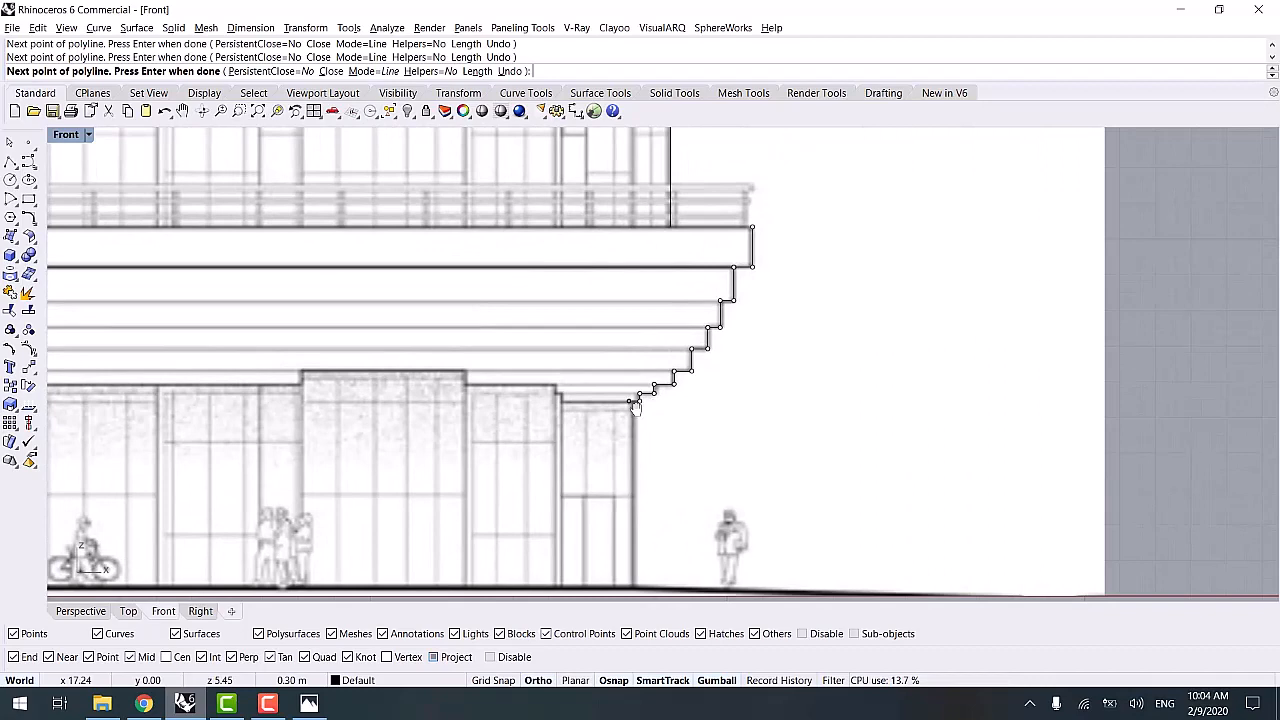
{"action": "scroll", "coordinate": [634, 410], "scroll_direction": "up", "scroll_amount": 2}
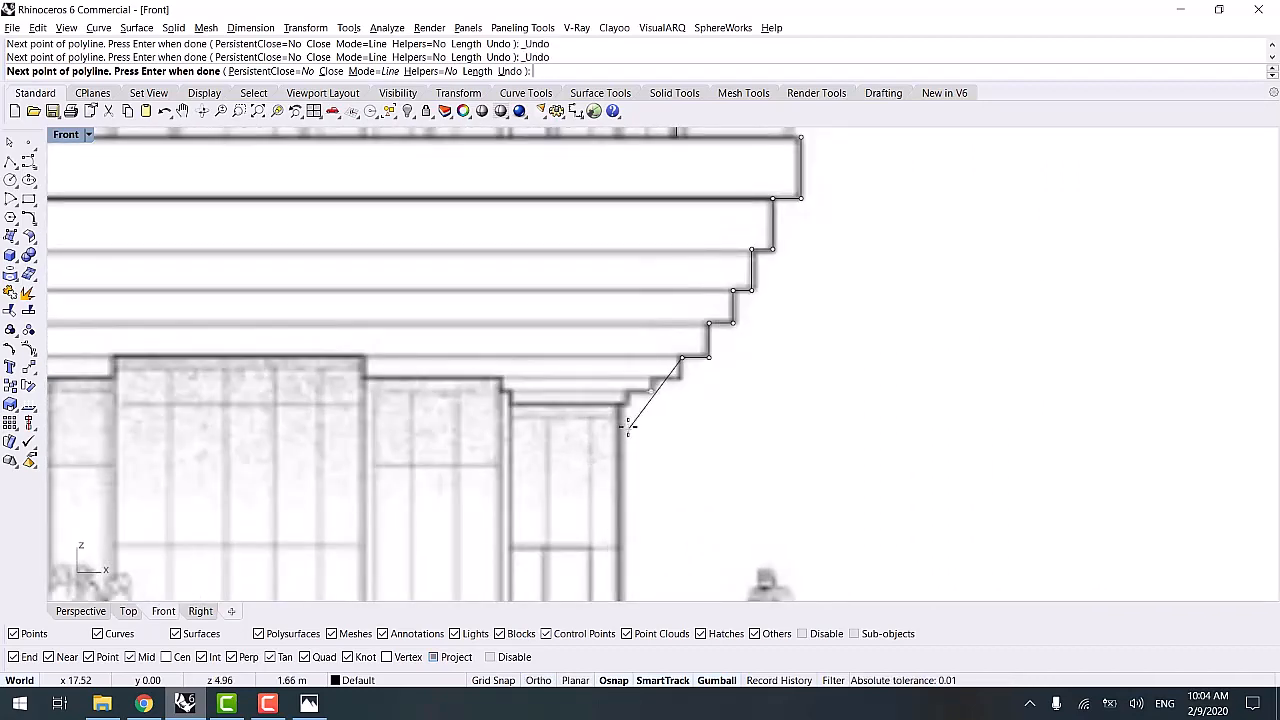
{"action": "key", "text": "Return"}
- Draw a horizontal line about 51 m long across the upper slab's top, from its right outer tip to its left one
{"action": "scroll", "coordinate": [627, 428], "scroll_direction": "down", "scroll_amount": 5}
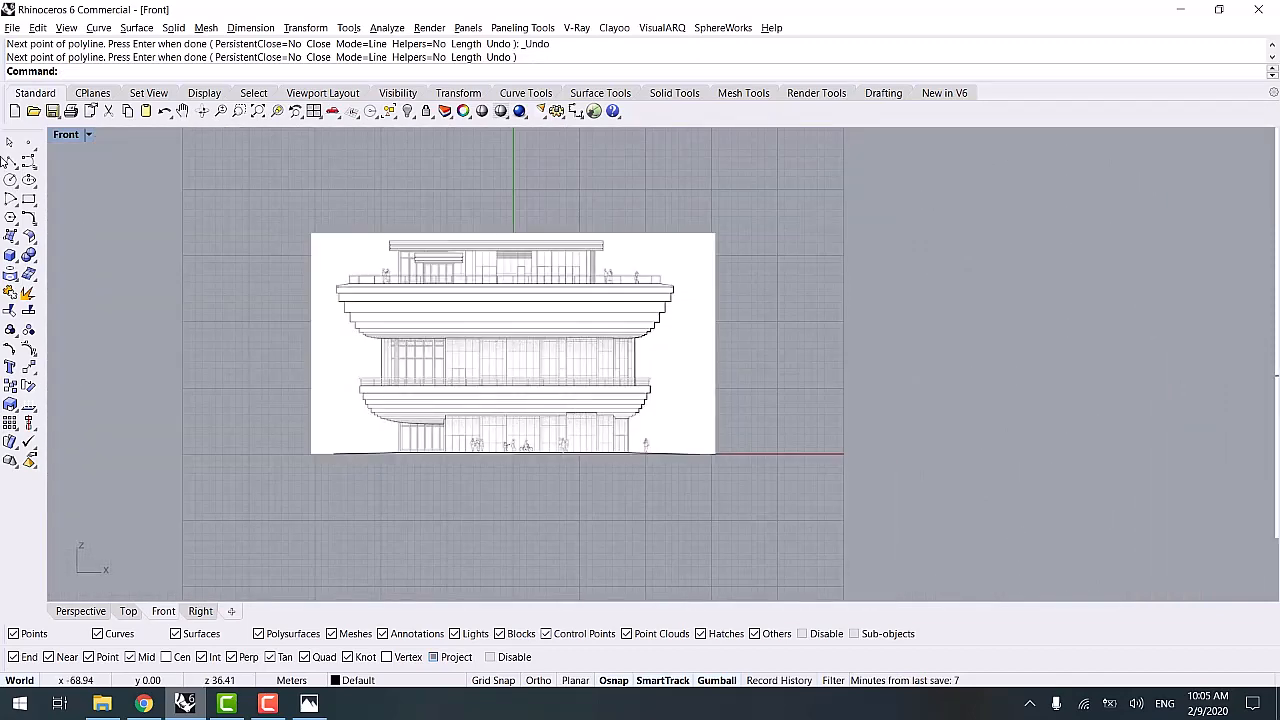
{"action": "left_click", "coordinate": [10, 162]}
{"action": "scroll", "coordinate": [705, 250], "scroll_direction": "up", "scroll_amount": 2}
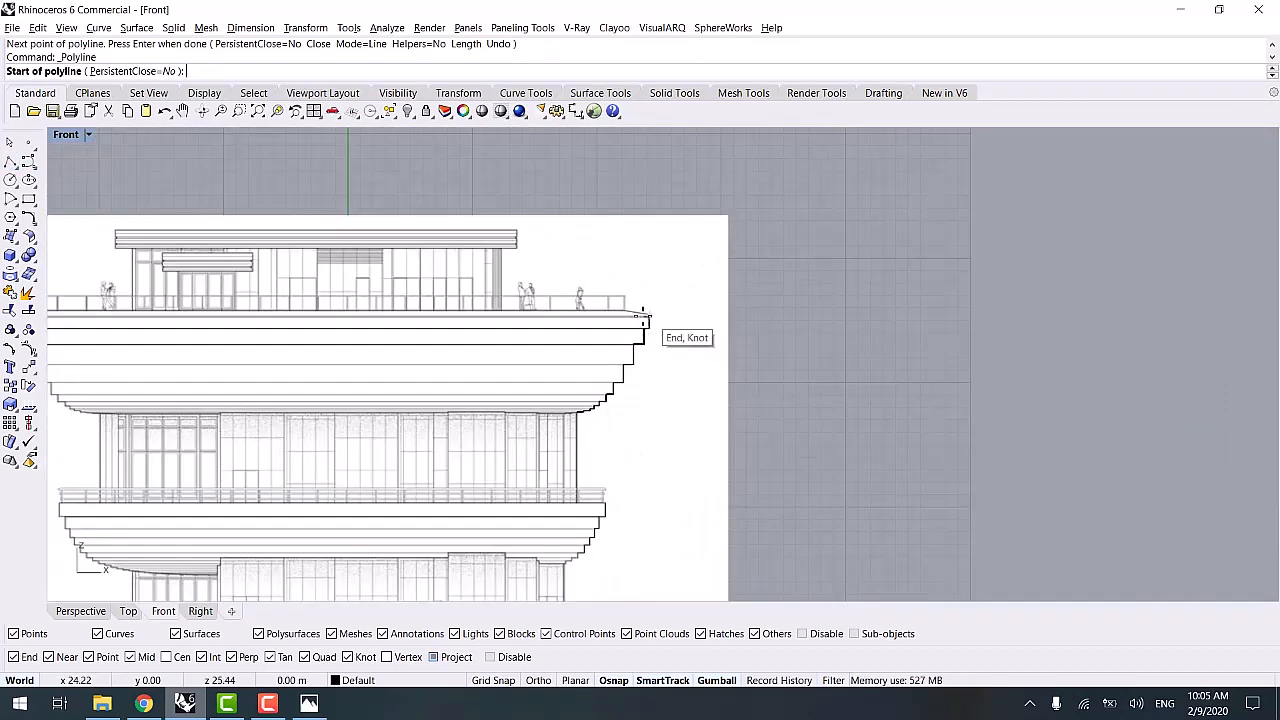
{"action": "left_click", "coordinate": [690, 315]}
{"action": "scroll", "coordinate": [725, 323], "scroll_direction": "up", "scroll_amount": 1}
{"action": "scroll", "coordinate": [443, 309], "scroll_direction": "up", "scroll_amount": 2}
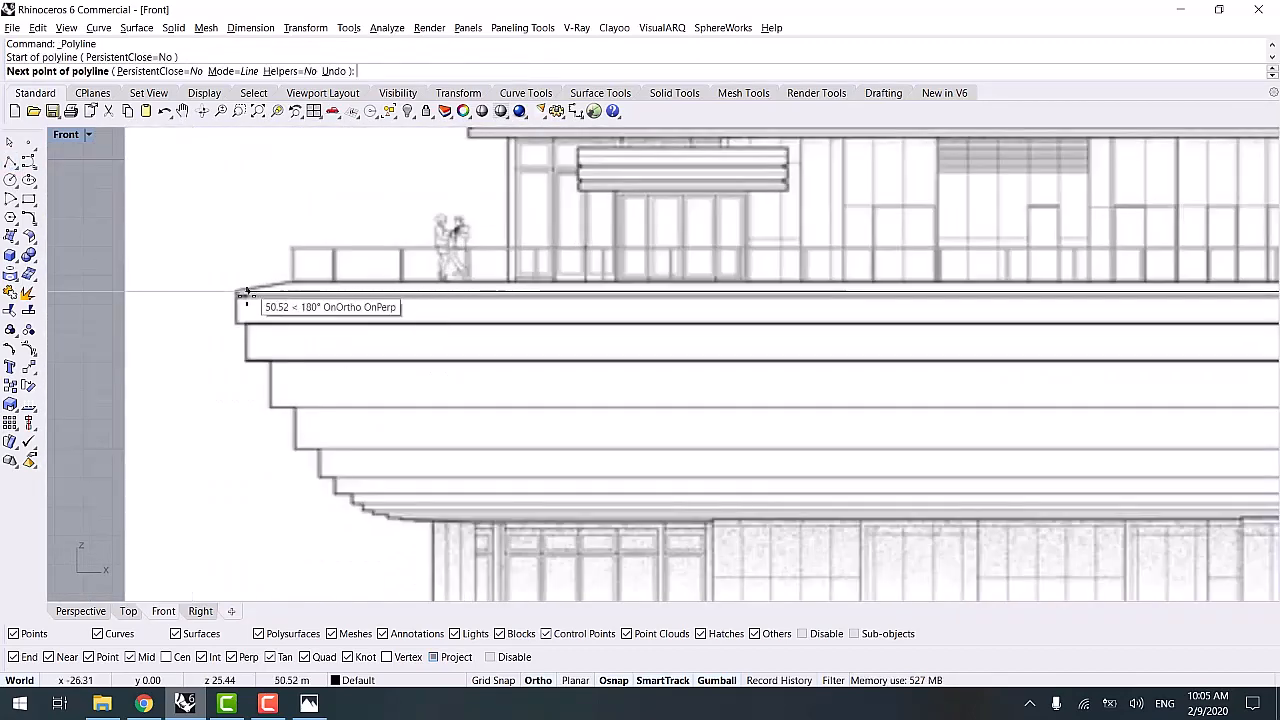
{"action": "scroll", "coordinate": [228, 297], "scroll_direction": "up", "scroll_amount": 1}
{"action": "left_click", "coordinate": [228, 297]}
{"action": "key", "text": "Return"}
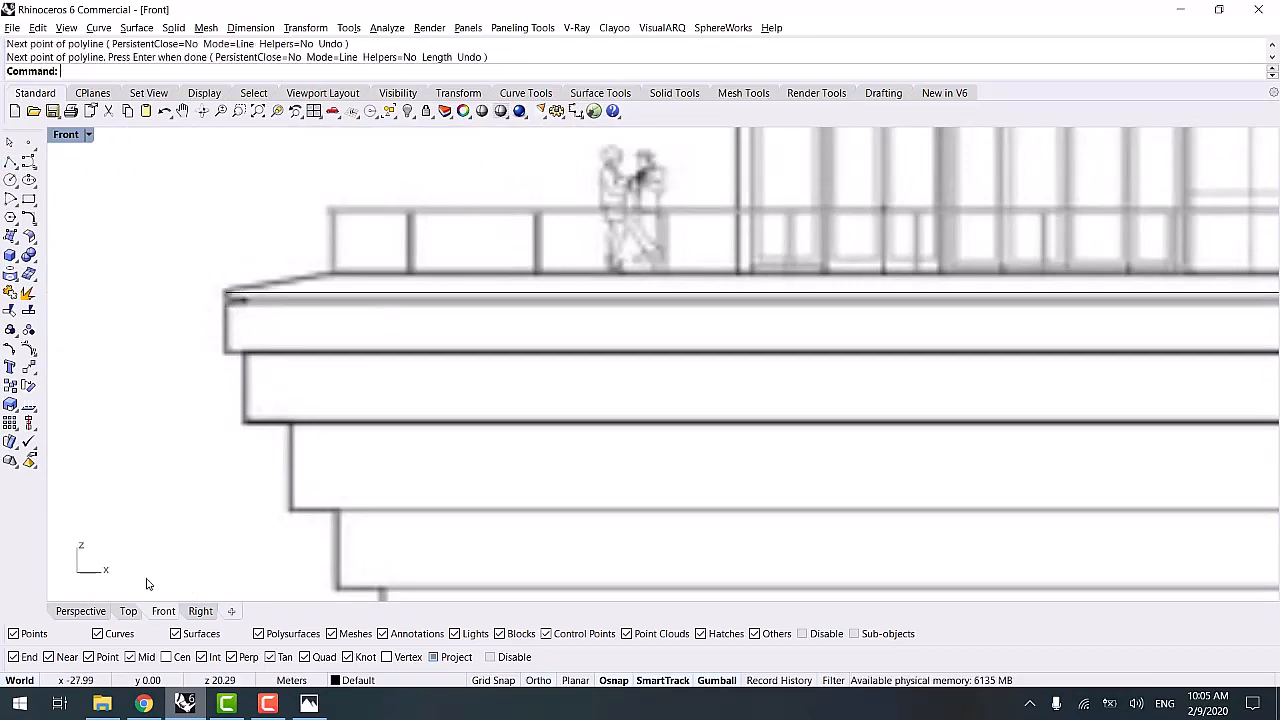
- Unlock the elevation pictures and shift the side elevation picture along the Y axis to line up with the front elevation's slab profile
{"action": "left_click", "coordinate": [96, 615]}
{"action": "right_click_drag", "start_coordinate": [563, 417], "coordinate": [360, 458]}
{"action": "scroll", "coordinate": [585, 351], "scroll_direction": "up", "scroll_amount": 4}
{"action": "right_click_drag", "start_coordinate": [588, 350], "coordinate": [646, 333]}
{"action": "right_click_drag", "start_coordinate": [729, 277], "coordinate": [669, 334]}
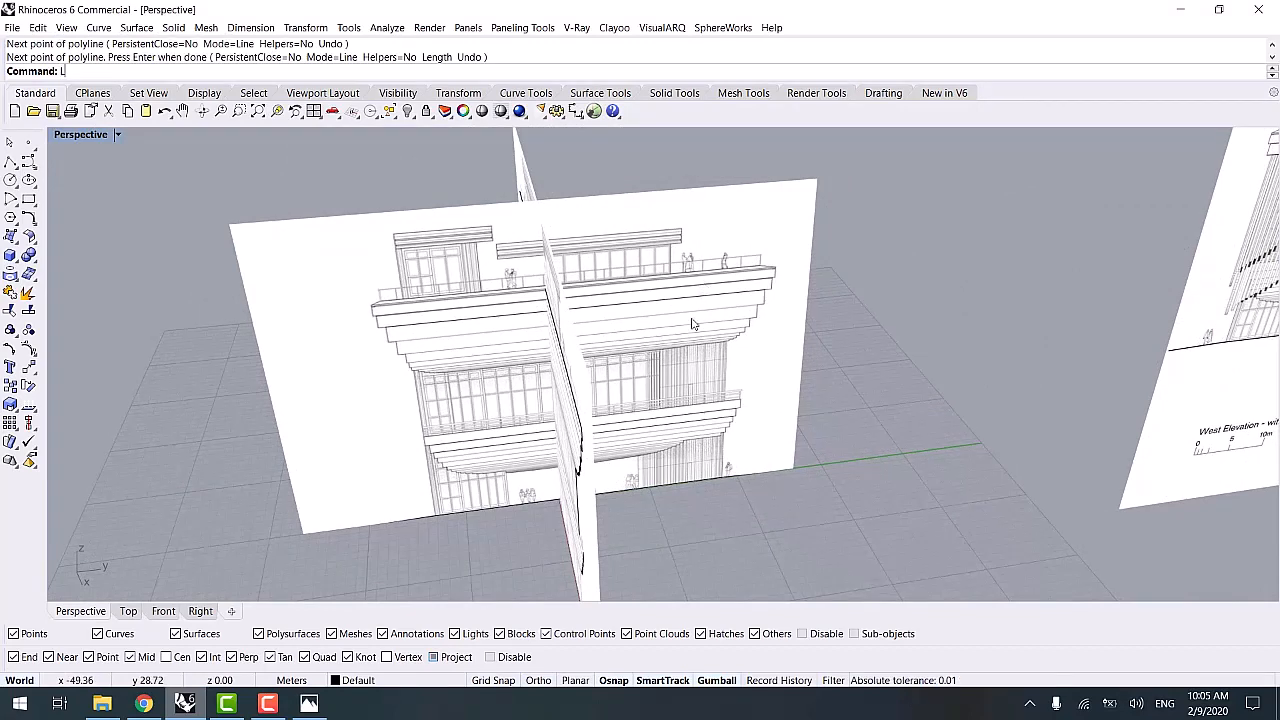
{"action": "key", "text": "BackSpace"}
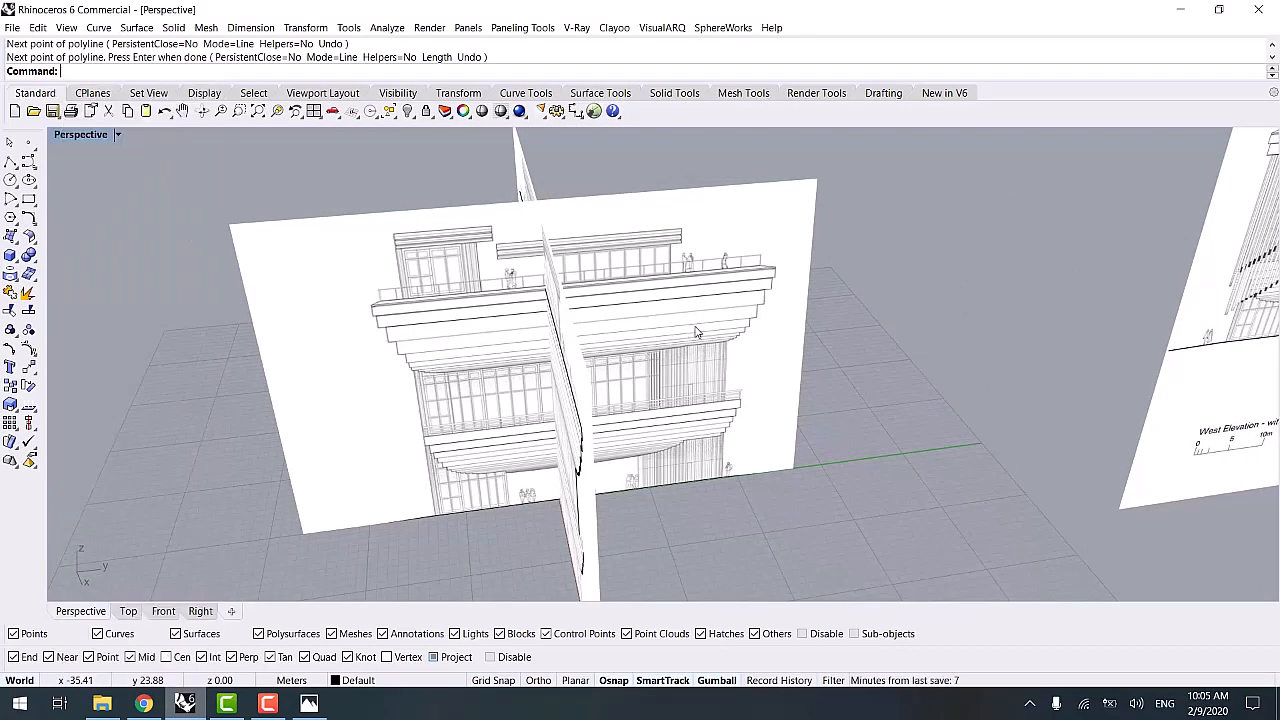
{"action": "right_click_drag", "start_coordinate": [731, 340], "coordinate": [725, 319]}
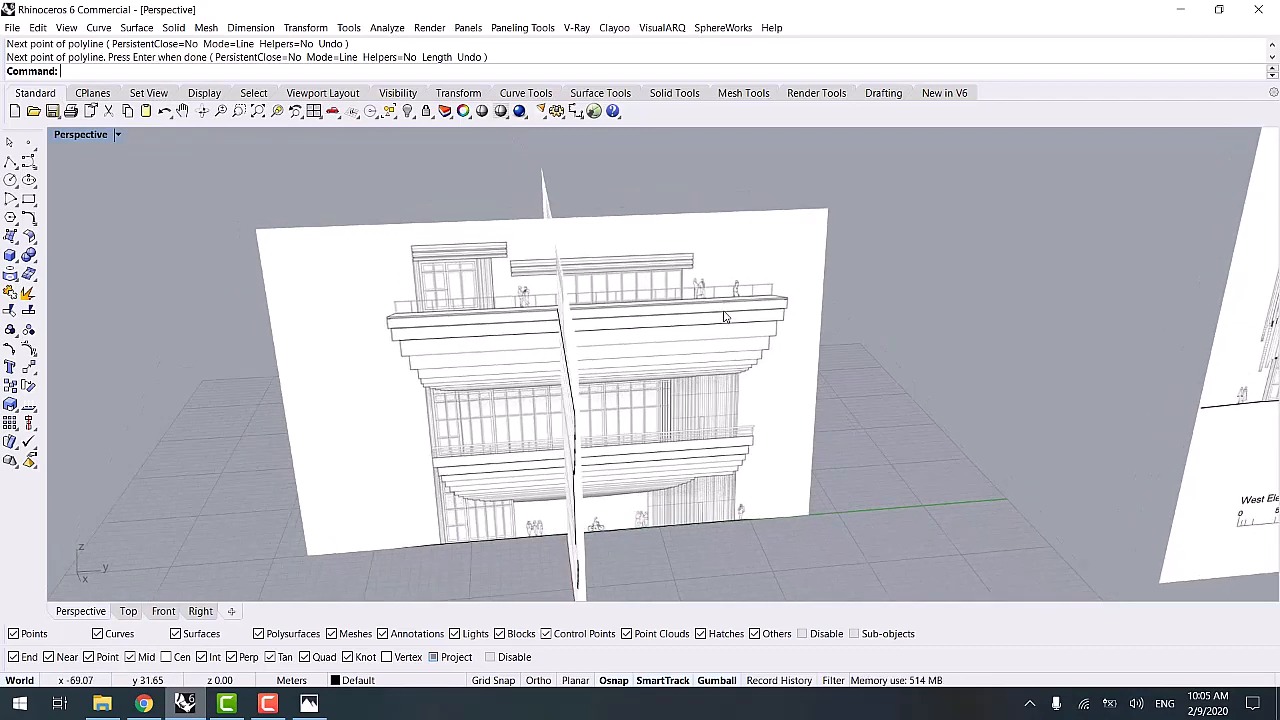
{"action": "key", "text": "ctrl+alt+l"}
{"action": "left_click", "coordinate": [711, 339]}
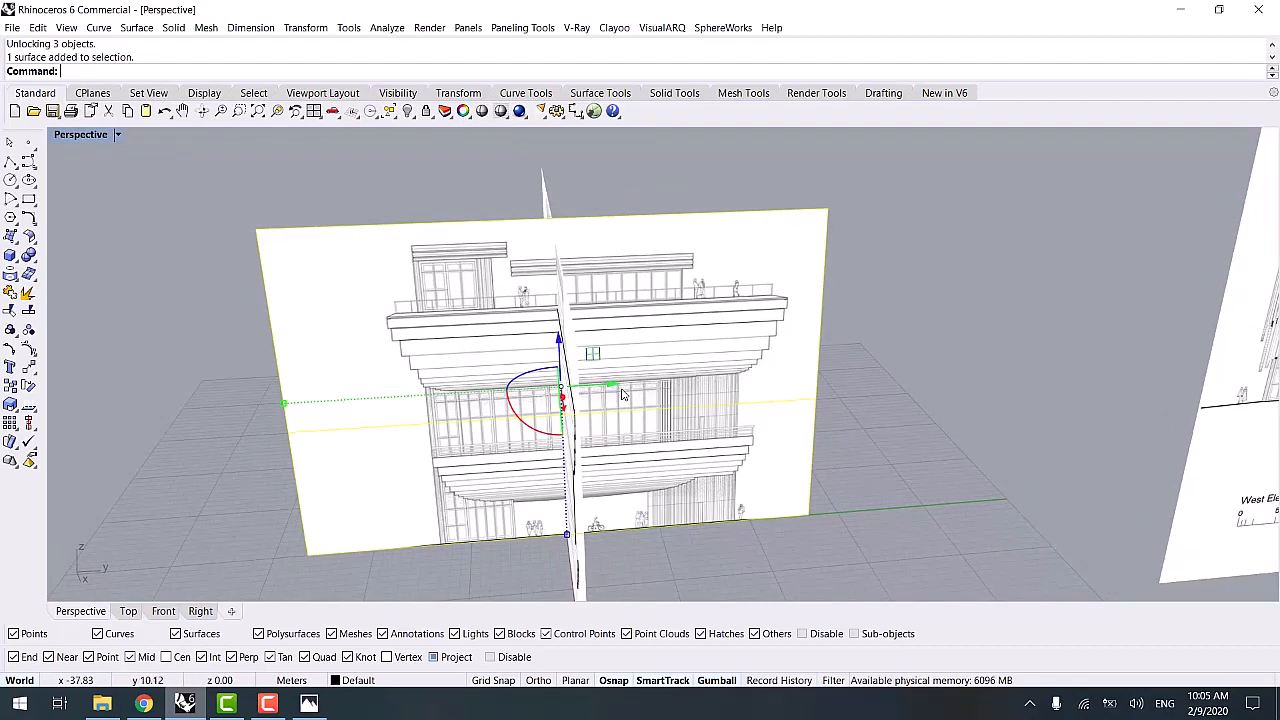
{"action": "left_click_drag", "start_coordinate": [612, 385], "coordinate": [775, 380]}
{"action": "left_click", "coordinate": [431, 443]}
{"action": "right_click_drag", "start_coordinate": [431, 443], "coordinate": [10, 240]}
{"action": "left_click", "coordinate": [29, 198]}
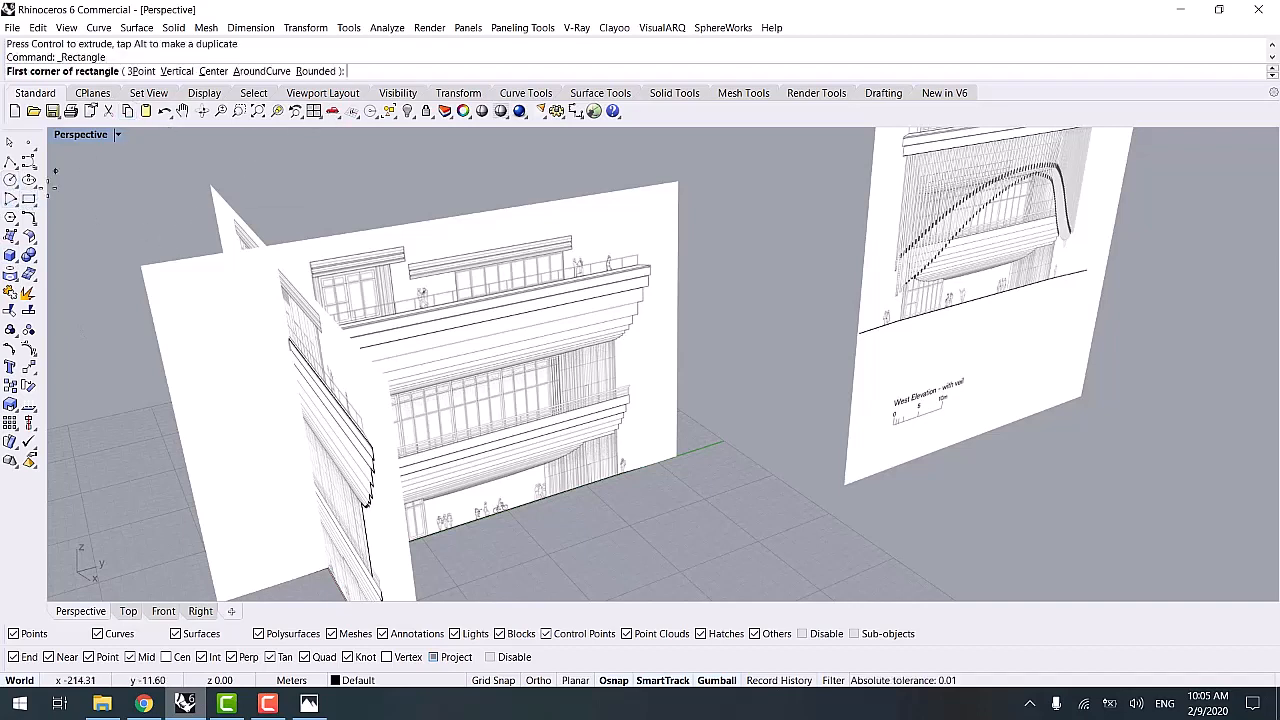
{"action": "left_click", "coordinate": [315, 71]}
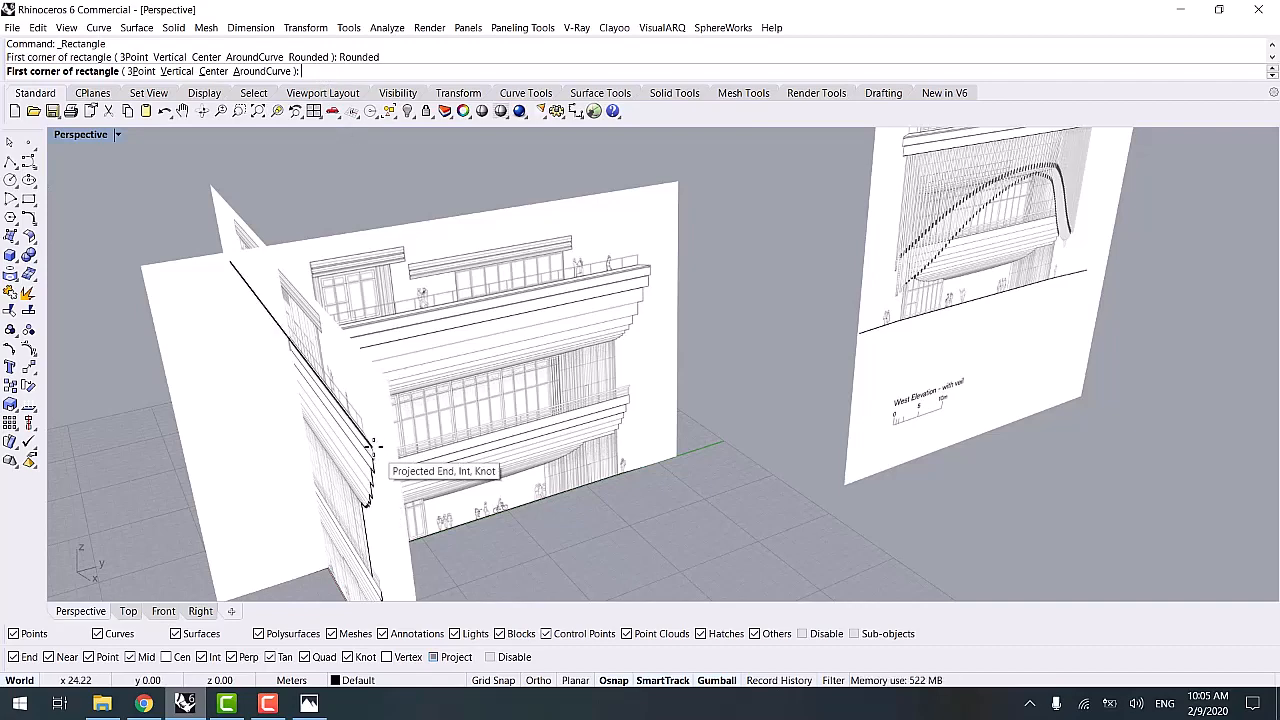
{"action": "scroll", "coordinate": [380, 450], "scroll_direction": "up", "scroll_amount": 4}
{"action": "left_click", "coordinate": [374, 445]}
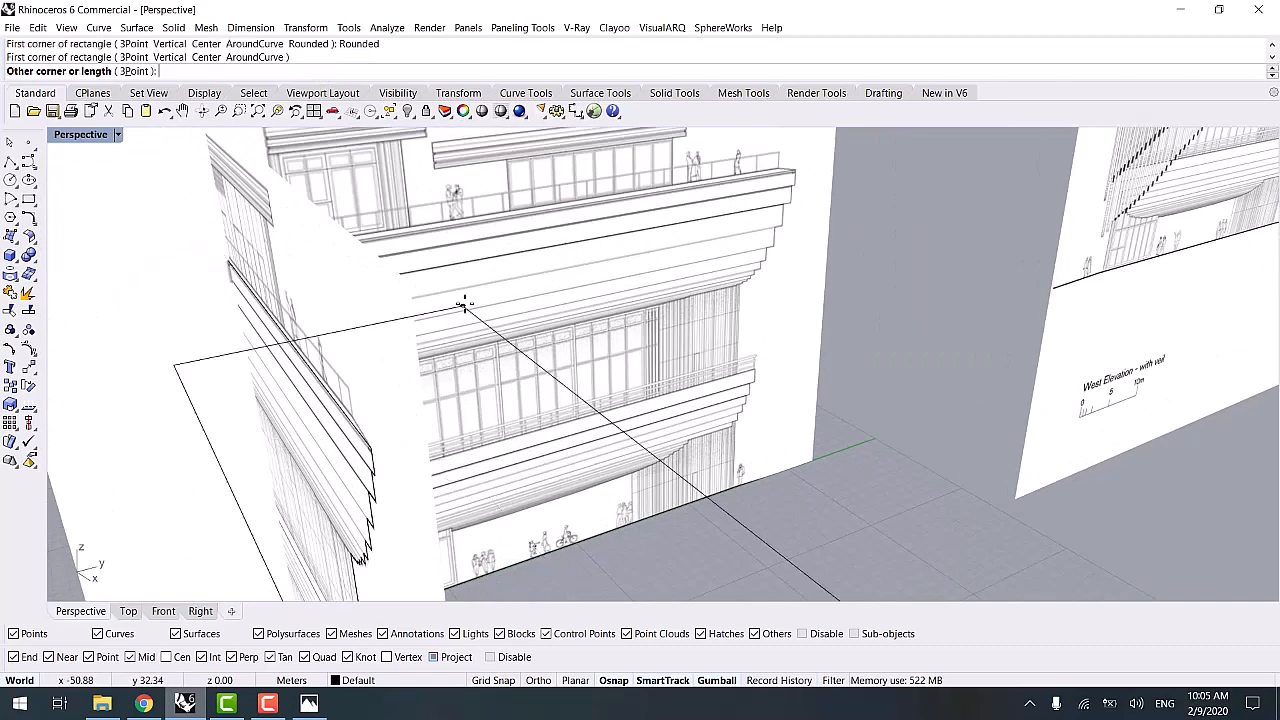
{"action": "scroll", "coordinate": [463, 303], "scroll_direction": "down", "scroll_amount": 5}
{"action": "right_click_drag", "start_coordinate": [466, 316], "coordinate": [536, 365], "text": "shift"}
{"action": "key", "text": "Escape"}
- Draw a horizontal rectangle at the upper slab's top, from the front profile's outer tip to the diagonally opposite slab corner
{"action": "right_click", "coordinate": [555, 438]}
{"action": "scroll", "coordinate": [555, 438], "scroll_direction": "up", "scroll_amount": 3}
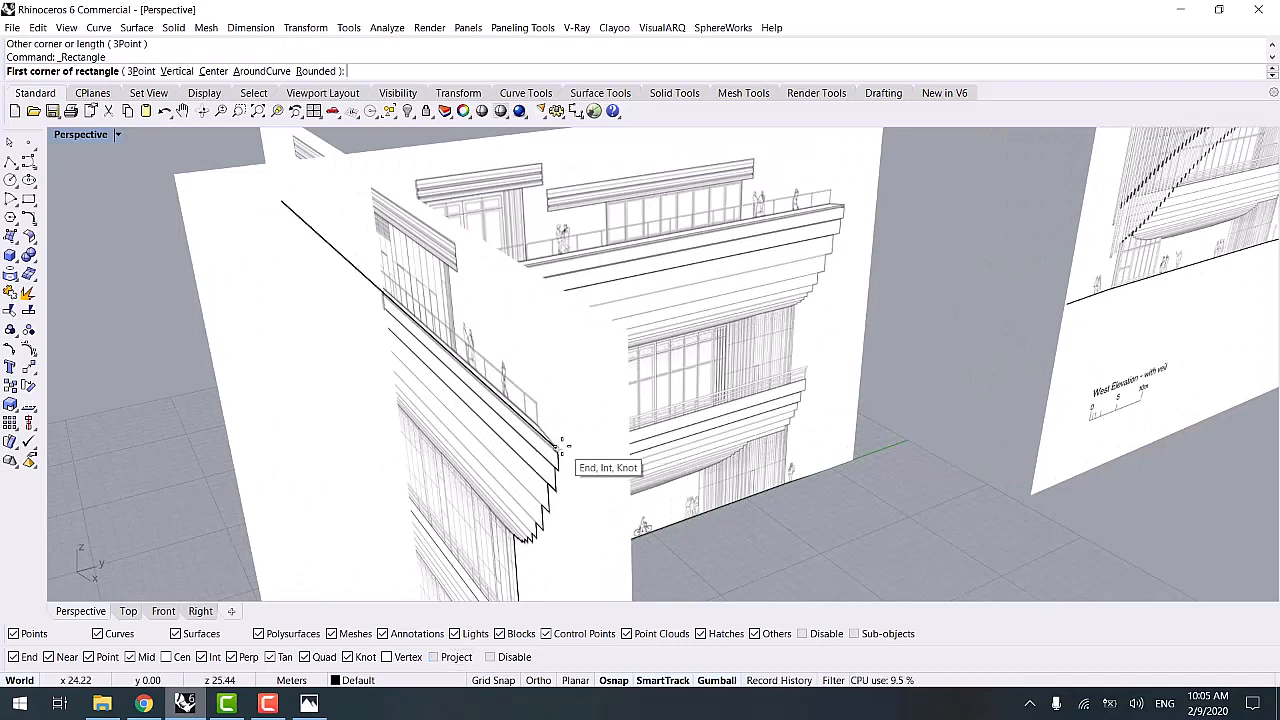
{"action": "left_click", "coordinate": [560, 447]}
{"action": "scroll", "coordinate": [614, 320], "scroll_direction": "down", "scroll_amount": 5}
{"action": "right_click_drag", "start_coordinate": [608, 294], "coordinate": [708, 648], "text": "shift"}
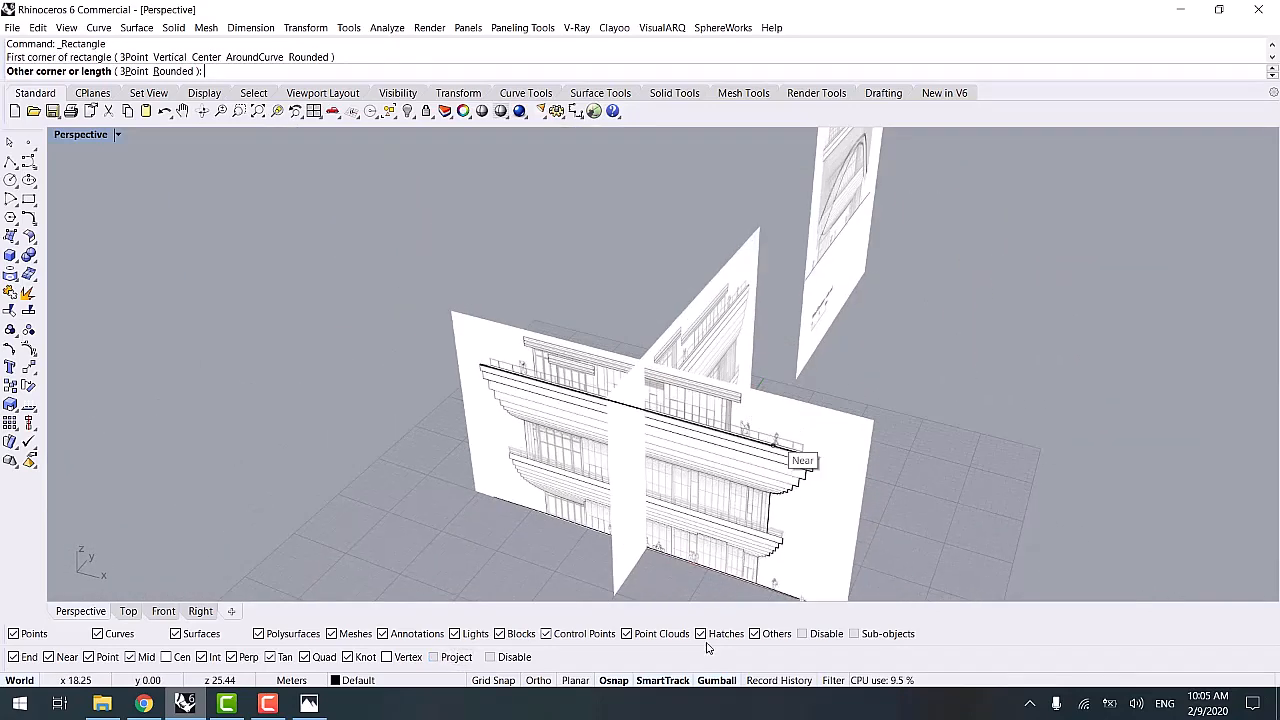
{"action": "scroll", "coordinate": [548, 350], "scroll_direction": "up", "scroll_amount": 3}
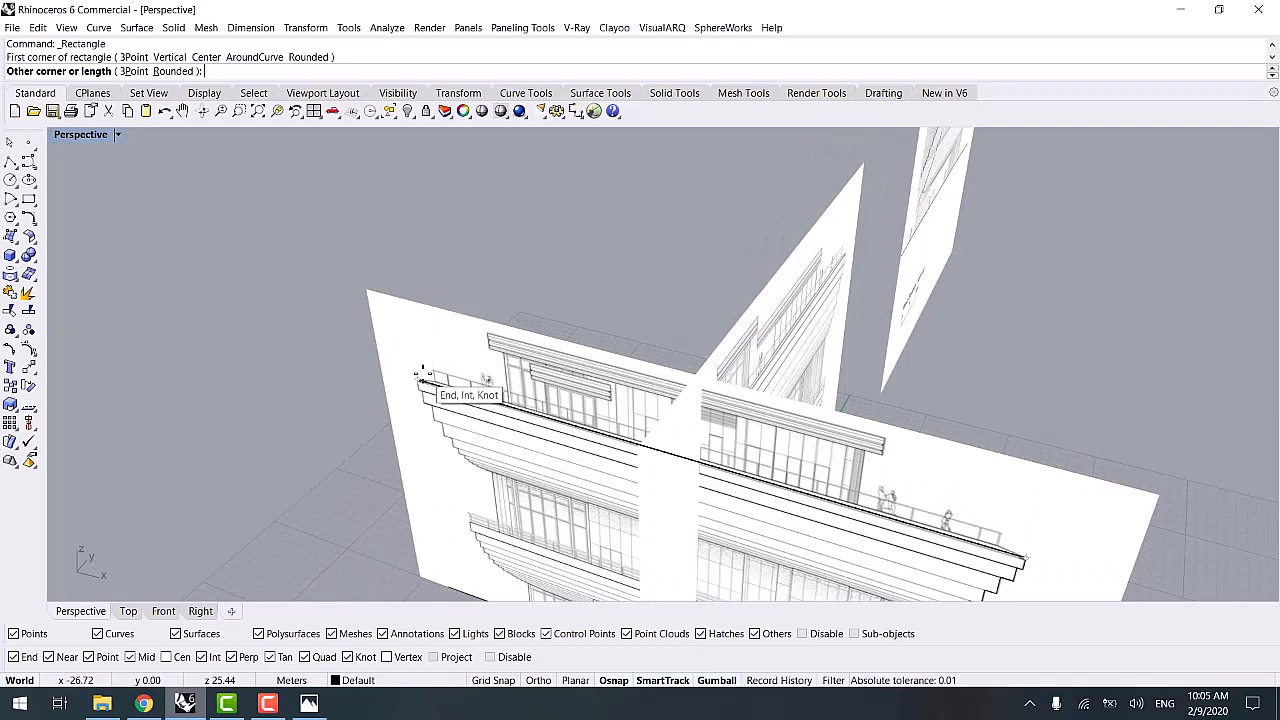
{"action": "left_click", "coordinate": [625, 211]}
{"action": "right_click_drag", "start_coordinate": [625, 211], "coordinate": [845, 388]}
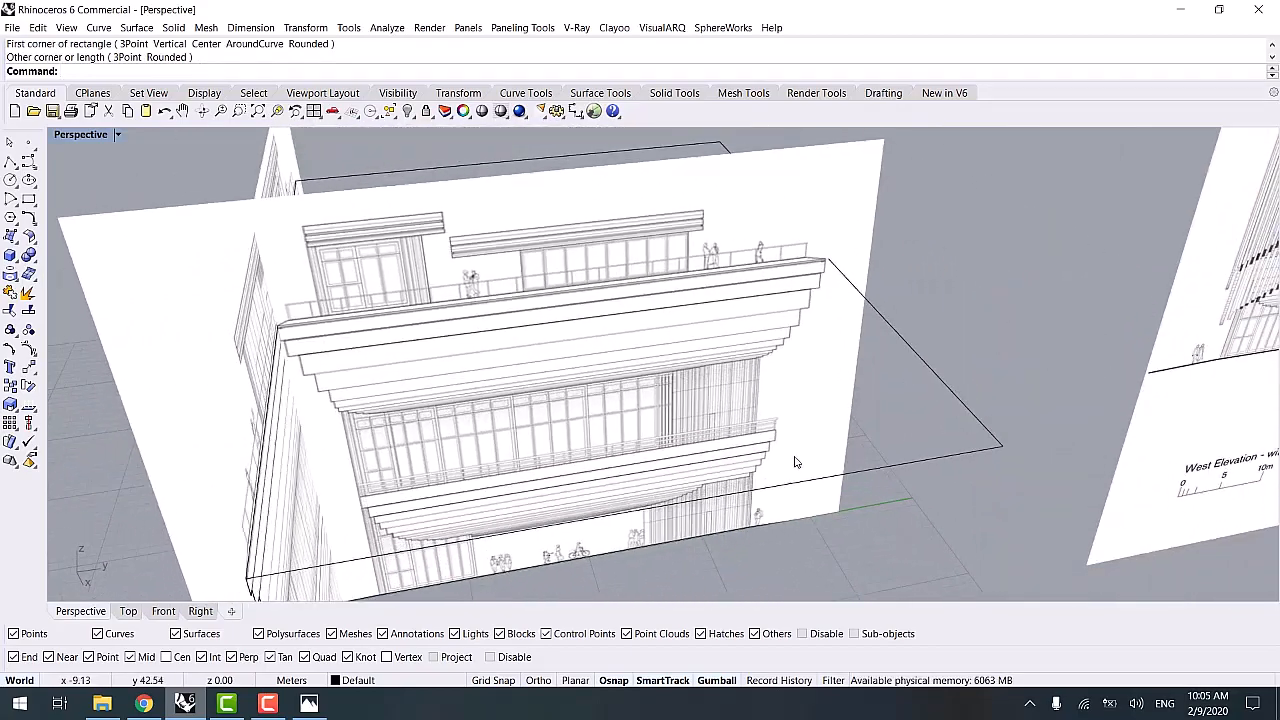
{"action": "right_click_drag", "start_coordinate": [562, 421], "coordinate": [503, 366], "text": "shift"}
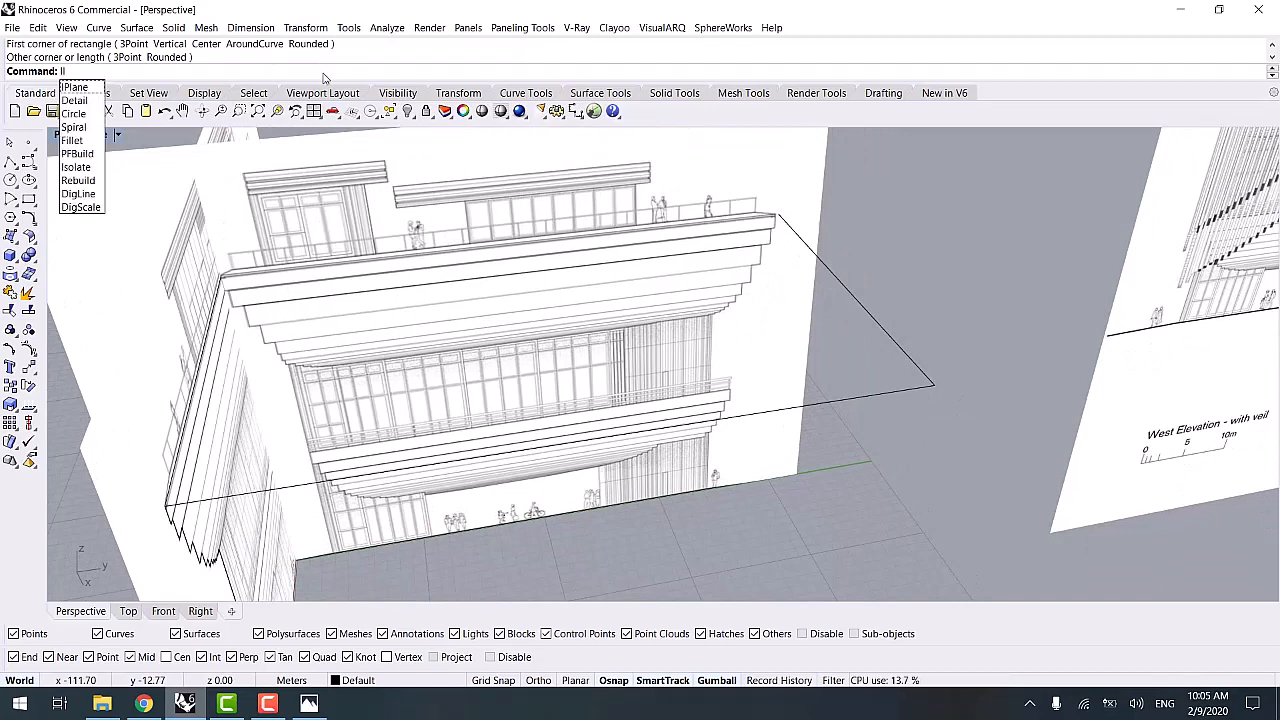
- Fillet all corners of the slab outline rectangle with a radius of about 3.08 m, picked between two adjacent edges
{"action": "key", "text": "BackSpace"}
{"action": "key", "text": "Return"}
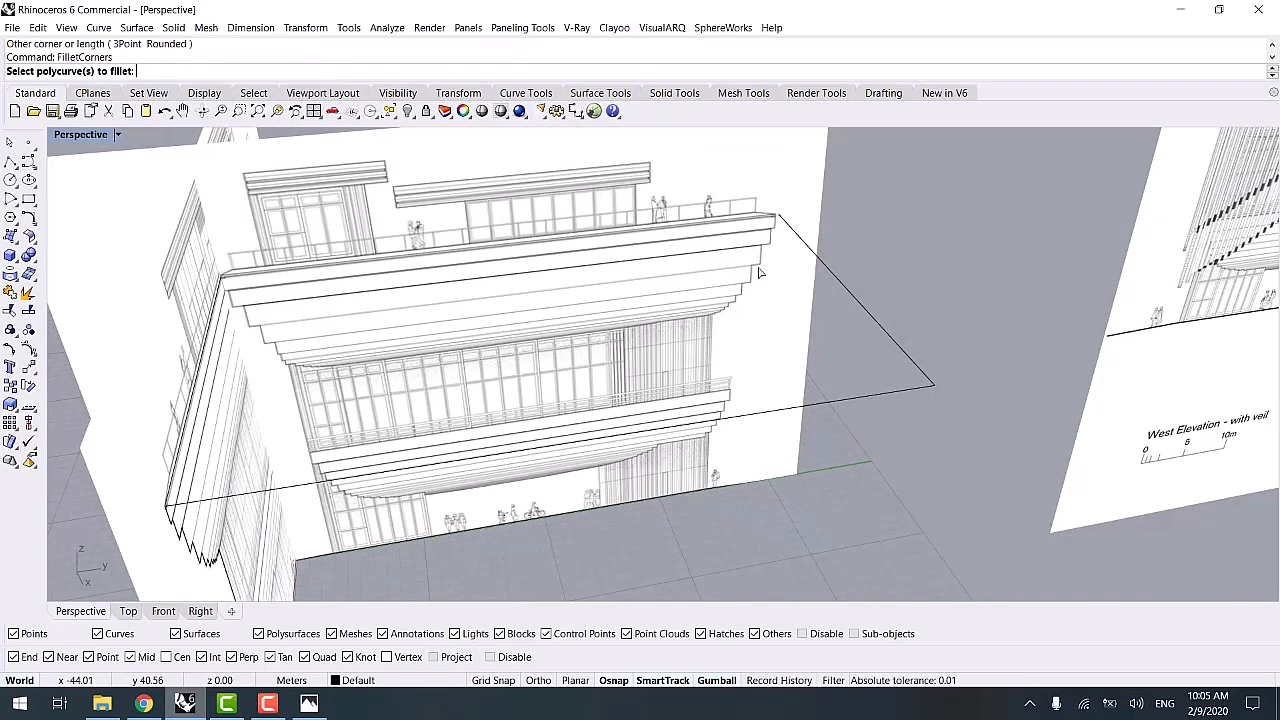
{"action": "left_click", "coordinate": [858, 300]}
{"action": "scroll", "coordinate": [893, 363], "scroll_direction": "up", "scroll_amount": 3}
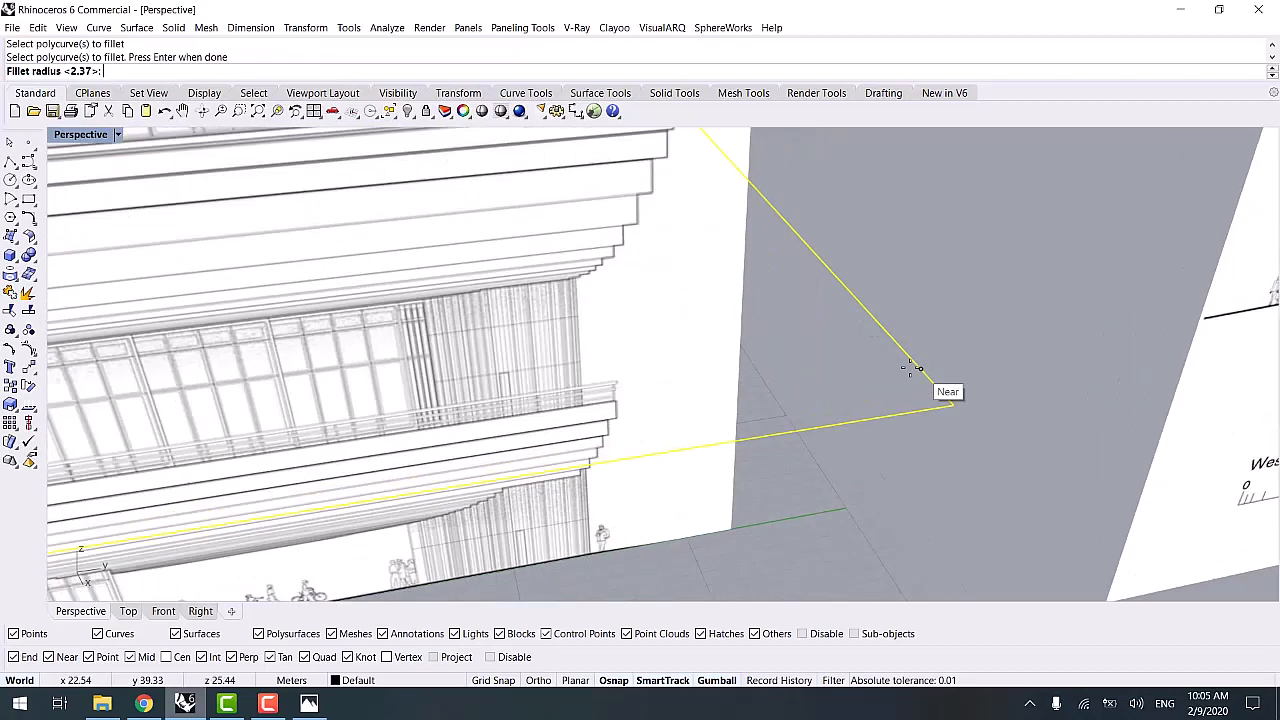
{"action": "left_click", "coordinate": [907, 356]}
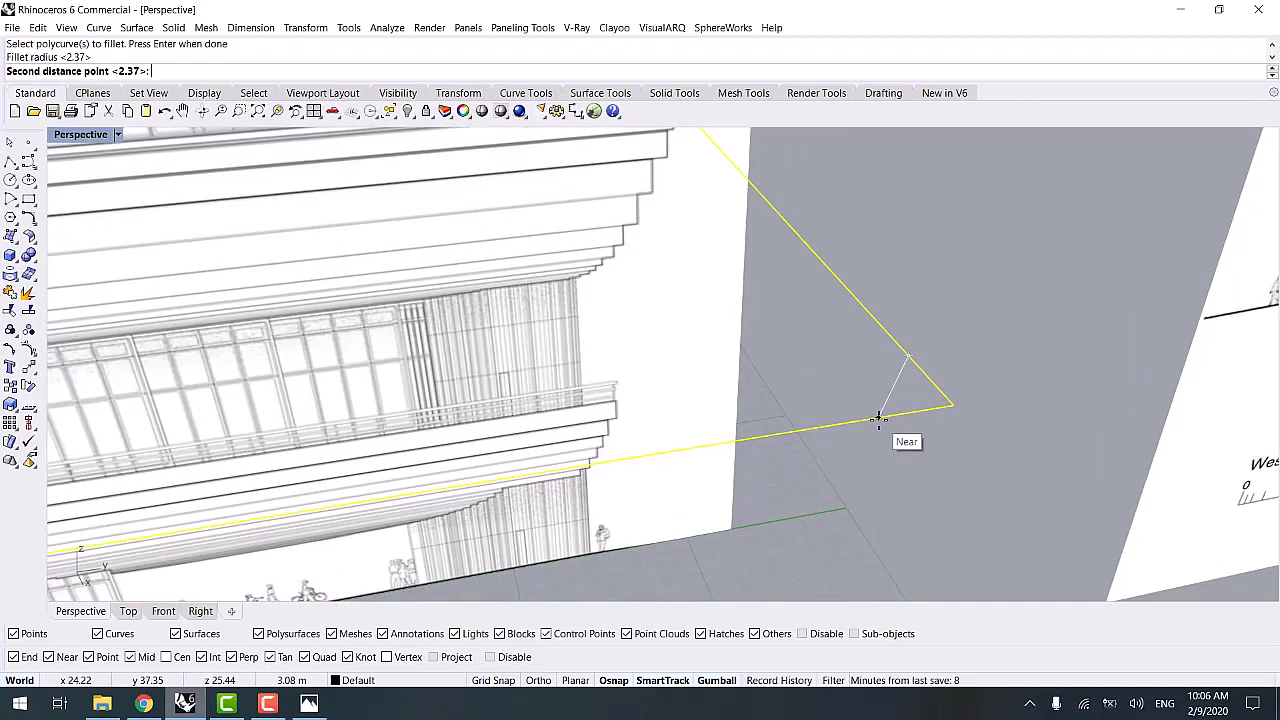
{"action": "left_click", "coordinate": [878, 418]}
{"action": "scroll", "coordinate": [808, 451], "scroll_direction": "down", "scroll_amount": 6}
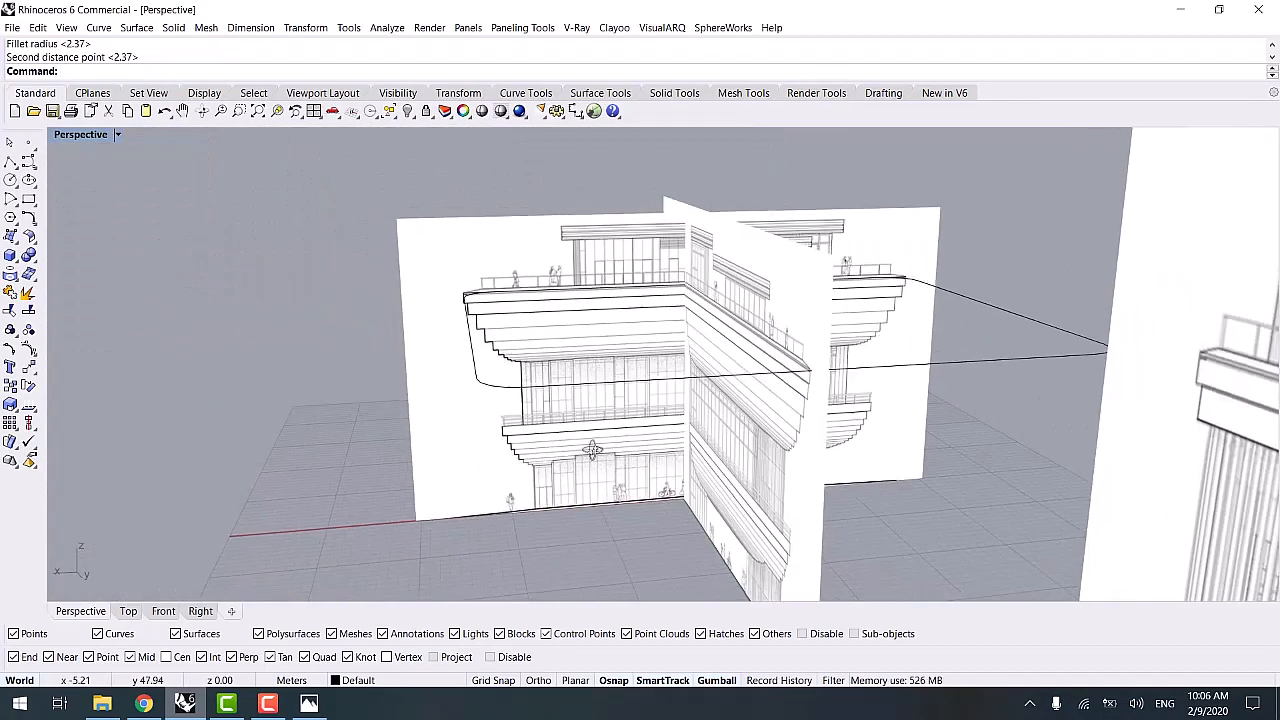
{"action": "right_click_drag", "start_coordinate": [593, 449], "coordinate": [596, 456]}
{"action": "scroll", "coordinate": [444, 300], "scroll_direction": "up", "scroll_amount": 5}
{"action": "scroll", "coordinate": [429, 281], "scroll_direction": "down", "scroll_amount": 4}
{"action": "scroll", "coordinate": [298, 380], "scroll_direction": "up", "scroll_amount": 4}
{"action": "scroll", "coordinate": [292, 390], "scroll_direction": "down", "scroll_amount": 4}
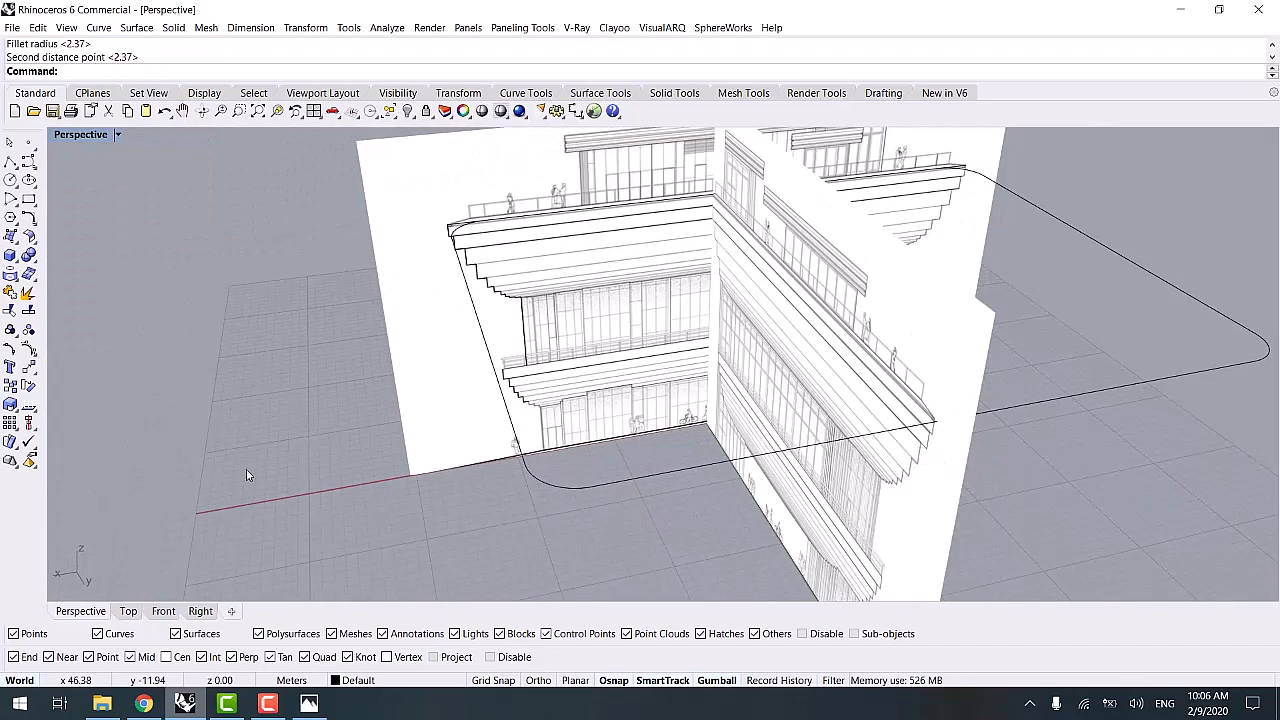
- Move the three stepped profile and wall curves from the upper slab's outer tip onto the adjacent side of the rounded rectangle
{"action": "left_click_drag", "start_coordinate": [506, 268], "coordinate": [592, 196]}
{"action": "scroll", "coordinate": [494, 292], "scroll_direction": "up", "scroll_amount": 4}
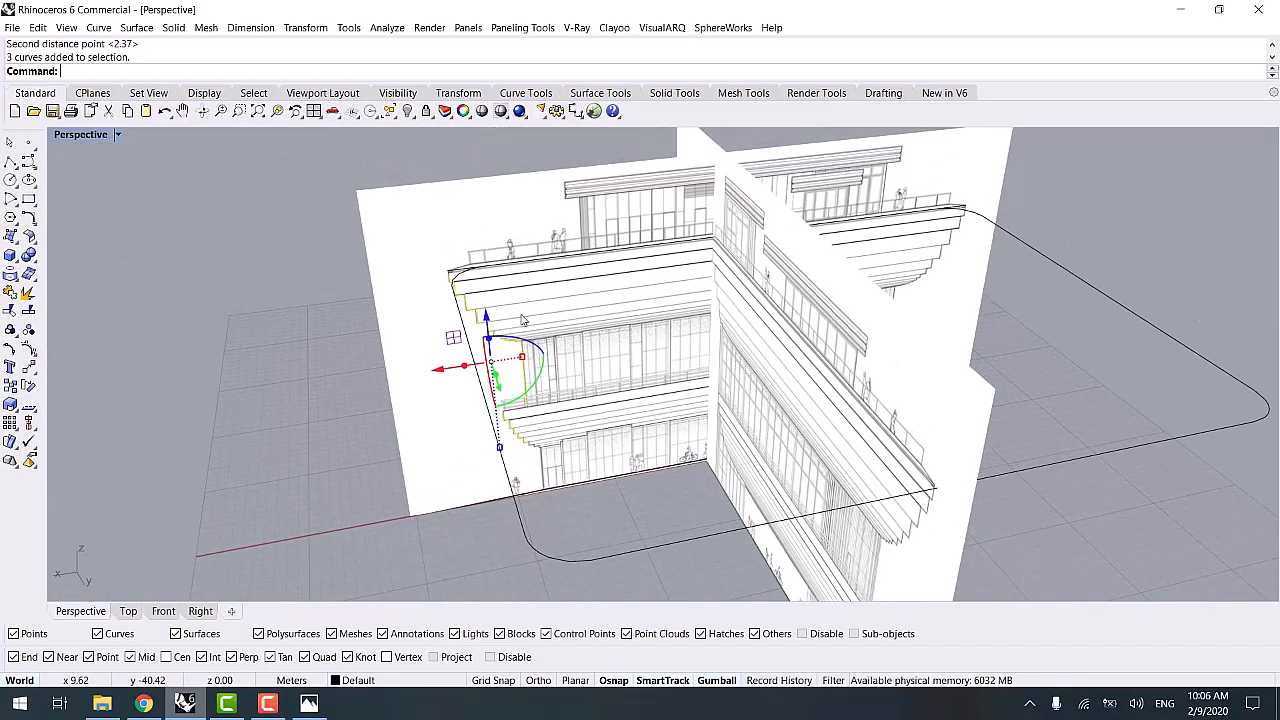
{"action": "type", "text": "m"}
{"action": "key", "text": "Return"}
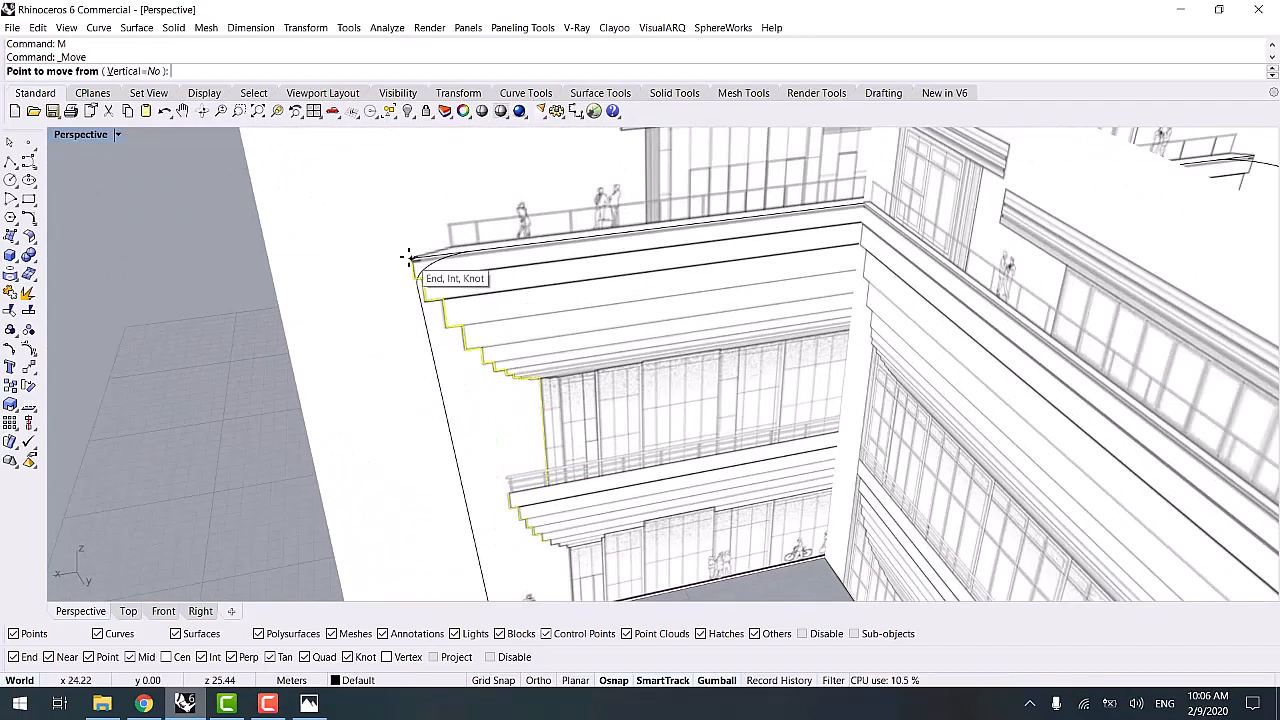
{"action": "left_click", "coordinate": [409, 257]}
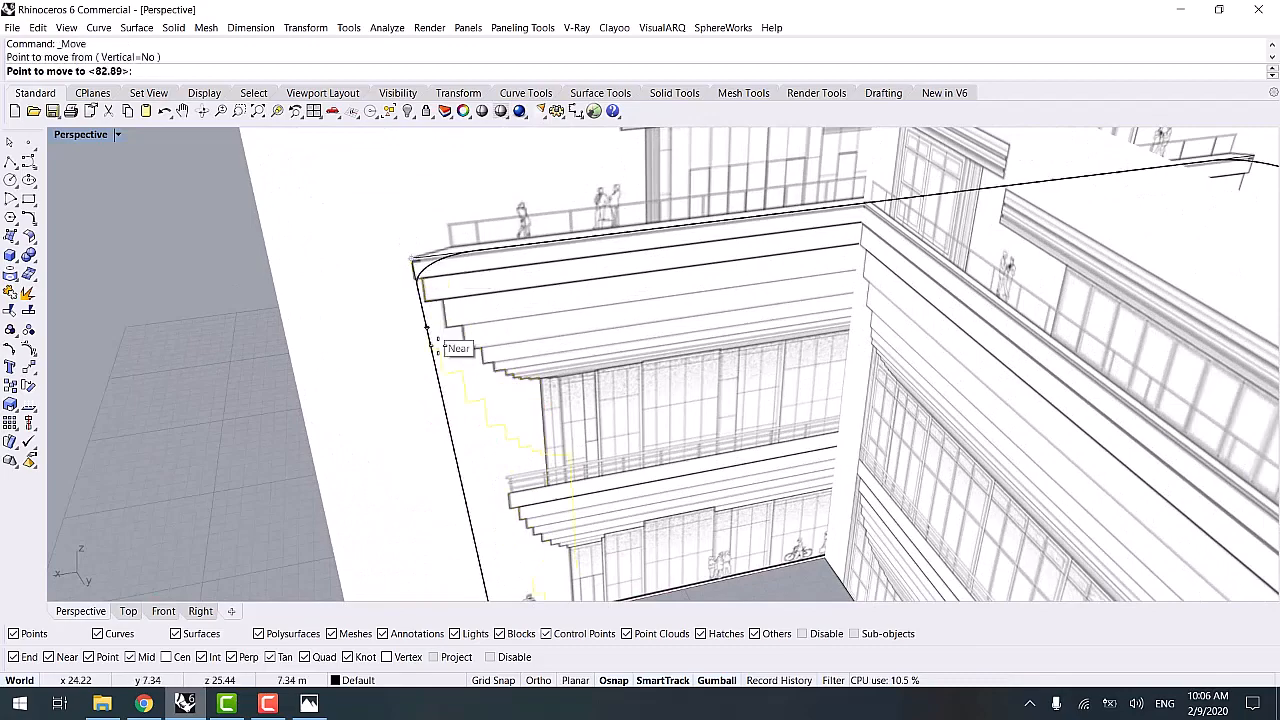
{"action": "left_click", "coordinate": [463, 505]}
{"action": "scroll", "coordinate": [463, 505], "scroll_direction": "down", "scroll_amount": 10}
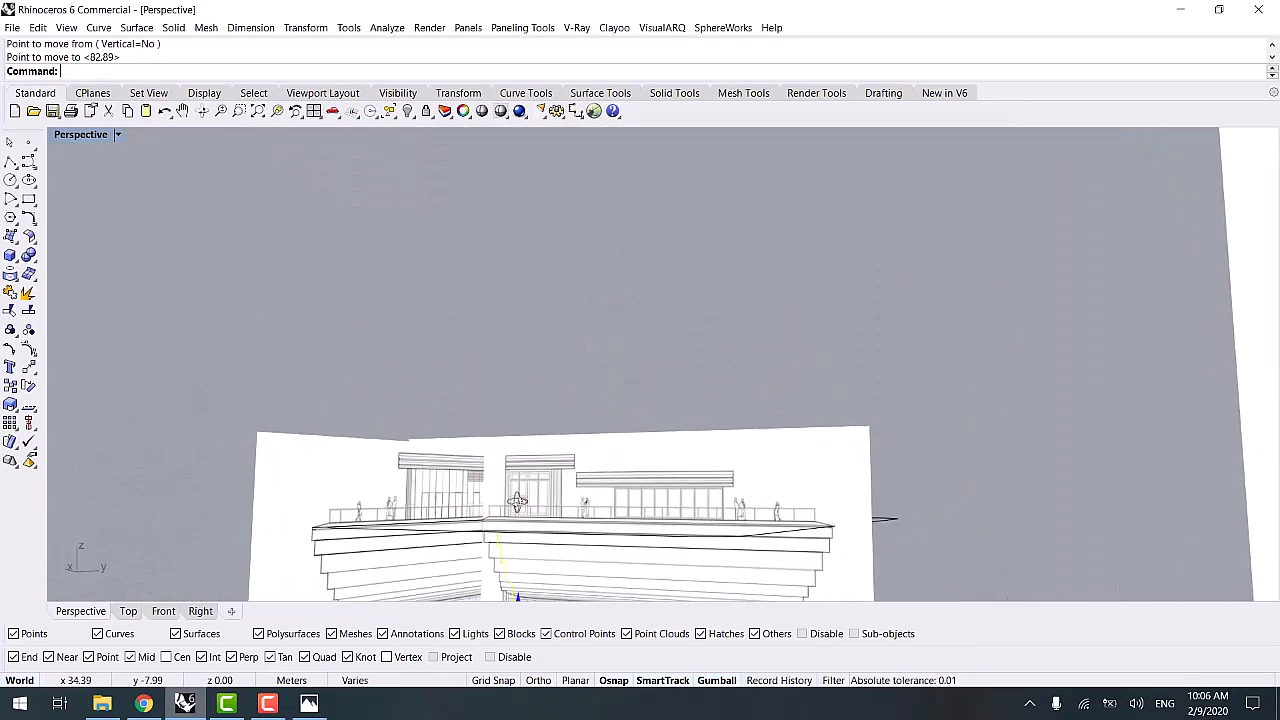
{"action": "right_click_drag", "start_coordinate": [731, 482], "coordinate": [535, 410]}
- Connect the lower slab profile's top to the wall line's bottom end with a polyline and join the four curves into one
{"action": "scroll", "coordinate": [532, 400], "scroll_direction": "up", "scroll_amount": 8}
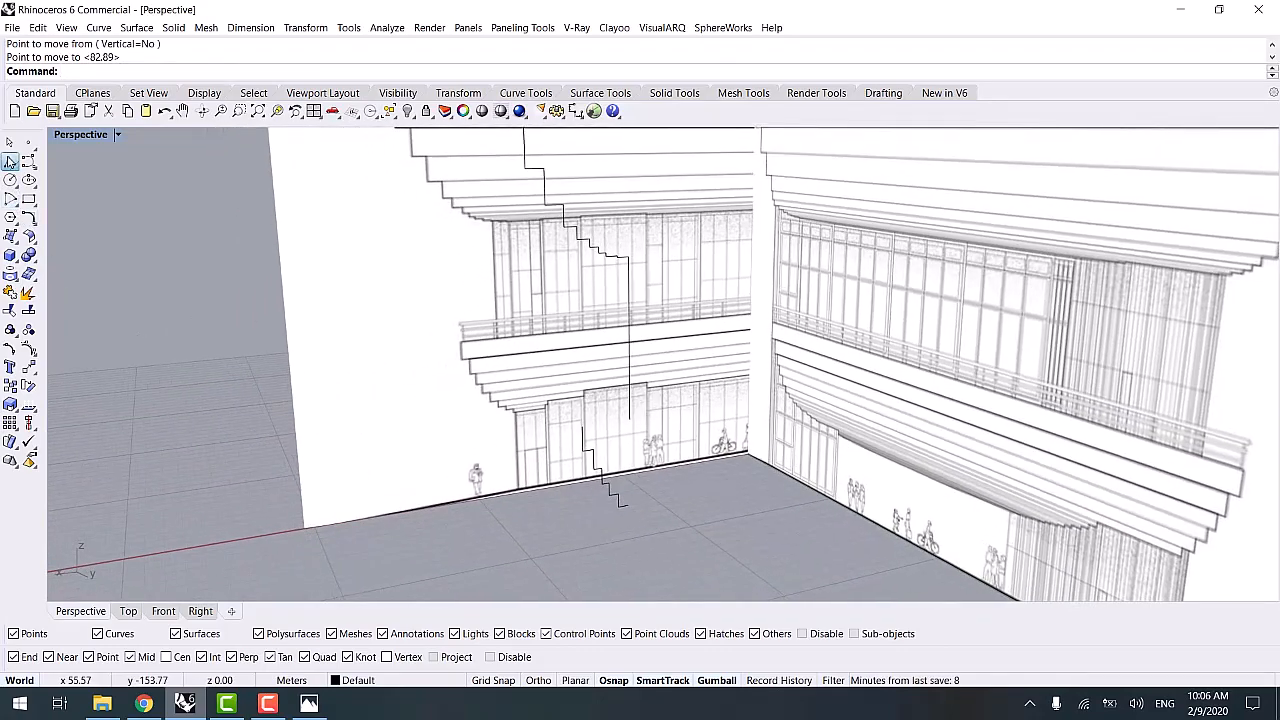
{"action": "left_click", "coordinate": [10, 161]}
{"action": "left_click", "coordinate": [581, 426]}
{"action": "left_click", "coordinate": [629, 418]}
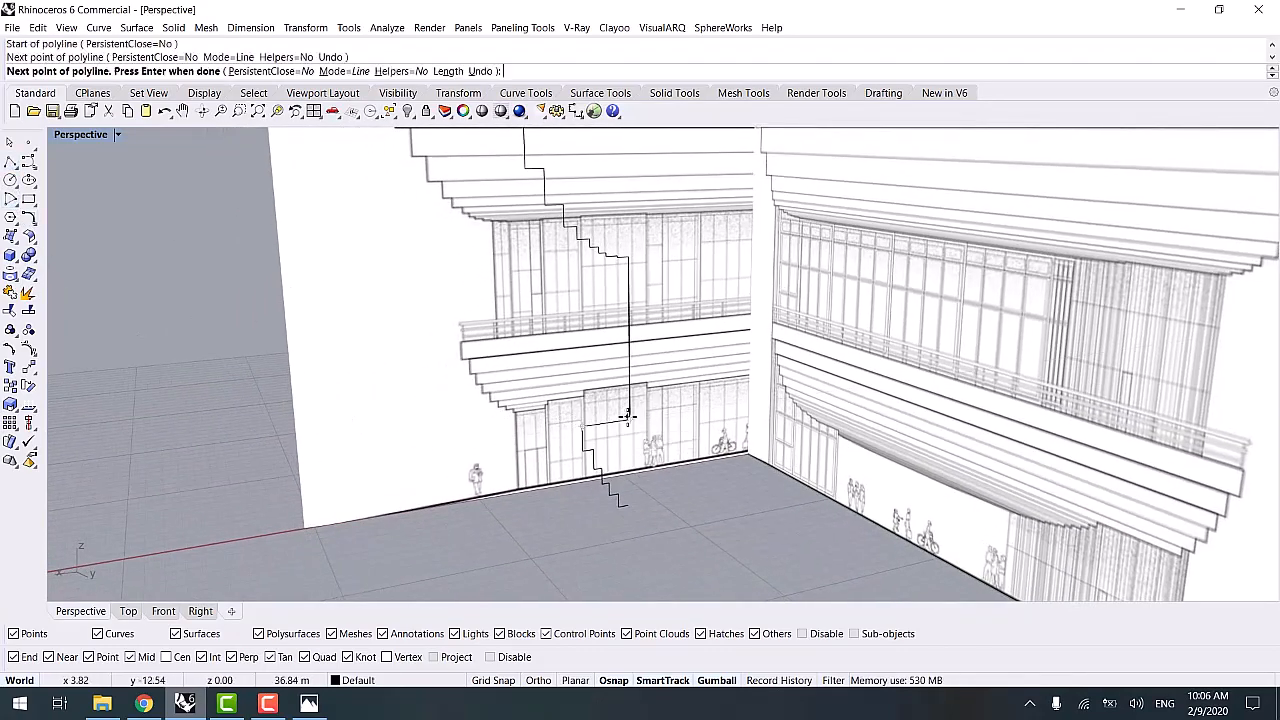
{"action": "right_click", "coordinate": [628, 421]}
{"action": "scroll", "coordinate": [619, 448], "scroll_direction": "down", "scroll_amount": 5}
{"action": "left_click_drag", "start_coordinate": [419, 564], "coordinate": [651, 290]}
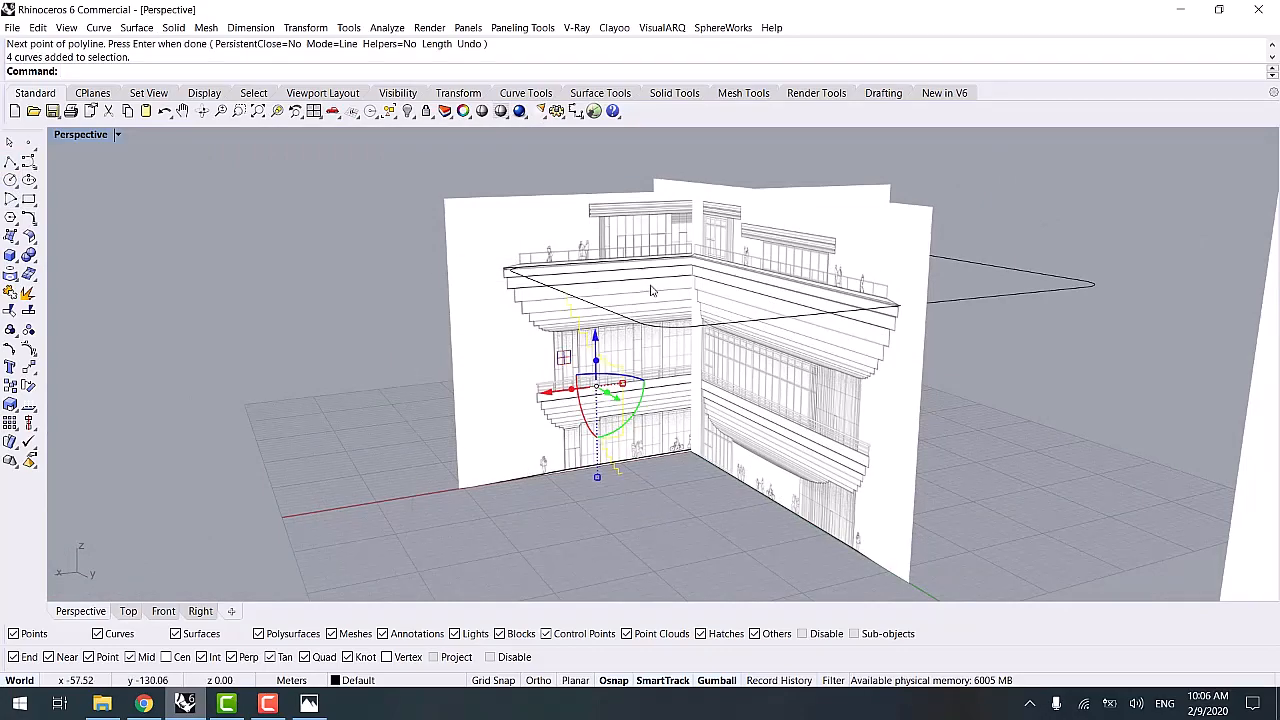
{"action": "key", "text": "Return"}
- Try a one-rail sweep of the joined profile along the rounded rectangle with the Freeform frame style
{"action": "right_click_drag", "start_coordinate": [371, 477], "coordinate": [422, 516]}
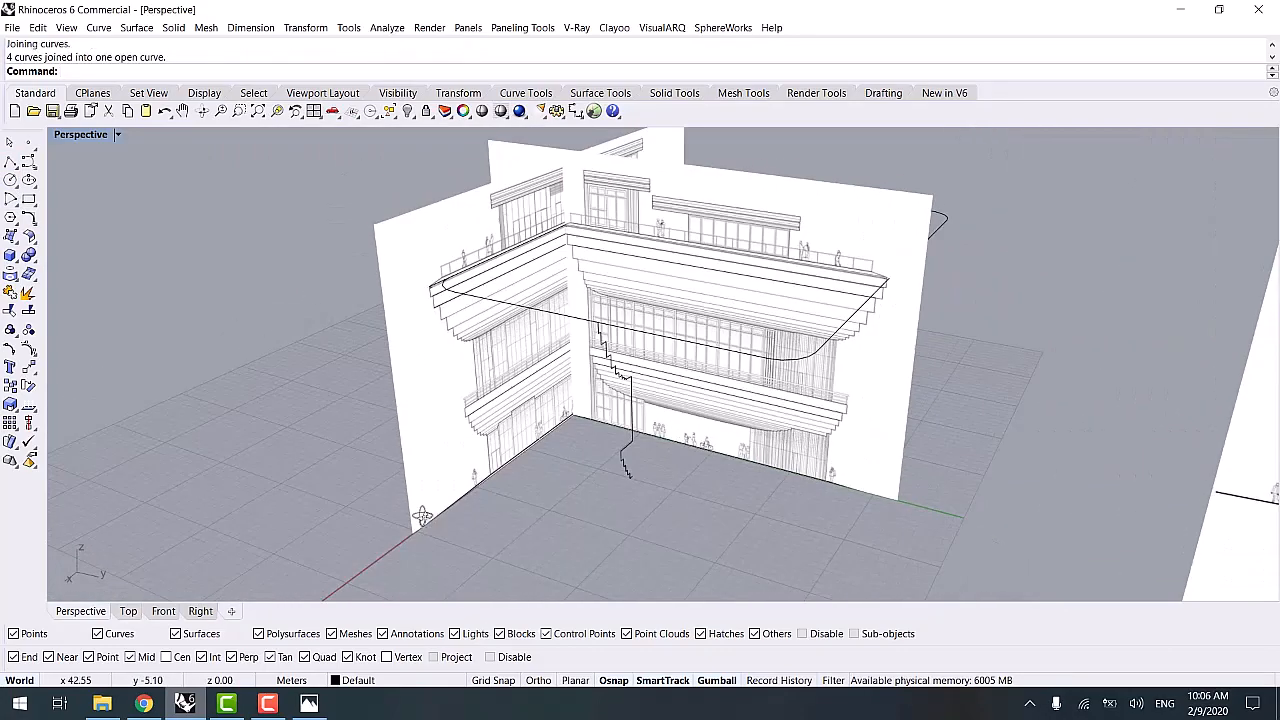
{"action": "key", "text": "Return"}
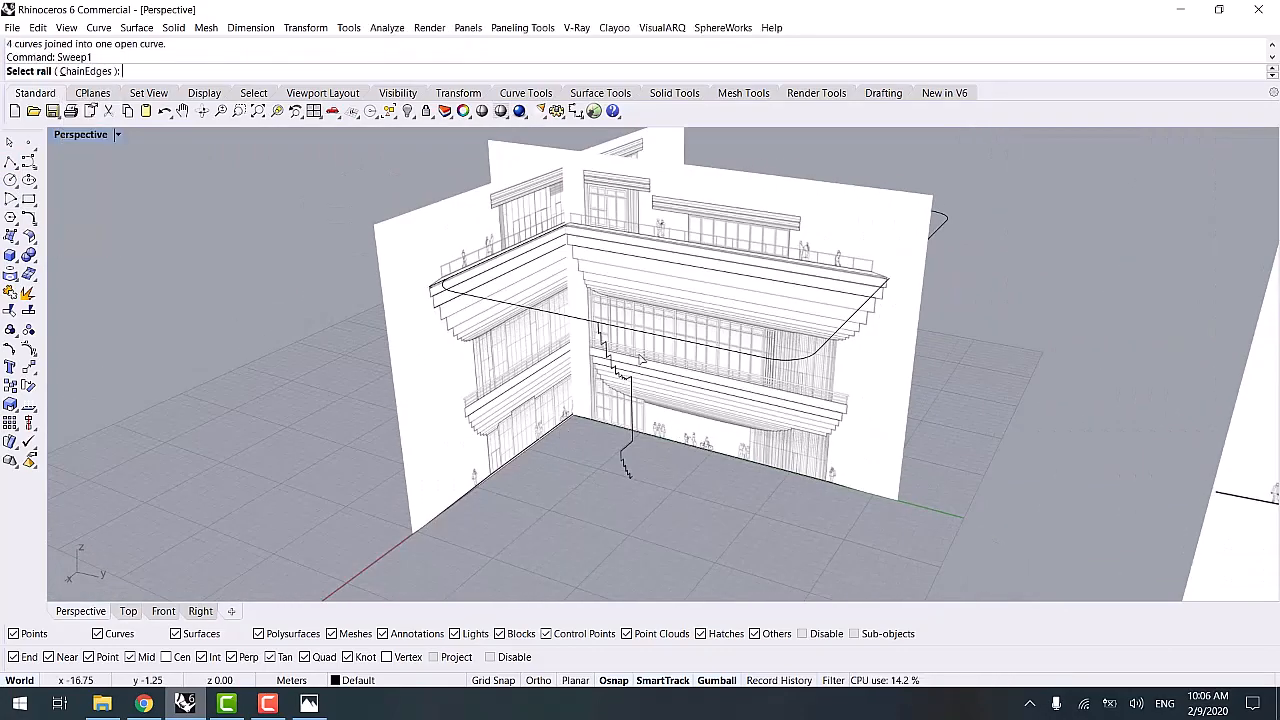
{"action": "left_click", "coordinate": [652, 336]}
{"action": "left_click", "coordinate": [628, 388]}
{"action": "key", "text": "Return"}
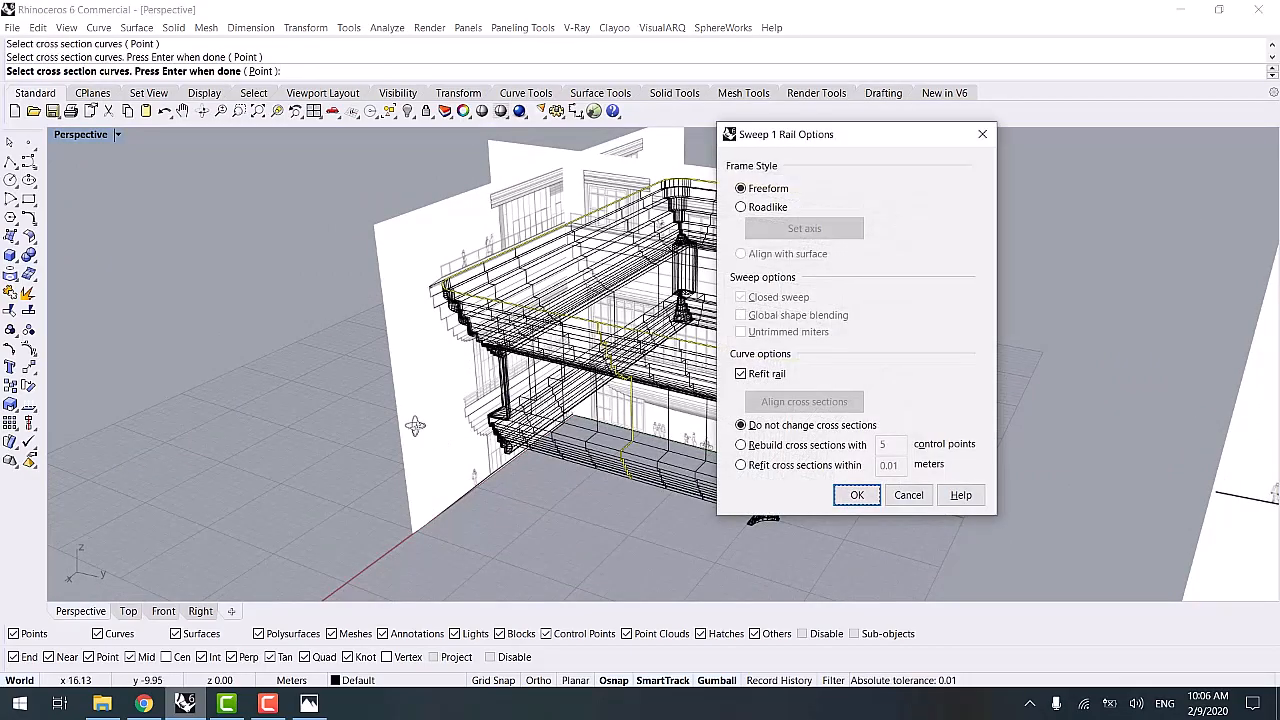
{"action": "right_click_drag", "start_coordinate": [452, 437], "coordinate": [368, 580]}
{"action": "key", "text": "Return"}
{"action": "mouse_move", "coordinate": [297, 518]}
{"action": "right_mouse_down"}
{"action": "mouse_move", "coordinate": [376, 490]}
{"action": "mouse_move", "coordinate": [645, 451]}
{"action": "mouse_move", "coordinate": [793, 452]}
{"action": "mouse_move", "coordinate": [905, 434]}
{"action": "mouse_move", "coordinate": [908, 421]}
{"action": "mouse_move", "coordinate": [660, 365]}
{"action": "mouse_move", "coordinate": [669, 426]}
{"action": "mouse_move", "coordinate": [588, 451]}
{"action": "right_mouse_up"}
- Inspect the swept slab surfaces and undo the one-rail sweep
{"action": "key", "text": "ctrl+alt+s"}
{"action": "scroll", "coordinate": [914, 471], "scroll_direction": "up", "scroll_amount": 6}
{"action": "scroll", "coordinate": [683, 363], "scroll_direction": "down", "scroll_amount": 8}
{"action": "key", "text": "ctrl+z"}
{"action": "scroll", "coordinate": [680, 365], "scroll_direction": "down", "scroll_amount": 8}
{"action": "scroll", "coordinate": [588, 451], "scroll_direction": "up", "scroll_amount": 6}
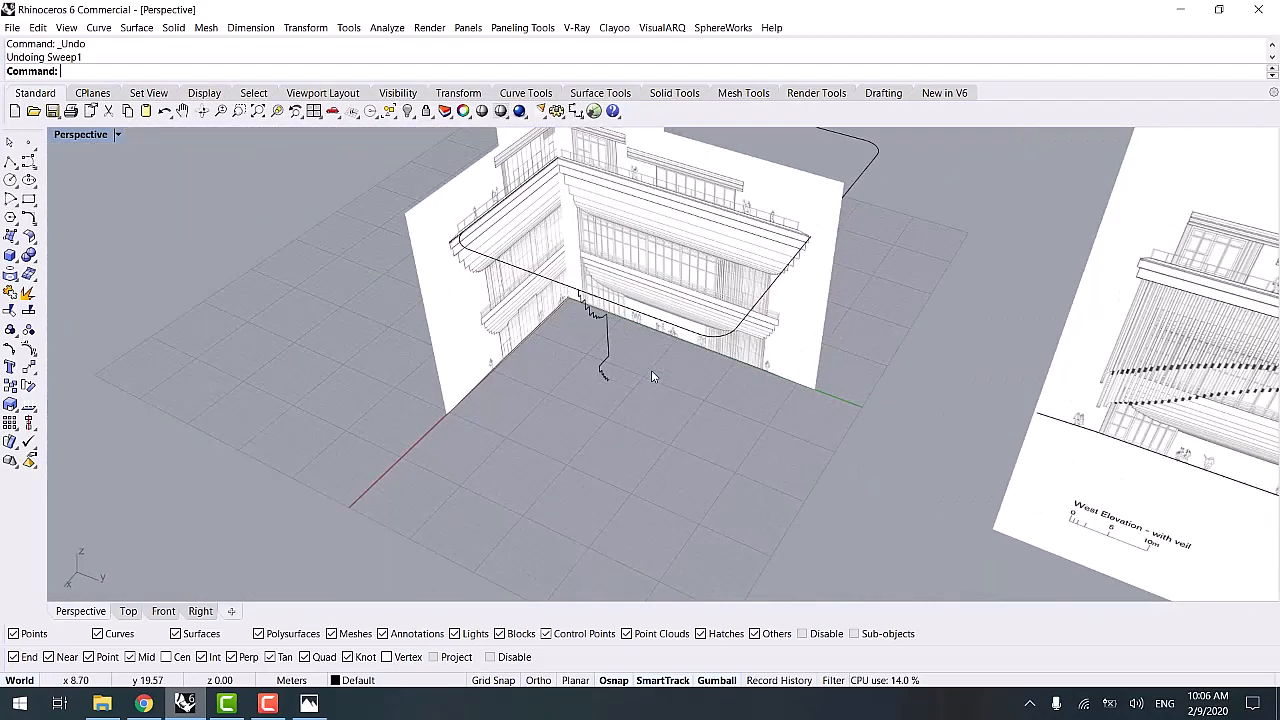
- Create the area centroid point of the rounded rectangle
{"action": "key", "text": "Return"}
{"action": "left_click", "coordinate": [646, 407]}
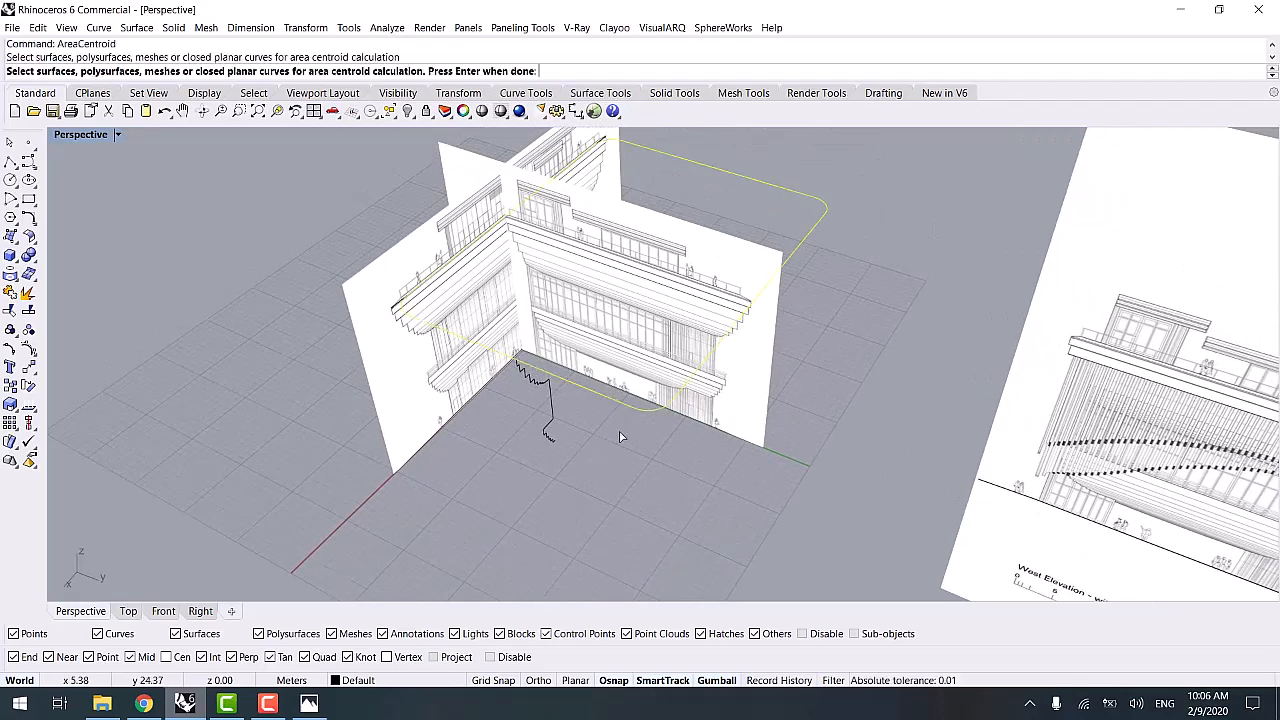
{"action": "right_click_drag", "start_coordinate": [640, 355], "coordinate": [636, 270]}
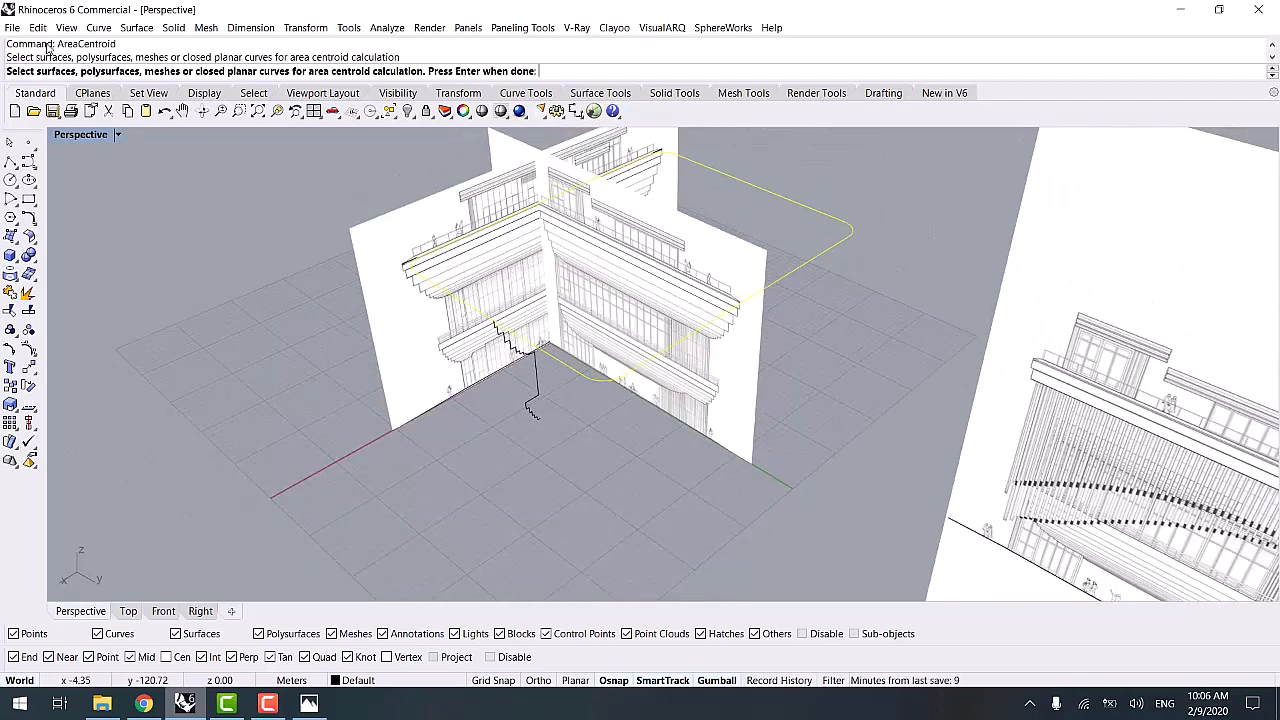
{"action": "key", "text": "Return"}
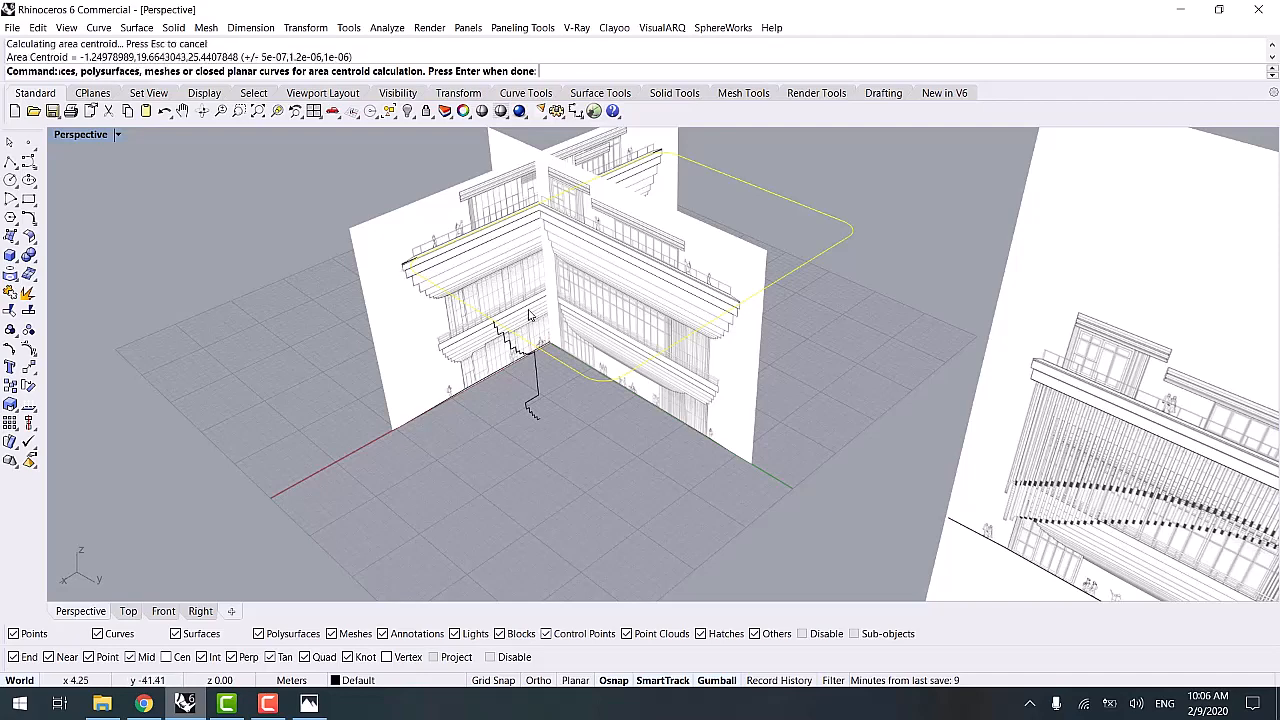
{"action": "right_click_drag", "start_coordinate": [640, 440], "coordinate": [645, 385]}
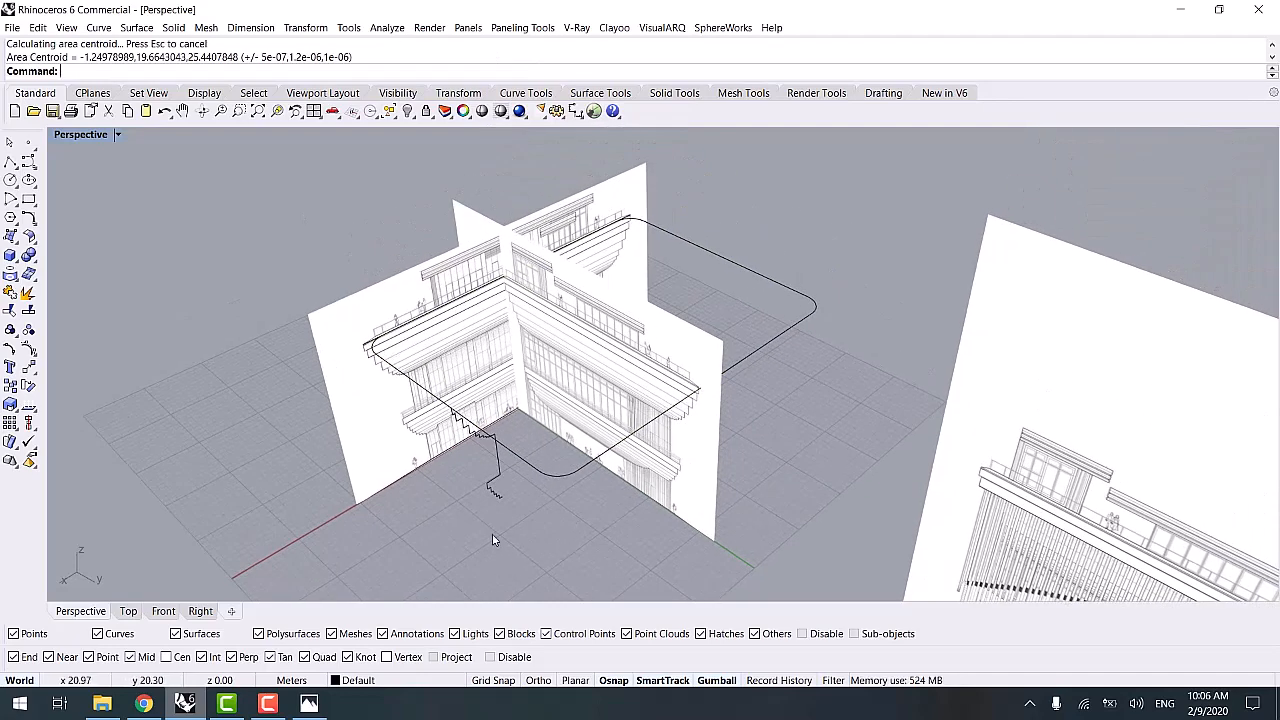
- Rail-revolve the joined slab profile along the rounded rectangle about a vertical axis through the area centroid point
{"action": "type", "text": "RailRevolve"}
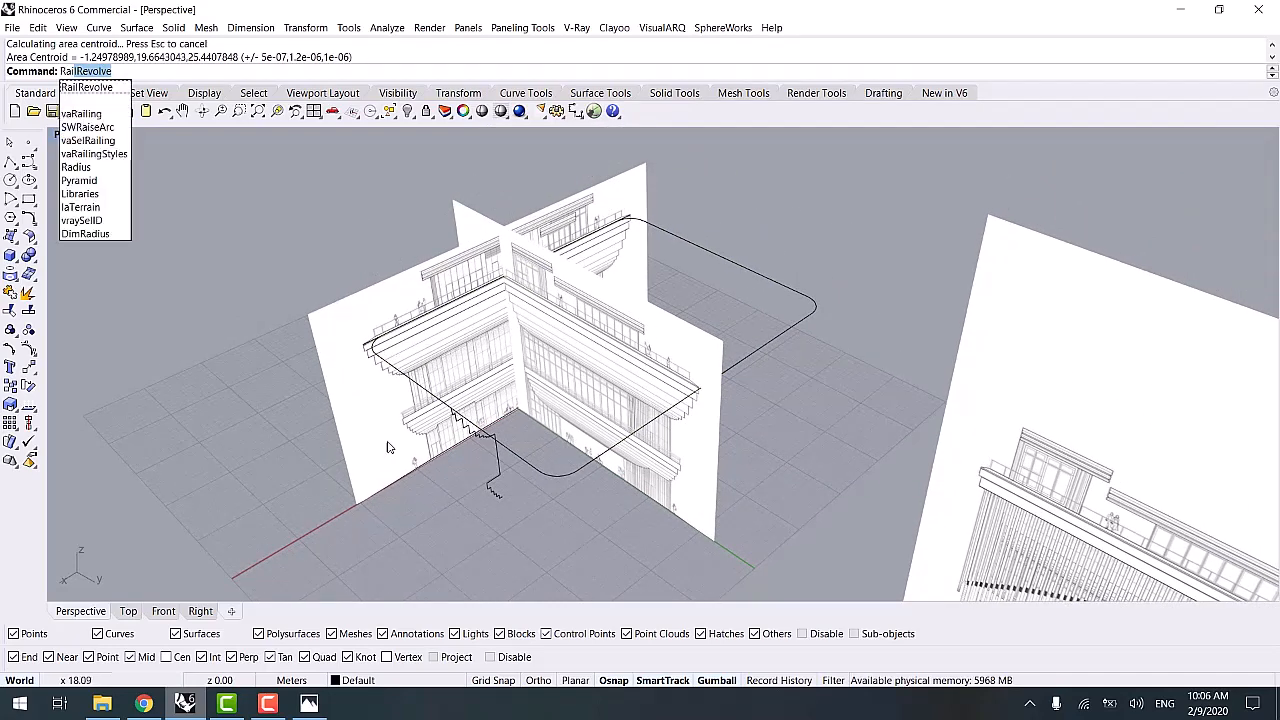
{"action": "key", "text": "Return"}
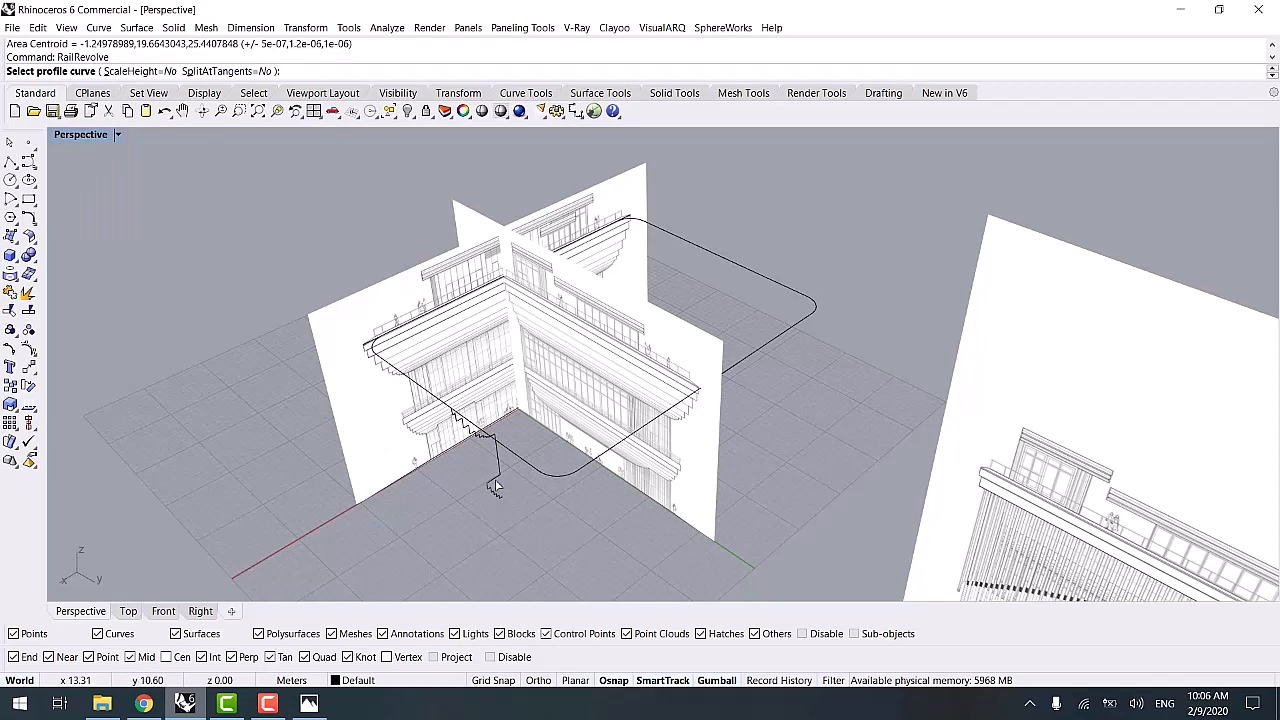
{"action": "left_click", "coordinate": [494, 484]}
{"action": "scroll", "coordinate": [565, 487], "scroll_direction": "up", "scroll_amount": 3}
{"action": "left_click", "coordinate": [575, 478]}
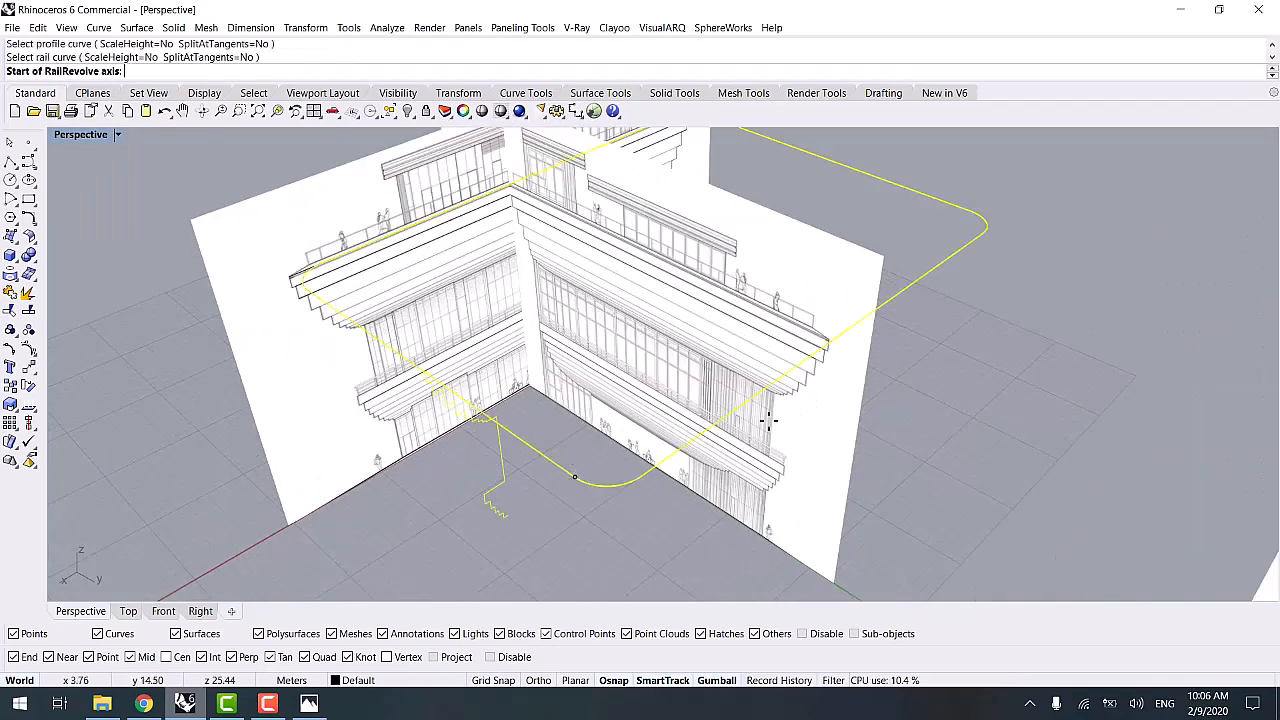
{"action": "right_click_drag", "start_coordinate": [766, 423], "coordinate": [665, 312]}
{"action": "left_click", "coordinate": [692, 269]}
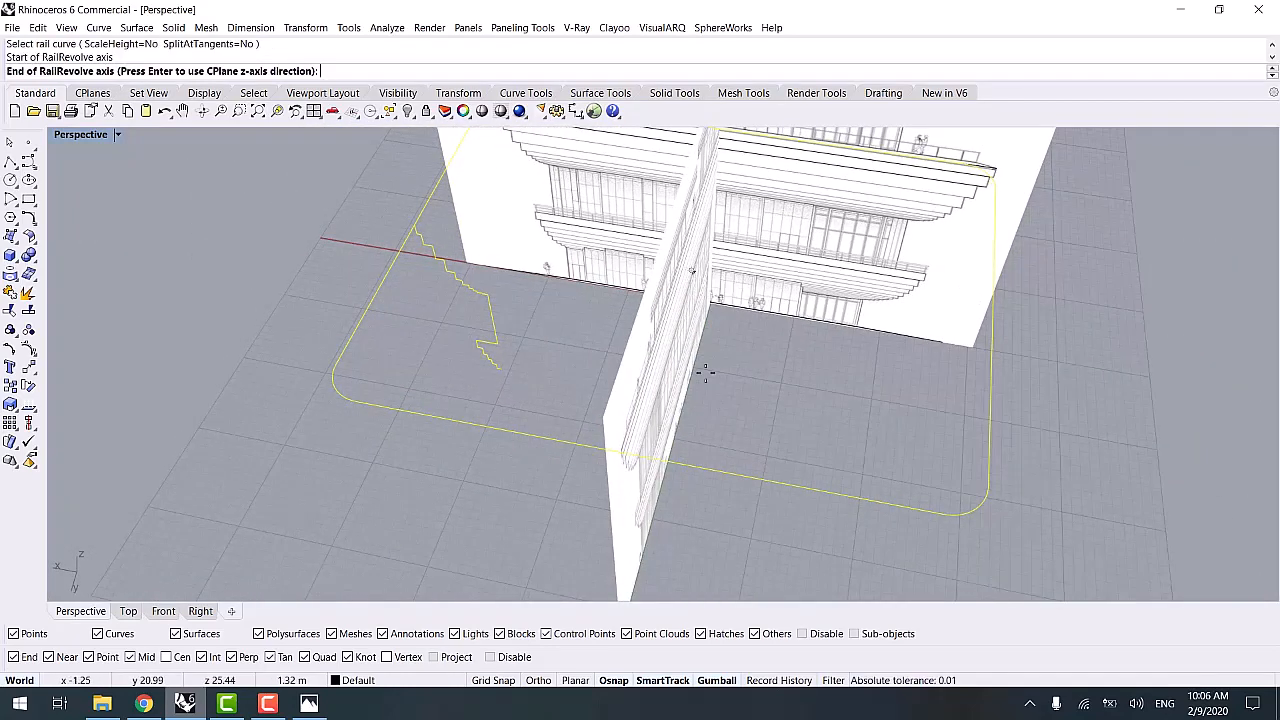
{"action": "left_click", "coordinate": [692, 271], "text": "ctrl"}
{"action": "left_click", "coordinate": [771, 411]}
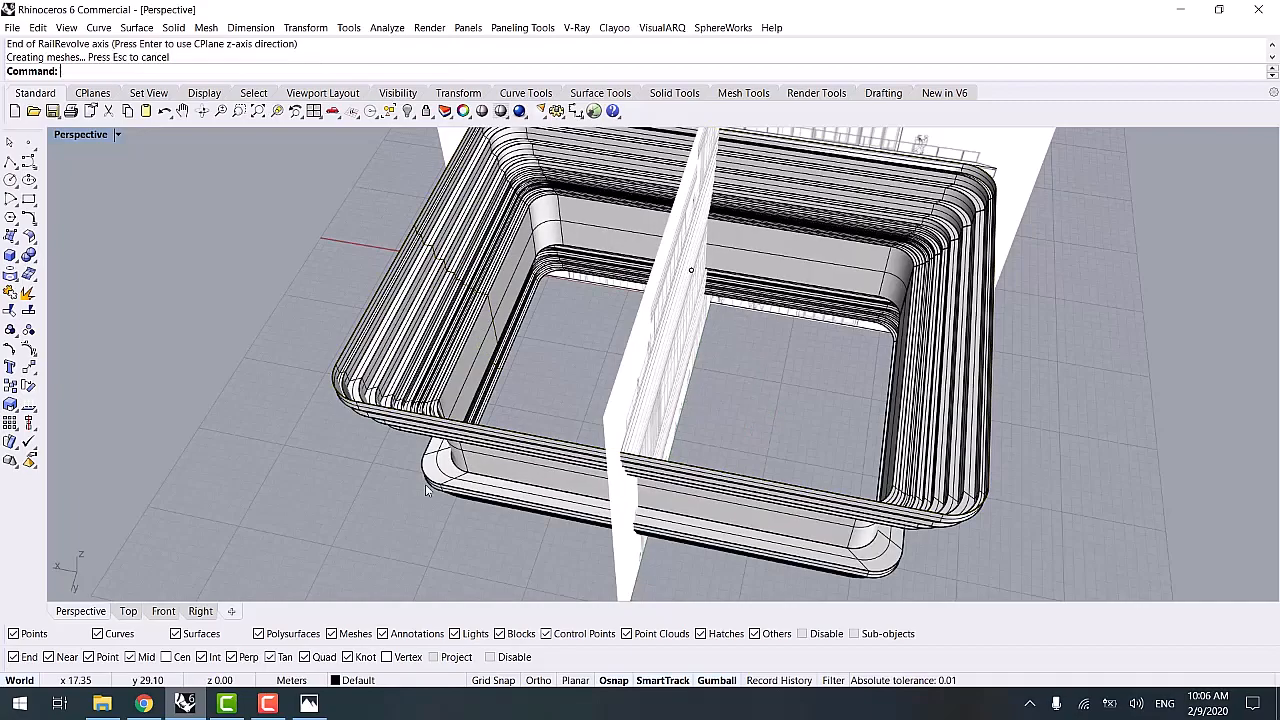
- Cap the revolved polysurface's planar openings and view the solid in Rendered display mode
{"action": "right_click_drag", "start_coordinate": [458, 466], "coordinate": [549, 382]}
{"action": "key", "text": "ctrl+alt+r"}
{"action": "left_click", "coordinate": [411, 300]}
{"action": "key", "text": "Return"}
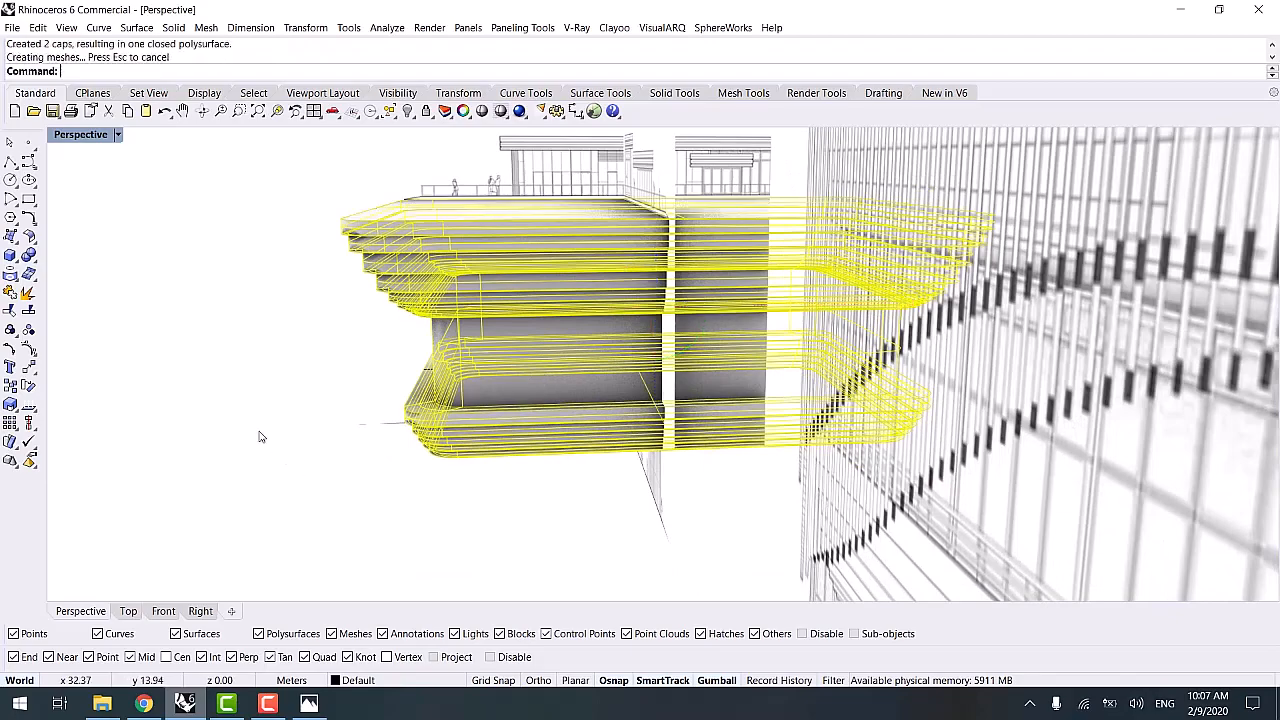
{"action": "right_click_drag", "start_coordinate": [257, 434], "coordinate": [614, 353]}
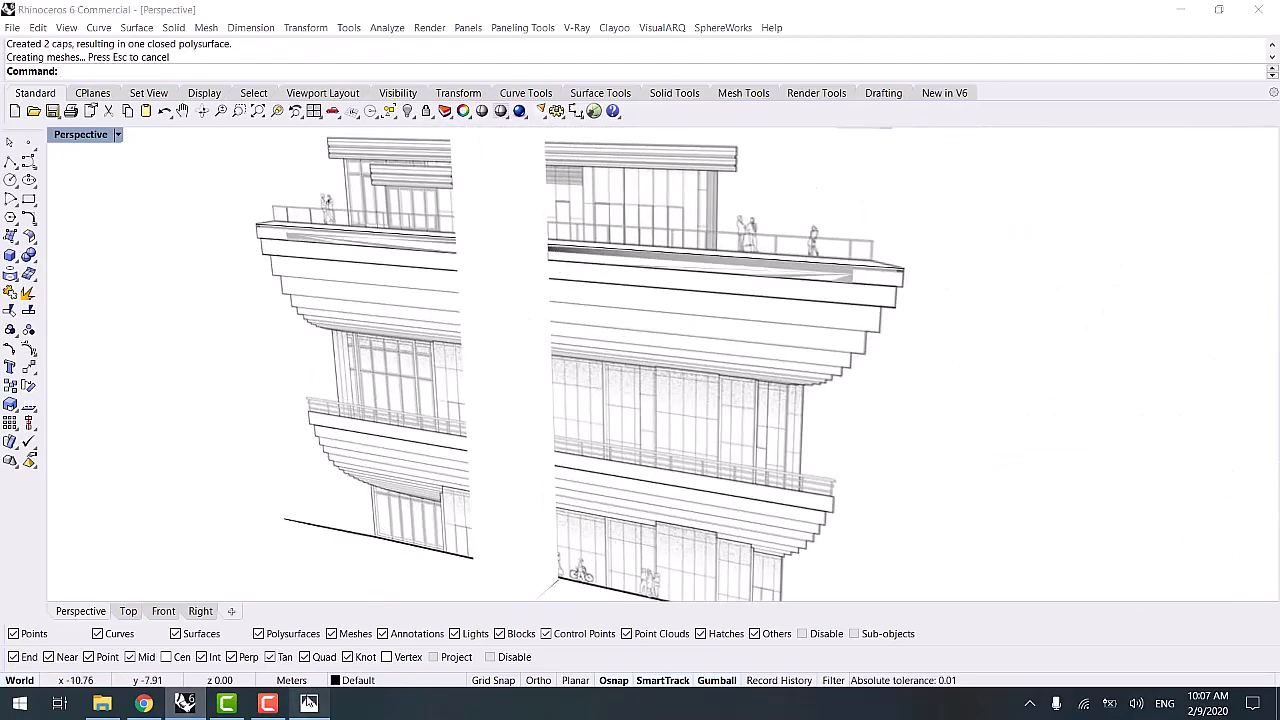
- Switch to the Photos app and examine the Bund Finance Centre reference photos for the stepped slabs and rooftop volume
{"action": "left_click", "coordinate": [309, 703]}
{"action": "scroll", "coordinate": [618, 528], "scroll_direction": "up", "scroll_amount": 4}
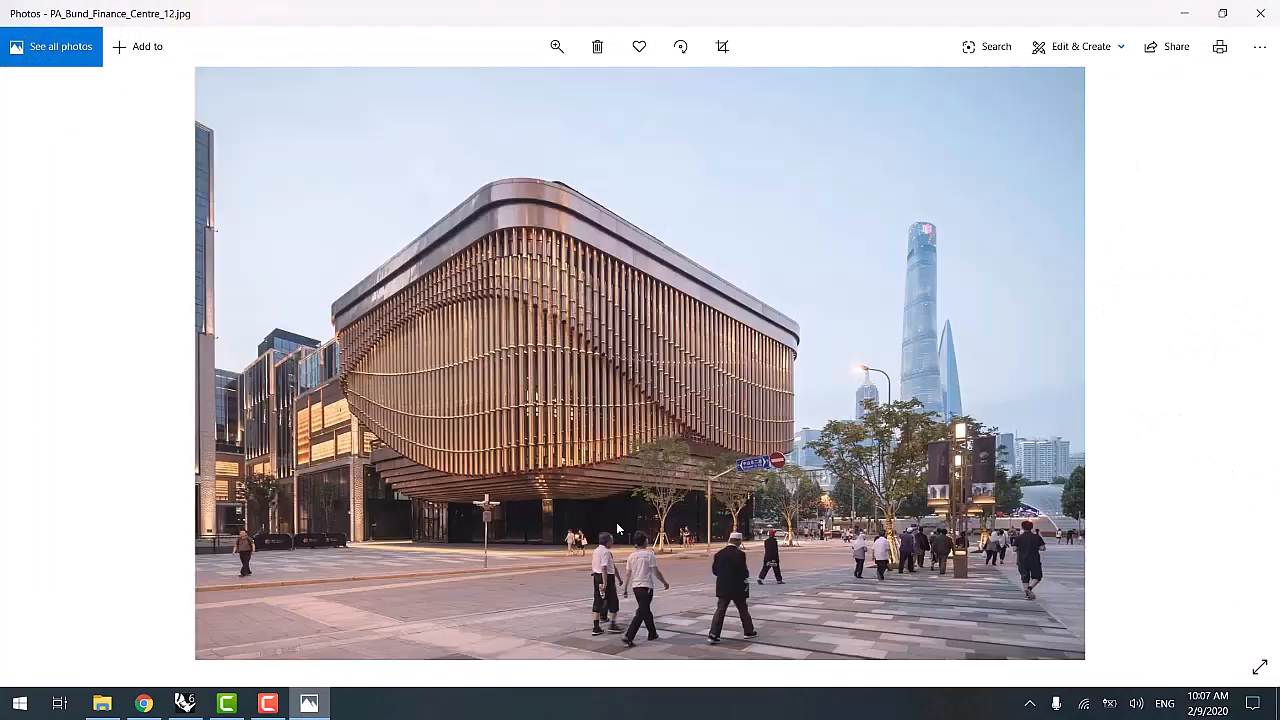
{"action": "scroll", "coordinate": [621, 522], "scroll_direction": "down", "scroll_amount": 1}
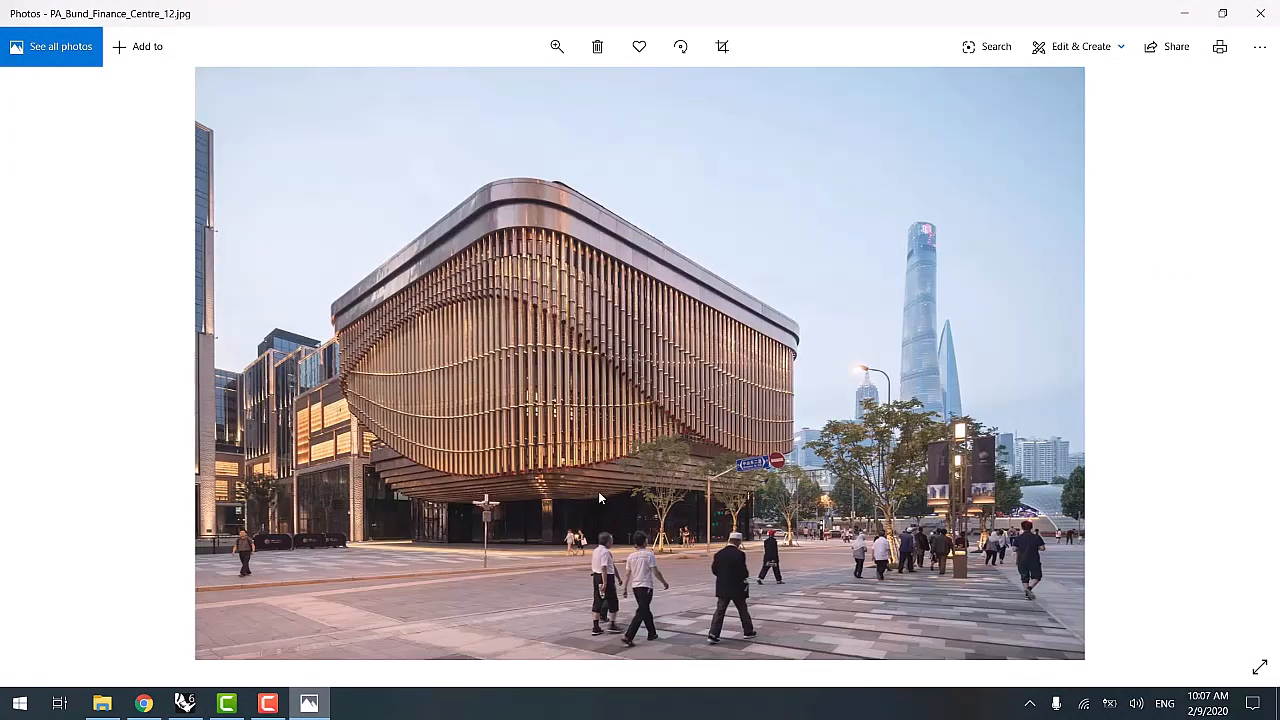
{"action": "scroll", "coordinate": [590, 525], "scroll_direction": "up", "scroll_amount": 1}
{"action": "scroll", "coordinate": [502, 503], "scroll_direction": "up", "scroll_amount": 1}
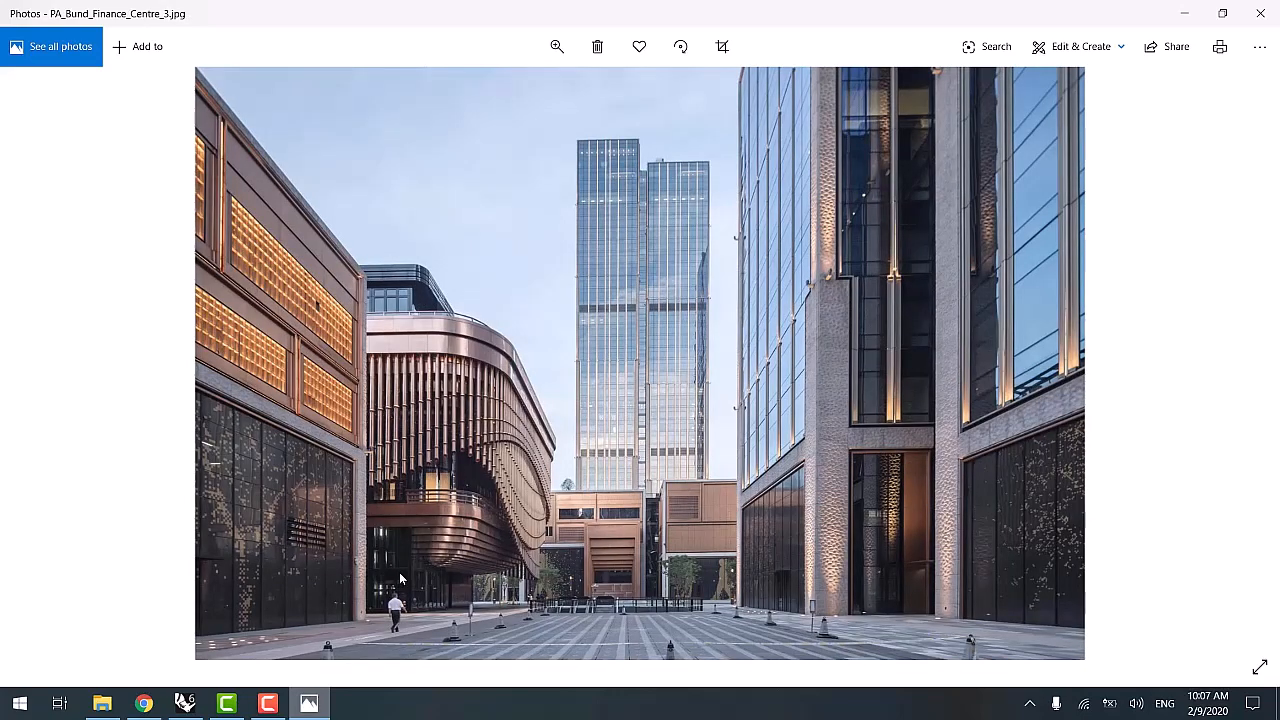
{"action": "scroll", "coordinate": [400, 578], "scroll_direction": "up", "scroll_amount": 1}
{"action": "scroll", "coordinate": [400, 578], "scroll_direction": "down", "scroll_amount": 1}
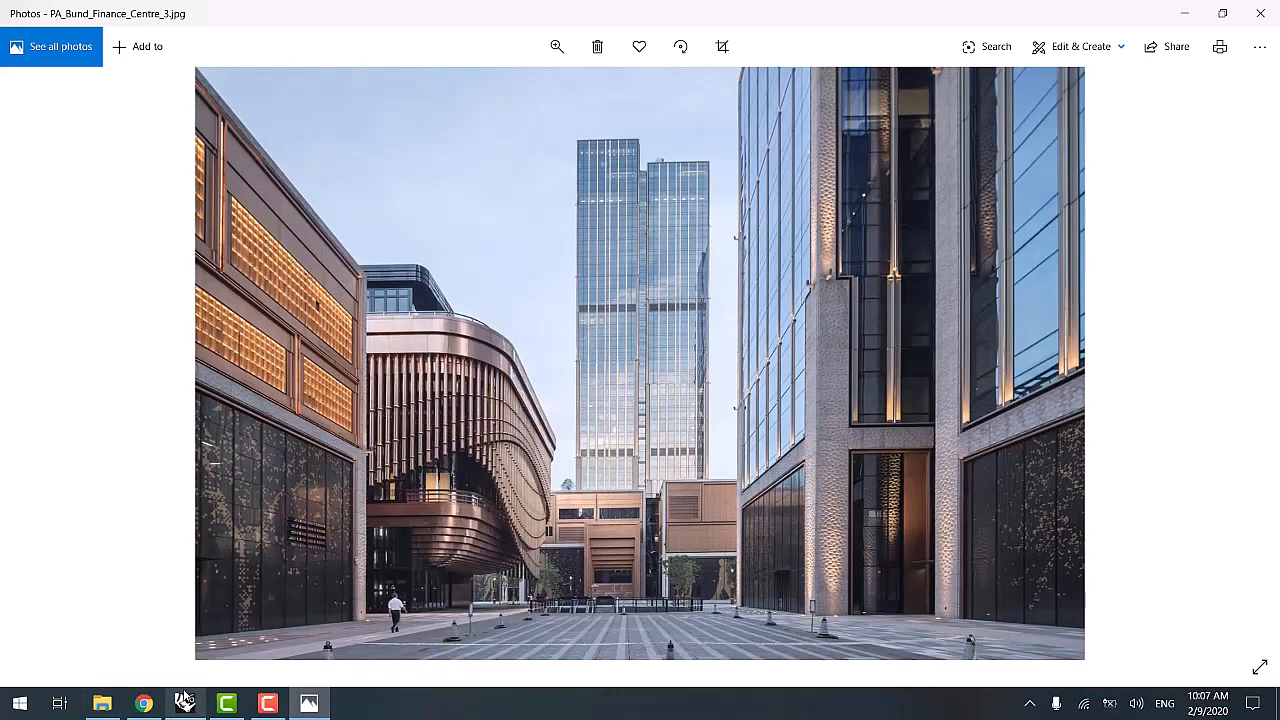
{"action": "left_click", "coordinate": [145, 704]}
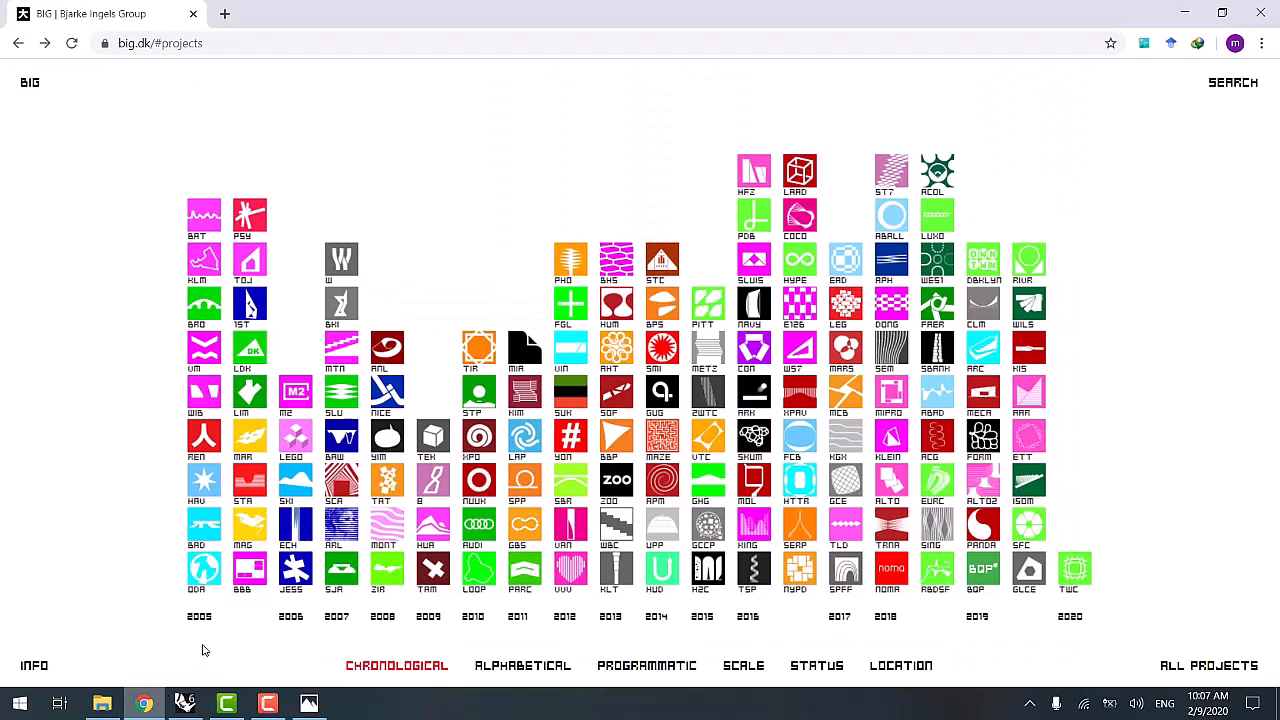
- Back in Rhino's Front view, begin a polyline up the rooftop pavilion's right wall from the slab top and out along the roof underside
{"action": "left_click", "coordinate": [185, 704]}
{"action": "scroll", "coordinate": [237, 565], "scroll_direction": "down", "scroll_amount": 2}
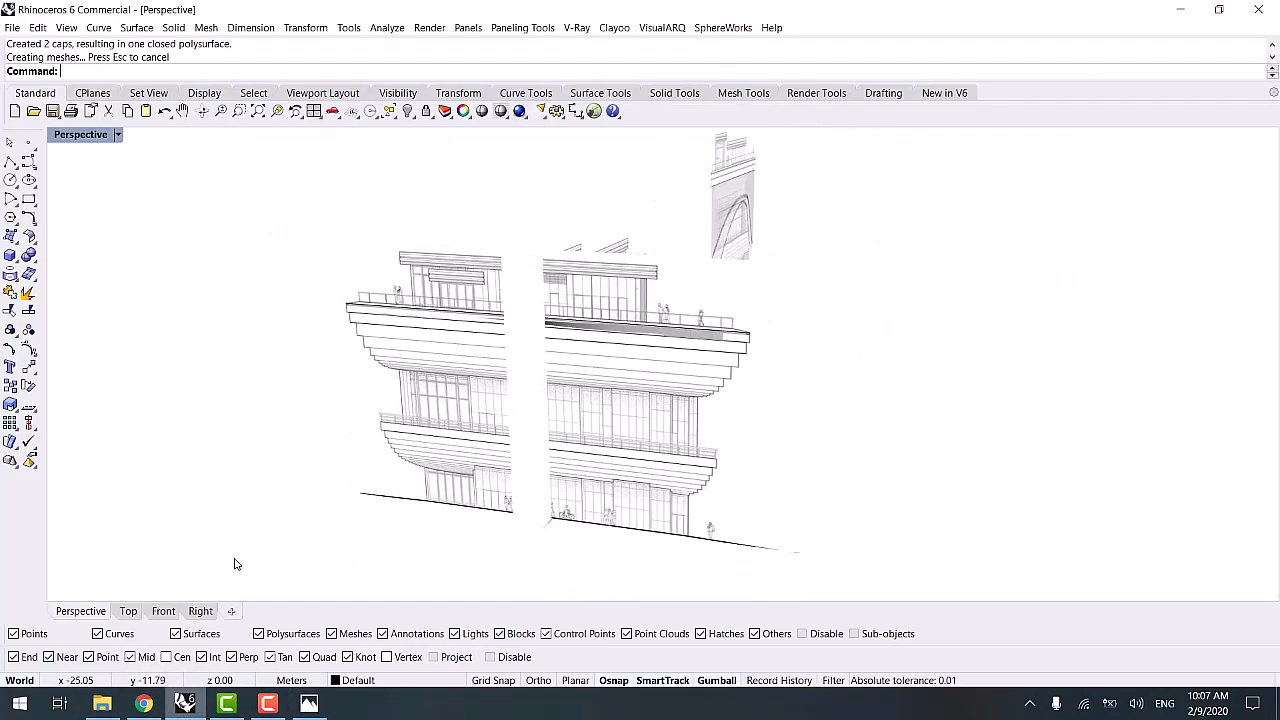
{"action": "left_click", "coordinate": [165, 612]}
{"action": "scroll", "coordinate": [411, 377], "scroll_direction": "down", "scroll_amount": 4}
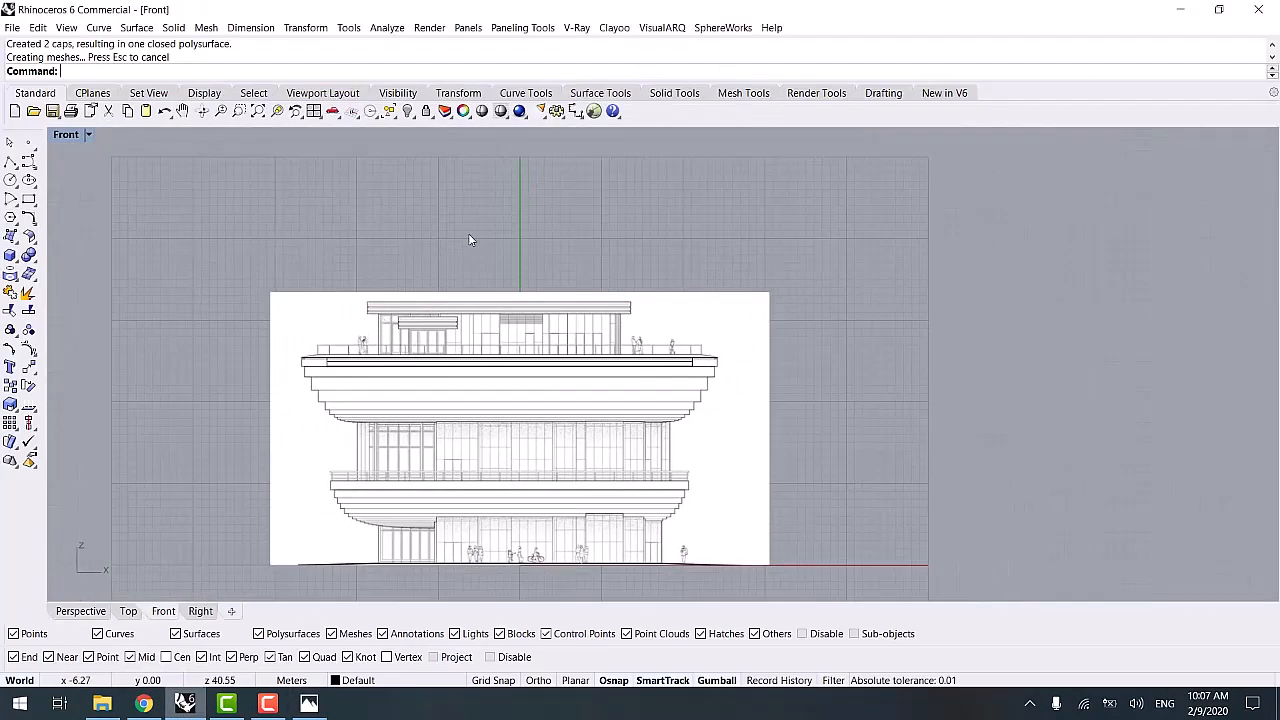
{"action": "scroll", "coordinate": [393, 328], "scroll_direction": "up", "scroll_amount": 1}
{"action": "right_click_drag", "start_coordinate": [393, 328], "coordinate": [326, 310]}
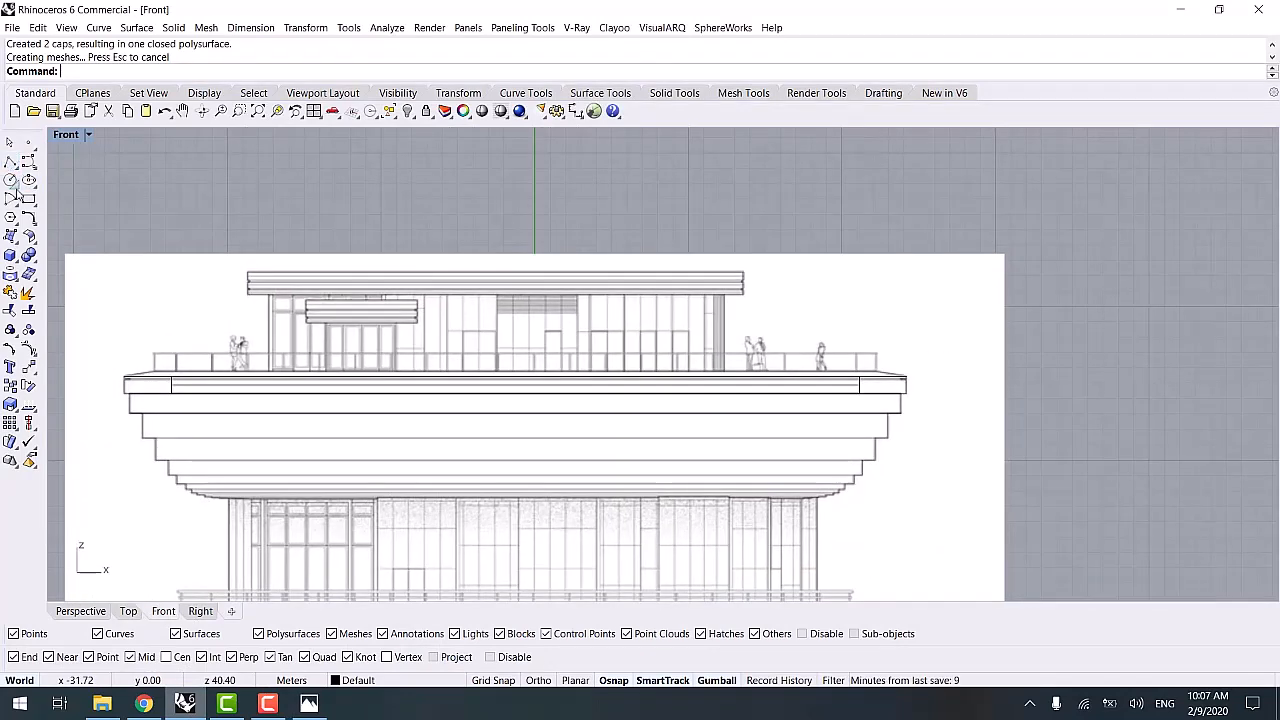
{"action": "left_click", "coordinate": [10, 162]}
{"action": "scroll", "coordinate": [748, 363], "scroll_direction": "up", "scroll_amount": 4}
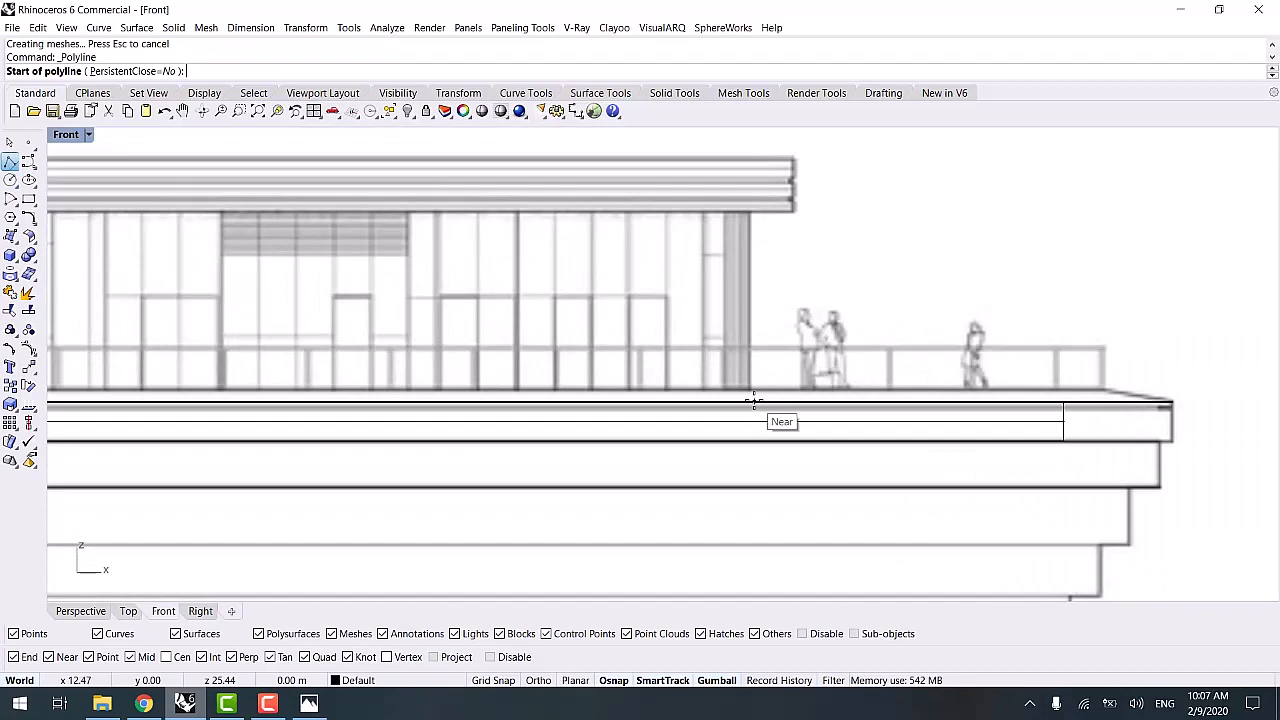
{"action": "left_click", "coordinate": [752, 401]}
{"action": "left_click", "coordinate": [752, 213]}
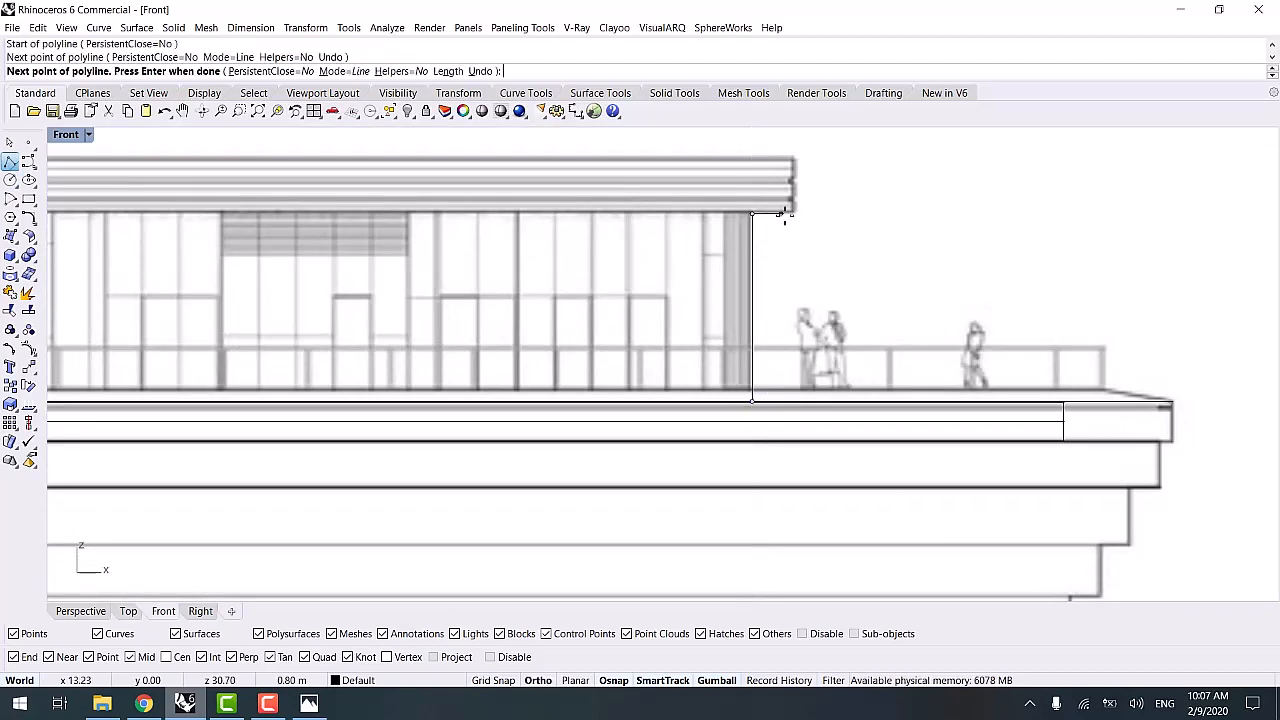
{"action": "left_click", "coordinate": [796, 213]}
- Continue the polyline up the grooved roof edge to the roof's top line and finish the curve
{"action": "scroll", "coordinate": [797, 208], "scroll_direction": "up", "scroll_amount": 3}
{"action": "left_click", "coordinate": [797, 200]}
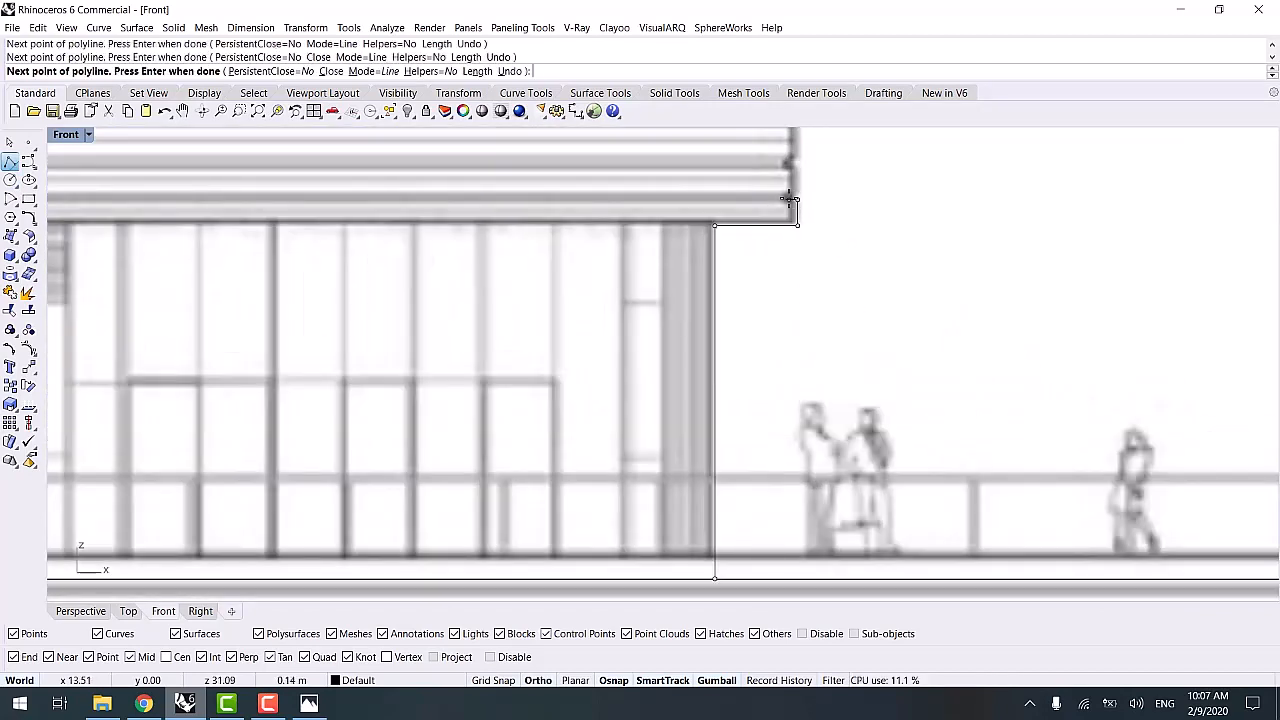
{"action": "right_click_drag", "start_coordinate": [792, 157], "coordinate": [794, 238]}
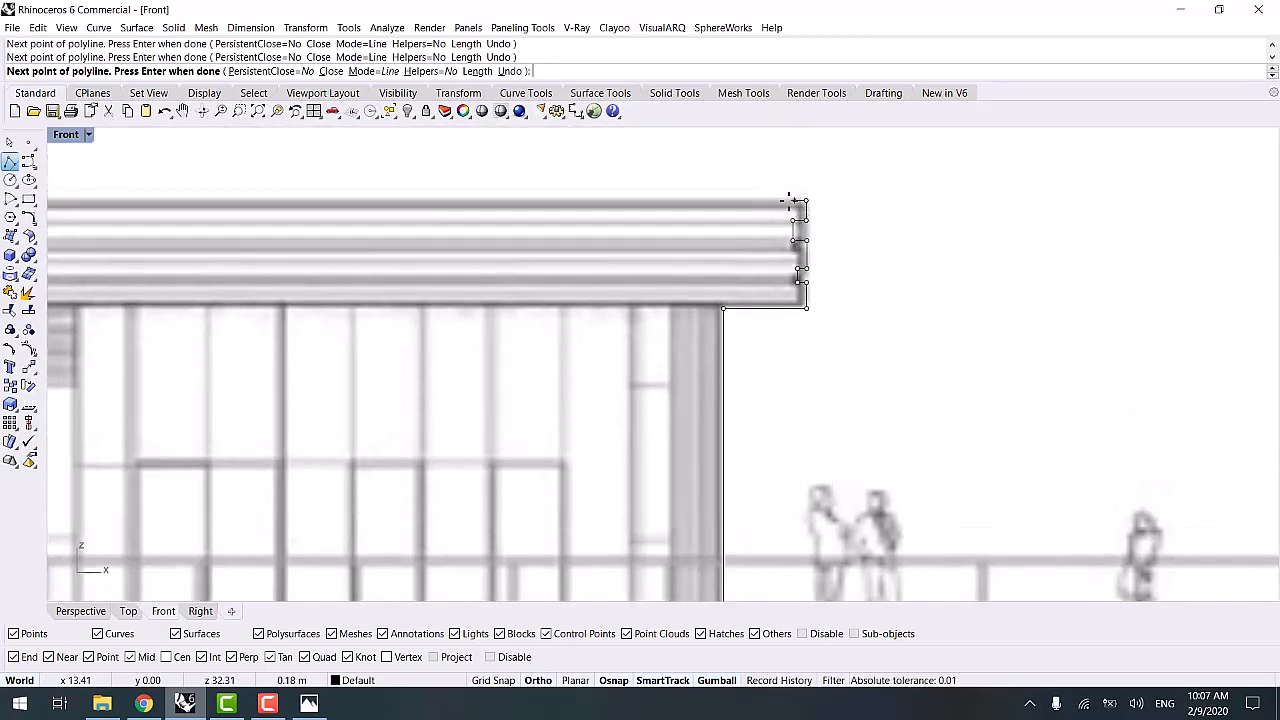
{"action": "key", "text": "Return"}
{"action": "scroll", "coordinate": [788, 215], "scroll_direction": "down", "scroll_amount": 4}
{"action": "right_click", "coordinate": [786, 210]}
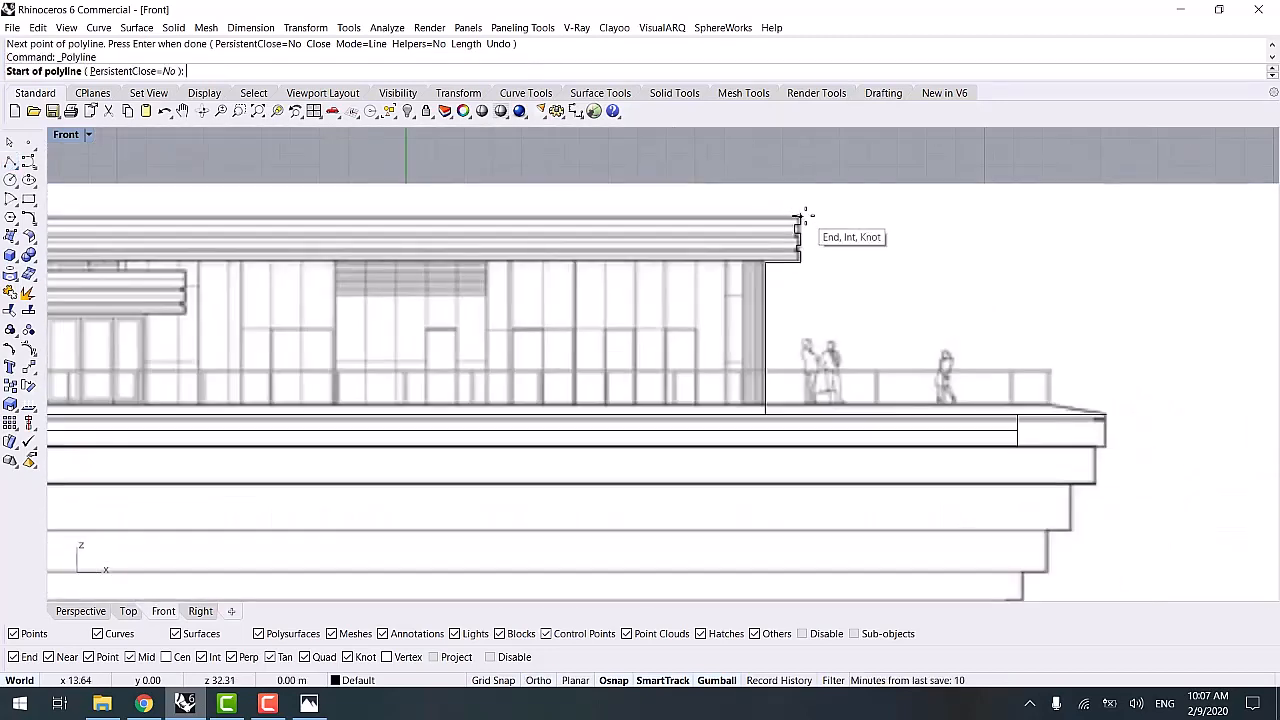
{"action": "scroll", "coordinate": [799, 218], "scroll_direction": "up", "scroll_amount": 3}
{"action": "key", "text": "Escape"}
- Delete the surplus end point of the traced pavilion profile at the roof's top edge
{"action": "left_click", "coordinate": [795, 217]}
{"action": "right_click", "coordinate": [795, 217]}
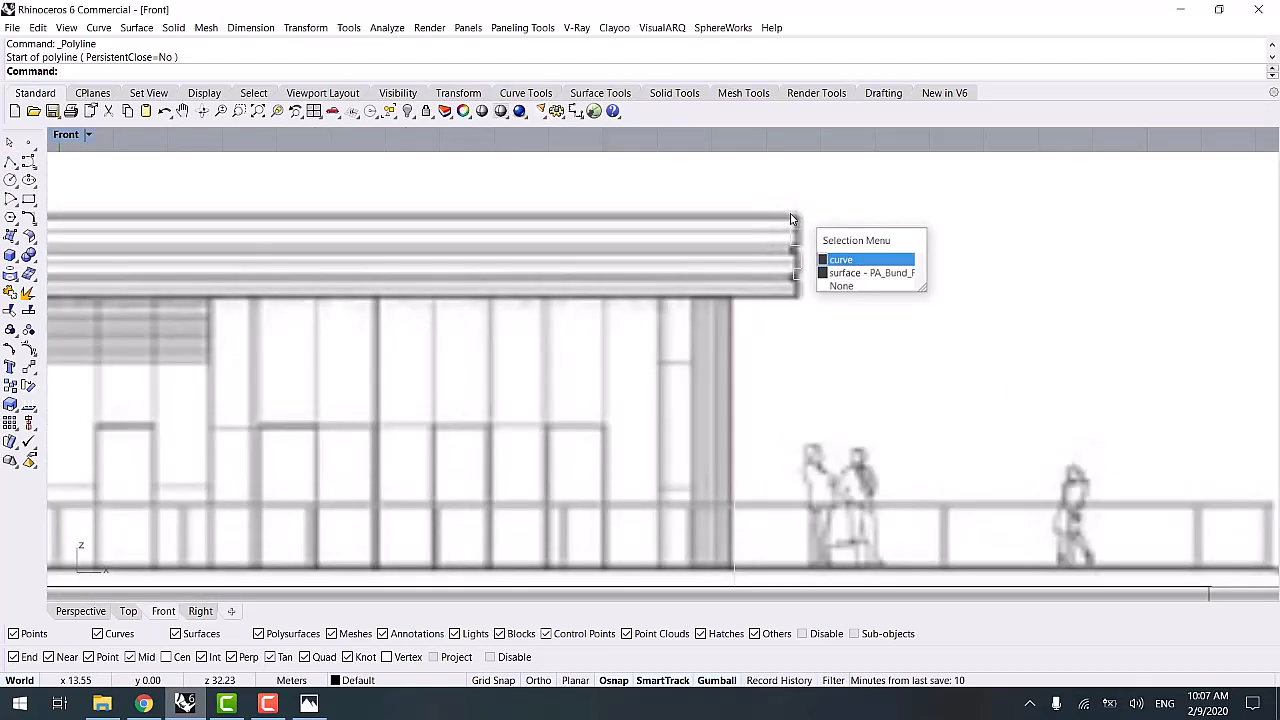
{"action": "scroll", "coordinate": [788, 211], "scroll_direction": "up", "scroll_amount": 5}
{"action": "left_click", "coordinate": [779, 216]}
{"action": "key", "text": "Delete"}
{"action": "scroll", "coordinate": [686, 266], "scroll_direction": "down", "scroll_amount": 5}
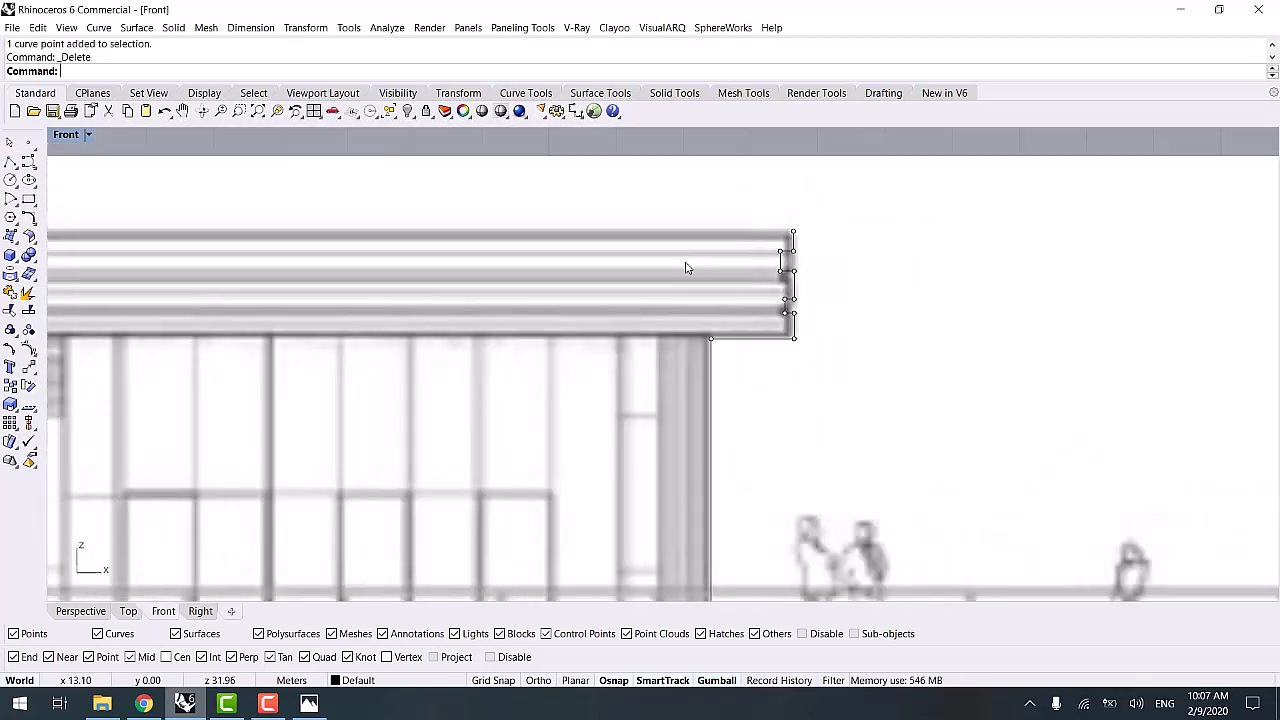
- Draw a horizontal polyline from the profile's top end along the pavilion roof's top edge to the roof's opposite end
{"action": "left_click", "coordinate": [9, 162]}
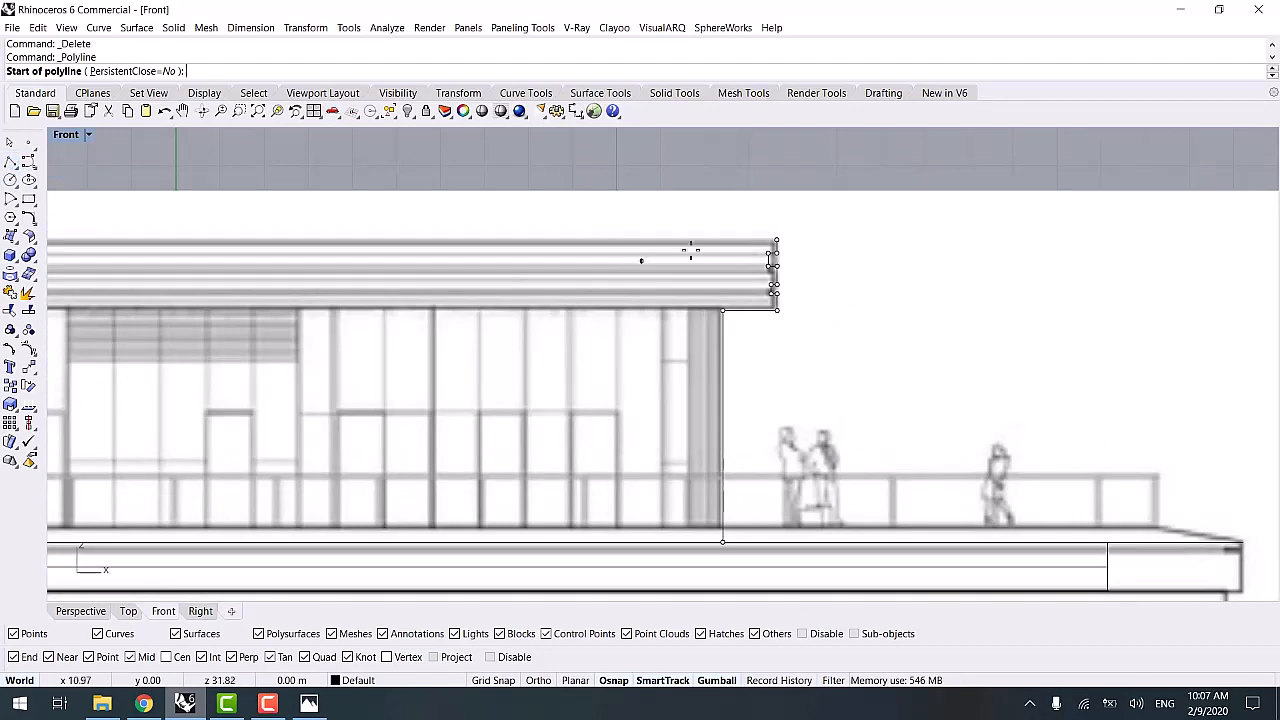
{"action": "left_click", "coordinate": [777, 240]}
{"action": "scroll", "coordinate": [652, 275], "scroll_direction": "down", "scroll_amount": 4}
{"action": "right_click_drag", "start_coordinate": [652, 275], "coordinate": [1072, 289]}
{"action": "scroll", "coordinate": [328, 280], "scroll_direction": "up", "scroll_amount": 6}
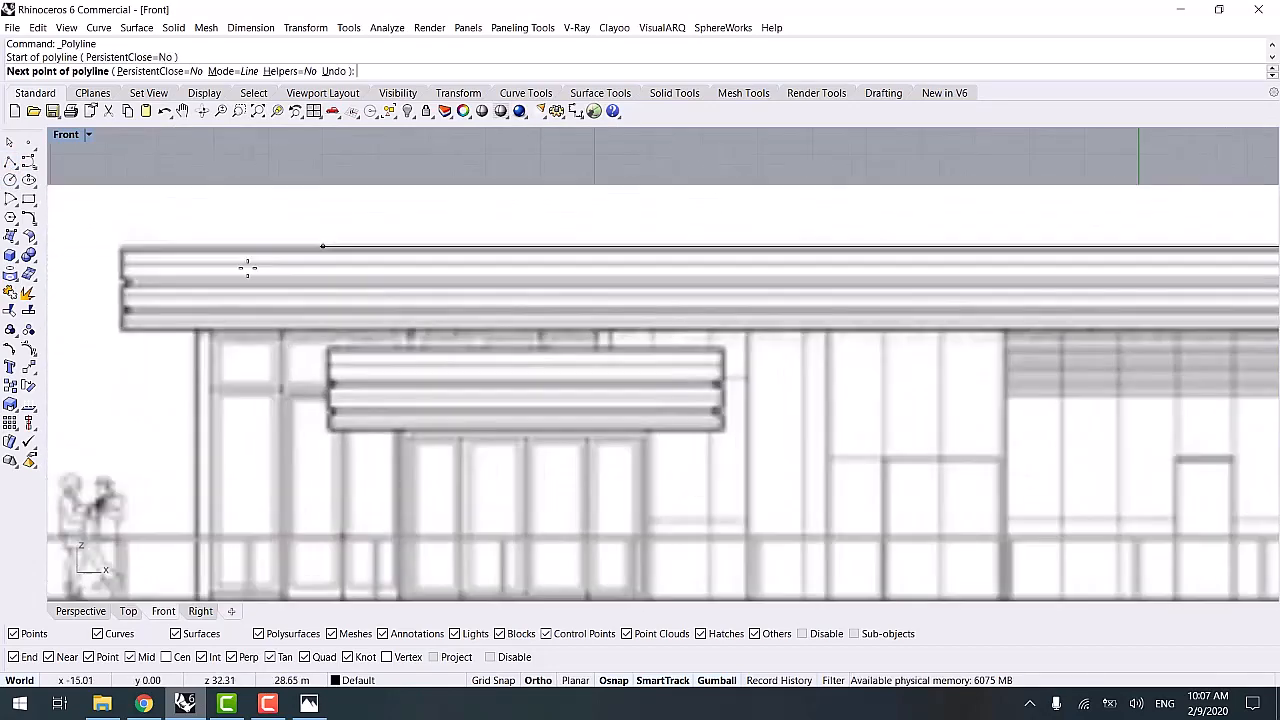
{"action": "scroll", "coordinate": [247, 268], "scroll_direction": "up", "scroll_amount": 2}
{"action": "left_click", "coordinate": [72, 237]}
{"action": "key", "text": "Return"}
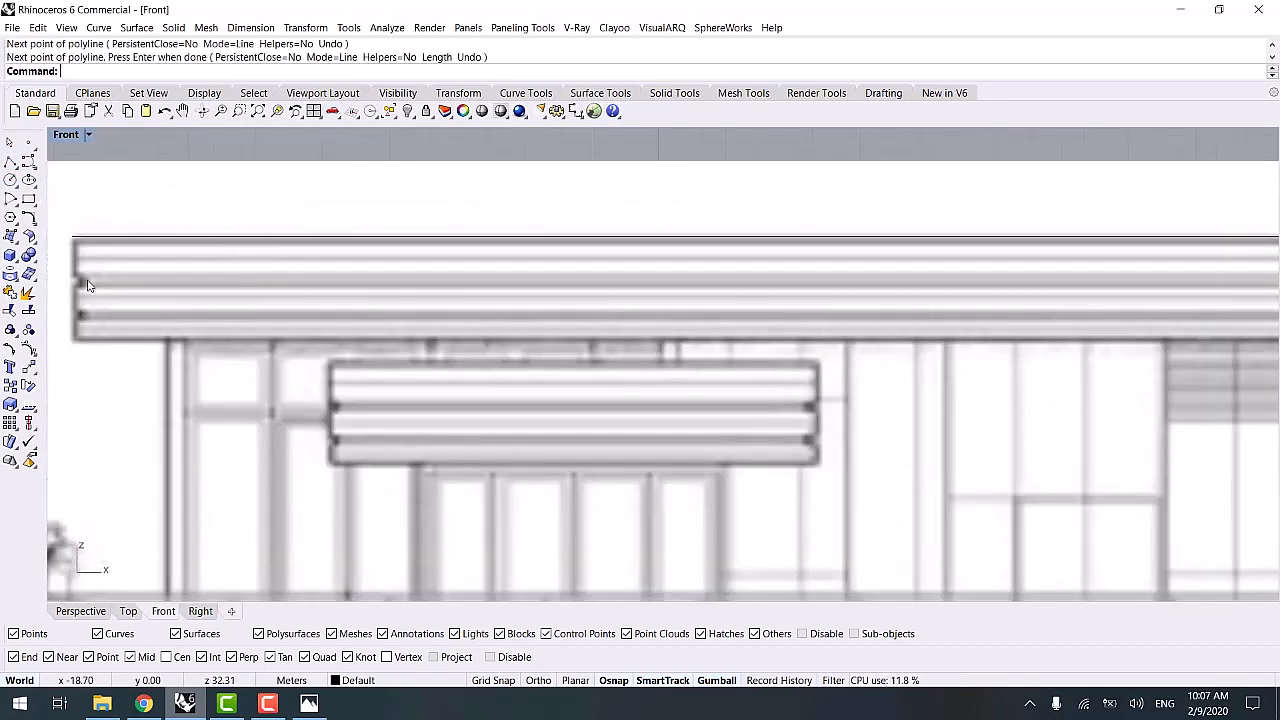
- Check the pavilion curves against the elevation in the Right view and show the Perspective view in Shaded display mode
{"action": "left_click", "coordinate": [200, 611]}
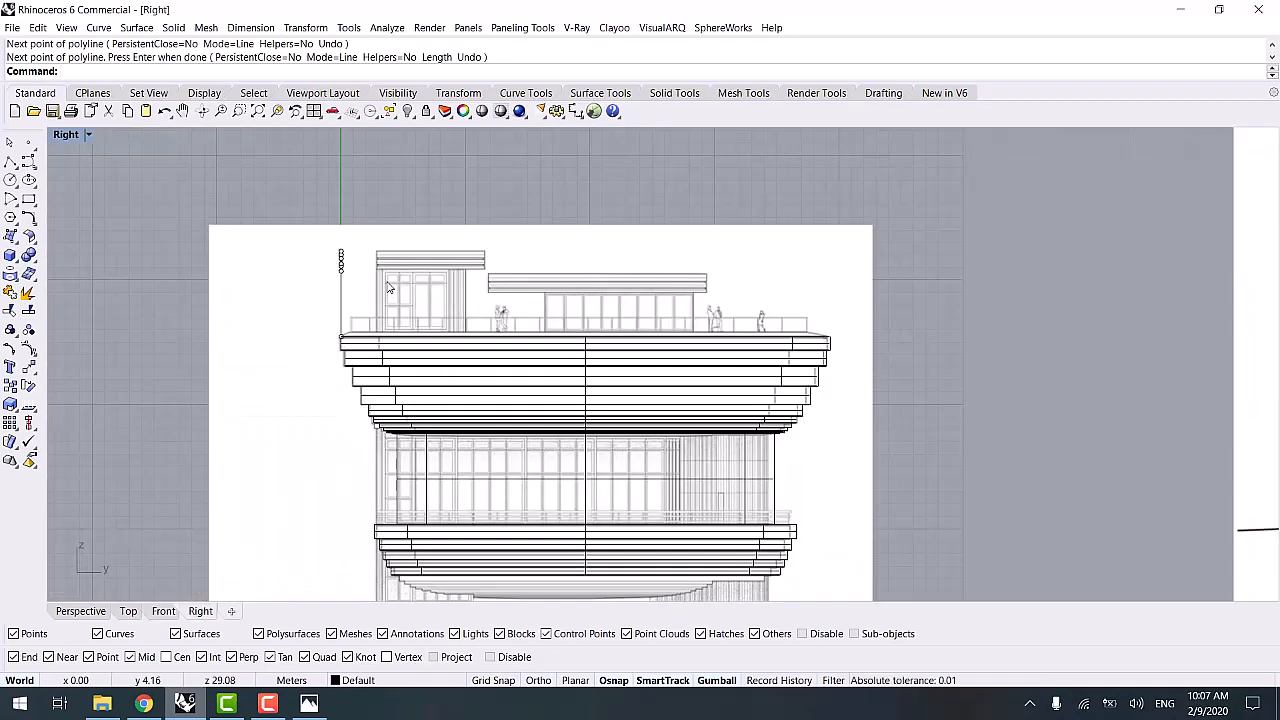
{"action": "scroll", "coordinate": [387, 287], "scroll_direction": "up", "scroll_amount": 1}
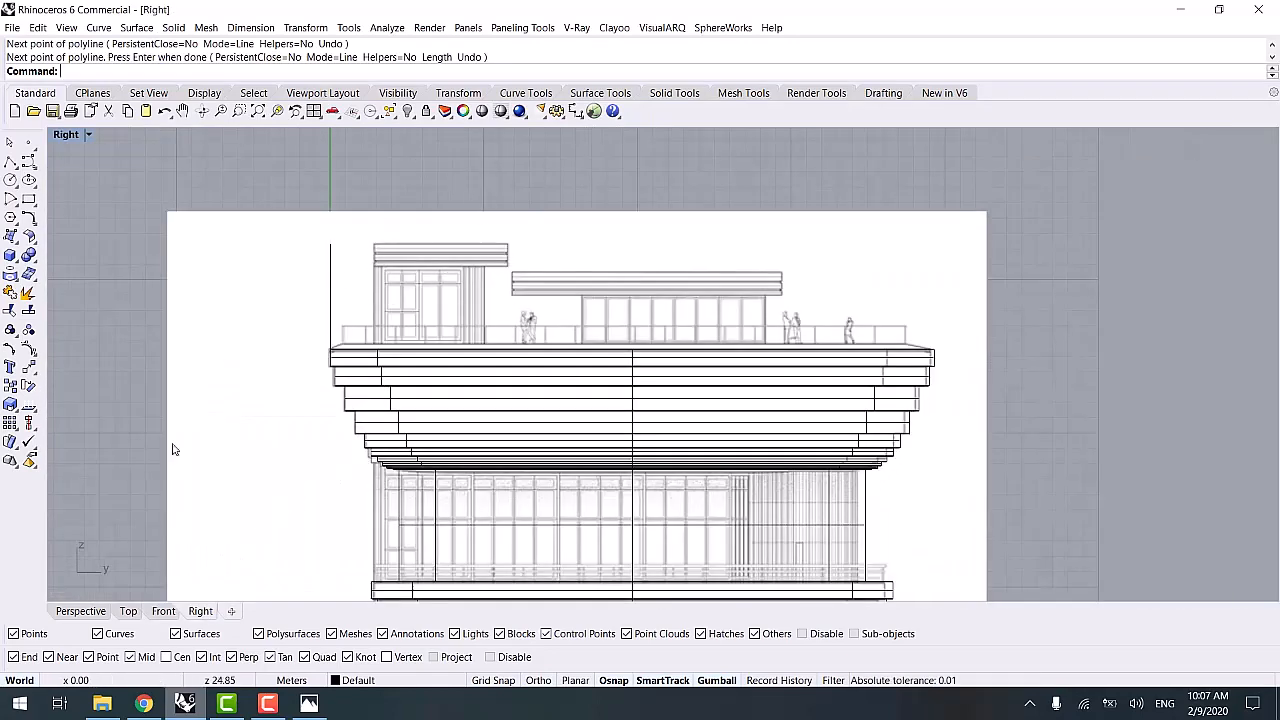
{"action": "left_click", "coordinate": [78, 618]}
{"action": "mouse_move", "coordinate": [343, 406]}
{"action": "right_mouse_down"}
{"action": "mouse_move", "coordinate": [398, 432]}
{"action": "mouse_move", "coordinate": [247, 440]}
{"action": "right_mouse_up"}
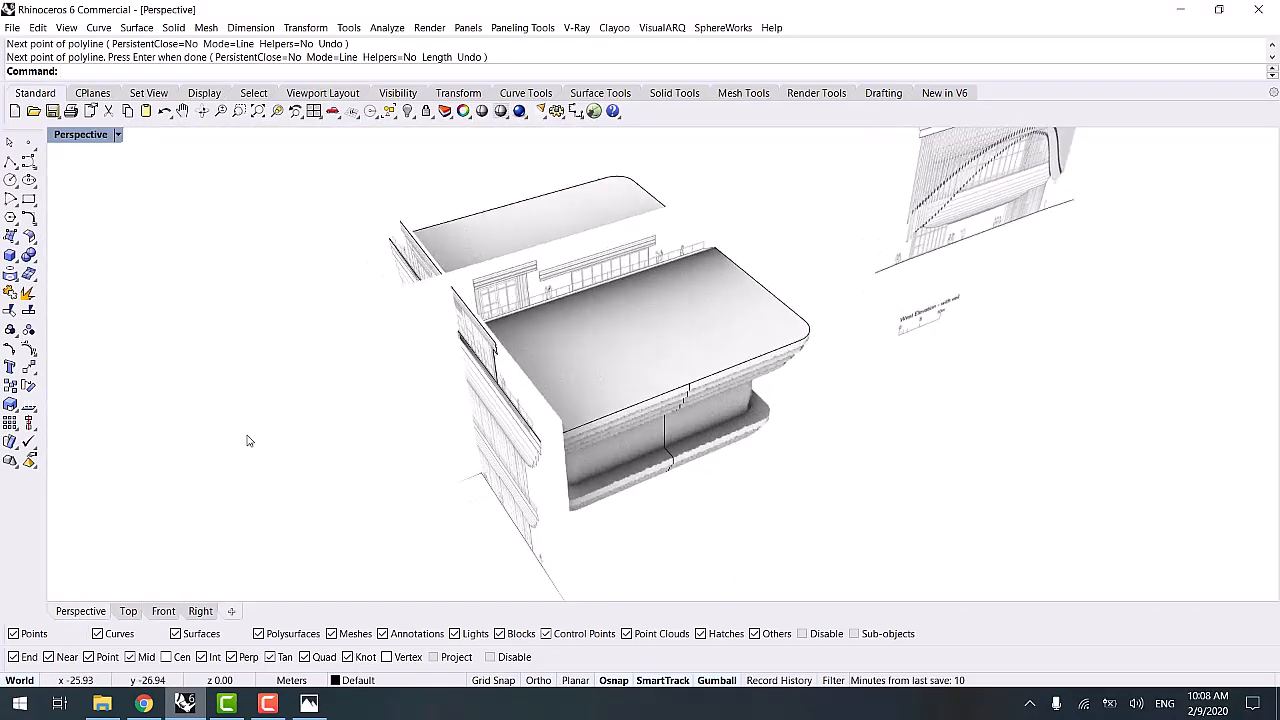
{"action": "key", "text": "ctrl+alt+s"}
{"action": "right_click_drag", "start_coordinate": [435, 434], "coordinate": [414, 386]}
{"action": "scroll", "coordinate": [480, 300], "scroll_direction": "up", "scroll_amount": 10}
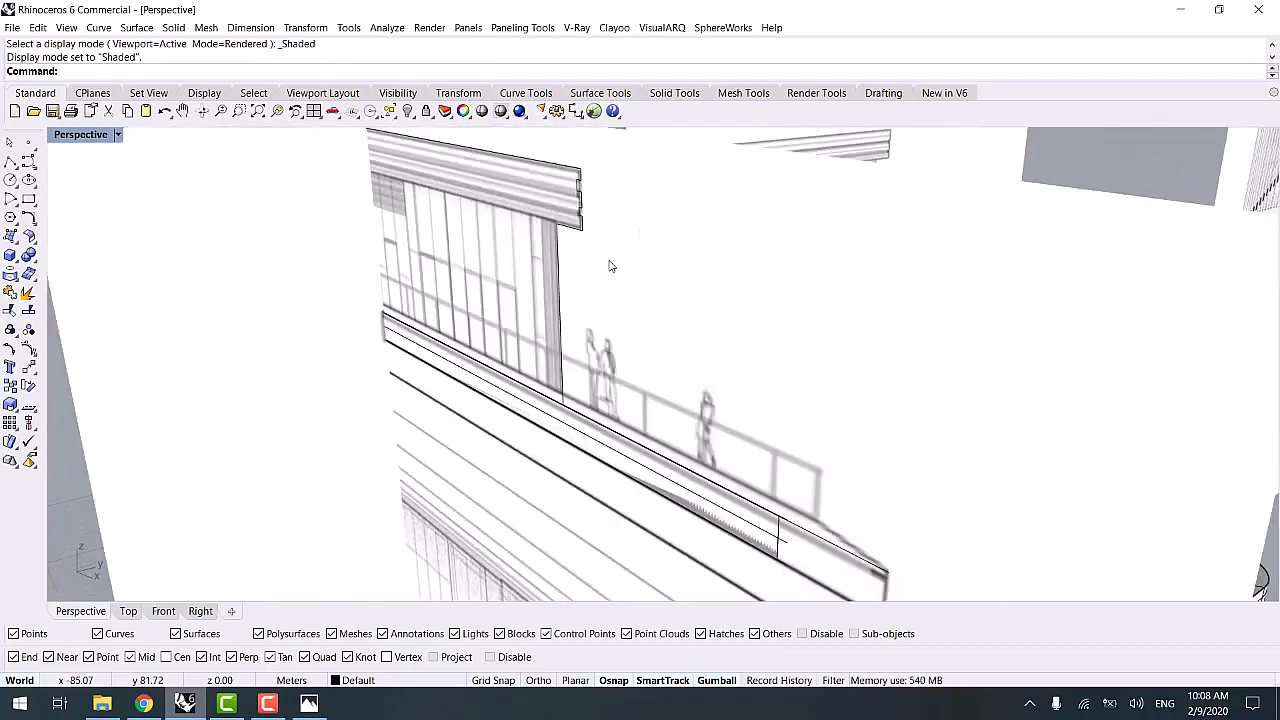
- Select the pavilion profile curve, inspect its position relative to the slab and elevation planes, and clear the selection
{"action": "left_click", "coordinate": [585, 220]}
{"action": "left_click", "coordinate": [630, 254]}
{"action": "scroll", "coordinate": [512, 320], "scroll_direction": "down", "scroll_amount": 10}
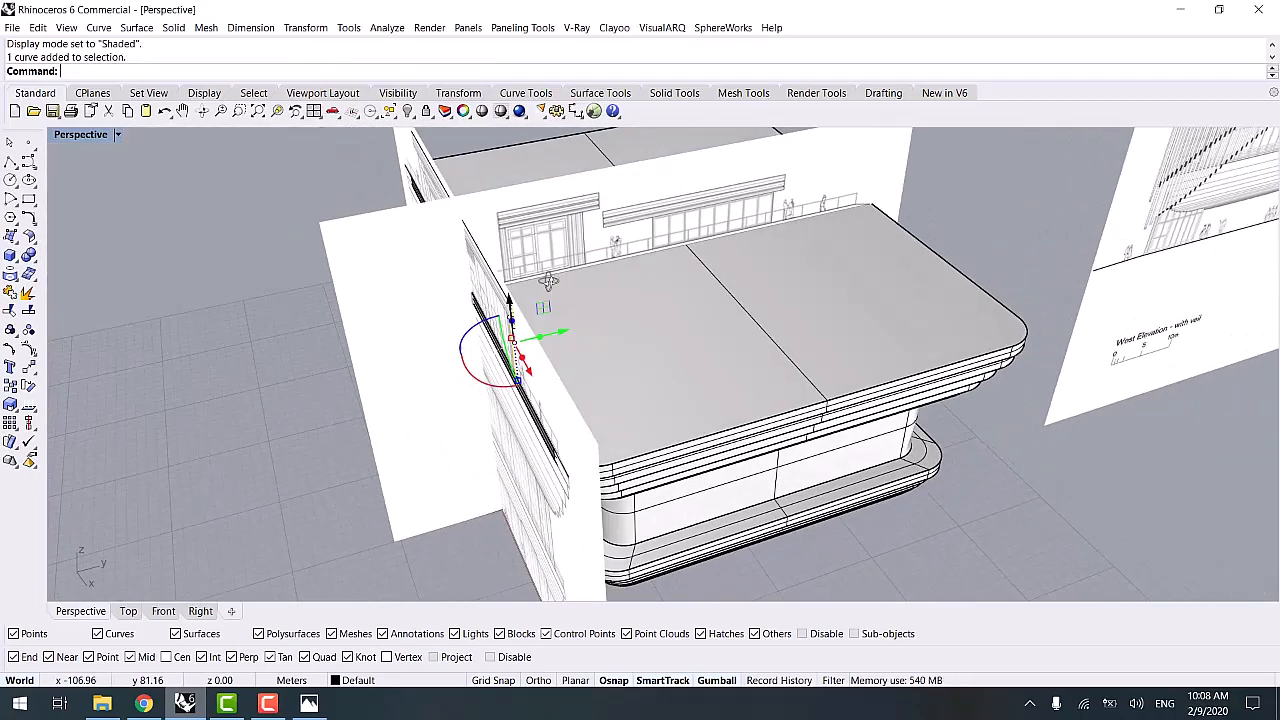
{"action": "scroll", "coordinate": [495, 370], "scroll_direction": "up", "scroll_amount": 3}
{"action": "scroll", "coordinate": [383, 150], "scroll_direction": "down", "scroll_amount": 4}
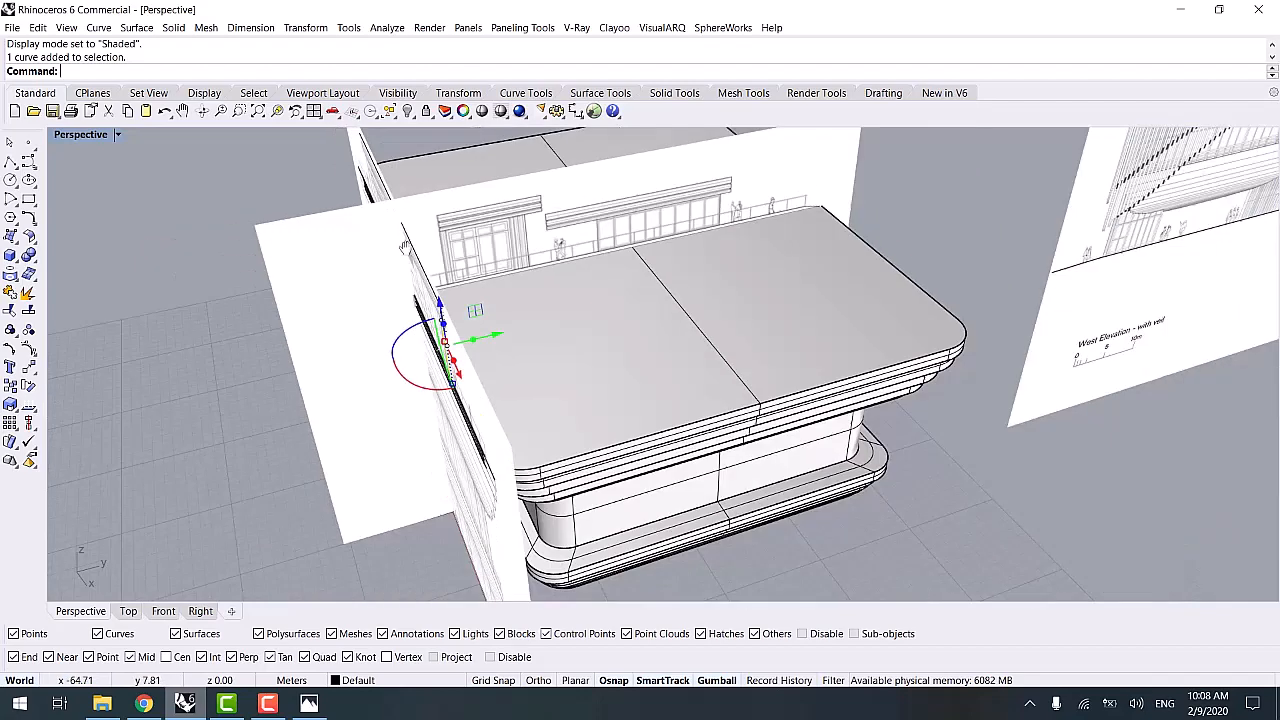
{"action": "right_click_drag", "start_coordinate": [143, 212], "coordinate": [143, 313], "text": "shift"}
{"action": "left_click", "coordinate": [143, 313]}
- Draw a rectangle at roof height with the roof's top line as one side, extending over the slab, and select it
{"action": "left_click", "coordinate": [28, 201]}
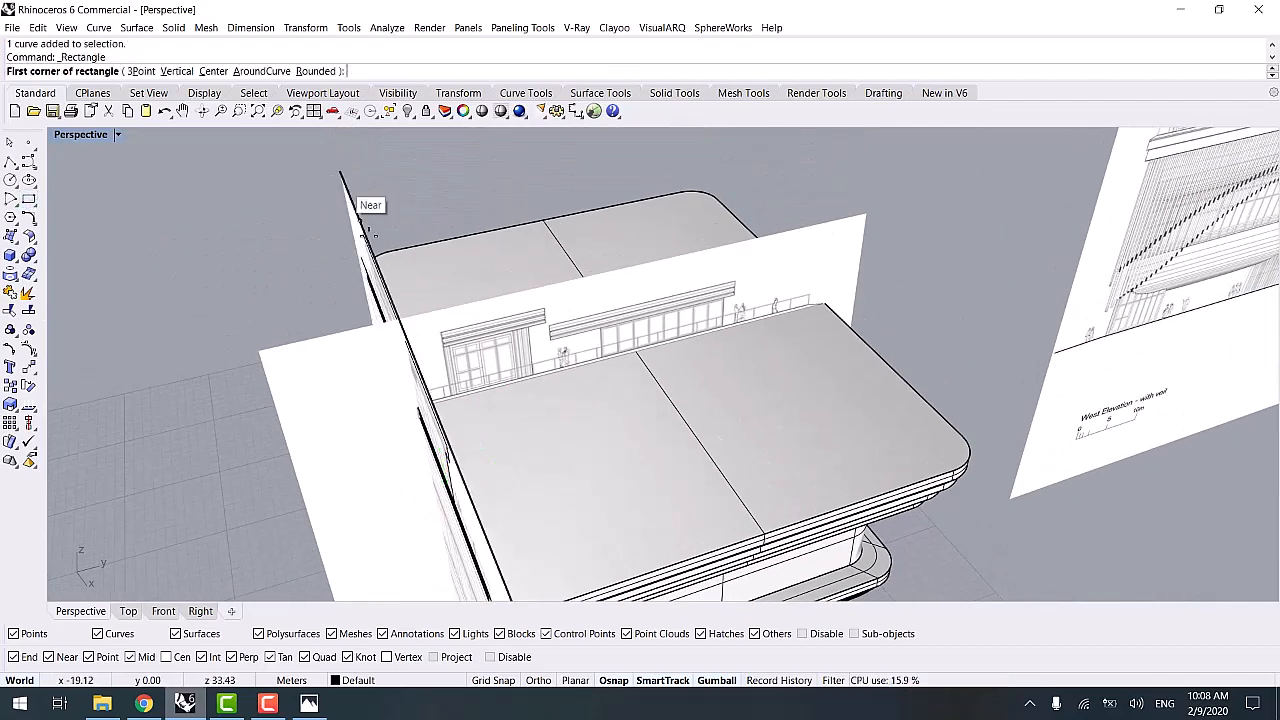
{"action": "left_click", "coordinate": [366, 236]}
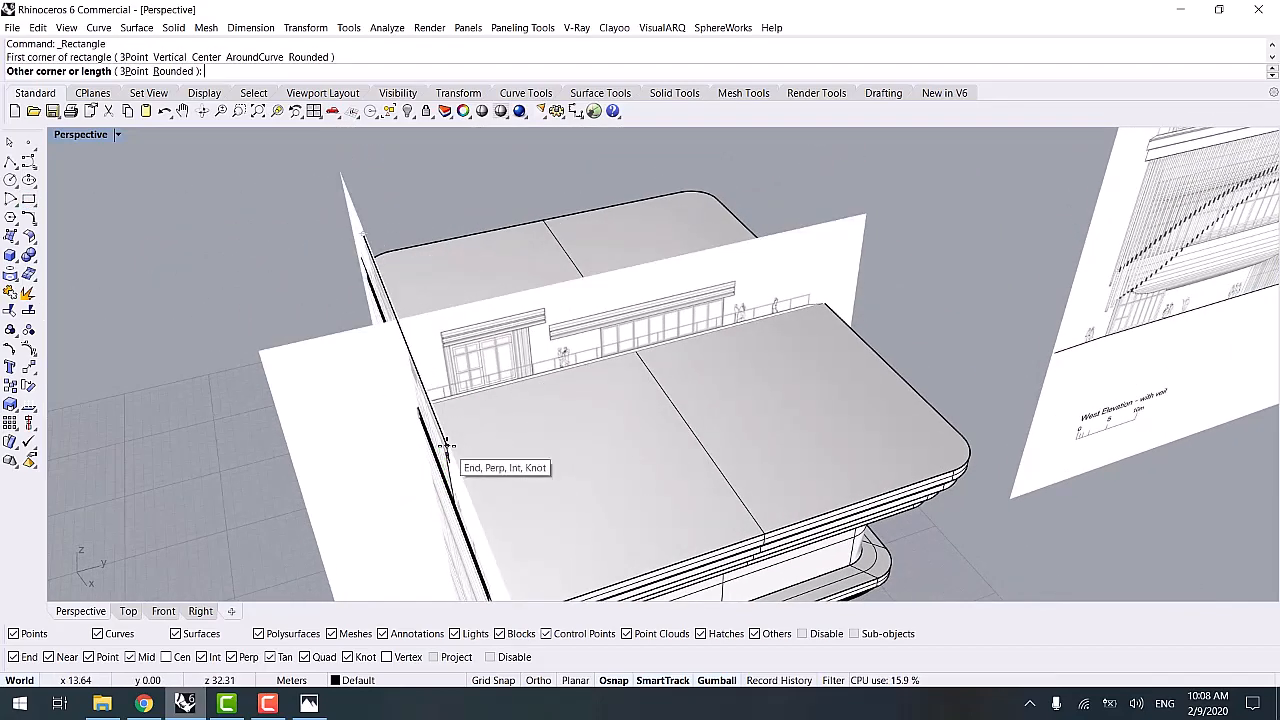
{"action": "scroll", "coordinate": [464, 436], "scroll_direction": "up", "scroll_amount": 2}
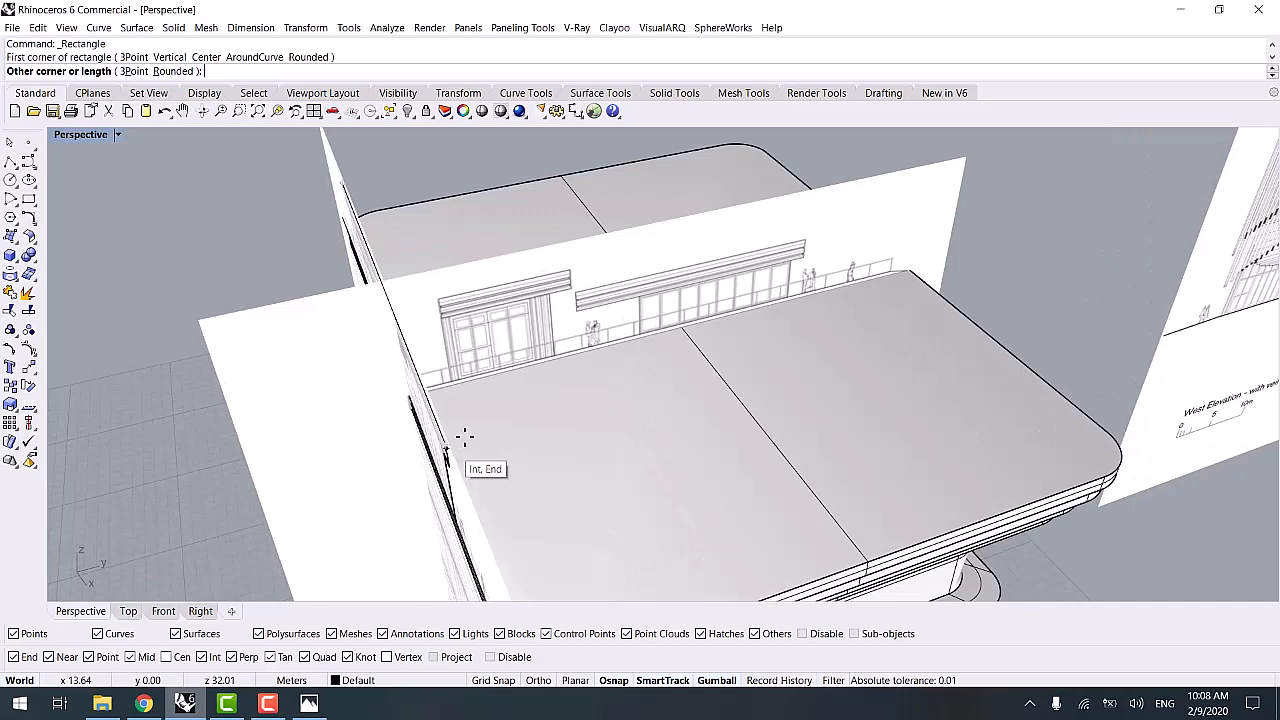
{"action": "left_click", "coordinate": [717, 376]}
{"action": "left_click", "coordinate": [679, 386]}
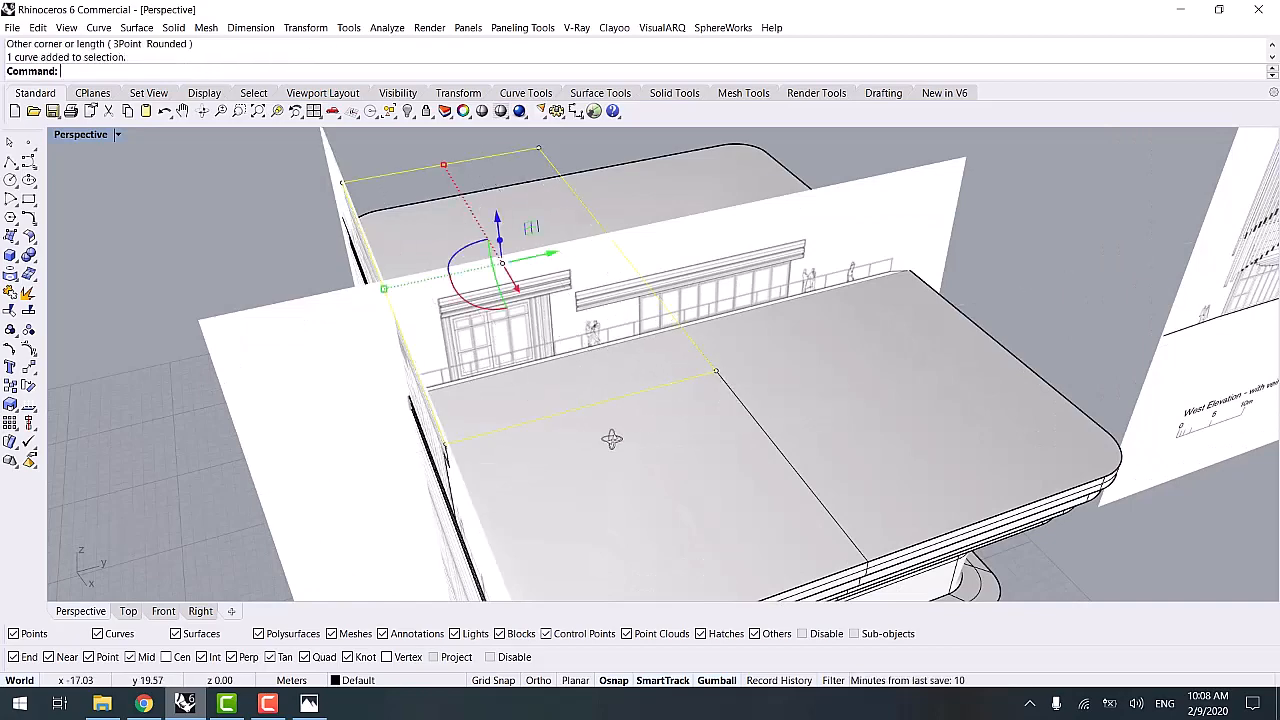
- Round all corners of the roof-height rectangle with FilletCorners, picking the radius by two points near one corner
{"action": "right_click_drag", "start_coordinate": [608, 437], "coordinate": [613, 453]}
{"action": "type", "text": "FilletCorners"}
{"action": "key", "text": "Return"}
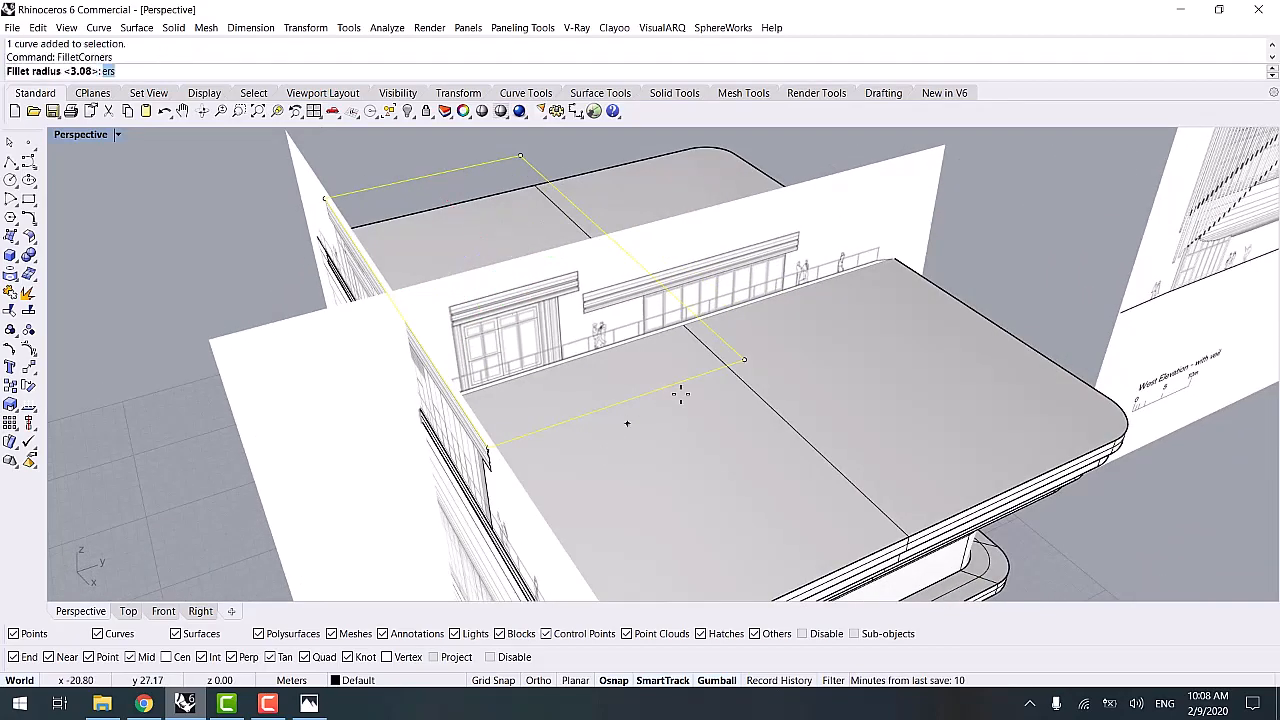
{"action": "scroll", "coordinate": [686, 393], "scroll_direction": "up", "scroll_amount": 4}
{"action": "left_click", "coordinate": [771, 342]}
{"action": "left_click", "coordinate": [716, 361]}
{"action": "scroll", "coordinate": [583, 433], "scroll_direction": "down", "scroll_amount": 7}
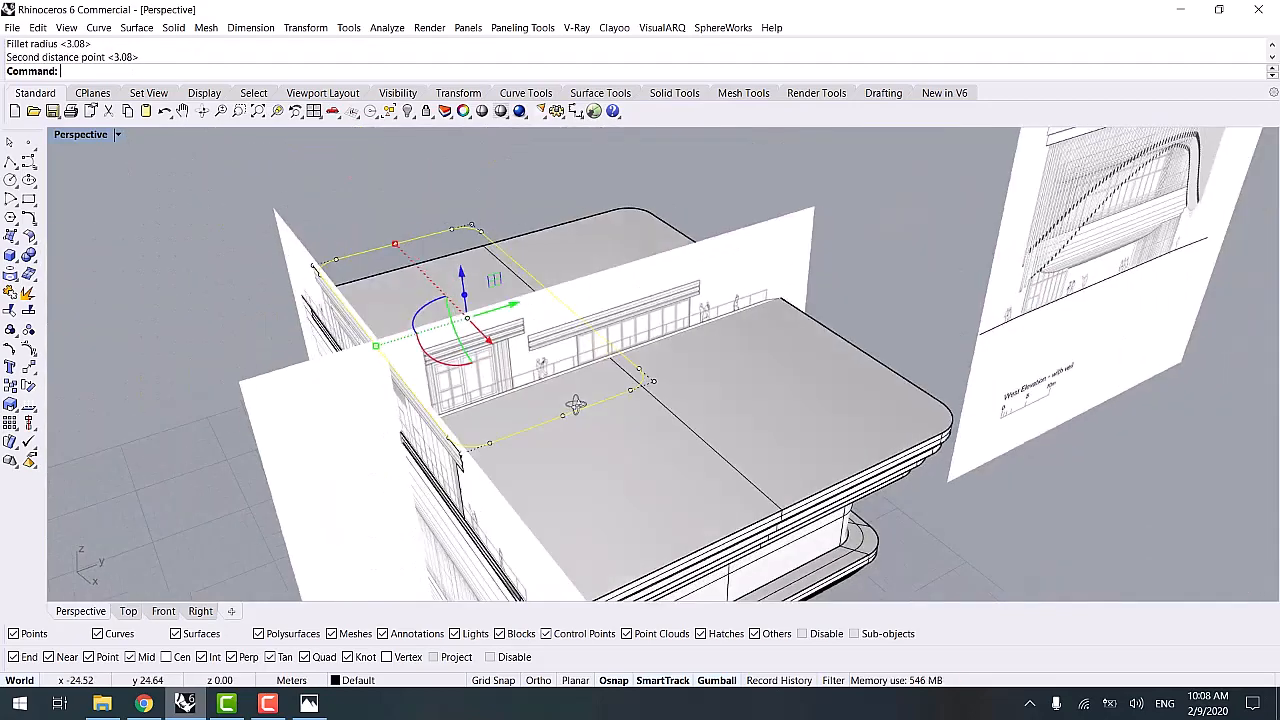
{"action": "right_click_drag", "start_coordinate": [574, 400], "coordinate": [582, 398]}
{"action": "key", "text": "Escape"}
- Move the pavilion profile curve from its top end onto the side of the rounded rectangle that crosses the slab
{"action": "left_click", "coordinate": [482, 463]}
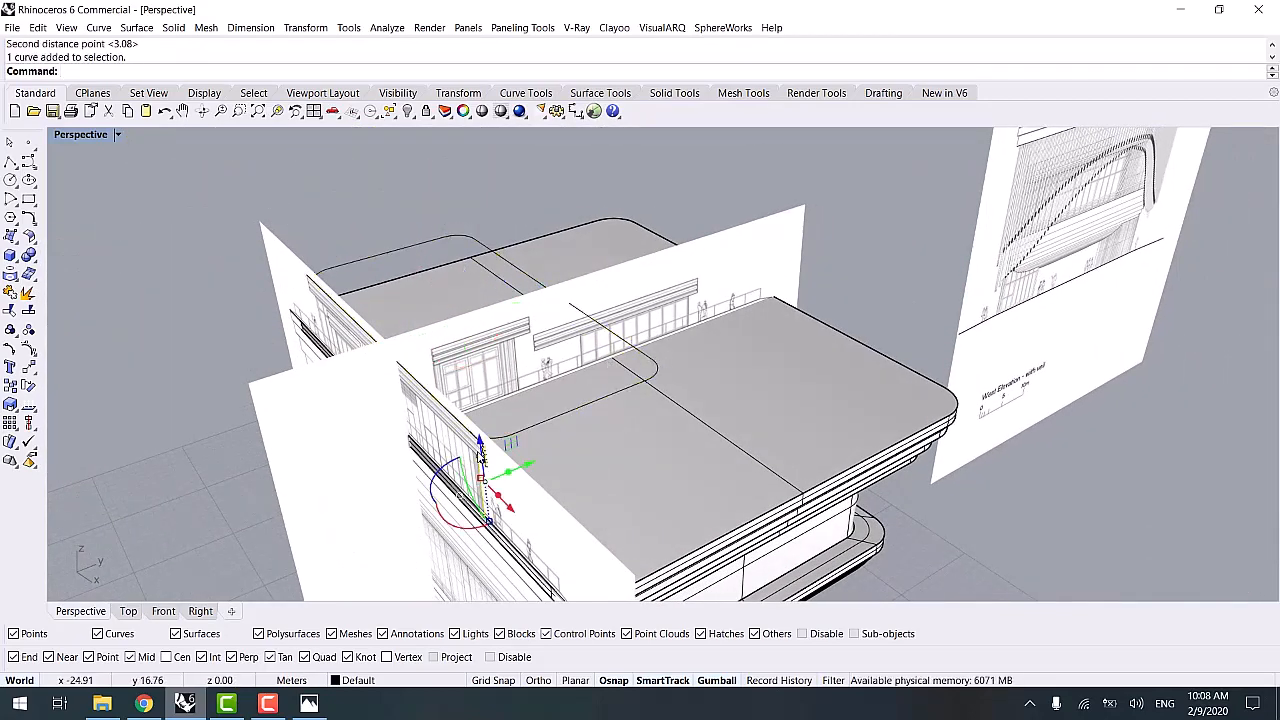
{"action": "type", "text": "M"}
{"action": "key", "text": "Return"}
{"action": "scroll", "coordinate": [480, 455], "scroll_direction": "up", "scroll_amount": 5}
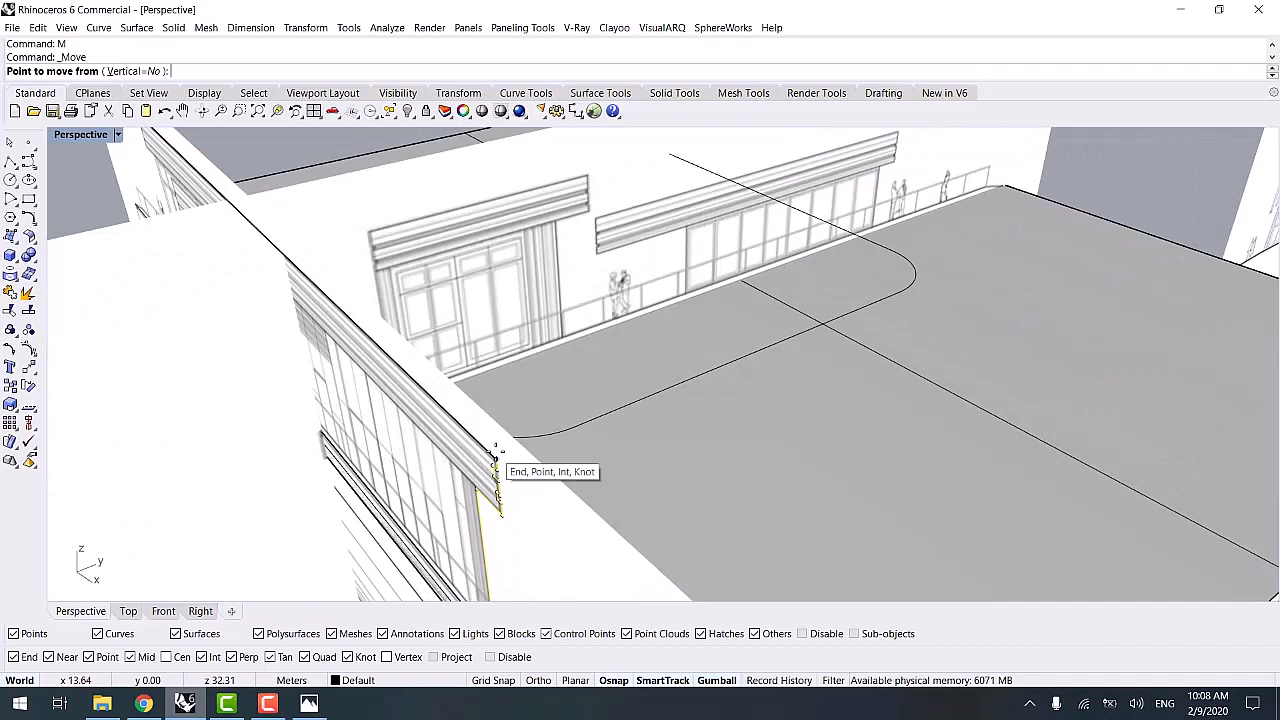
{"action": "left_click", "coordinate": [495, 452]}
{"action": "left_click", "coordinate": [757, 366]}
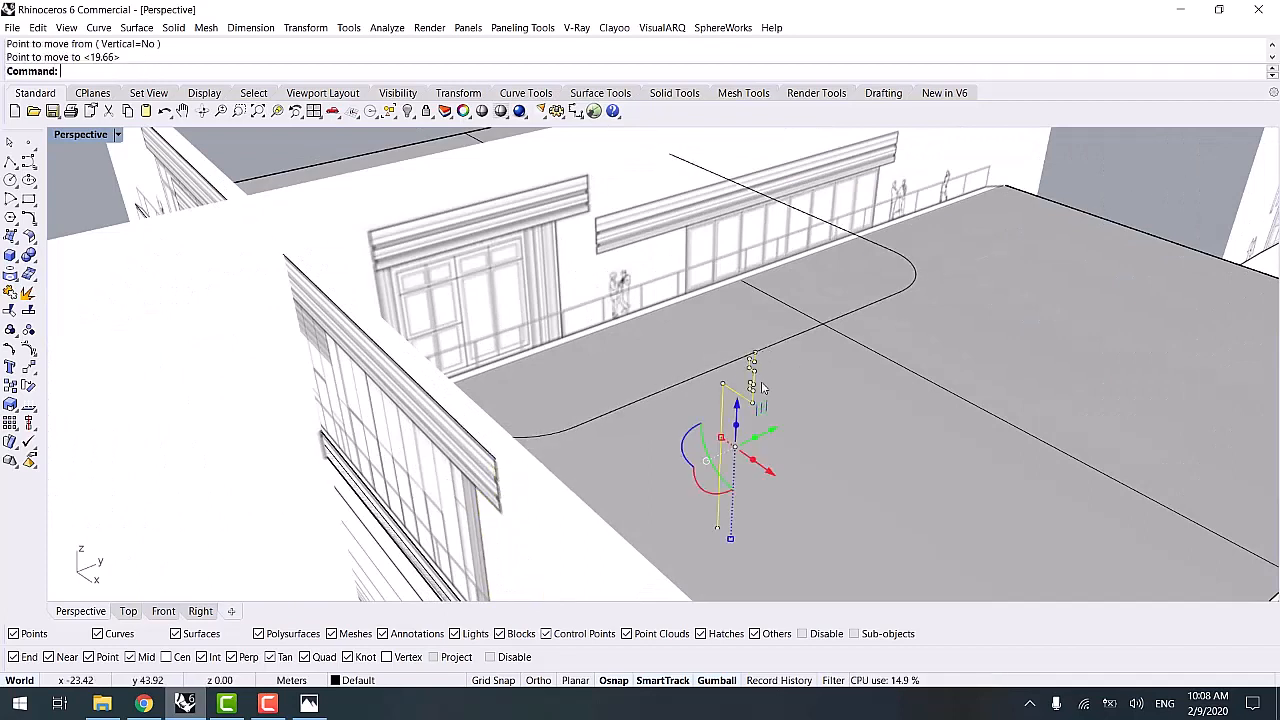
- Place a point at the area centroid of the rounded rectangle
{"action": "left_click", "coordinate": [816, 338]}
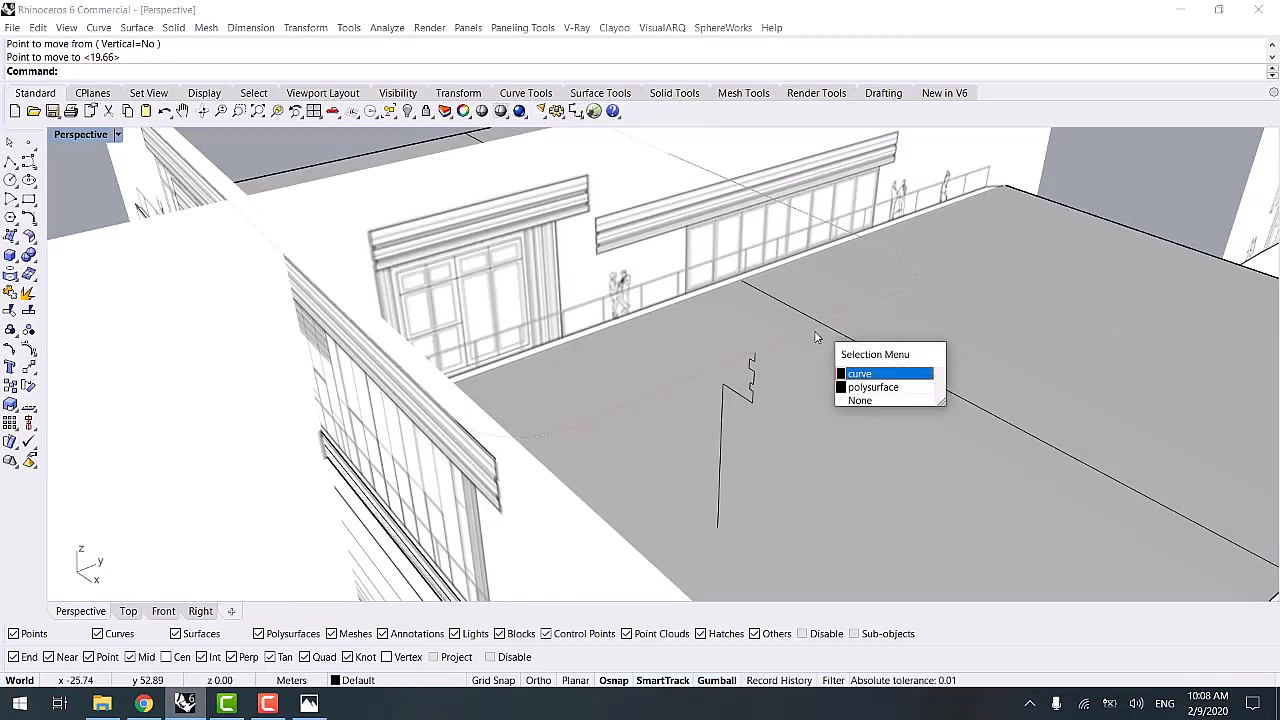
{"action": "type", "text": "V"}
{"action": "key", "text": "BackSpace"}
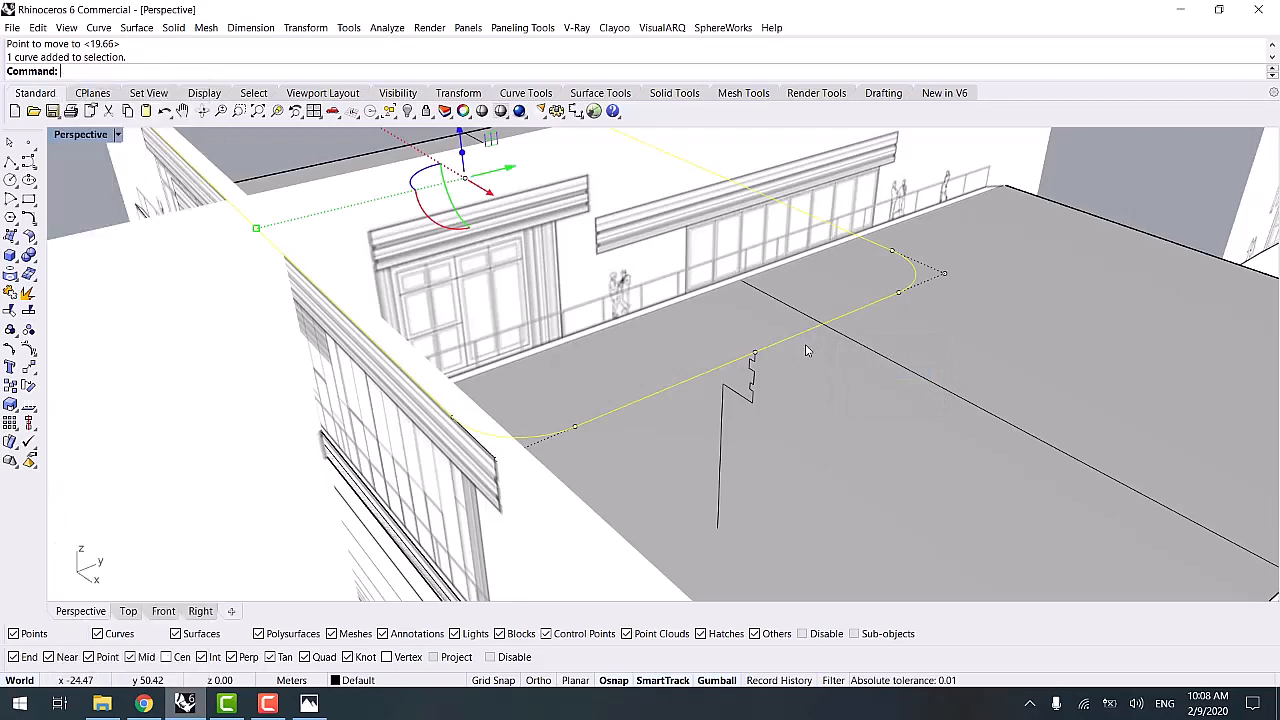
{"action": "key", "text": "Return"}
{"action": "scroll", "coordinate": [740, 392], "scroll_direction": "down", "scroll_amount": 2}
{"action": "key", "text": "Escape"}
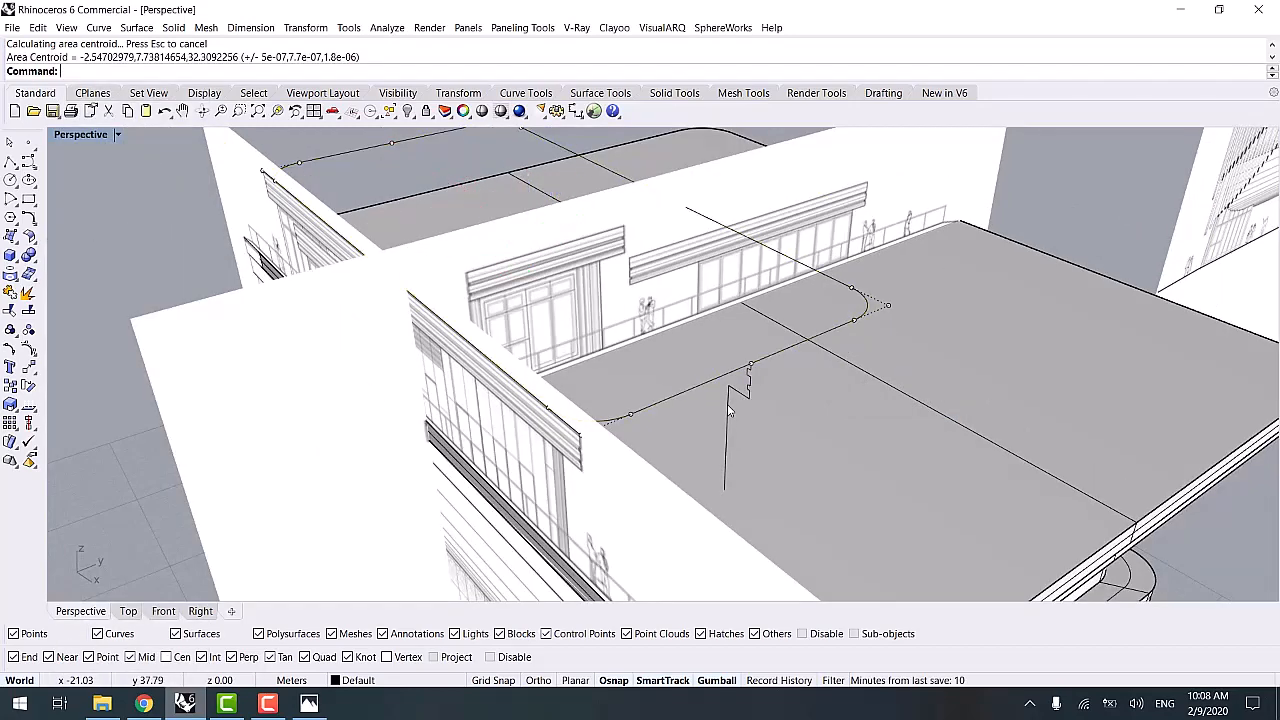
- Rail-revolve the pavilion profile along the rounded rectangle around a vertical axis through the centroid point
{"action": "left_click", "coordinate": [737, 396]}
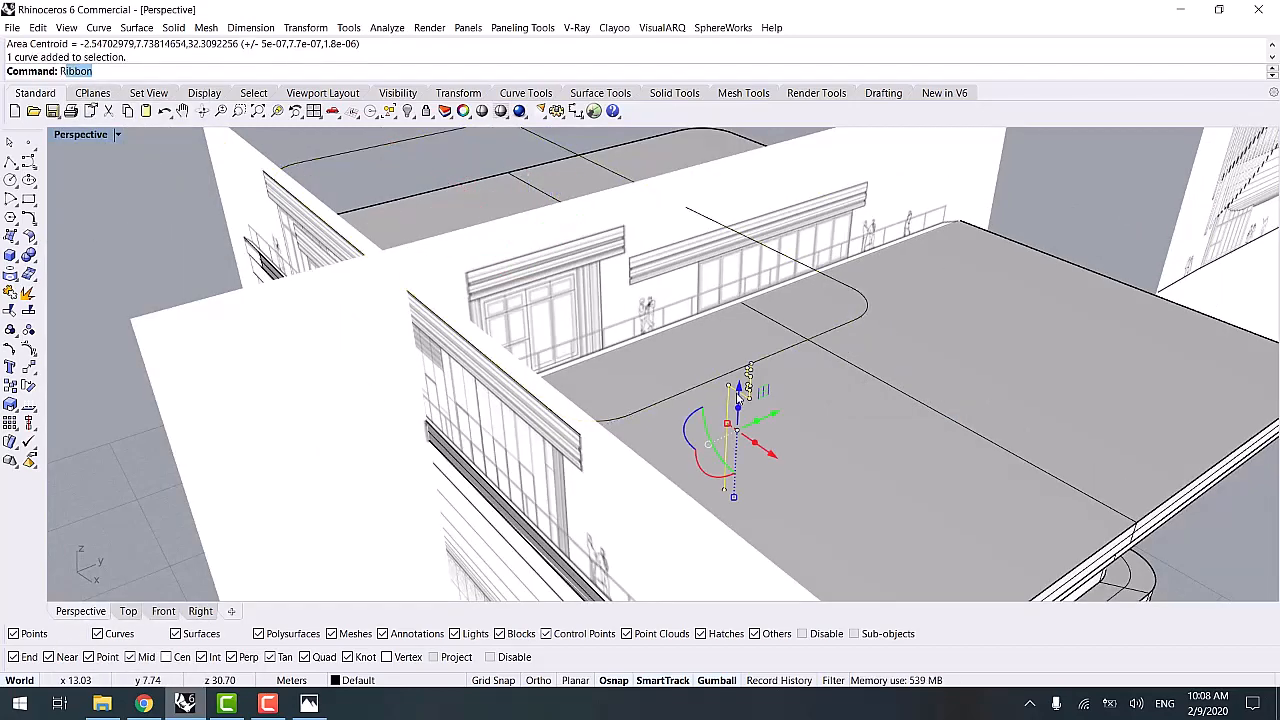
{"action": "key", "text": "Return"}
{"action": "left_click", "coordinate": [699, 388]}
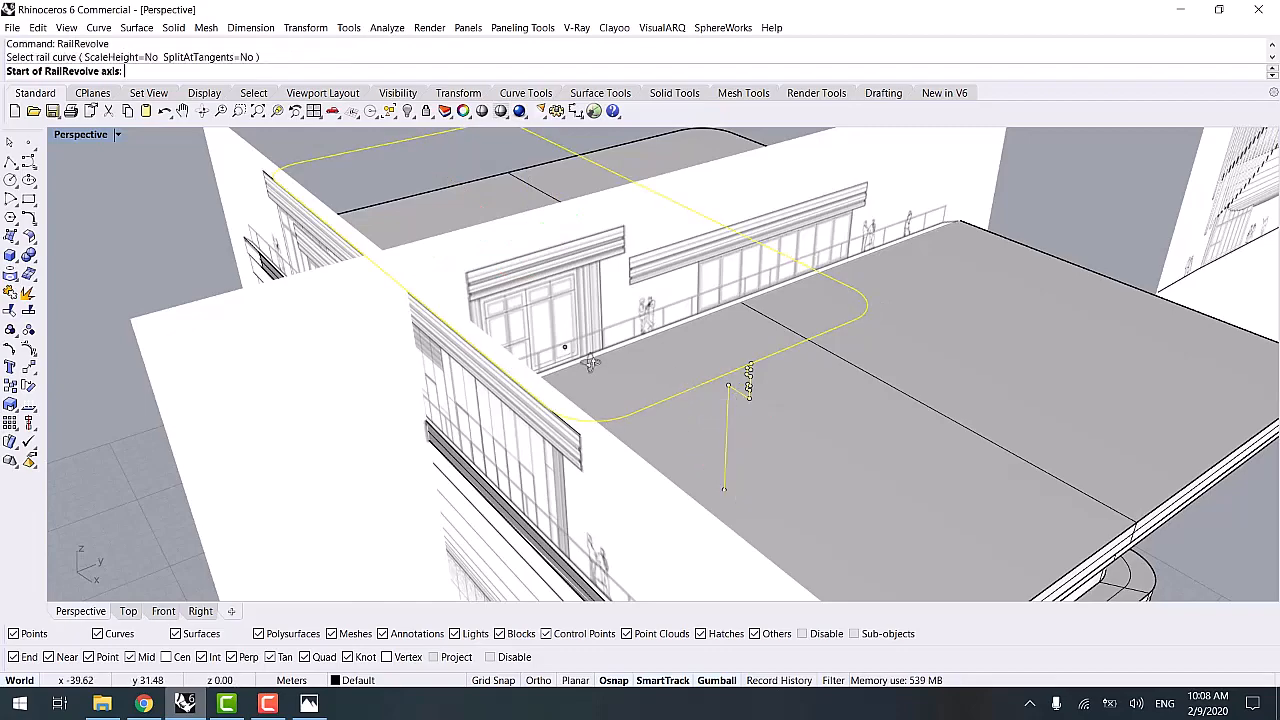
{"action": "right_click_drag", "start_coordinate": [563, 349], "coordinate": [652, 372]}
{"action": "left_click", "coordinate": [652, 328]}
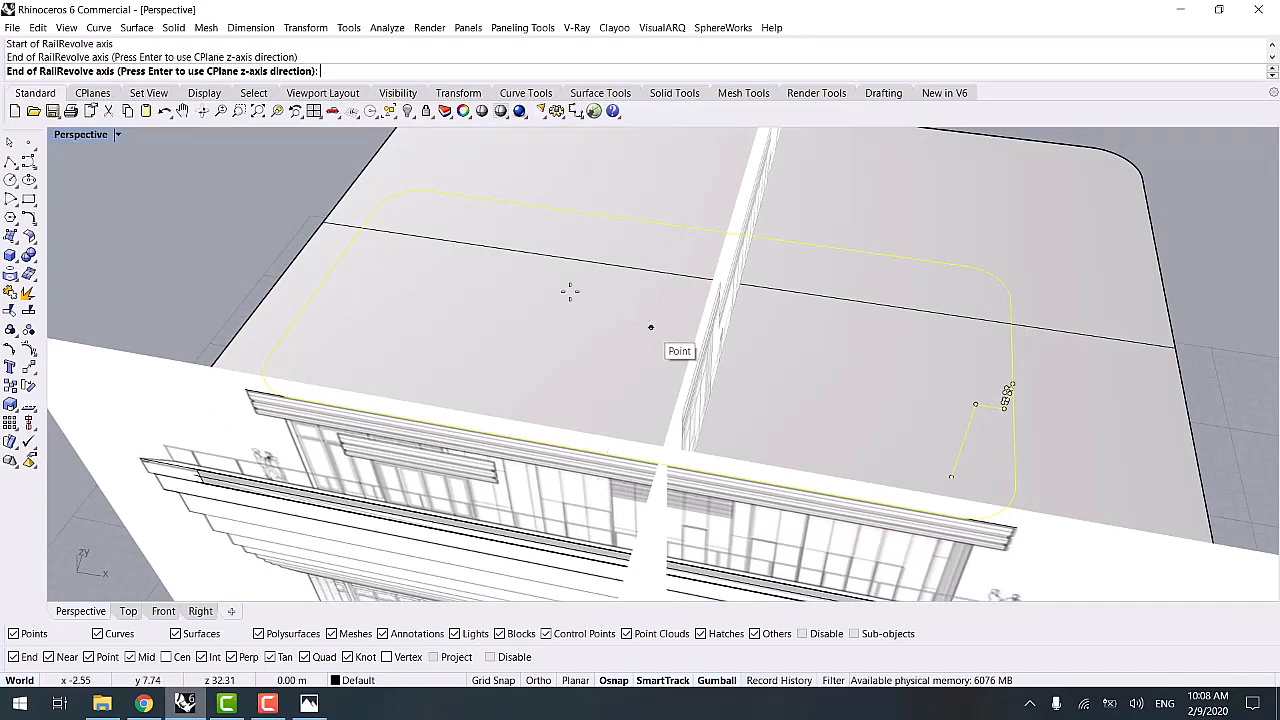
{"action": "key", "text": "Return"}
- Select the revolved pavilion with its construction curves and points, and cap its open ends with flat surfaces
{"action": "right_click_drag", "start_coordinate": [279, 201], "coordinate": [211, 278]}
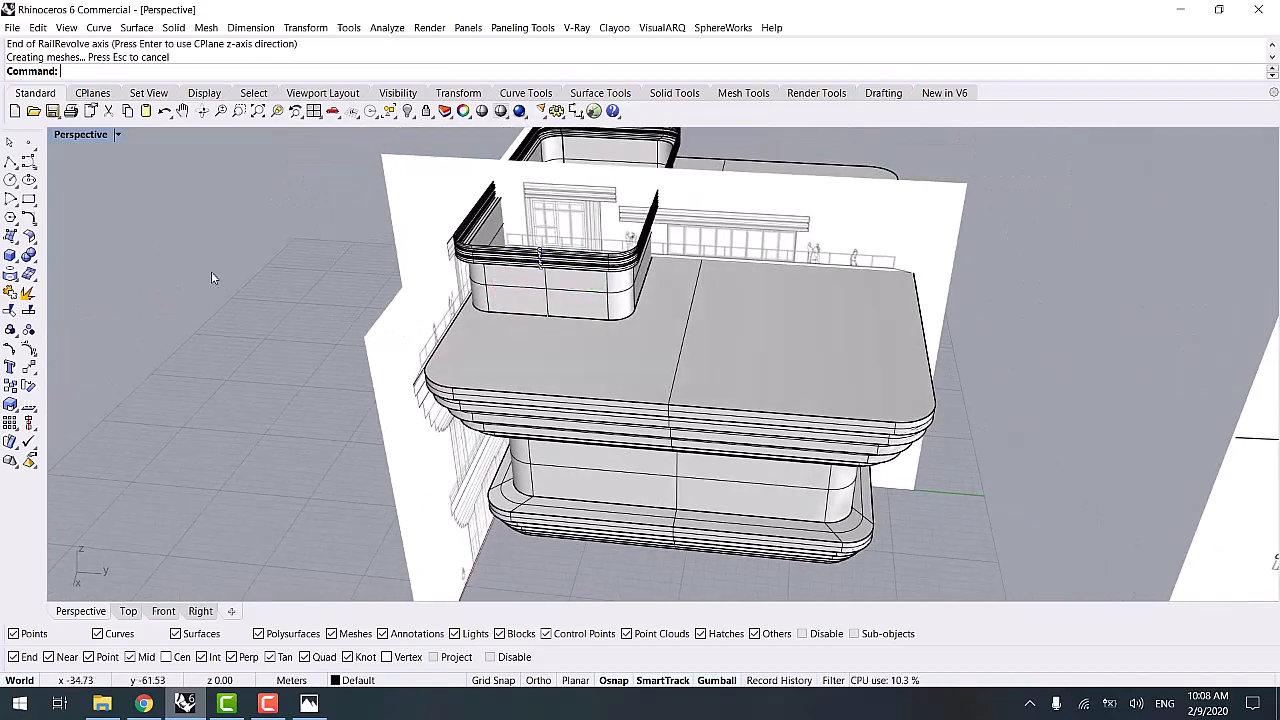
{"action": "scroll", "coordinate": [342, 341], "scroll_direction": "down", "scroll_amount": 3}
{"action": "left_click_drag", "start_coordinate": [176, 366], "coordinate": [587, 179]}
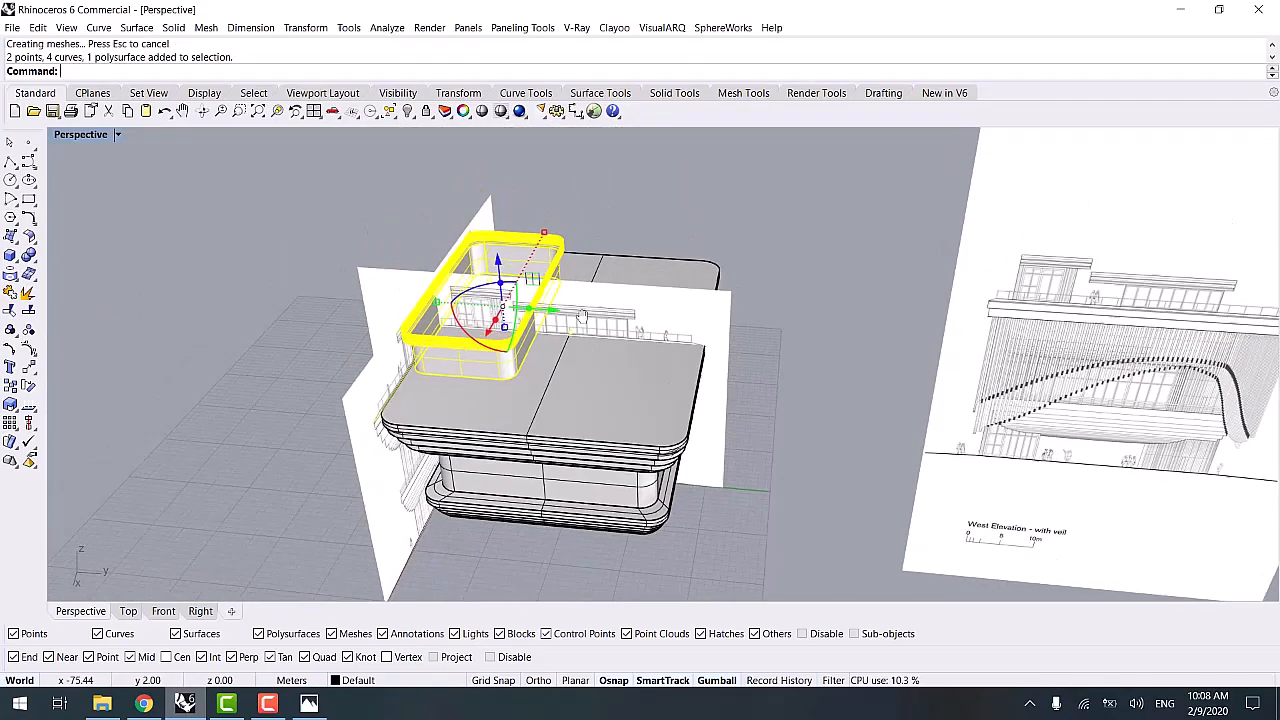
{"action": "type", "text": "Cap"}
{"action": "key", "text": "Return"}
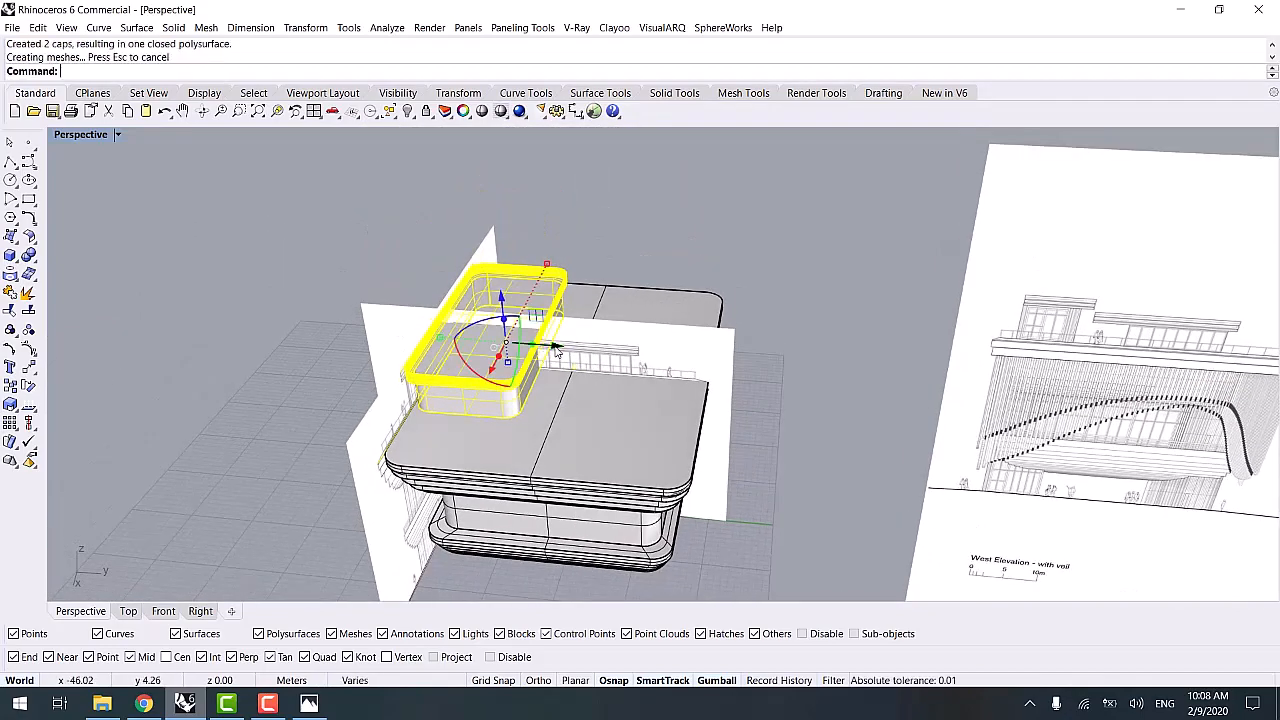
- Move the capped pavilion with its curves and points along the Y axis, in from the slab's edge
{"action": "left_click_drag", "start_coordinate": [558, 350], "coordinate": [629, 353]}
{"action": "left_click", "coordinate": [784, 267]}
{"action": "right_click_drag", "start_coordinate": [642, 434], "coordinate": [729, 400]}
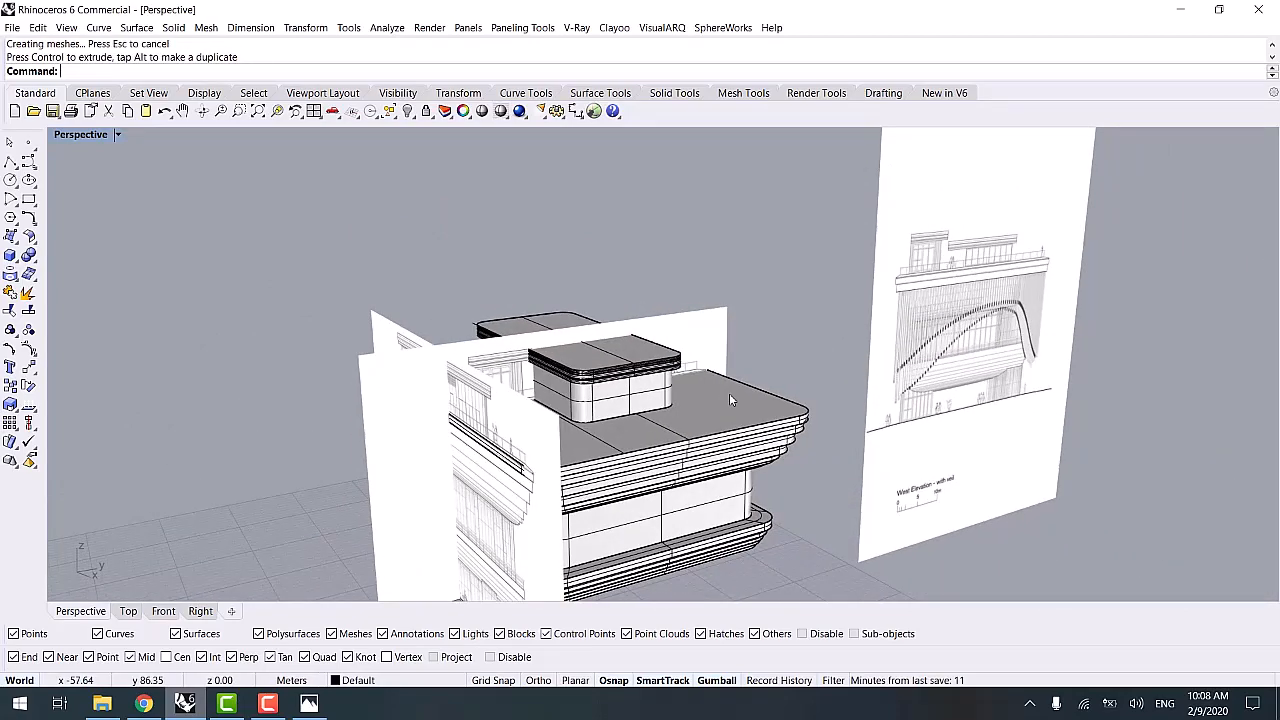
- Select all surfaces, which are the elevation image planes, and move them along the Y axis well clear of the building
{"action": "key", "text": "BackSpace"}
{"action": "key", "text": "BackSpace"}
{"action": "key", "text": "BackSpace"}
{"action": "type", "text": "Srf"}
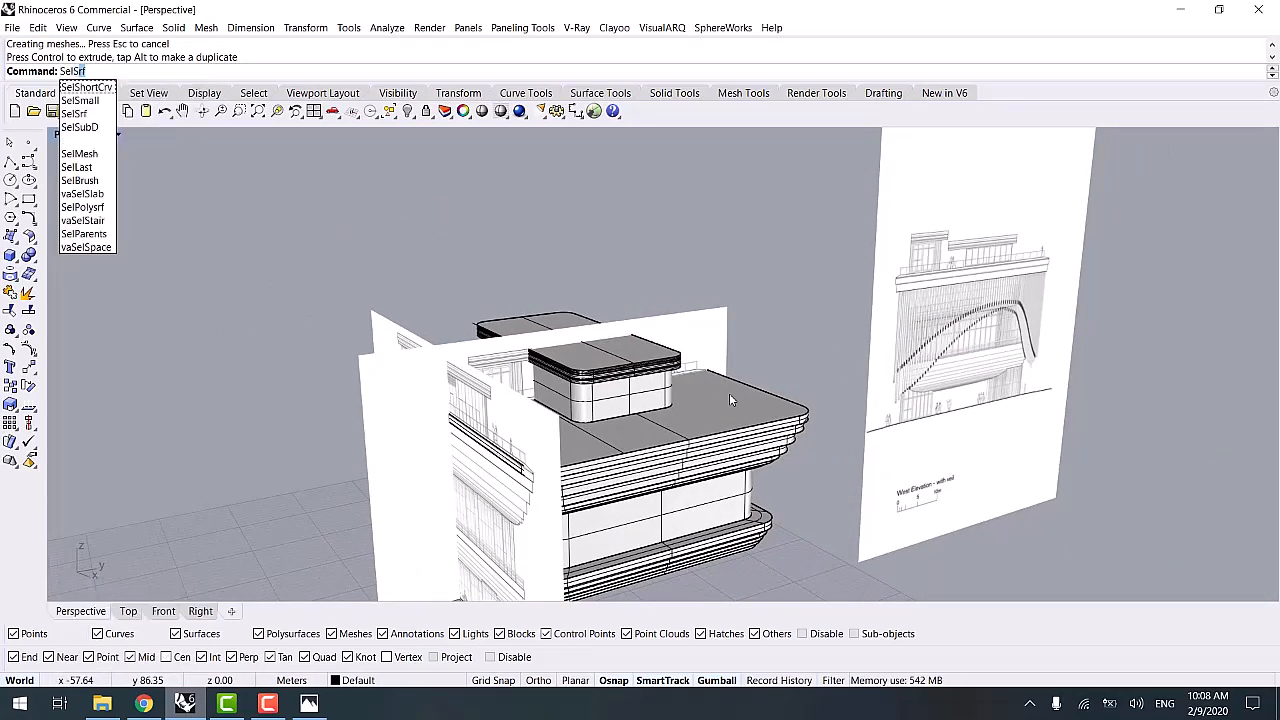
{"action": "key", "text": "Return"}
{"action": "scroll", "coordinate": [729, 393], "scroll_direction": "down", "scroll_amount": 6}
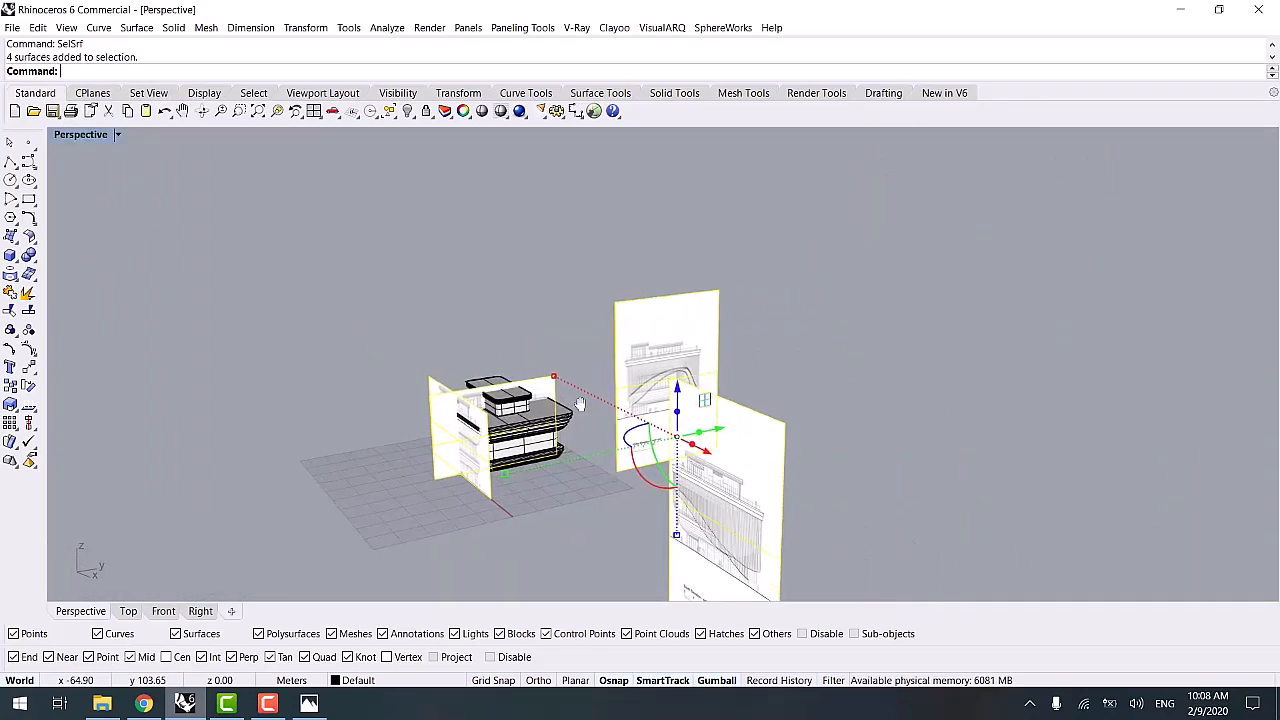
{"action": "left_click_drag", "start_coordinate": [716, 429], "coordinate": [896, 394]}
{"action": "left_click", "coordinate": [943, 399]}
{"action": "right_click_drag", "start_coordinate": [943, 399], "coordinate": [766, 480]}
{"action": "scroll", "coordinate": [764, 480], "scroll_direction": "up", "scroll_amount": 2}
{"action": "right_click_drag", "start_coordinate": [855, 393], "coordinate": [801, 347], "text": "shift"}
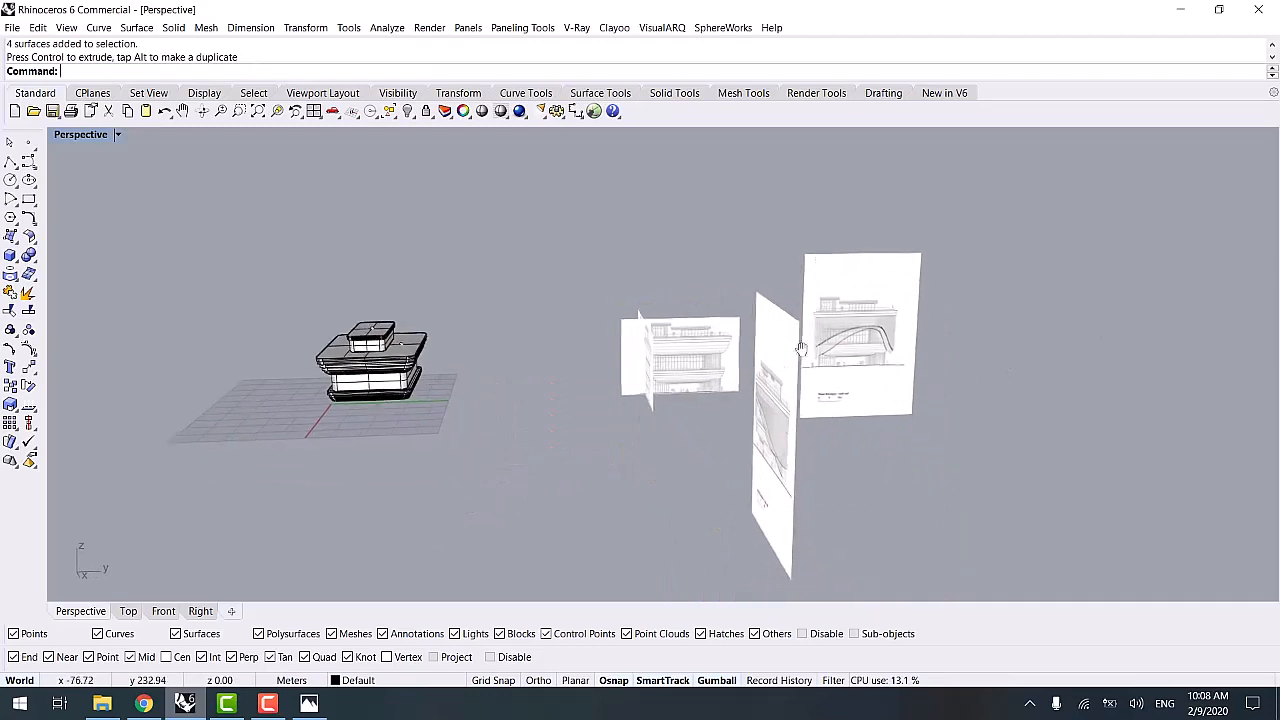
{"action": "right_click_drag", "start_coordinate": [590, 422], "coordinate": [583, 443]}
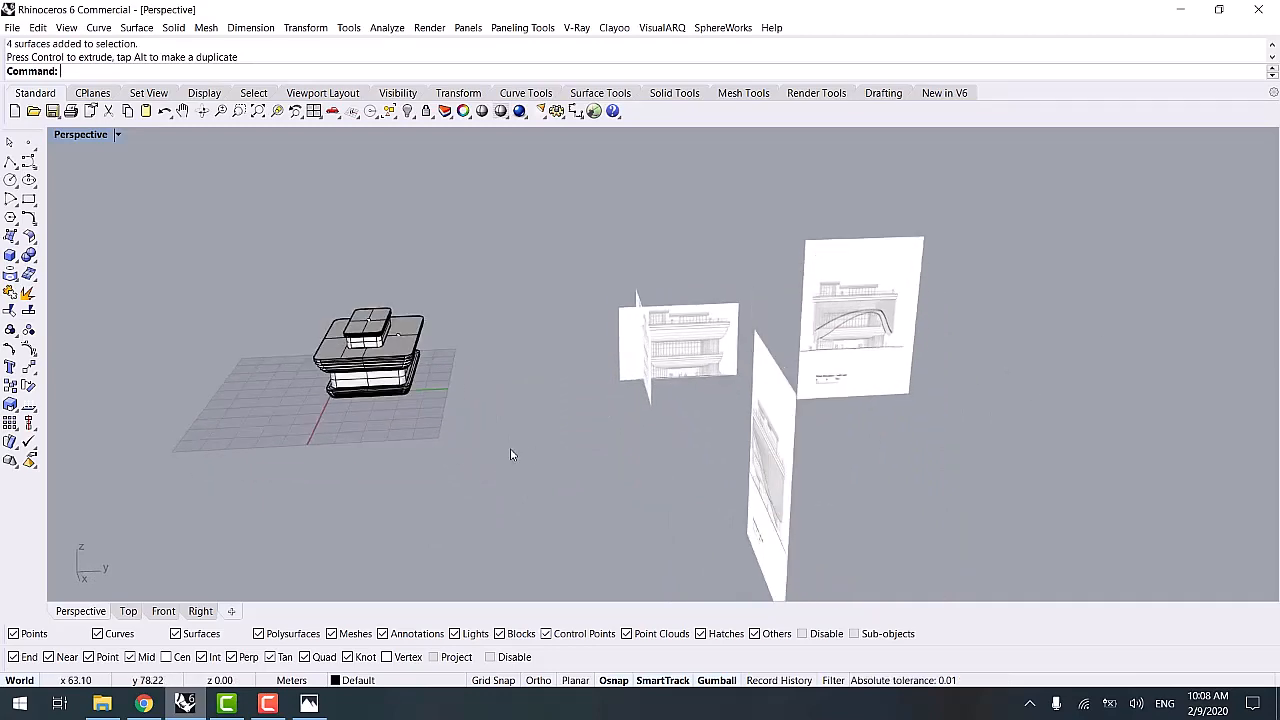
- Show the layer list docked beside the viewport and assign the four elevation planes to Layer 01
{"action": "key", "text": "F3"}
{"action": "left_click_drag", "start_coordinate": [280, 281], "coordinate": [1276, 322]}
{"action": "left_click", "coordinate": [1065, 142]}
{"action": "left_click_drag", "start_coordinate": [851, 186], "coordinate": [441, 520]}
{"action": "right_click", "coordinate": [1033, 213]}
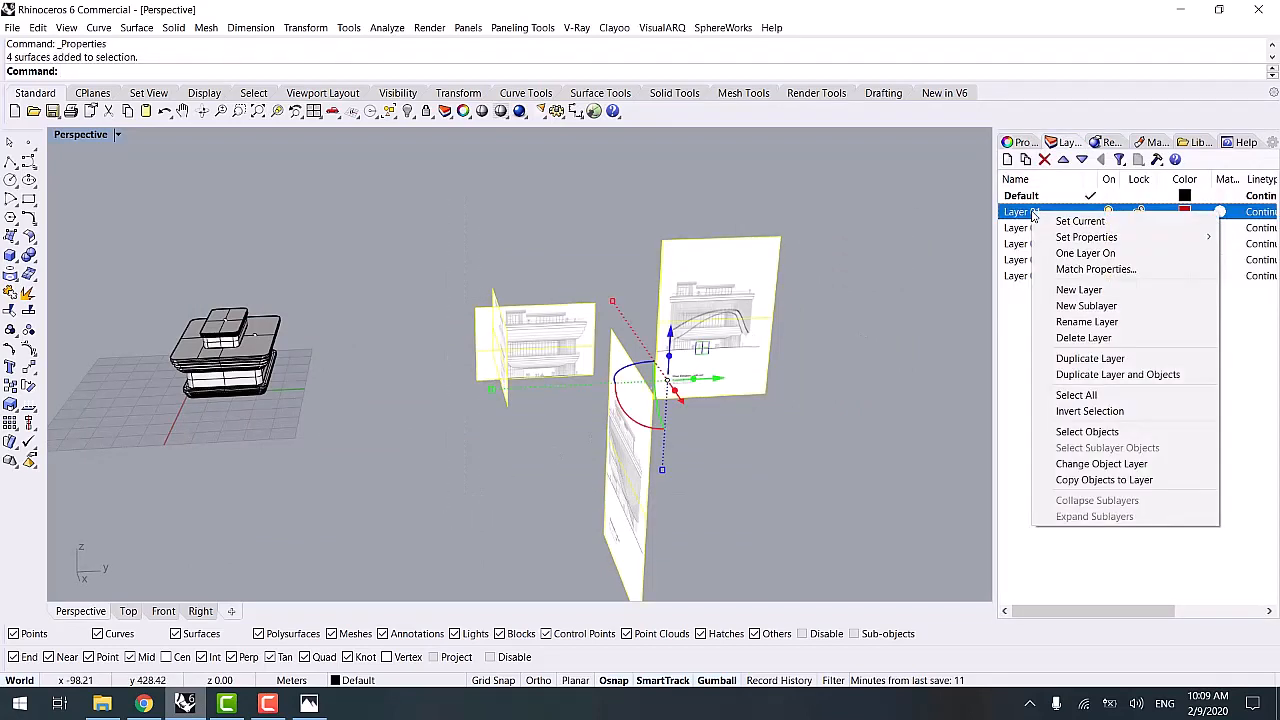
{"action": "left_click", "coordinate": [1101, 463]}
- Rename Layer 01 as Ref and make Default the current layer
{"action": "double_click", "coordinate": [1028, 213]}
{"action": "left_click", "coordinate": [1028, 213]}
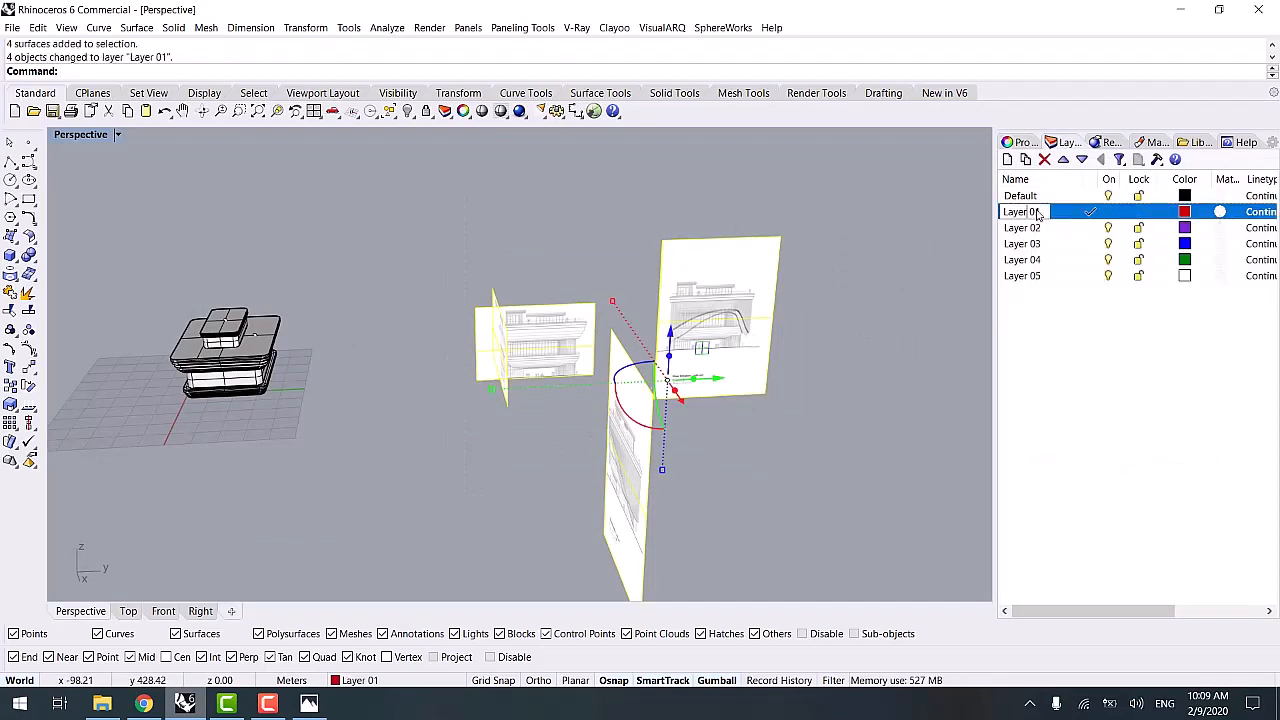
{"action": "type", "text": "r"}
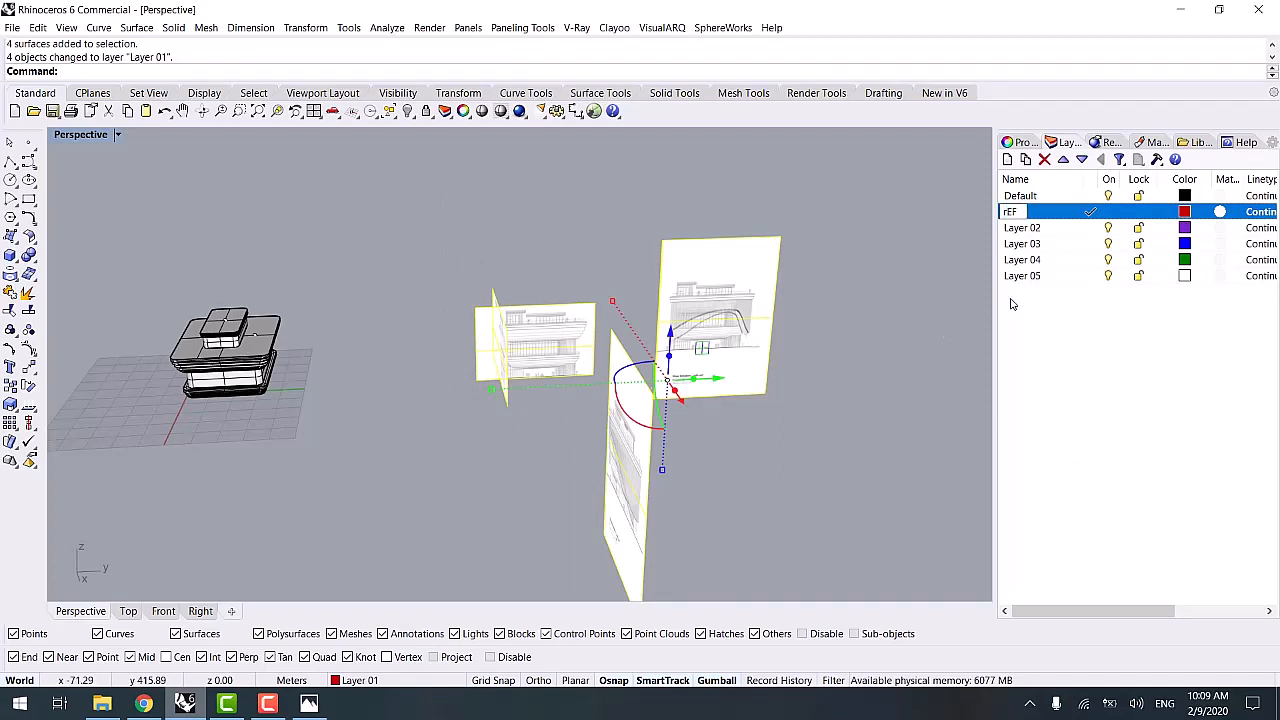
{"action": "type", "text": "ef"}
{"action": "key", "text": "Return"}
{"action": "left_click", "coordinate": [903, 340]}
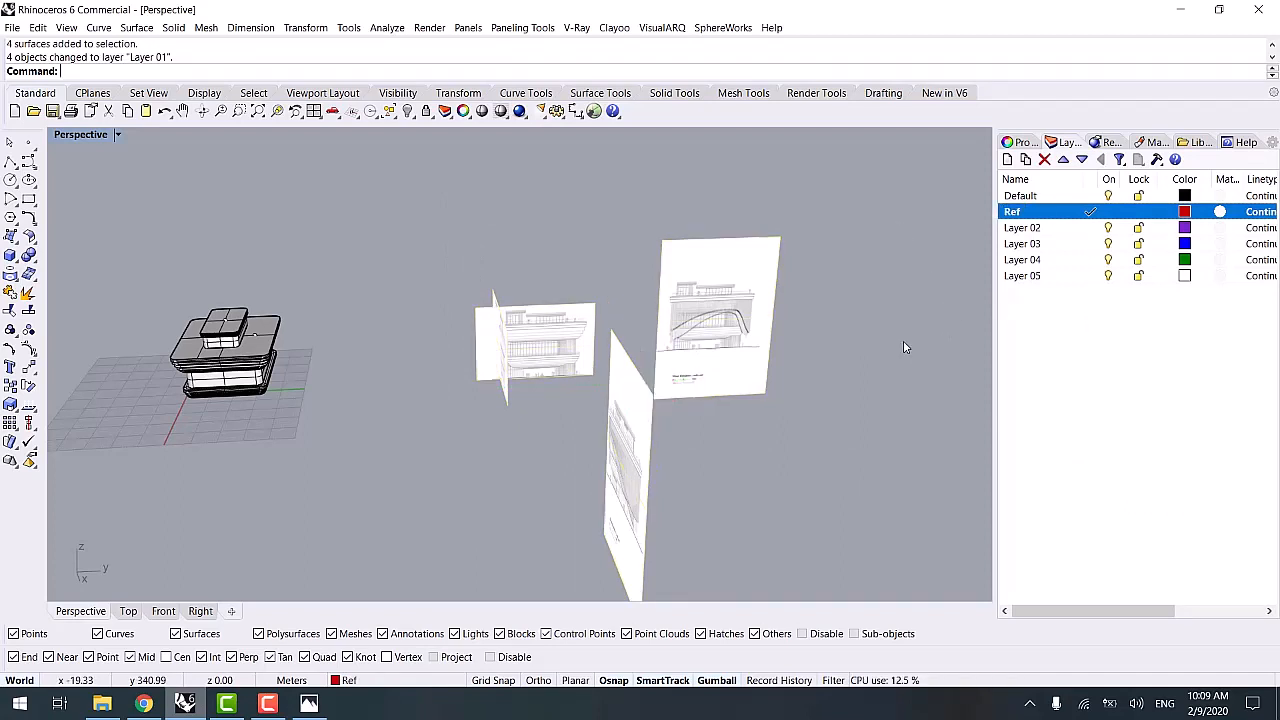
{"action": "right_click_drag", "start_coordinate": [903, 340], "coordinate": [837, 372]}
{"action": "left_click", "coordinate": [1091, 195]}
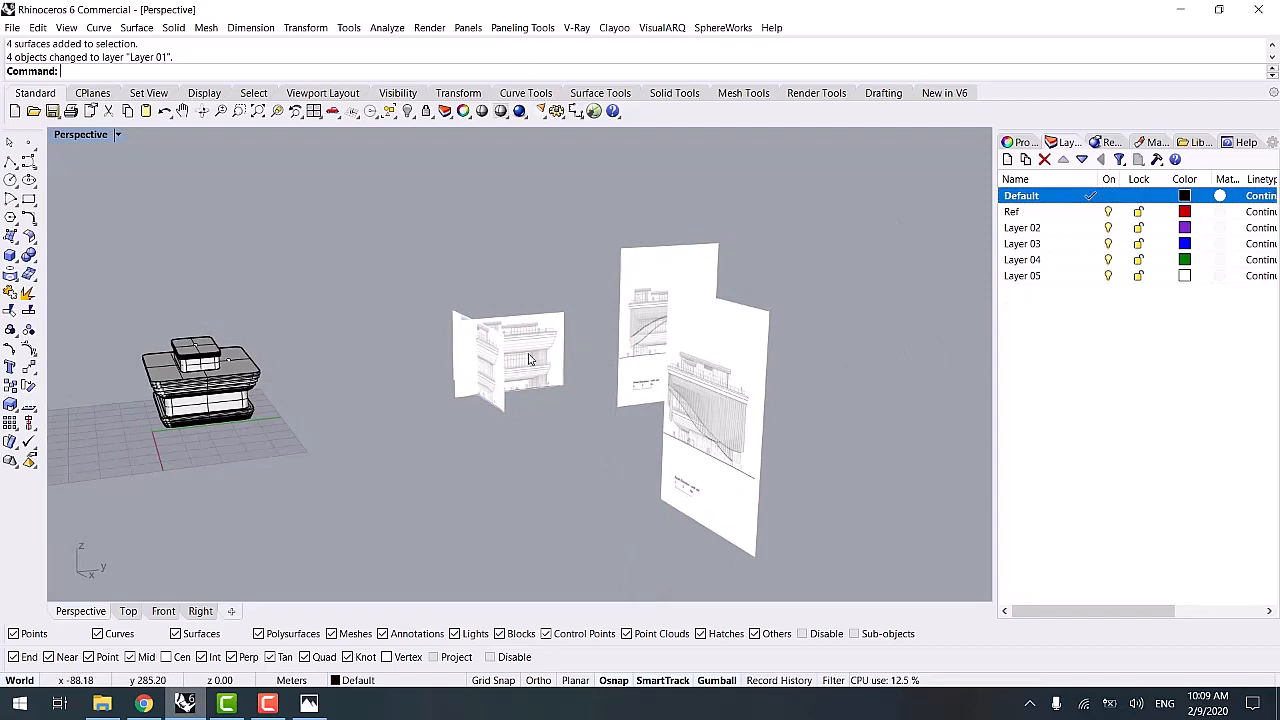
{"action": "right_click_drag", "start_coordinate": [312, 412], "coordinate": [498, 407]}
{"action": "type", "text": "SelPolysrf"}
{"action": "key", "text": "Return"}
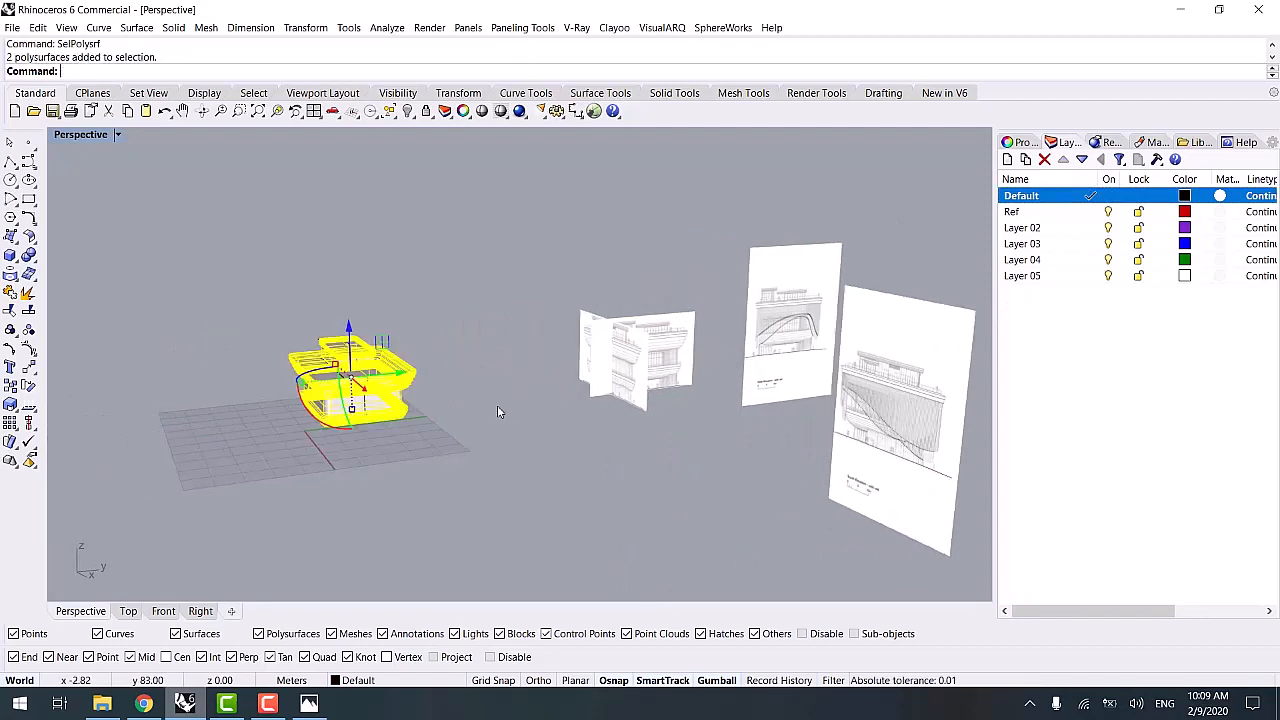
{"action": "key", "text": "Escape"}
- Select and delete all leftover construction points and curves with SelPt and SelCrv
{"action": "type", "text": "SElPt"}
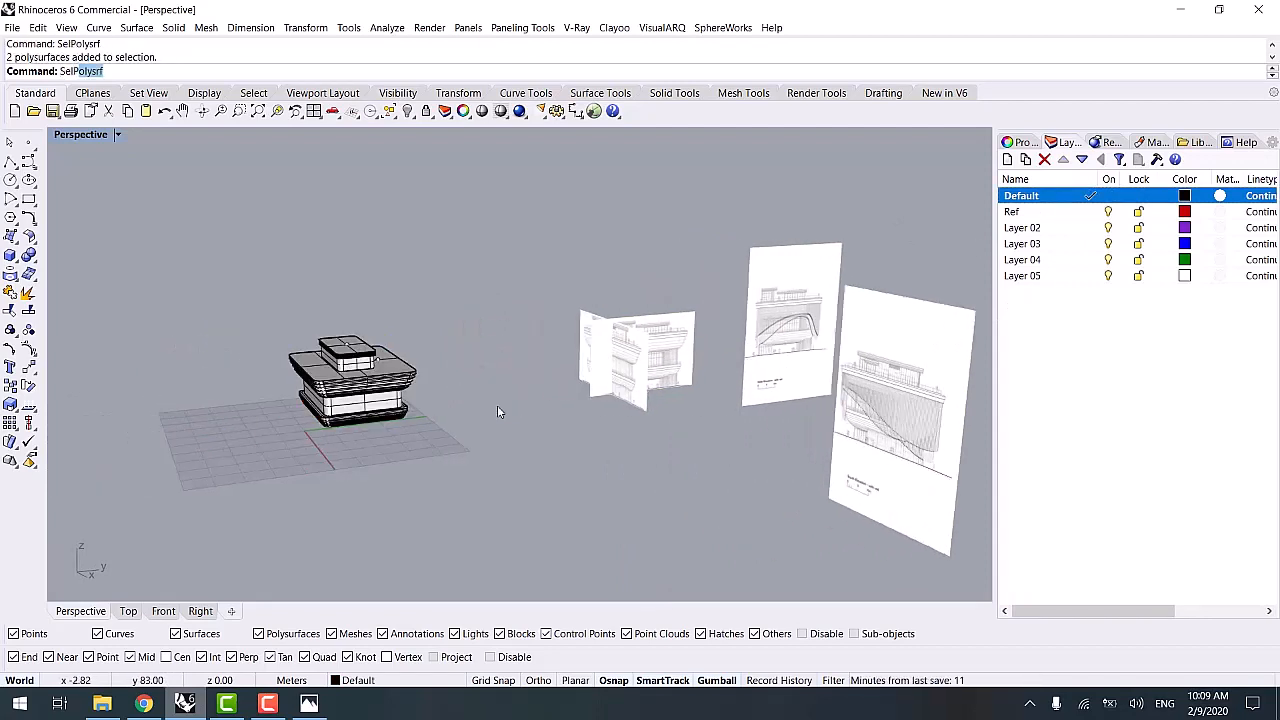
{"action": "key", "text": "Return"}
{"action": "scroll", "coordinate": [368, 378], "scroll_direction": "up", "scroll_amount": 5}
{"action": "right_click_drag", "start_coordinate": [358, 390], "coordinate": [345, 396]}
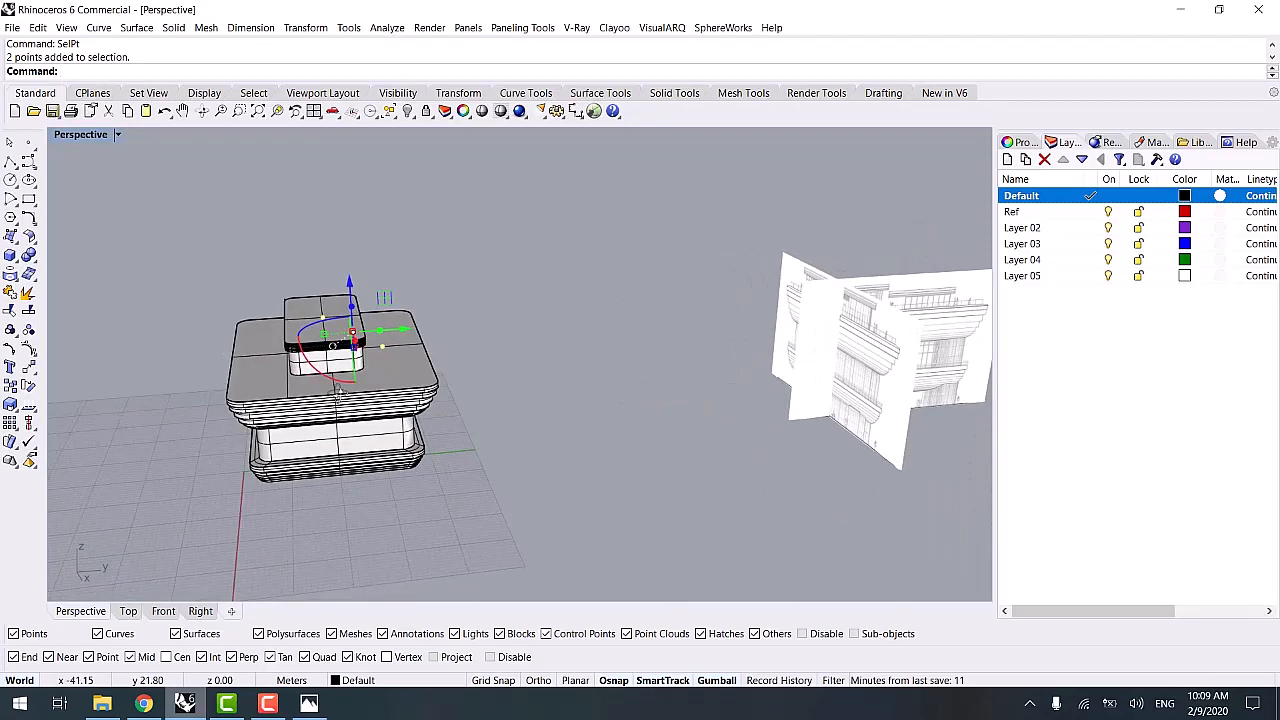
{"action": "key", "text": "Delete"}
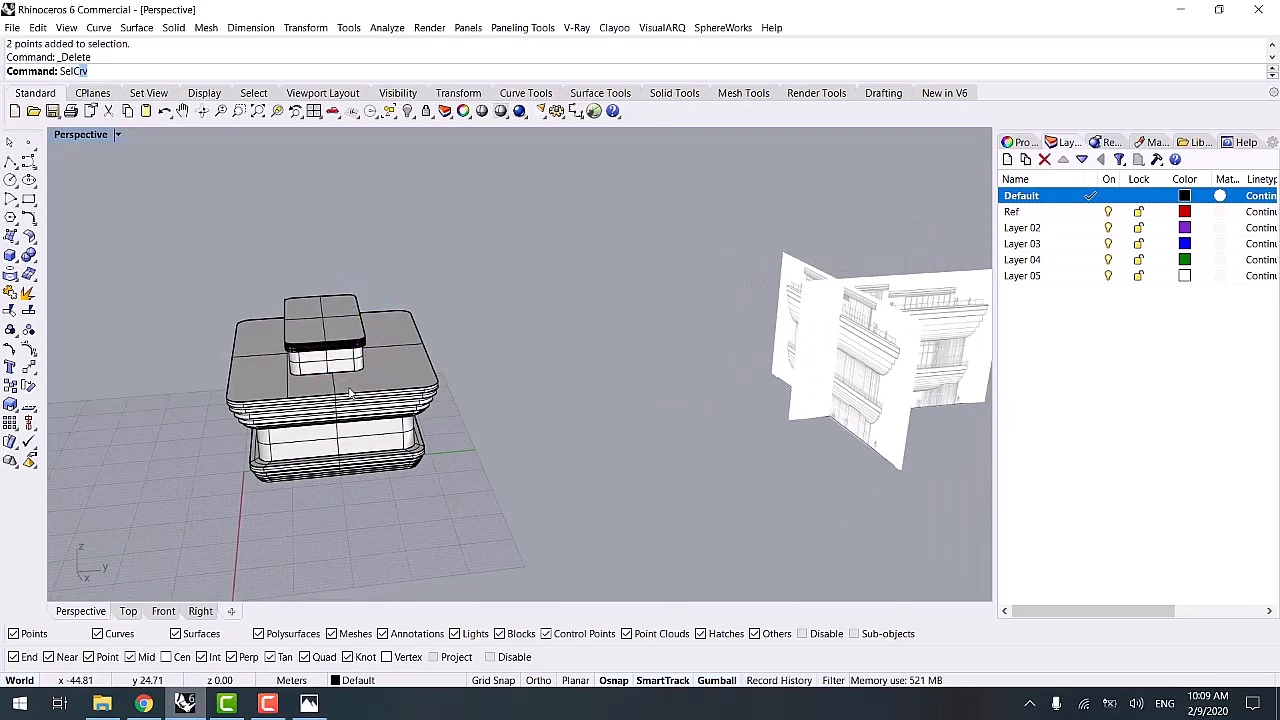
{"action": "key", "text": "Return"}
{"action": "right_click_drag", "start_coordinate": [350, 393], "coordinate": [494, 408]}
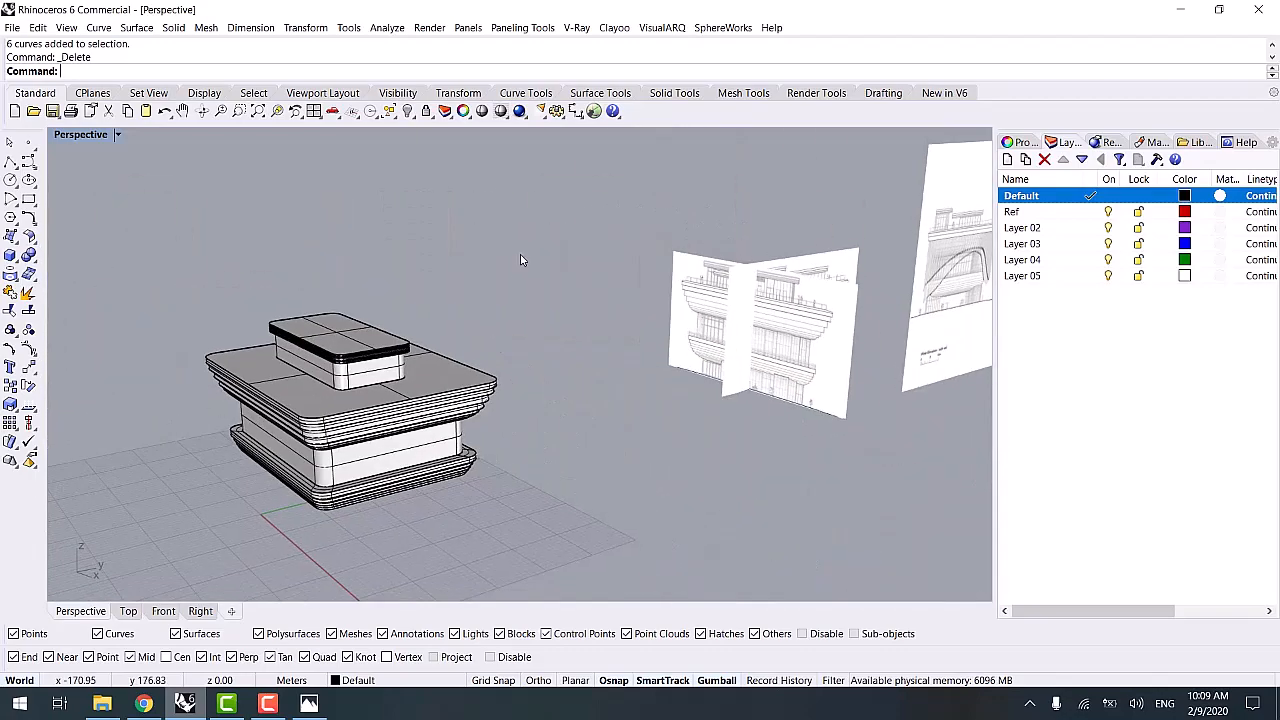
- Select both building polysurfaces and raise them vertically above the ground grid
{"action": "left_click_drag", "start_coordinate": [520, 254], "coordinate": [167, 562]}
{"action": "left_click_drag", "start_coordinate": [347, 358], "coordinate": [346, 298]}
{"action": "key", "text": "Escape"}
- Switch to Photos to examine the building's massing and veil facade in two reference photos, and return to Rhino's Top view
{"action": "left_click", "coordinate": [309, 703]}
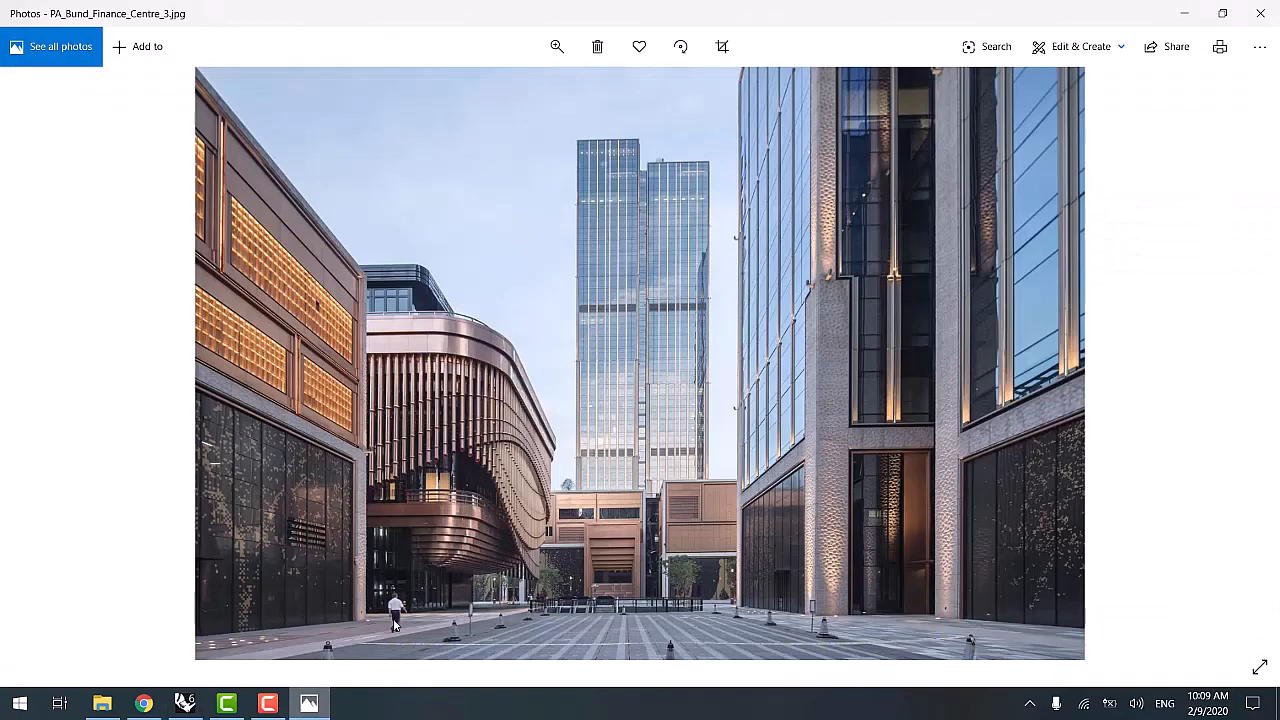
{"action": "scroll", "coordinate": [345, 476], "scroll_direction": "up", "scroll_amount": 3}
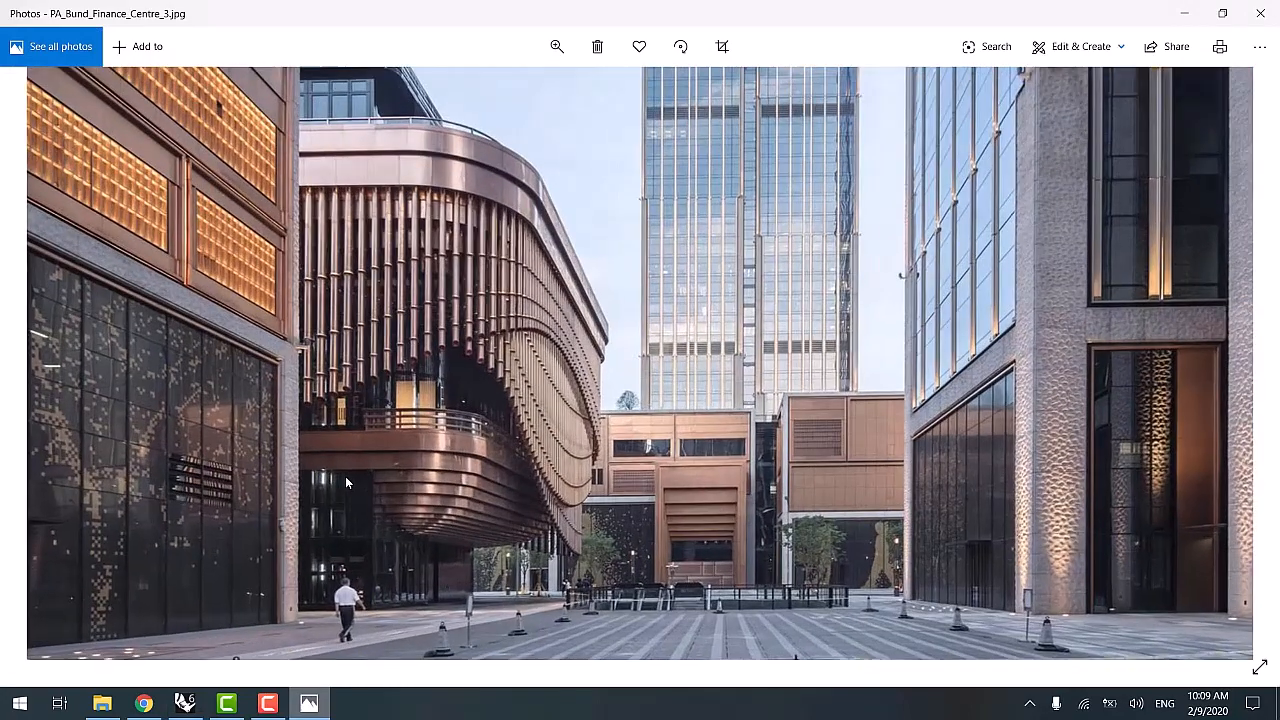
{"action": "scroll", "coordinate": [349, 440], "scroll_direction": "down", "scroll_amount": 2}
{"action": "scroll", "coordinate": [352, 467], "scroll_direction": "down", "scroll_amount": 1}
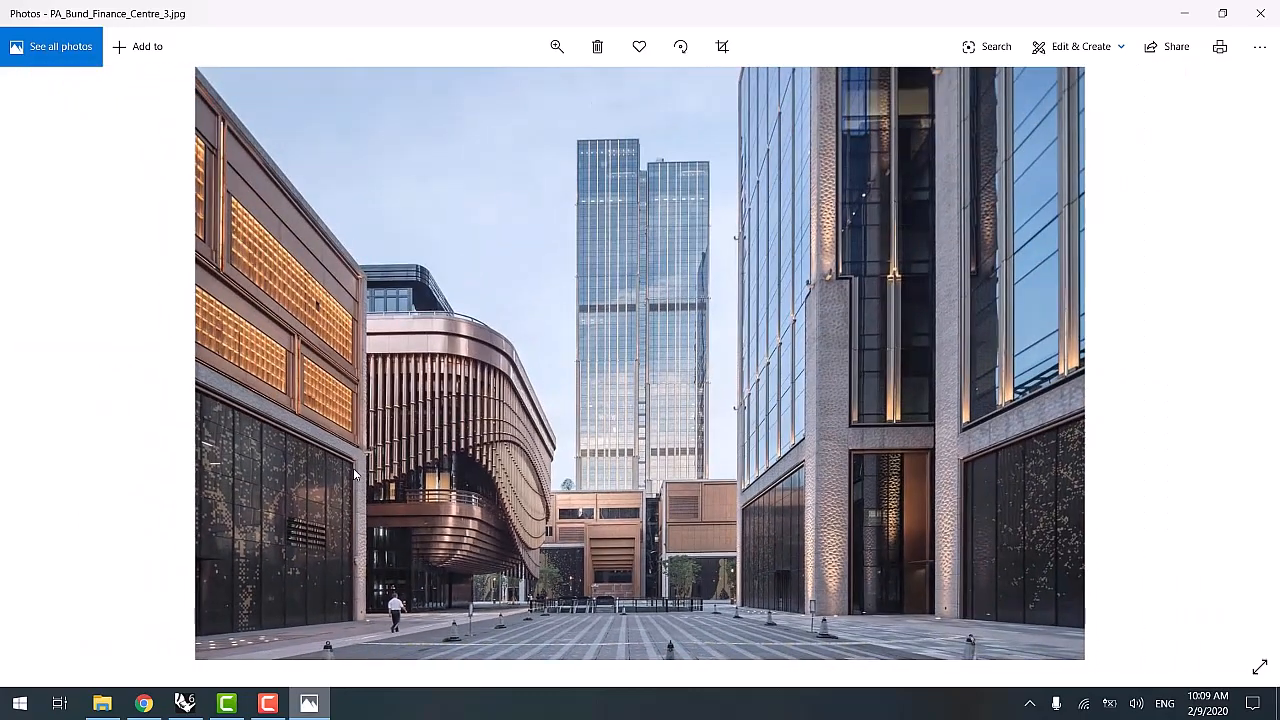
{"action": "key", "text": "Right"}
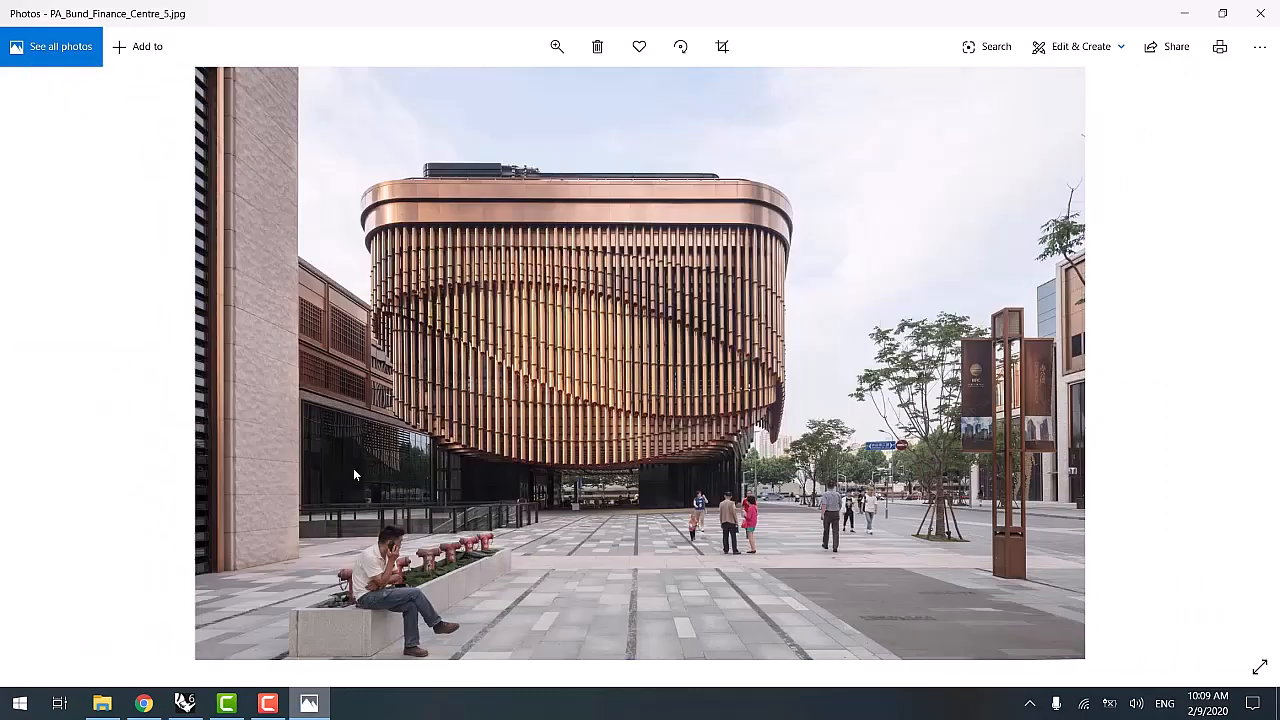
{"action": "left_click", "coordinate": [1184, 12]}
{"action": "right_click_drag", "start_coordinate": [557, 371], "coordinate": [323, 575]}
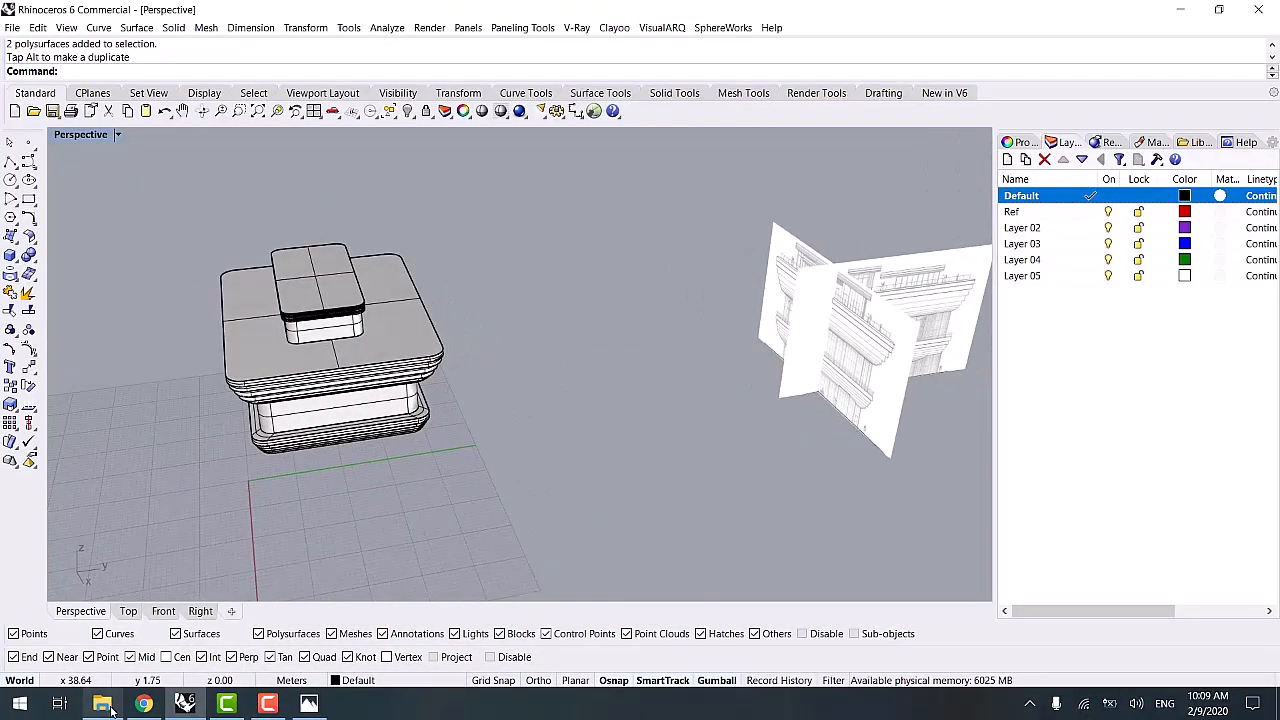
{"action": "left_click", "coordinate": [128, 611]}
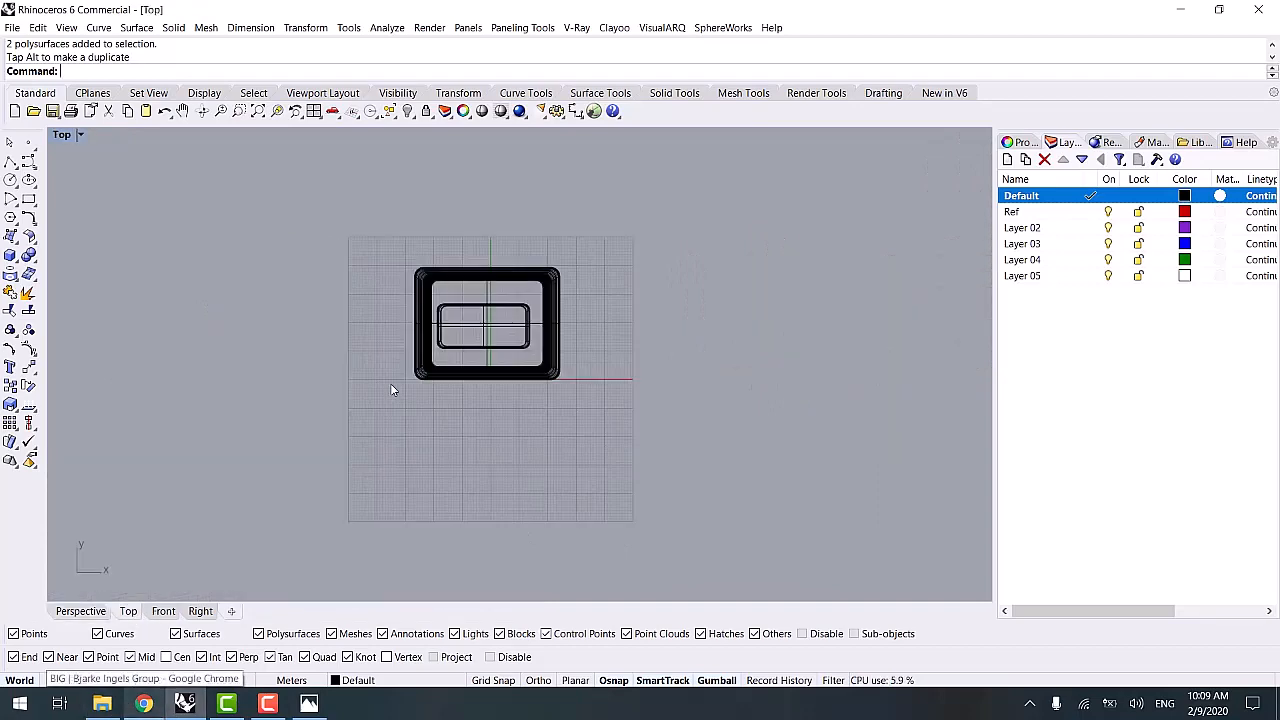
- Draw two overlapping rectangles in the Top view over the rooftop pavilion, the second offset diagonally toward the lower right
{"action": "right_click_drag", "start_coordinate": [478, 333], "coordinate": [435, 311]}
{"action": "scroll", "coordinate": [436, 309], "scroll_direction": "up", "scroll_amount": 9}
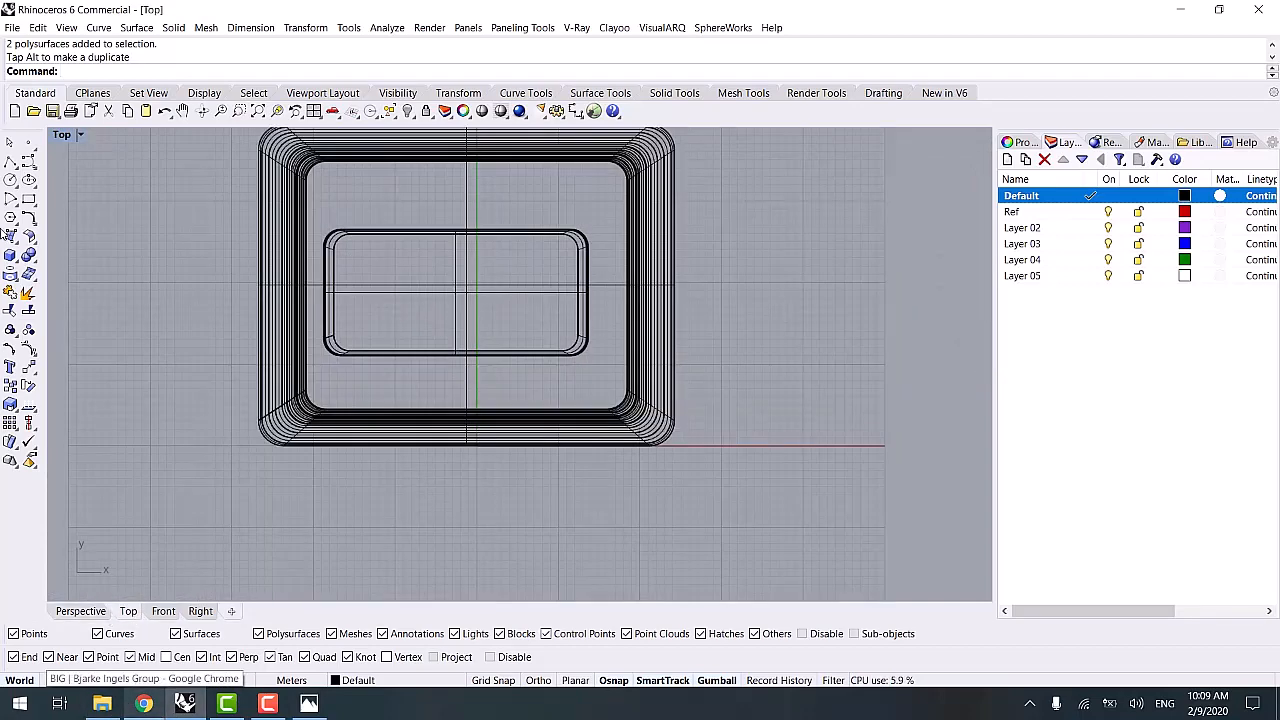
{"action": "left_click", "coordinate": [28, 199]}
{"action": "scroll", "coordinate": [423, 183], "scroll_direction": "up", "scroll_amount": 4}
{"action": "left_click", "coordinate": [277, 220]}
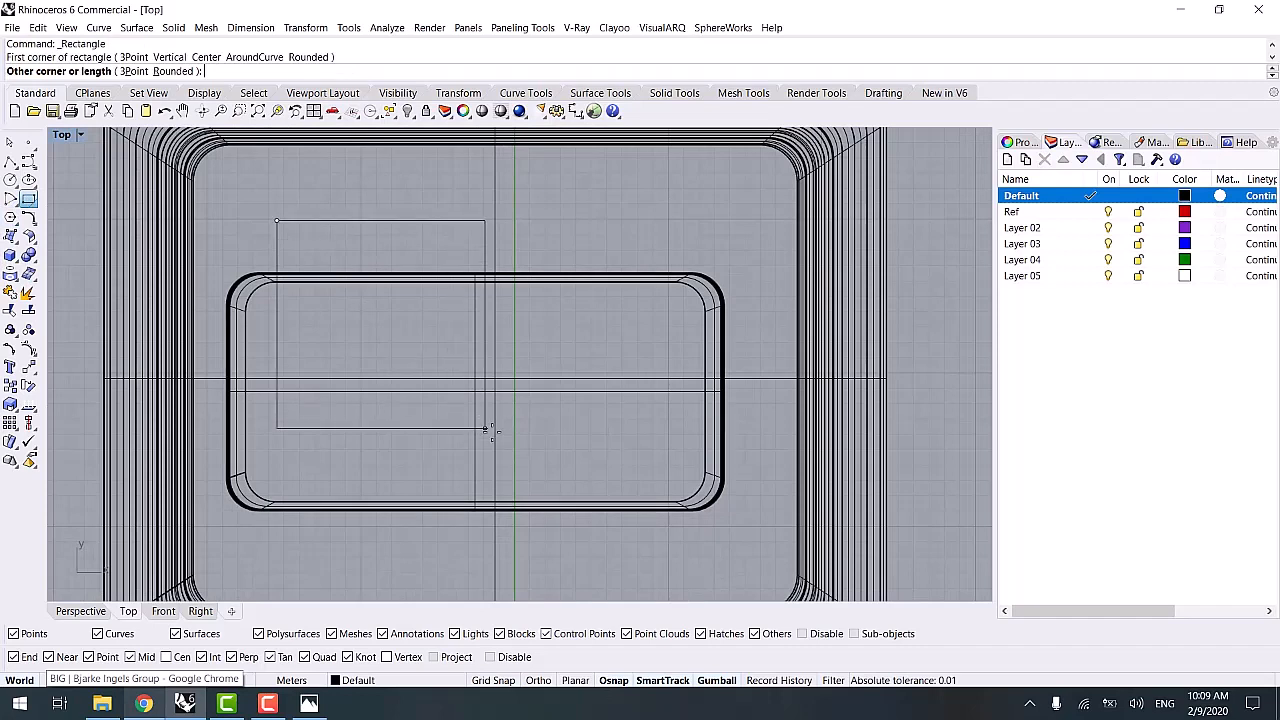
{"action": "left_click", "coordinate": [589, 478]}
{"action": "right_click", "coordinate": [565, 445]}
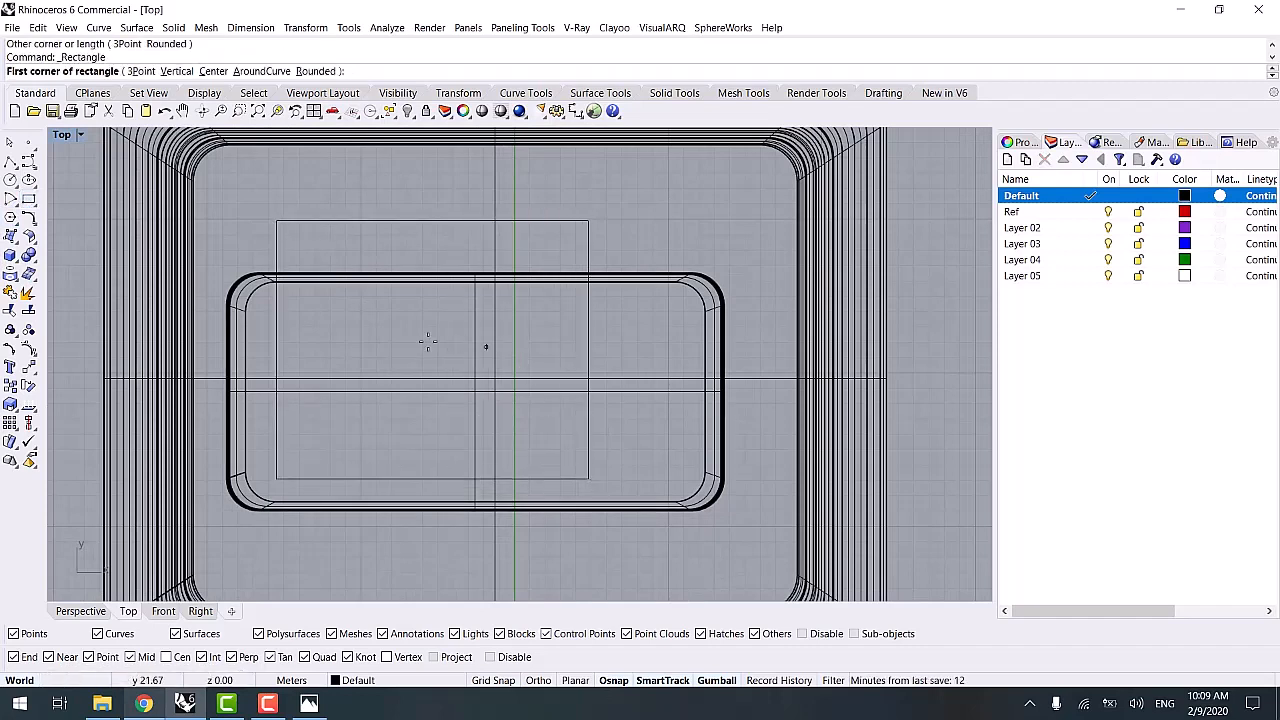
{"action": "left_click", "coordinate": [433, 331]}
{"action": "left_click", "coordinate": [772, 558]}
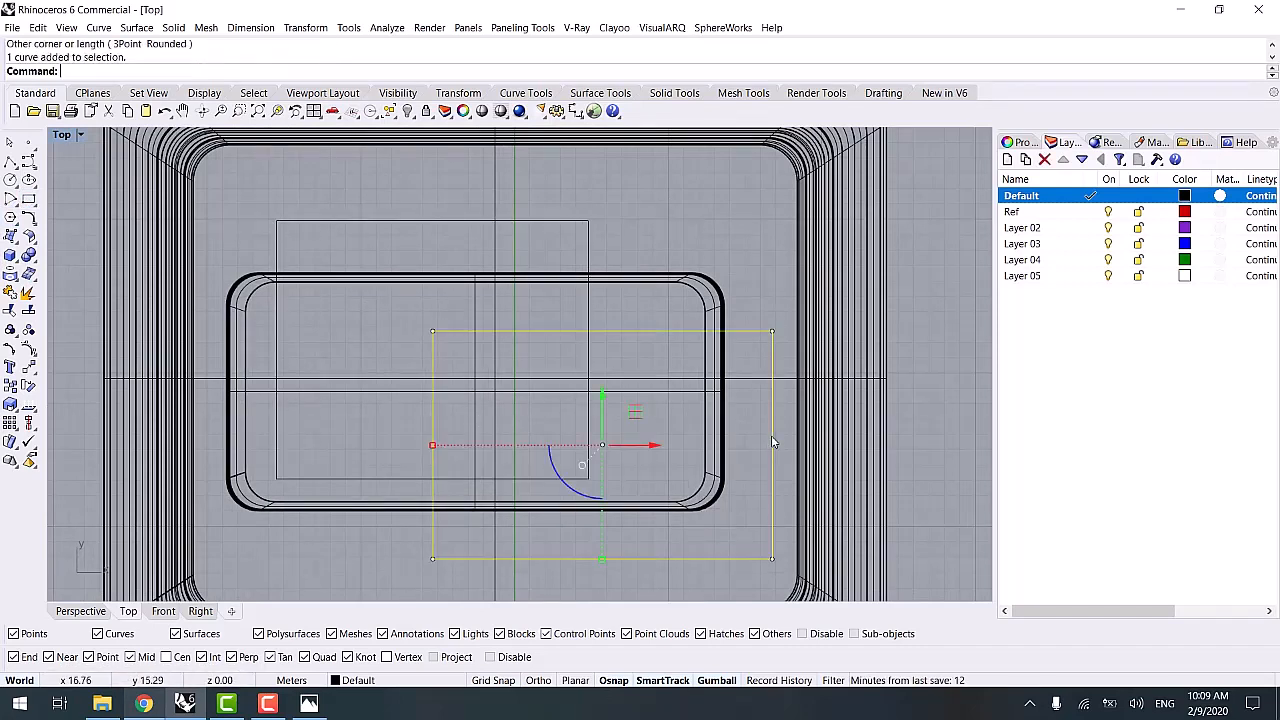
- Trim away the segments inside the overlap of the two rectangles, leaving one stepped outline
{"action": "left_click", "coordinate": [415, 221], "text": "shift"}
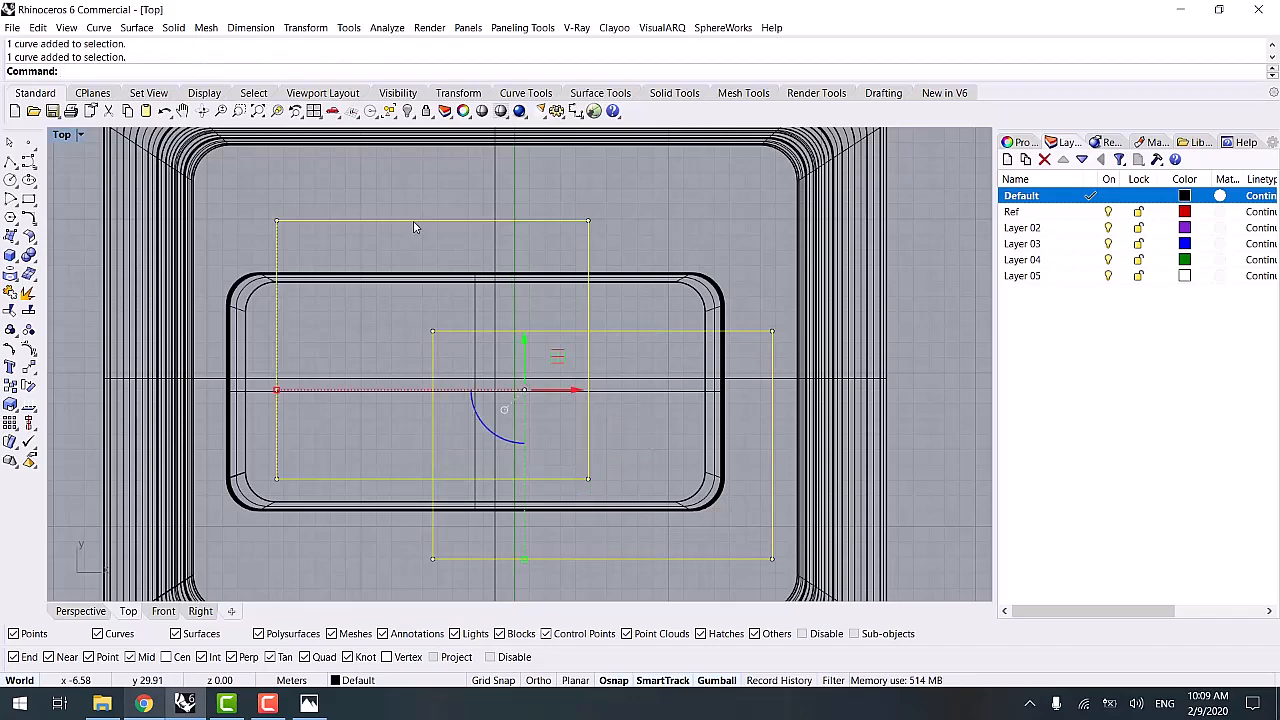
{"action": "type", "text": "Trim"}
{"action": "key", "text": "Return"}
{"action": "left_click", "coordinate": [590, 362]}
{"action": "left_click", "coordinate": [563, 332]}
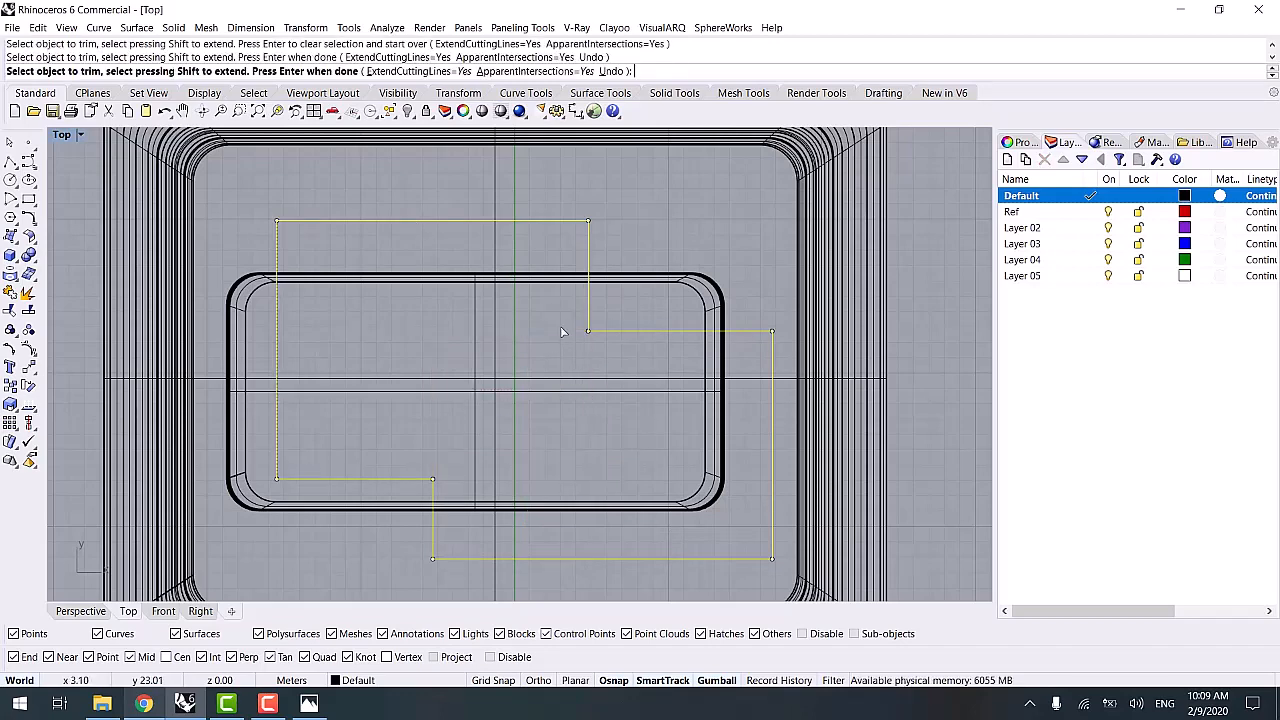
- Finish trimming, join the trimmed curves into one closed stepped outline, and switch to the Perspective view
{"action": "key", "text": "Return"}
{"action": "key", "text": "ctrl+j"}
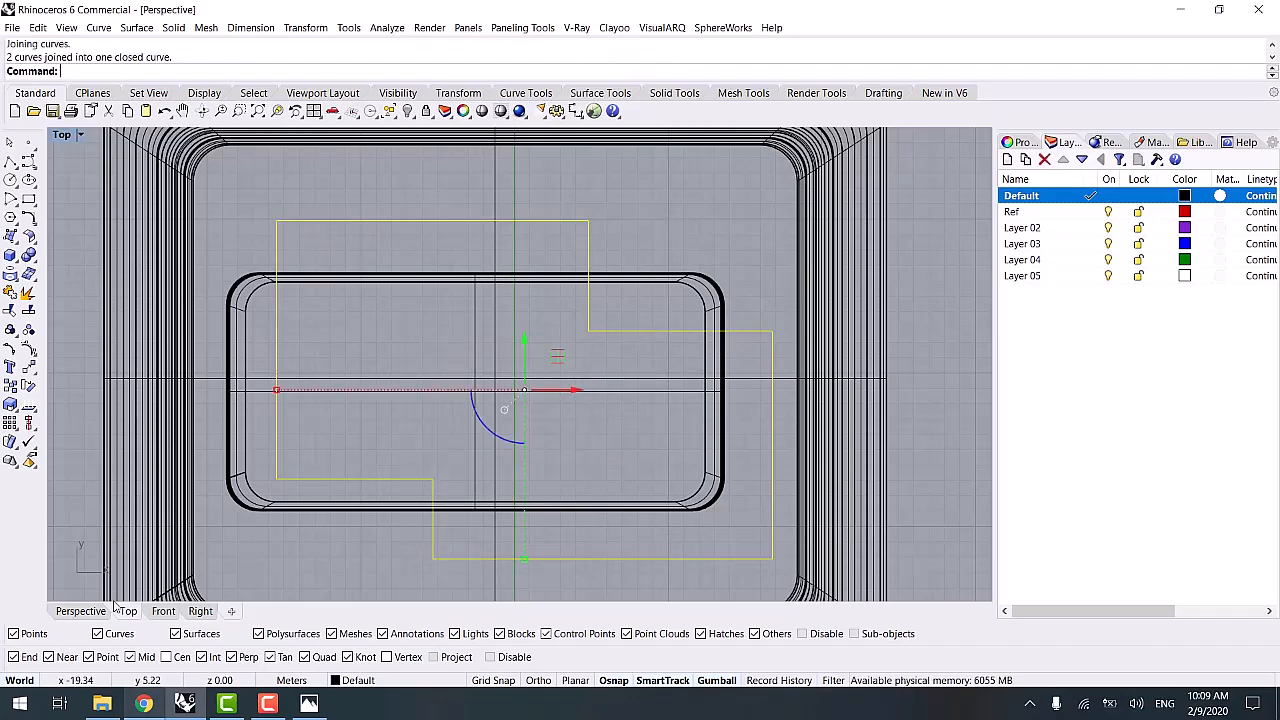
{"action": "left_click", "coordinate": [98, 610]}
{"action": "right_click_drag", "start_coordinate": [440, 530], "coordinate": [374, 491]}
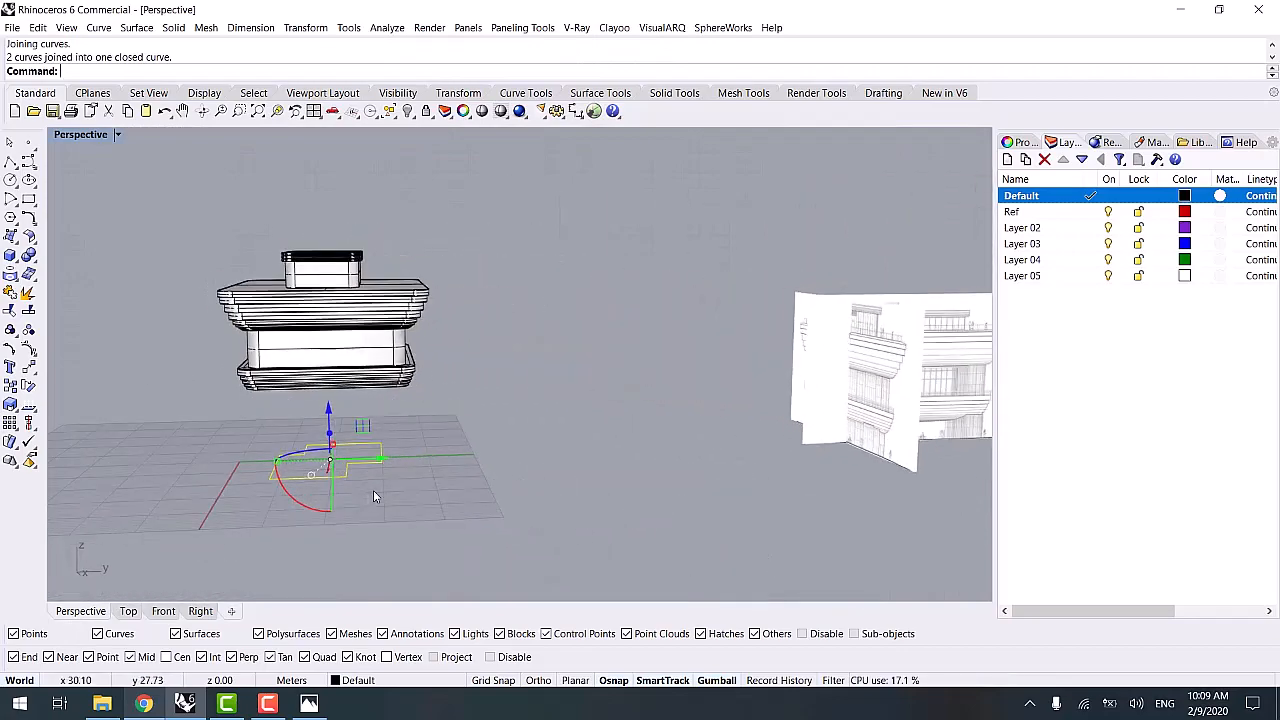
- Move the building's stacked masses straight down closer to the closed outline on the ground plane
{"action": "scroll", "coordinate": [374, 491], "scroll_direction": "up", "scroll_amount": 2}
{"action": "left_click_drag", "start_coordinate": [254, 454], "coordinate": [266, 454], "text": "shift"}
{"action": "left_click_drag", "start_coordinate": [508, 389], "coordinate": [226, 191]}
{"action": "left_click_drag", "start_coordinate": [318, 222], "coordinate": [318, 285]}
{"action": "left_click", "coordinate": [520, 440]}
- Extrude the closed ground outline up to the lower stepped mass with ExtrudeCrv, using the ToBoundary option
{"action": "scroll", "coordinate": [314, 508], "scroll_direction": "up", "scroll_amount": 5}
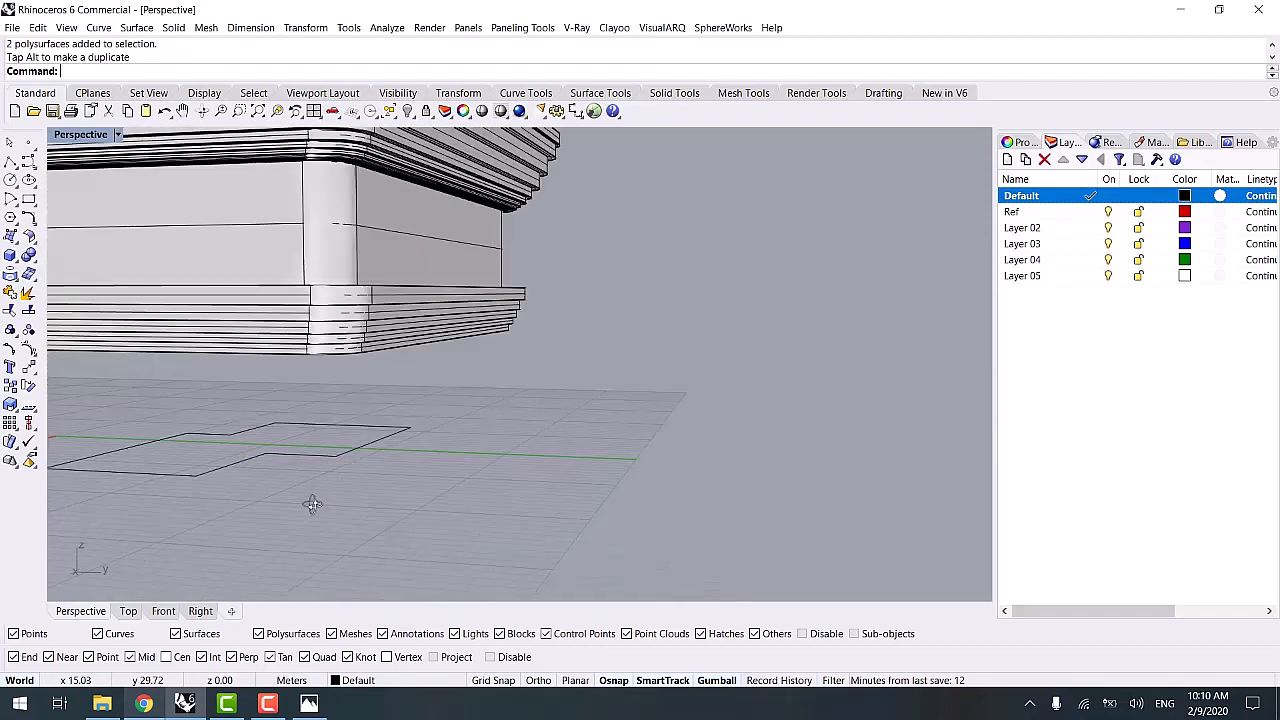
{"action": "left_click", "coordinate": [364, 472]}
{"action": "left_click", "coordinate": [460, 557]}
{"action": "scroll", "coordinate": [338, 511], "scroll_direction": "up", "scroll_amount": 5}
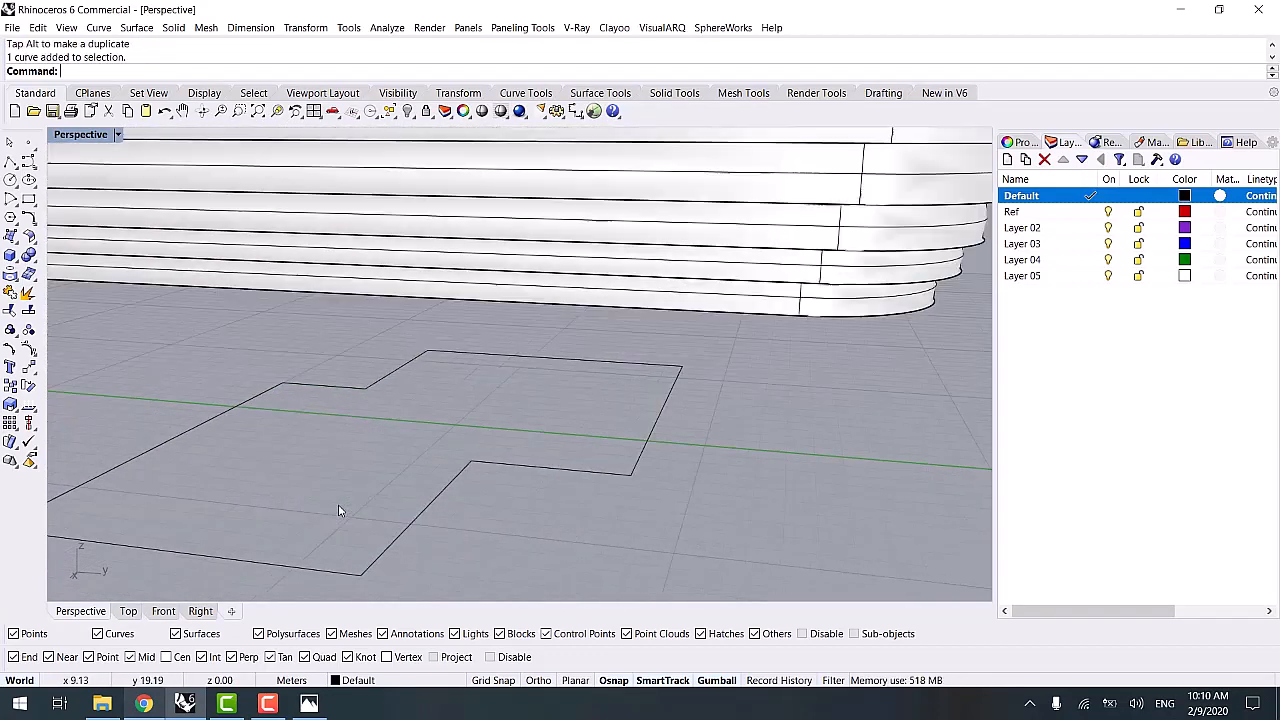
{"action": "left_click_drag", "start_coordinate": [395, 443], "coordinate": [395, 443]}
{"action": "type", "text": "EXtrudecrv"}
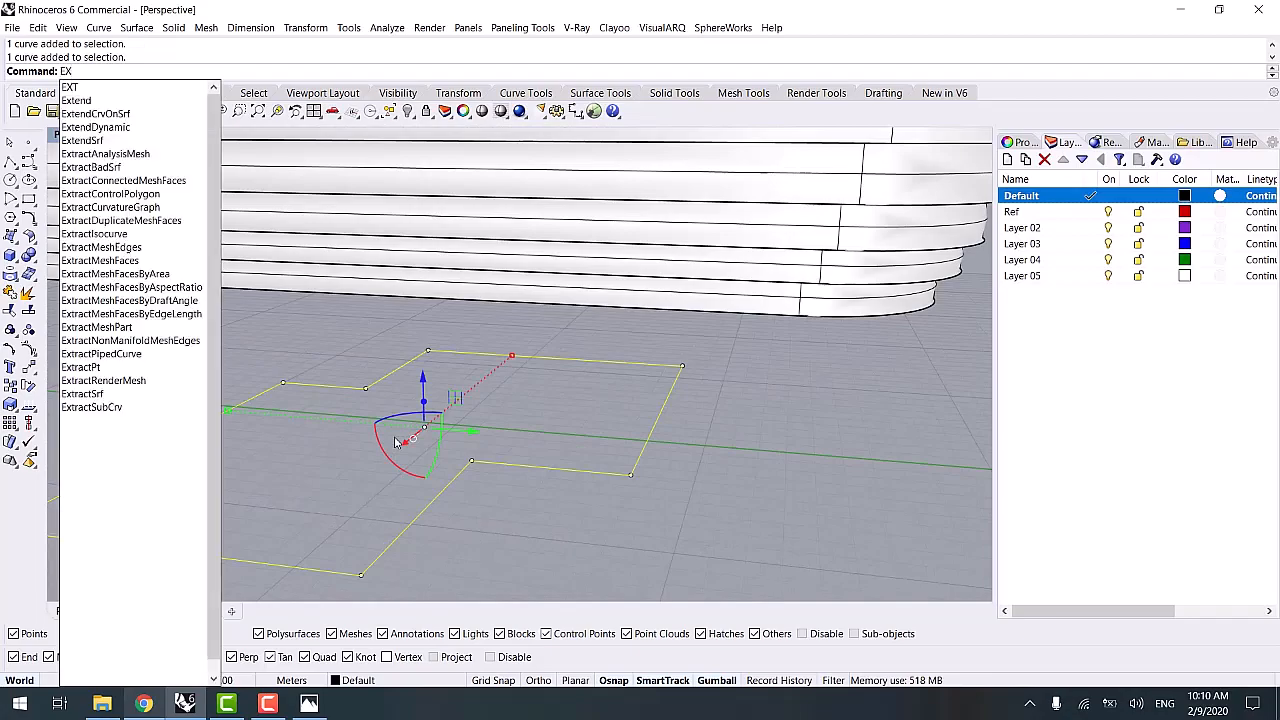
{"action": "key", "text": "Return"}
{"action": "left_click", "coordinate": [399, 72]}
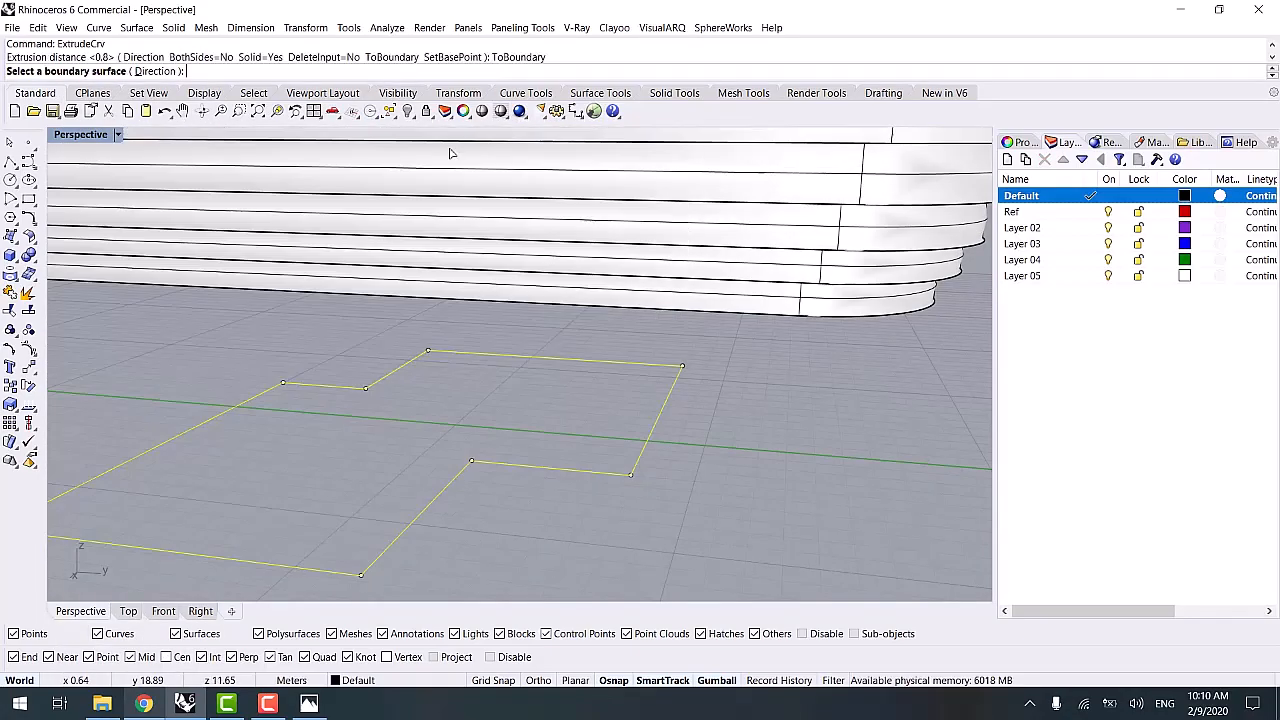
{"action": "right_click_drag", "start_coordinate": [532, 284], "coordinate": [500, 215]}
{"action": "scroll", "coordinate": [480, 225], "scroll_direction": "down", "scroll_amount": 5}
{"action": "left_click", "coordinate": [345, 285]}
{"action": "right_click_drag", "start_coordinate": [337, 293], "coordinate": [478, 407]}
{"action": "scroll", "coordinate": [599, 422], "scroll_direction": "down", "scroll_amount": 3}
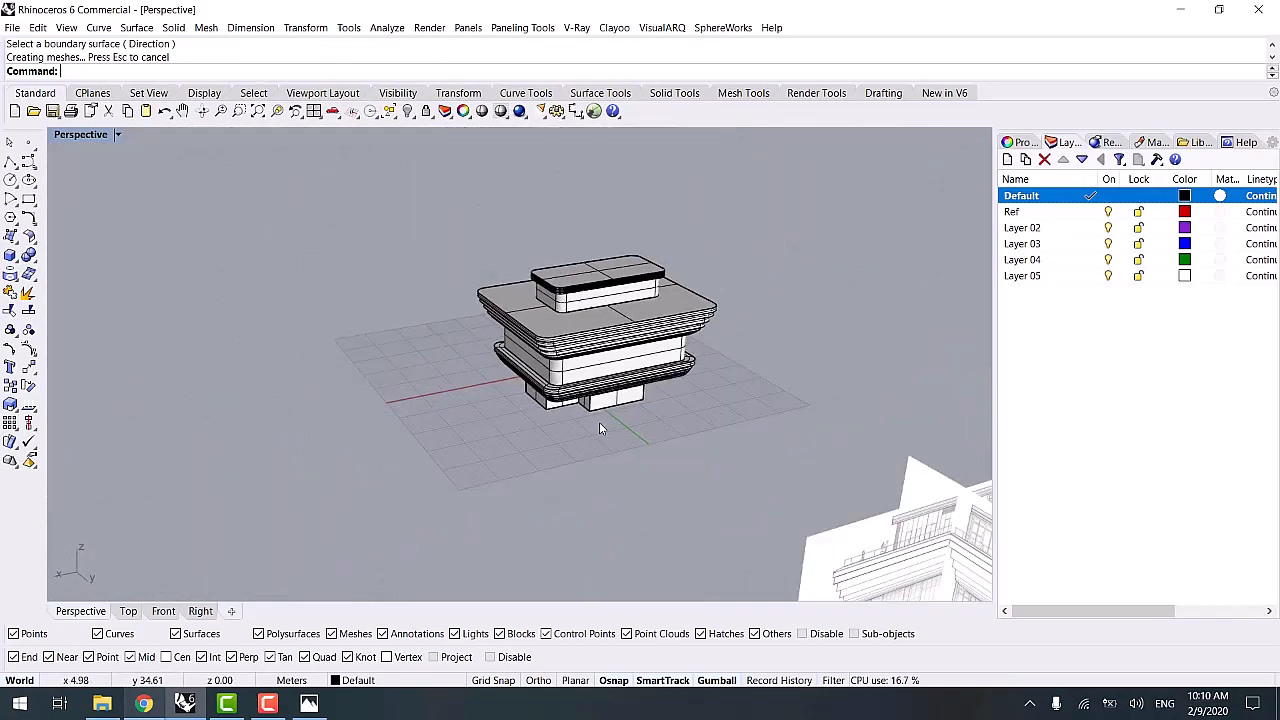
- Examine the massing in Rendered display mode, return to Shaded mode, and look over the south elevation reference drawing
{"action": "key", "text": "ctrl+alt+r"}
{"action": "right_click_drag", "start_coordinate": [584, 398], "coordinate": [552, 427]}
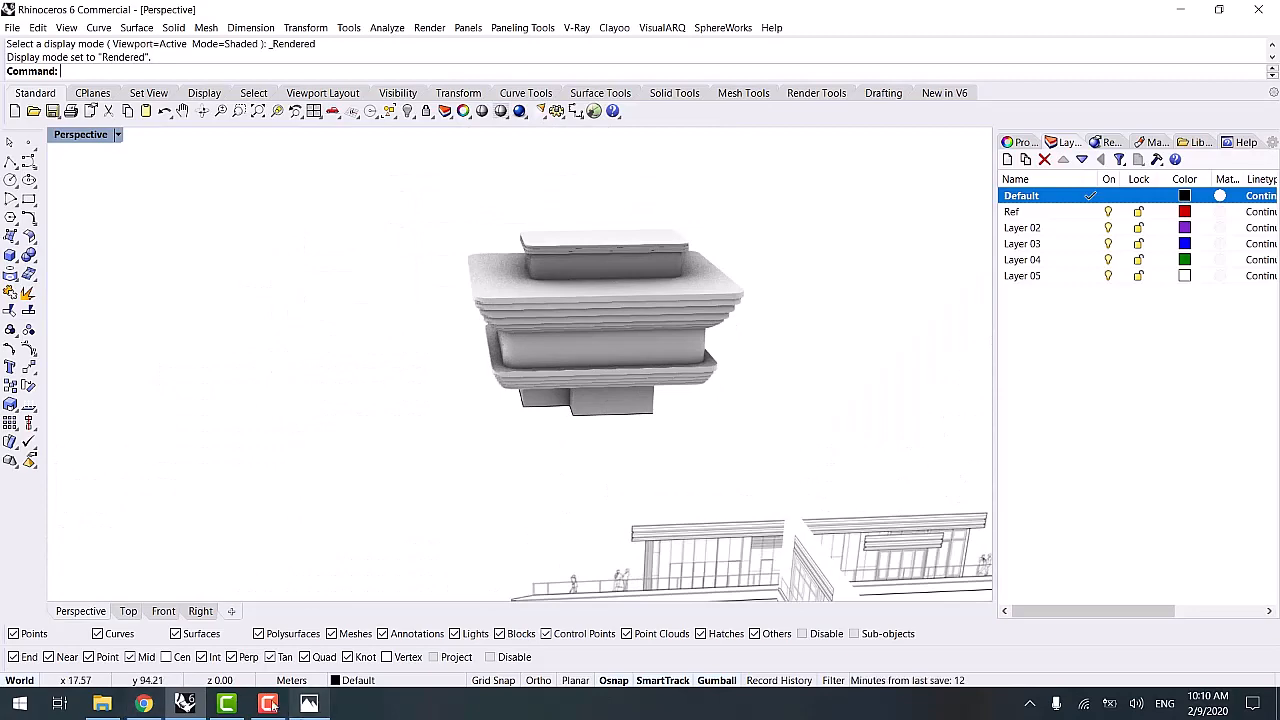
{"action": "mouse_move", "coordinate": [561, 495]}
{"action": "right_mouse_down"}
{"action": "mouse_move", "coordinate": [831, 440]}
{"action": "mouse_move", "coordinate": [677, 420]}
{"action": "mouse_move", "coordinate": [714, 446]}
{"action": "mouse_move", "coordinate": [600, 404]}
{"action": "mouse_move", "coordinate": [497, 443]}
{"action": "mouse_move", "coordinate": [286, 443]}
{"action": "mouse_move", "coordinate": [341, 417]}
{"action": "right_mouse_up"}
{"action": "key", "text": "ctrl+alt+s"}
{"action": "scroll", "coordinate": [714, 446], "scroll_direction": "down", "scroll_amount": 5}
{"action": "scroll", "coordinate": [331, 437], "scroll_direction": "up", "scroll_amount": 8}
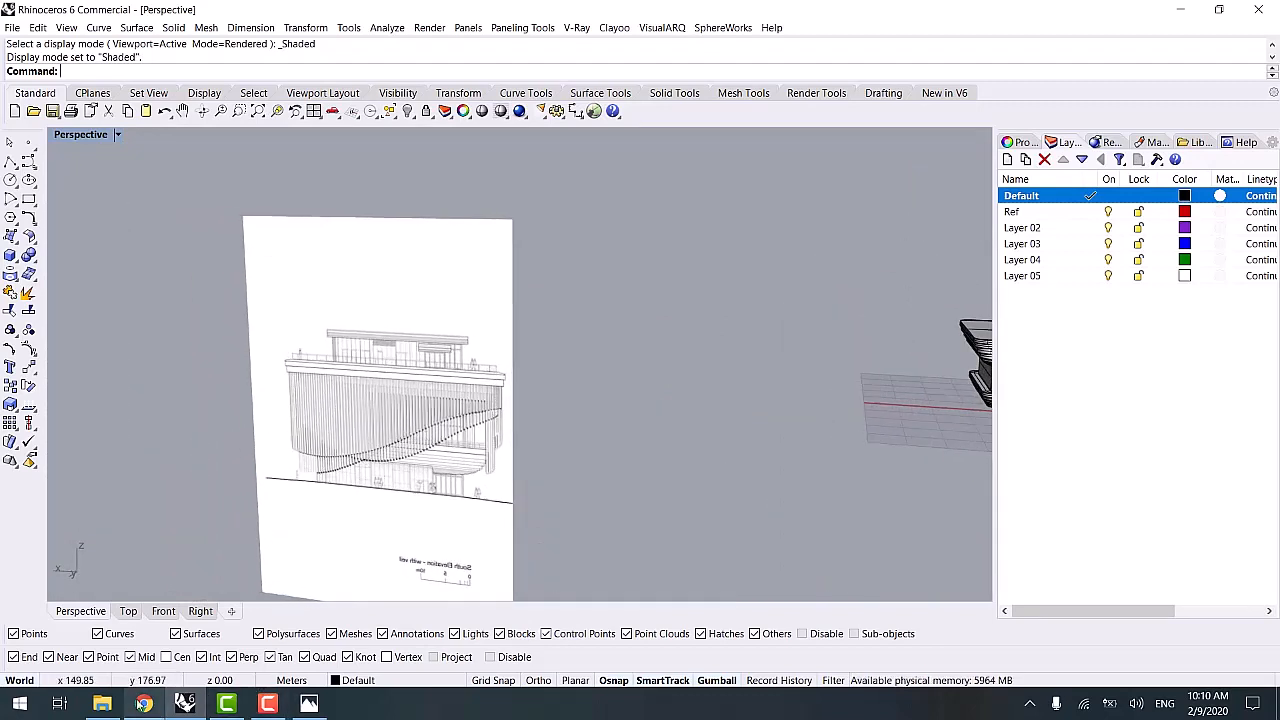
{"action": "left_click", "coordinate": [267, 703]}
{"action": "left_click", "coordinate": [1213, 640]}
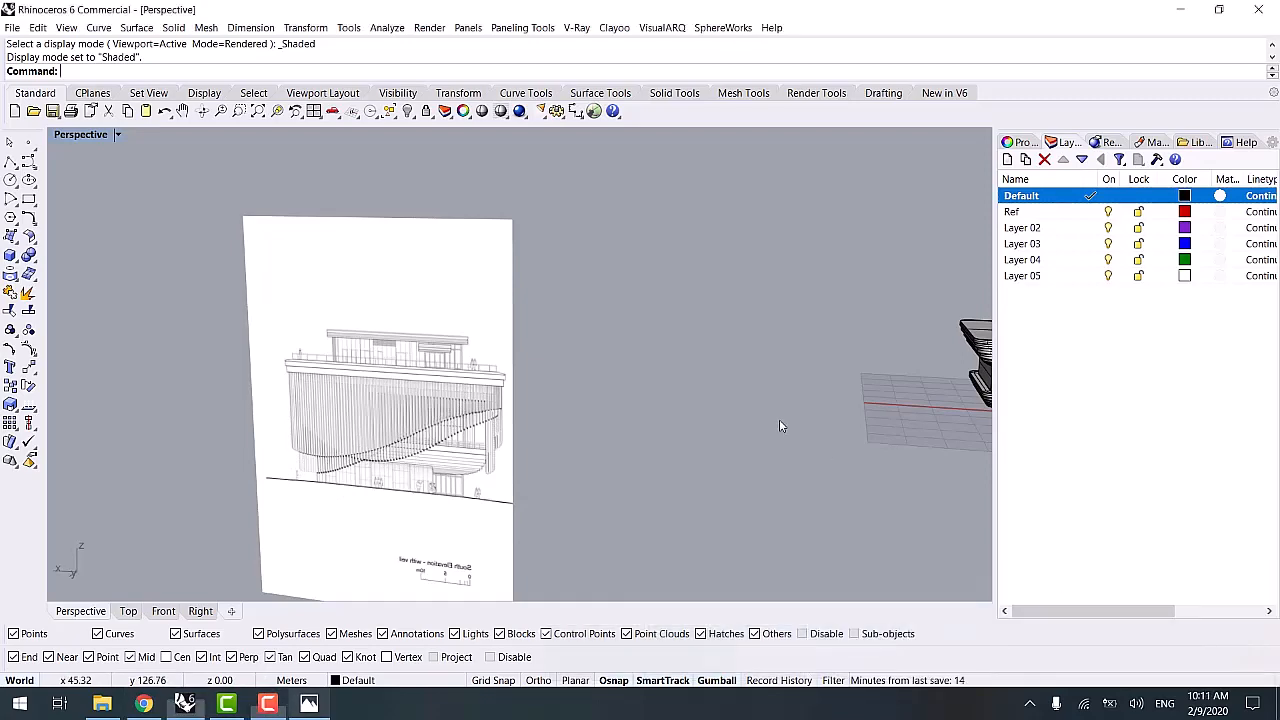
{"action": "right_click_drag", "start_coordinate": [779, 419], "coordinate": [860, 440]}
- Open the reference photos PA_Bund_Finance_Centre_3 and PA_Bund_Finance_Centre_1 from the project folder, examine the facade veil, and return to Rhino
{"action": "left_click", "coordinate": [102, 703]}
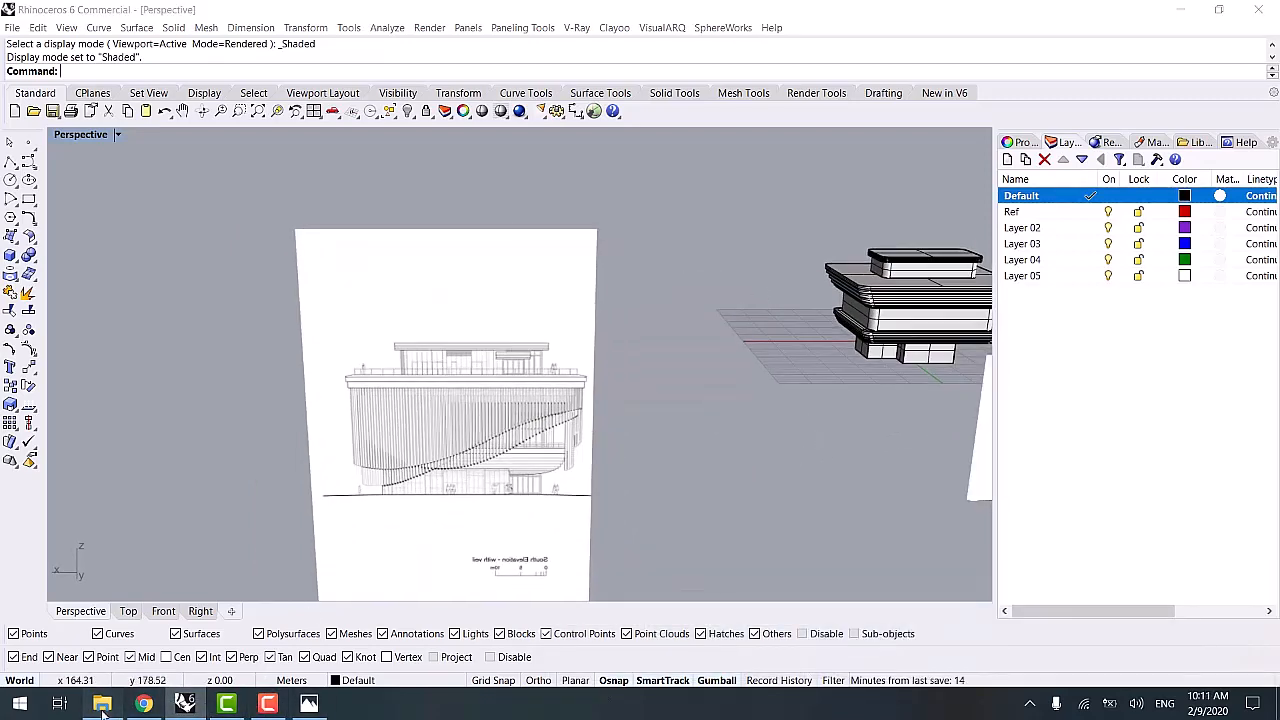
{"action": "left_click", "coordinate": [458, 241]}
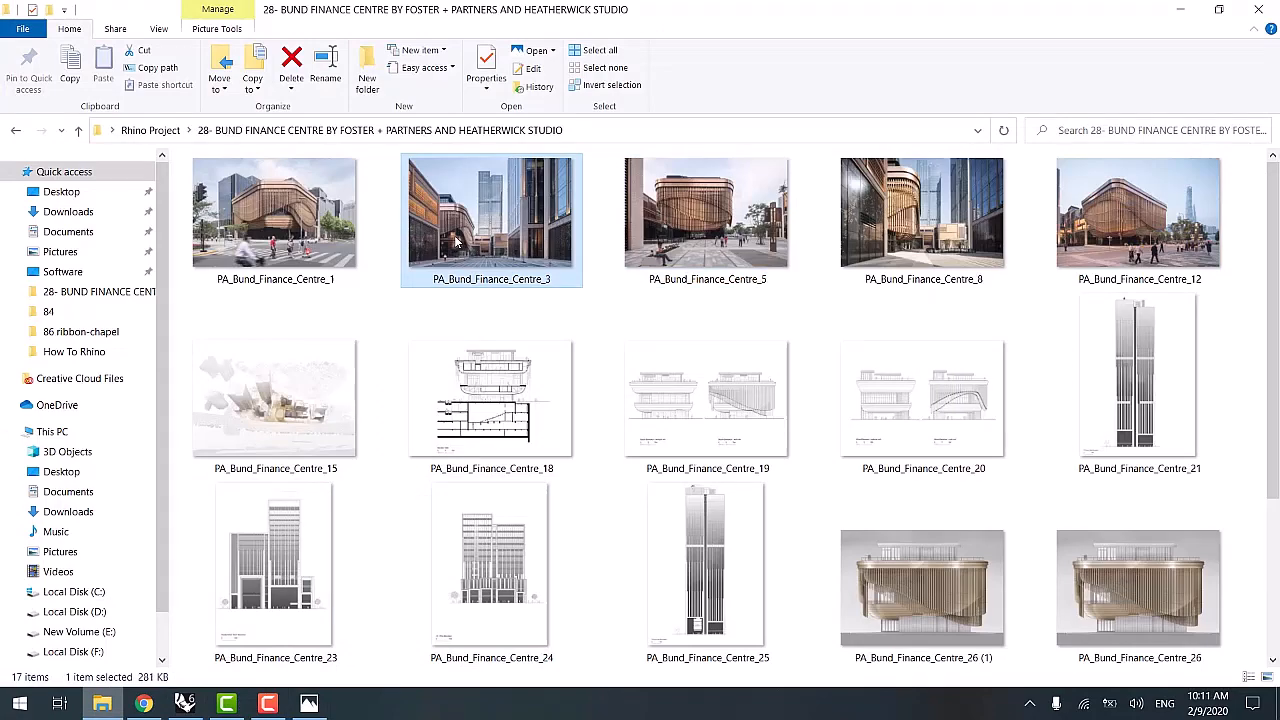
{"action": "double_click", "coordinate": [455, 241]}
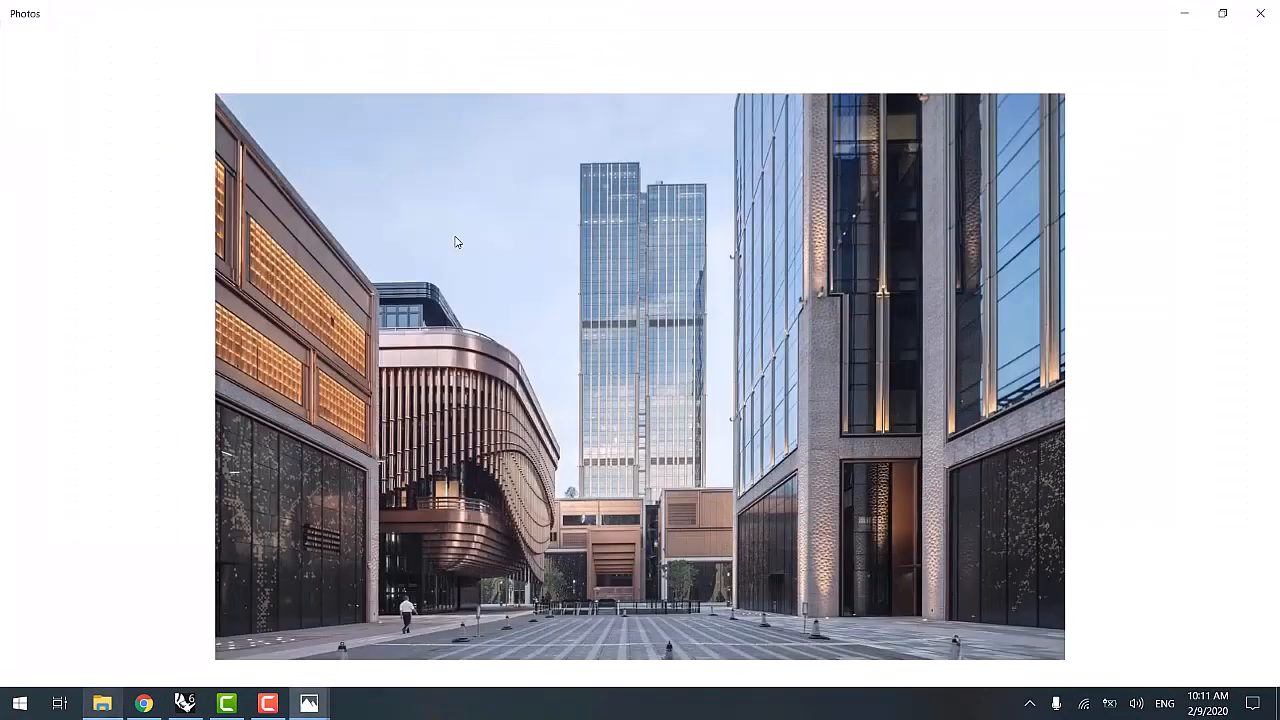
{"action": "key", "text": "Left"}
{"action": "key", "text": "Left"}
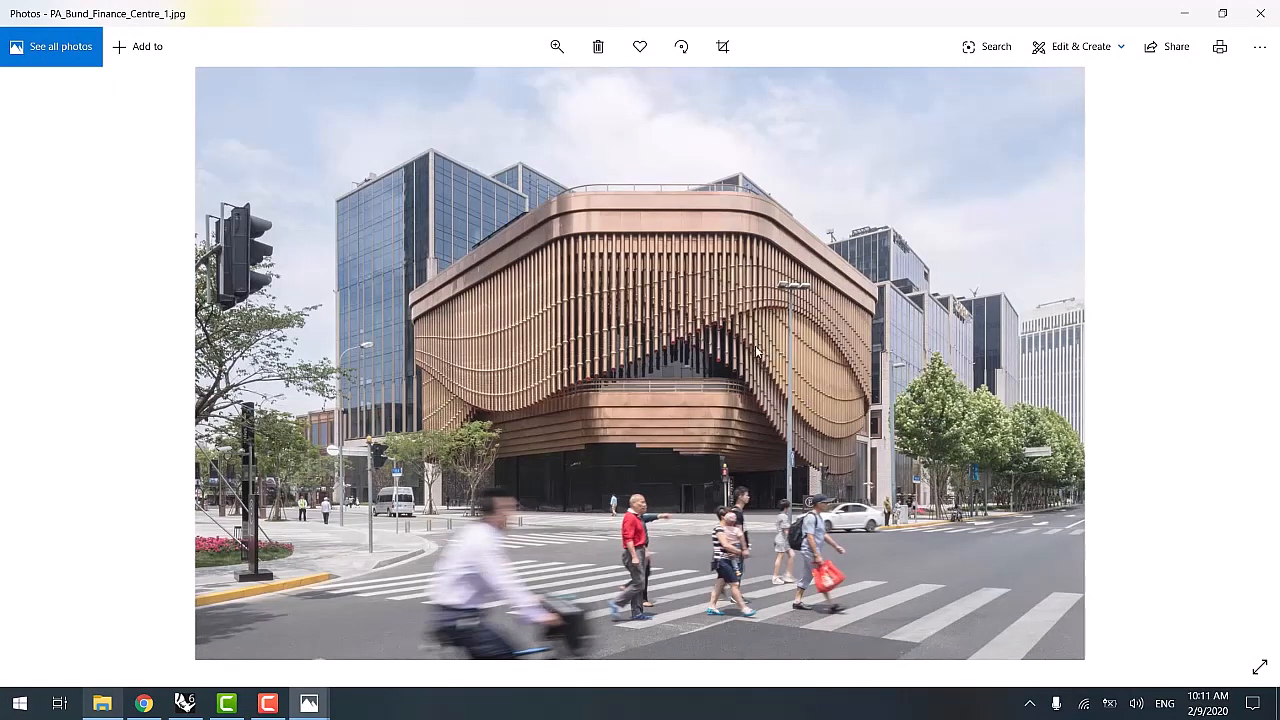
{"action": "left_click", "coordinate": [1193, 18]}
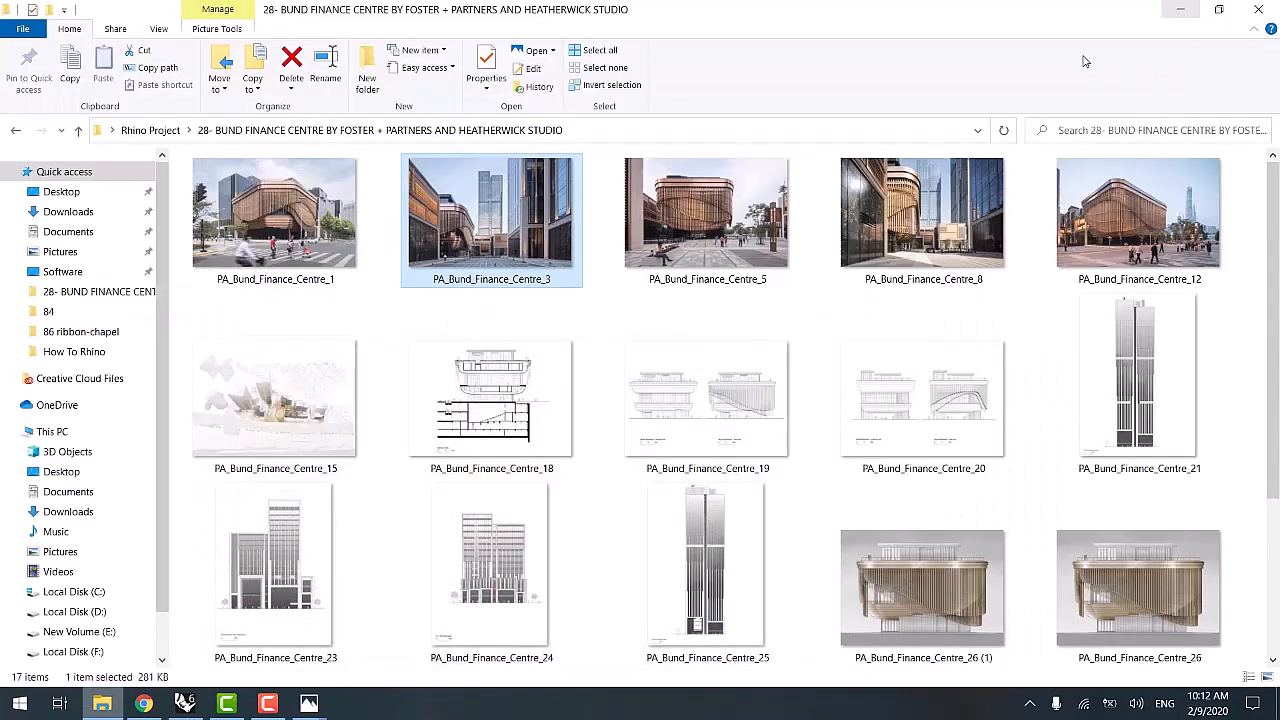
{"action": "left_click", "coordinate": [1180, 6]}
- Compare the model's upper stepped bands with the PA_Bund_Finance_Centre_1 photo to examine where the facade veil hangs
{"action": "right_click_drag", "start_coordinate": [600, 290], "coordinate": [760, 310]}
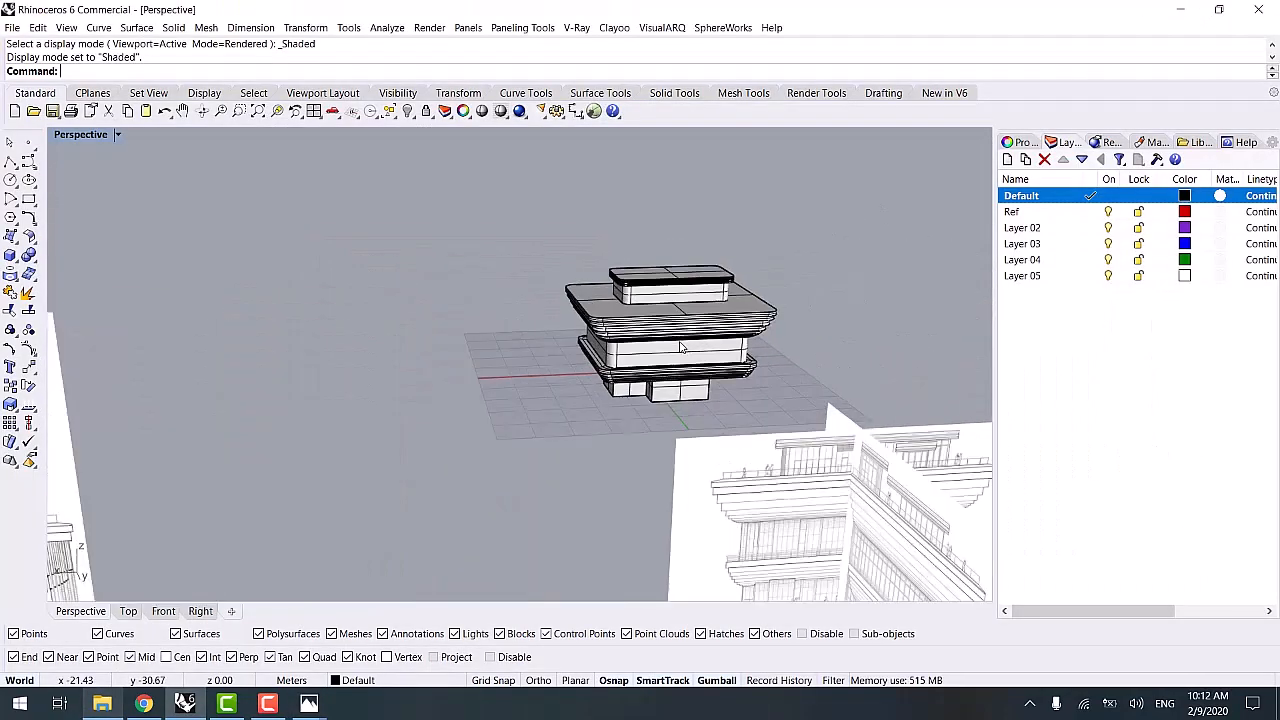
{"action": "scroll", "coordinate": [527, 350], "scroll_direction": "up", "scroll_amount": 10}
{"action": "scroll", "coordinate": [527, 350], "scroll_direction": "down", "scroll_amount": 8}
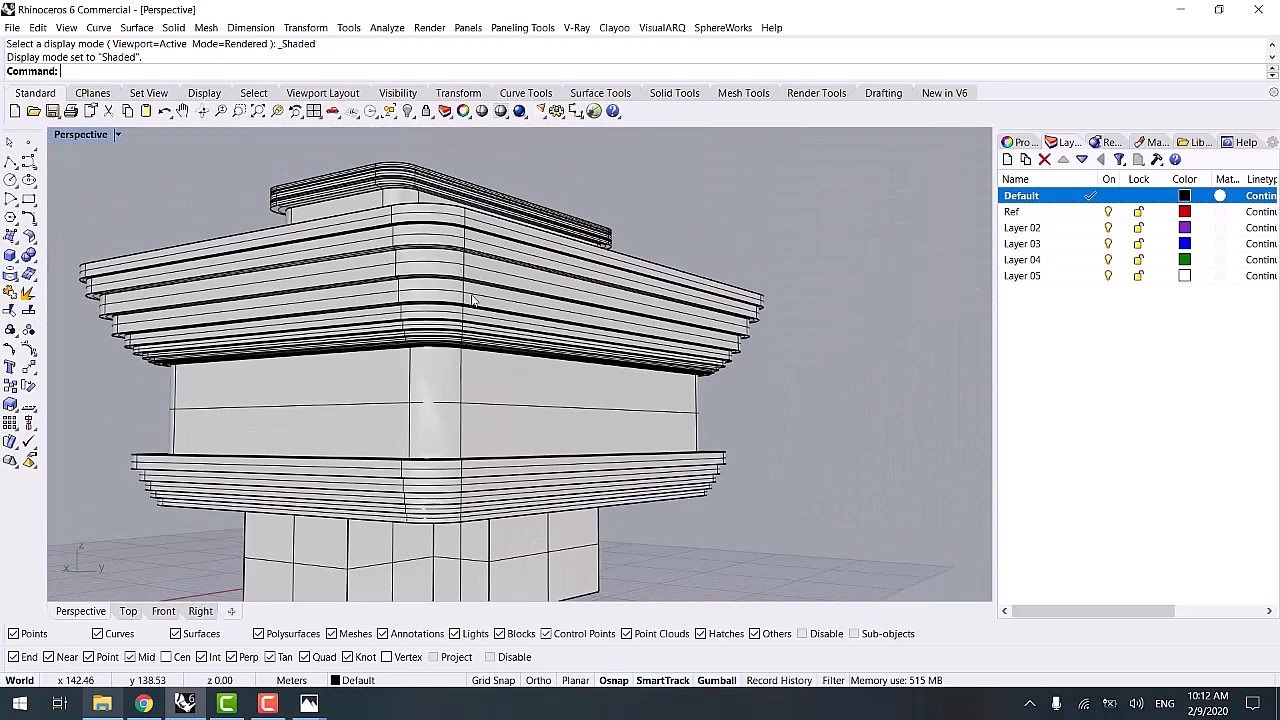
{"action": "mouse_move", "coordinate": [309, 703]}
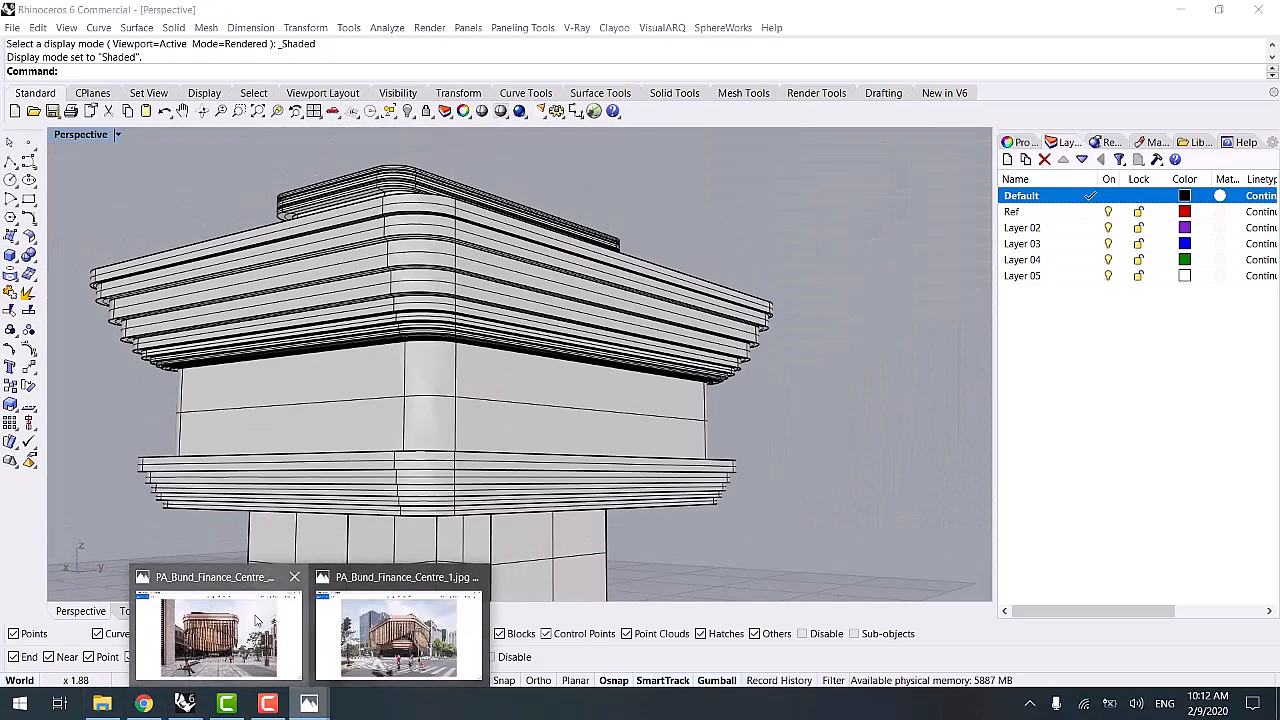
{"action": "left_click", "coordinate": [308, 635]}
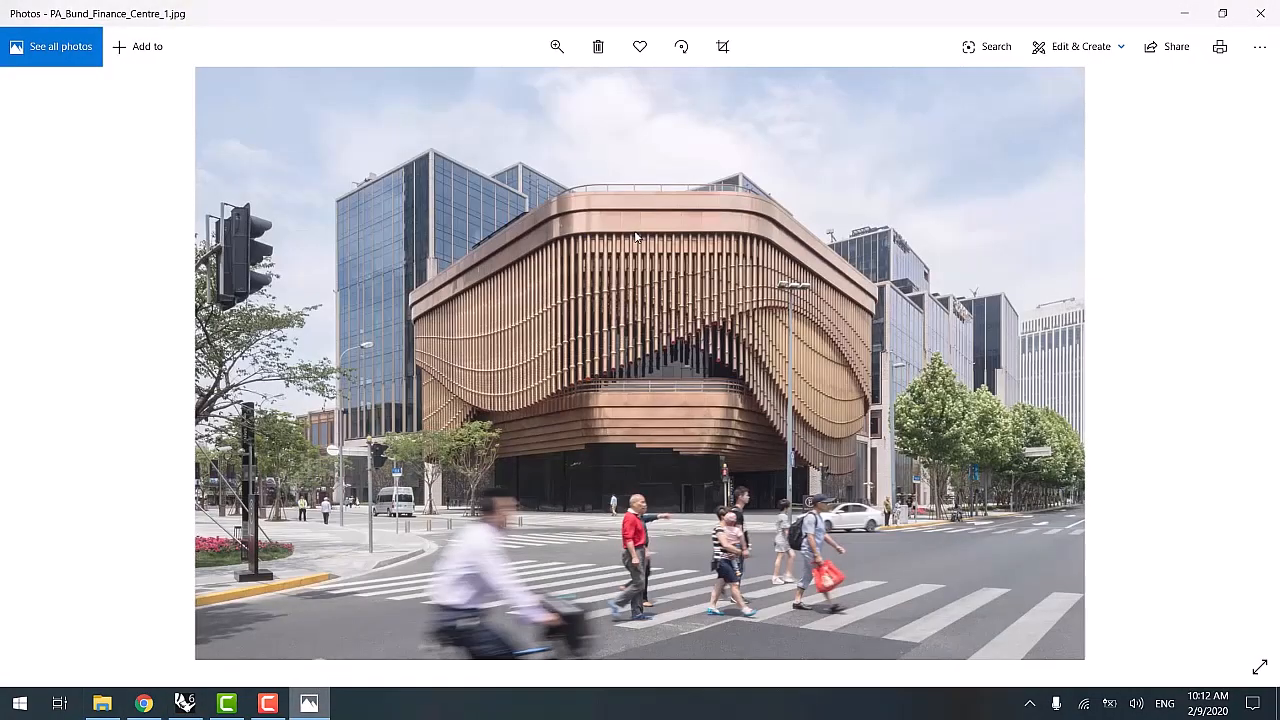
{"action": "left_click", "coordinate": [1184, 13]}
{"action": "scroll", "coordinate": [382, 215], "scroll_direction": "up", "scroll_amount": 3}
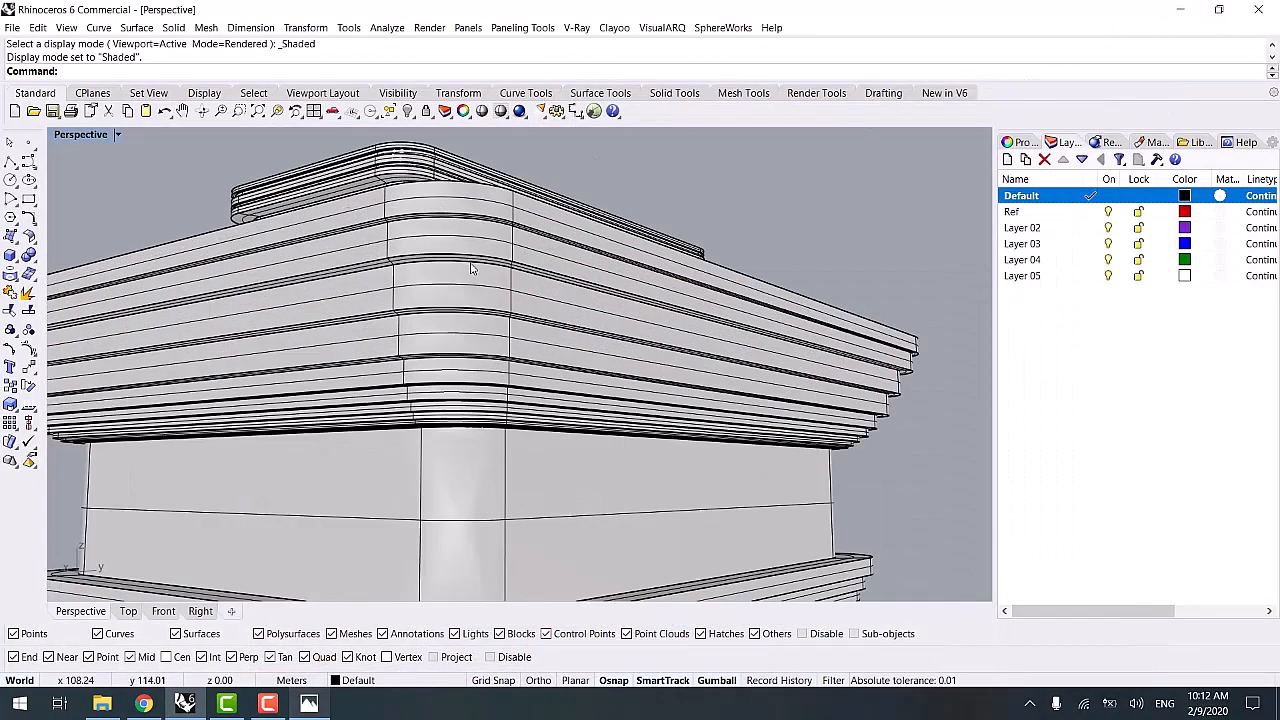
{"action": "right_click_drag", "start_coordinate": [517, 291], "coordinate": [593, 288]}
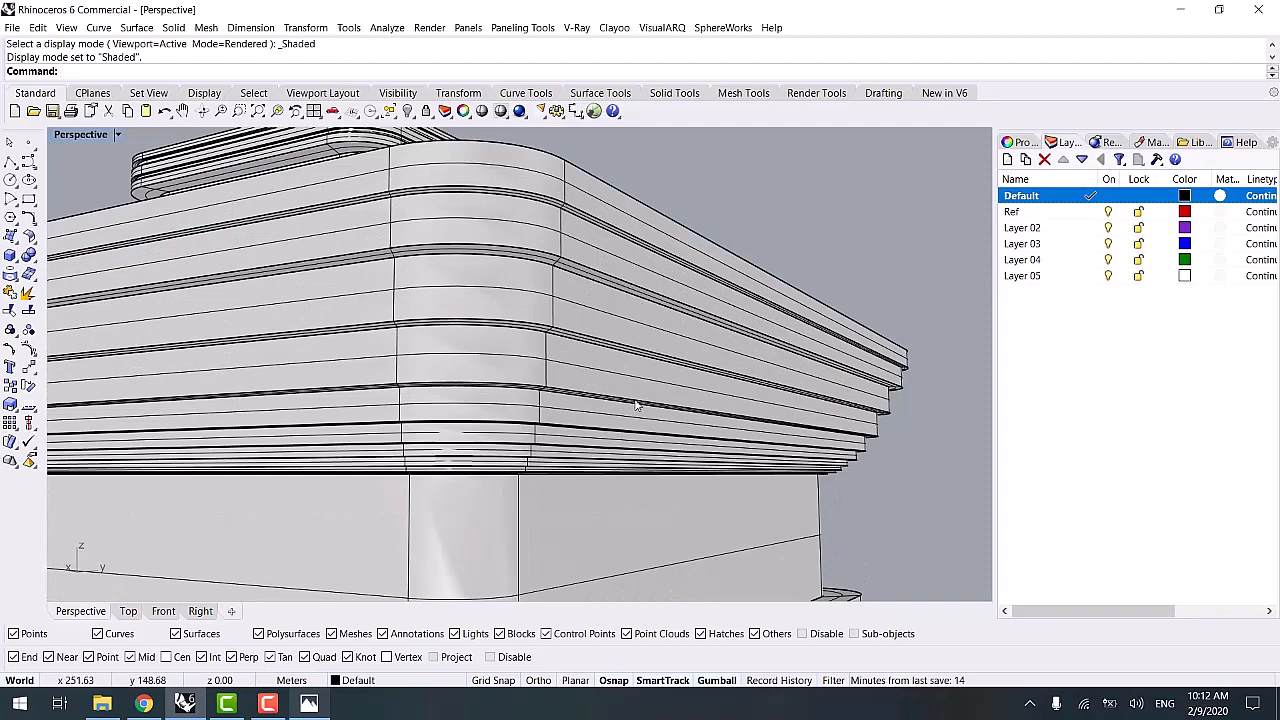
{"action": "right_click_drag", "start_coordinate": [605, 352], "coordinate": [587, 287]}
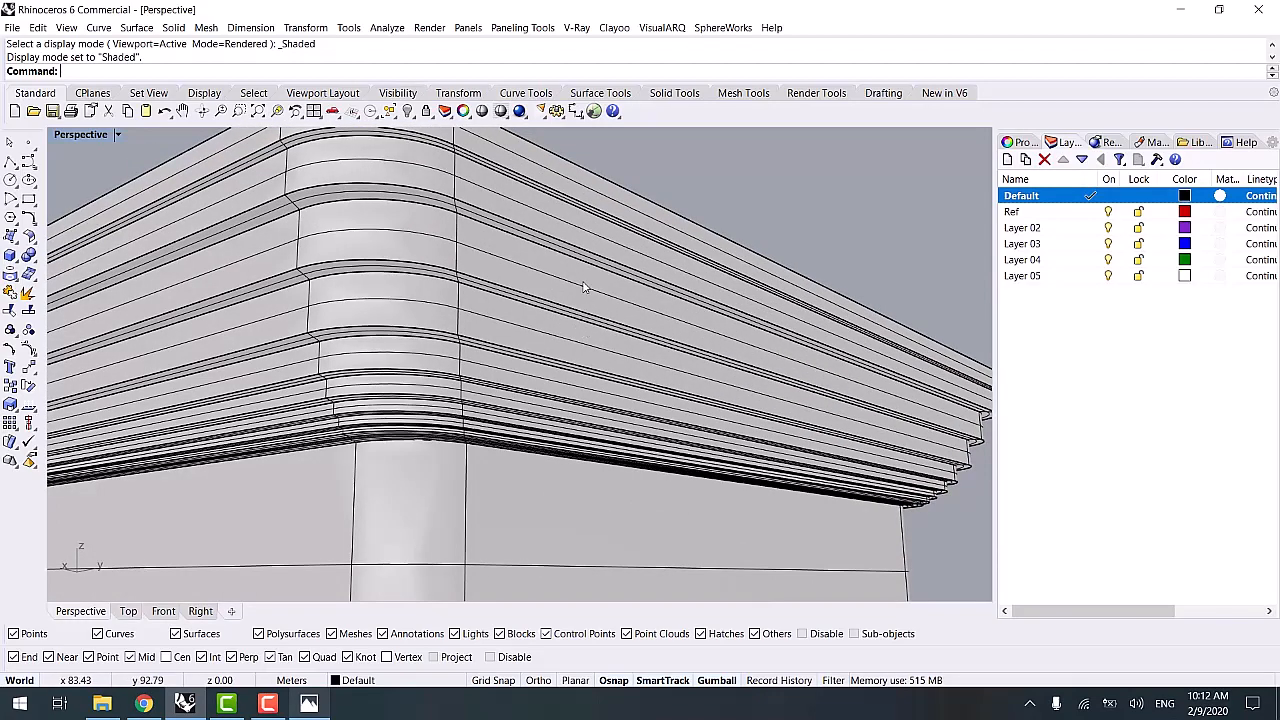
- Duplicate three consecutive perimeter edges of the upper stepped mass as curves with DupEdge
{"action": "left_click", "coordinate": [576, 243]}
{"action": "scroll", "coordinate": [576, 240], "scroll_direction": "down", "scroll_amount": 5}
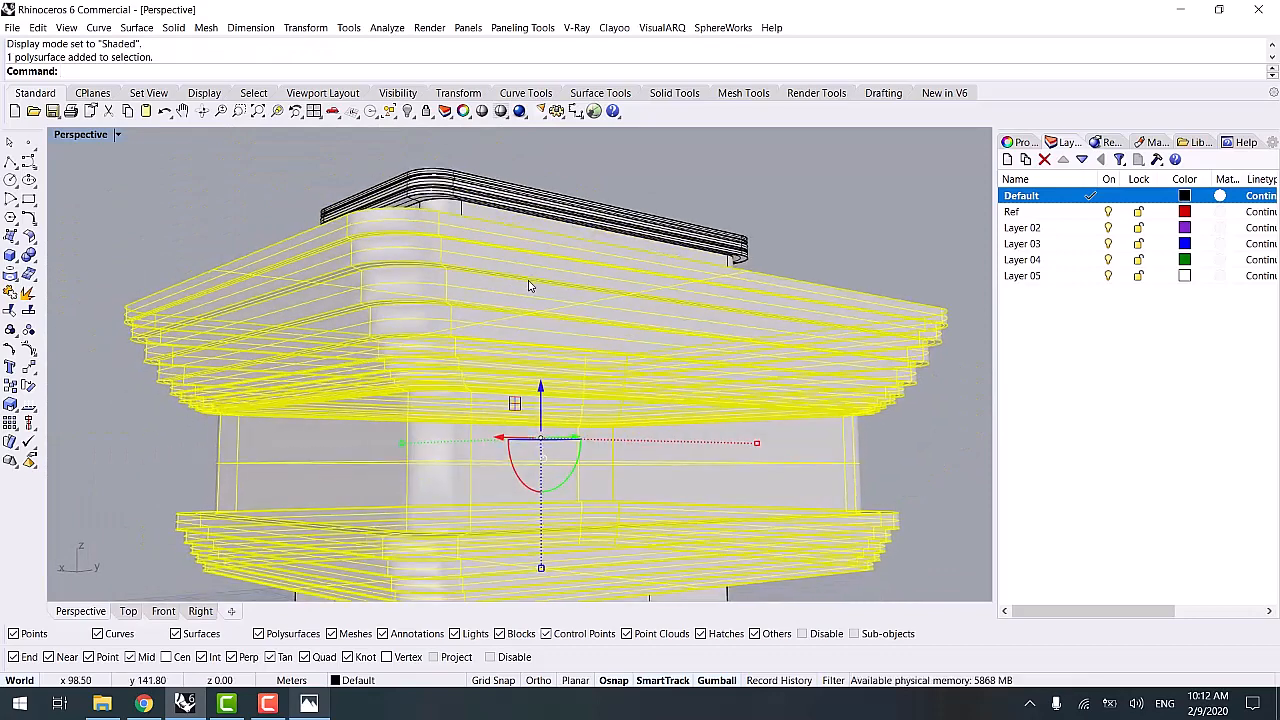
{"action": "left_click", "coordinate": [776, 221]}
{"action": "type", "text": "upBorder"}
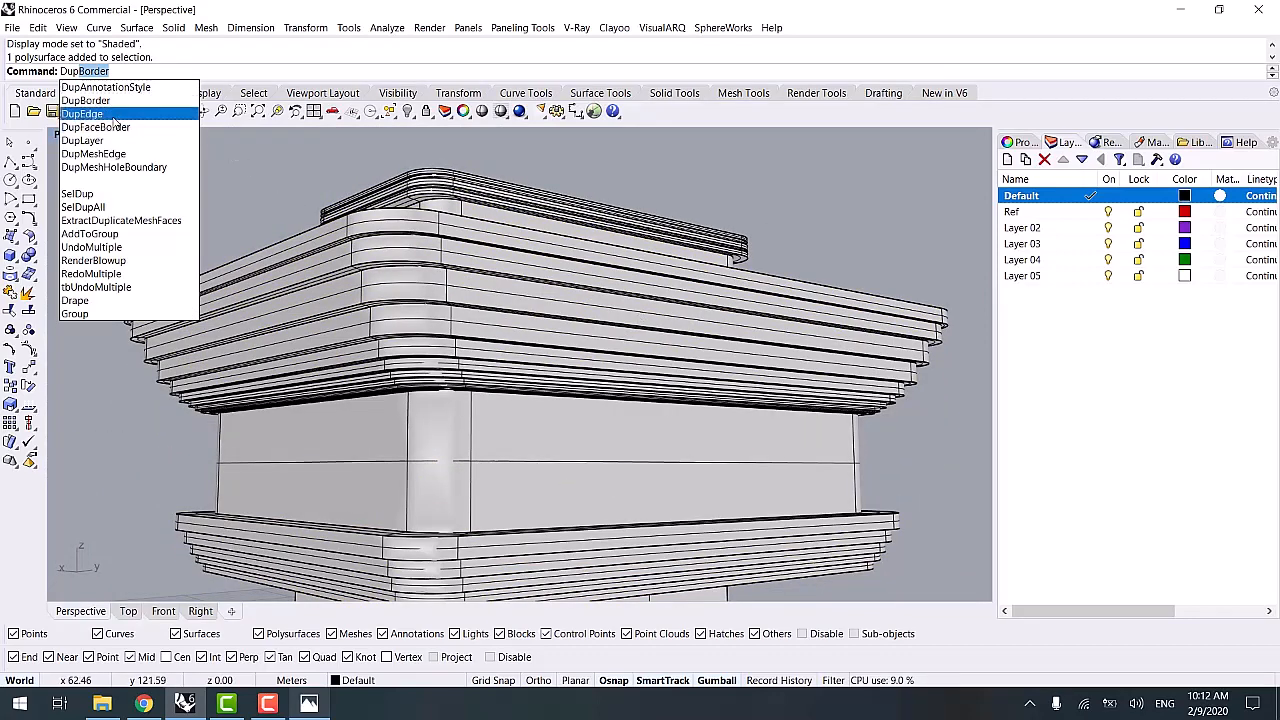
{"action": "left_click", "coordinate": [82, 113]}
{"action": "scroll", "coordinate": [571, 266], "scroll_direction": "up", "scroll_amount": 4}
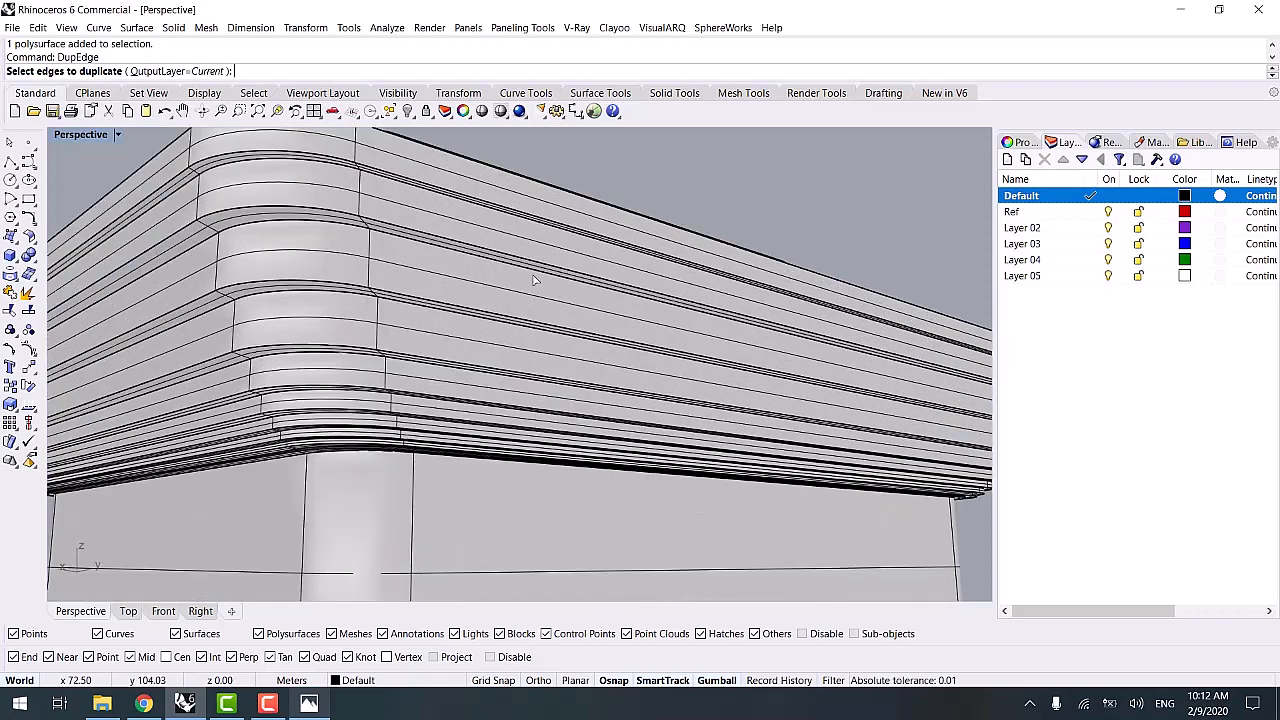
{"action": "left_click", "coordinate": [537, 268]}
{"action": "left_click", "coordinate": [444, 307]}
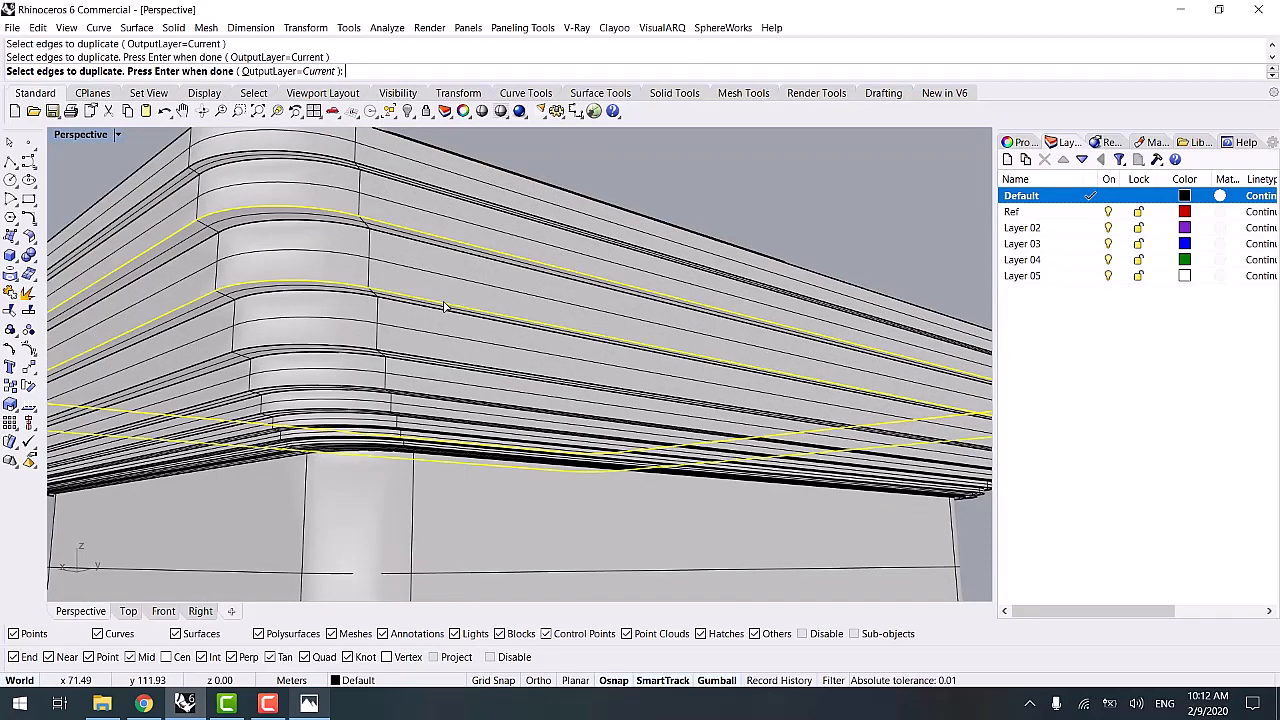
{"action": "left_click", "coordinate": [453, 367]}
{"action": "scroll", "coordinate": [512, 370], "scroll_direction": "down", "scroll_amount": 6}
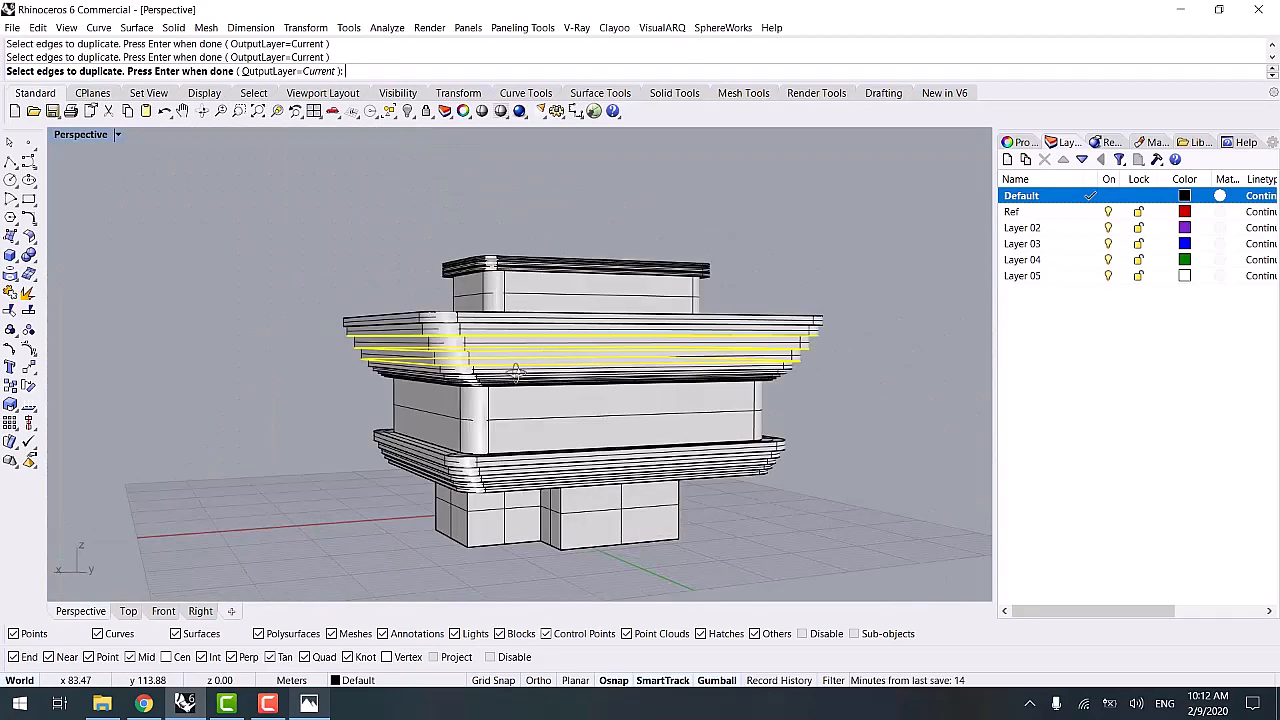
{"action": "right_click", "coordinate": [783, 252]}
- Rebuild the three duplicated edge curves with degree 1 and a new point count, deleting the input curves
{"action": "right_click_drag", "start_coordinate": [718, 316], "coordinate": [594, 274], "text": "shift"}
{"action": "right_click_drag", "start_coordinate": [500, 358], "coordinate": [557, 363]}
{"action": "scroll", "coordinate": [449, 386], "scroll_direction": "up", "scroll_amount": 4}
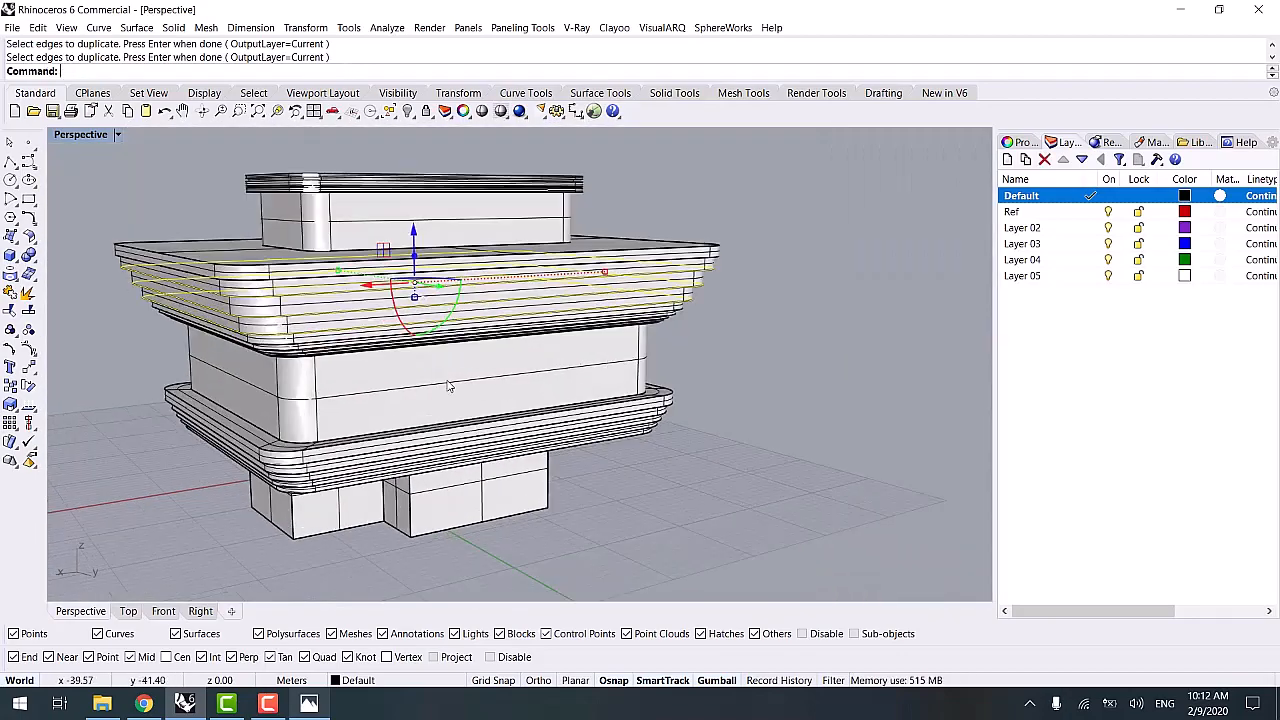
{"action": "right_click_drag", "start_coordinate": [449, 386], "coordinate": [560, 392], "text": "shift"}
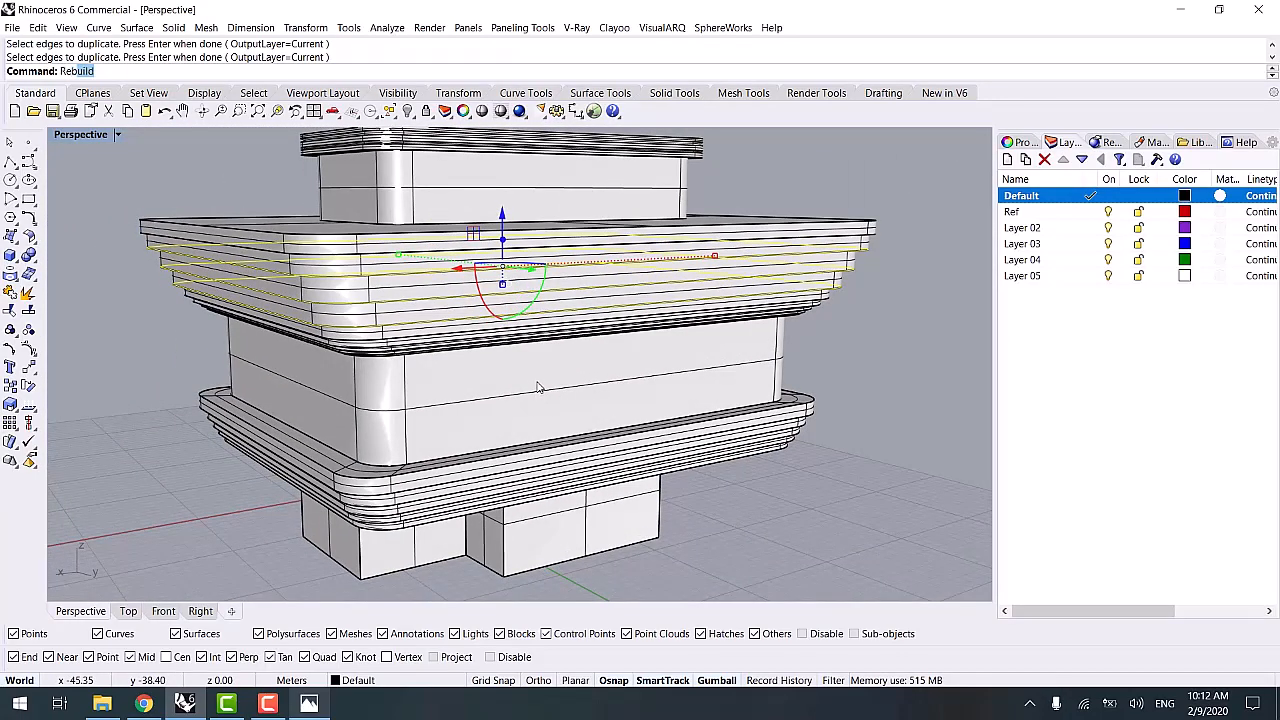
{"action": "type", "text": "Re"}
{"action": "key", "text": "Return"}
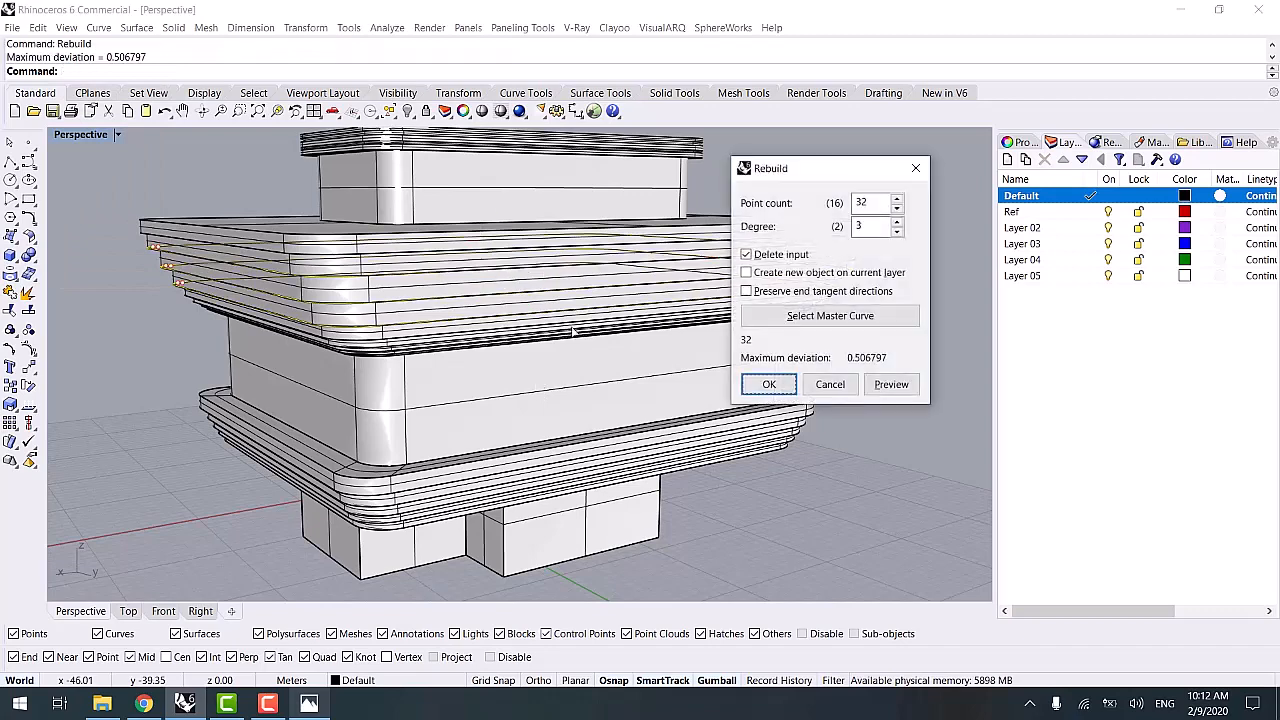
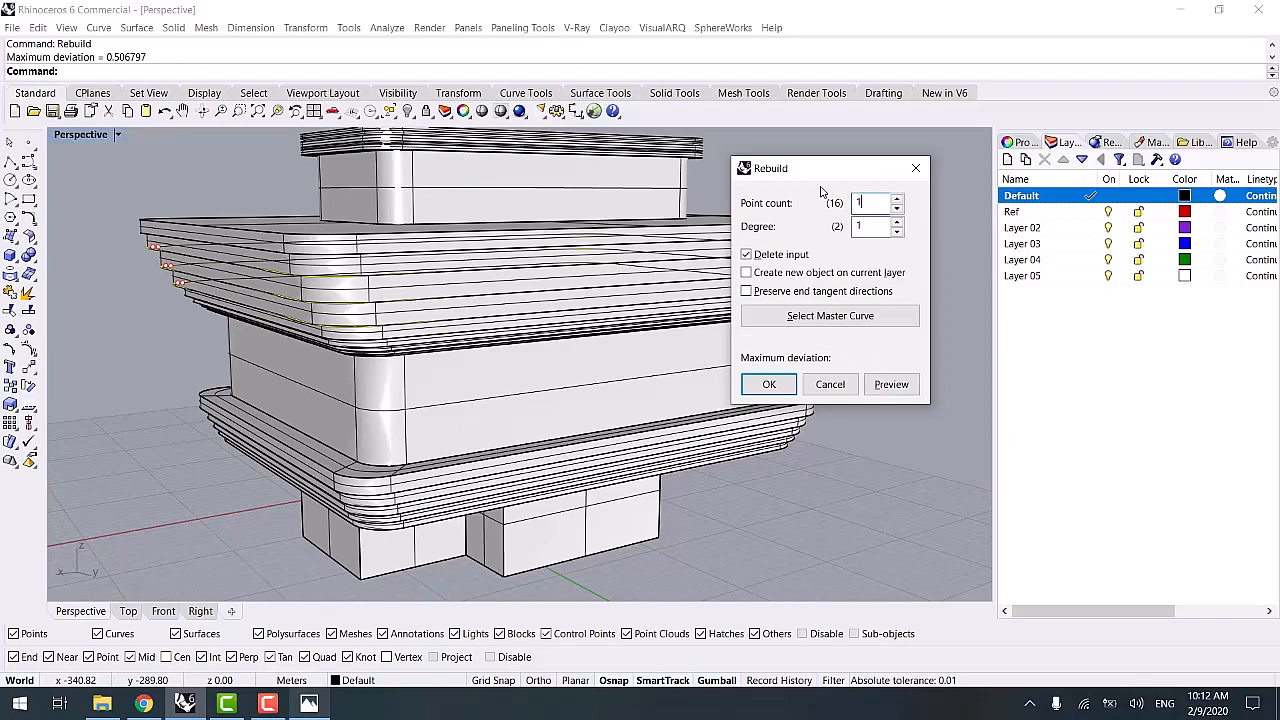
{"action": "left_click", "coordinate": [779, 384]}
- Move the uppermost rebuilt edge curve vertically down to about the level of the lower stepped tier
{"action": "right_click_drag", "start_coordinate": [594, 421], "coordinate": [408, 392]}
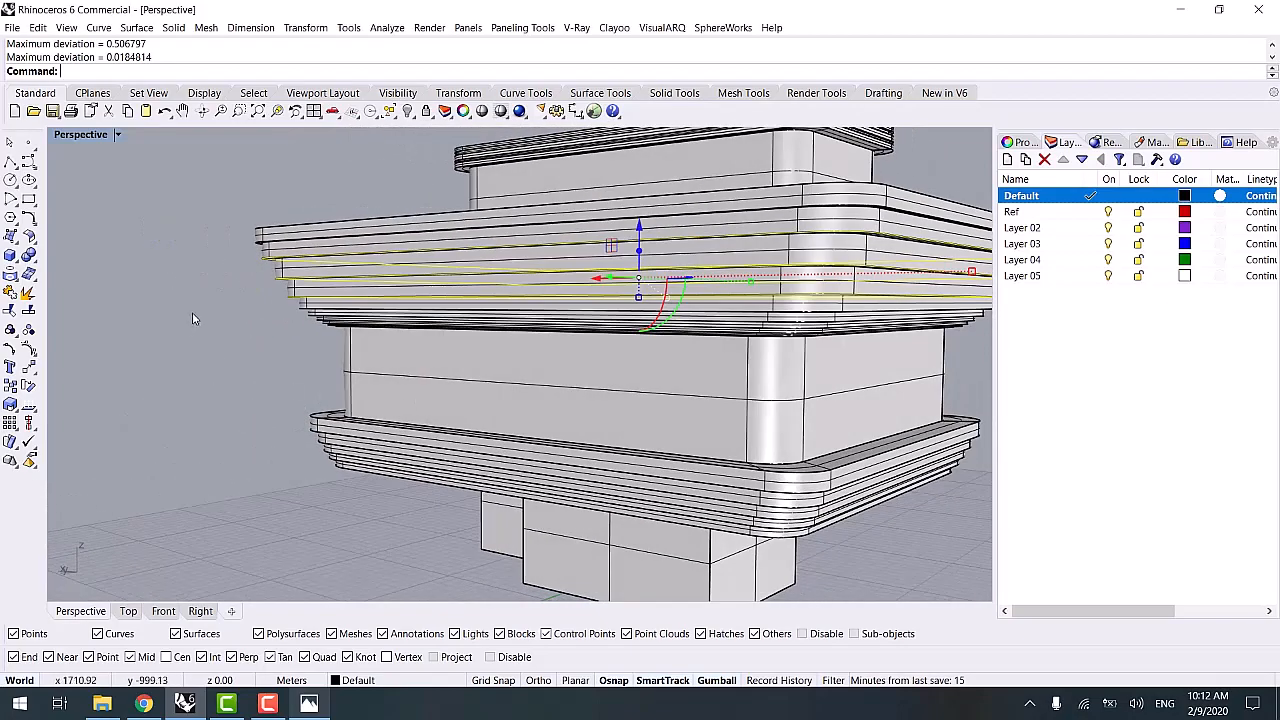
{"action": "left_click", "coordinate": [192, 312]}
{"action": "scroll", "coordinate": [281, 269], "scroll_direction": "up", "scroll_amount": 5}
{"action": "left_click", "coordinate": [289, 261]}
{"action": "left_click", "coordinate": [319, 301]}
{"action": "scroll", "coordinate": [251, 329], "scroll_direction": "down", "scroll_amount": 4}
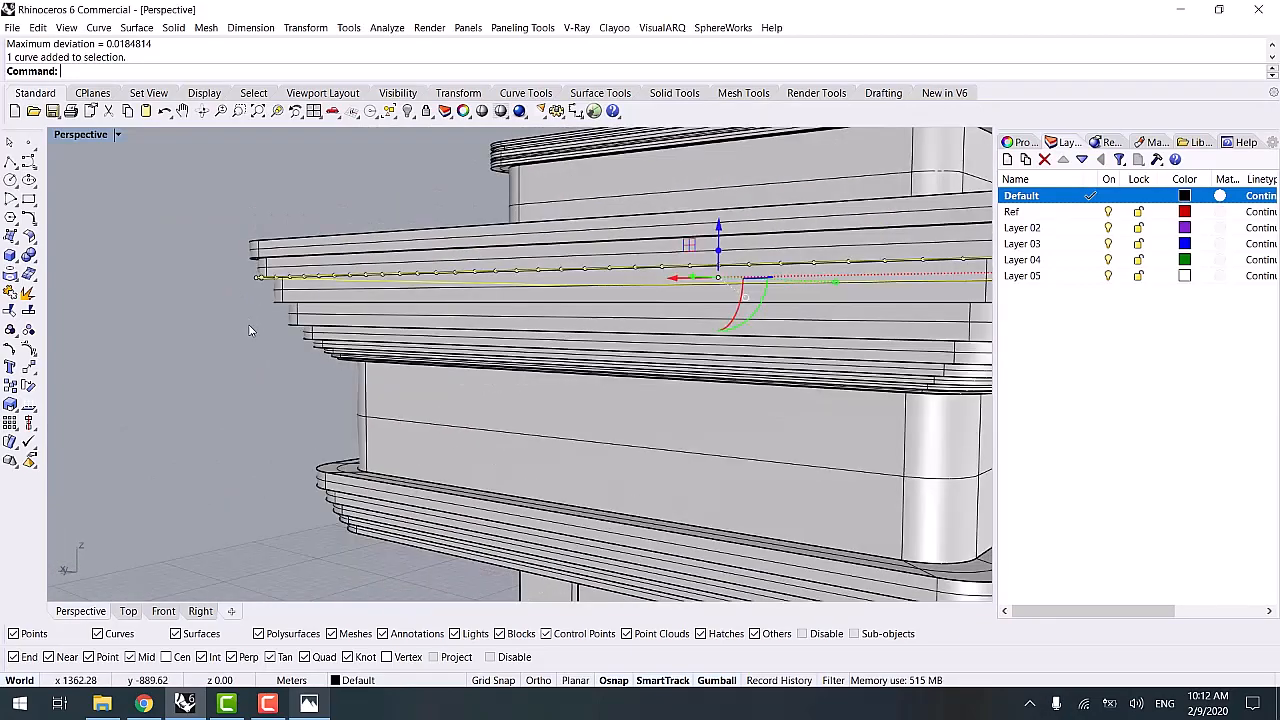
{"action": "right_click_drag", "start_coordinate": [251, 329], "coordinate": [467, 293]}
{"action": "scroll", "coordinate": [345, 346], "scroll_direction": "down", "scroll_amount": 4}
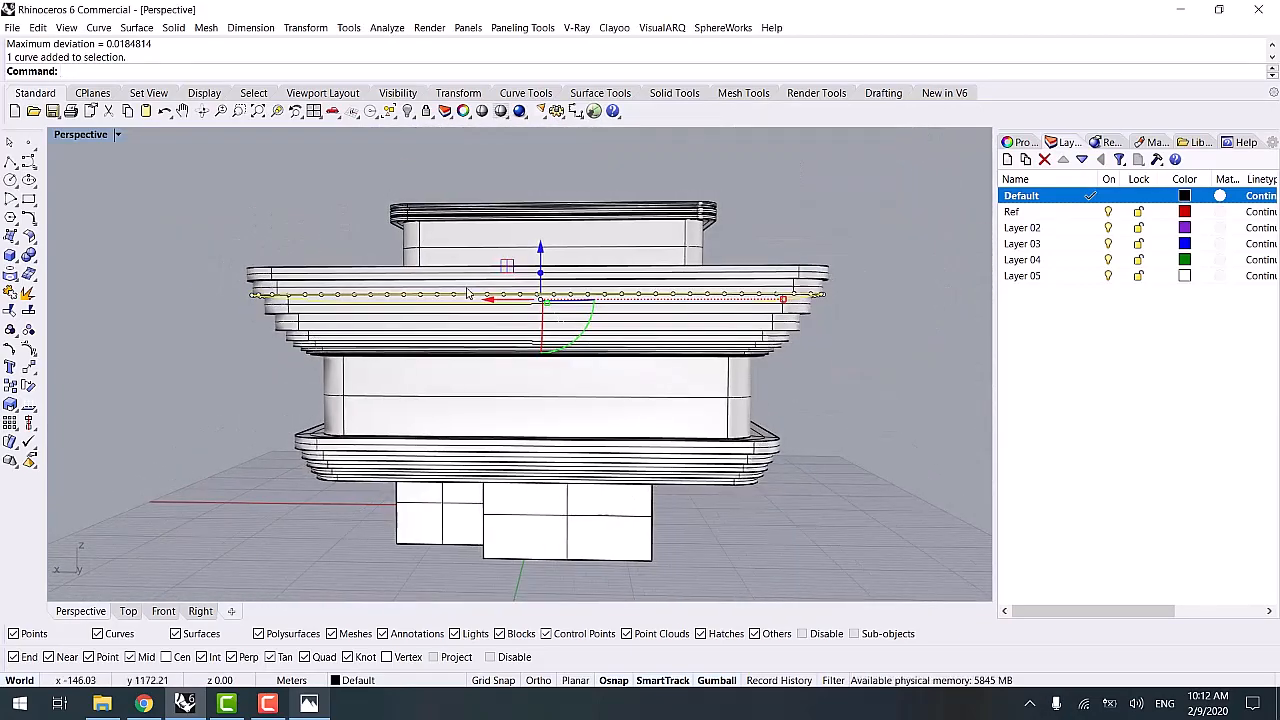
{"action": "left_click_drag", "start_coordinate": [541, 250], "coordinate": [546, 385]}
{"action": "left_click", "coordinate": [834, 431]}
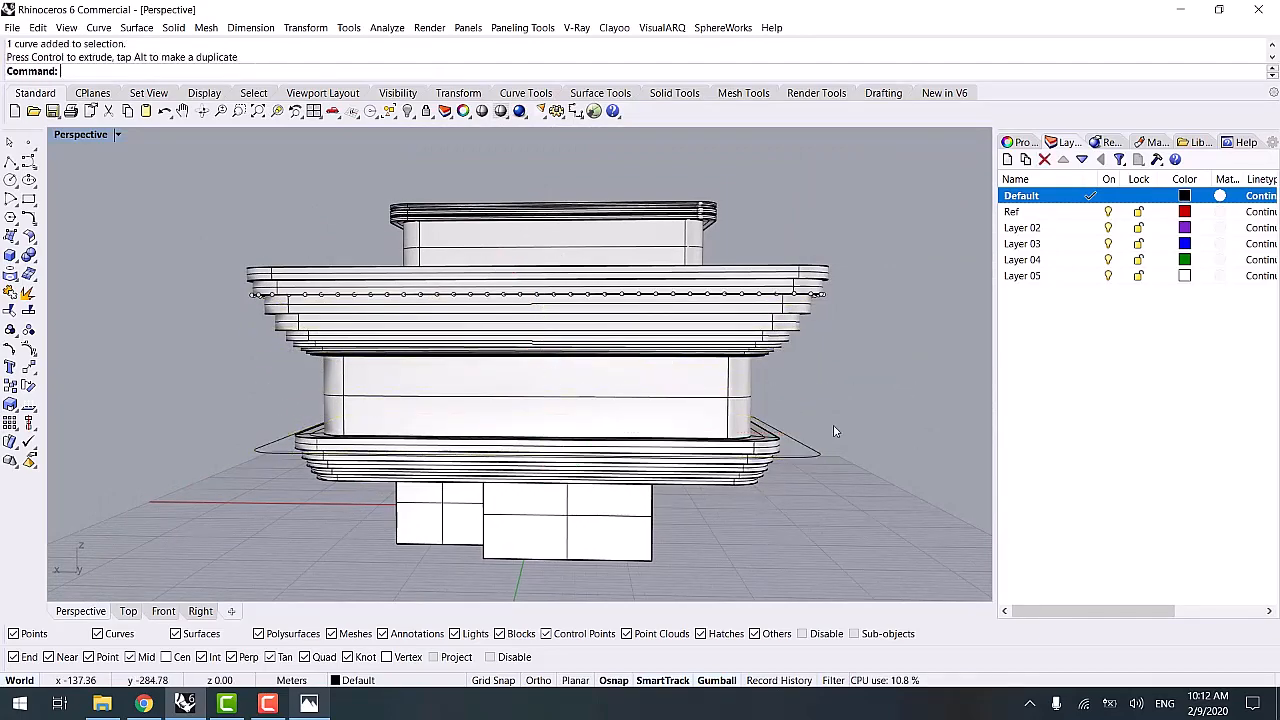
- Check the PA_Bund_Finance_Centre_1 photo for the veil's wavy lower edge and locate the matching lower curve in the model
{"action": "right_click_drag", "start_coordinate": [834, 431], "coordinate": [798, 449]}
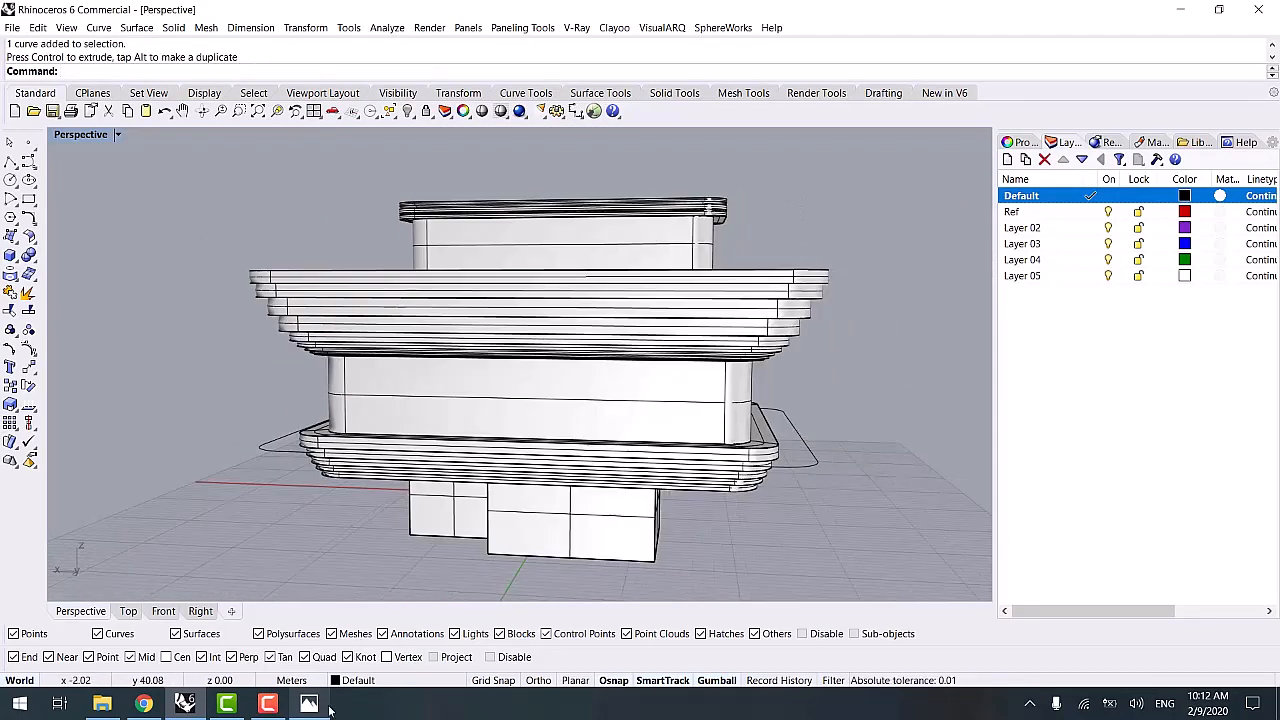
{"action": "left_click", "coordinate": [309, 704]}
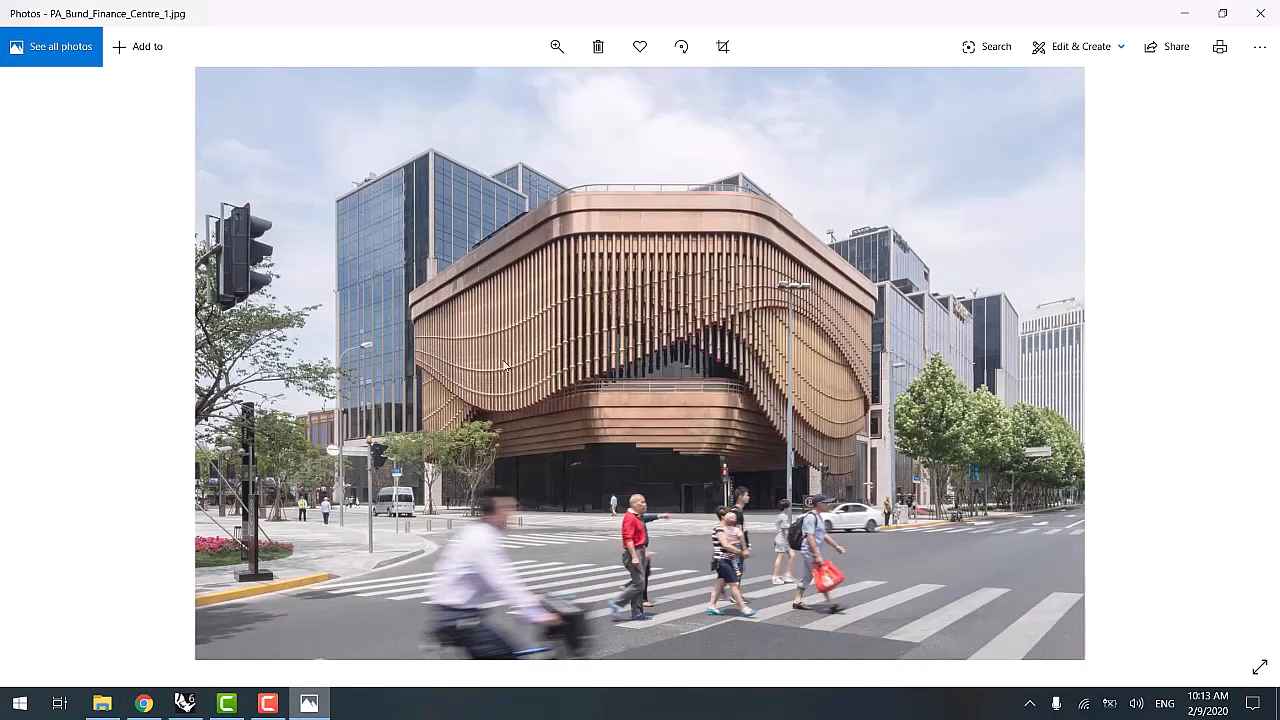
{"action": "left_click", "coordinate": [1186, 14]}
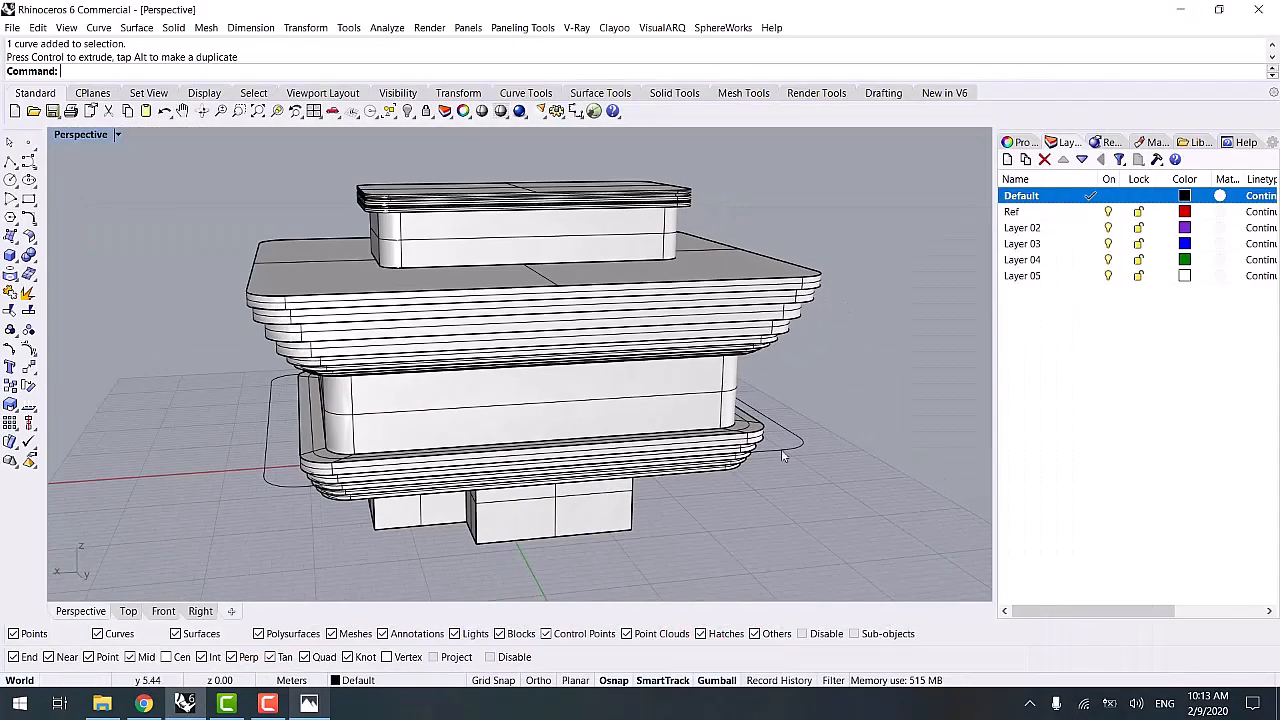
{"action": "left_click", "coordinate": [779, 452]}
{"action": "right_click_drag", "start_coordinate": [569, 343], "coordinate": [601, 425]}
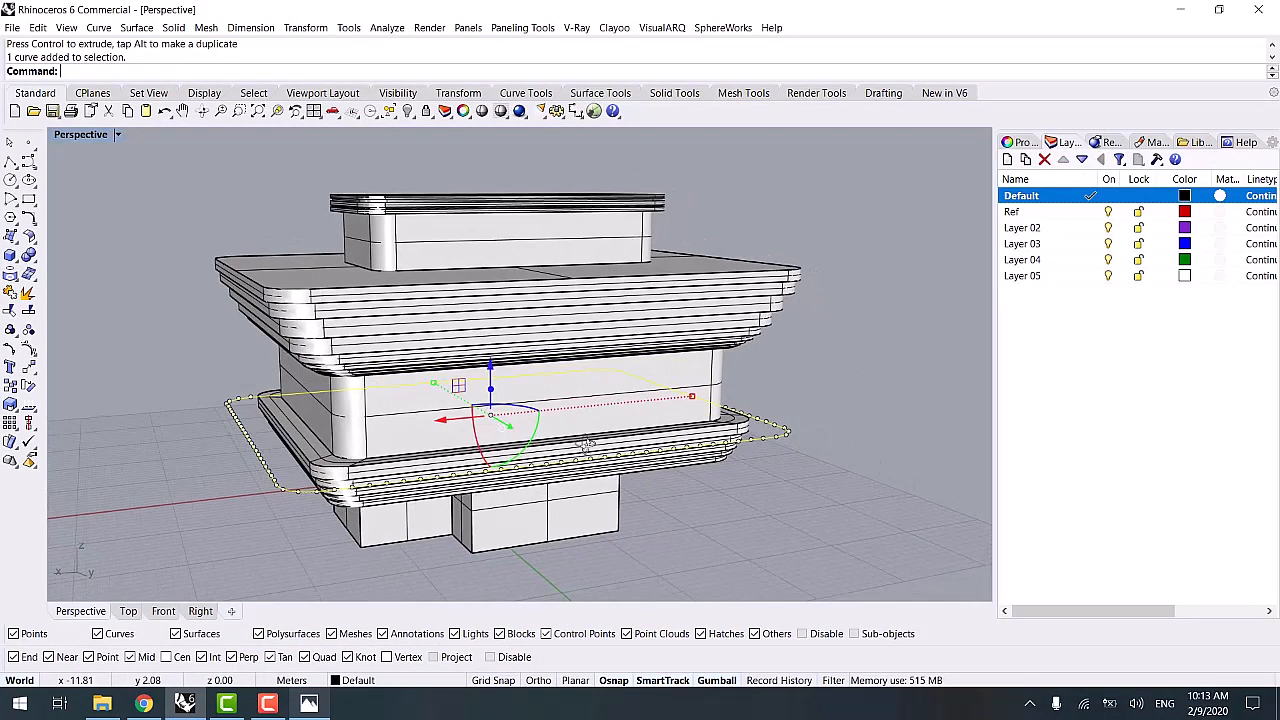
{"action": "key", "text": "Escape"}
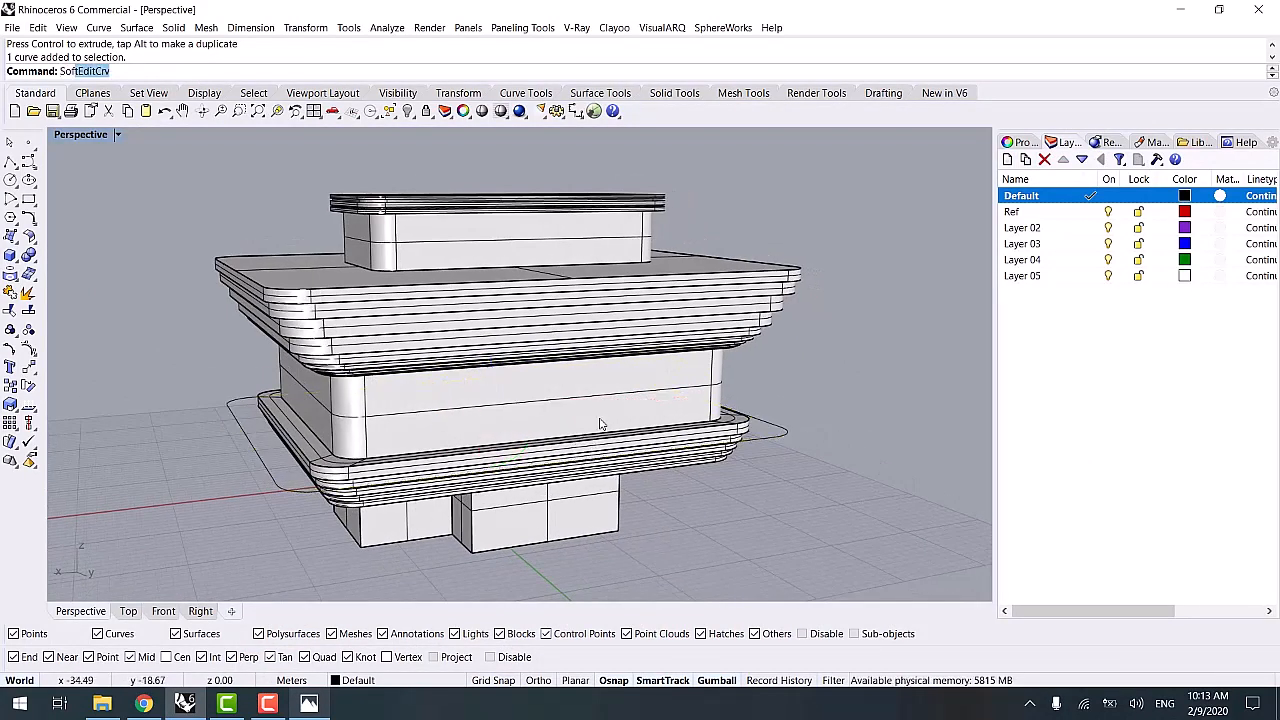
- Raise a long side of the lower curve about 6.7 m with SoftEditCrv at distance 35 as a copy, and delete the flat original
{"action": "key", "text": "Return"}
{"action": "left_click", "coordinate": [762, 437]}
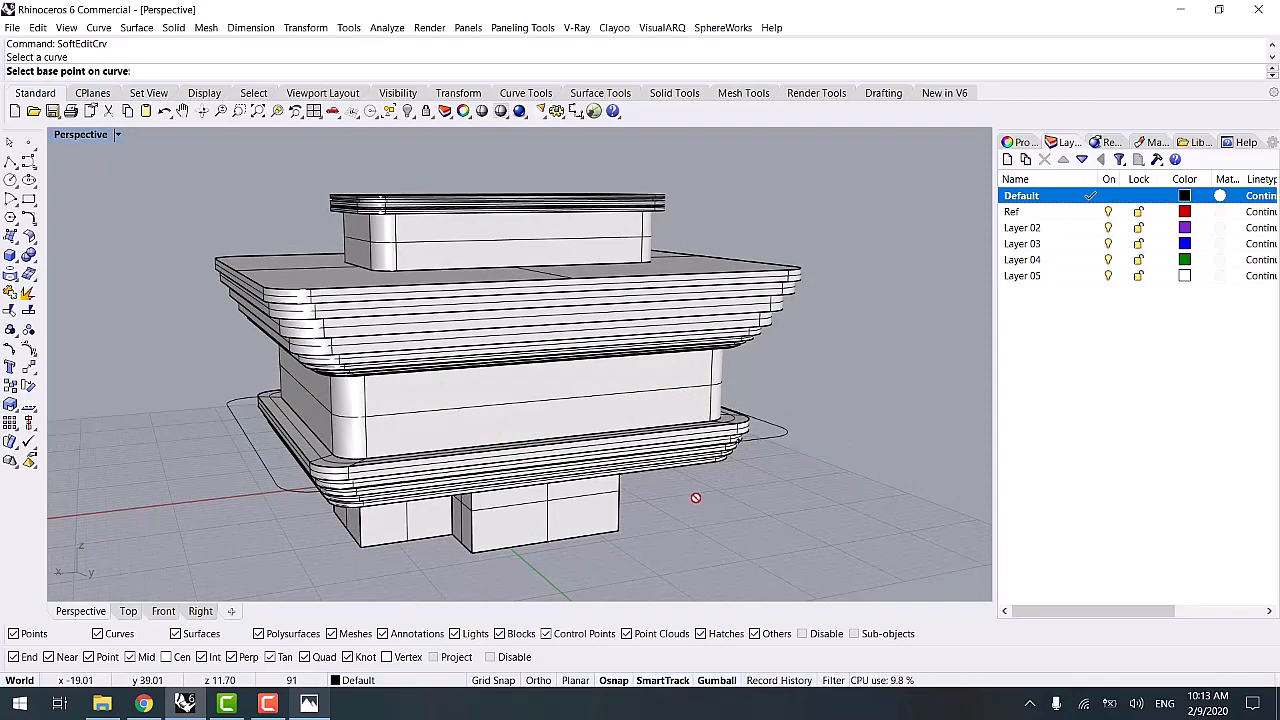
{"action": "right_click_drag", "start_coordinate": [696, 497], "coordinate": [657, 466]}
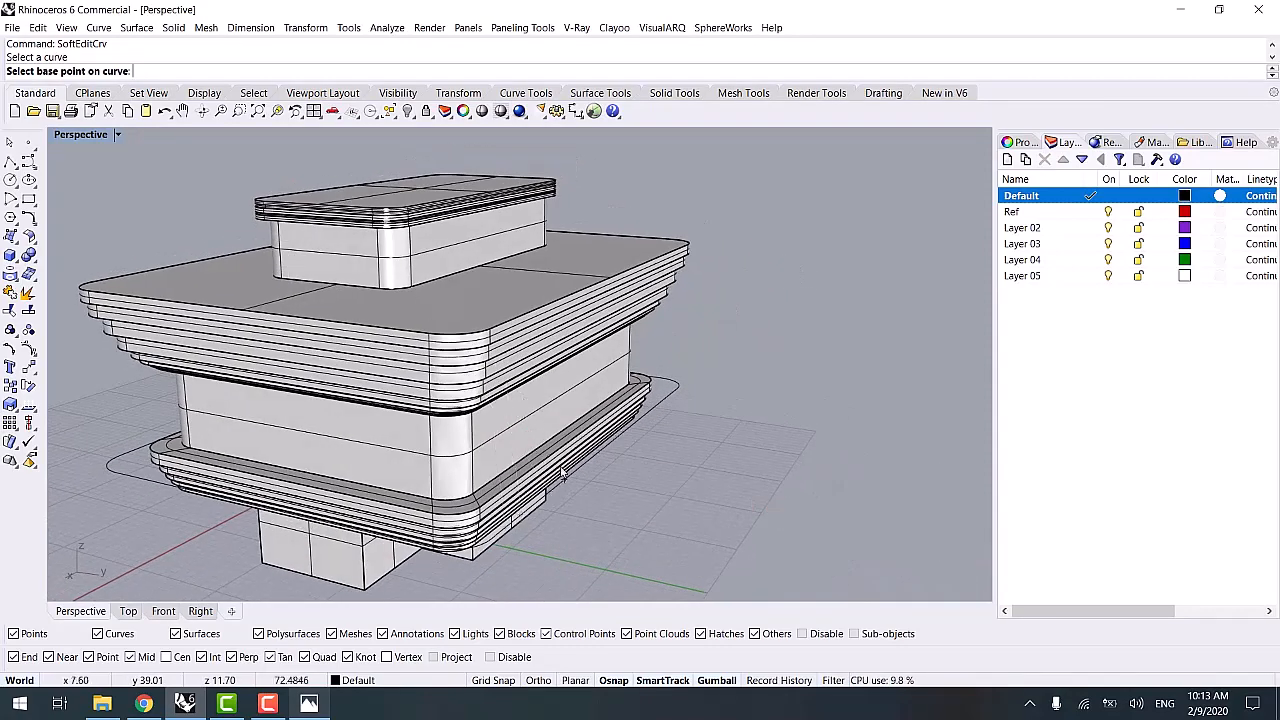
{"action": "left_click", "coordinate": [611, 443]}
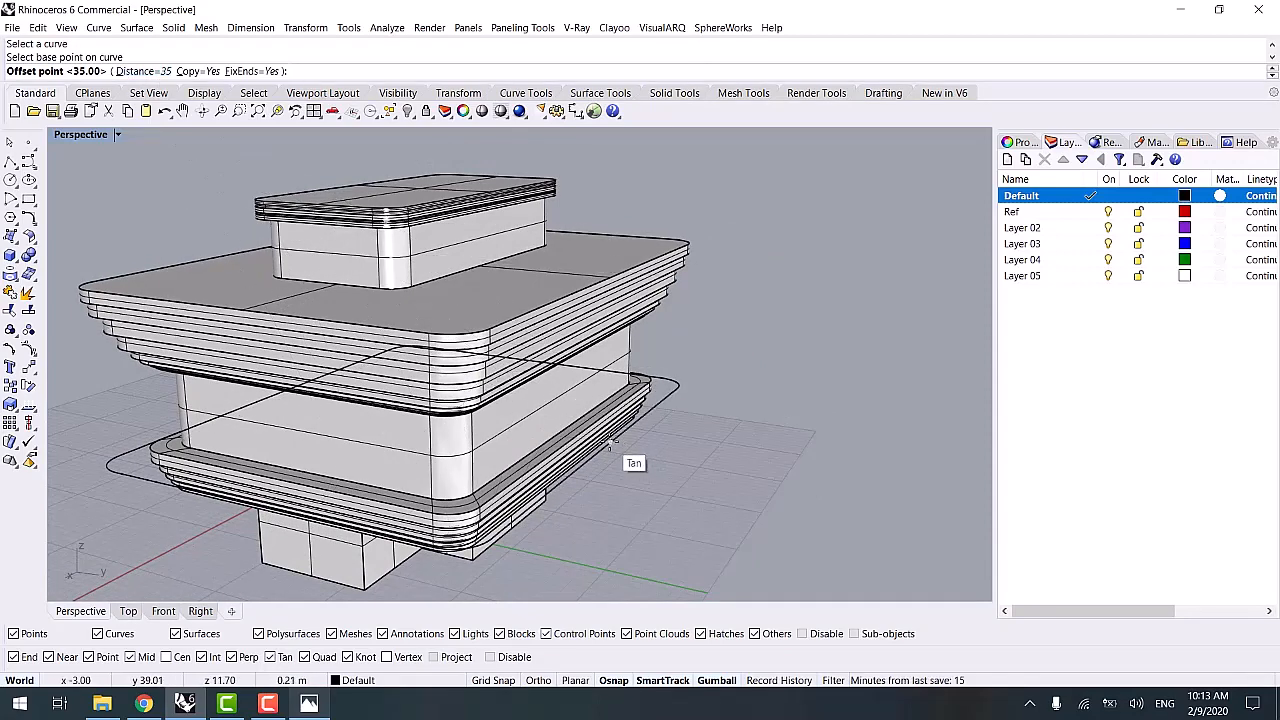
{"action": "scroll", "coordinate": [611, 443], "scroll_direction": "up", "scroll_amount": 4}
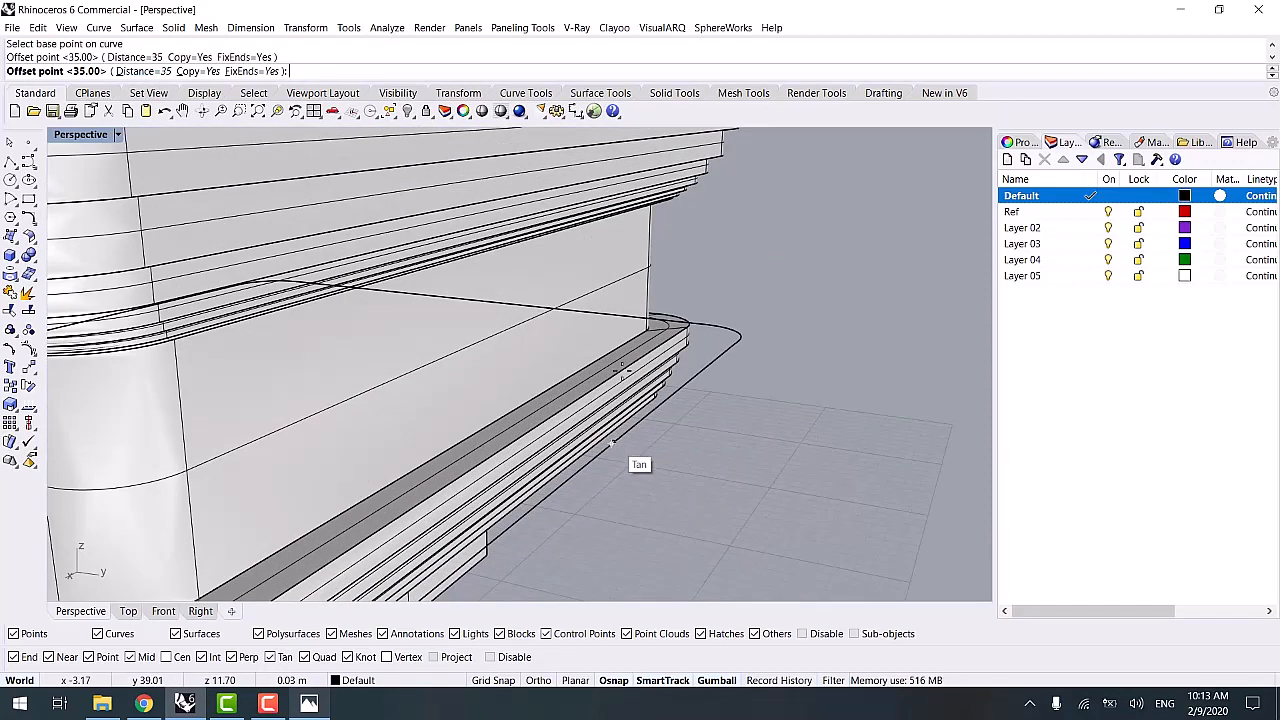
{"action": "scroll", "coordinate": [611, 443], "scroll_direction": "down", "scroll_amount": 4}
{"action": "left_click", "coordinate": [777, 366]}
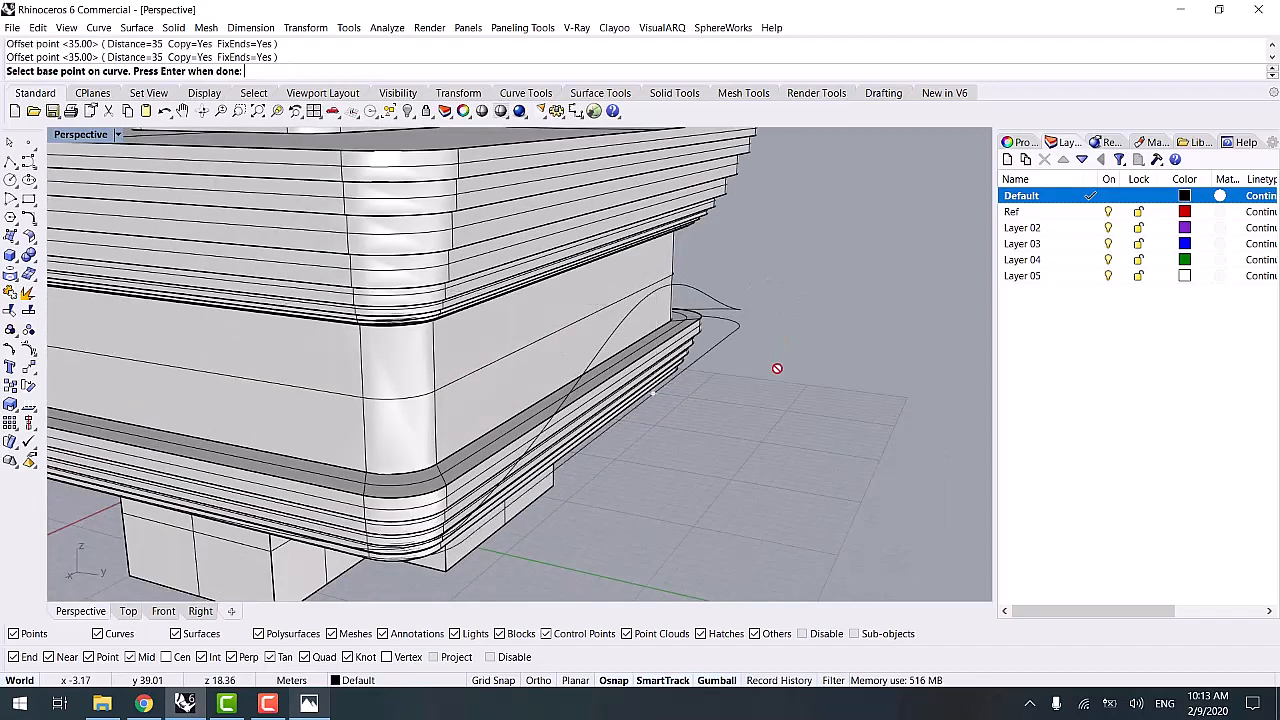
{"action": "scroll", "coordinate": [604, 449], "scroll_direction": "down", "scroll_amount": 5}
{"action": "key", "text": "Return"}
{"action": "left_click", "coordinate": [808, 519]}
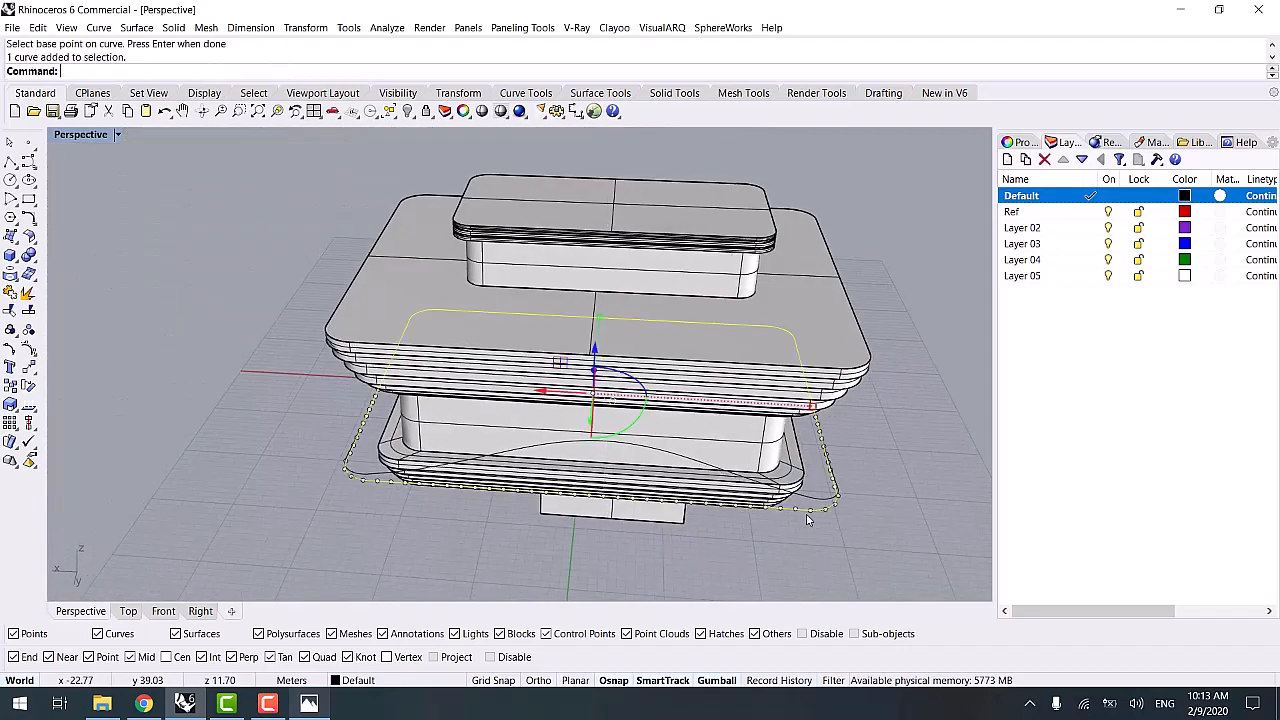
{"action": "key", "text": "Delete"}
- Pull the adjacent short side of the wavy lower curve downward with SoftEditCrv, using Copy=No and distance 14
{"action": "key", "text": "Return"}
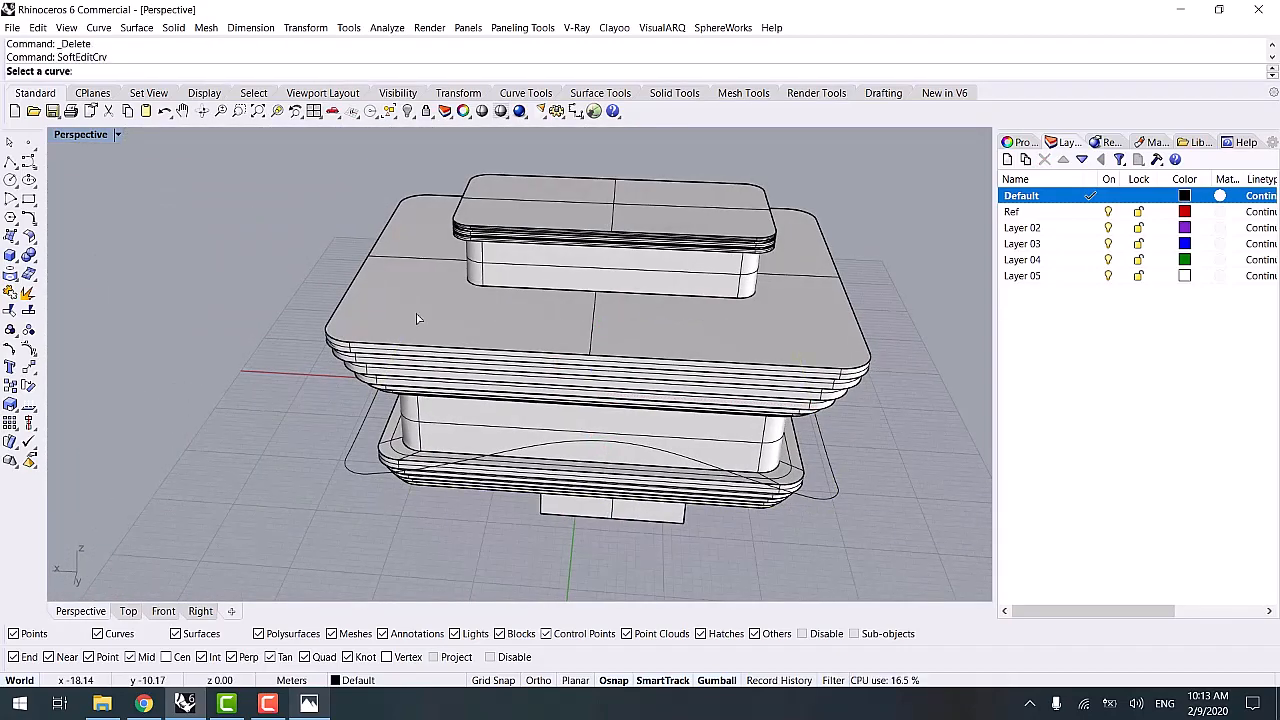
{"action": "left_click", "coordinate": [360, 469]}
{"action": "right_click_drag", "start_coordinate": [223, 238], "coordinate": [384, 447]}
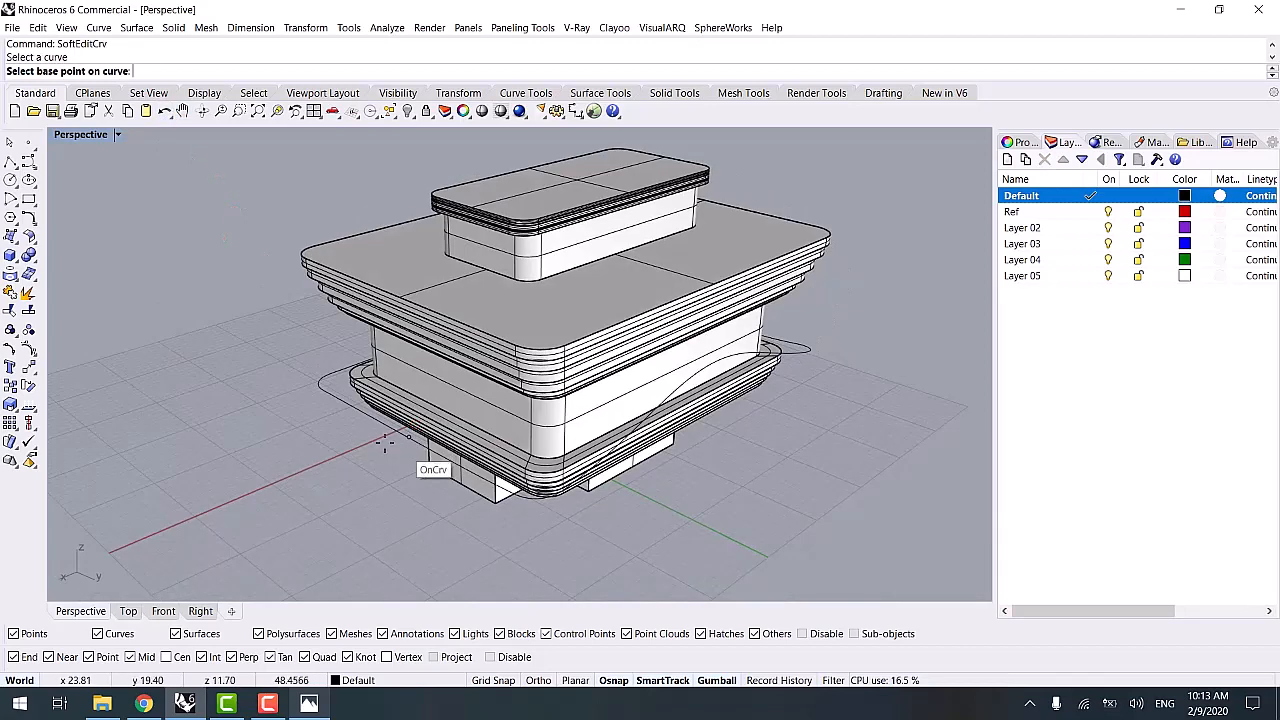
{"action": "left_click", "coordinate": [385, 430]}
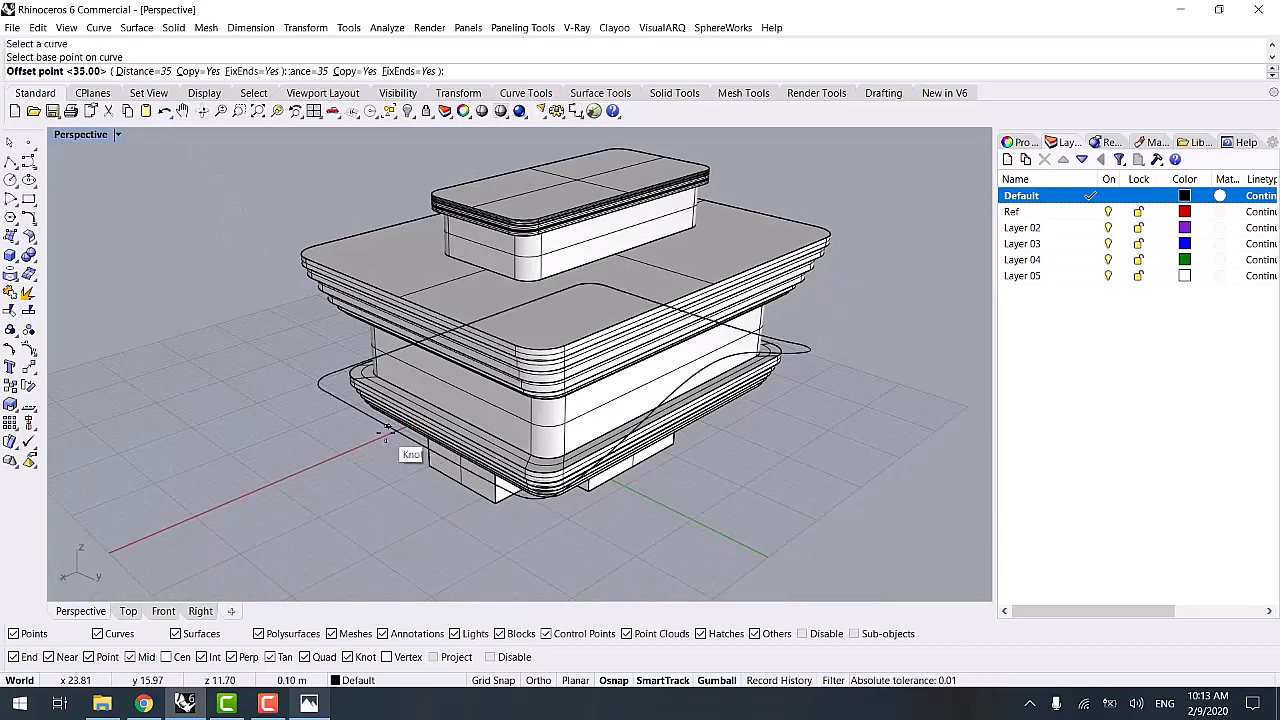
{"action": "left_click", "coordinate": [205, 73]}
{"action": "scroll", "coordinate": [385, 432], "scroll_direction": "up", "scroll_amount": 2}
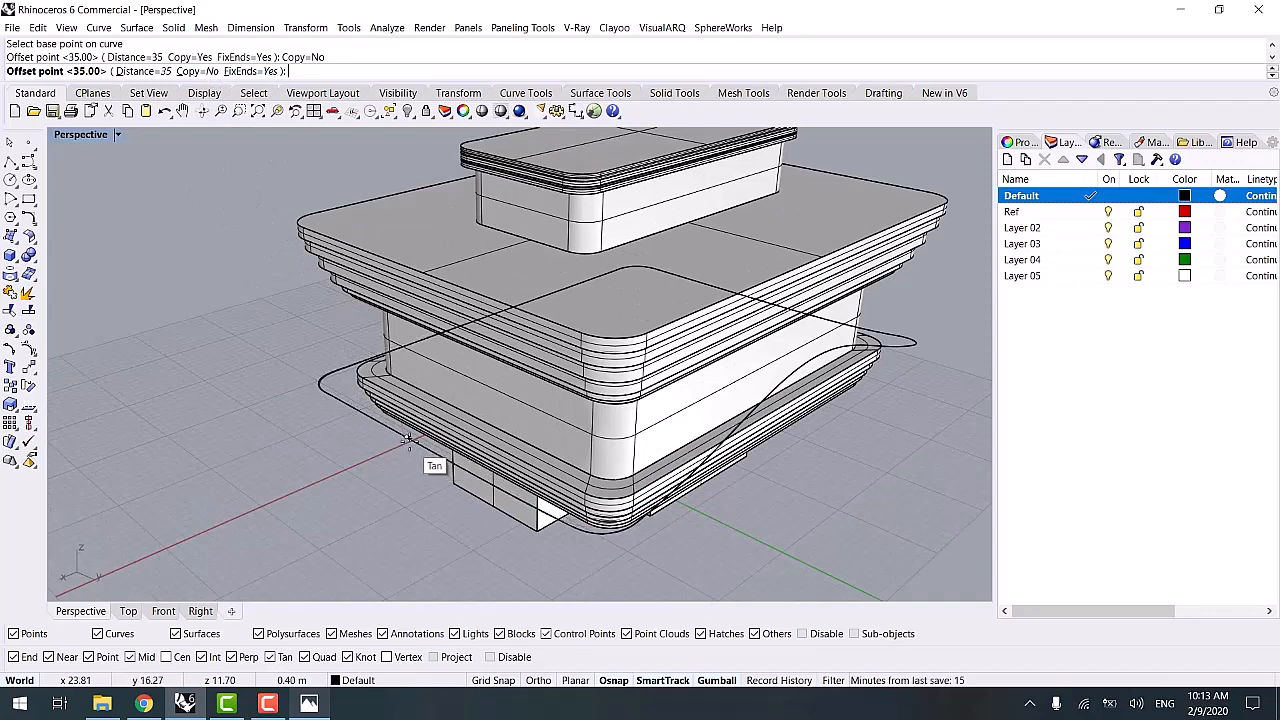
{"action": "left_click", "coordinate": [144, 72]}
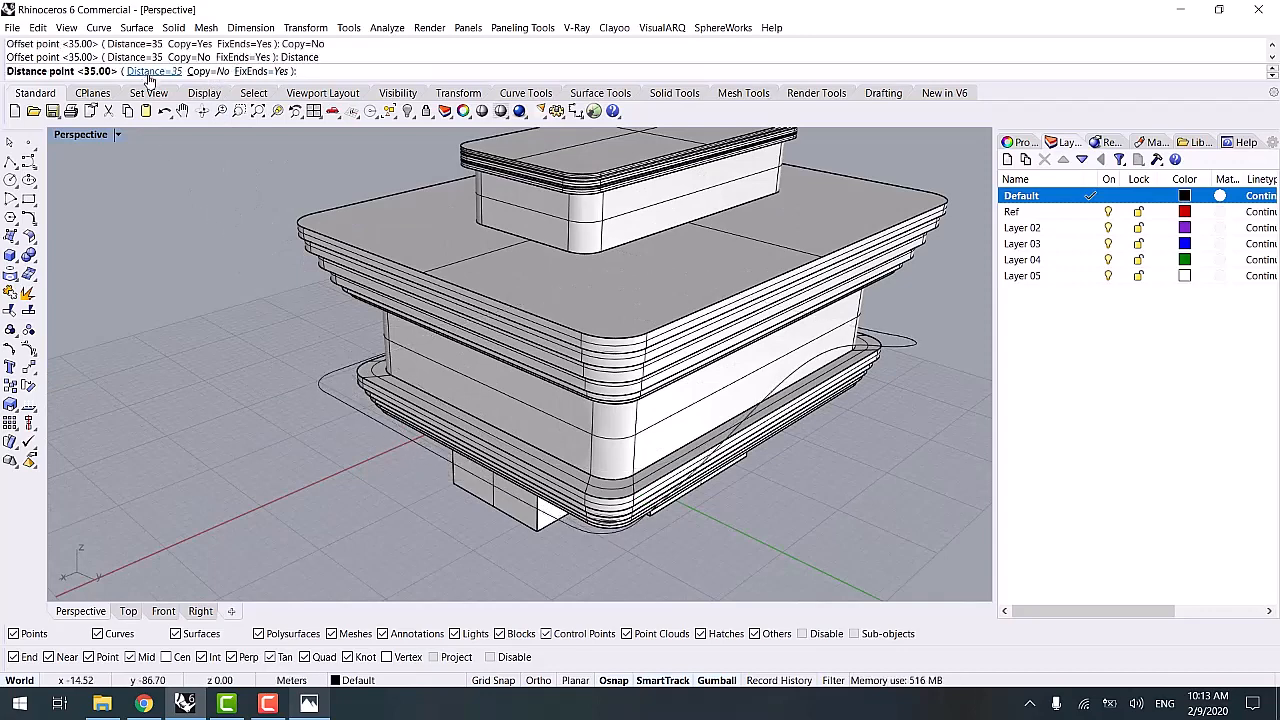
{"action": "type", "text": "14"}
{"action": "key", "text": "Return"}
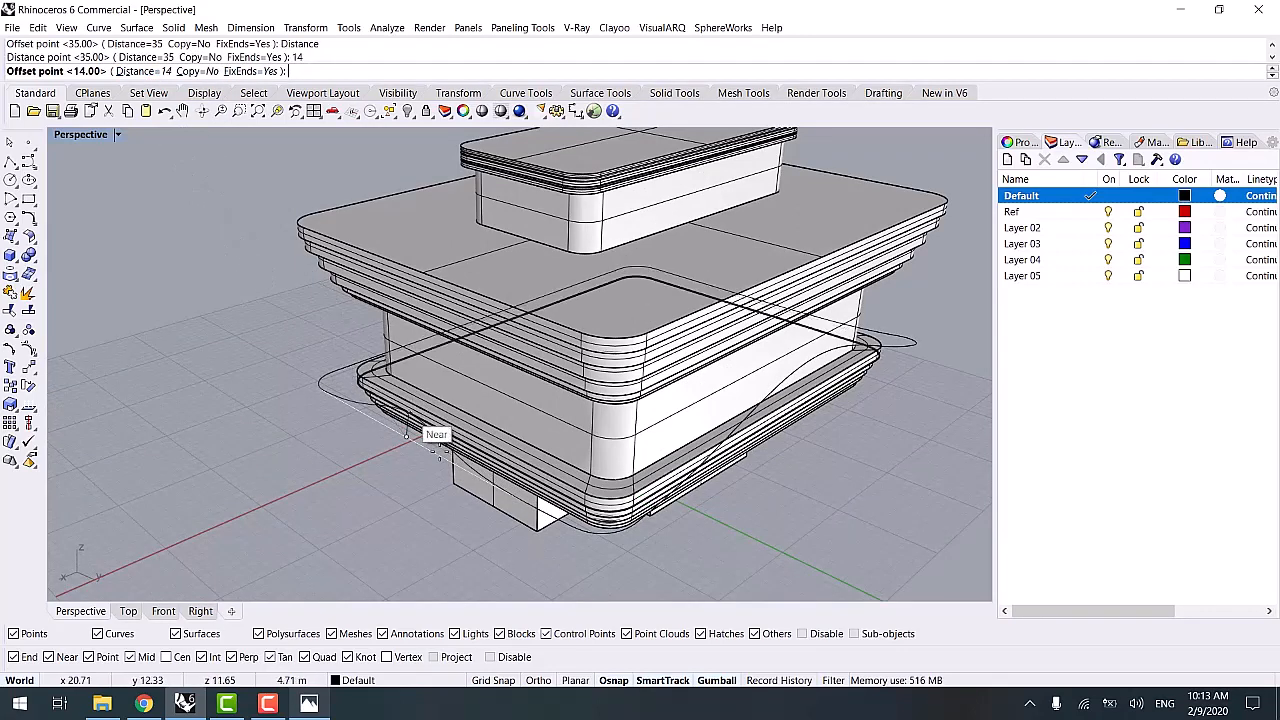
{"action": "left_click", "coordinate": [398, 492]}
- Raise the wavy curve vertically at the rounded corner beside the lowered short side by about 4.8 m, keeping distance 14
{"action": "right_click_drag", "start_coordinate": [420, 505], "coordinate": [822, 518]}
{"action": "scroll", "coordinate": [792, 430], "scroll_direction": "up", "scroll_amount": 5}
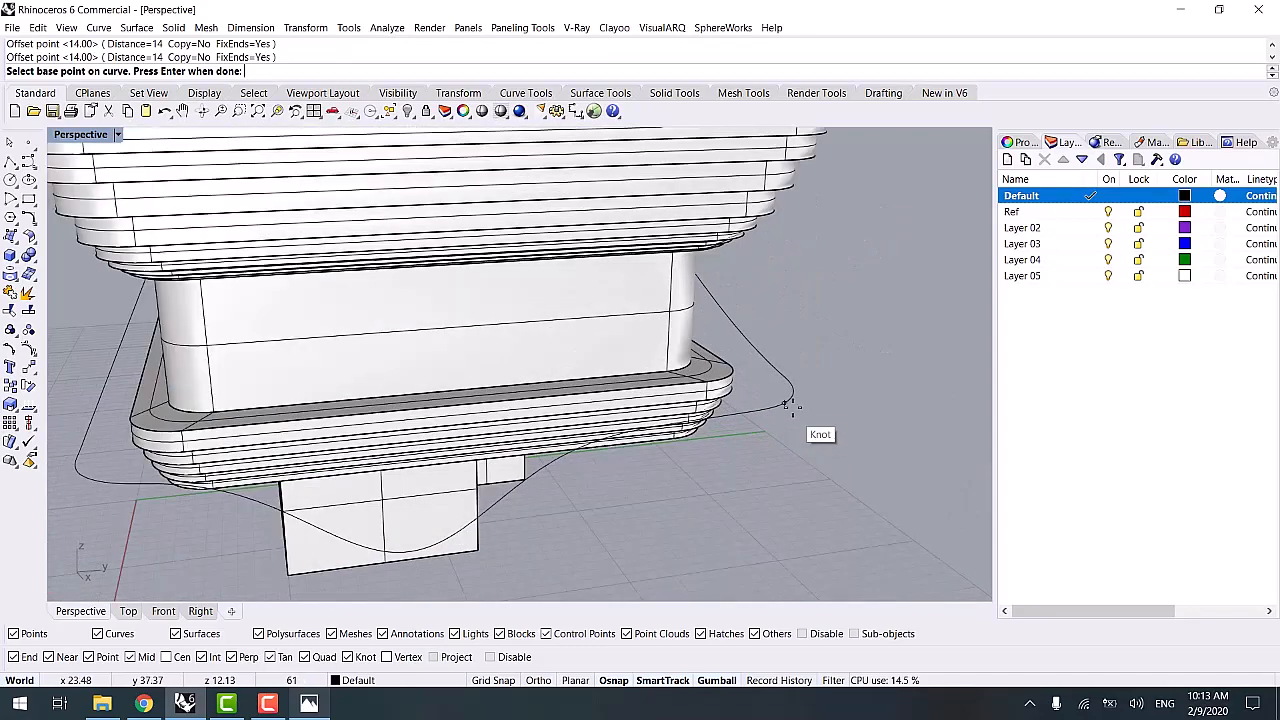
{"action": "left_click", "coordinate": [790, 398]}
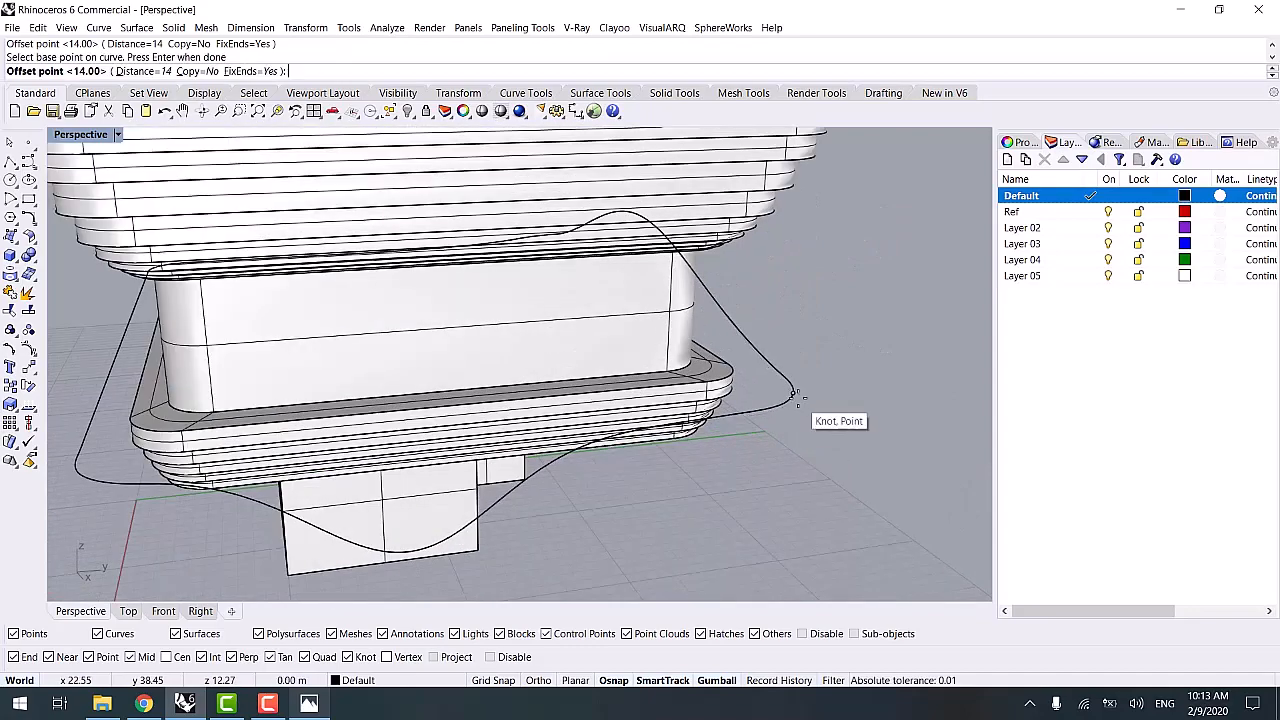
{"action": "left_click", "coordinate": [797, 398], "text": "ctrl"}
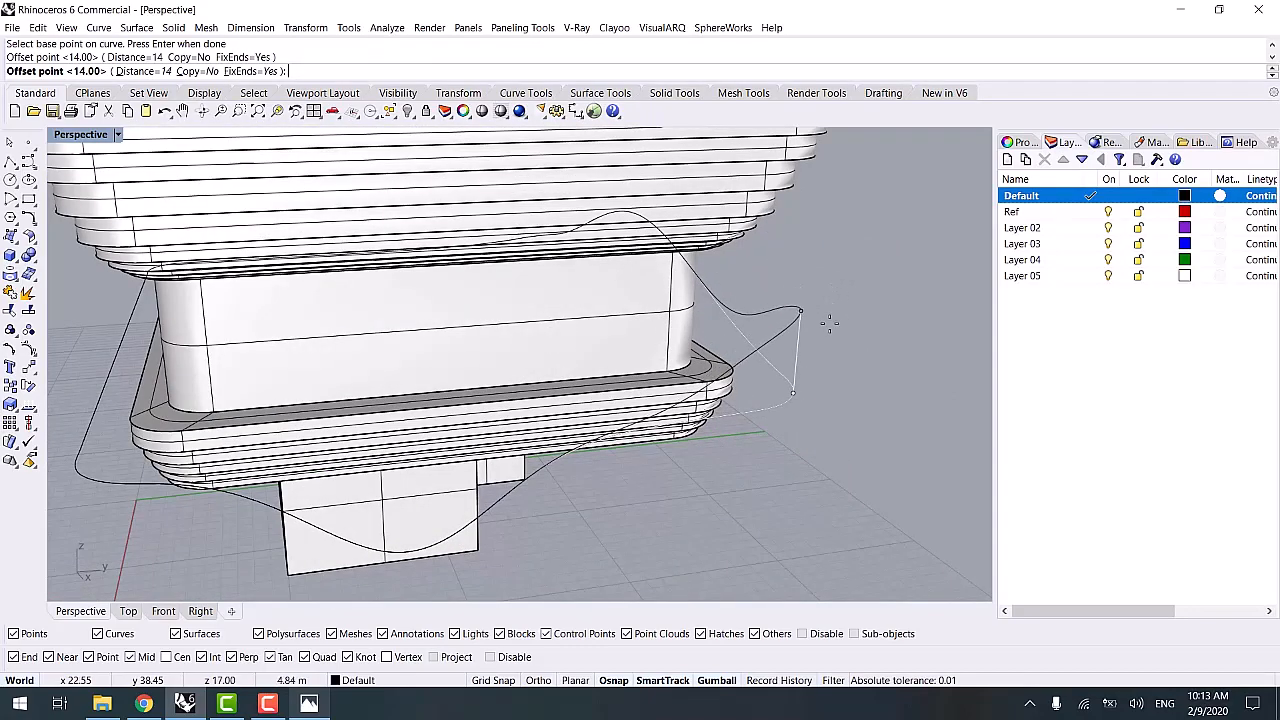
{"action": "left_click", "coordinate": [829, 336]}
{"action": "scroll", "coordinate": [811, 426], "scroll_direction": "down", "scroll_amount": 5}
- Pull the curve's opposite short side vertically down to about z 4.1 with distance 14 and finish the soft edit
{"action": "right_click_drag", "start_coordinate": [811, 426], "coordinate": [496, 423]}
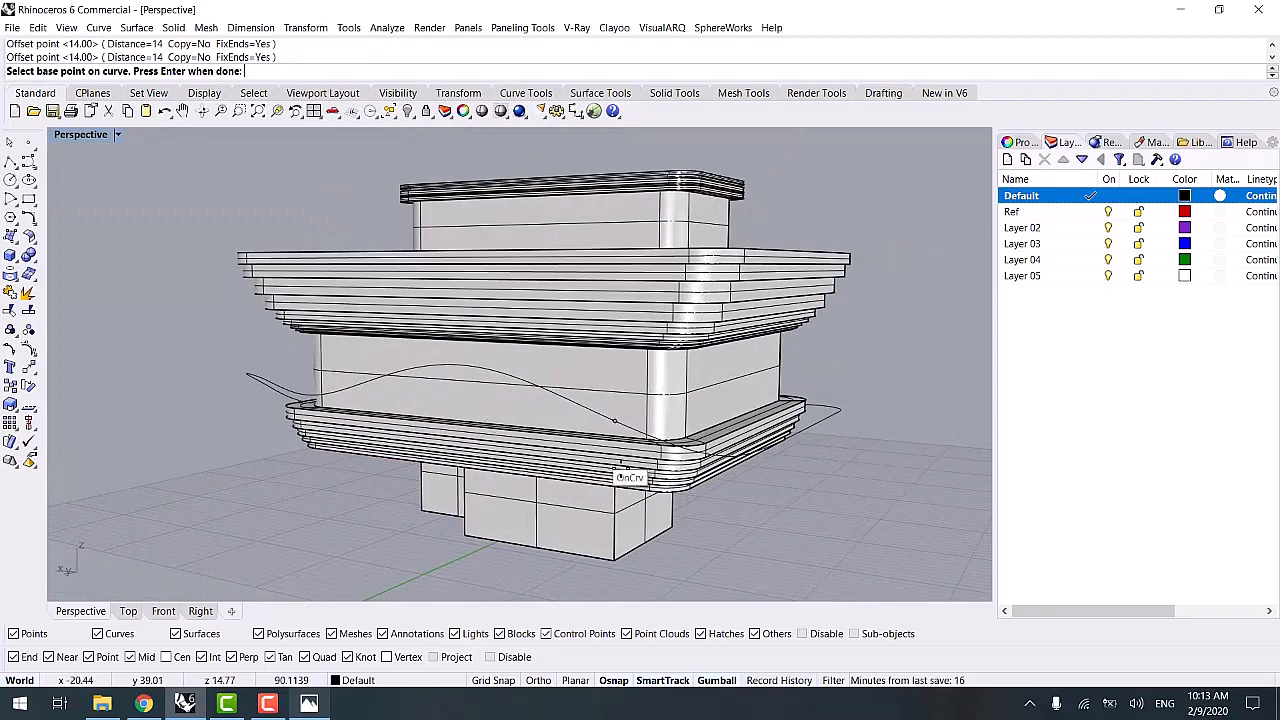
{"action": "right_click_drag", "start_coordinate": [628, 478], "coordinate": [742, 548]}
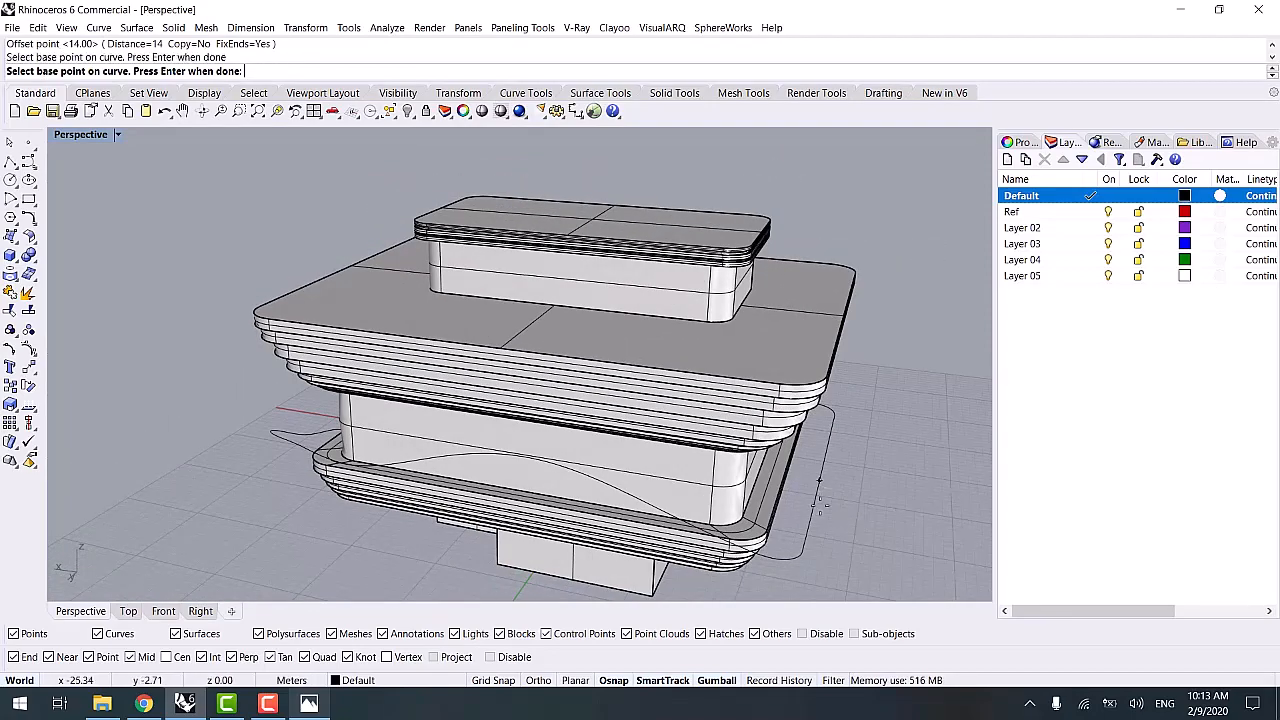
{"action": "left_click", "coordinate": [820, 500]}
{"action": "left_click", "coordinate": [820, 483], "text": "ctrl"}
{"action": "left_click", "coordinate": [838, 548]}
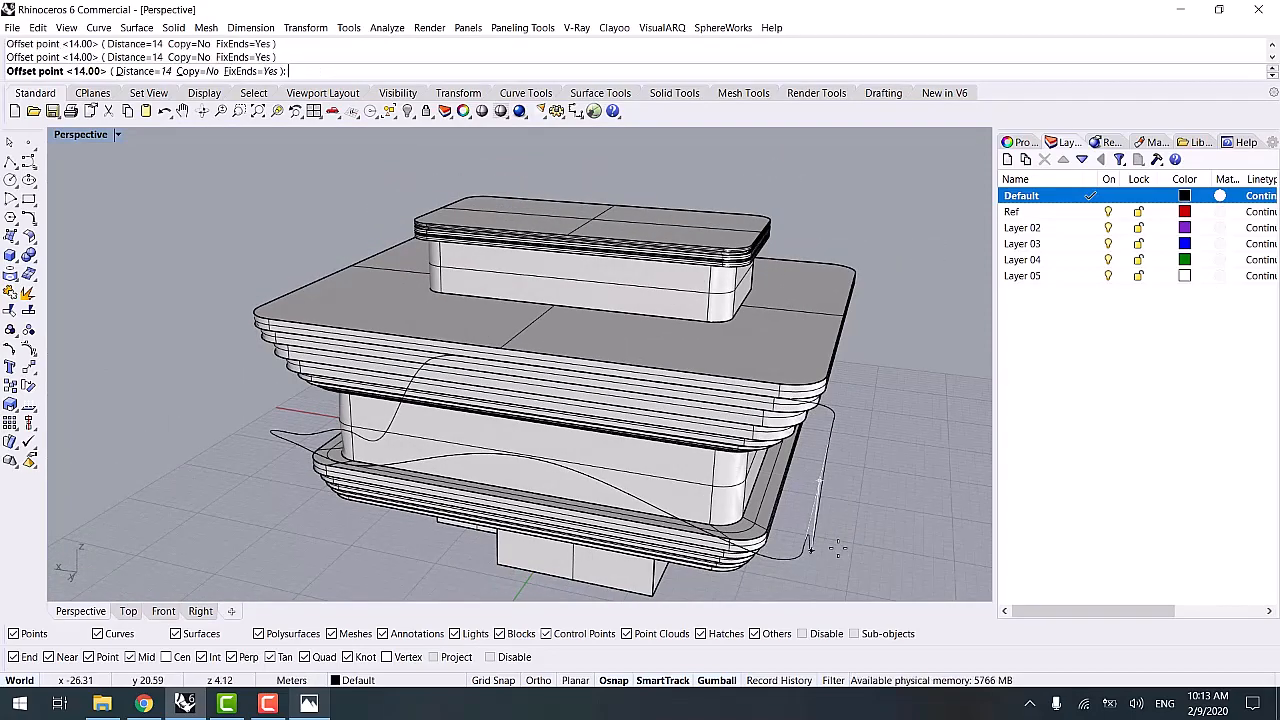
{"action": "left_click", "coordinate": [840, 549]}
{"action": "right_click_drag", "start_coordinate": [868, 562], "coordinate": [852, 450]}
{"action": "right_click", "coordinate": [843, 484]}
- Move the whole wavy lower curve slightly upward toward the upper stepped mass
{"action": "right_click_drag", "start_coordinate": [430, 420], "coordinate": [580, 440]}
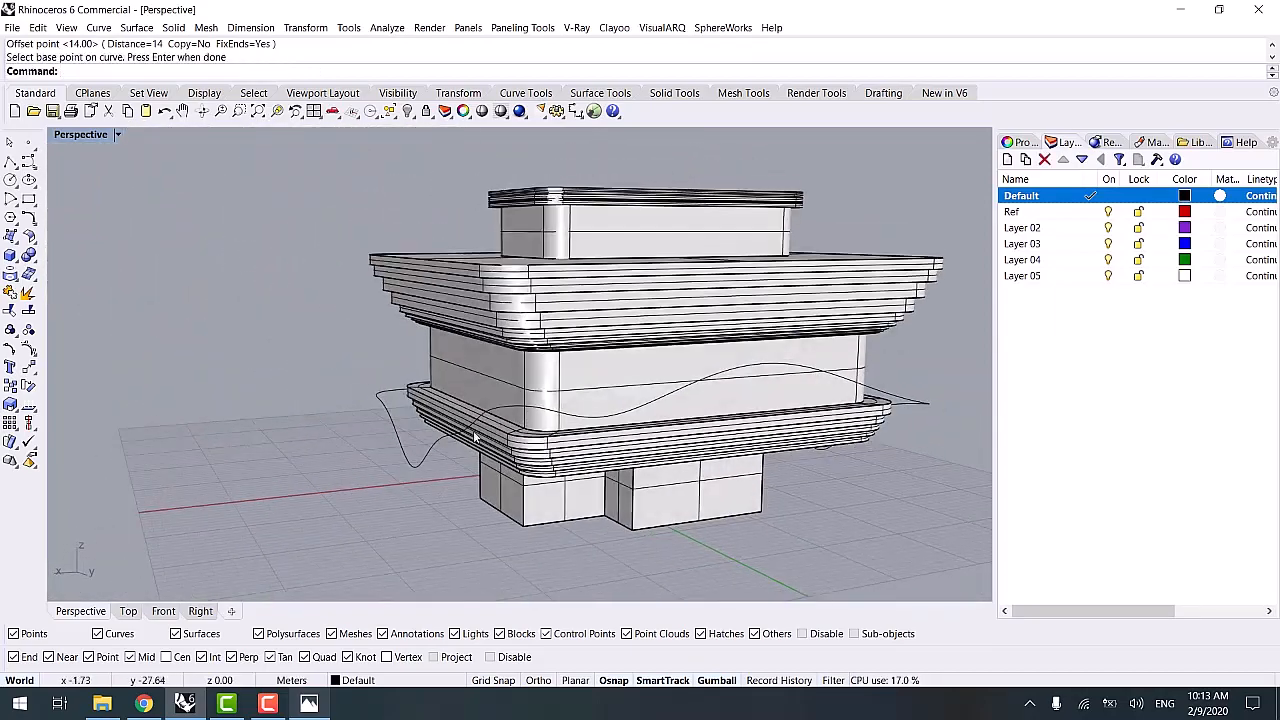
{"action": "left_click", "coordinate": [453, 437]}
{"action": "left_click", "coordinate": [510, 480]}
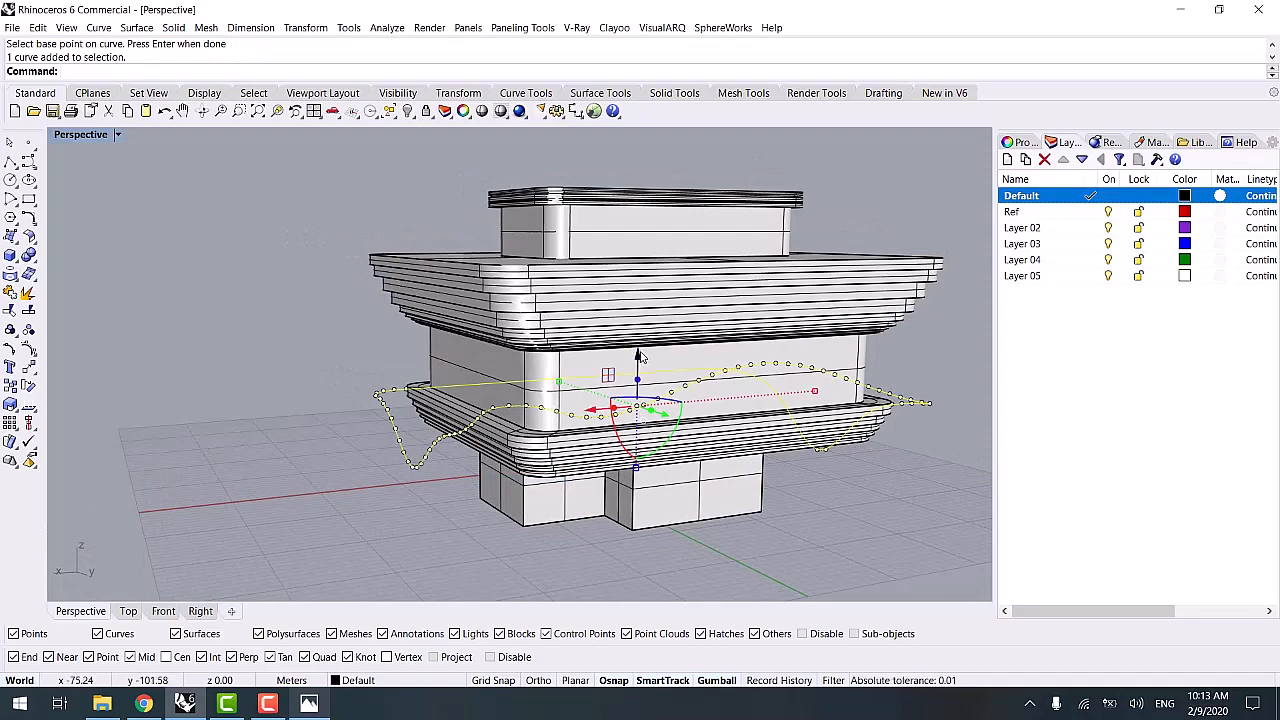
{"action": "left_click_drag", "start_coordinate": [639, 356], "coordinate": [639, 330]}
{"action": "left_click", "coordinate": [314, 374]}
{"action": "right_click_drag", "start_coordinate": [314, 374], "coordinate": [287, 350]}
{"action": "scroll", "coordinate": [365, 283], "scroll_direction": "up", "scroll_amount": 2}
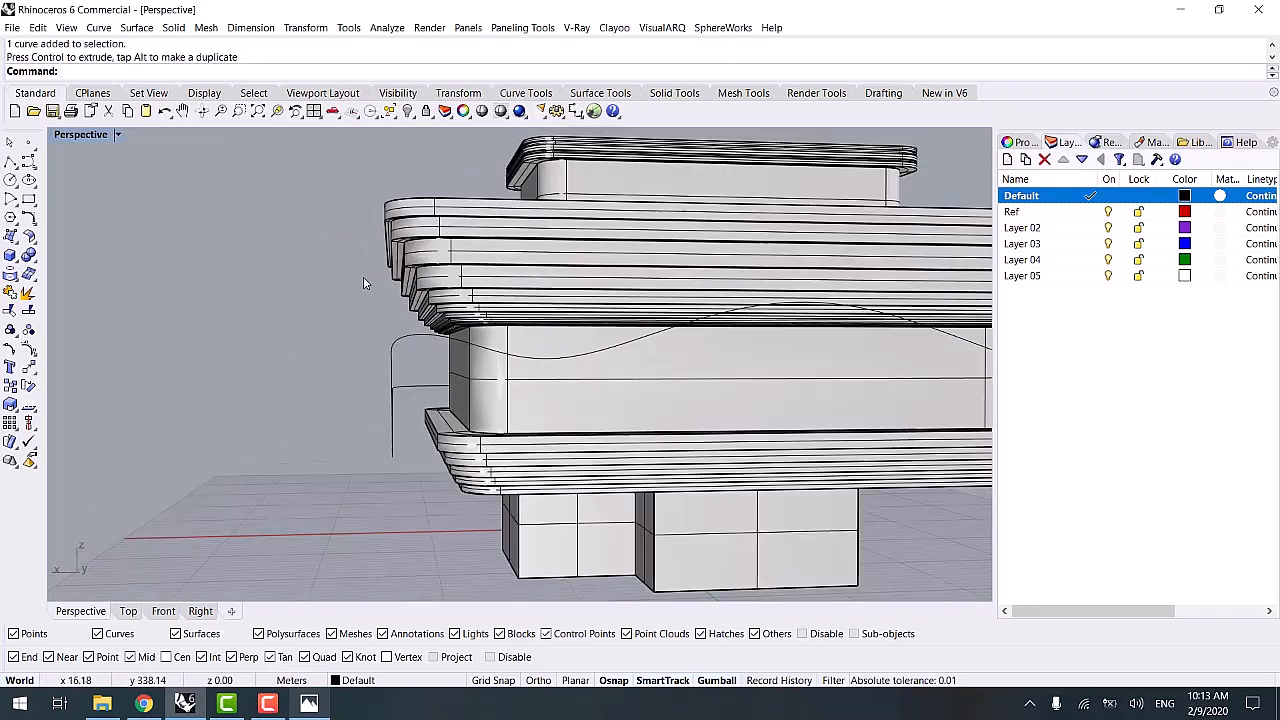
{"action": "mouse_move", "coordinate": [365, 283]}
{"action": "right_mouse_down"}
{"action": "mouse_move", "coordinate": [408, 297]}
{"action": "mouse_move", "coordinate": [420, 245]}
{"action": "right_mouse_up"}
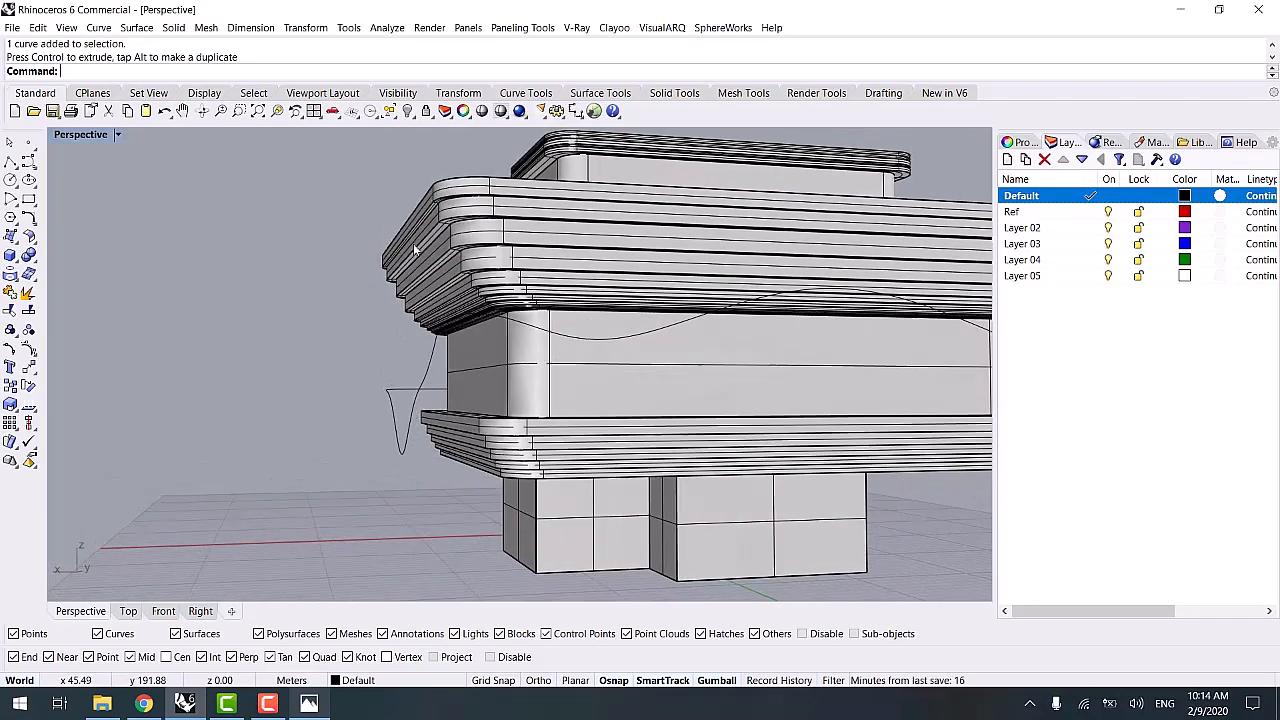
{"action": "scroll", "coordinate": [423, 241], "scroll_direction": "up", "scroll_amount": 4}
{"action": "left_click", "coordinate": [433, 237]}
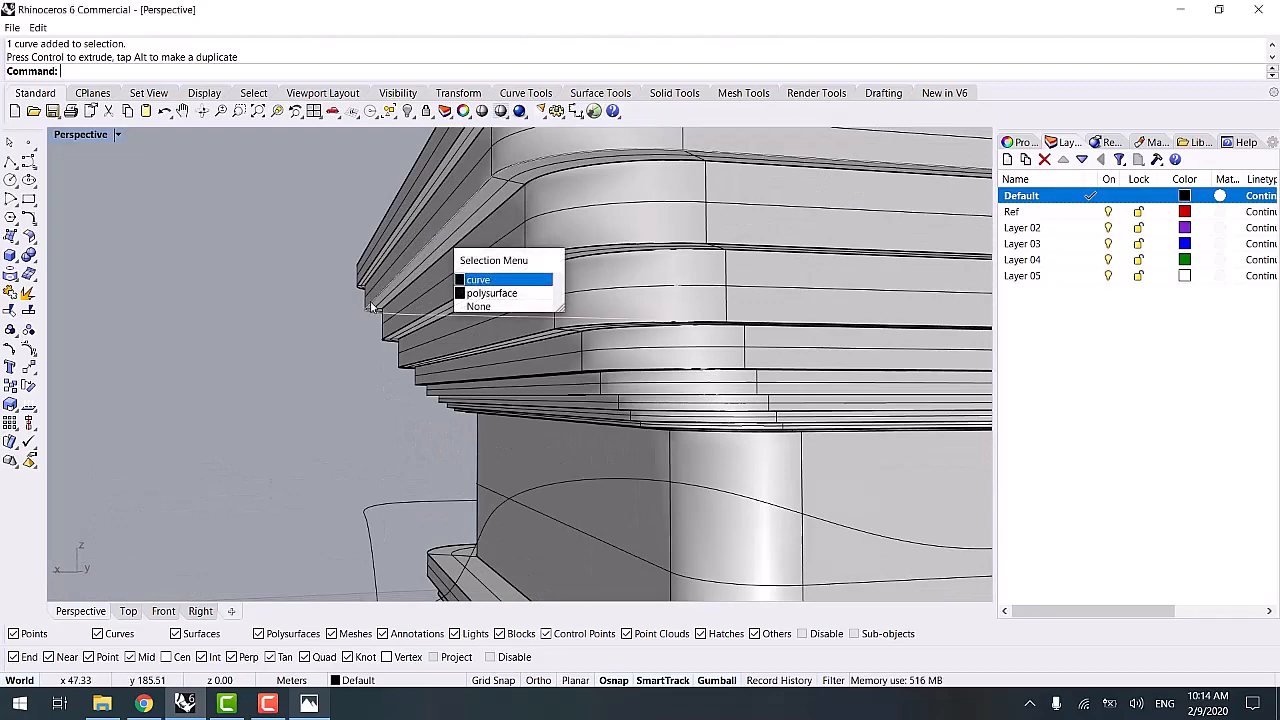
{"action": "left_click", "coordinate": [370, 301]}
{"action": "scroll", "coordinate": [350, 310], "scroll_direction": "down", "scroll_amount": 4}
{"action": "right_click_drag", "start_coordinate": [260, 357], "coordinate": [242, 380]}
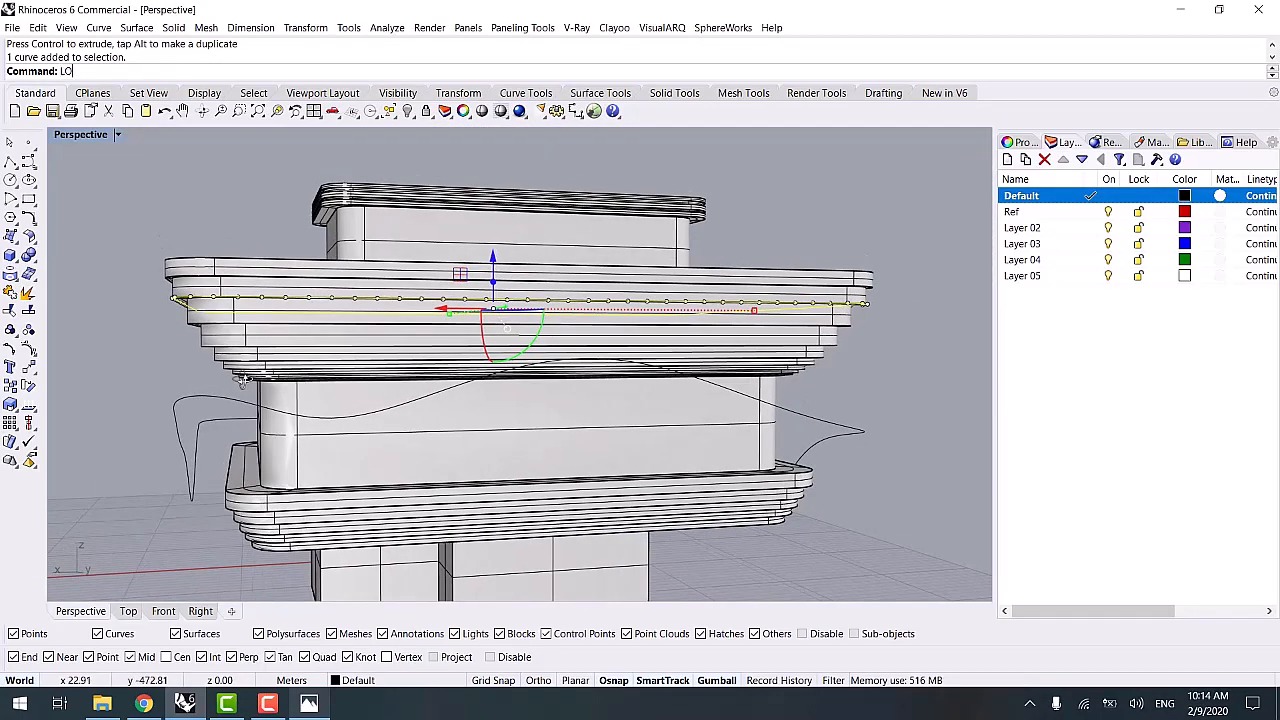
{"action": "key", "text": "Return"}
{"action": "right_click_drag", "start_coordinate": [222, 487], "coordinate": [361, 491]}
{"action": "key", "text": "Escape"}
- Loft the upper stepped mass's edge curve to the wavy lower curve with Normal style and Do not simplify
{"action": "scroll", "coordinate": [474, 402], "scroll_direction": "up", "scroll_amount": 5}
{"action": "right_click_drag", "start_coordinate": [474, 402], "coordinate": [443, 240], "text": "shift"}
{"action": "left_click", "coordinate": [422, 273]}
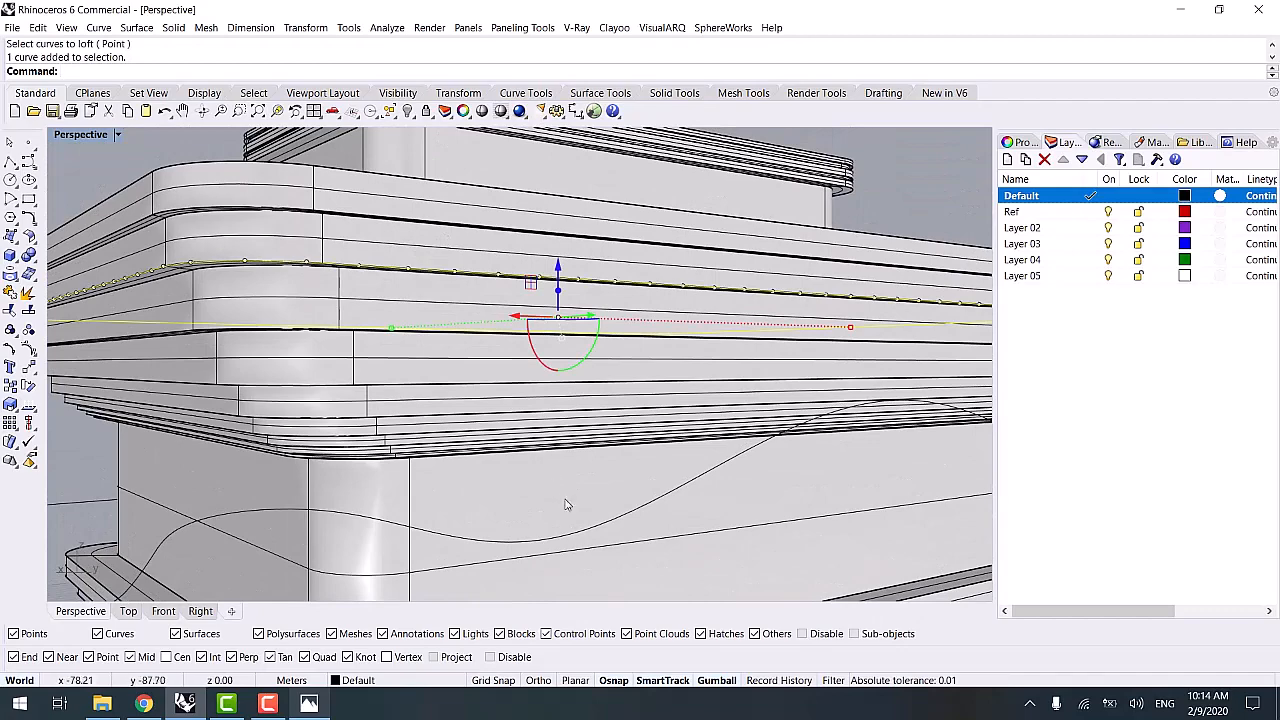
{"action": "left_click", "coordinate": [583, 531], "text": "shift"}
{"action": "right_click", "coordinate": [583, 531]}
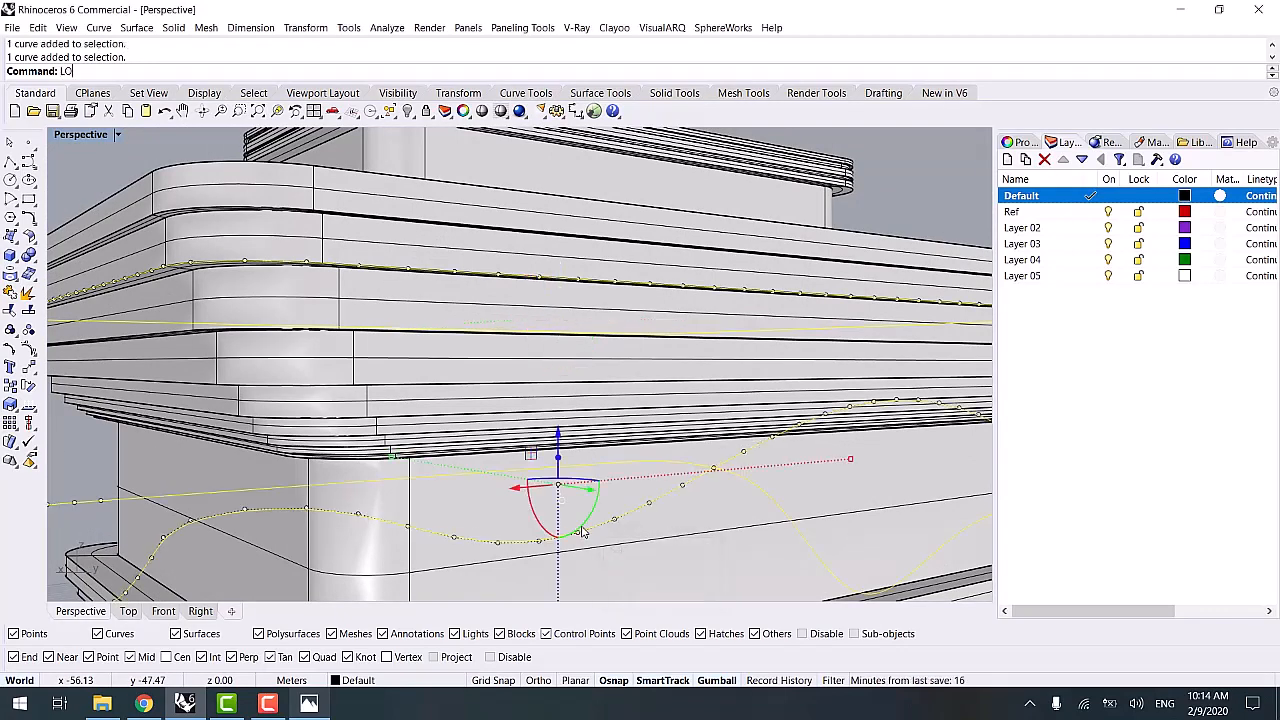
{"action": "key", "text": "Return"}
{"action": "scroll", "coordinate": [580, 531], "scroll_direction": "down", "scroll_amount": 4}
{"action": "right_click_drag", "start_coordinate": [583, 531], "coordinate": [452, 518]}
{"action": "key", "text": "Return"}
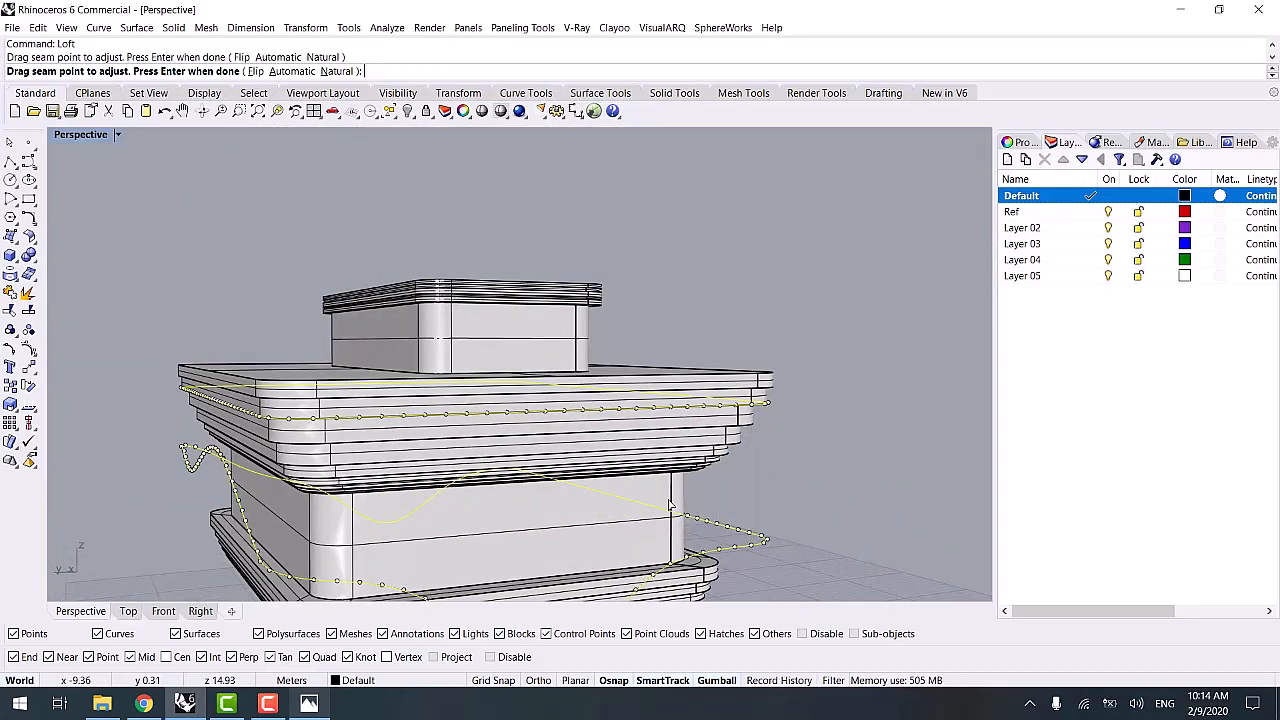
{"action": "right_click_drag", "start_coordinate": [325, 511], "coordinate": [560, 430]}
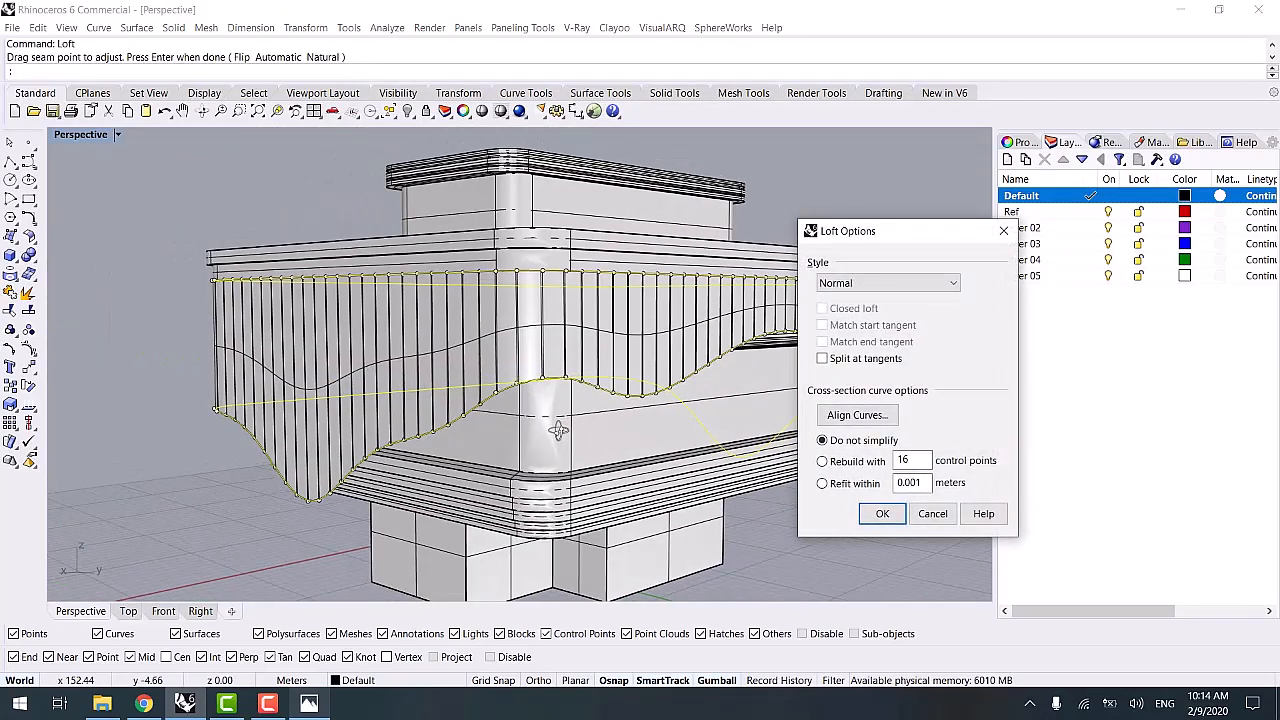
{"action": "key", "text": "Return"}
- Select the lofted veil surface and preview its rebuild with point counts of 4 in U and 1600 in V
{"action": "scroll", "coordinate": [390, 348], "scroll_direction": "up", "scroll_amount": 5}
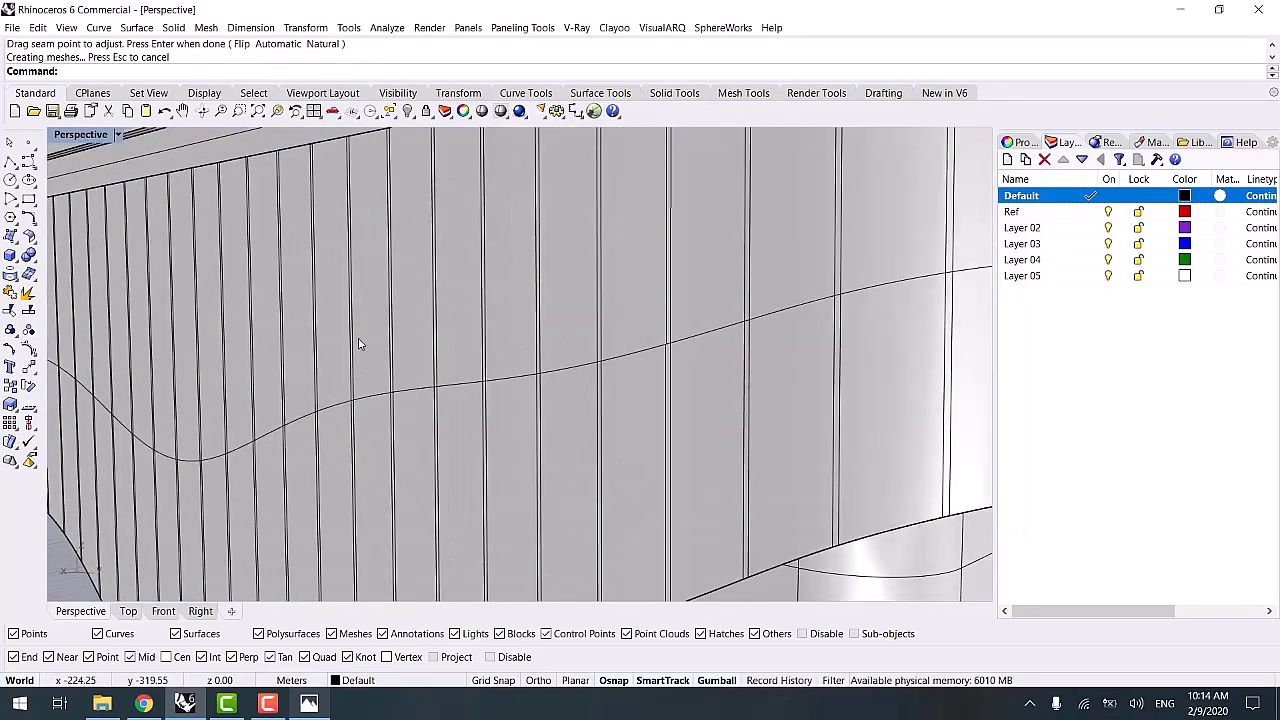
{"action": "left_click", "coordinate": [360, 344]}
{"action": "scroll", "coordinate": [372, 378], "scroll_direction": "down", "scroll_amount": 5}
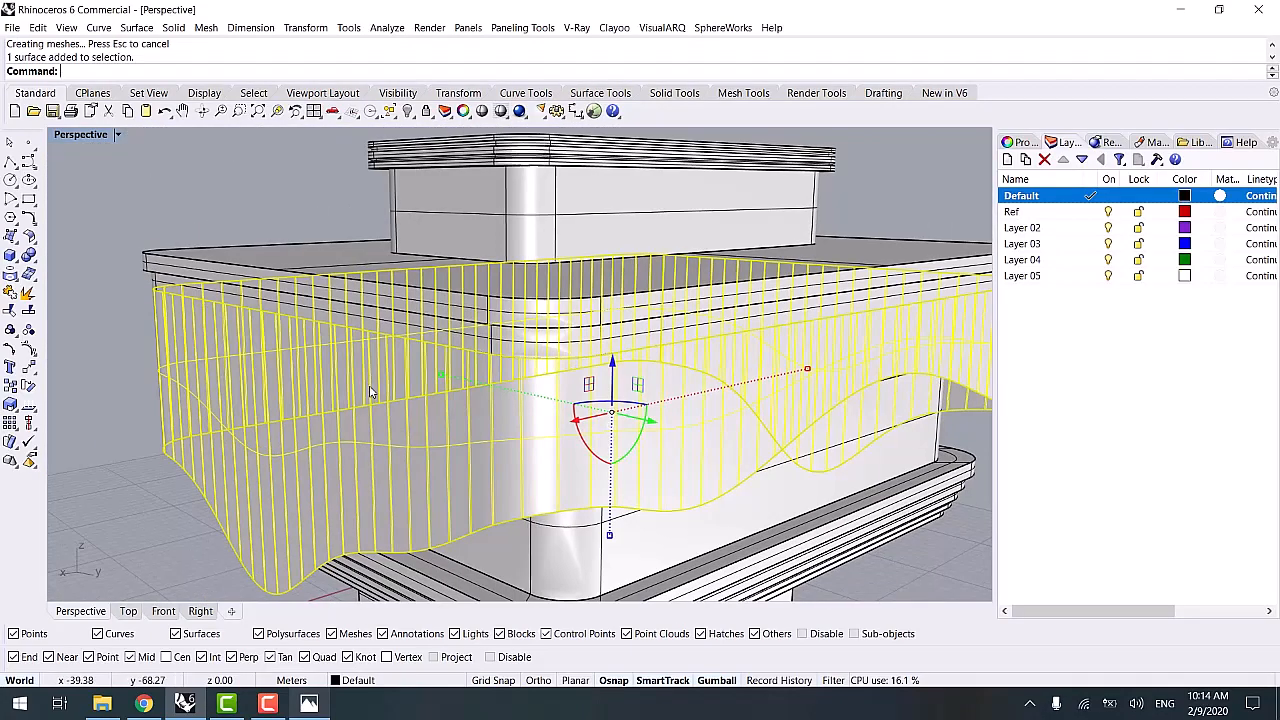
{"action": "key", "text": "Return"}
{"action": "right_click_drag", "start_coordinate": [391, 436], "coordinate": [251, 400], "text": "shift"}
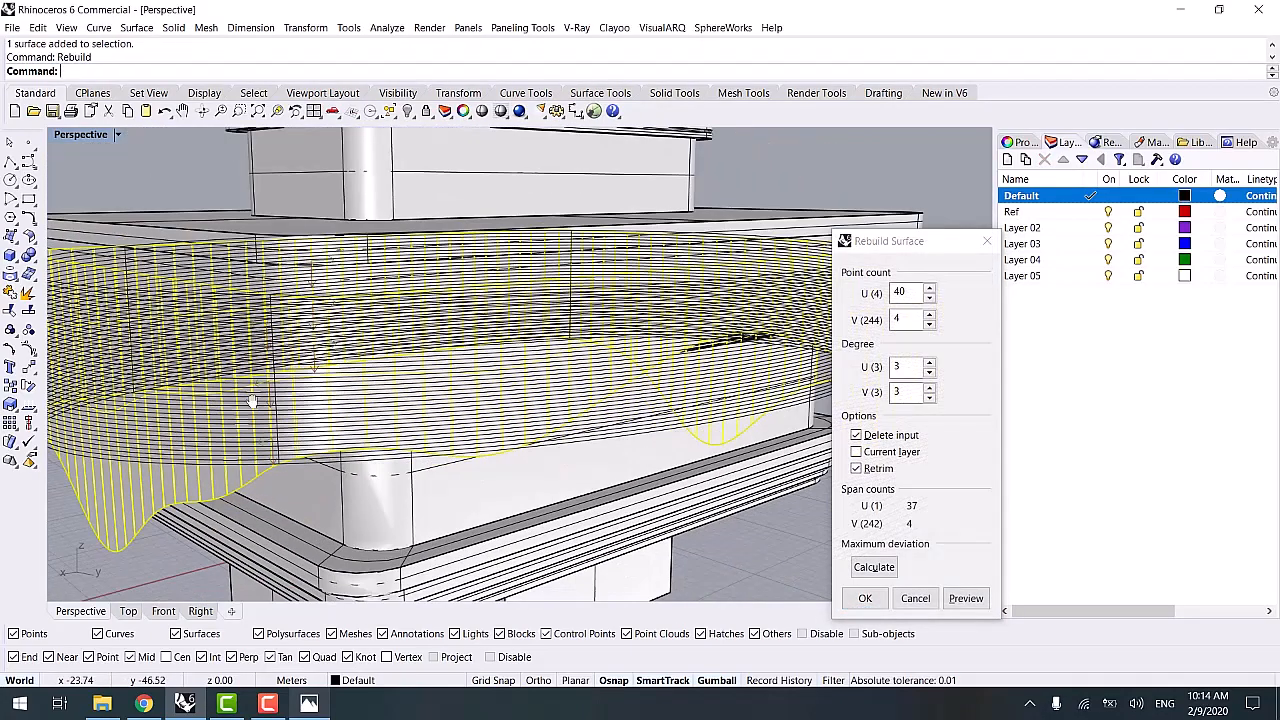
{"action": "left_click", "coordinate": [897, 319]}
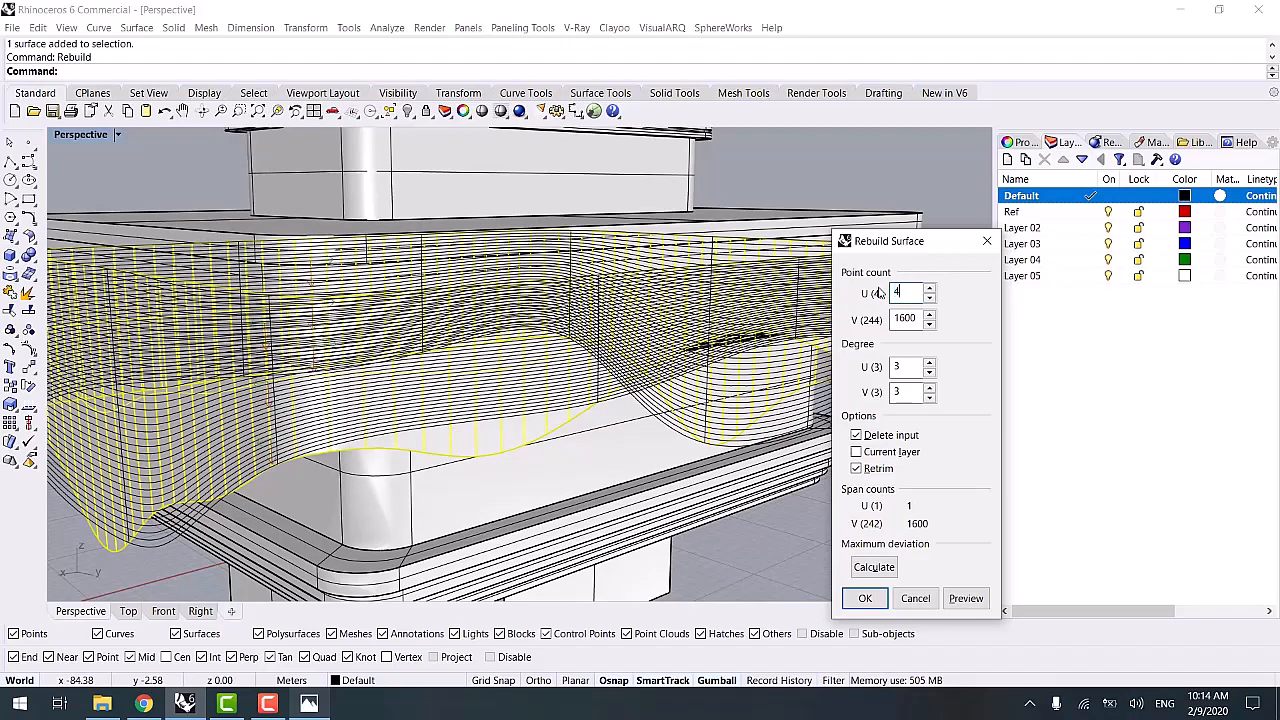
{"action": "left_click", "coordinate": [966, 598]}
{"action": "right_click_drag", "start_coordinate": [591, 457], "coordinate": [566, 359]}
{"action": "scroll", "coordinate": [511, 375], "scroll_direction": "up", "scroll_amount": 3}
{"action": "scroll", "coordinate": [531, 319], "scroll_direction": "down", "scroll_amount": 7}
- Preview a V point count of 160, then rebuild the veil surface with 4 U points and 240 V points at degree 3
{"action": "left_click", "coordinate": [914, 318]}
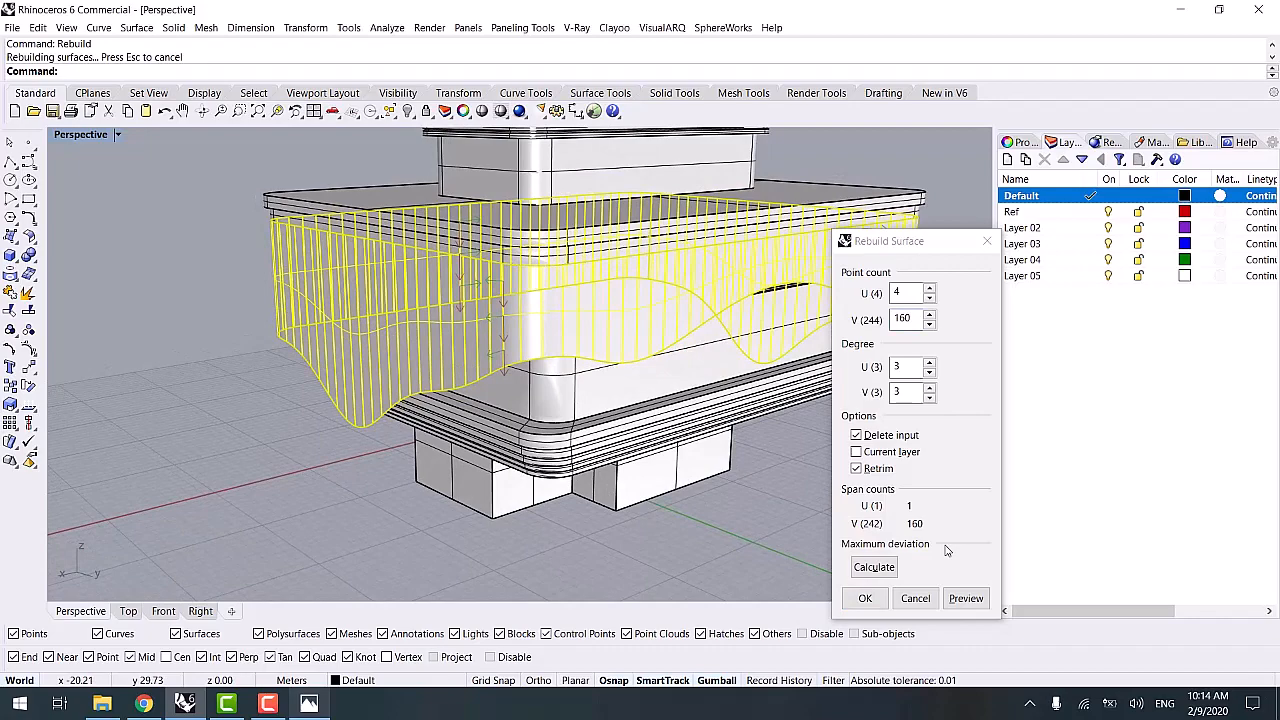
{"action": "left_click", "coordinate": [966, 598]}
{"action": "scroll", "coordinate": [460, 345], "scroll_direction": "up", "scroll_amount": 5}
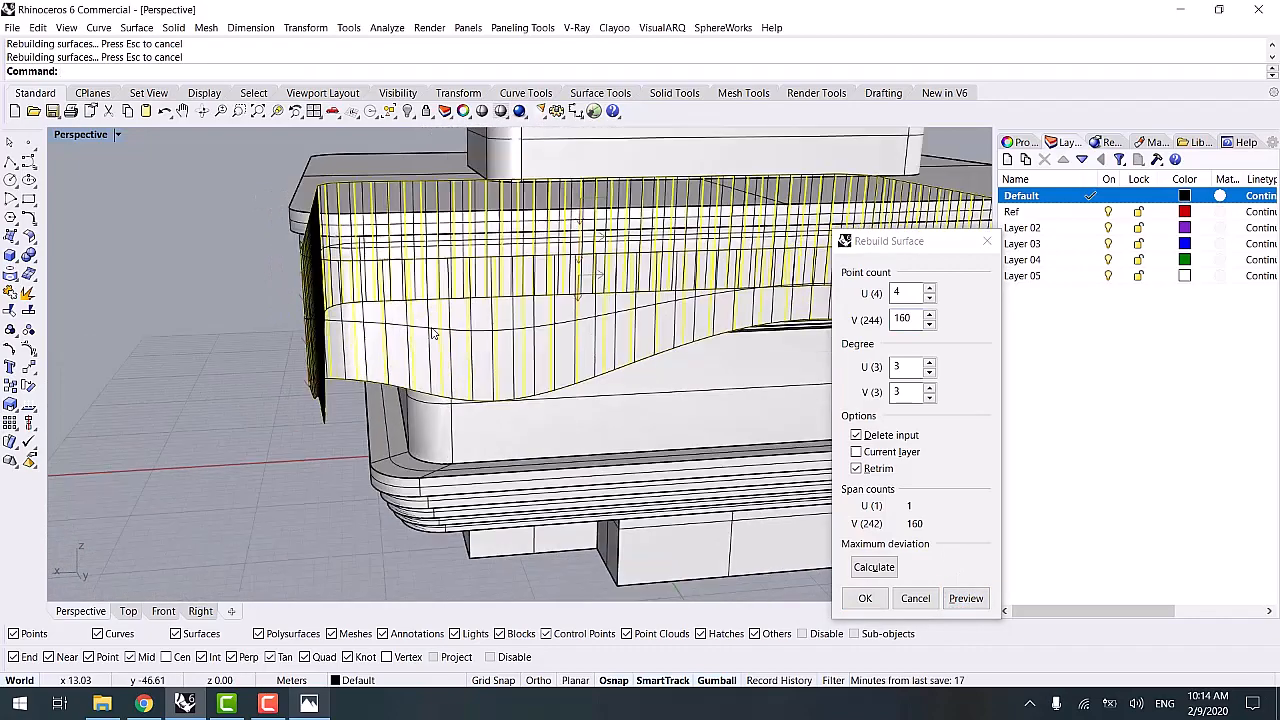
{"action": "left_click", "coordinate": [920, 318]}
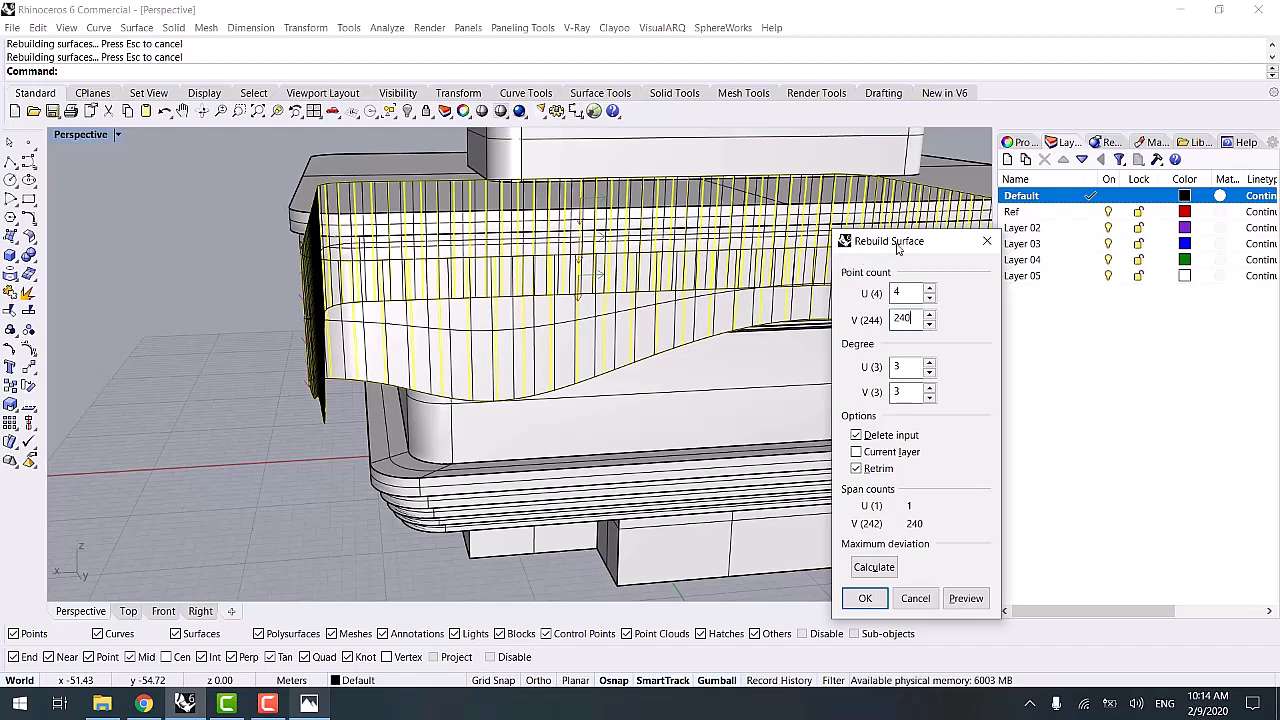
{"action": "left_click", "coordinate": [966, 598]}
{"action": "left_click", "coordinate": [865, 598]}
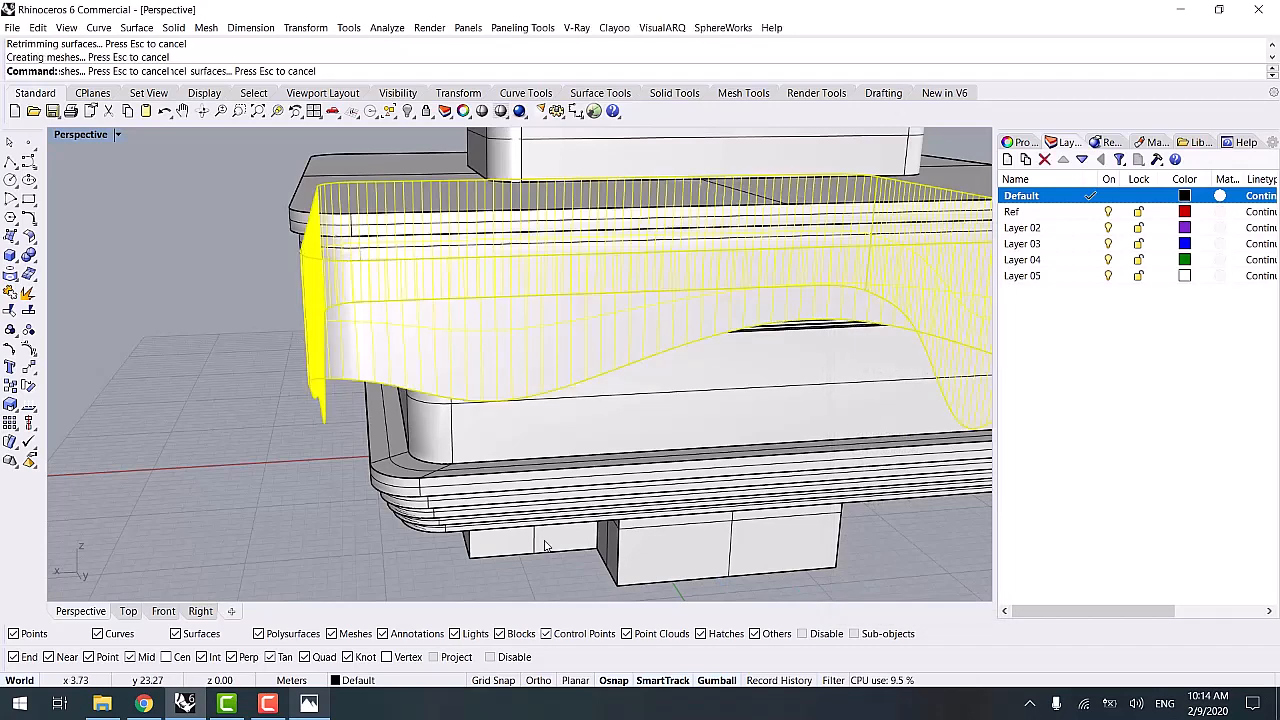
- Scale the rebuilt veil surface very slightly along the x direction
{"action": "right_click_drag", "start_coordinate": [680, 340], "coordinate": [585, 297]}
{"action": "key", "text": "Escape"}
{"action": "scroll", "coordinate": [250, 303], "scroll_direction": "up", "scroll_amount": 2}
{"action": "right_click_drag", "start_coordinate": [297, 289], "coordinate": [278, 323]}
{"action": "scroll", "coordinate": [283, 280], "scroll_direction": "down", "scroll_amount": 3}
{"action": "left_click", "coordinate": [277, 291]}
{"action": "scroll", "coordinate": [278, 293], "scroll_direction": "down", "scroll_amount": 2}
{"action": "left_click_drag", "start_coordinate": [874, 371], "coordinate": [870, 371]}
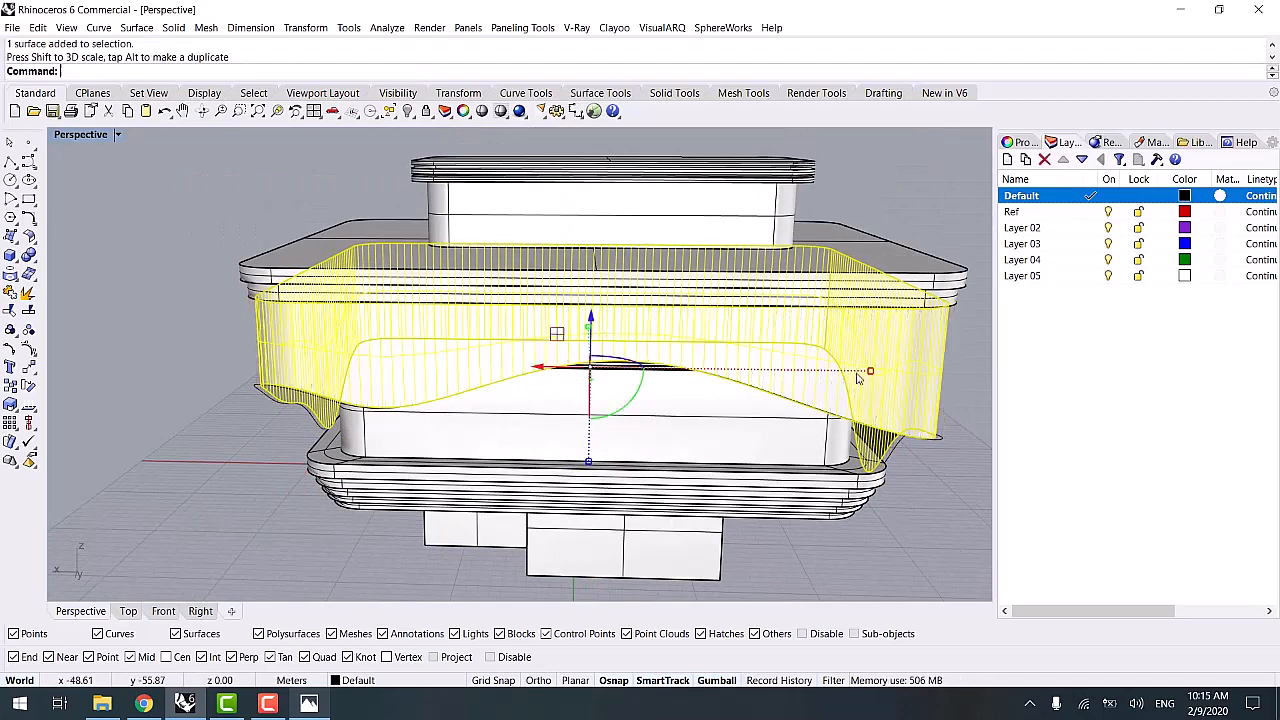
- Extract all U-direction isocurves from the rebuilt veil surface and group them
{"action": "scroll", "coordinate": [308, 344], "scroll_direction": "up", "scroll_amount": 3}
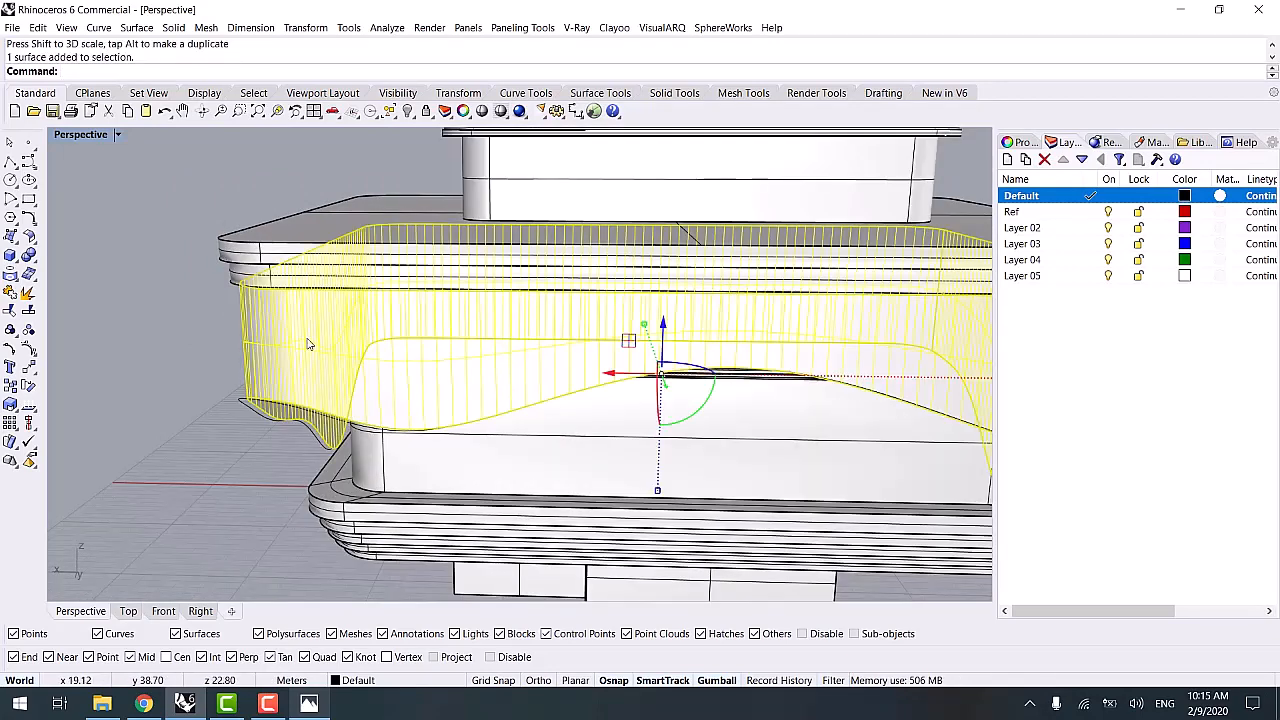
{"action": "type", "text": "trudeCrv"}
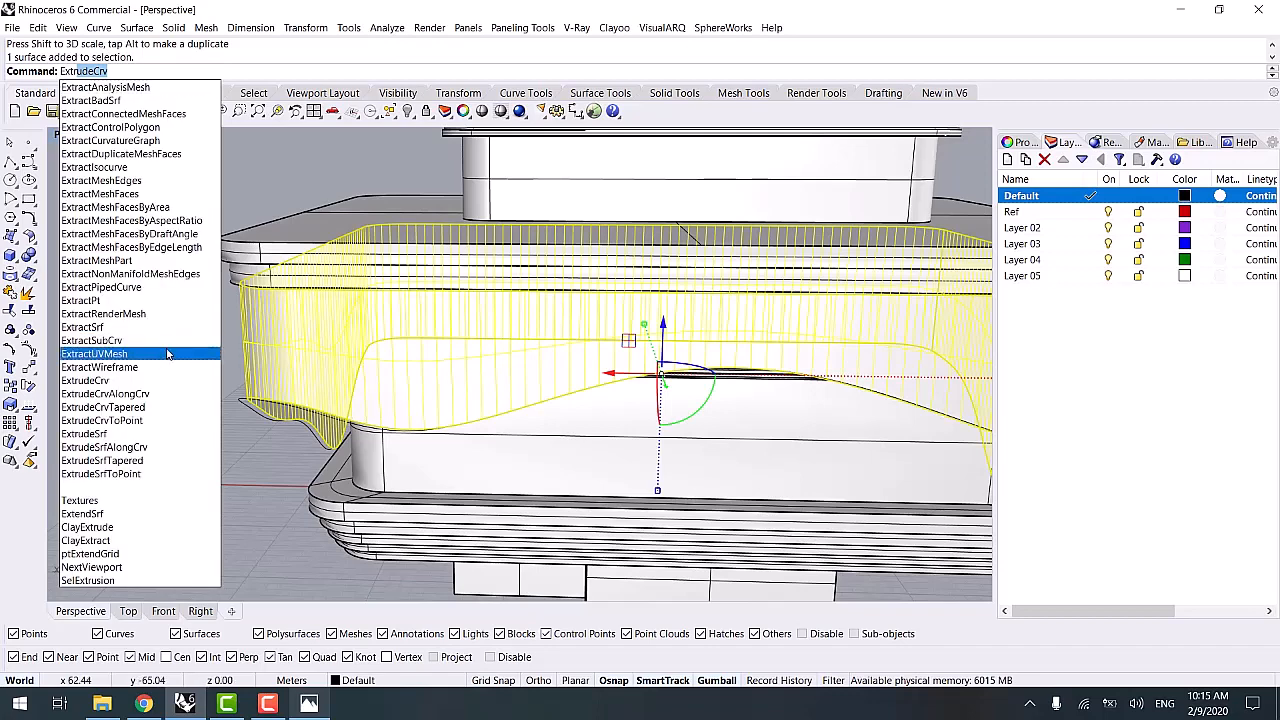
{"action": "left_click", "coordinate": [95, 167]}
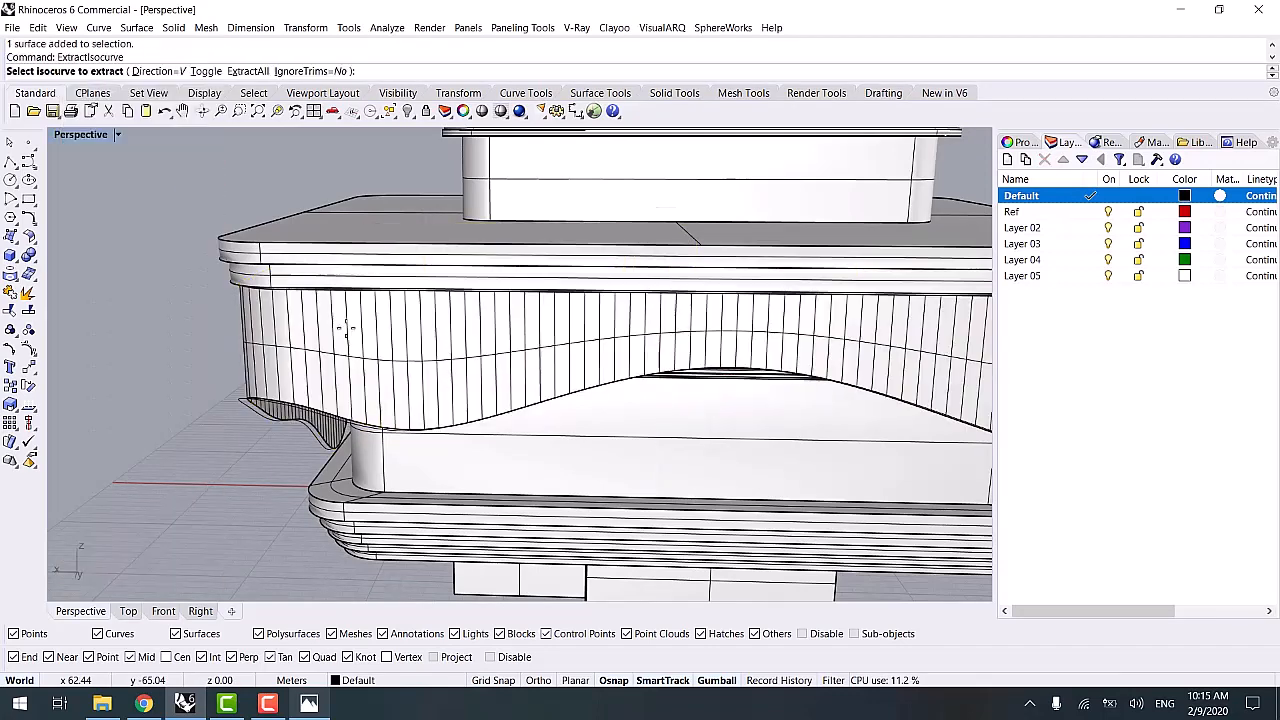
{"action": "left_click", "coordinate": [204, 71]}
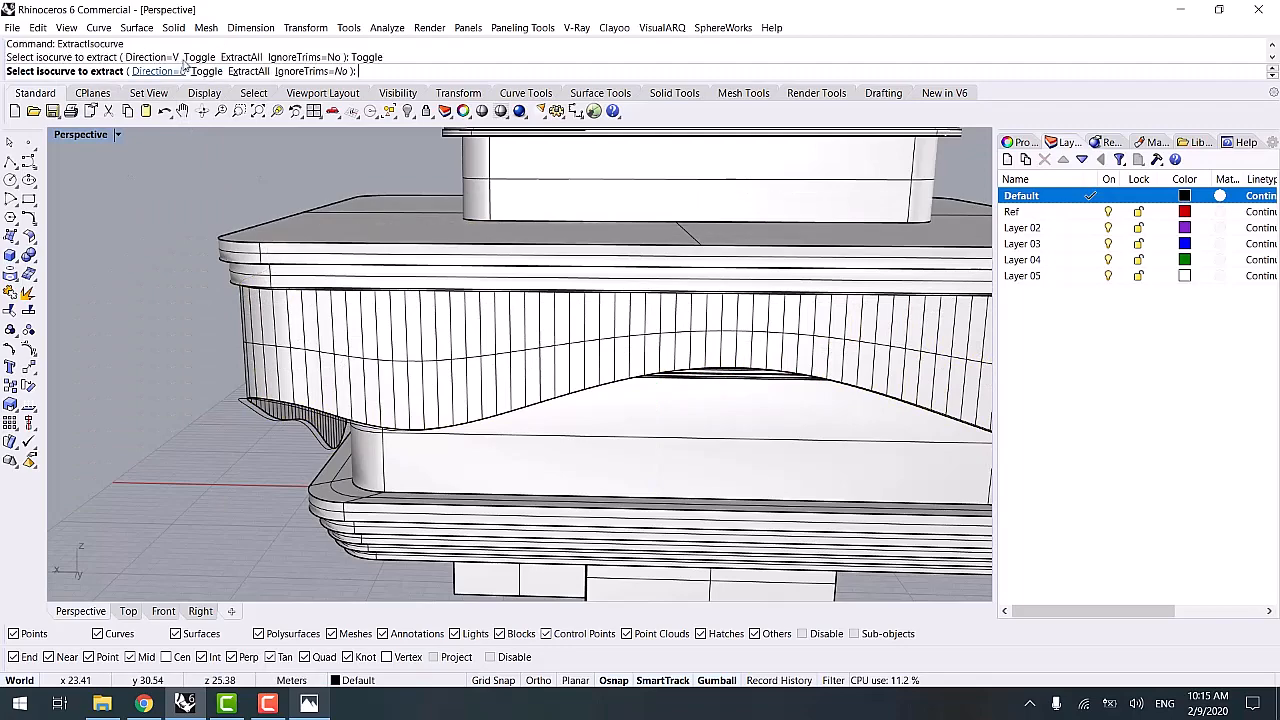
{"action": "left_click", "coordinate": [248, 71]}
{"action": "right_click", "coordinate": [181, 354]}
{"action": "scroll", "coordinate": [331, 386], "scroll_direction": "down", "scroll_amount": 6}
{"action": "right_click_drag", "start_coordinate": [331, 386], "coordinate": [421, 400]}
{"action": "key", "text": "ctrl+g"}
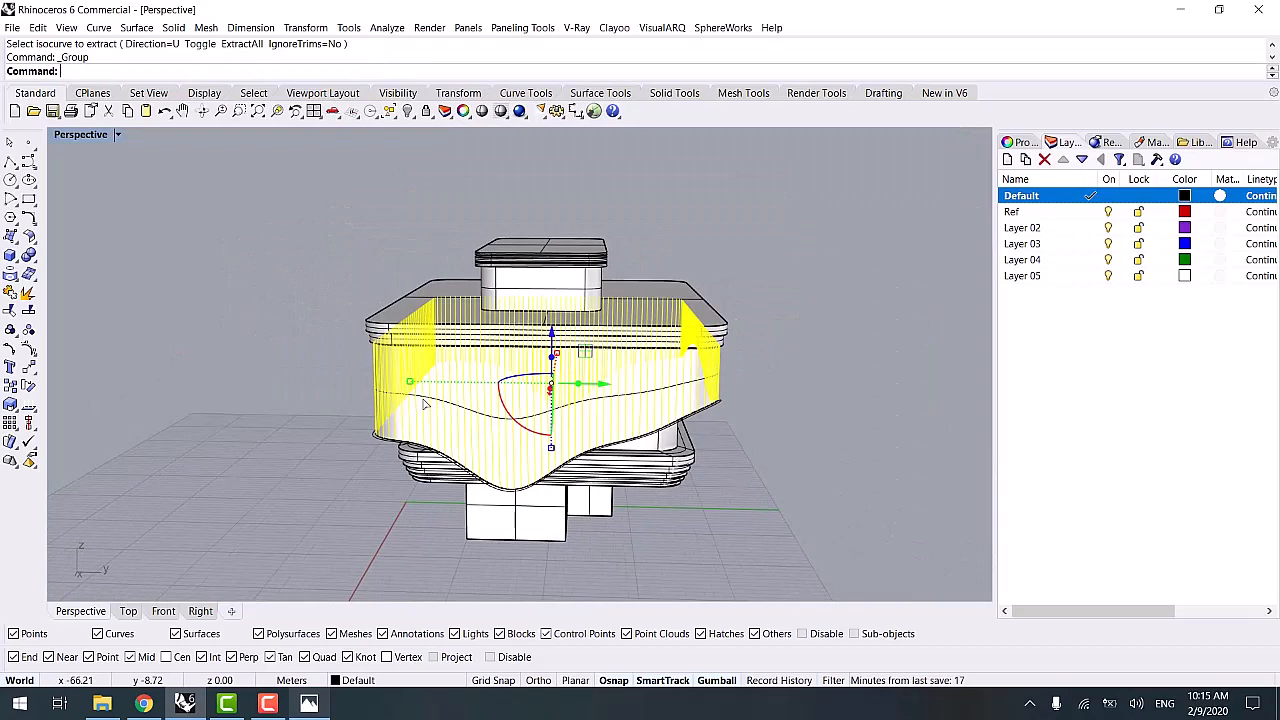
- Pipe the grouped isocurves with a radius of 0.05, then cut the source curves and undo the cut
{"action": "type", "text": "Pipe"}
{"action": "key", "text": "Return"}
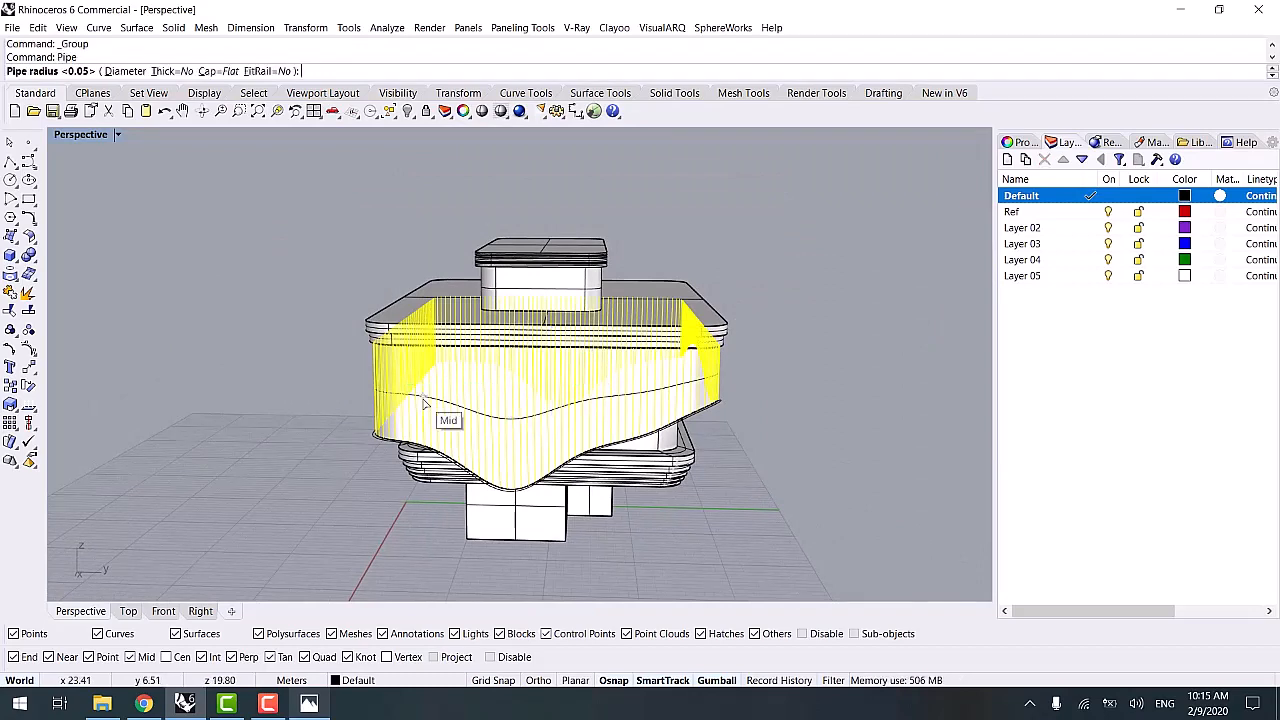
{"action": "key", "text": "Return"}
{"action": "key", "text": "ctrl+x"}
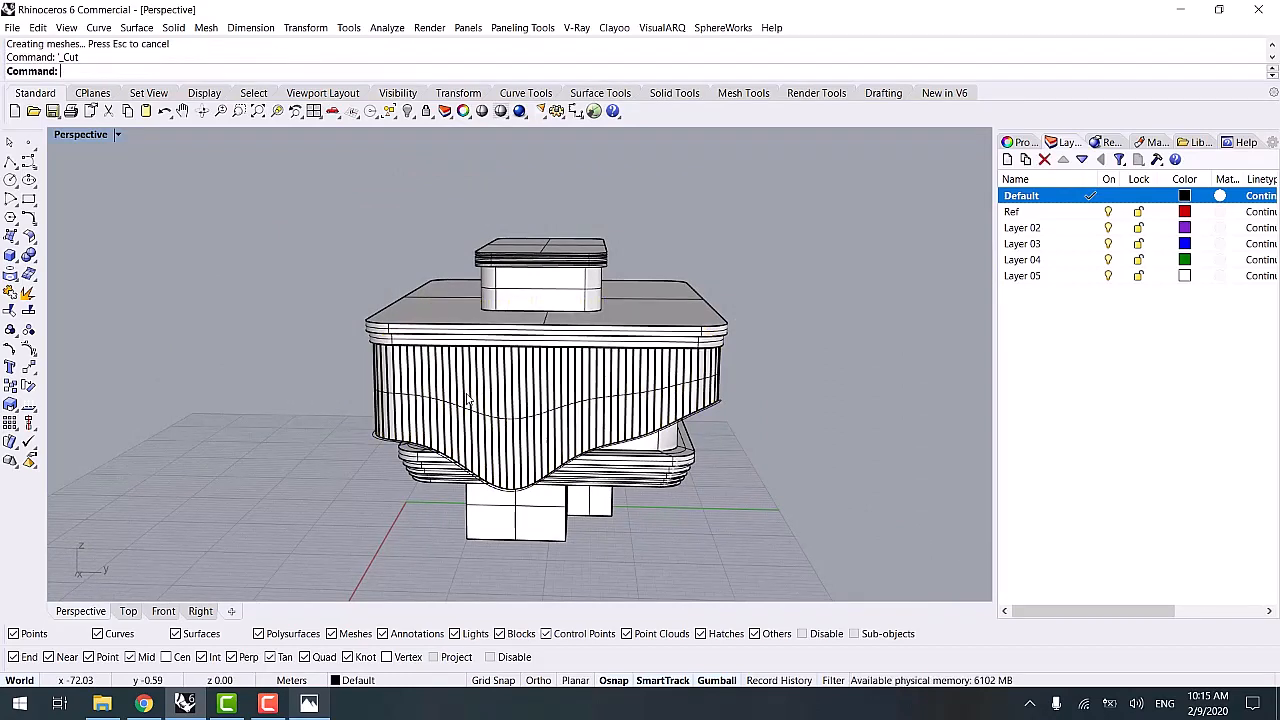
{"action": "scroll", "coordinate": [467, 398], "scroll_direction": "up", "scroll_amount": 4}
{"action": "key", "text": "ctrl+z"}
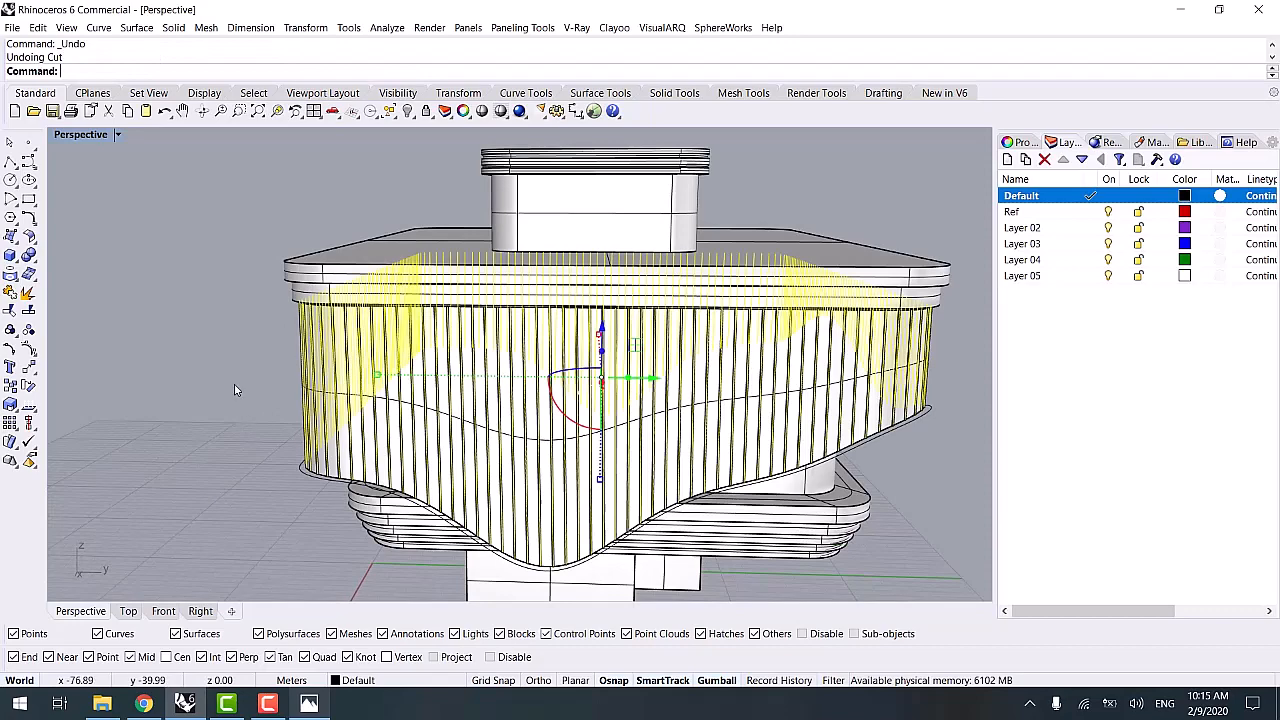
- Pipe the grouped isocurves again with a radius of 0.15 and flat caps
{"action": "key", "text": "Return"}
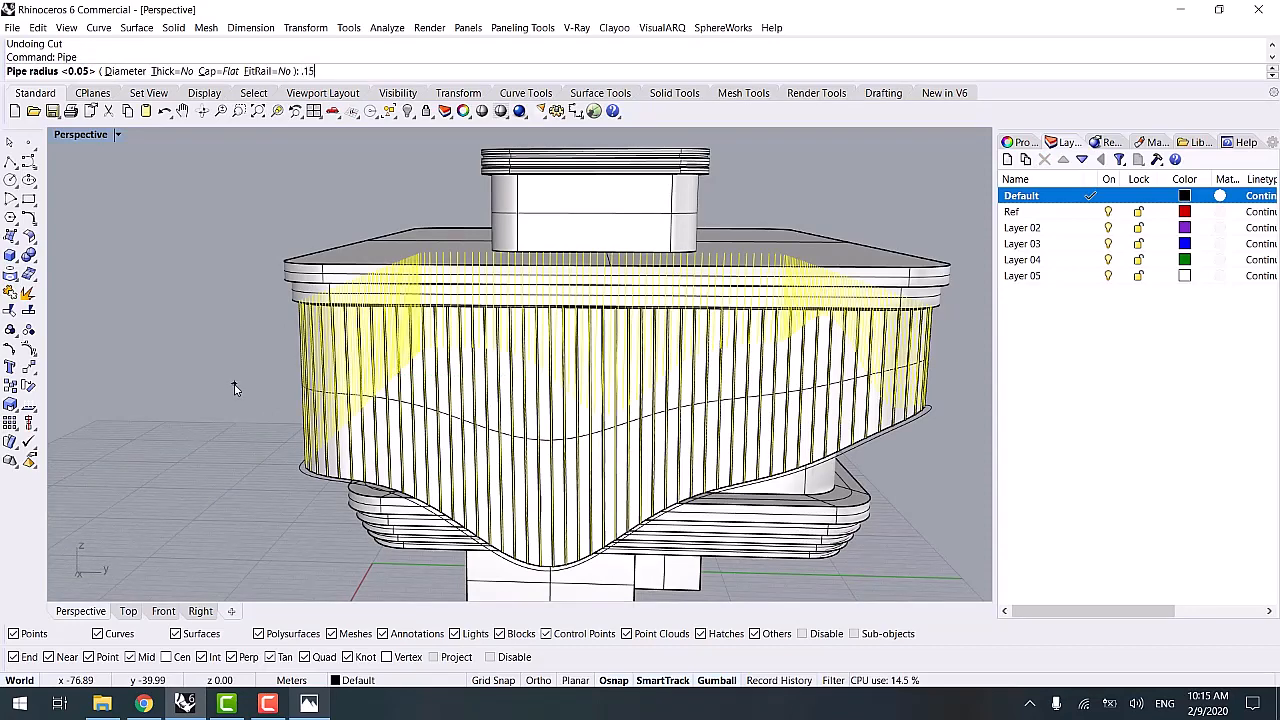
{"action": "key", "text": "Return"}
{"action": "right_click_drag", "start_coordinate": [211, 456], "coordinate": [353, 402]}
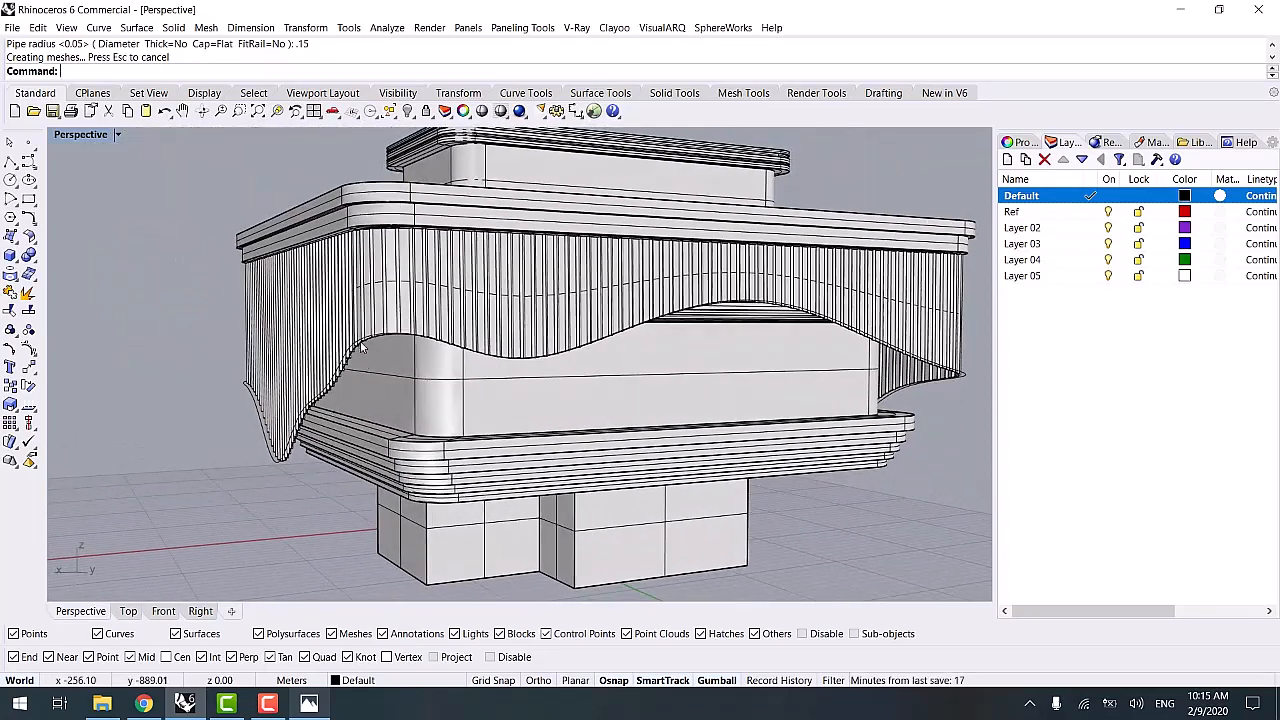
- Select the last created pipes and move them to the hidden Layer 02
{"action": "type", "text": "SelLast"}
{"action": "key", "text": "Return"}
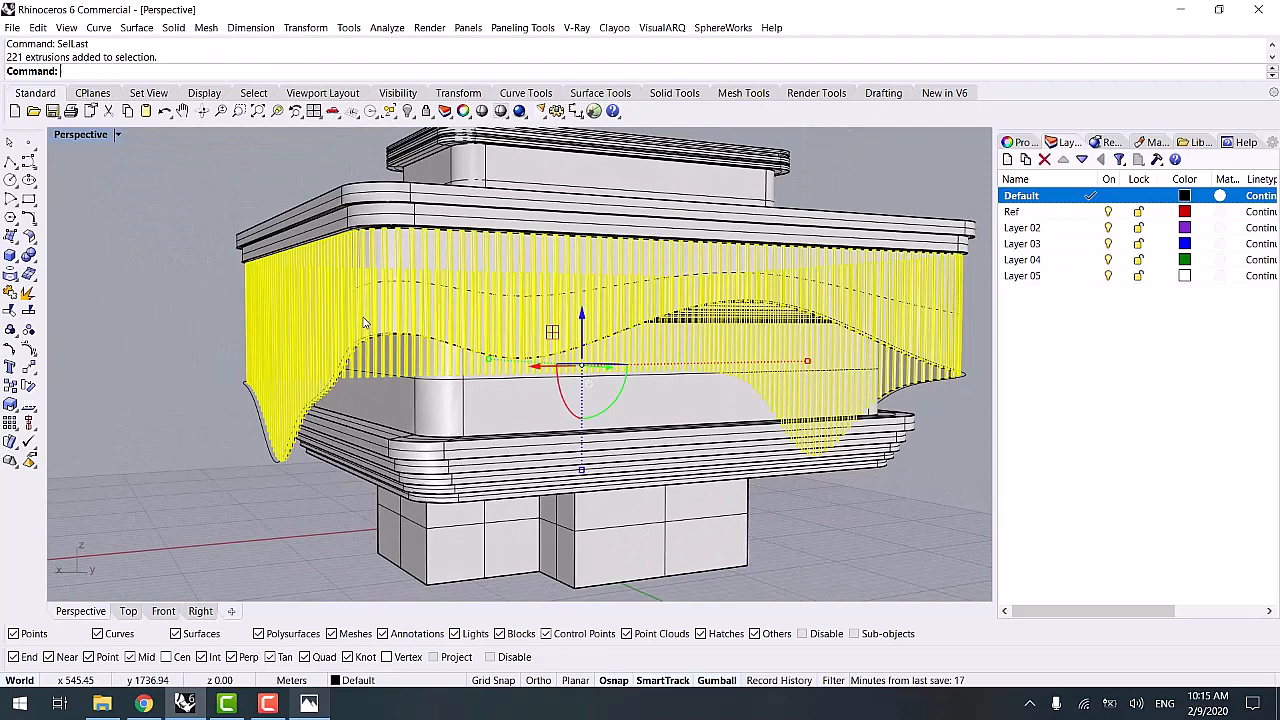
{"action": "right_click", "coordinate": [1047, 232]}
{"action": "left_click", "coordinate": [1115, 476]}
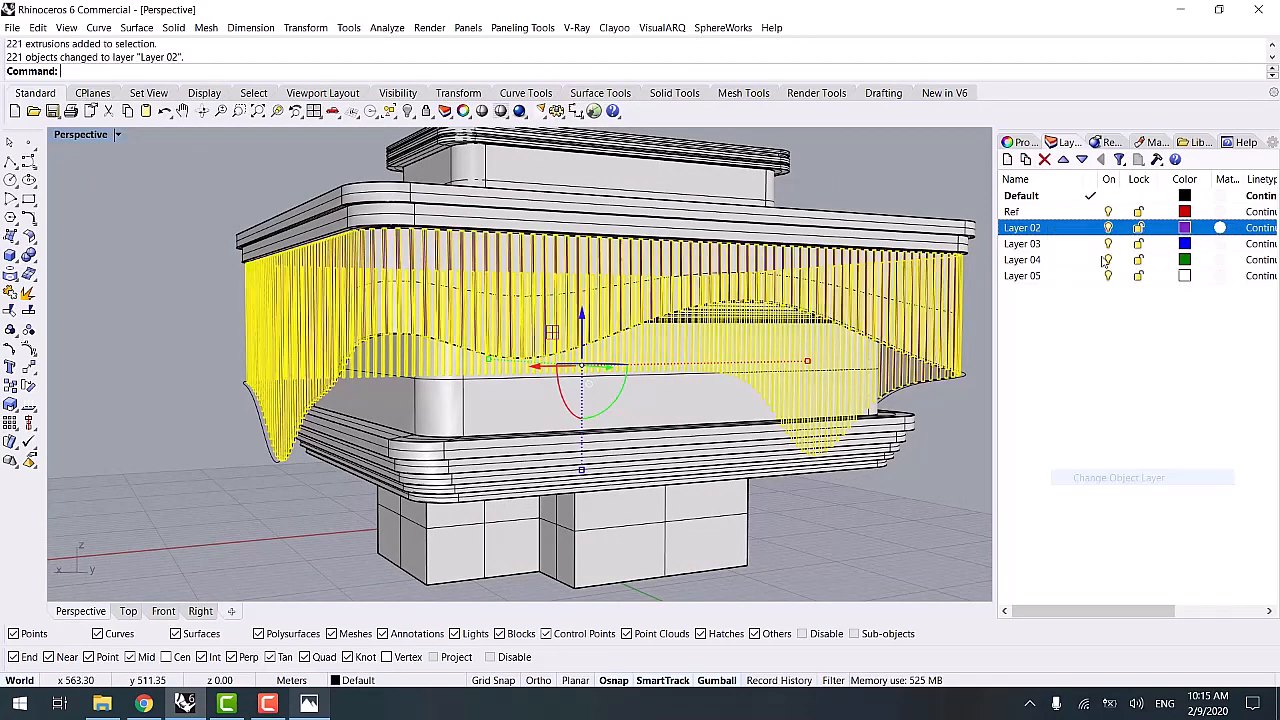
{"action": "key", "text": "Escape"}
- Hide the rebuilt veil surface behind the remaining thin pipes
{"action": "scroll", "coordinate": [565, 292], "scroll_direction": "up", "scroll_amount": 5}
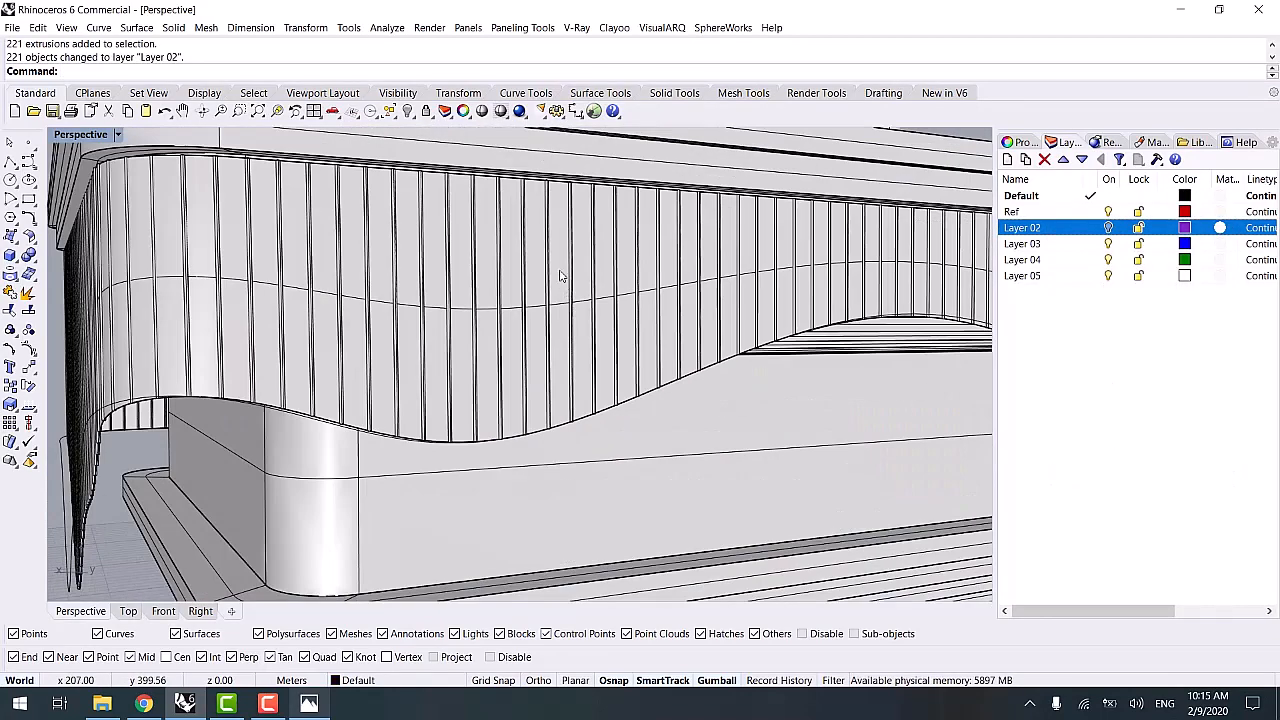
{"action": "left_click", "coordinate": [565, 265]}
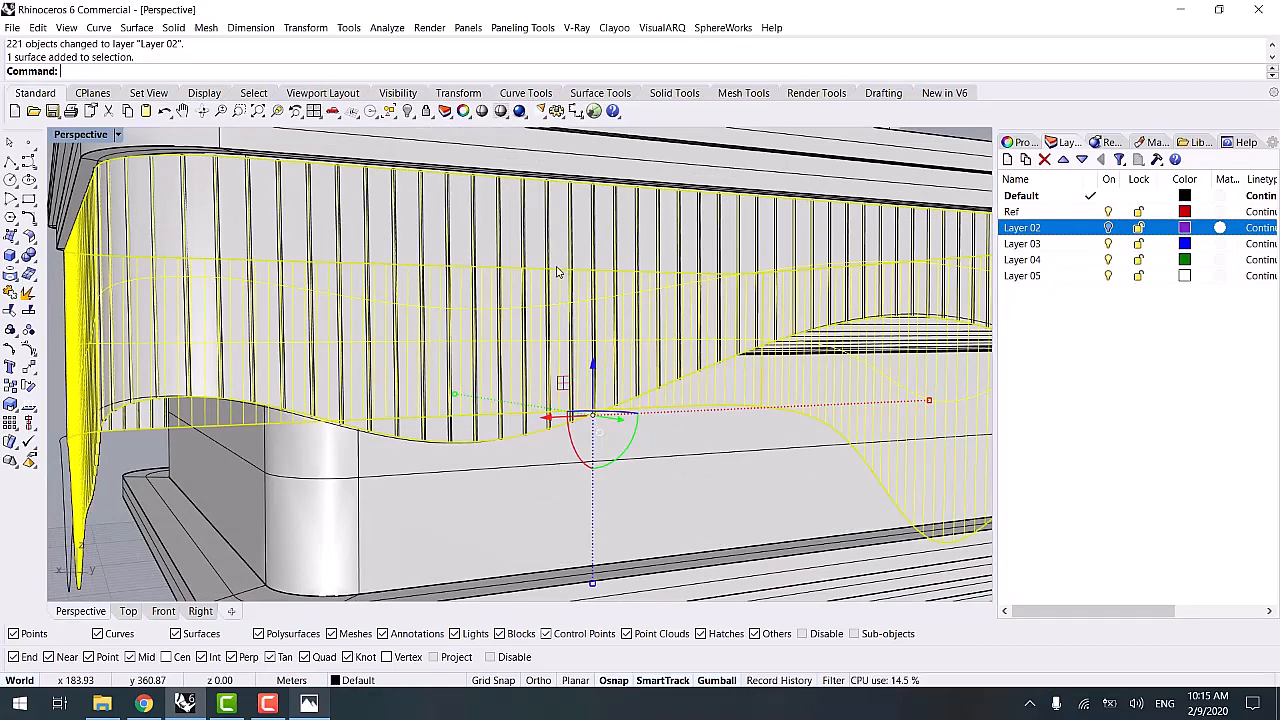
{"action": "key", "text": "ctrl+h"}
{"action": "scroll", "coordinate": [585, 266], "scroll_direction": "up", "scroll_amount": 3}
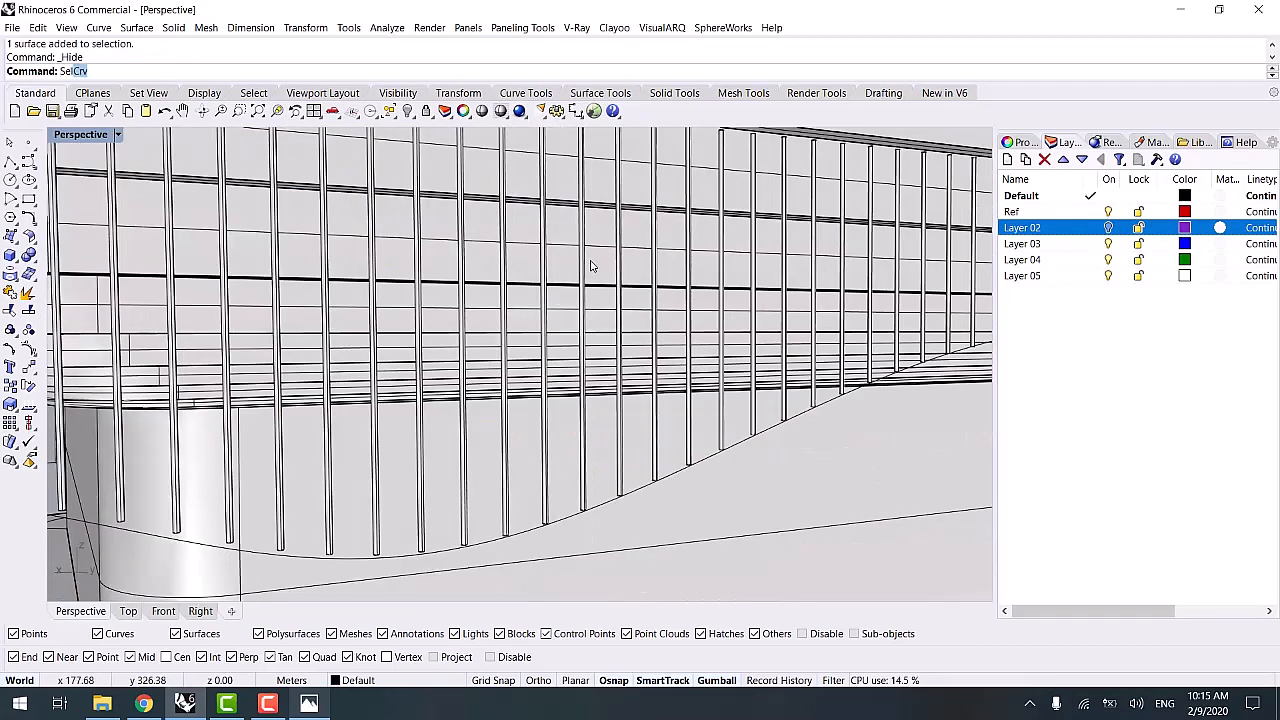
- Check one remaining thin pipe's object type, then select all visible extrusions and delete them
{"action": "scroll", "coordinate": [430, 545], "scroll_direction": "up", "scroll_amount": 3}
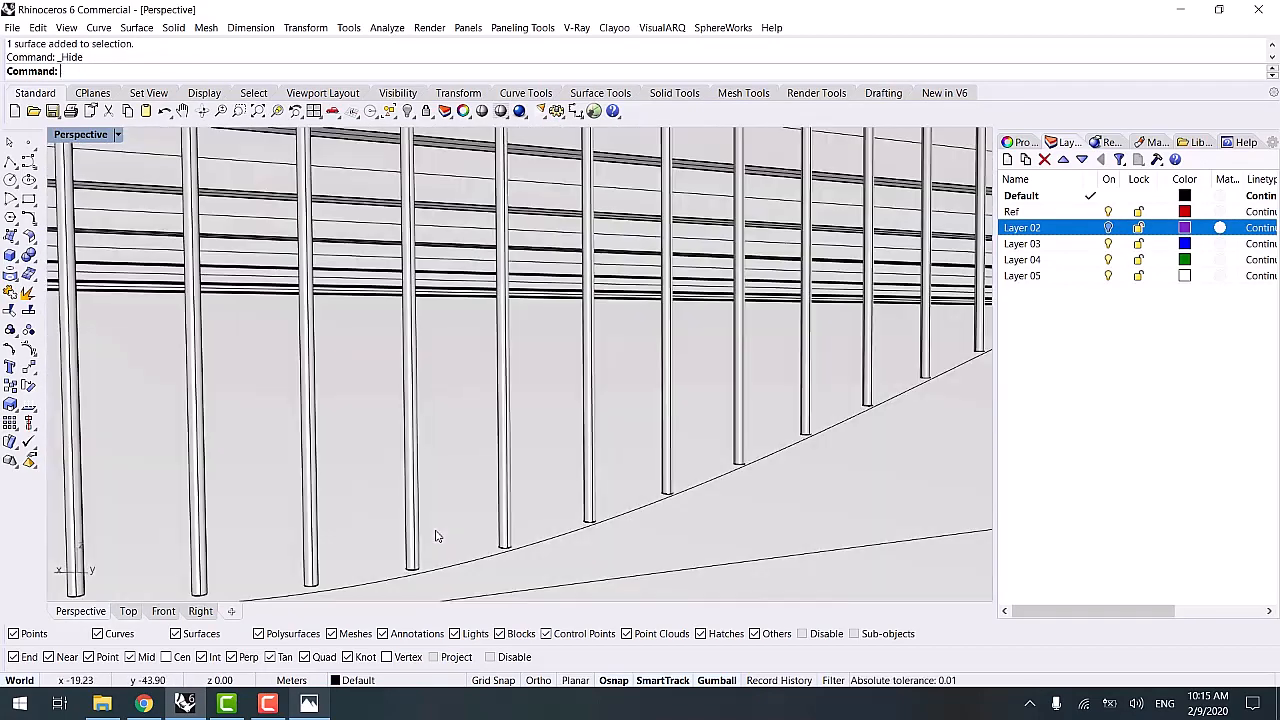
{"action": "left_click", "coordinate": [416, 500]}
{"action": "scroll", "coordinate": [418, 498], "scroll_direction": "down", "scroll_amount": 2}
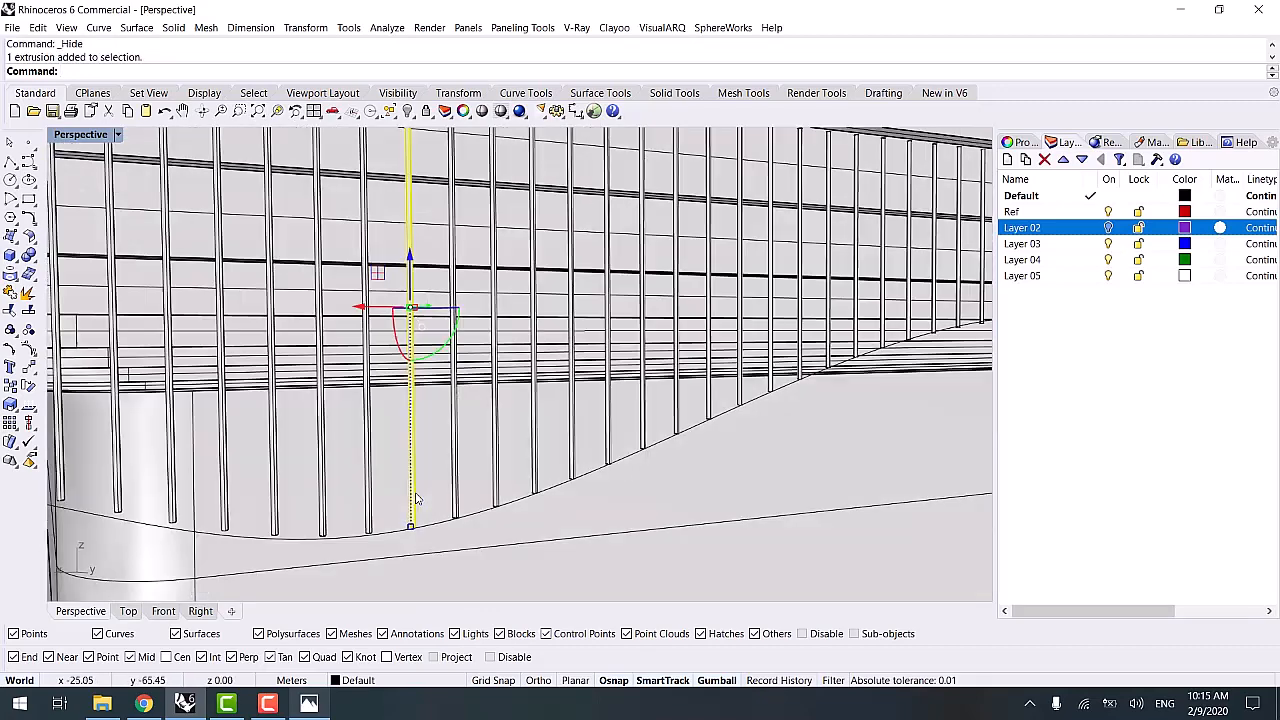
{"action": "left_click", "coordinate": [1020, 142]}
{"action": "scroll", "coordinate": [300, 403], "scroll_direction": "down", "scroll_amount": 3}
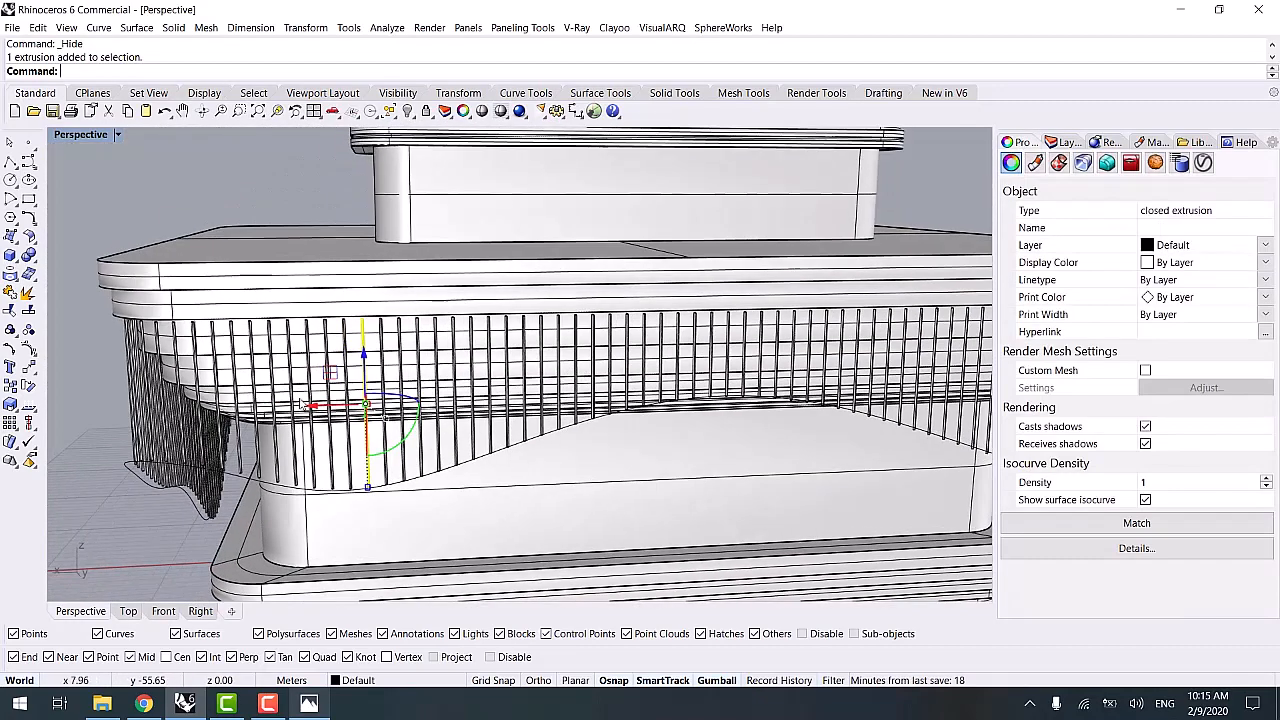
{"action": "key", "text": "Escape"}
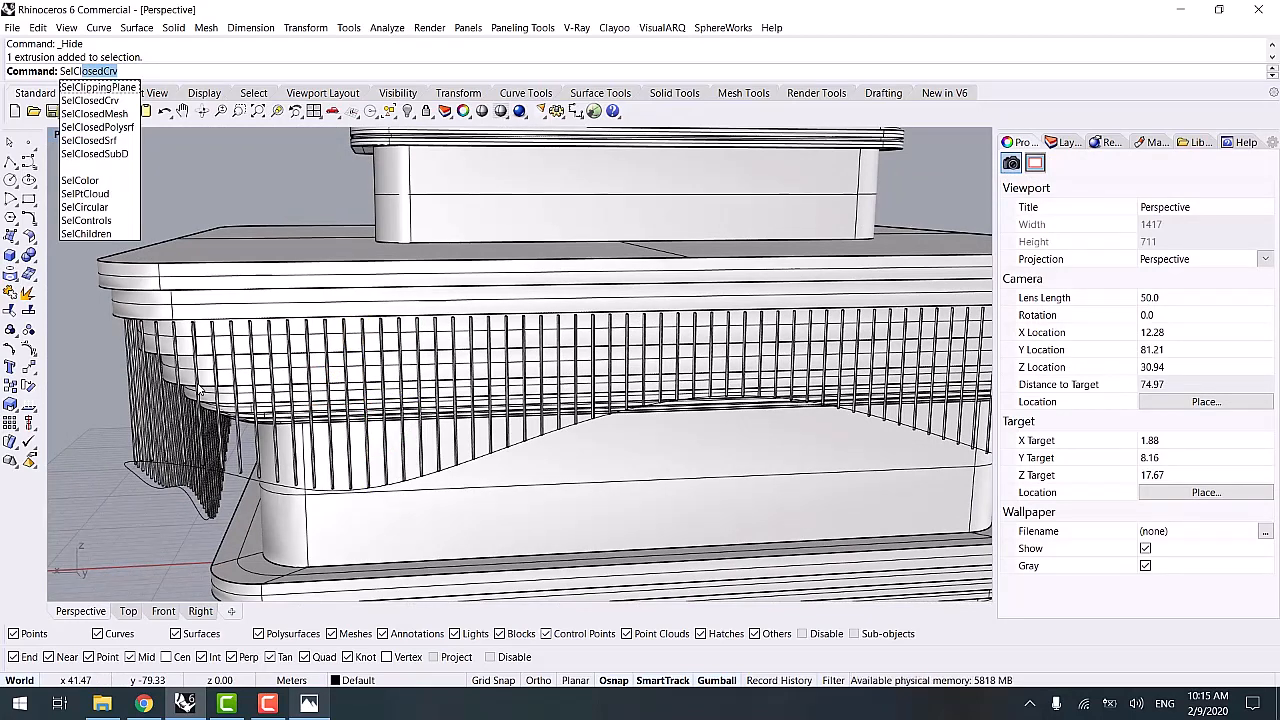
{"action": "key", "text": "BackSpace"}
{"action": "type", "text": "Extrusion"}
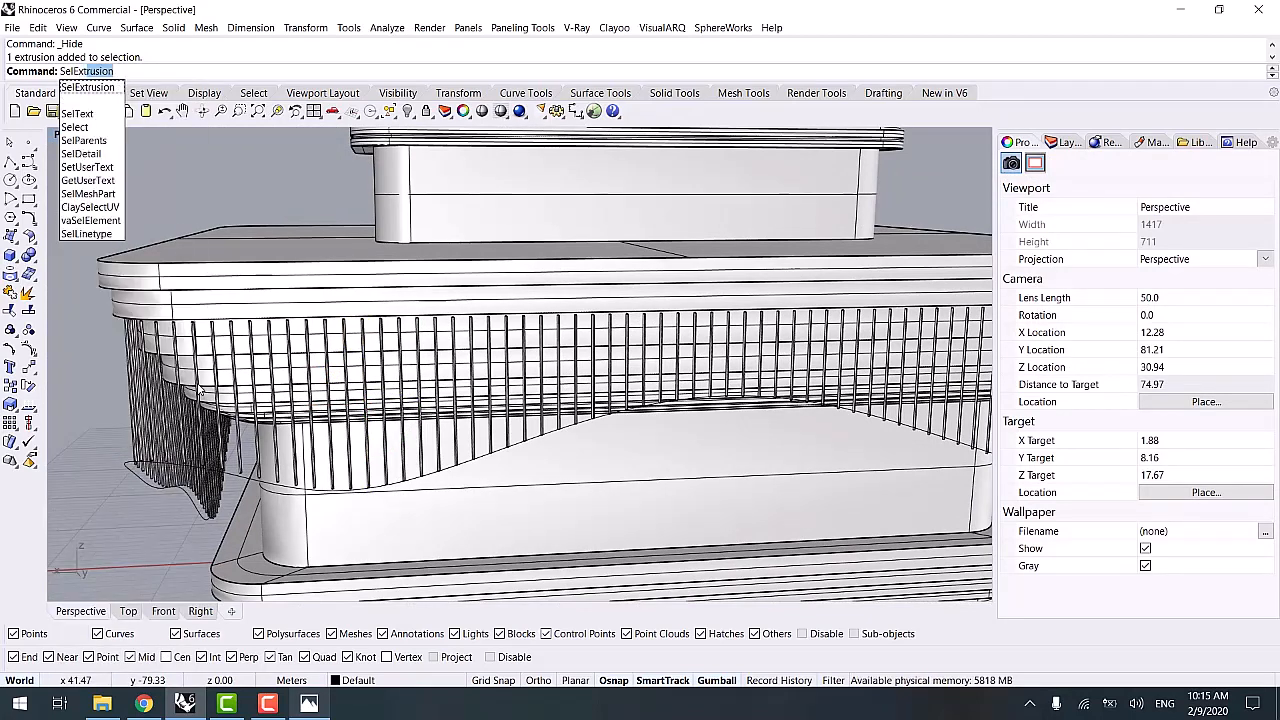
{"action": "key", "text": "Return"}
{"action": "scroll", "coordinate": [310, 481], "scroll_direction": "down", "scroll_amount": 5}
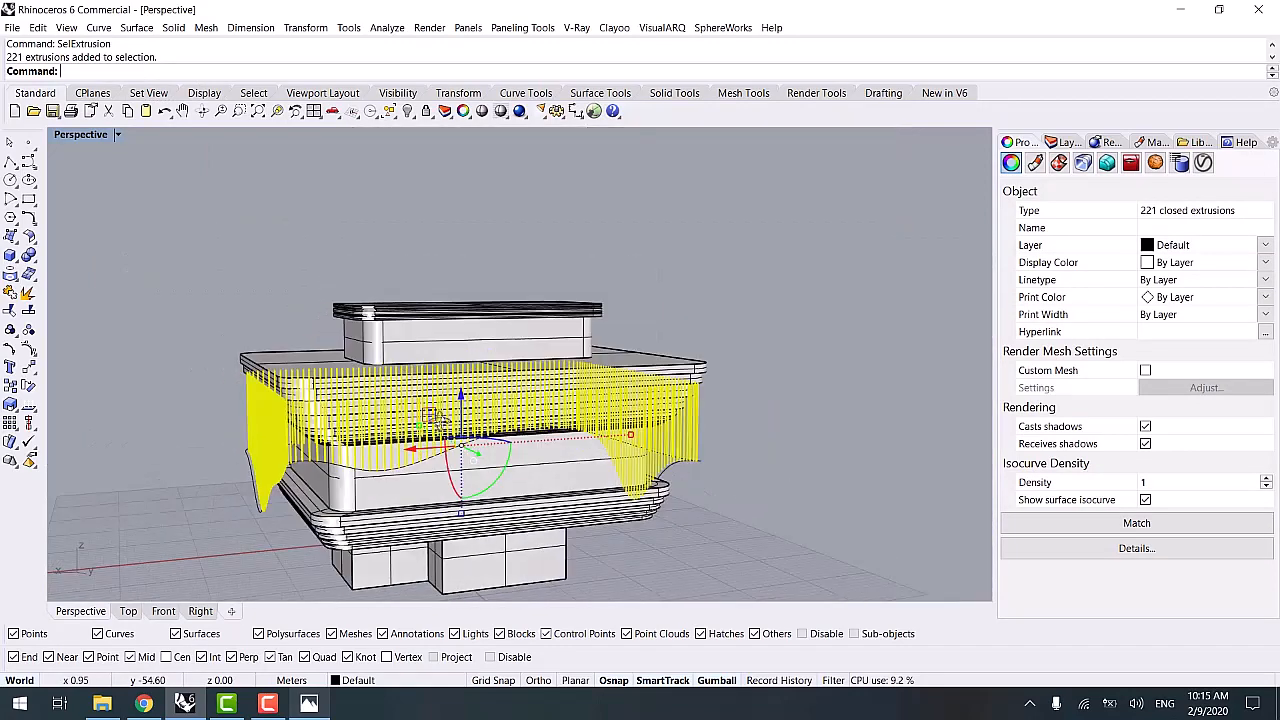
{"action": "key", "text": "Delete"}
- Move the grouped vertical isocurves to the hidden Layer 02
{"action": "scroll", "coordinate": [373, 439], "scroll_direction": "up", "scroll_amount": 10}
{"action": "scroll", "coordinate": [360, 446], "scroll_direction": "down", "scroll_amount": 7}
{"action": "right_click_drag", "start_coordinate": [373, 439], "coordinate": [428, 460]}
{"action": "scroll", "coordinate": [428, 460], "scroll_direction": "up", "scroll_amount": 4}
{"action": "left_click", "coordinate": [292, 468]}
{"action": "scroll", "coordinate": [300, 465], "scroll_direction": "up", "scroll_amount": 3}
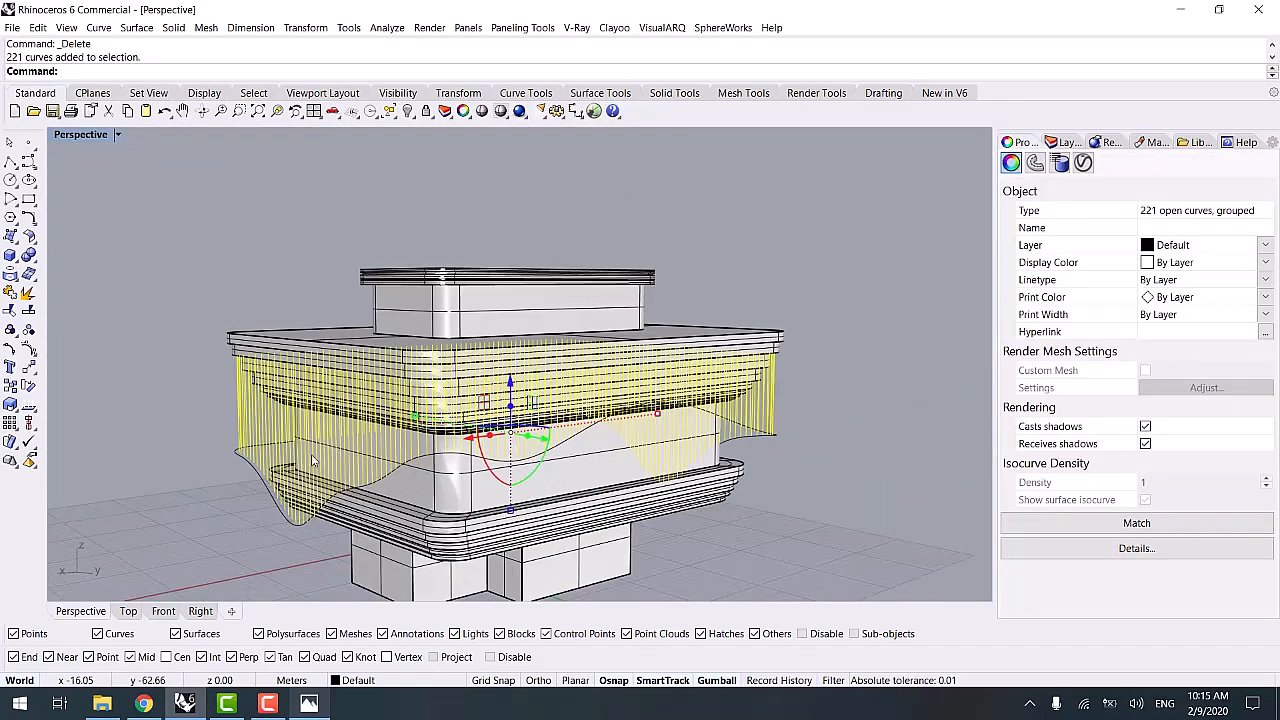
{"action": "left_click", "coordinate": [1055, 144]}
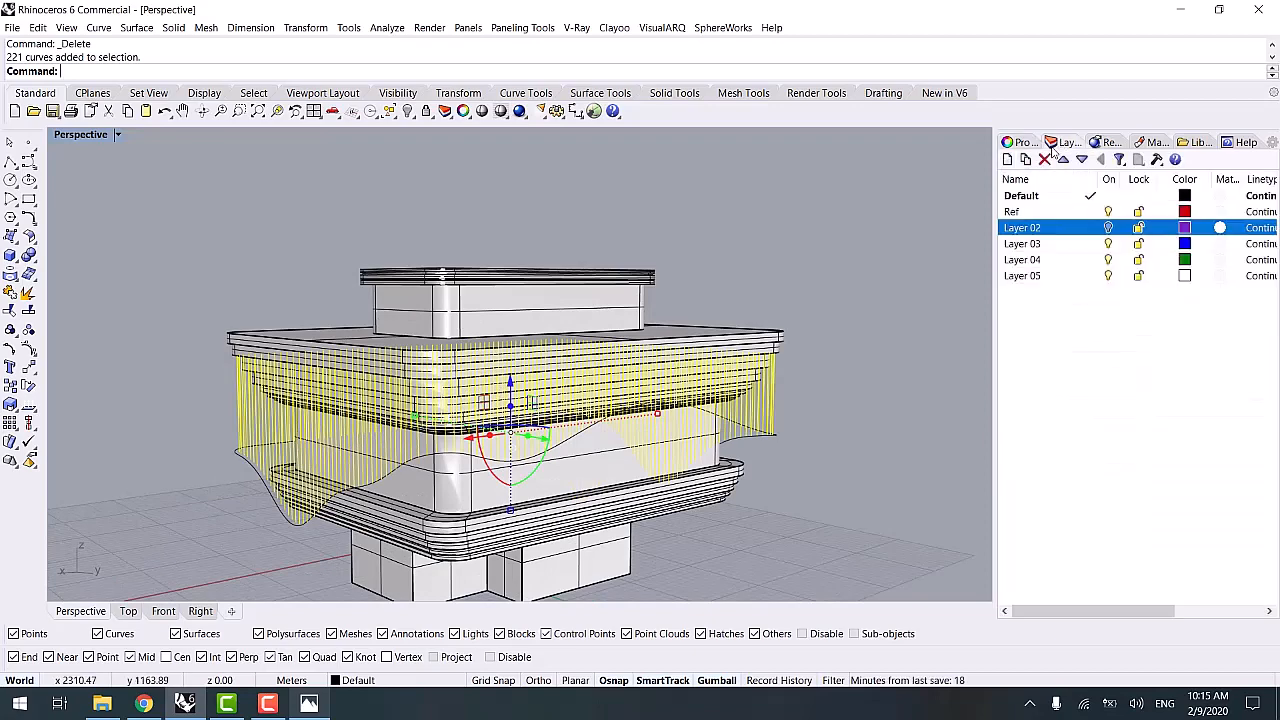
{"action": "right_click", "coordinate": [1040, 230]}
{"action": "left_click", "coordinate": [1120, 474]}
{"action": "right_click_drag", "start_coordinate": [650, 470], "coordinate": [645, 440]}
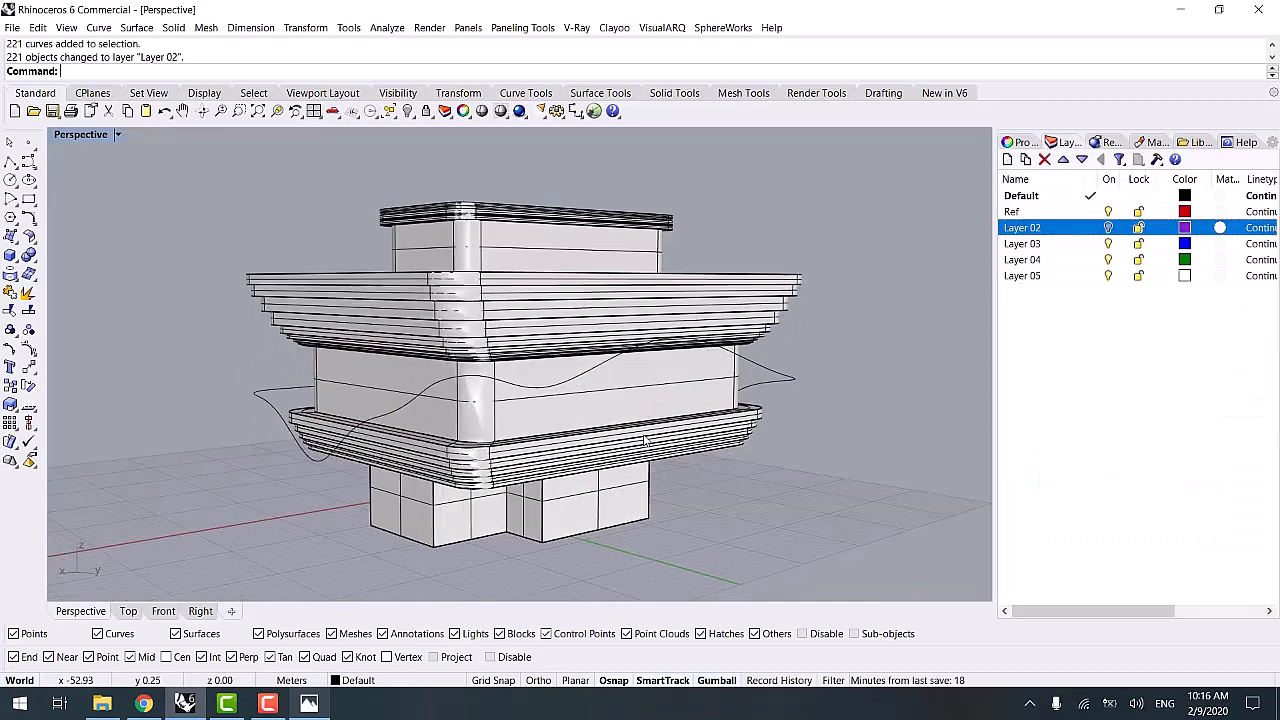
- Copy the flat closed curve at the upper tier down to the lower tier's rim and hide the old wavy curve
{"action": "scroll", "coordinate": [424, 398], "scroll_direction": "up", "scroll_amount": 3}
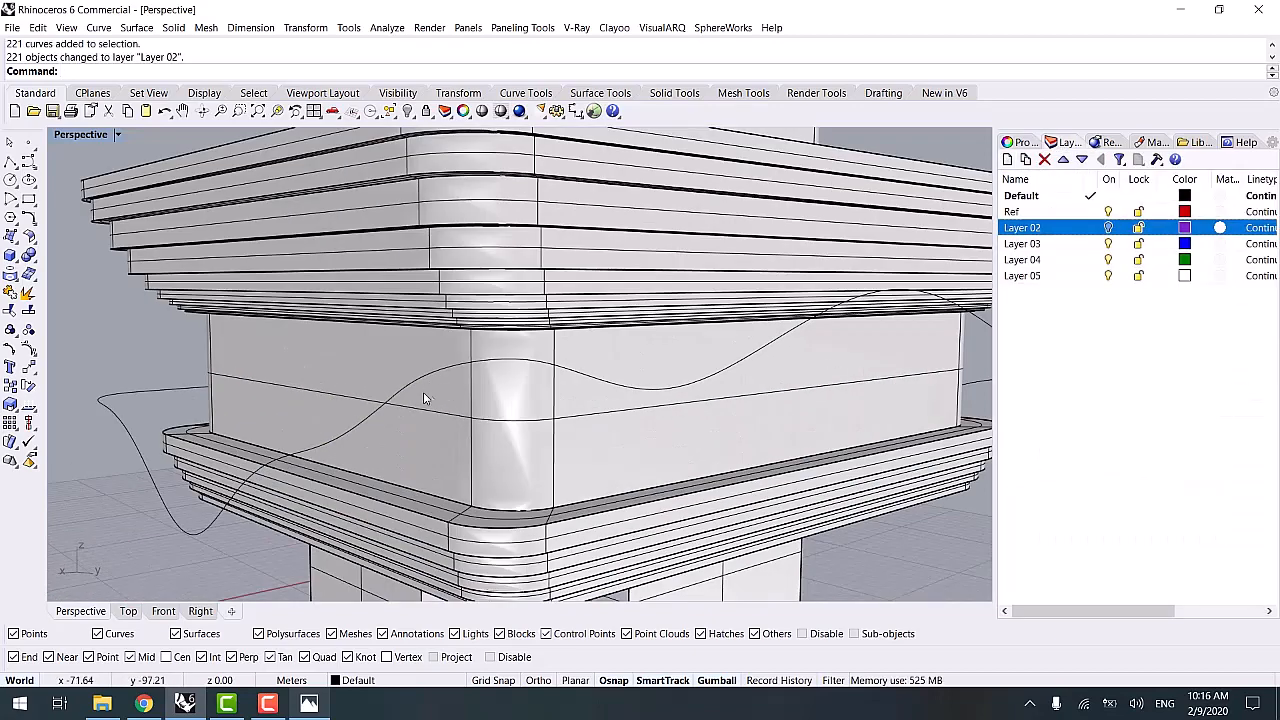
{"action": "left_click", "coordinate": [148, 275]}
{"action": "left_click", "coordinate": [205, 303]}
{"action": "scroll", "coordinate": [424, 257], "scroll_direction": "down", "scroll_amount": 4}
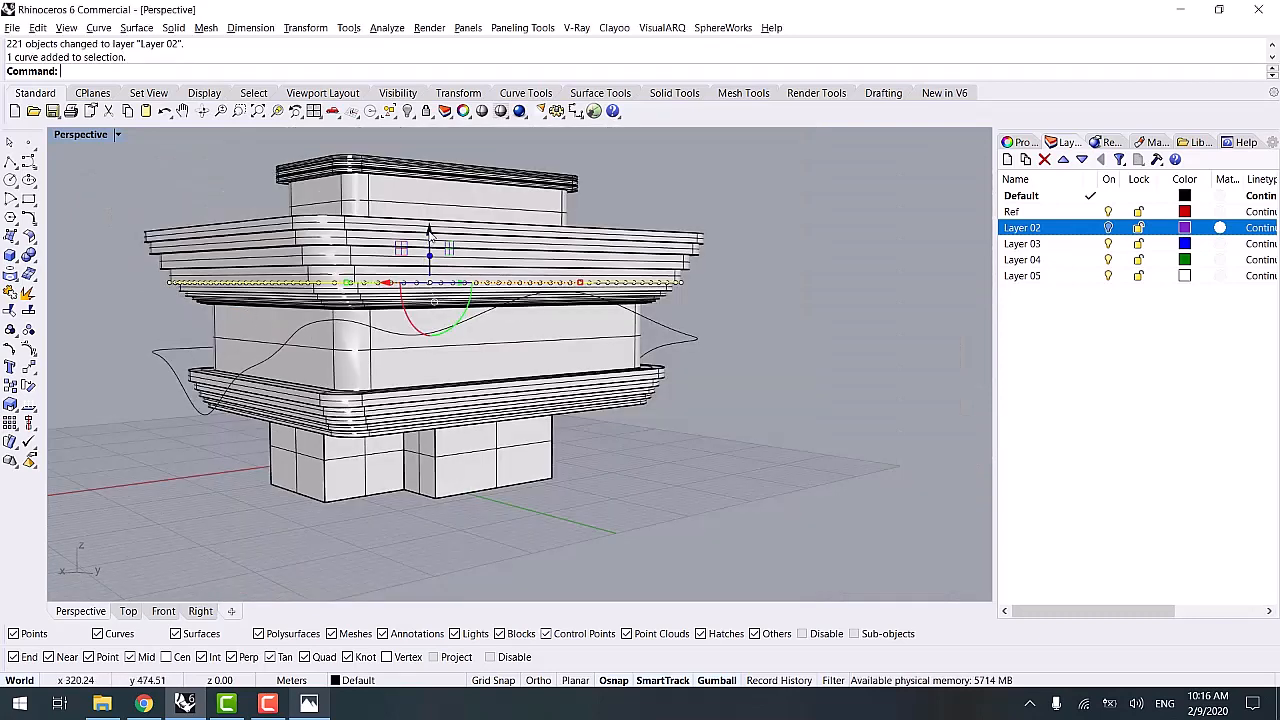
{"action": "left_click_drag", "start_coordinate": [428, 230], "coordinate": [440, 327]}
{"action": "key", "text": "ctrl+h"}
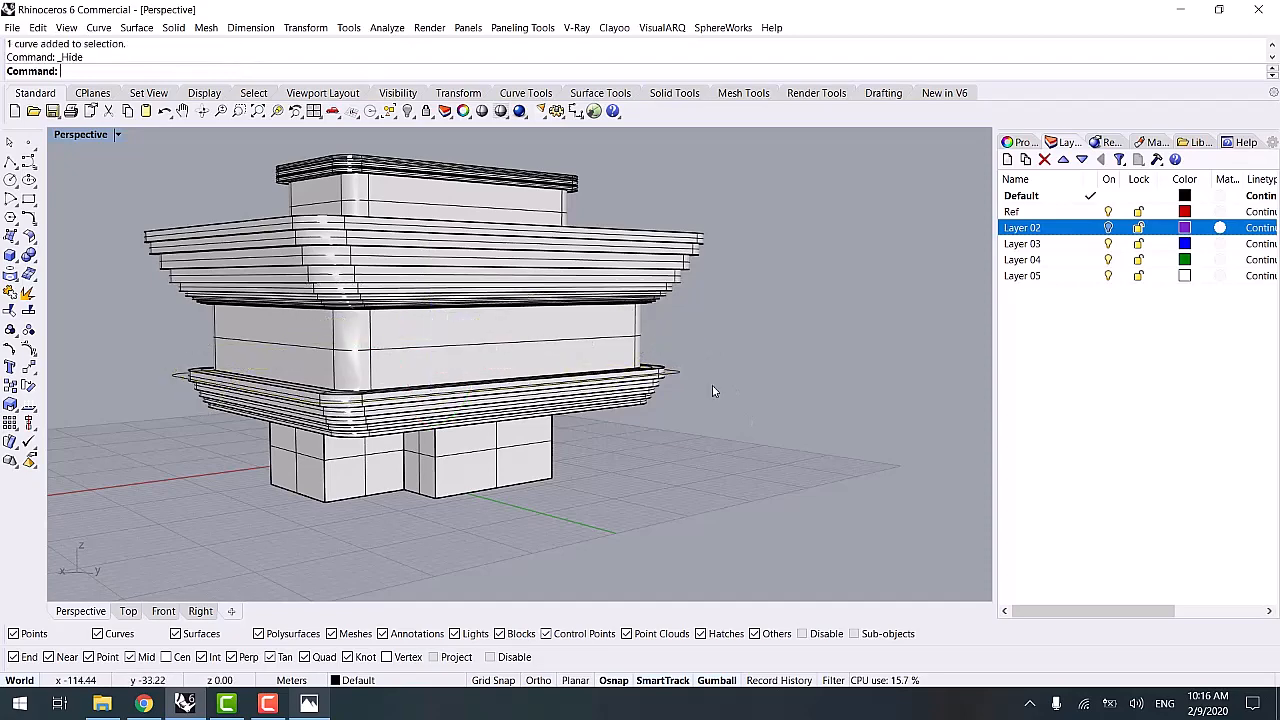
- Soft-edit the copied lower curve with SoftEditCrv at a distance of 25, pulling a point on its first side upward
{"action": "left_click", "coordinate": [673, 378]}
{"action": "scroll", "coordinate": [673, 378], "scroll_direction": "up", "scroll_amount": 5}
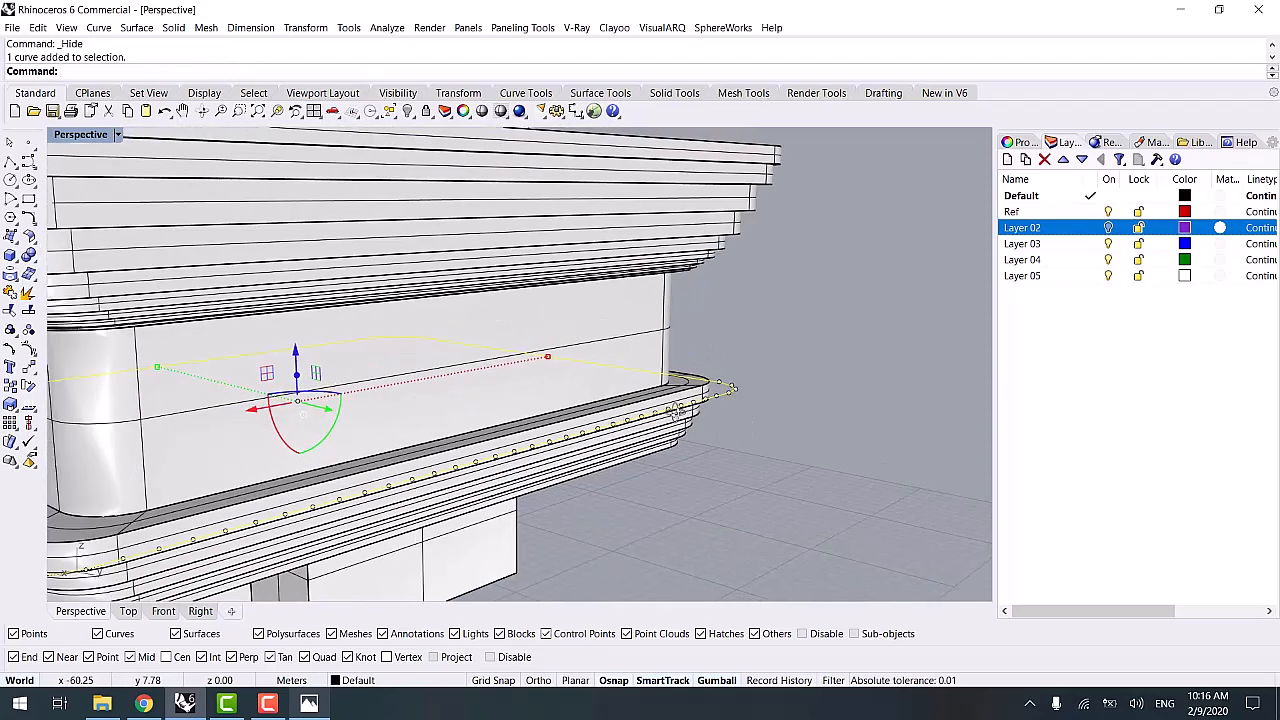
{"action": "key", "text": "Escape"}
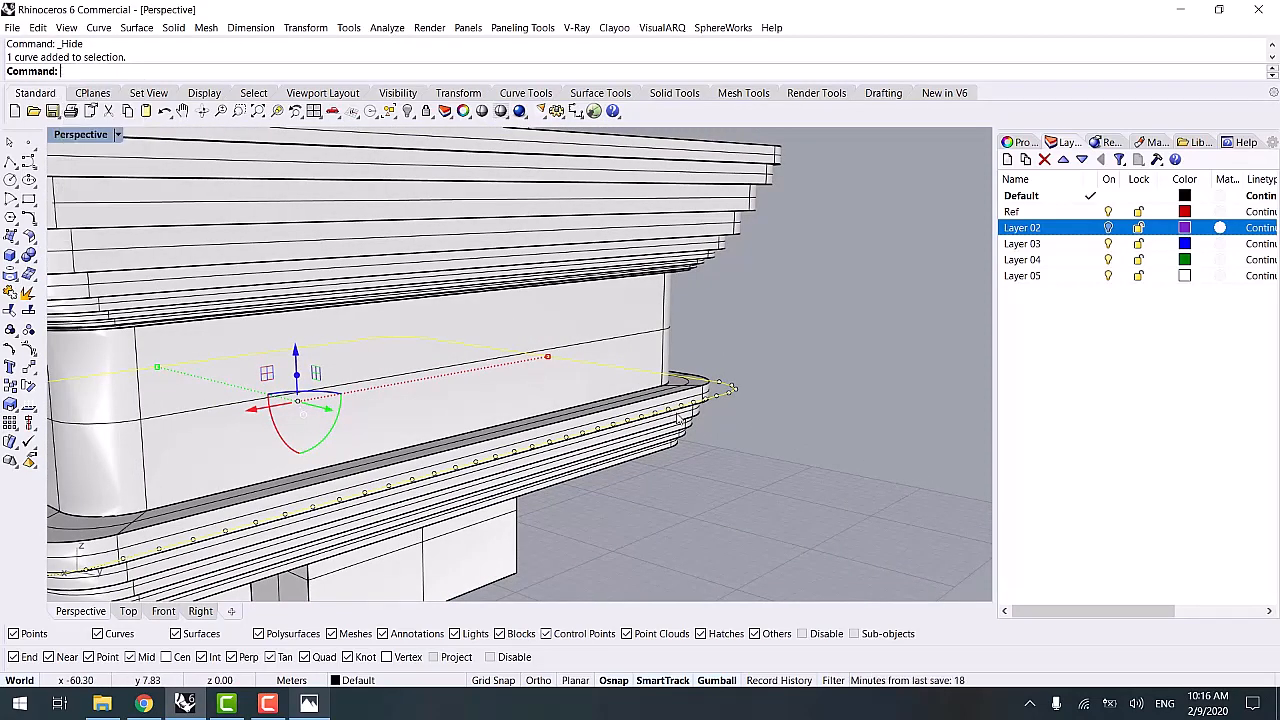
{"action": "key", "text": "Escape"}
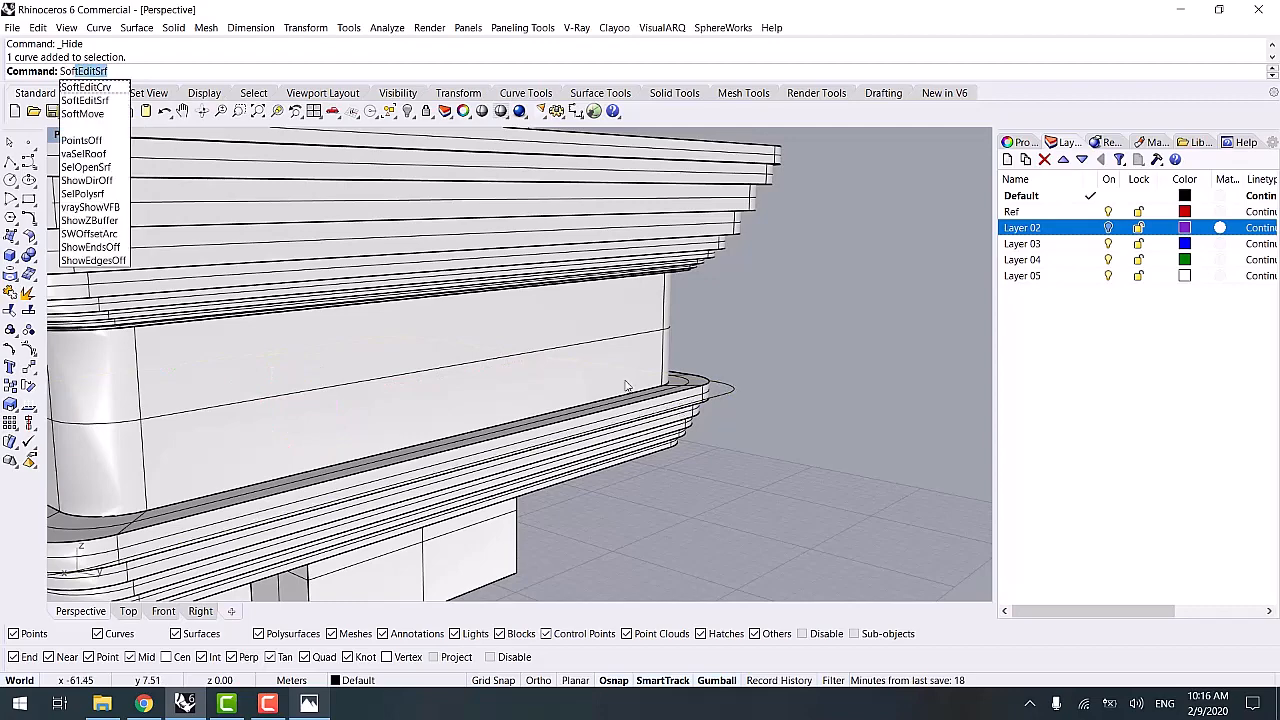
{"action": "left_click", "coordinate": [82, 88]}
{"action": "left_click", "coordinate": [713, 390]}
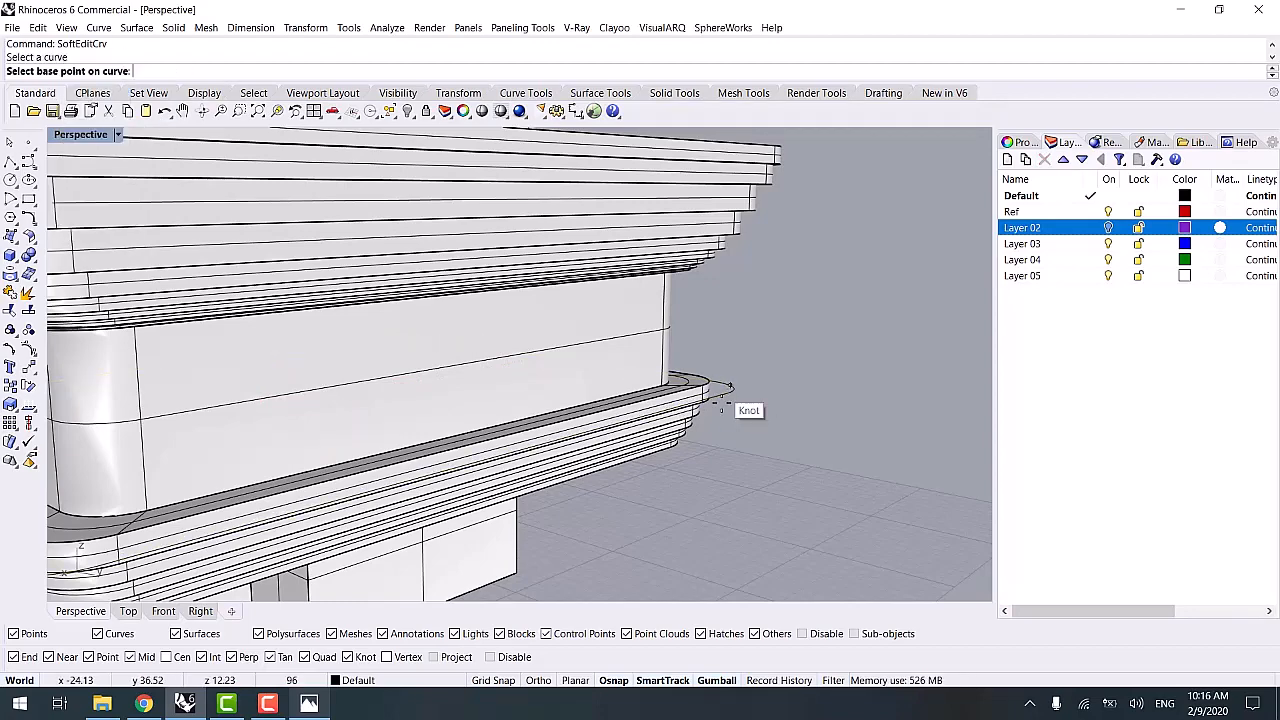
{"action": "right_click_drag", "start_coordinate": [730, 395], "coordinate": [651, 497]}
{"action": "scroll", "coordinate": [790, 465], "scroll_direction": "up", "scroll_amount": 6}
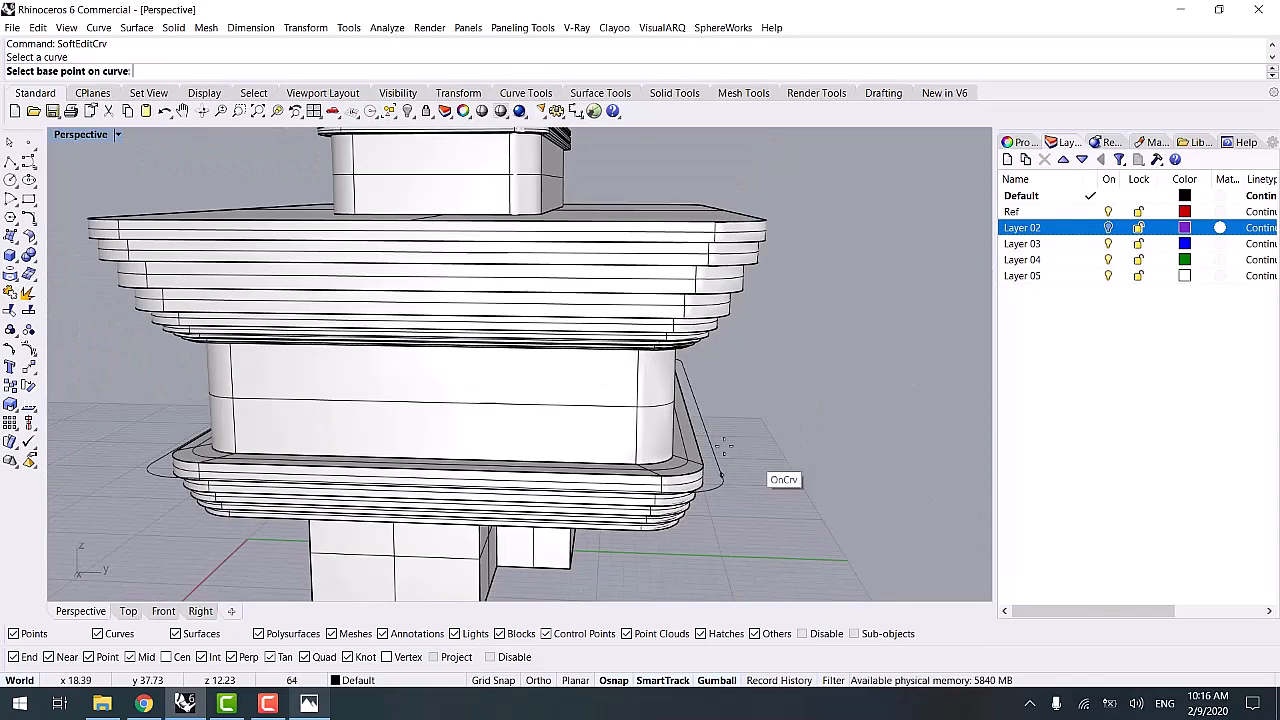
{"action": "left_click", "coordinate": [706, 397]}
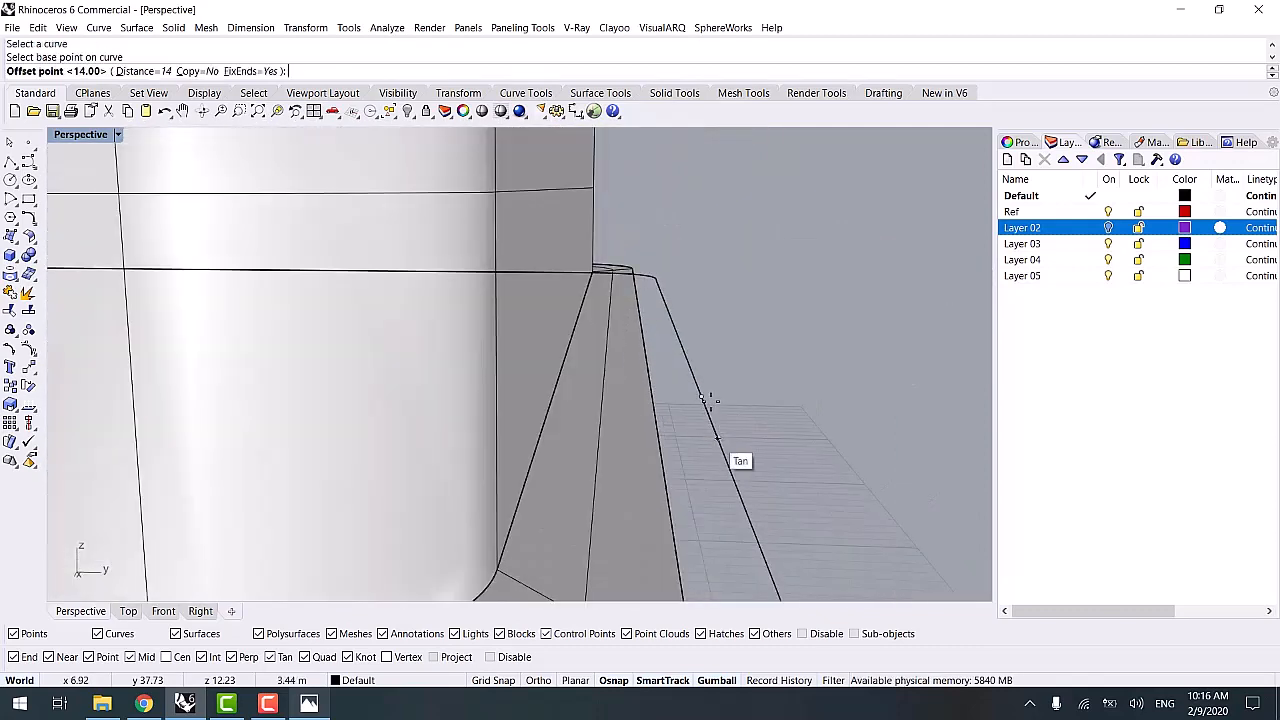
{"action": "left_click", "coordinate": [155, 70]}
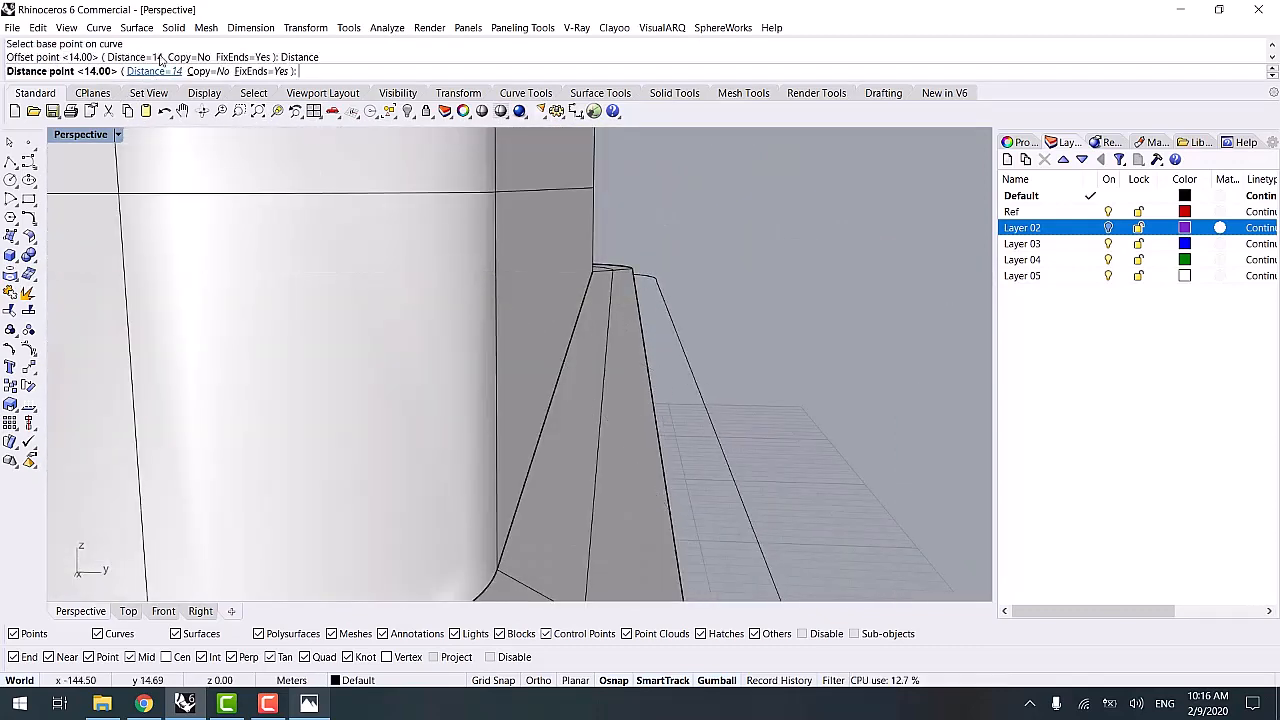
{"action": "key", "text": "Return"}
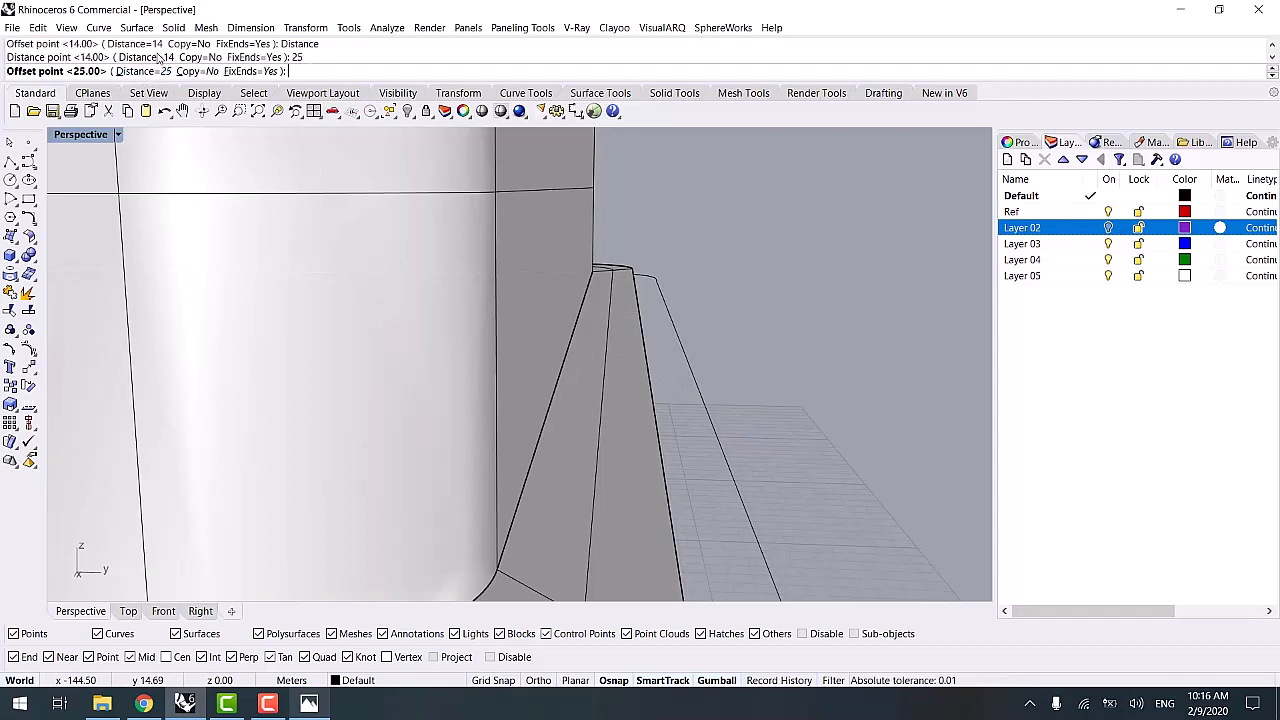
{"action": "key", "text": "Return"}
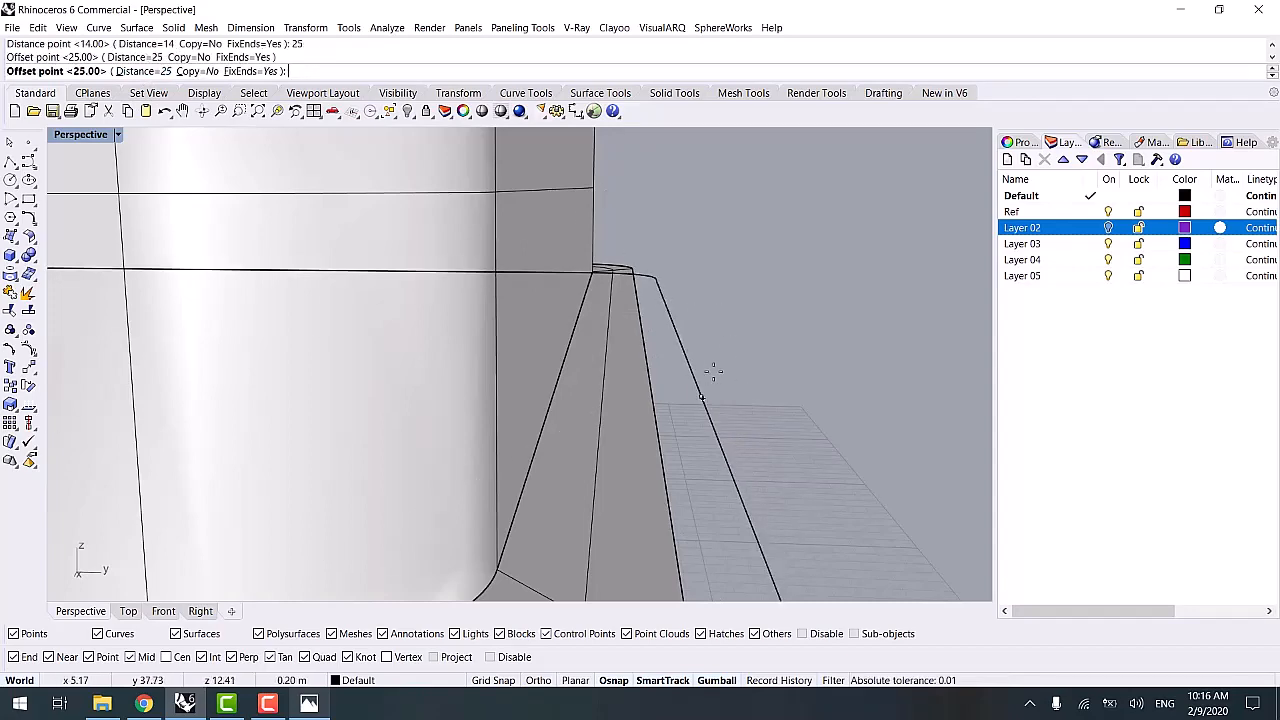
{"action": "left_click", "coordinate": [727, 243]}
- Offset a base point on the curve's second side vertically to continue the wave, keeping the distance of 25
{"action": "scroll", "coordinate": [714, 312], "scroll_direction": "down", "scroll_amount": 8}
{"action": "right_click_drag", "start_coordinate": [674, 403], "coordinate": [485, 377]}
{"action": "scroll", "coordinate": [636, 343], "scroll_direction": "down", "scroll_amount": 4}
{"action": "scroll", "coordinate": [483, 420], "scroll_direction": "up", "scroll_amount": 5}
{"action": "scroll", "coordinate": [500, 280], "scroll_direction": "up", "scroll_amount": 3}
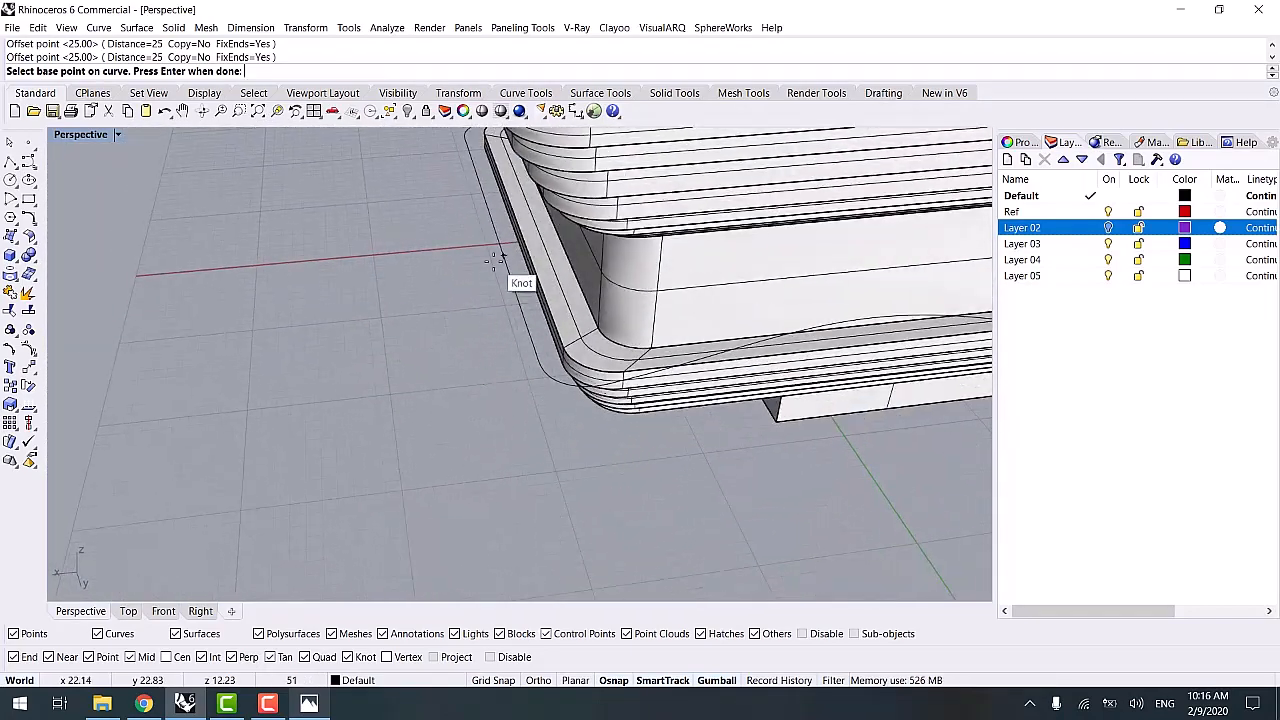
{"action": "left_click", "coordinate": [497, 228]}
{"action": "left_click", "coordinate": [498, 230]}
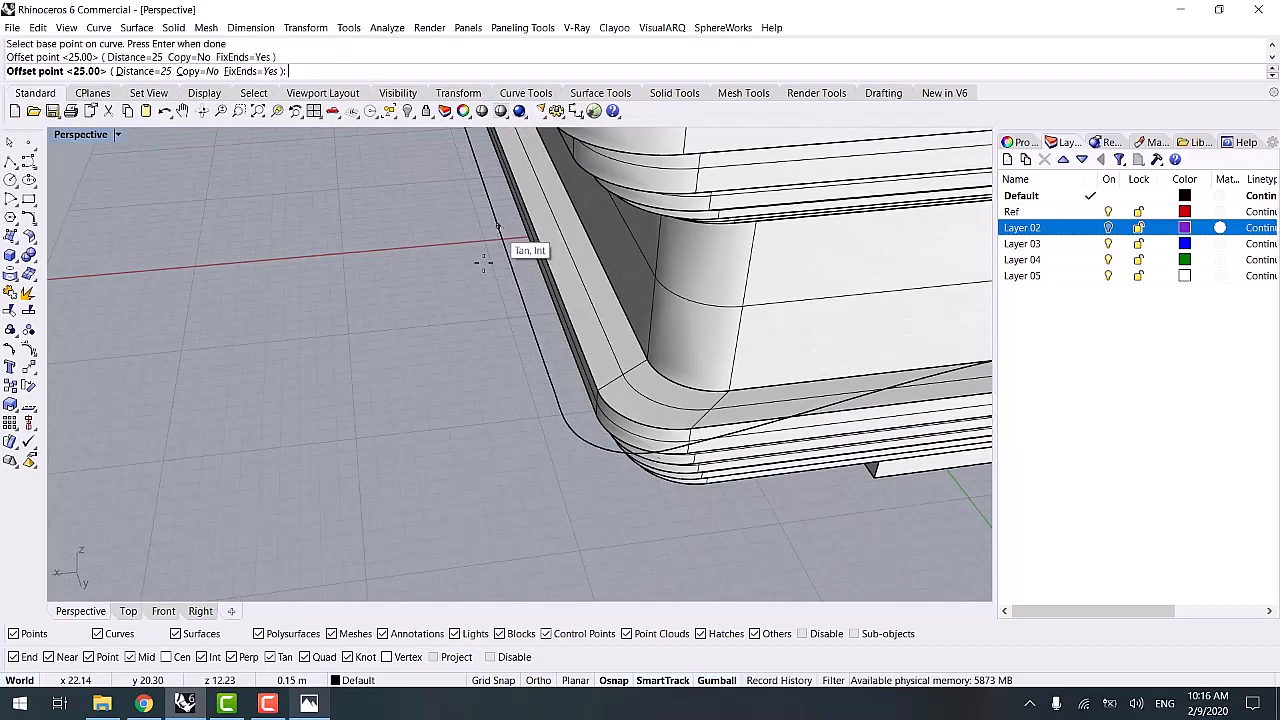
{"action": "left_click", "coordinate": [457, 316]}
- Pull a base point near the middle of the curve's third side upward with the same soft-edit distance
{"action": "scroll", "coordinate": [457, 318], "scroll_direction": "down", "scroll_amount": 5}
{"action": "right_click_drag", "start_coordinate": [451, 342], "coordinate": [425, 345]}
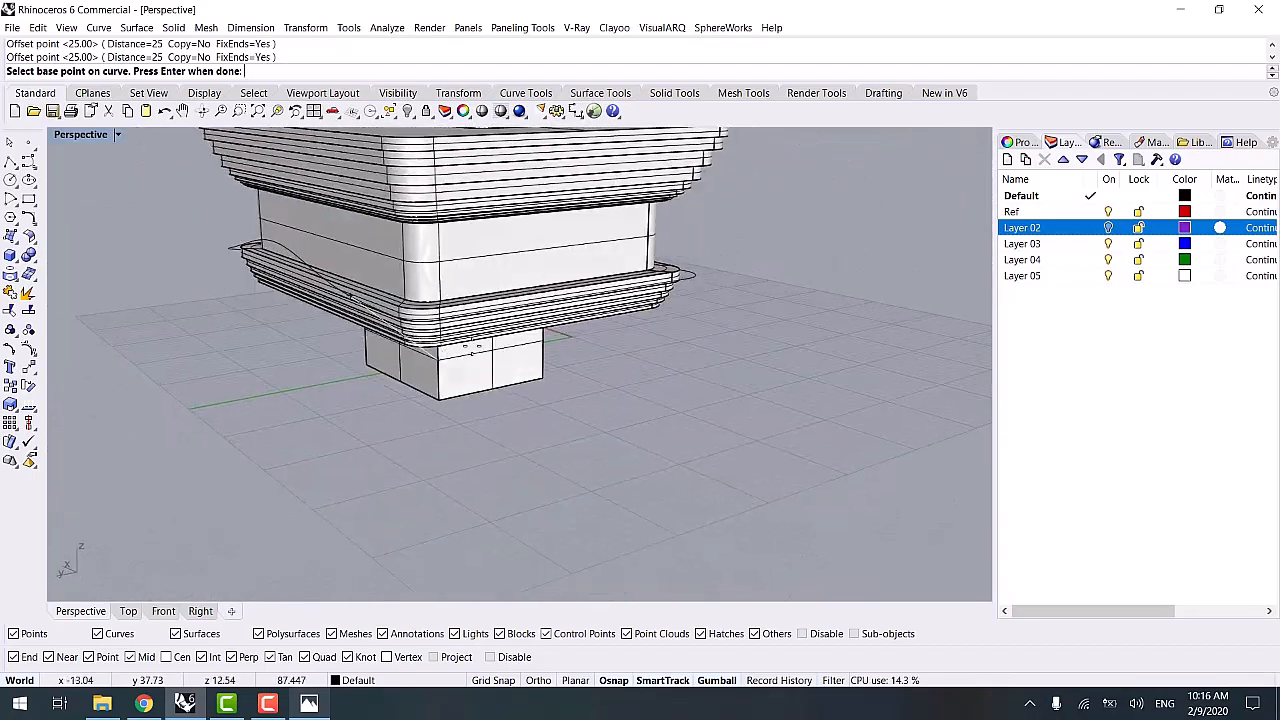
{"action": "right_click_drag", "start_coordinate": [562, 342], "coordinate": [645, 470], "text": "shift"}
{"action": "scroll", "coordinate": [696, 373], "scroll_direction": "up", "scroll_amount": 5}
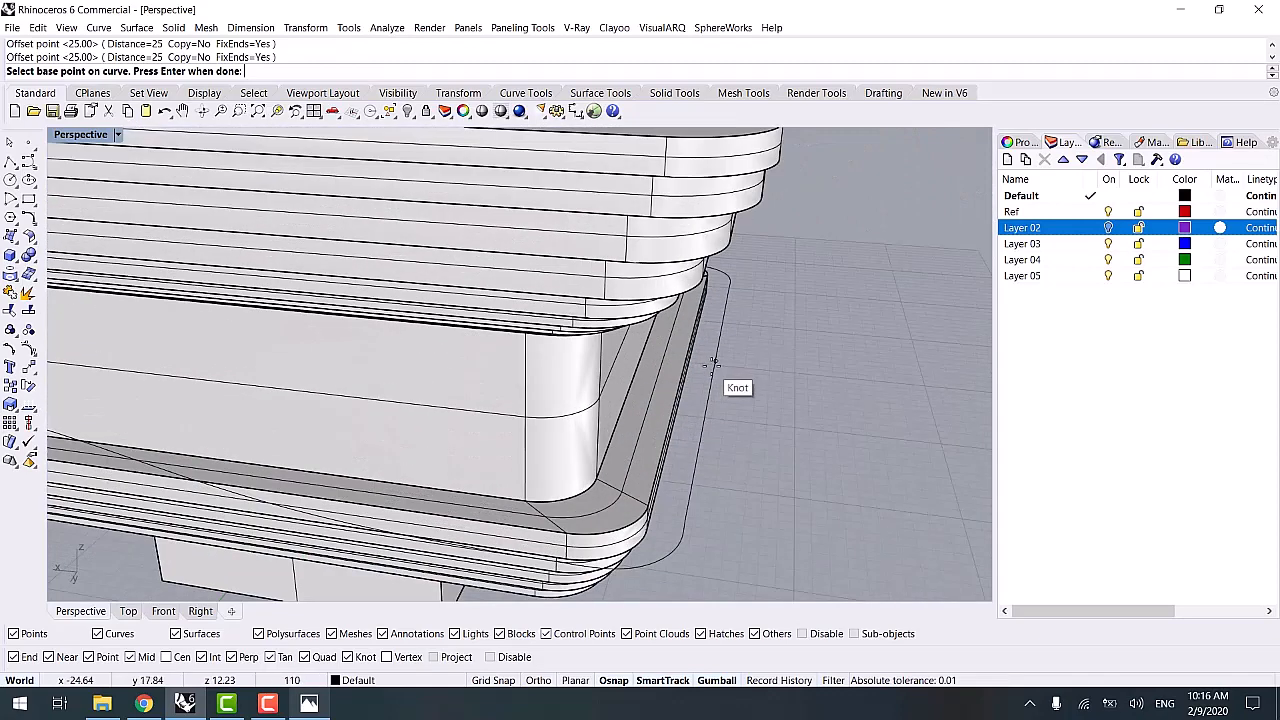
{"action": "left_click", "coordinate": [713, 364]}
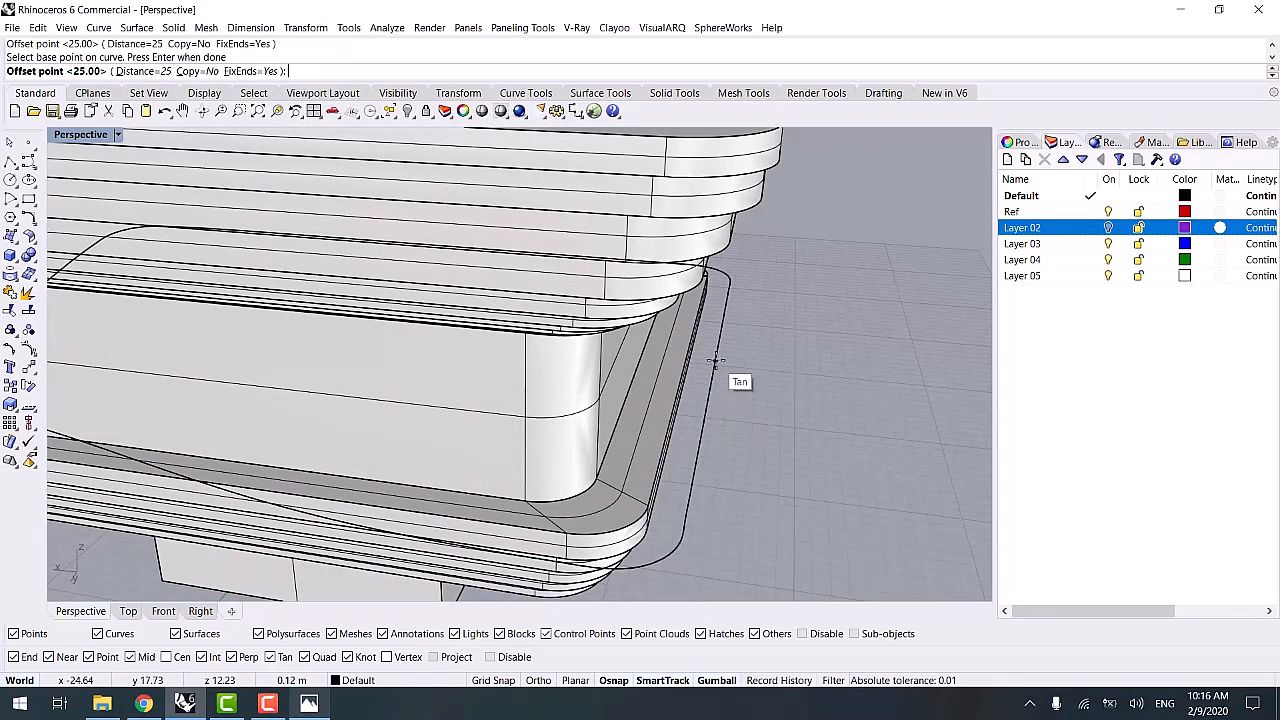
{"action": "left_click", "coordinate": [716, 360]}
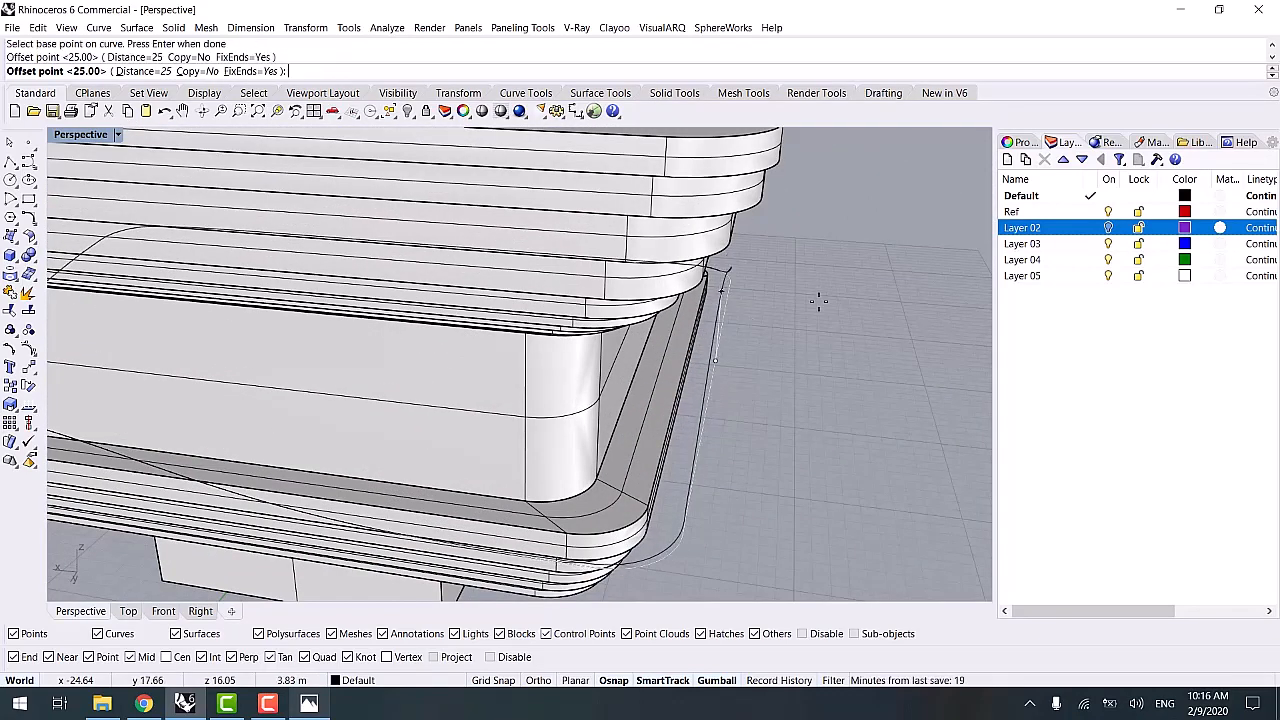
- Pull a base point on the curve's remaining side upward and finish the soft edit
{"action": "scroll", "coordinate": [795, 392], "scroll_direction": "down", "scroll_amount": 5}
{"action": "right_click_drag", "start_coordinate": [795, 392], "coordinate": [606, 405]}
{"action": "scroll", "coordinate": [606, 401], "scroll_direction": "up", "scroll_amount": 3}
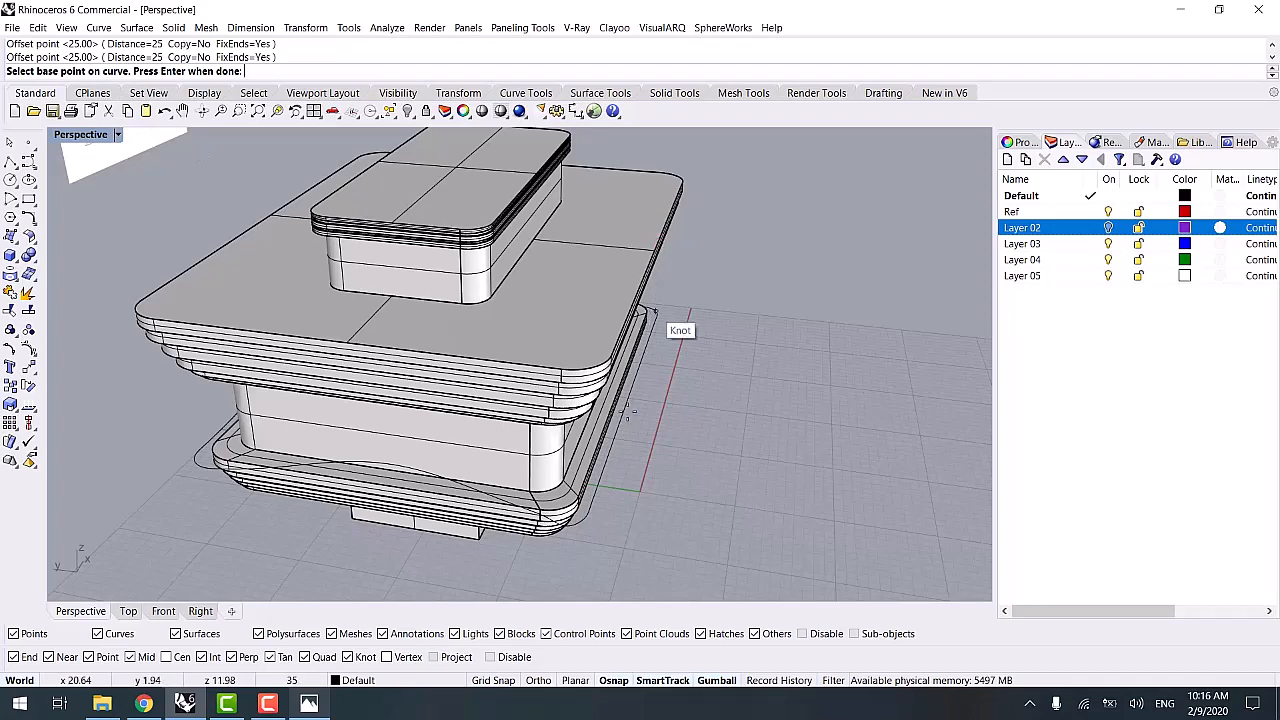
{"action": "scroll", "coordinate": [671, 323], "scroll_direction": "up", "scroll_amount": 5}
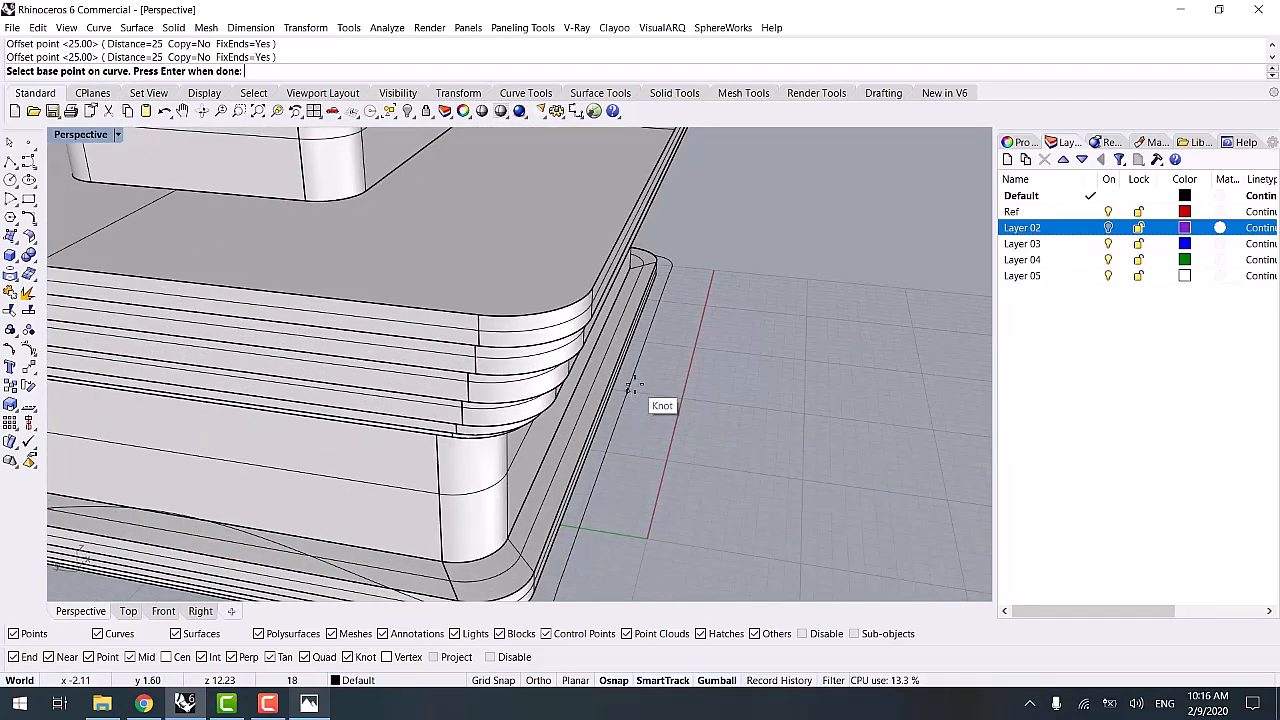
{"action": "left_click", "coordinate": [632, 388]}
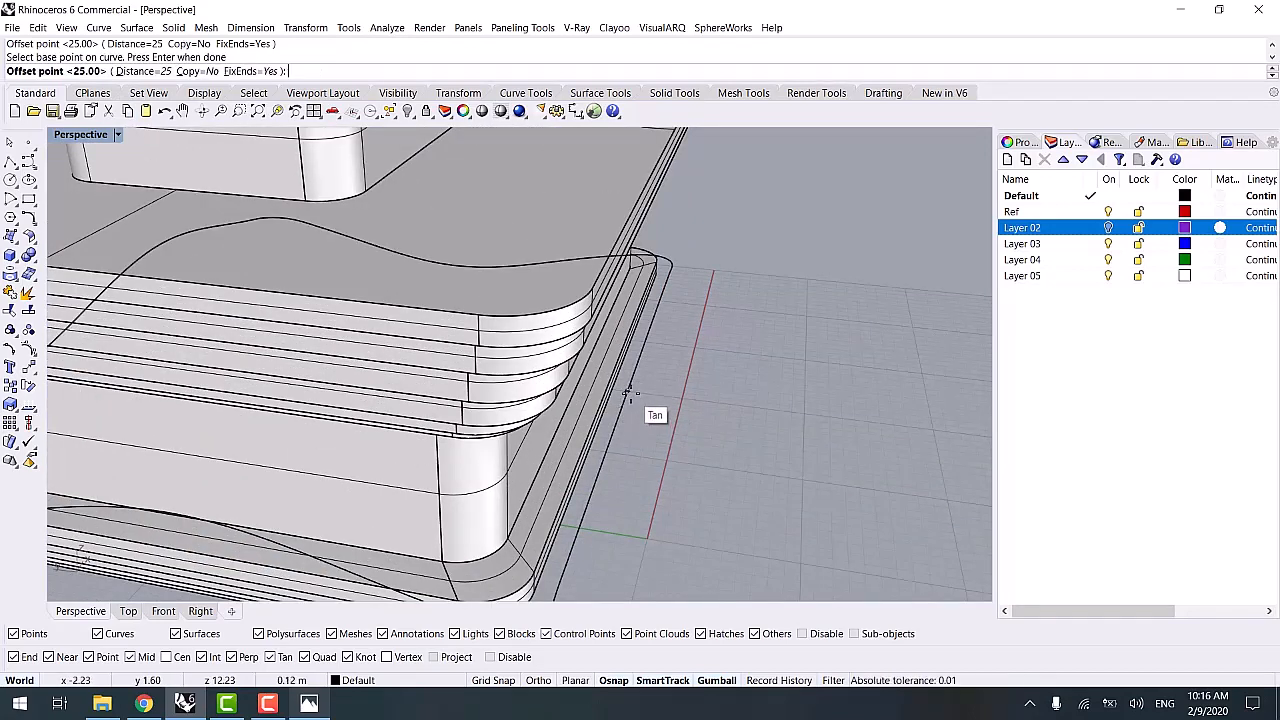
{"action": "left_click", "coordinate": [630, 392]}
{"action": "scroll", "coordinate": [765, 390], "scroll_direction": "down", "scroll_amount": 5}
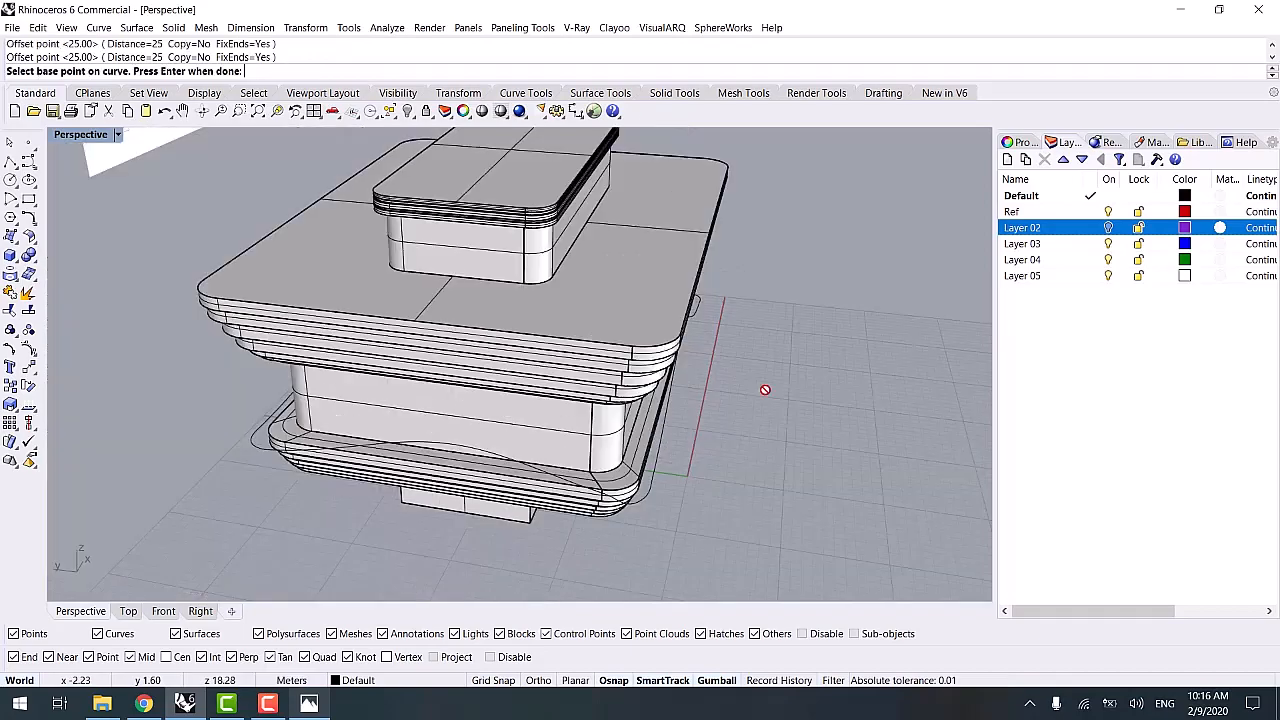
{"action": "right_click_drag", "start_coordinate": [765, 390], "coordinate": [574, 410]}
{"action": "key", "text": "Return"}
- Move the whole wavy curve slightly upward, then deselect it
{"action": "left_click", "coordinate": [551, 403]}
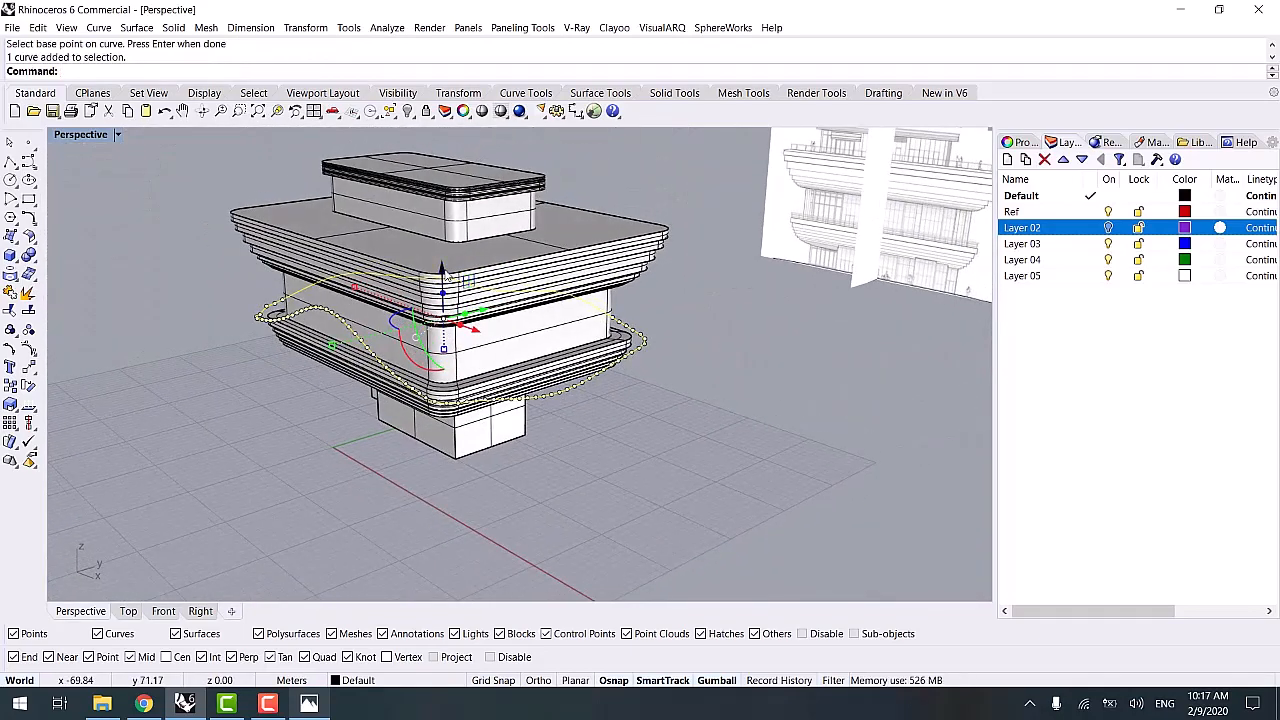
{"action": "left_click_drag", "start_coordinate": [443, 271], "coordinate": [442, 250]}
{"action": "left_click", "coordinate": [227, 361]}
- Try pulling a single control point near the wavy curve's corner straight down, then undo the move
{"action": "scroll", "coordinate": [227, 361], "scroll_direction": "up", "scroll_amount": 5}
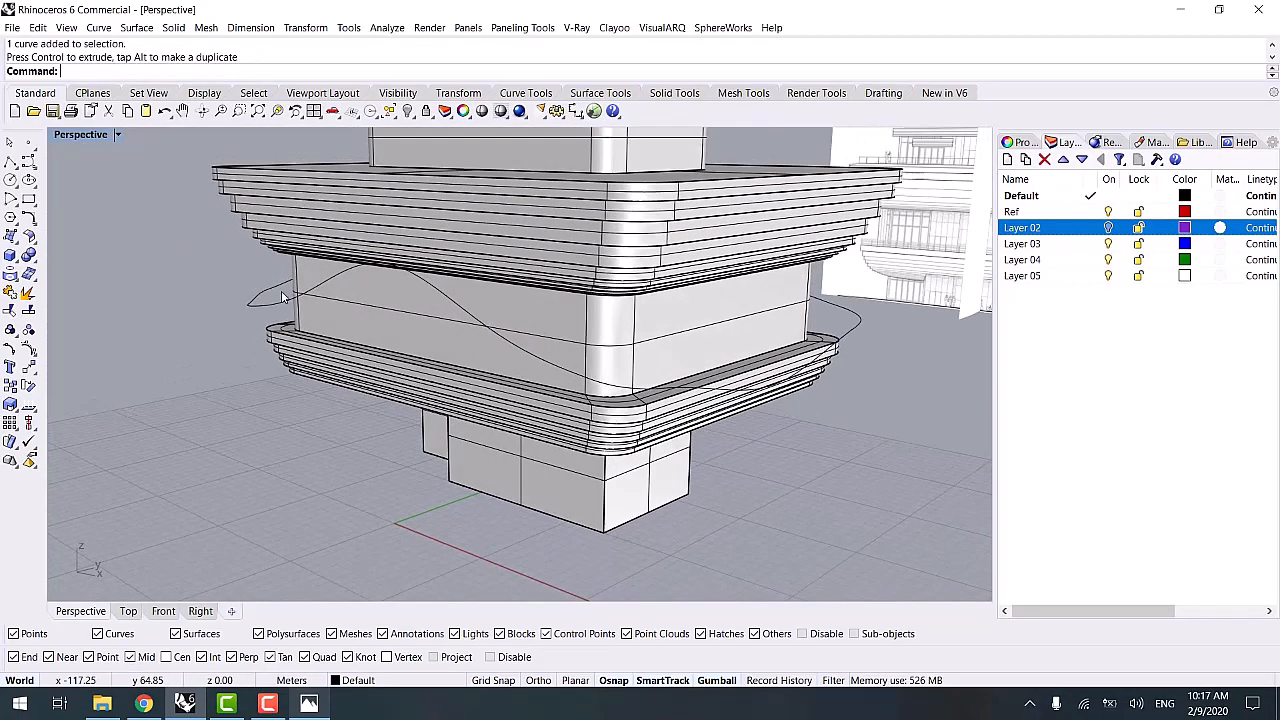
{"action": "left_click", "coordinate": [278, 301]}
{"action": "scroll", "coordinate": [281, 298], "scroll_direction": "up", "scroll_amount": 5}
{"action": "left_click", "coordinate": [279, 298]}
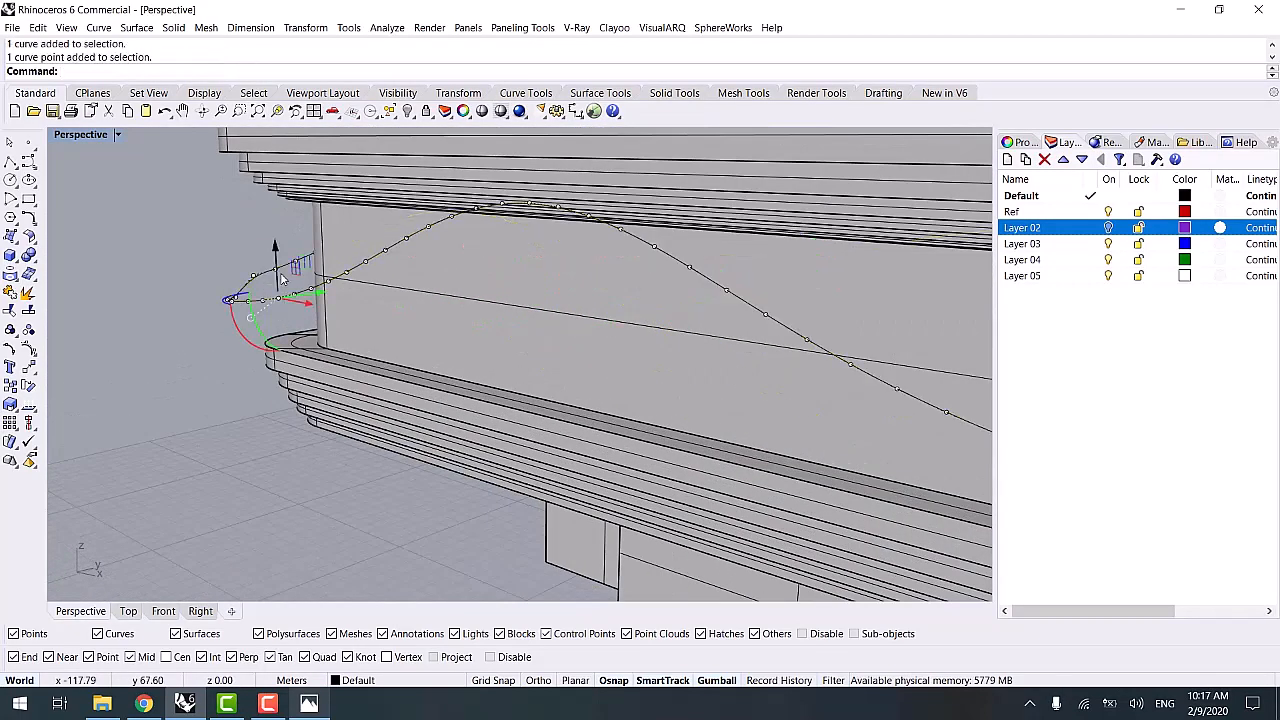
{"action": "left_click_drag", "start_coordinate": [278, 265], "coordinate": [285, 430]}
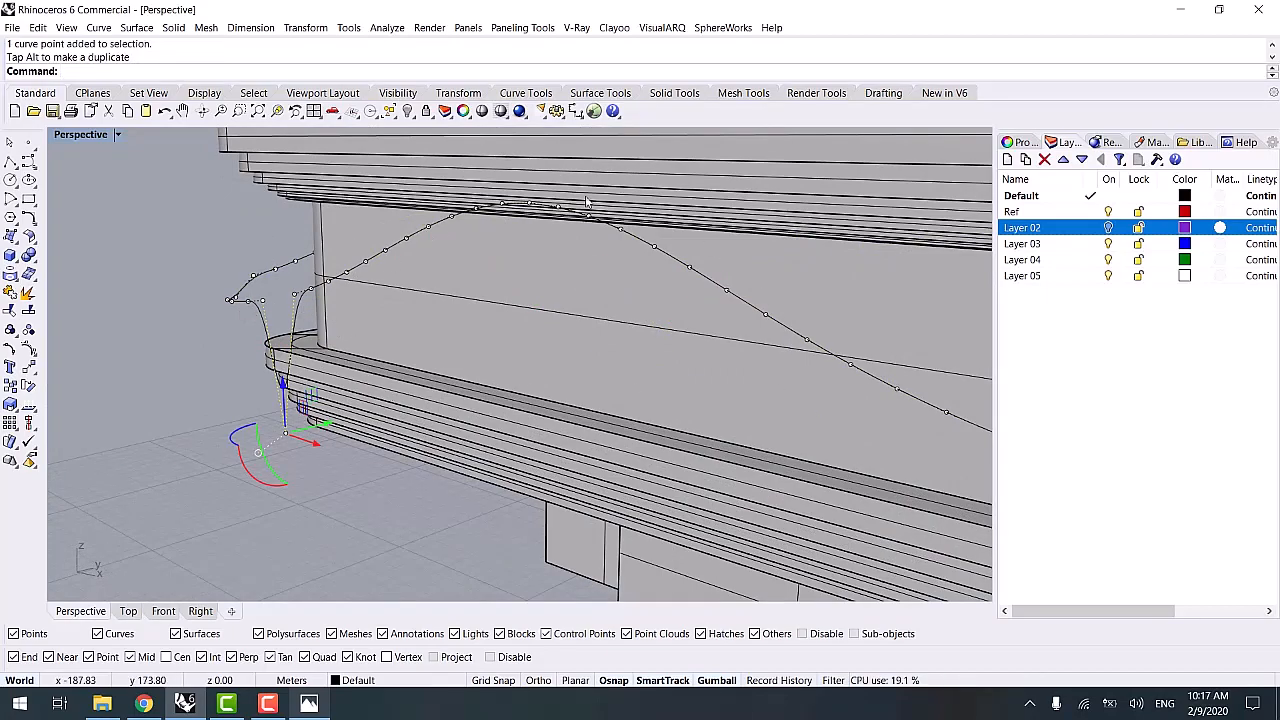
{"action": "key", "text": "ctrl+z"}
- Move the whole wavy curve slightly downward between the two stepped tiers
{"action": "scroll", "coordinate": [591, 447], "scroll_direction": "down", "scroll_amount": 6}
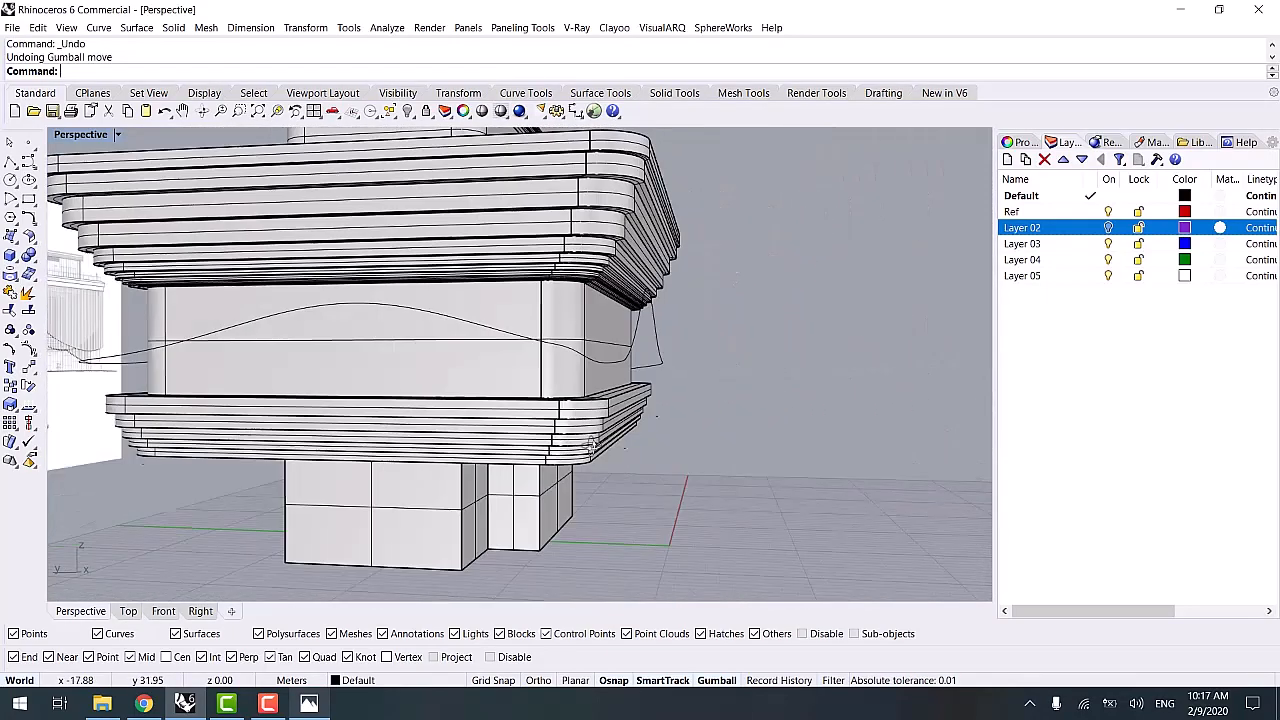
{"action": "right_click_drag", "start_coordinate": [591, 444], "coordinate": [417, 466]}
{"action": "right_click_drag", "start_coordinate": [606, 323], "coordinate": [640, 313]}
{"action": "left_click", "coordinate": [598, 295]}
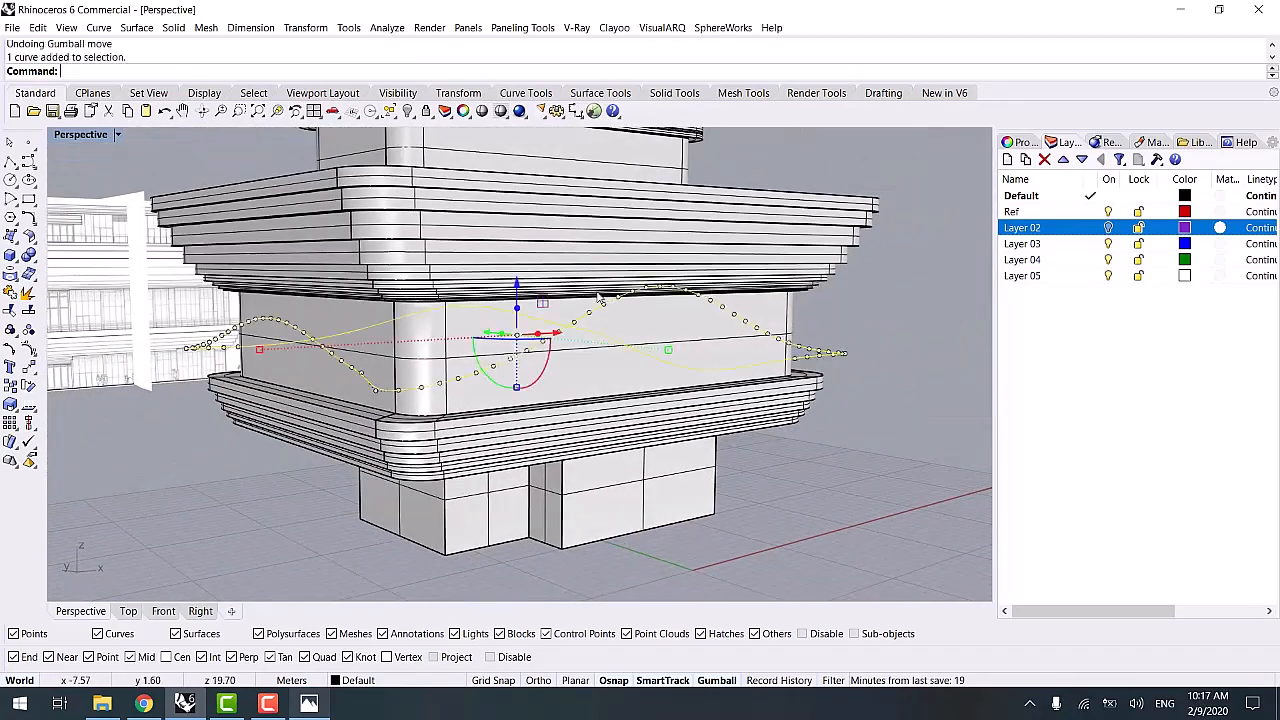
{"action": "left_click_drag", "start_coordinate": [520, 280], "coordinate": [519, 289]}
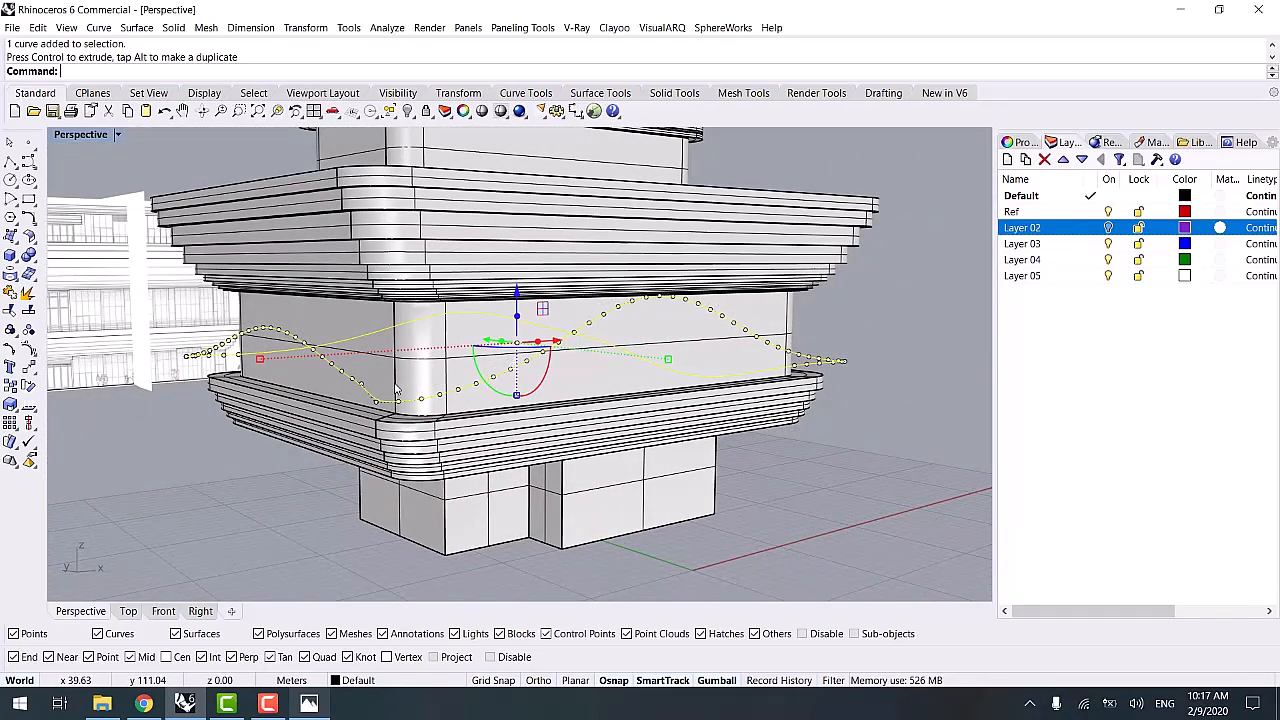
- Try a Normal-style loft between the wavy curve and the flat upper-tier curve, inspect the preview at the corner, and cancel it
{"action": "scroll", "coordinate": [217, 250], "scroll_direction": "up", "scroll_amount": 2}
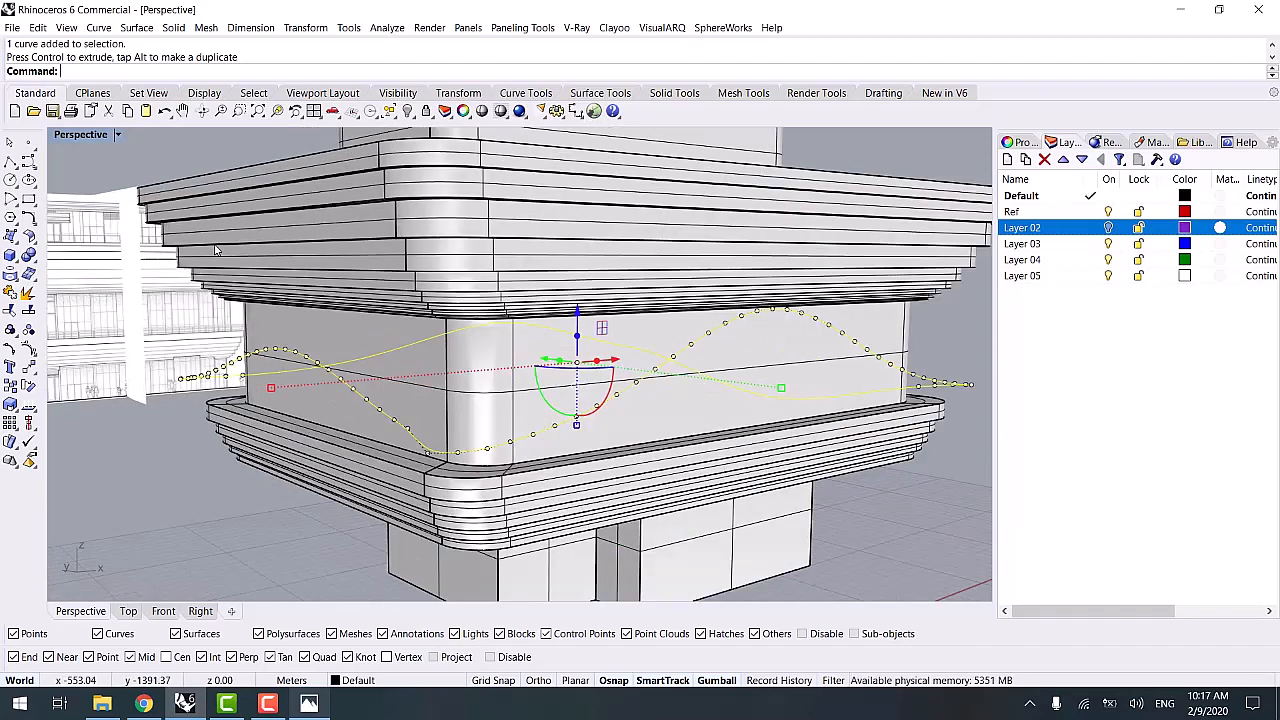
{"action": "left_click", "coordinate": [215, 250], "text": "shift"}
{"action": "type", "text": "LOFT"}
{"action": "key", "text": "Return"}
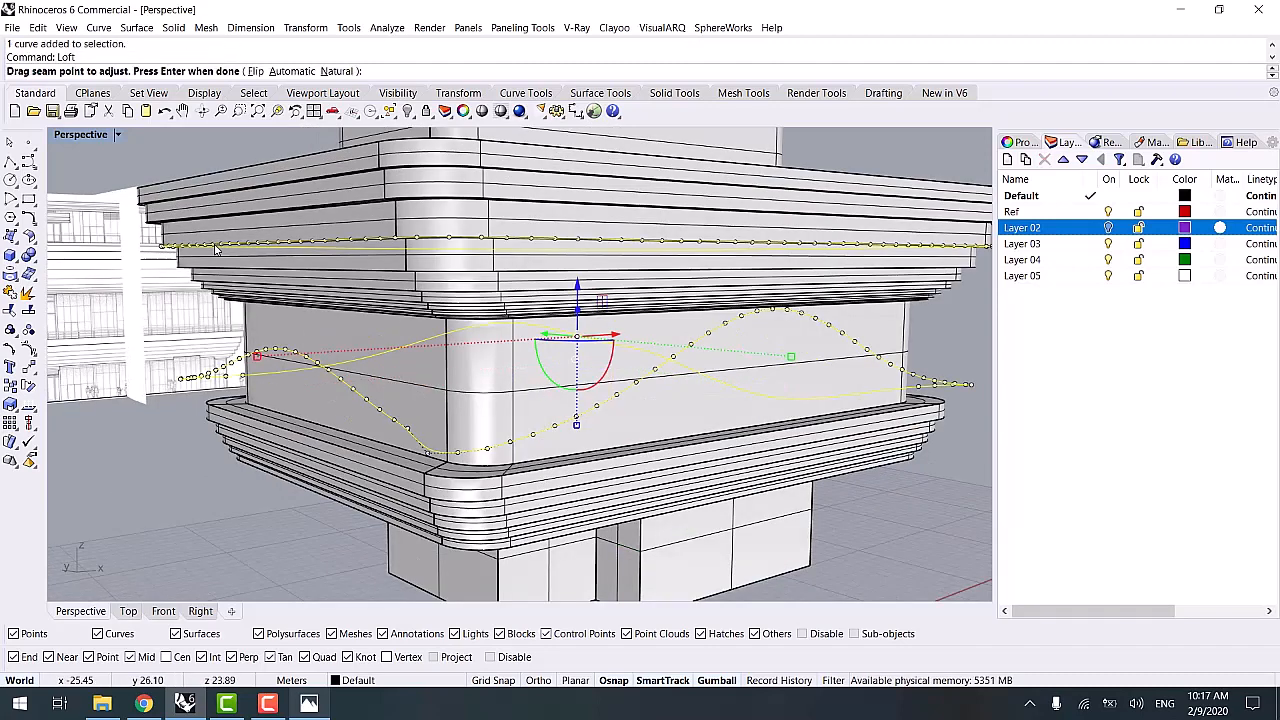
{"action": "key", "text": "Return"}
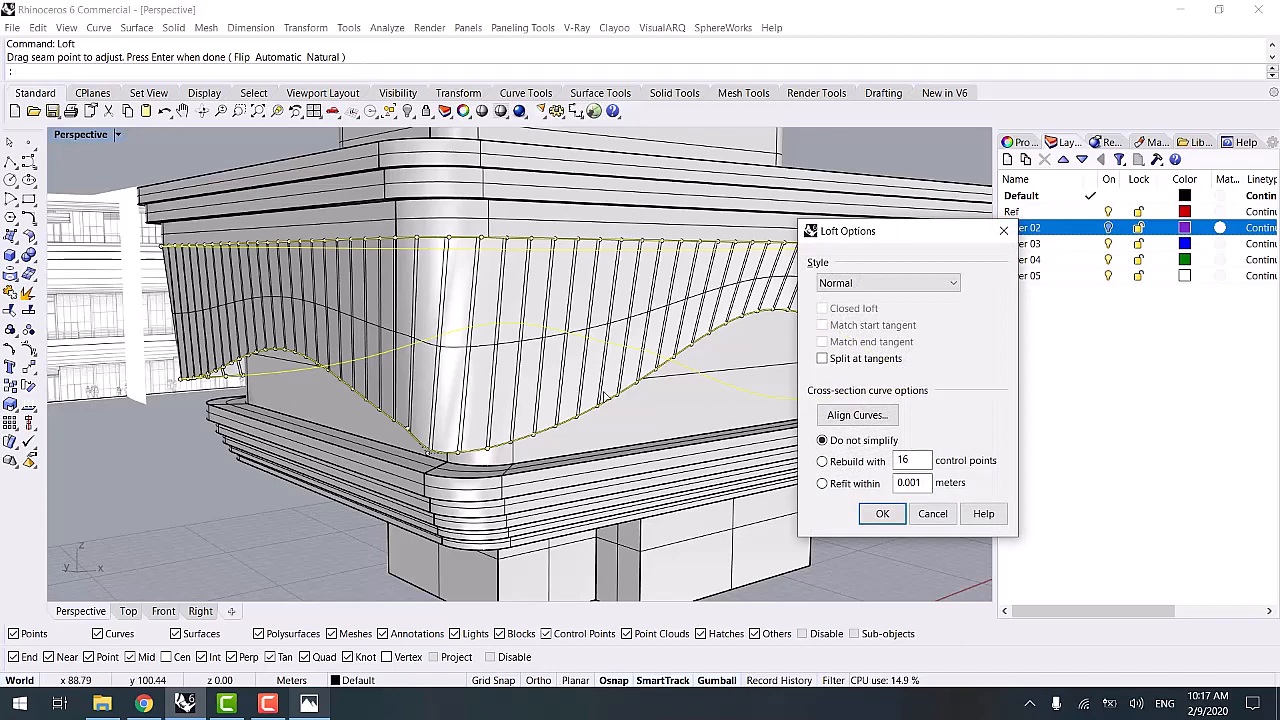
{"action": "scroll", "coordinate": [247, 262], "scroll_direction": "up", "scroll_amount": 3}
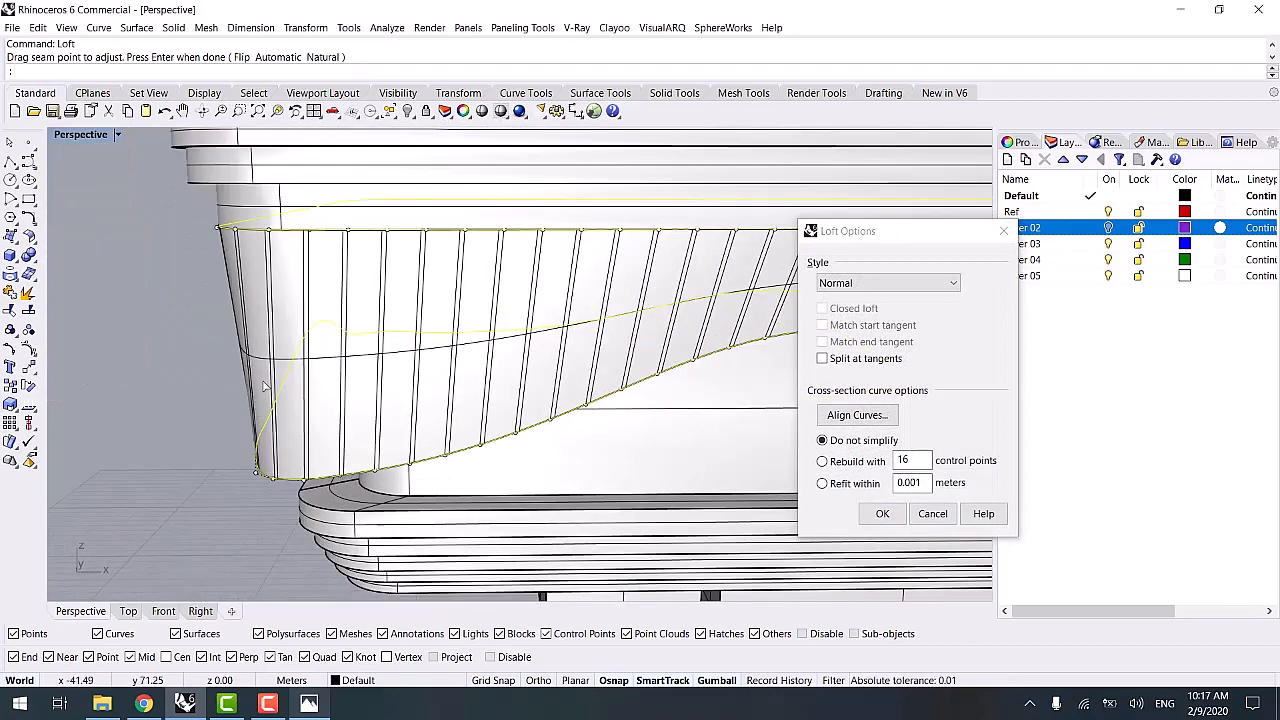
{"action": "scroll", "coordinate": [323, 371], "scroll_direction": "down", "scroll_amount": 2}
{"action": "key", "text": "Escape"}
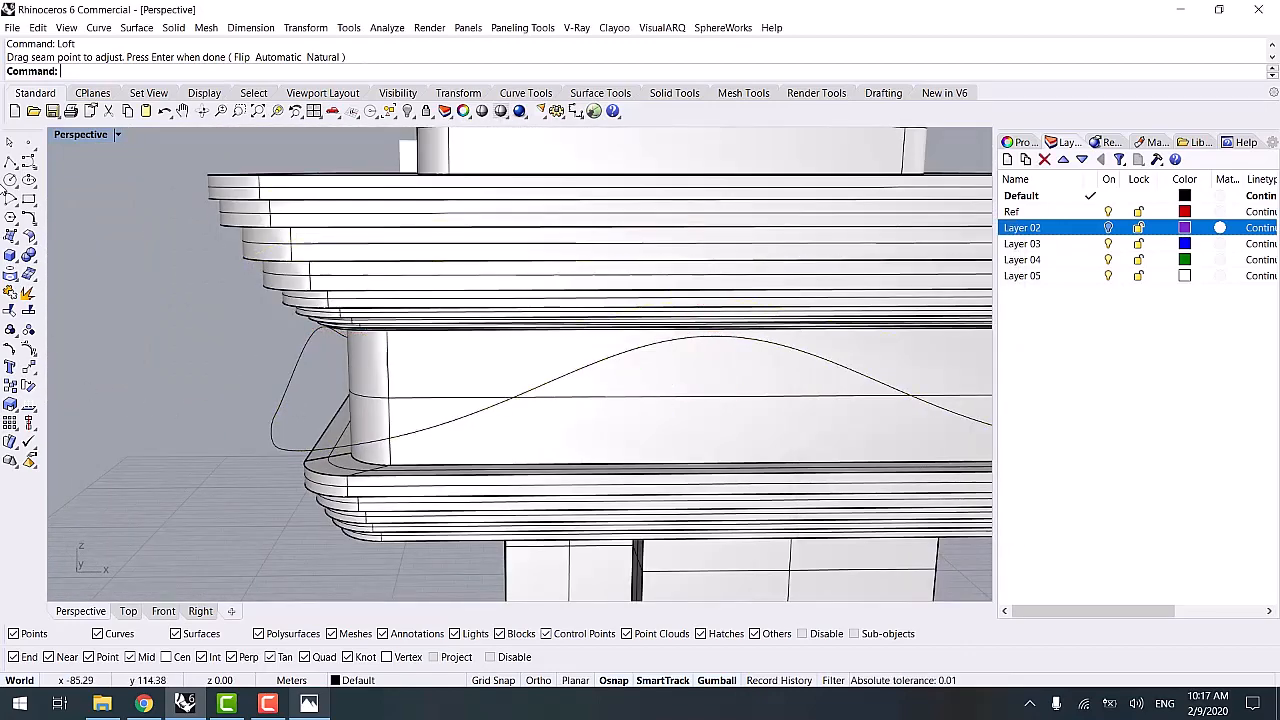
{"action": "left_click", "coordinate": [10, 161]}
{"action": "key", "text": "Escape"}
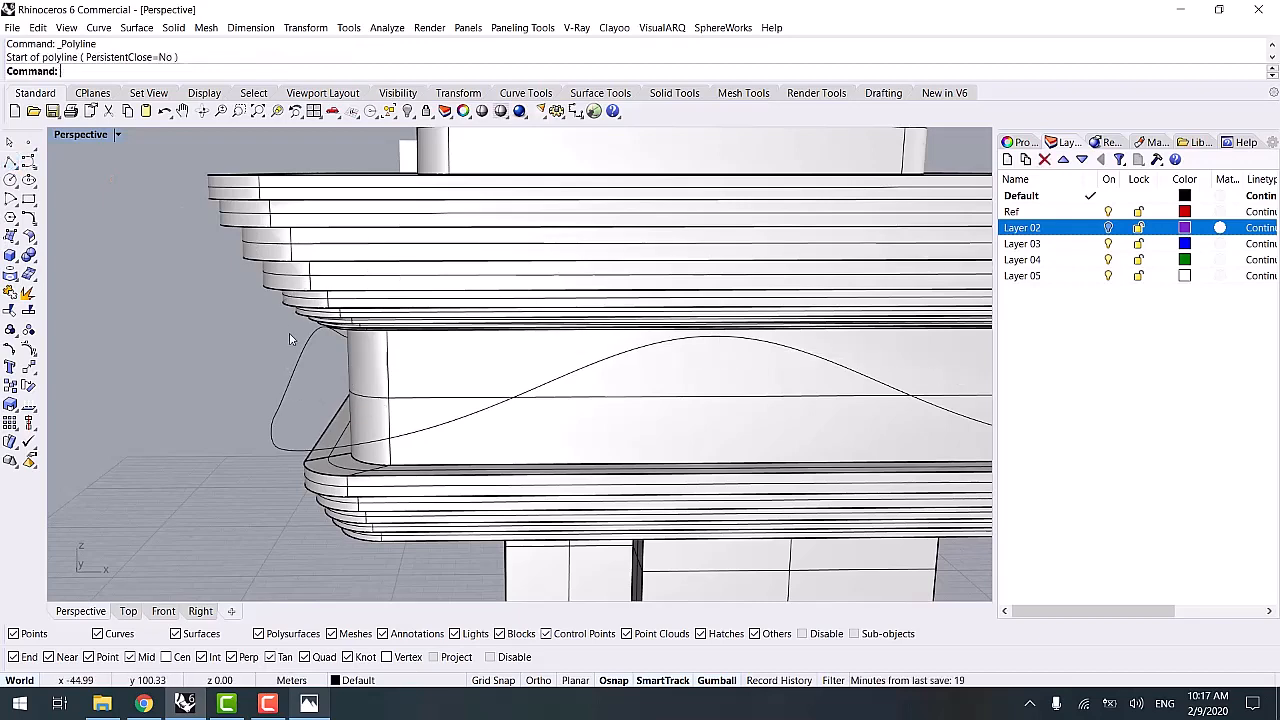
{"action": "left_click", "coordinate": [303, 365]}
{"action": "scroll", "coordinate": [265, 262], "scroll_direction": "up", "scroll_amount": 2}
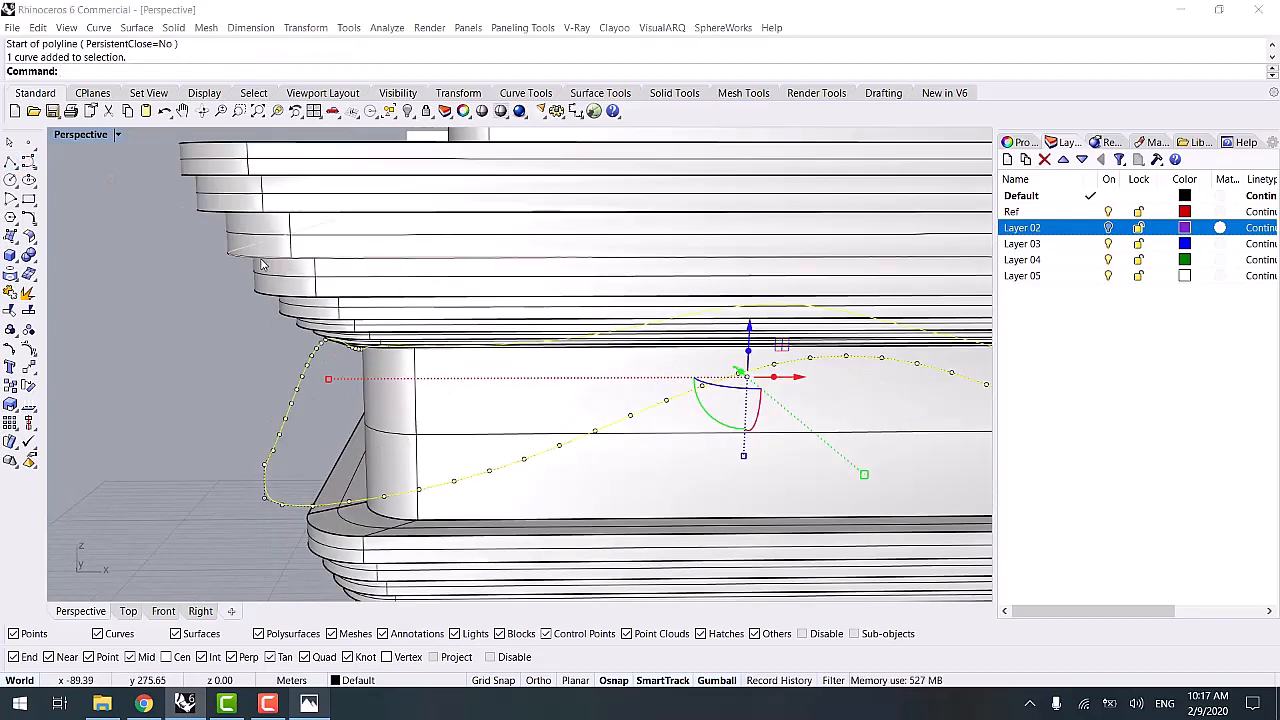
{"action": "left_click", "coordinate": [262, 264]}
{"action": "left_click", "coordinate": [306, 301]}
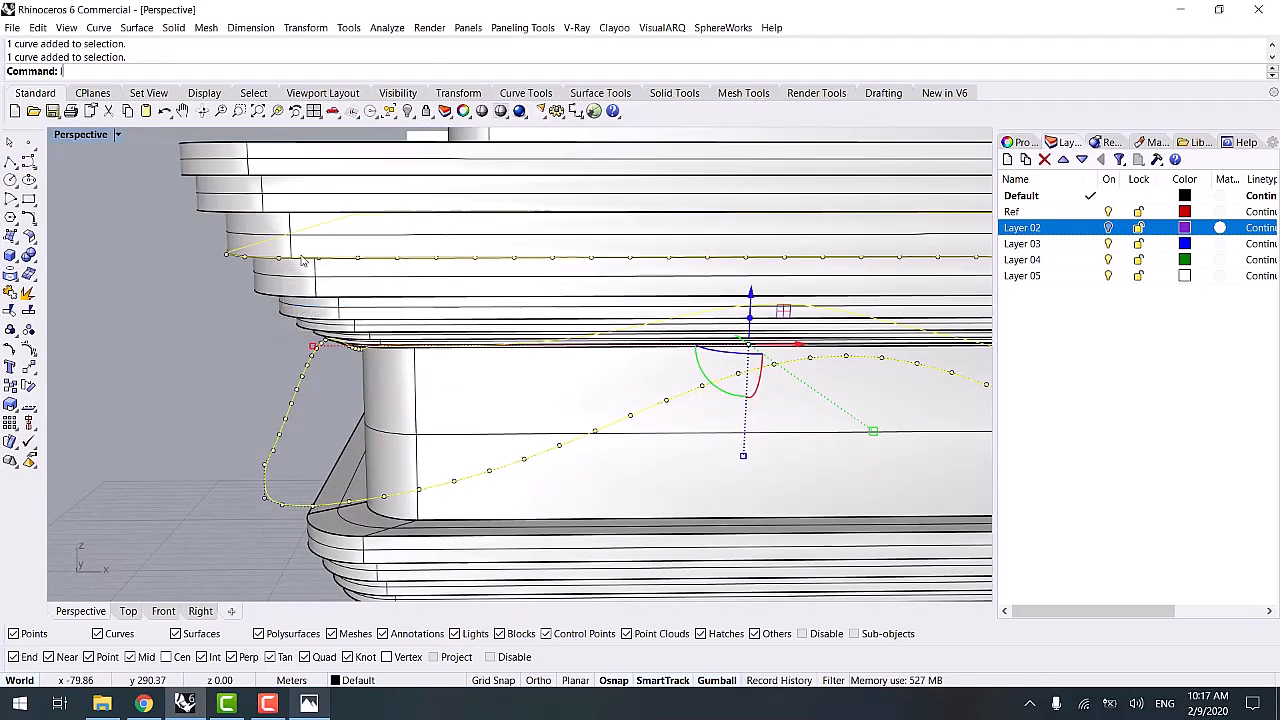
{"action": "key", "text": "Return"}
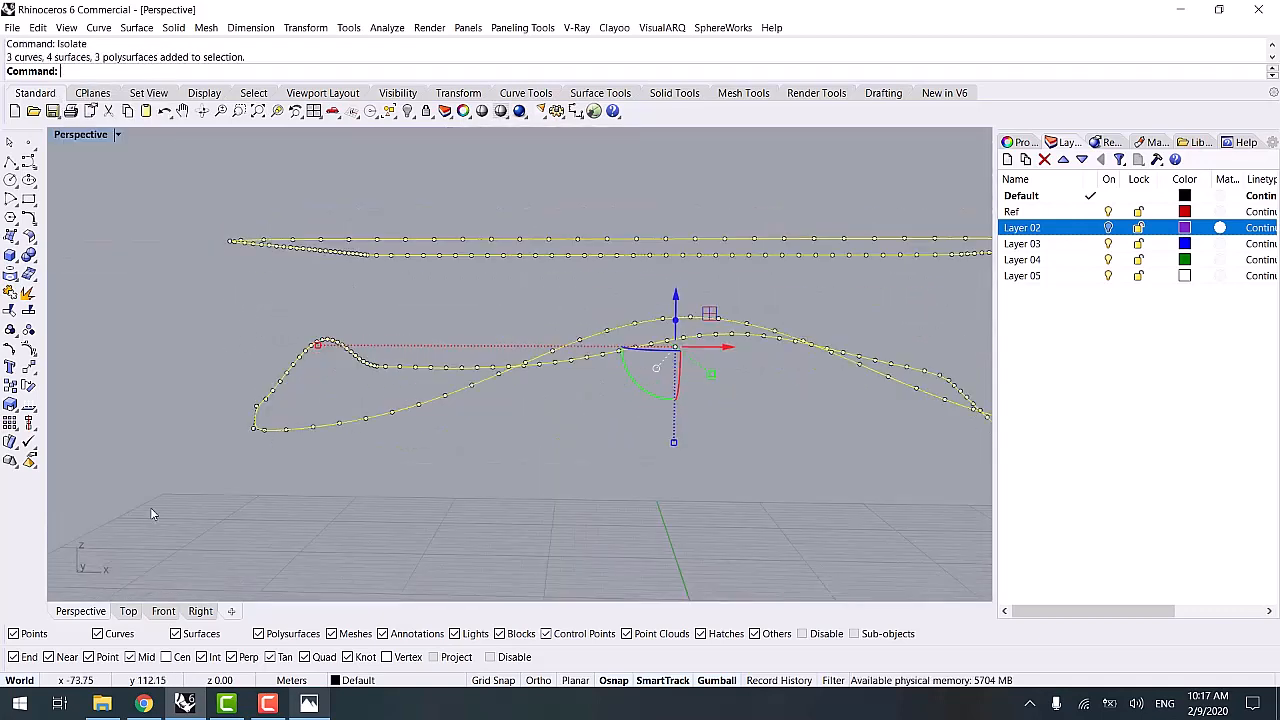
{"action": "left_click", "coordinate": [133, 612]}
{"action": "left_click", "coordinate": [80, 611]}
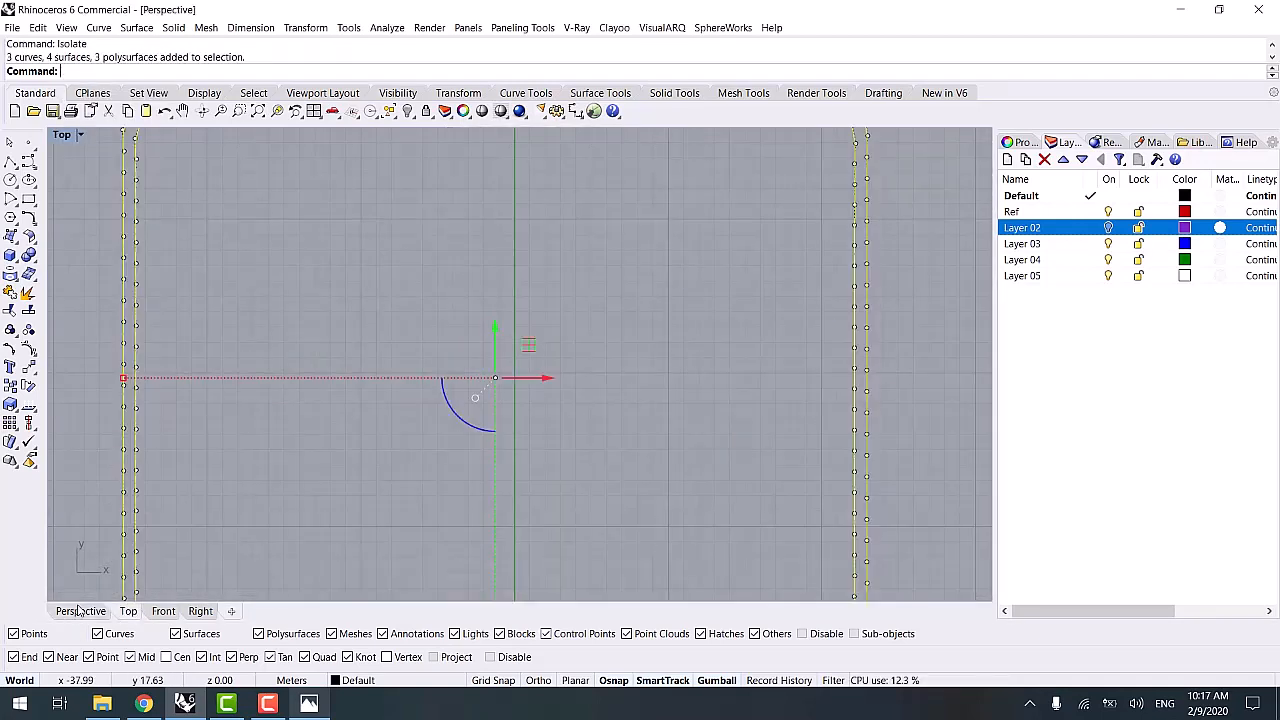
{"action": "key", "text": "ctrl+z"}
{"action": "left_click", "coordinate": [151, 378]}
- Isolate the wavy curve with the flat upper-tier curve above it and compare their outlines from above, then deselect them
{"action": "left_click", "coordinate": [253, 271]}
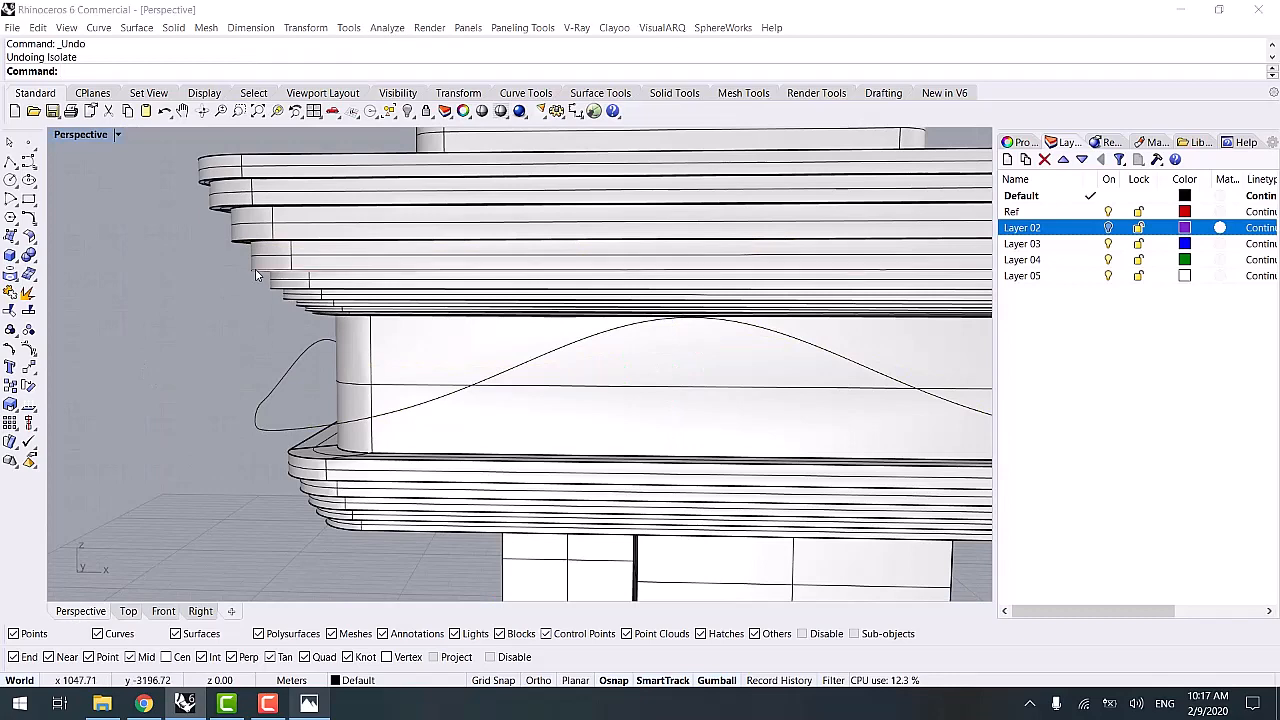
{"action": "left_click", "coordinate": [271, 393], "text": "shift"}
{"action": "left_click", "coordinate": [273, 400], "text": "shift"}
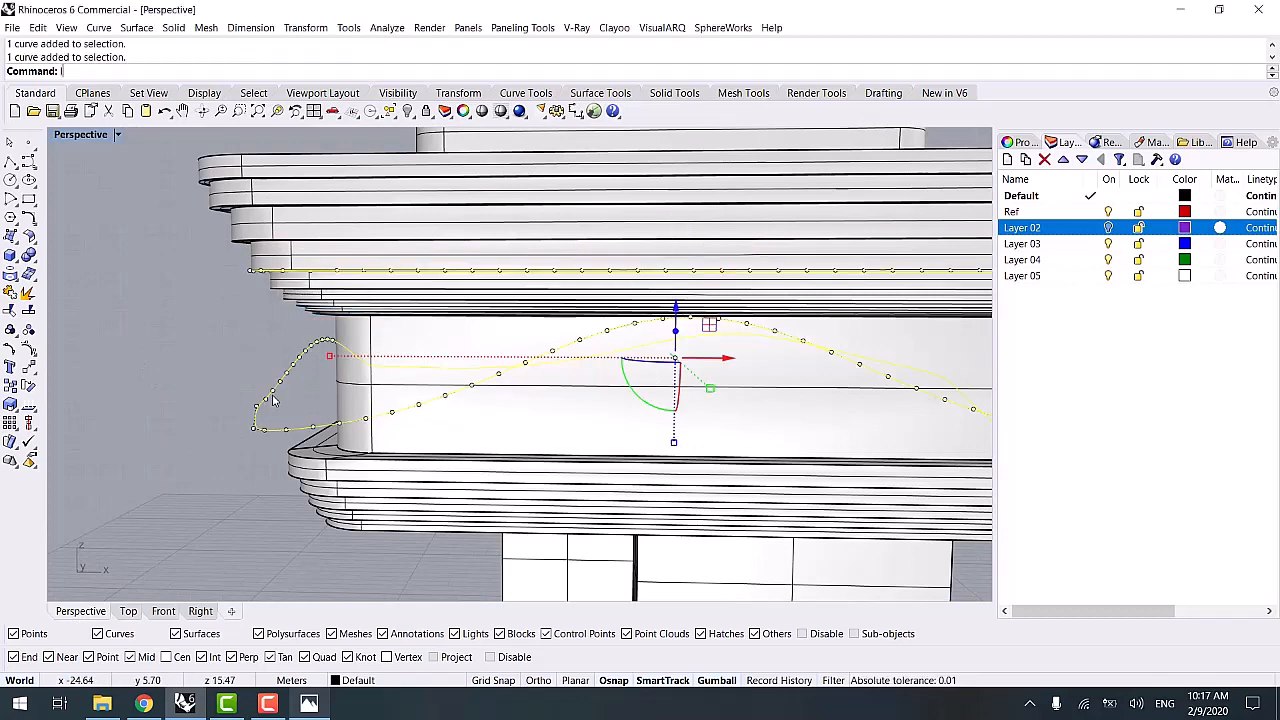
{"action": "key", "text": "Return"}
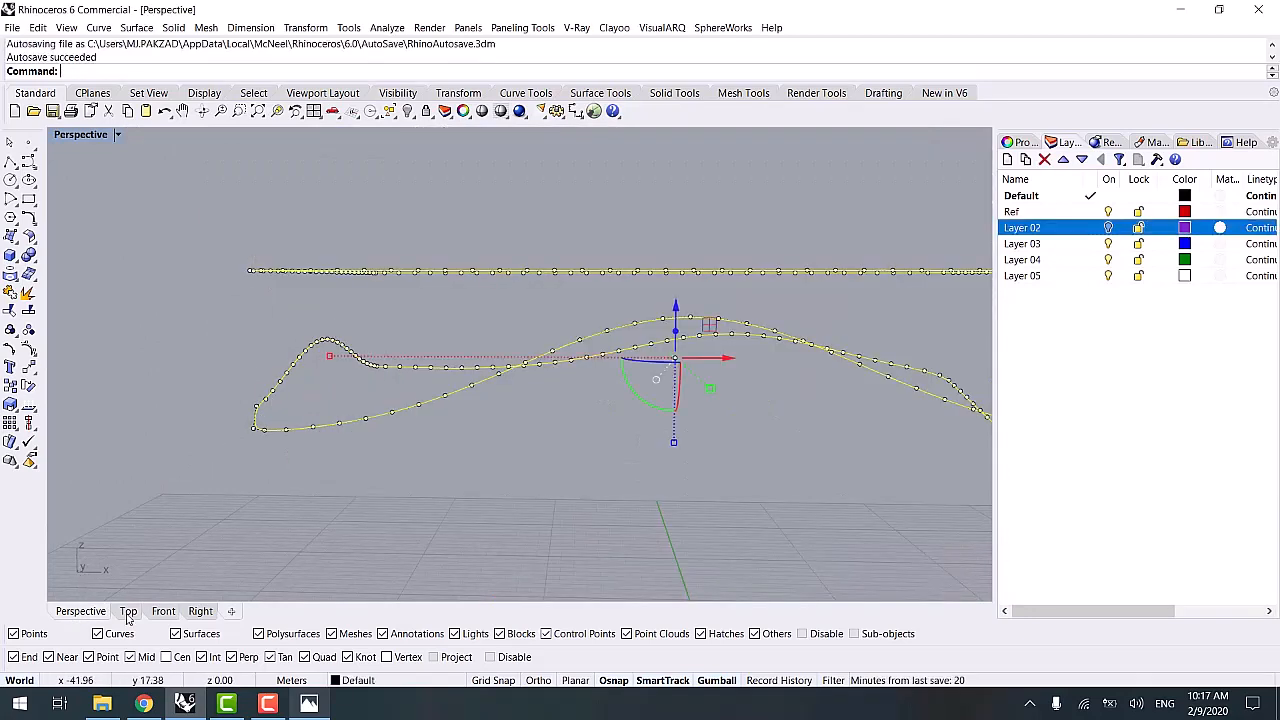
{"action": "left_click", "coordinate": [128, 611]}
{"action": "scroll", "coordinate": [214, 434], "scroll_direction": "down", "scroll_amount": 5}
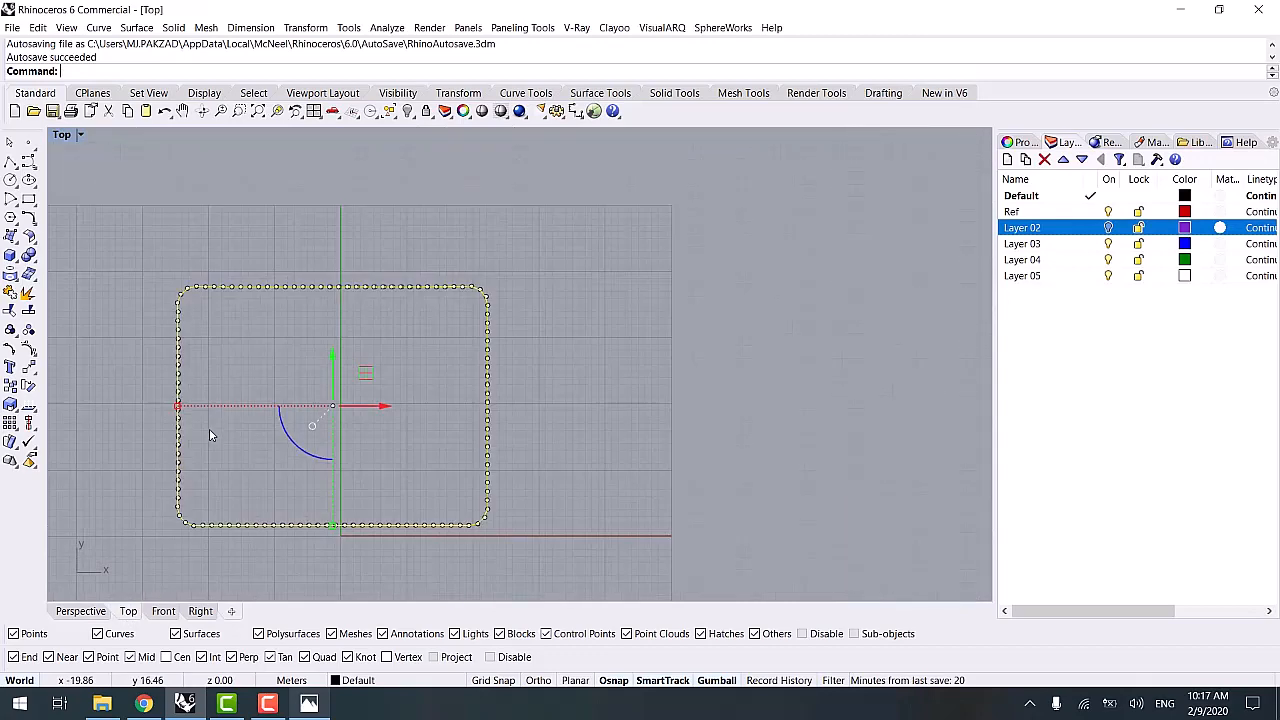
{"action": "left_click", "coordinate": [82, 618]}
{"action": "left_click", "coordinate": [160, 500]}
- Draw a straight polyline connecting the flat curve to the wavy curve below it on one side
{"action": "right_click_drag", "start_coordinate": [262, 490], "coordinate": [14, 330]}
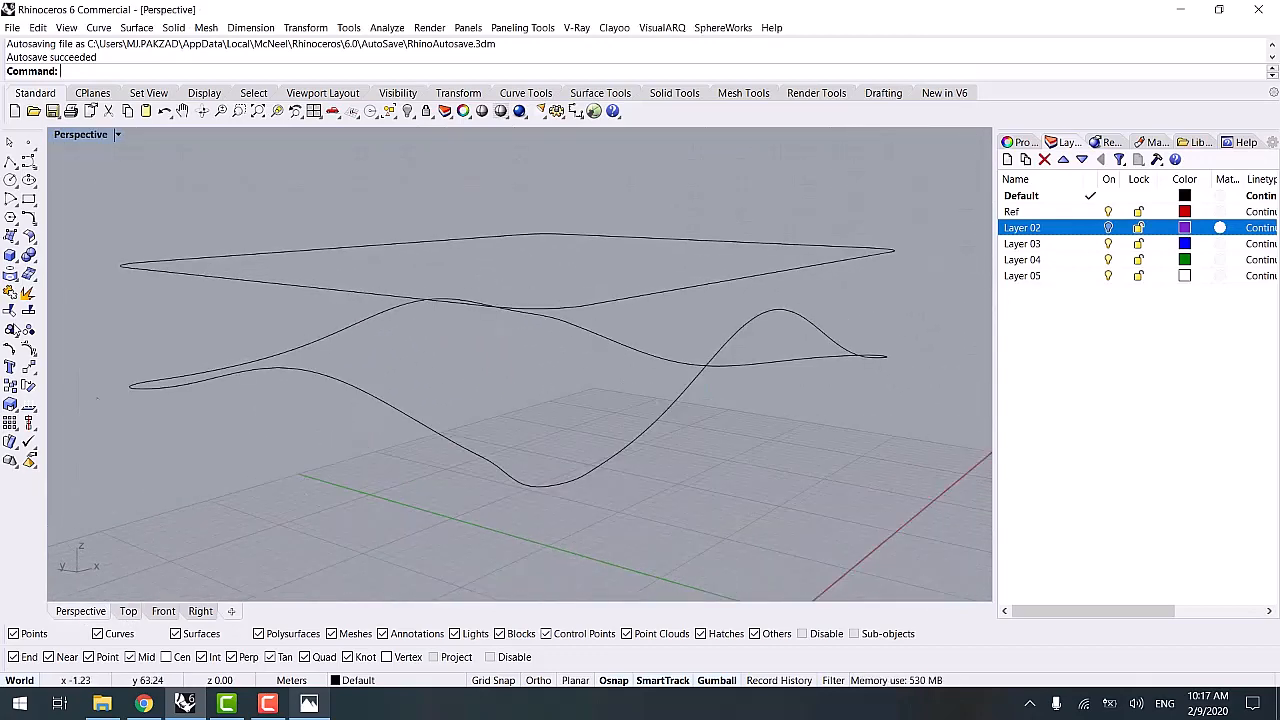
{"action": "left_click", "coordinate": [11, 161]}
{"action": "right_click_drag", "start_coordinate": [120, 300], "coordinate": [395, 444]}
{"action": "left_click", "coordinate": [355, 400]}
{"action": "left_click", "coordinate": [358, 373]}
{"action": "key", "text": "Return"}
- Start a two-rail sweep using the flat and wavy curves as rails and the connecting line as cross section
{"action": "type", "text": "Sweep1"}
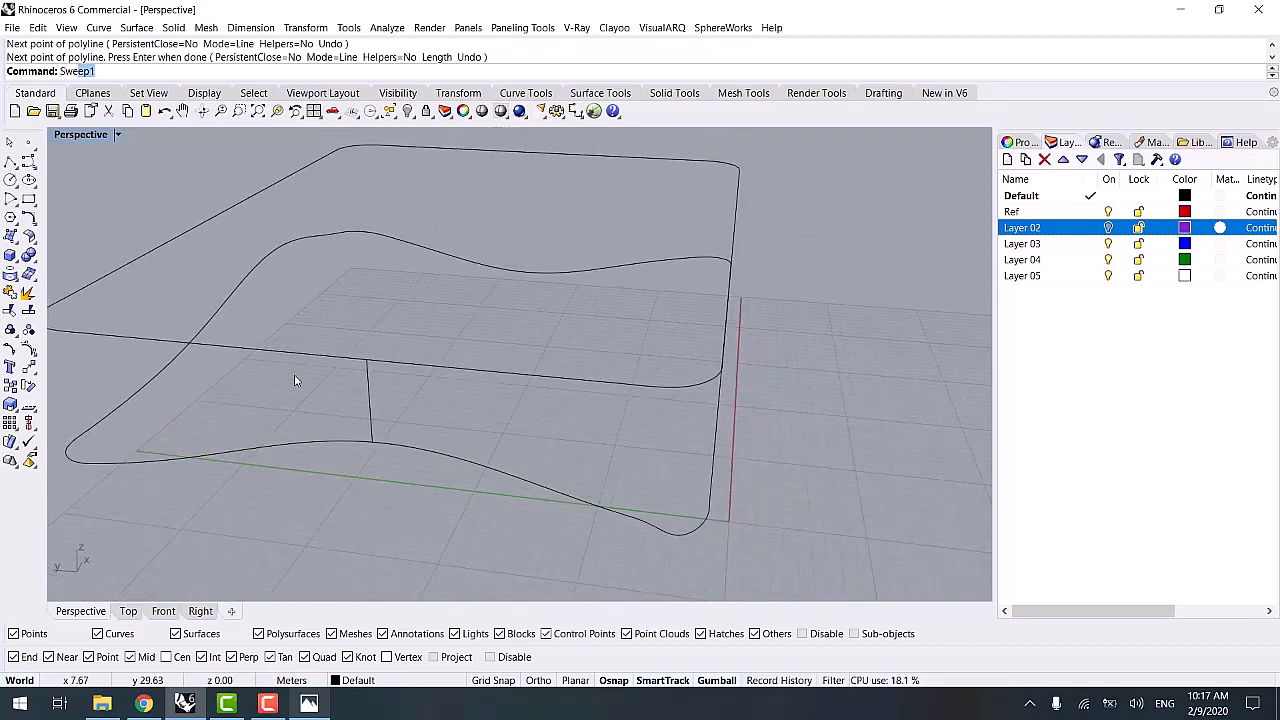
{"action": "left_click", "coordinate": [84, 101]}
{"action": "left_click", "coordinate": [265, 349]}
{"action": "left_click", "coordinate": [280, 444]}
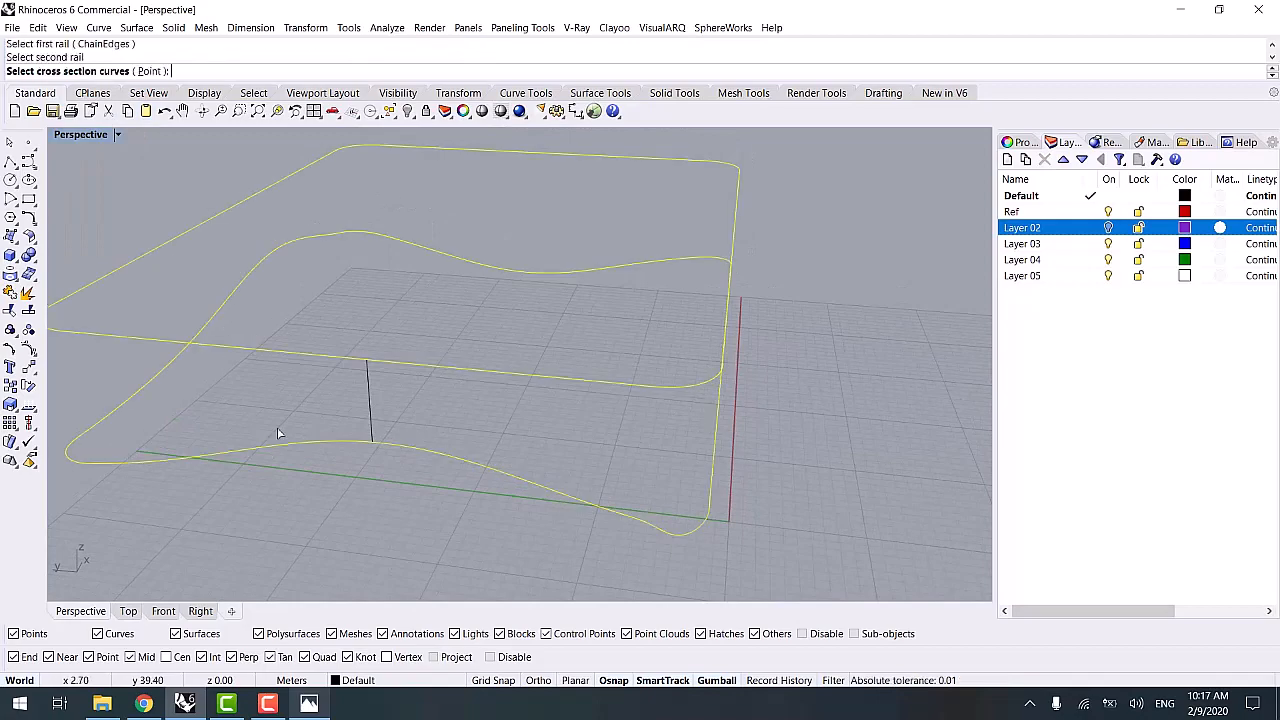
{"action": "left_click", "coordinate": [369, 405]}
{"action": "key", "text": "Return"}
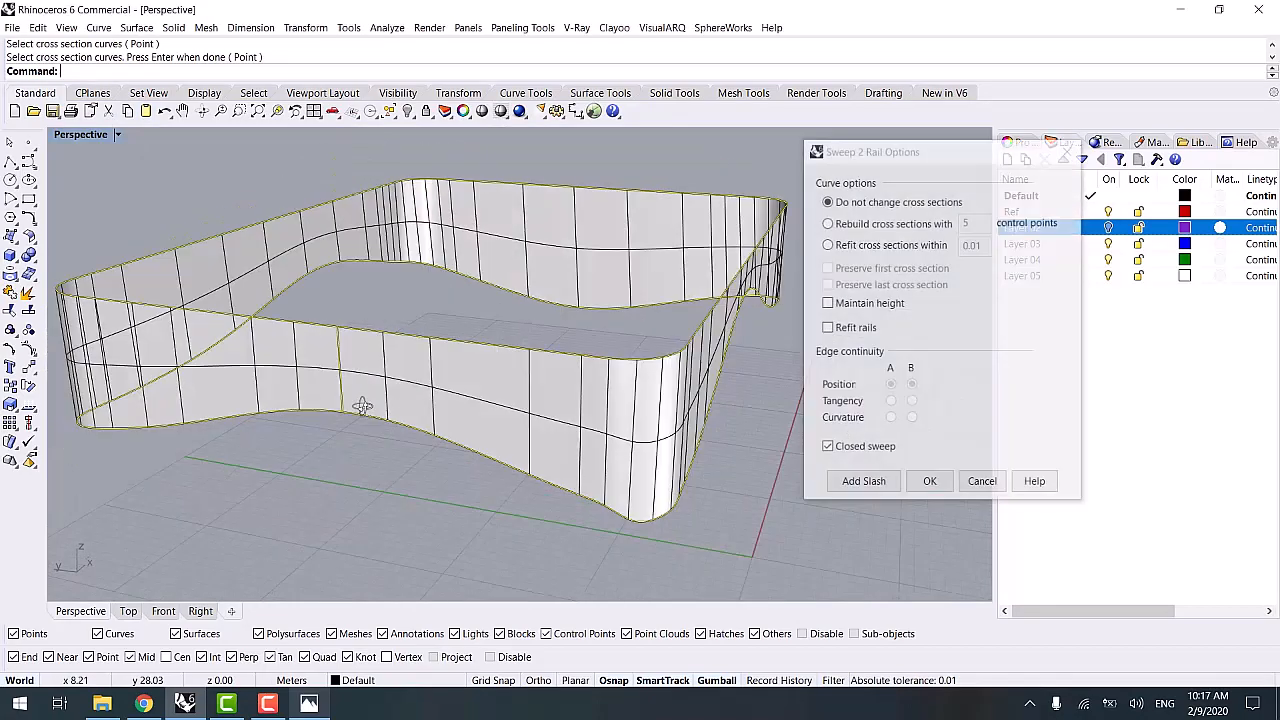
- Add a near-vertical slash between the rails around the middle of each of the other three sides and accept the closed sweep
{"action": "right_click_drag", "start_coordinate": [307, 408], "coordinate": [398, 289]}
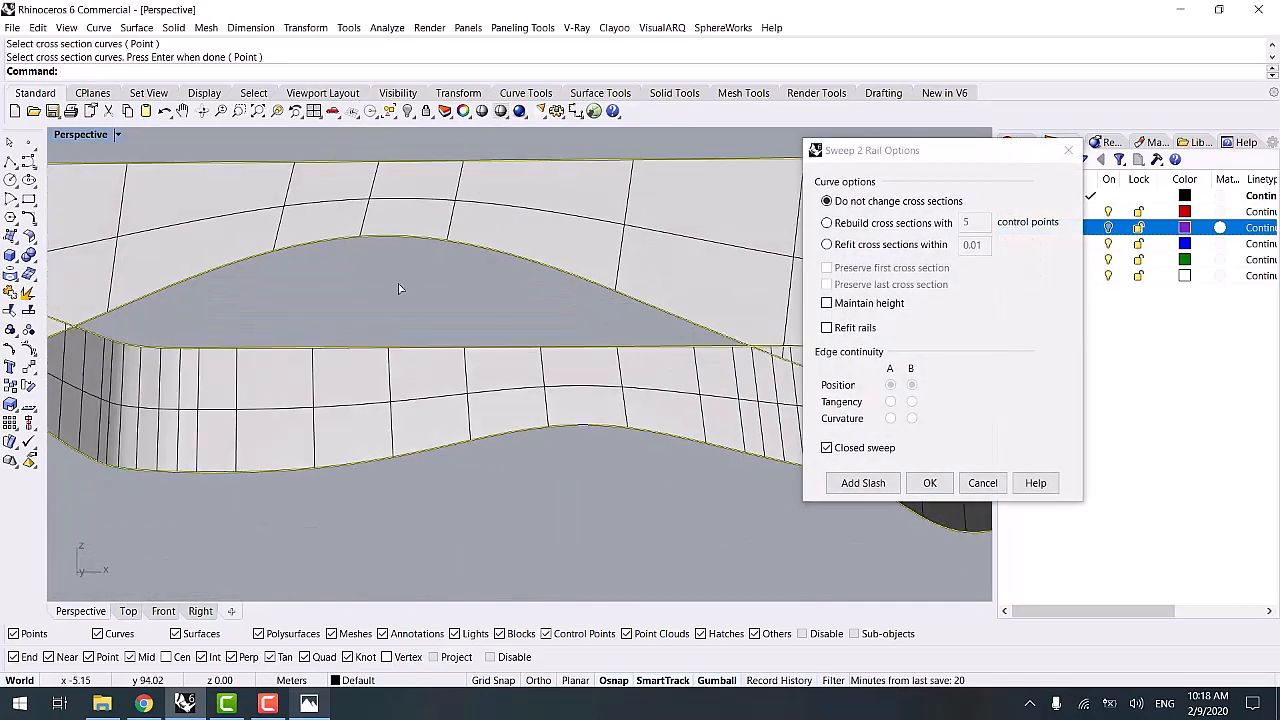
{"action": "left_click", "coordinate": [865, 484]}
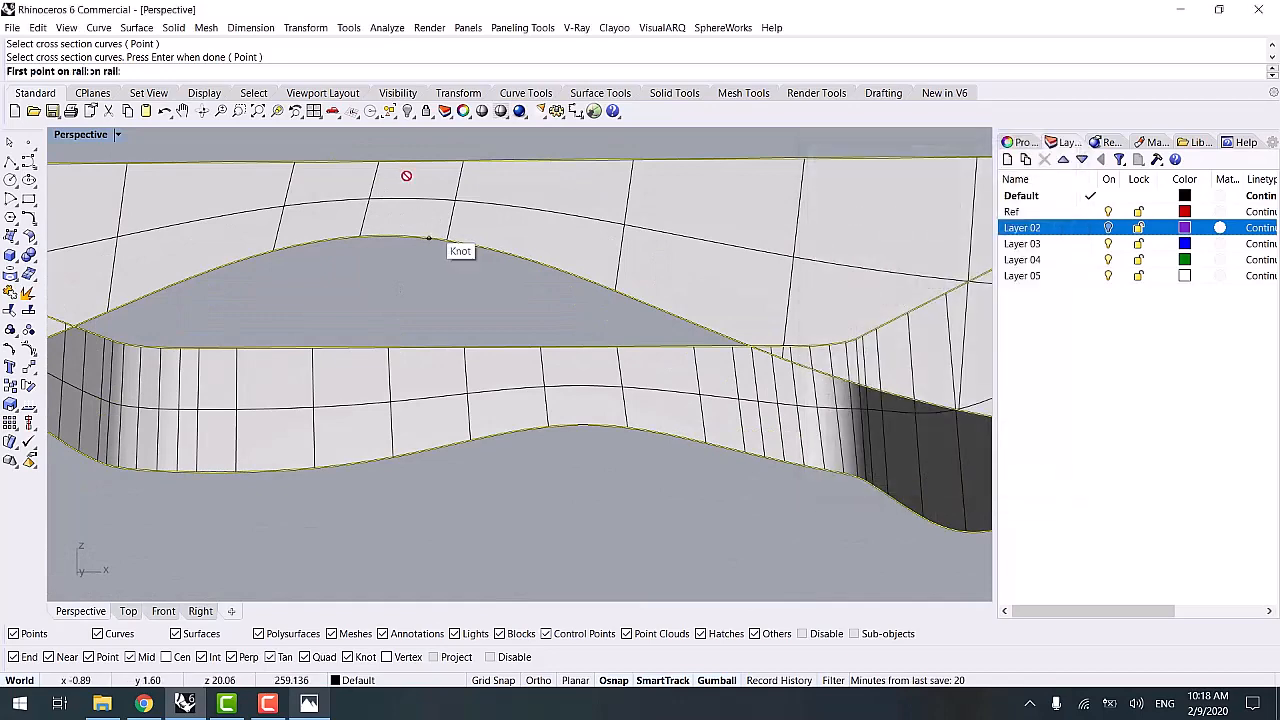
{"action": "left_click", "coordinate": [388, 162]}
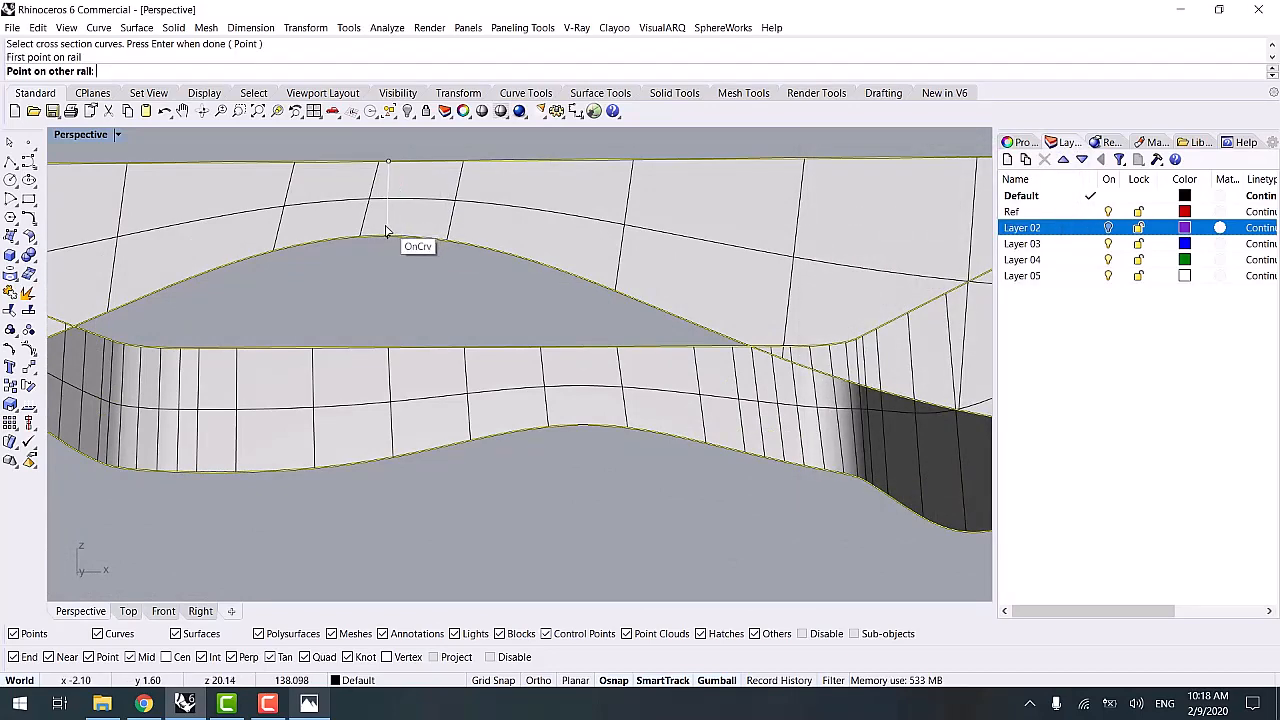
{"action": "left_click", "coordinate": [385, 233]}
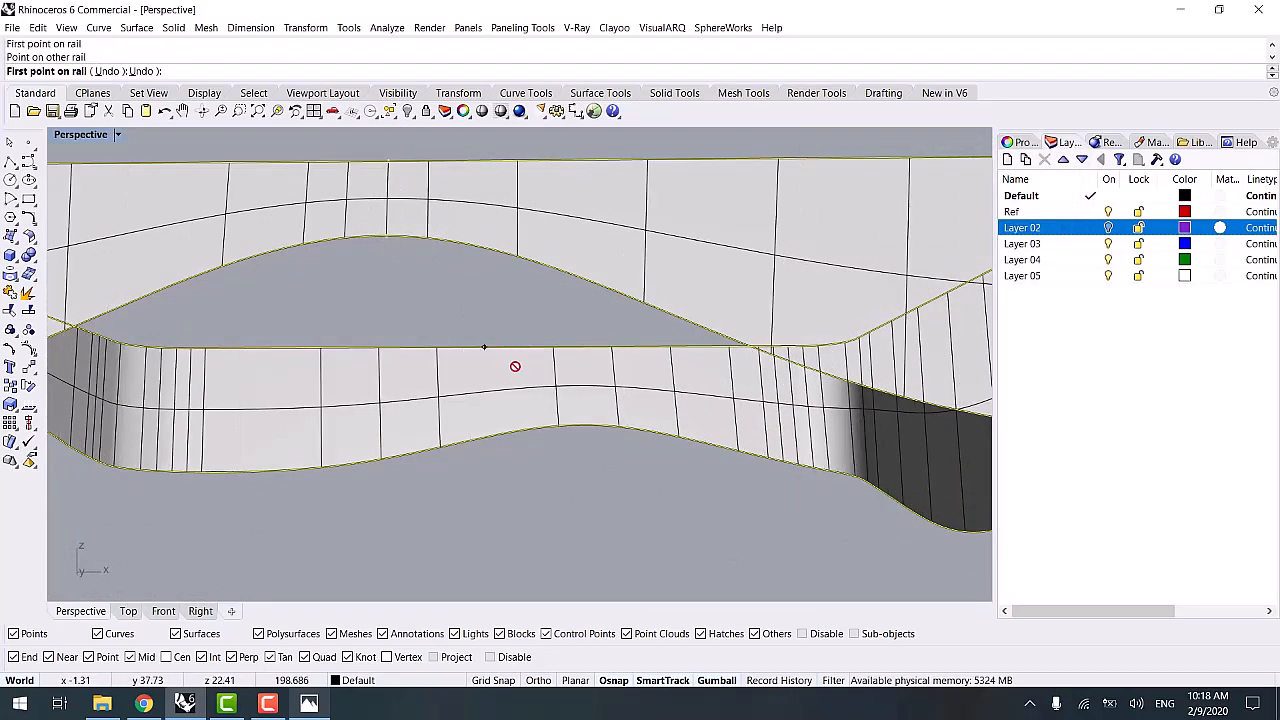
{"action": "scroll", "coordinate": [514, 366], "scroll_direction": "down", "scroll_amount": 5}
{"action": "right_click_drag", "start_coordinate": [409, 394], "coordinate": [597, 451]}
{"action": "left_click", "coordinate": [606, 428]}
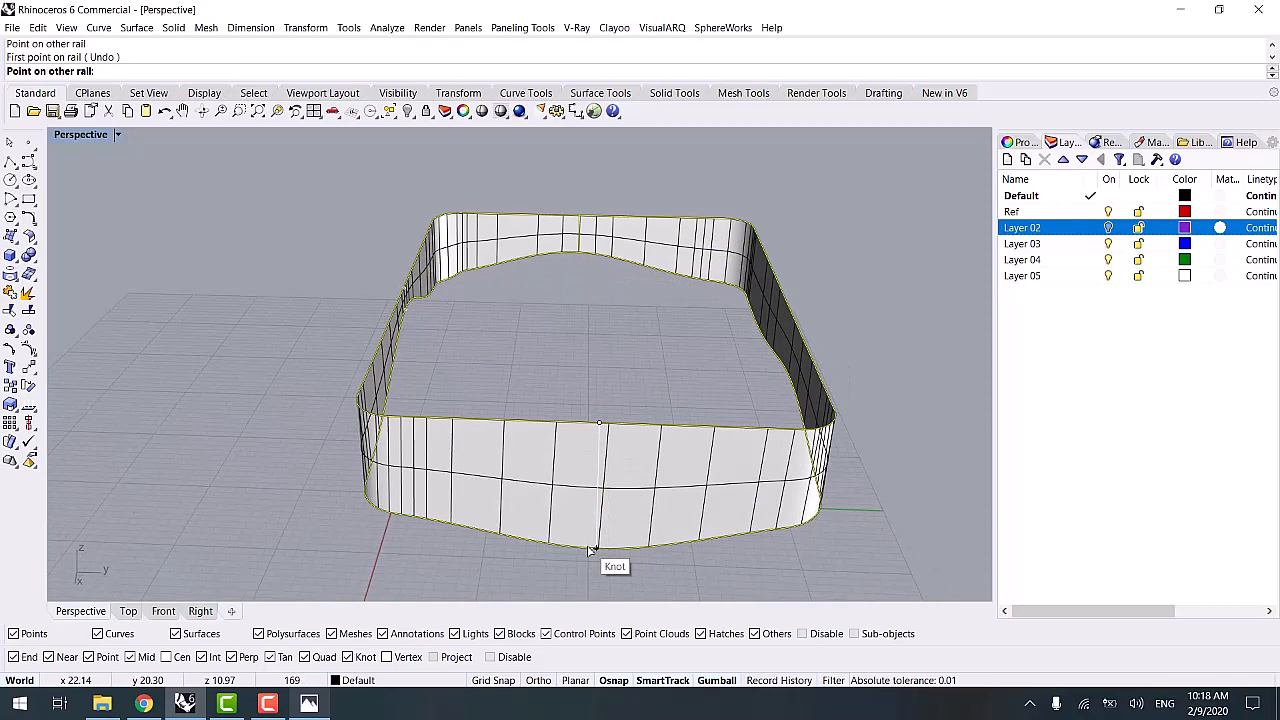
{"action": "left_click", "coordinate": [590, 550]}
{"action": "right_click_drag", "start_coordinate": [590, 550], "coordinate": [514, 526]}
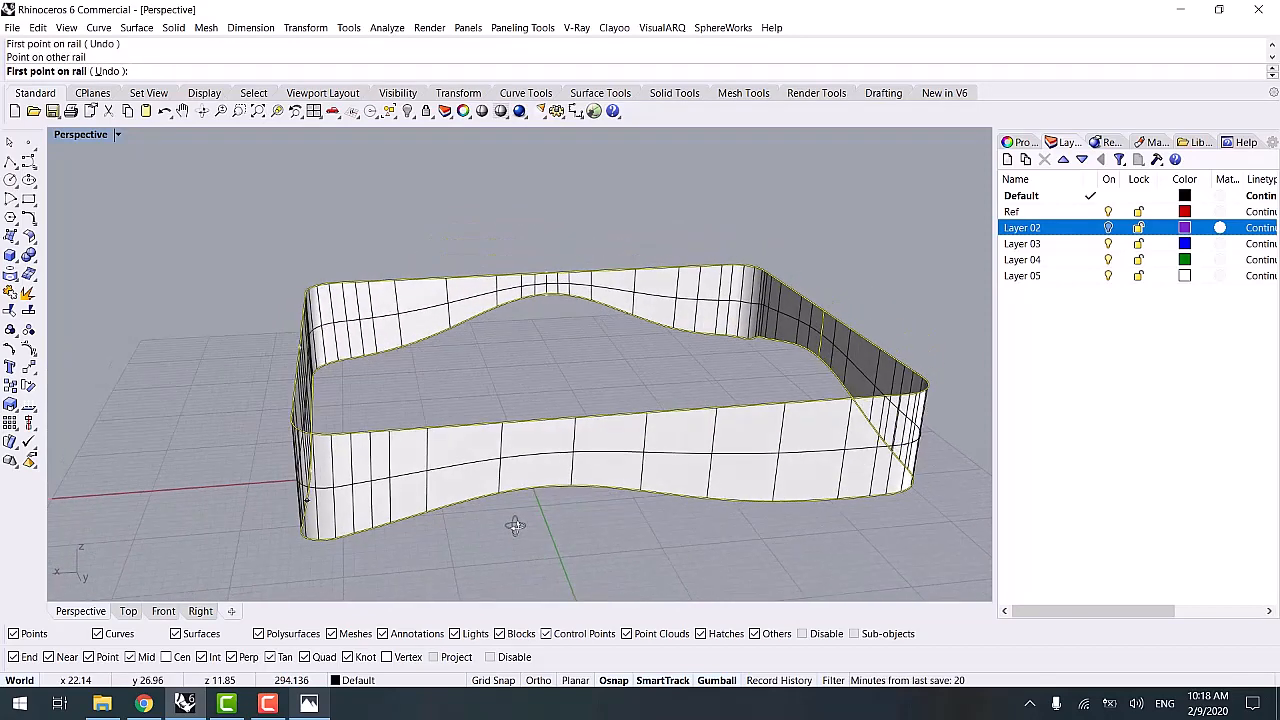
{"action": "left_click", "coordinate": [626, 426]}
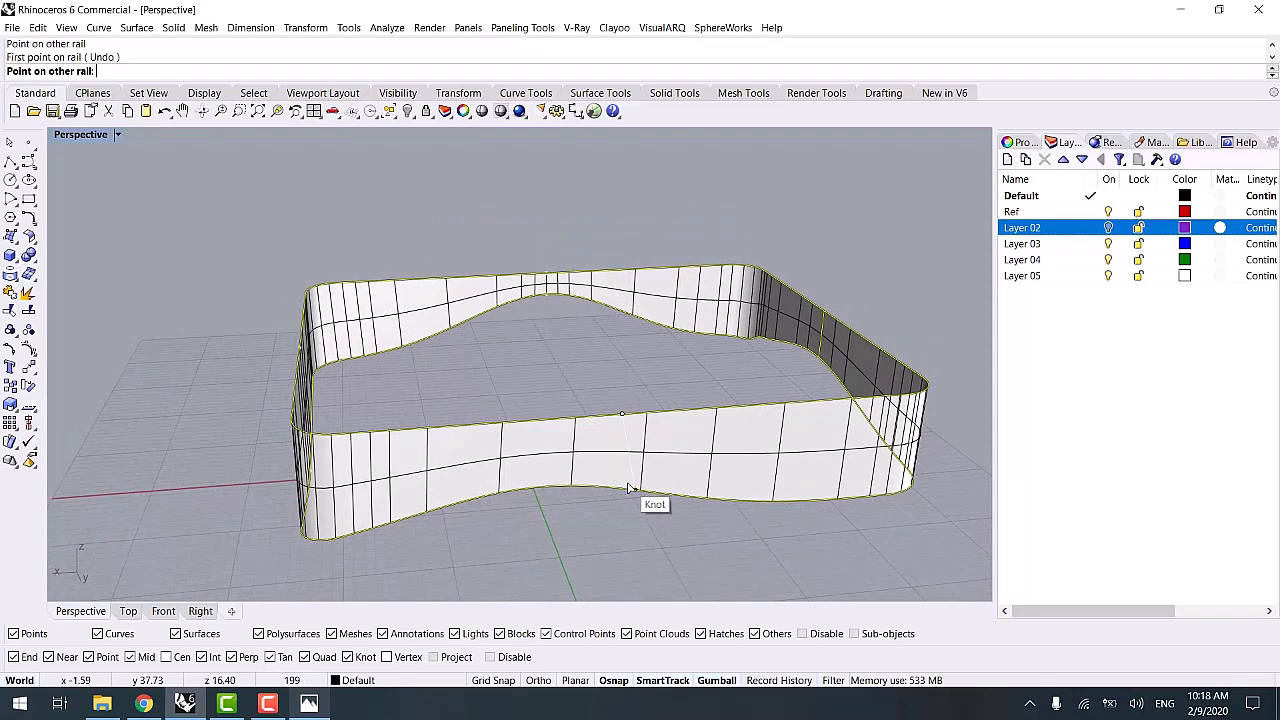
{"action": "left_click", "coordinate": [631, 489]}
{"action": "left_click", "coordinate": [940, 488]}
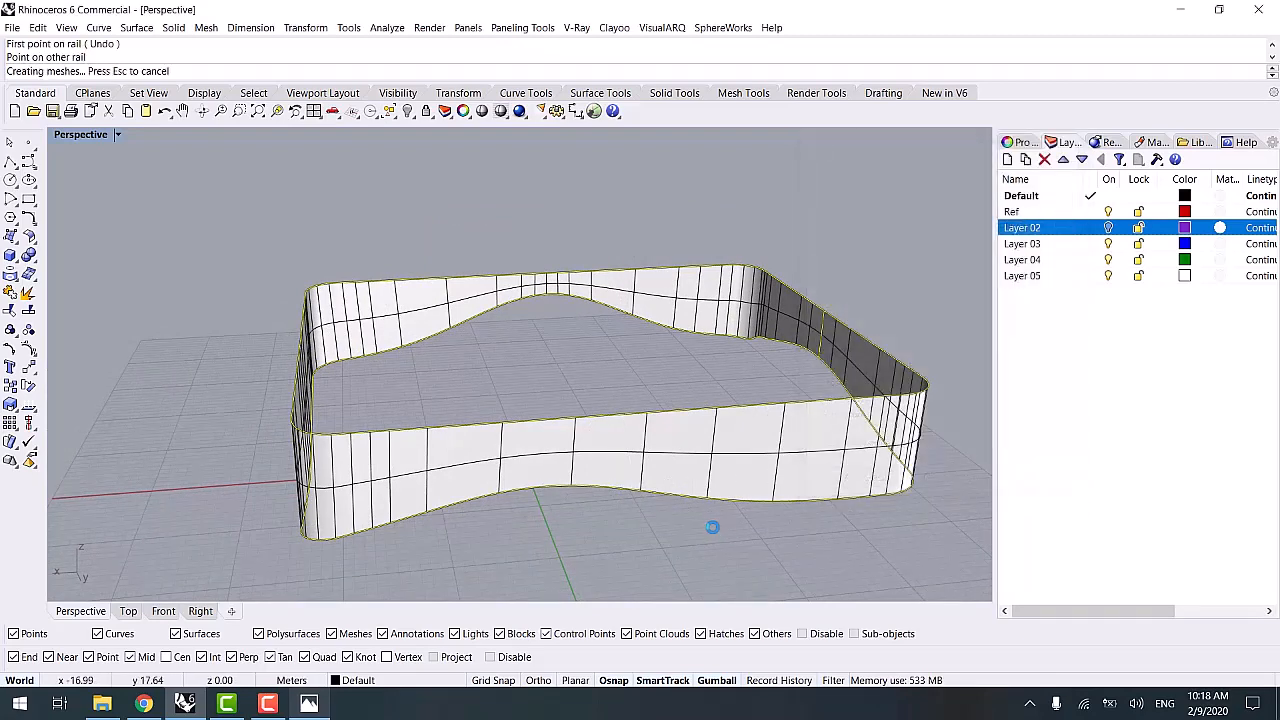
- Rebuild the swept surface with point counts U 220 and V 2 and degrees U 3 and V 1
{"action": "right_click_drag", "start_coordinate": [711, 526], "coordinate": [542, 513]}
{"action": "left_click", "coordinate": [587, 424]}
{"action": "right_click_drag", "start_coordinate": [590, 426], "coordinate": [595, 464]}
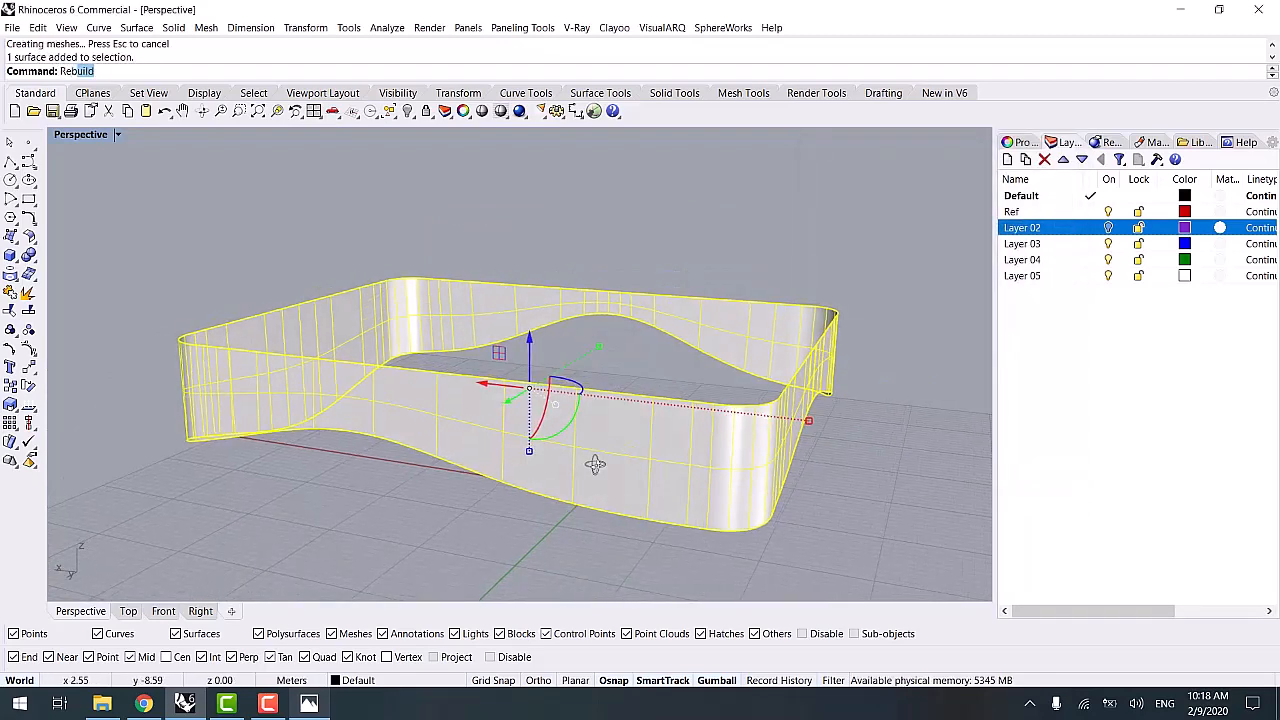
{"action": "key", "text": "Return"}
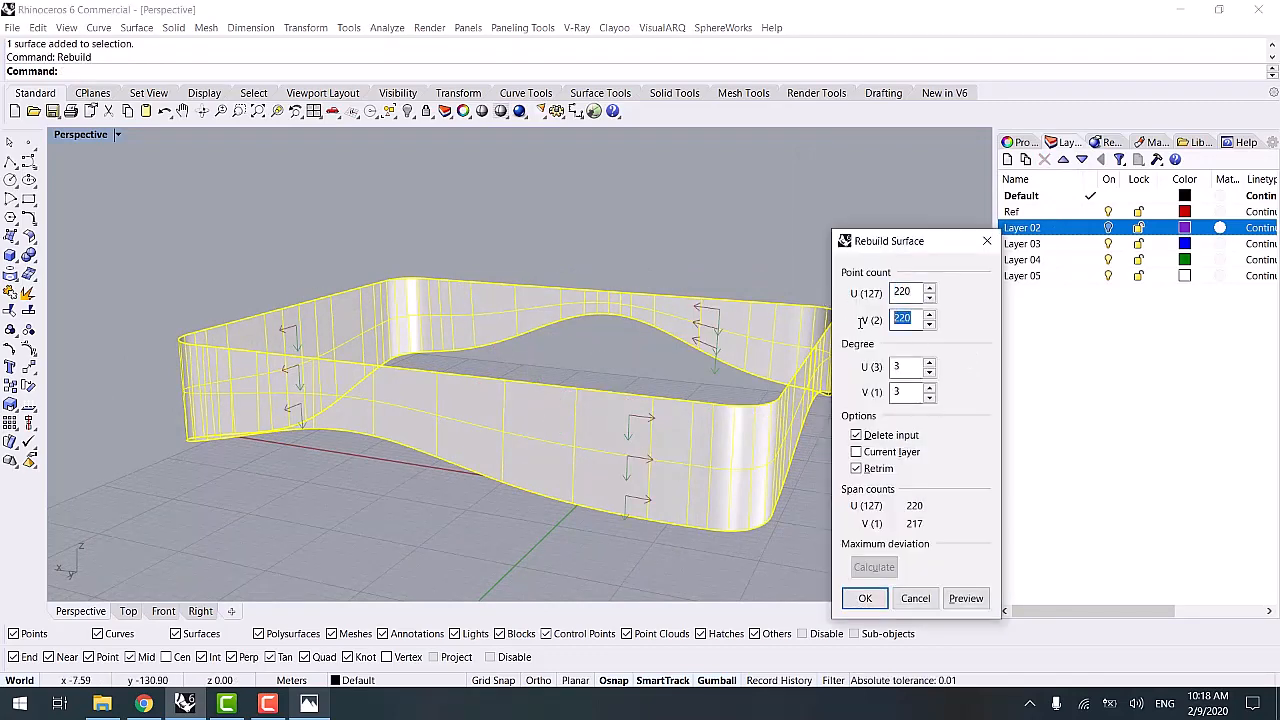
{"action": "left_click", "coordinate": [850, 596]}
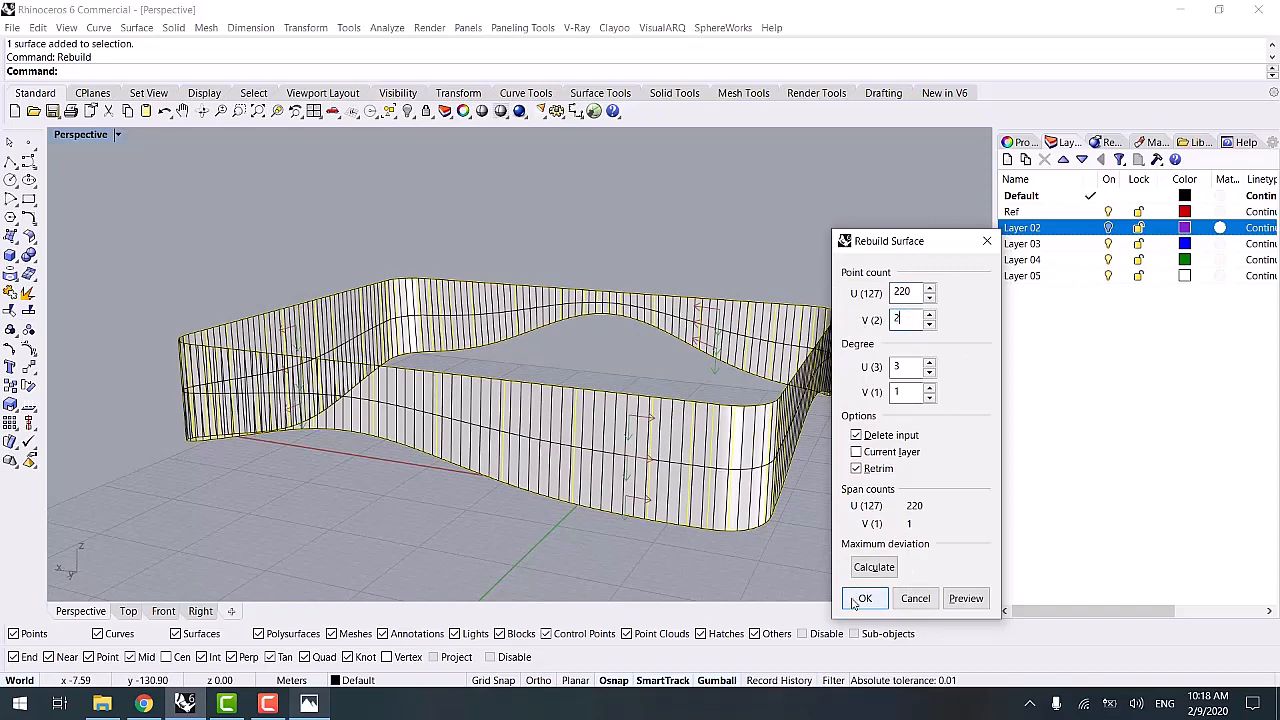
{"action": "left_click", "coordinate": [858, 599]}
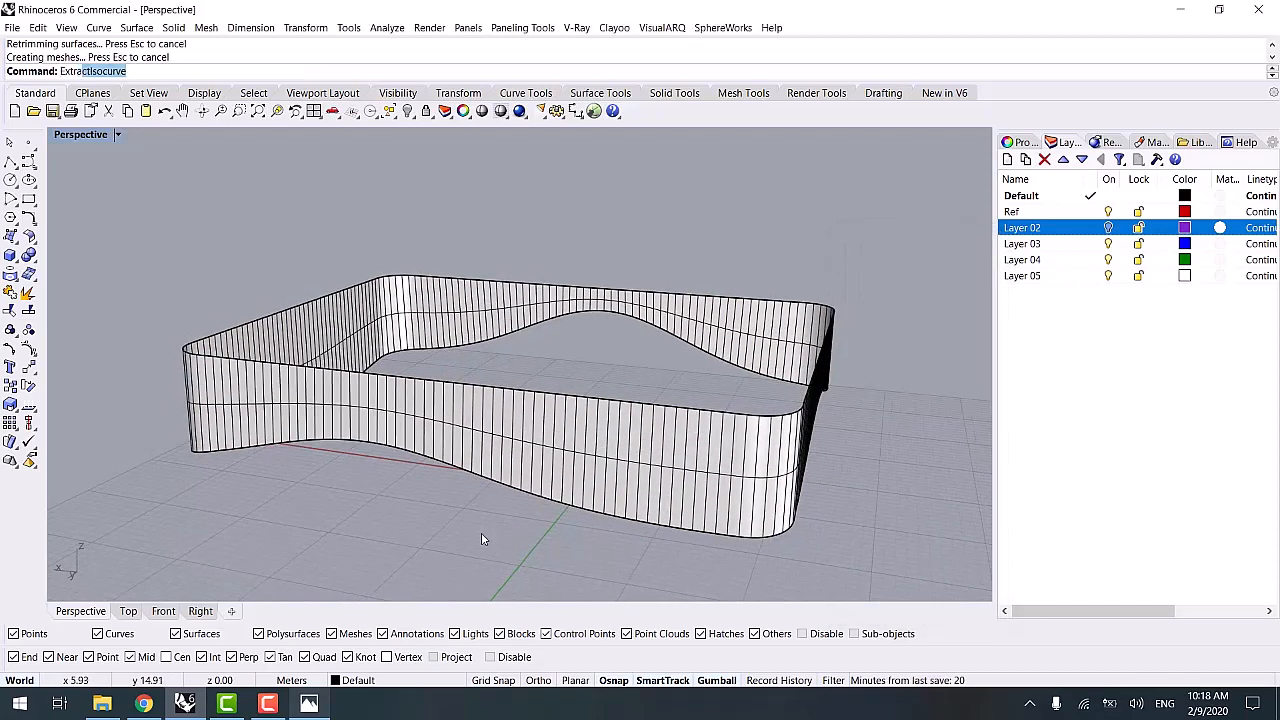
- Extract all V-direction isocurves from the rebuilt surface and group them
{"action": "type", "text": "Extra"}
{"action": "key", "text": "Return"}
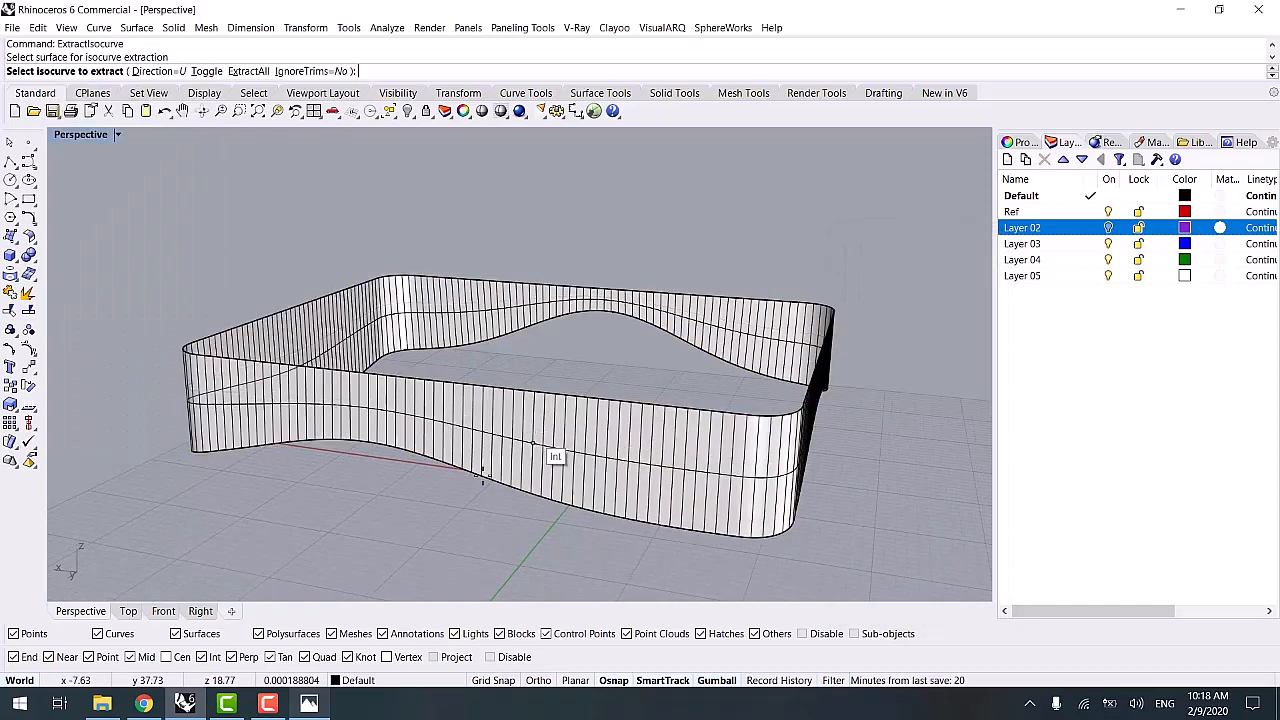
{"action": "left_click", "coordinate": [206, 71]}
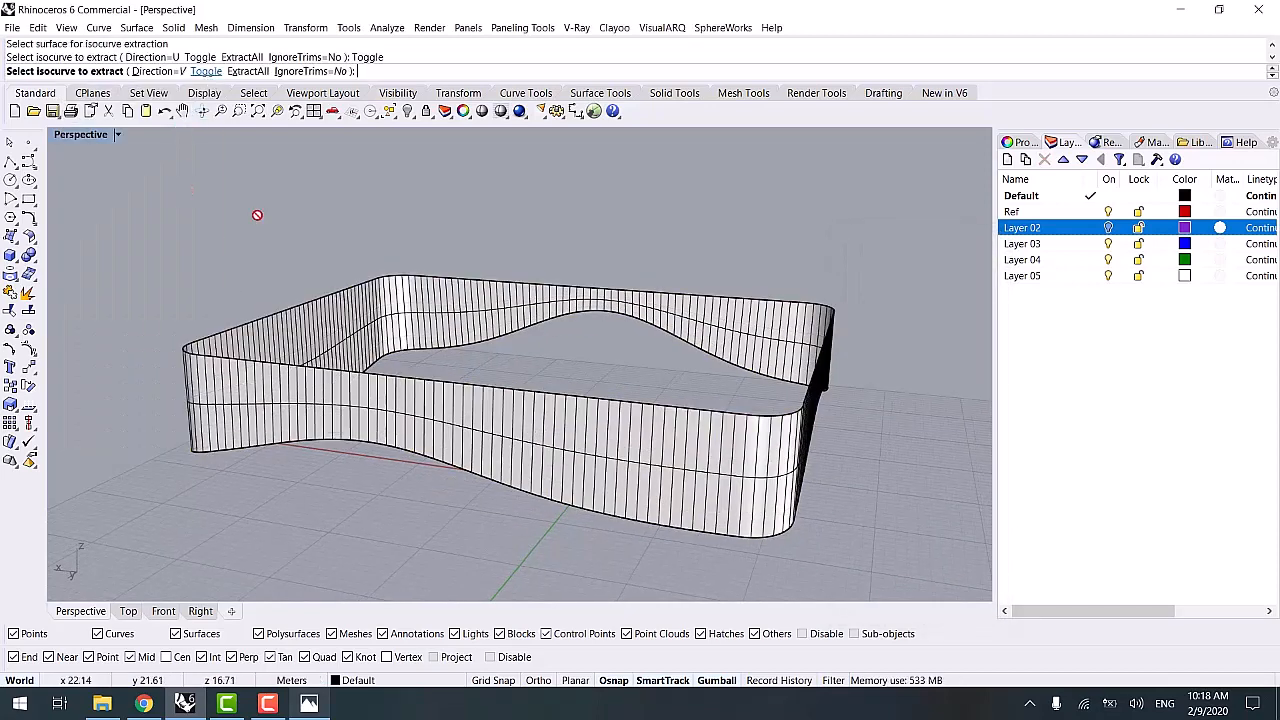
{"action": "left_click", "coordinate": [264, 72]}
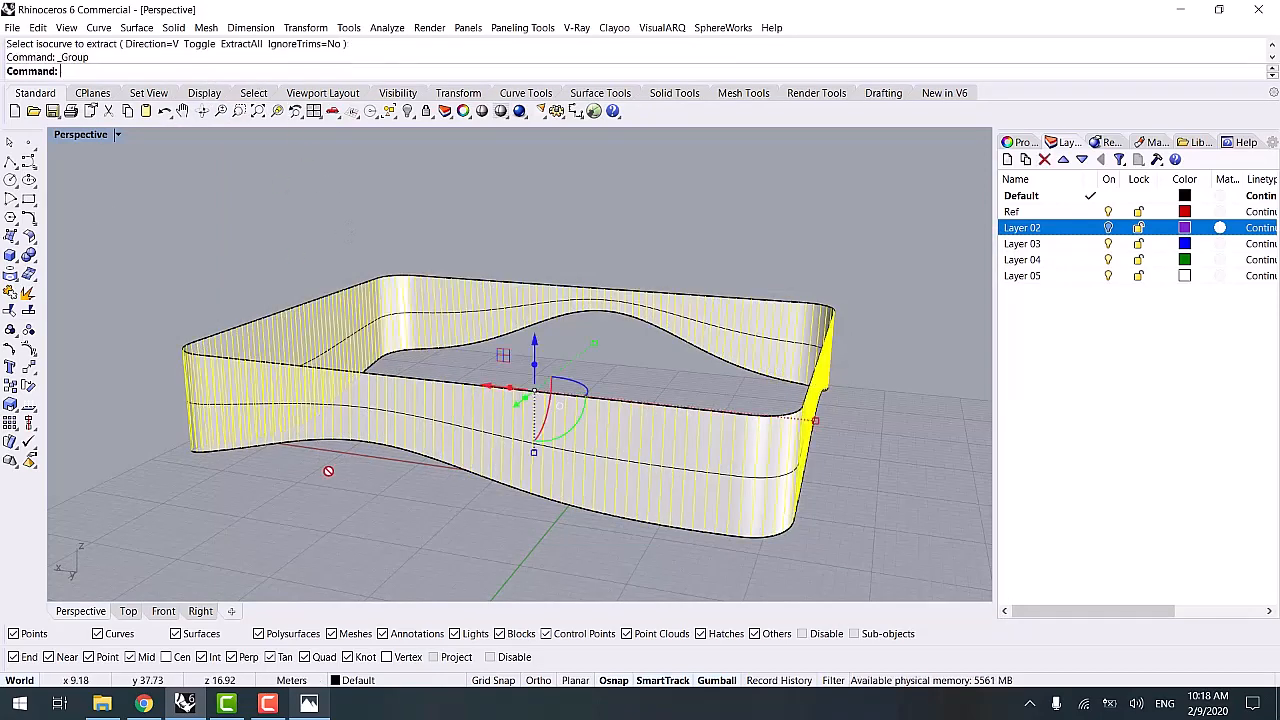
- Pipe the grouped isocurves with a 0.15 radius and flat caps, then group the resulting pipes
{"action": "key", "text": "Return"}
{"action": "key", "text": "Return"}
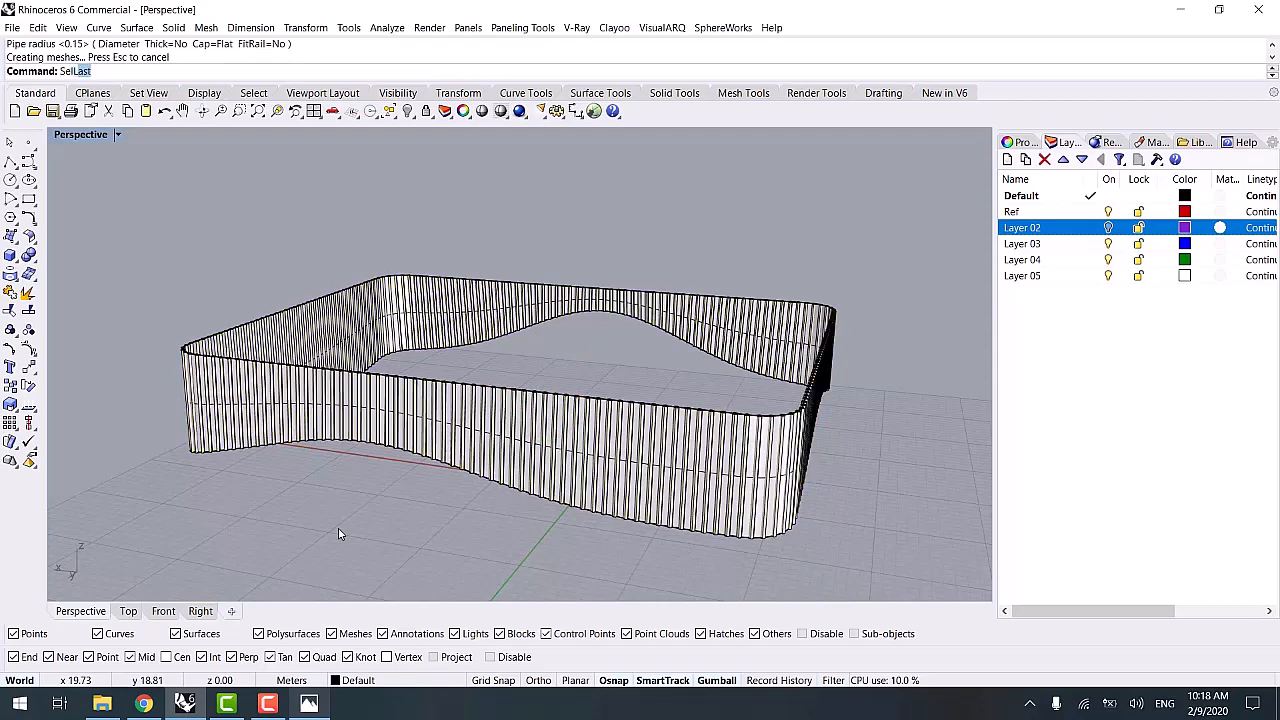
{"action": "type", "text": "Sel"}
{"action": "key", "text": "Return"}
{"action": "key", "text": "ctrl+g"}
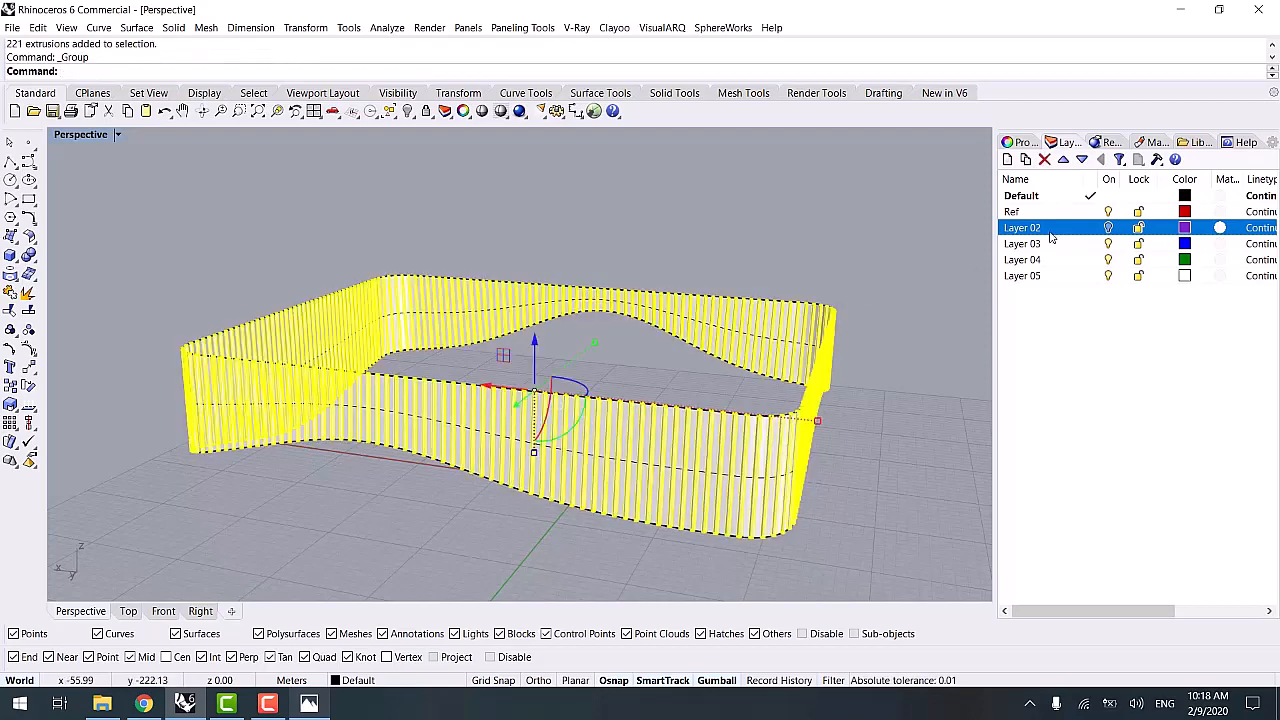
- Assign the pipe group to Layer 02, then show that layer and the hidden building objects
{"action": "right_click", "coordinate": [1063, 229]}
{"action": "left_click", "coordinate": [1135, 481]}
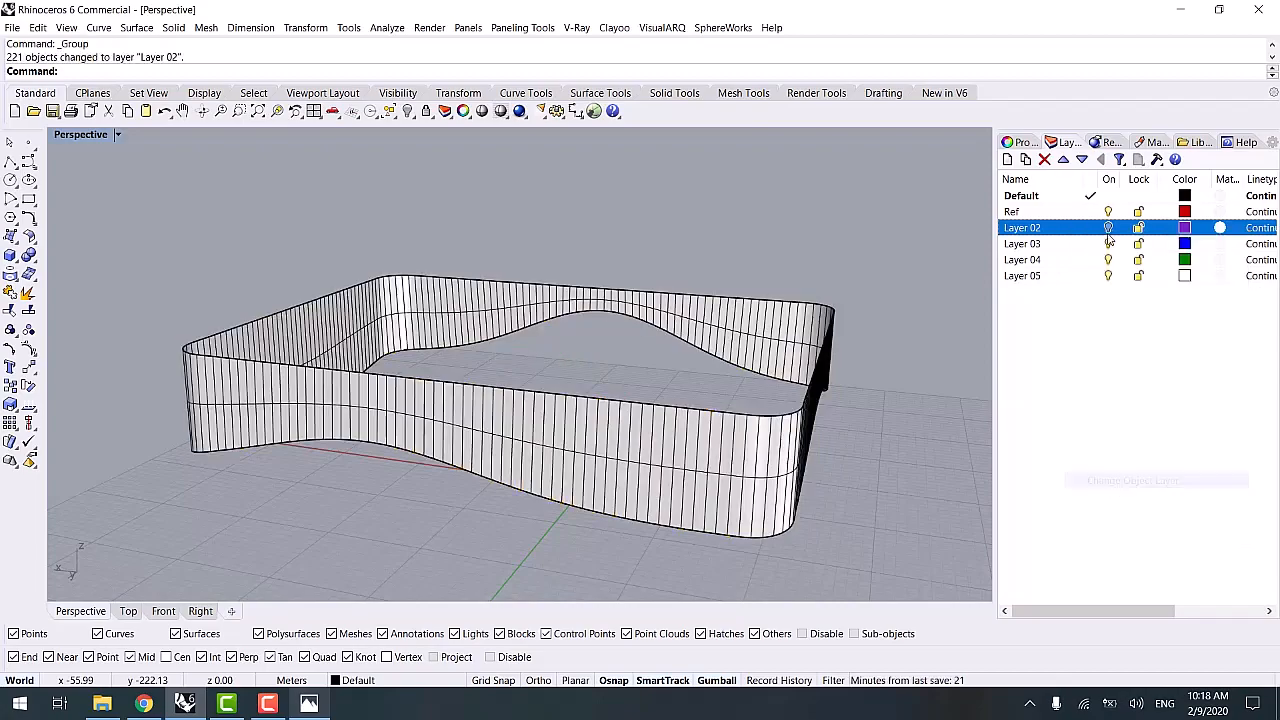
{"action": "key", "text": "ctrl+alt+h"}
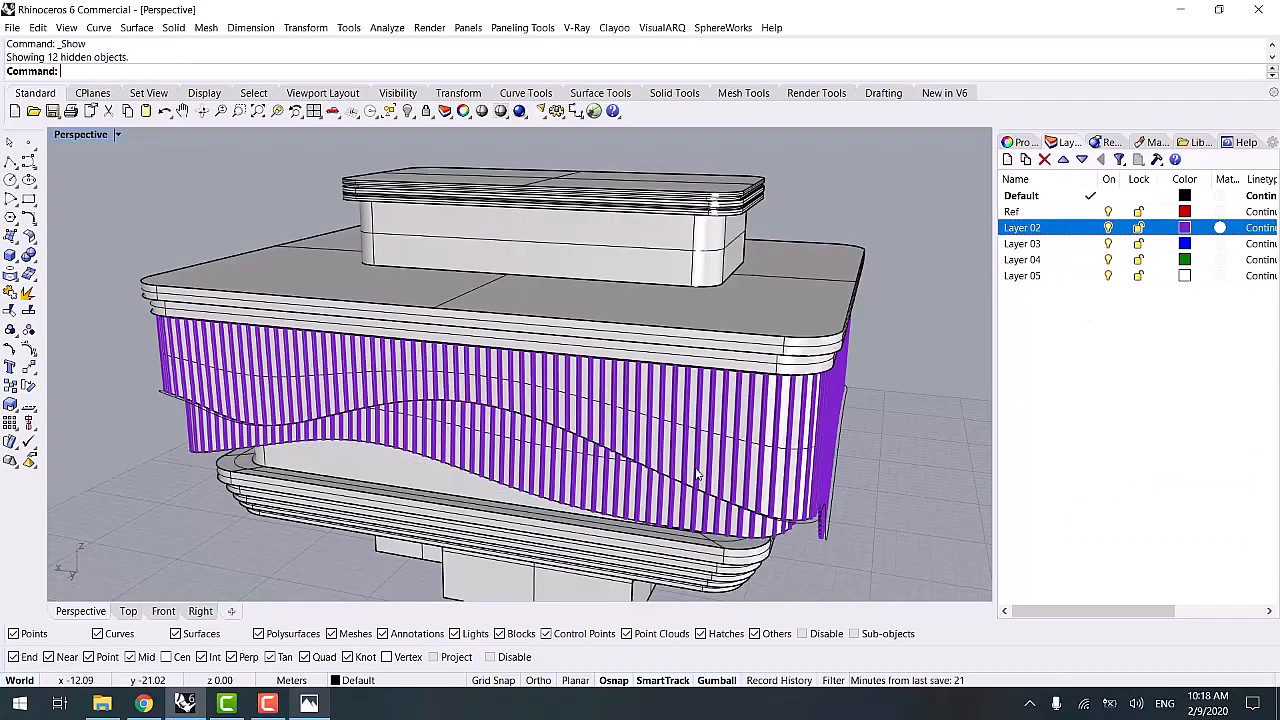
- Switch the perspective view to Rendered display and hide the two base surfaces behind the outer and inner pipe veils
{"action": "right_click_drag", "start_coordinate": [584, 487], "coordinate": [417, 447]}
{"action": "scroll", "coordinate": [540, 458], "scroll_direction": "down", "scroll_amount": 3}
{"action": "key", "text": "ctrl+alt+r"}
{"action": "scroll", "coordinate": [417, 447], "scroll_direction": "up", "scroll_amount": 10}
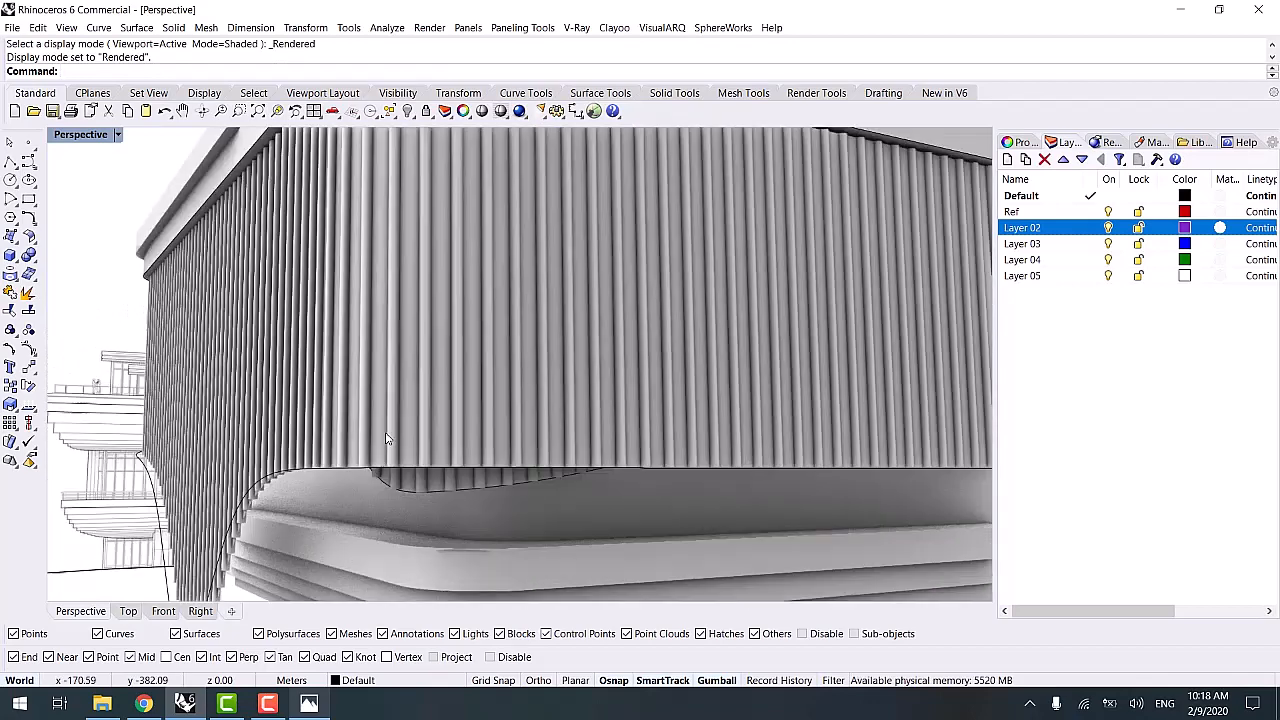
{"action": "scroll", "coordinate": [380, 455], "scroll_direction": "up", "scroll_amount": 2}
{"action": "left_click", "coordinate": [375, 478]}
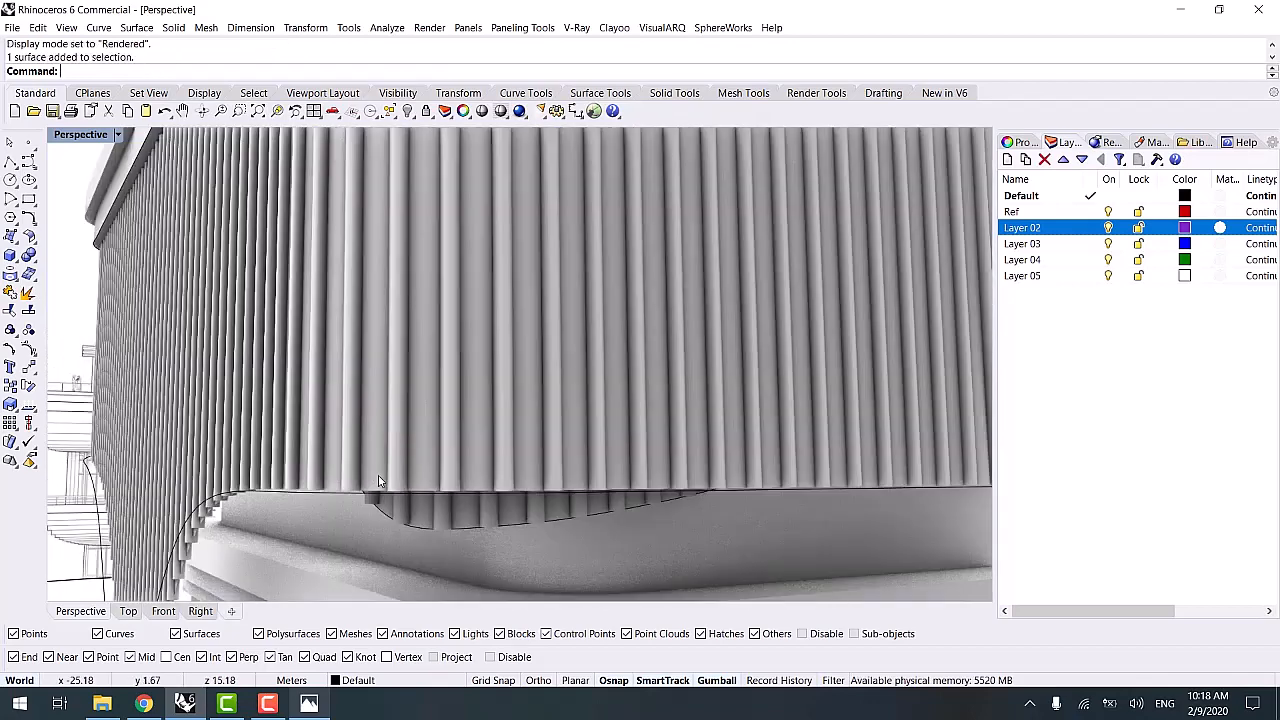
{"action": "key", "text": "ctrl+h"}
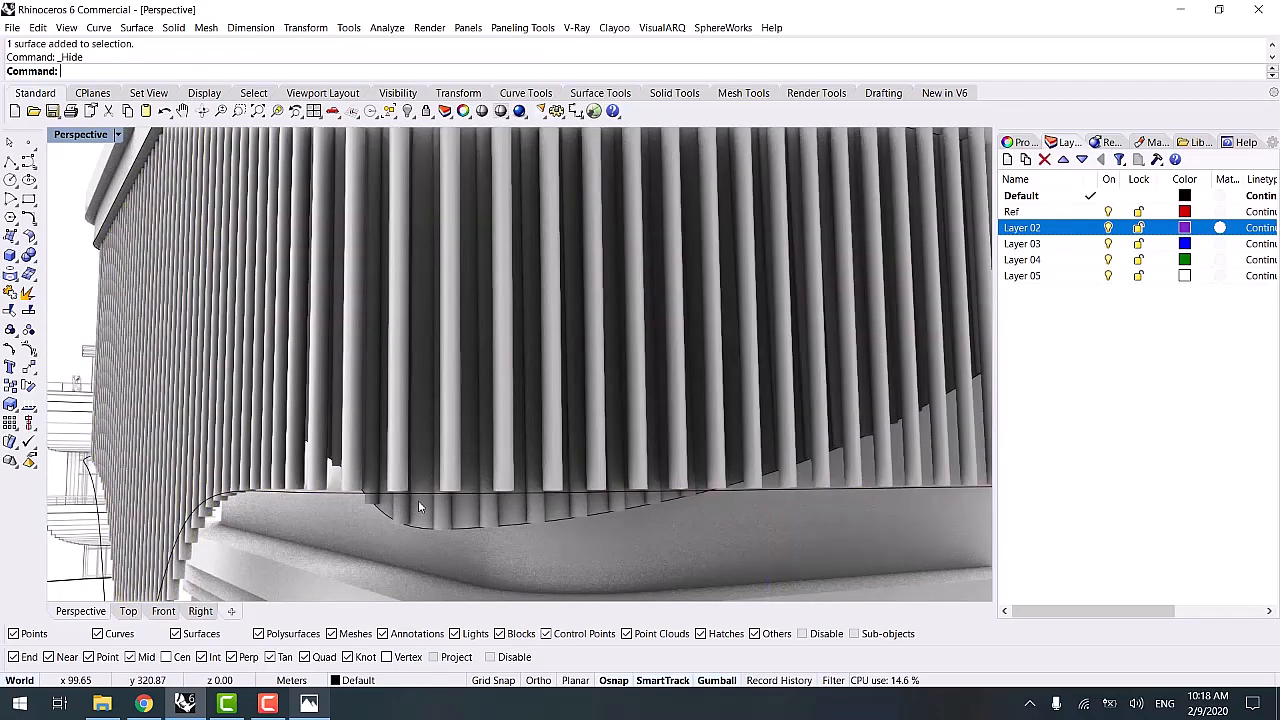
{"action": "left_click", "coordinate": [424, 505]}
{"action": "key", "text": "ctrl+h"}
{"action": "scroll", "coordinate": [424, 507], "scroll_direction": "down", "scroll_amount": 8}
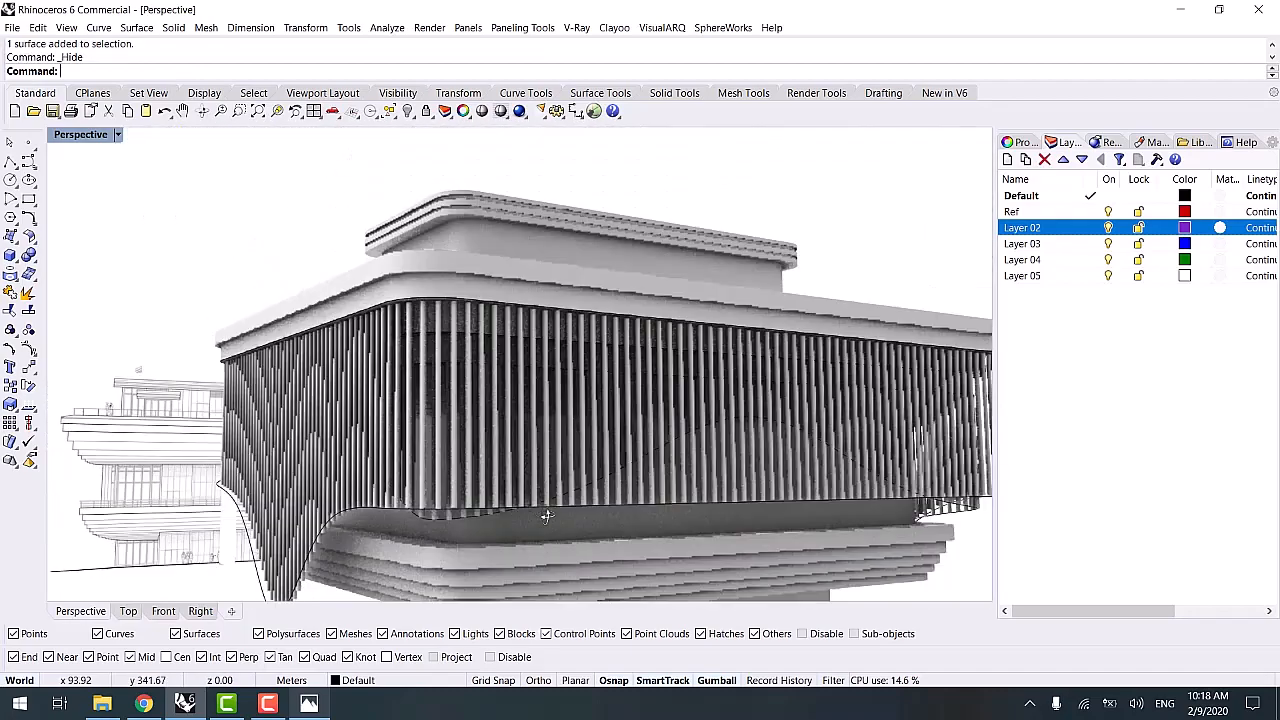
- Compare the rendered building with the Bund Finance Centre reference photo, examining the pipe veils, stepped lower slabs and terrace railing
{"action": "mouse_move", "coordinate": [424, 507]}
{"action": "right_mouse_down"}
{"action": "mouse_move", "coordinate": [552, 530]}
{"action": "mouse_move", "coordinate": [765, 535]}
{"action": "right_mouse_up"}
{"action": "scroll", "coordinate": [555, 537], "scroll_direction": "down", "scroll_amount": 4}
{"action": "right_click_drag", "start_coordinate": [640, 538], "coordinate": [510, 360], "text": "shift"}
{"action": "left_click", "coordinate": [326, 703]}
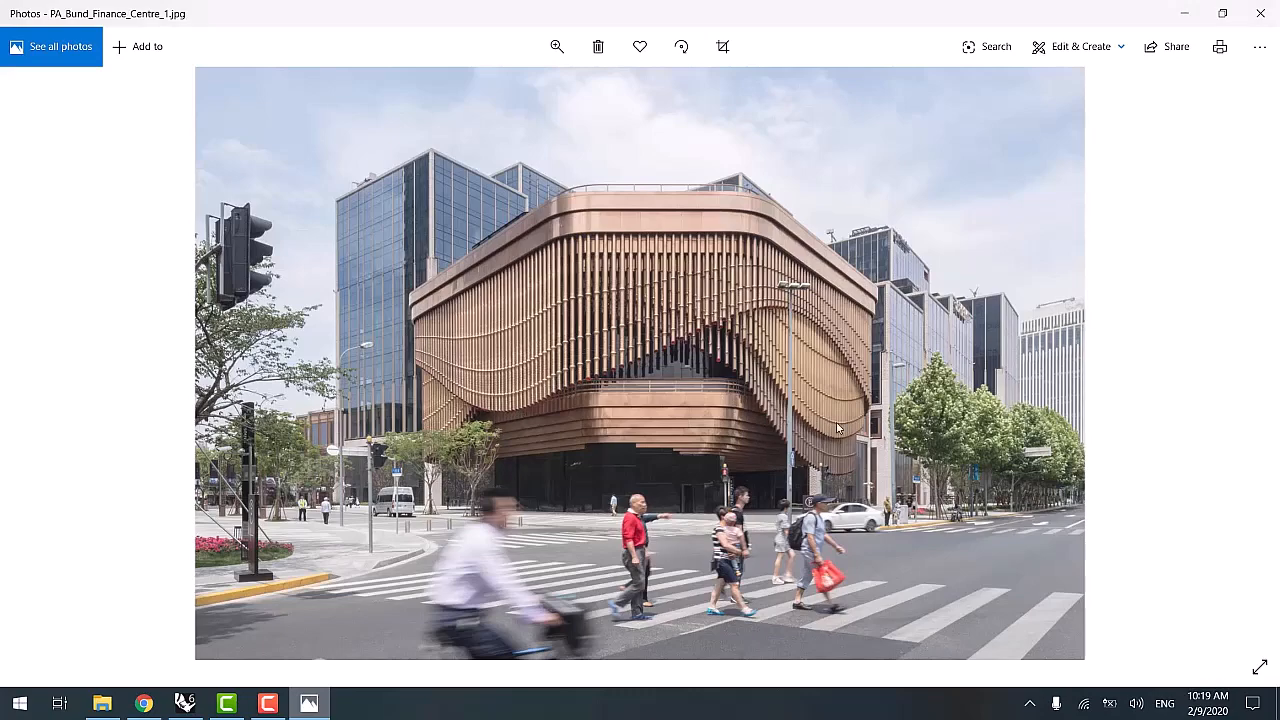
{"action": "left_click", "coordinate": [1184, 13]}
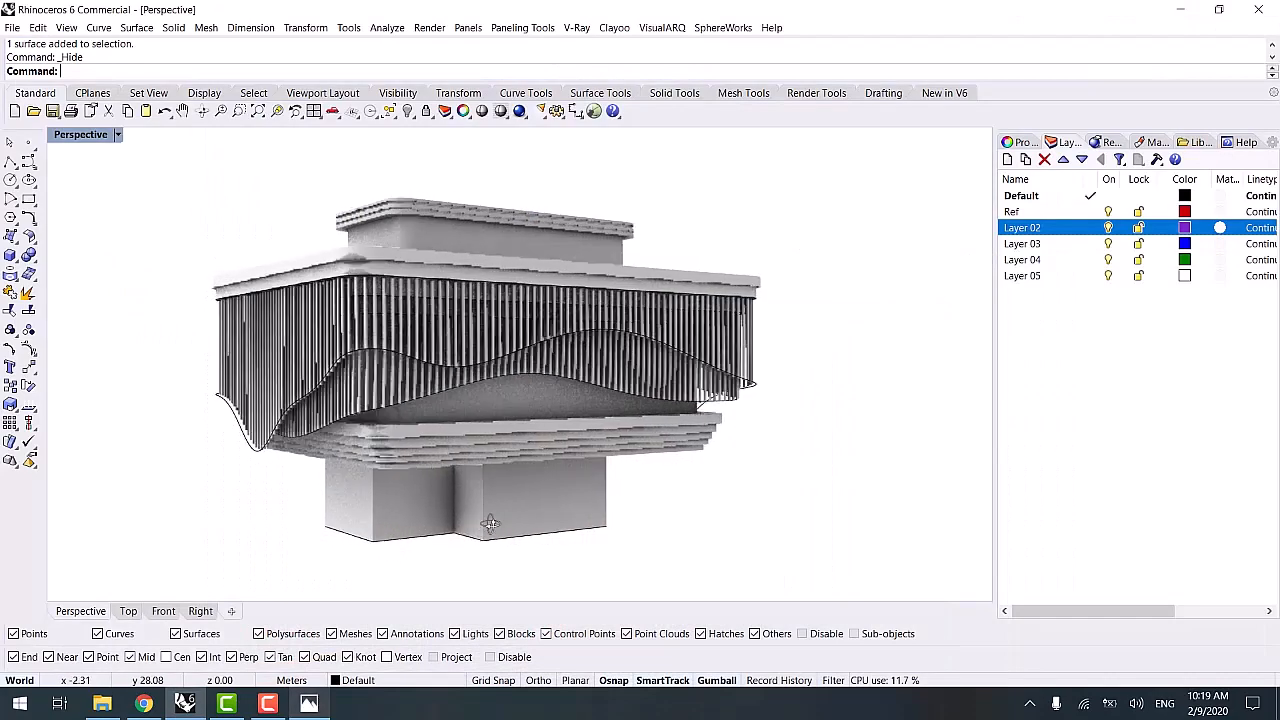
{"action": "scroll", "coordinate": [490, 523], "scroll_direction": "up", "scroll_amount": 8}
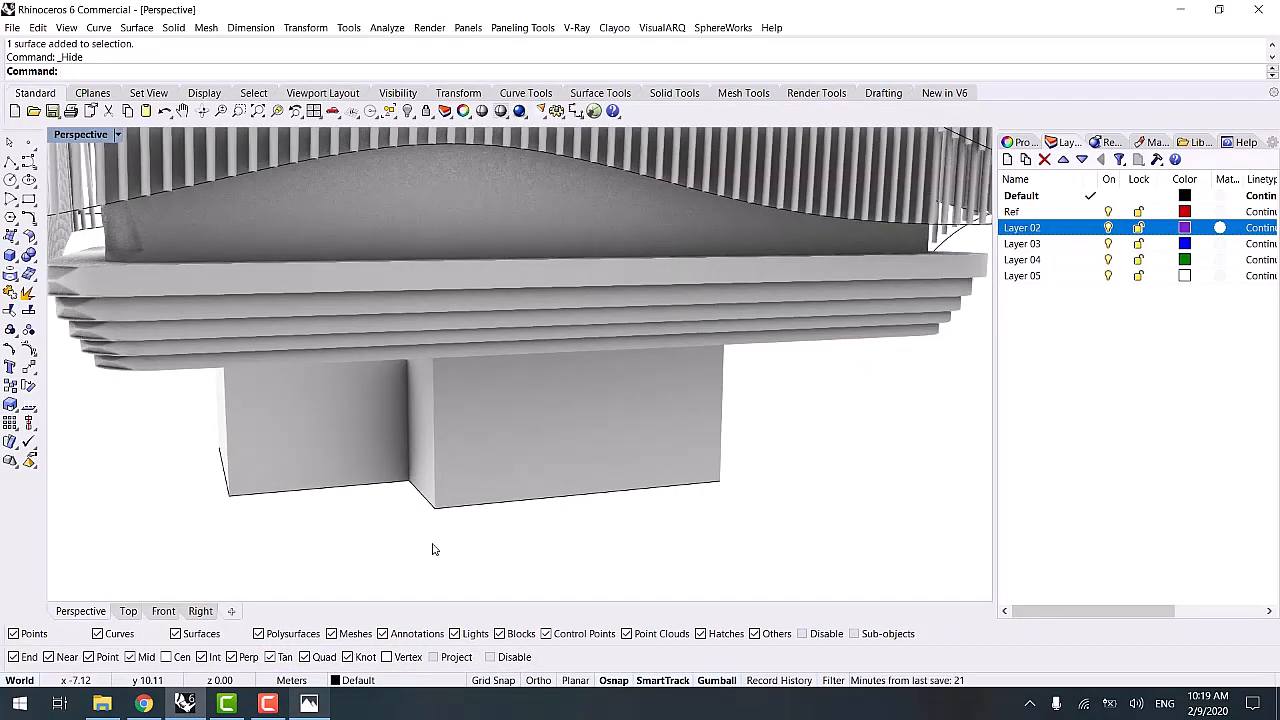
{"action": "left_click", "coordinate": [310, 704]}
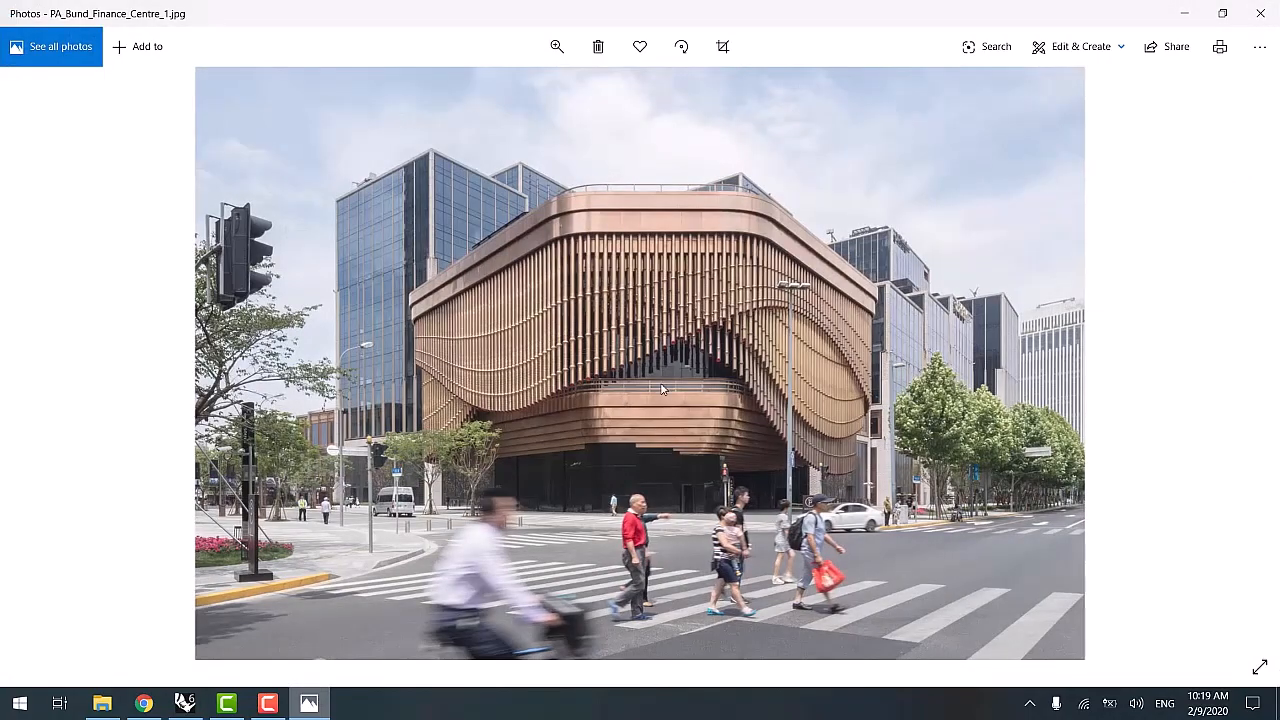
{"action": "scroll", "coordinate": [662, 416], "scroll_direction": "up", "scroll_amount": 4}
{"action": "scroll", "coordinate": [659, 311], "scroll_direction": "down", "scroll_amount": 5}
{"action": "left_click", "coordinate": [1188, 19]}
{"action": "right_click_drag", "start_coordinate": [749, 274], "coordinate": [752, 298]}
{"action": "scroll", "coordinate": [740, 298], "scroll_direction": "down", "scroll_amount": 6}
{"action": "mouse_move", "coordinate": [592, 272]}
{"action": "right_mouse_down"}
{"action": "mouse_move", "coordinate": [563, 314]}
{"action": "mouse_move", "coordinate": [405, 312]}
{"action": "right_mouse_up"}
- Switch the perspective view to Shaded display and duplicate the top outer edge of the main roof slab as a curve
{"action": "key", "text": "ctrl+alt+s"}
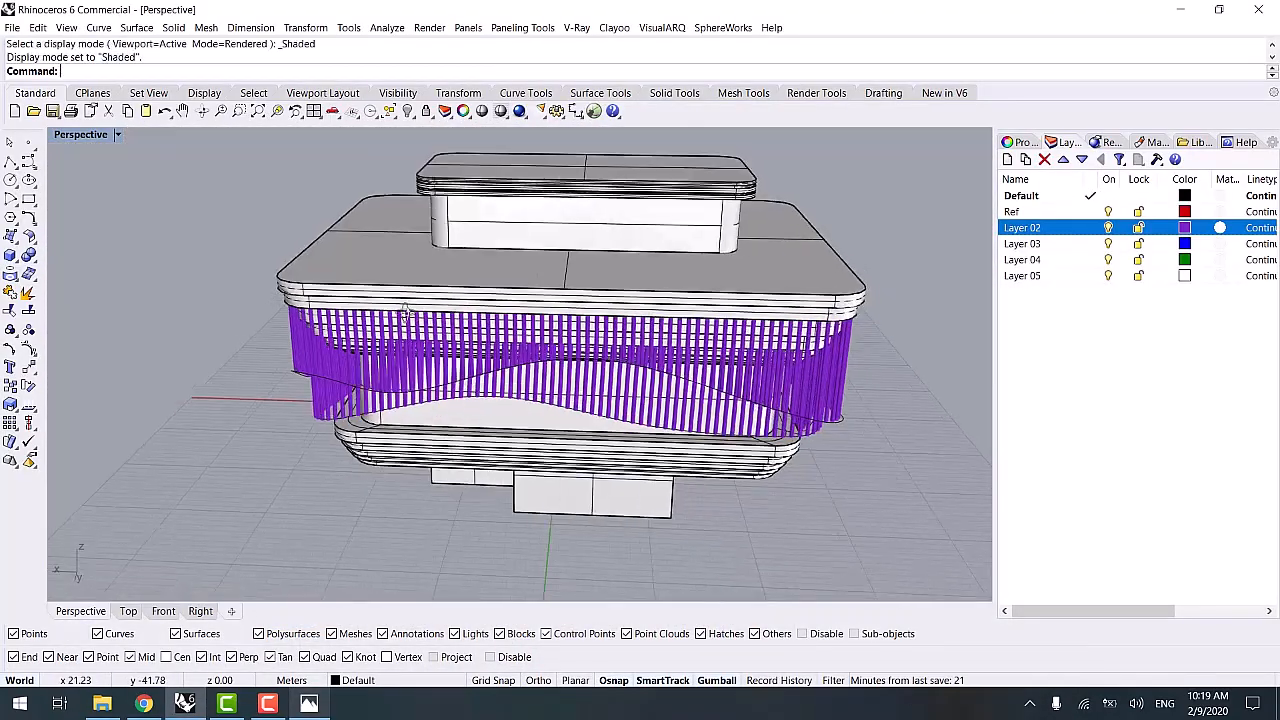
{"action": "scroll", "coordinate": [405, 312], "scroll_direction": "up", "scroll_amount": 5}
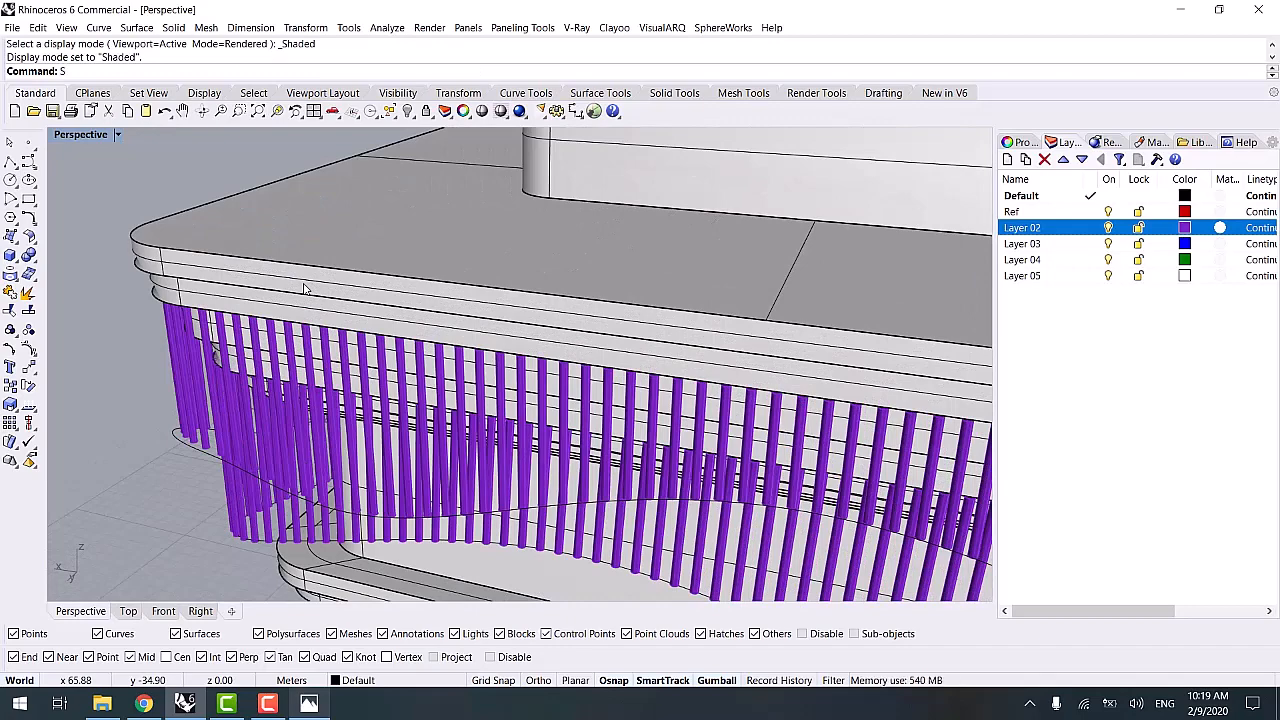
{"action": "key", "text": "Return"}
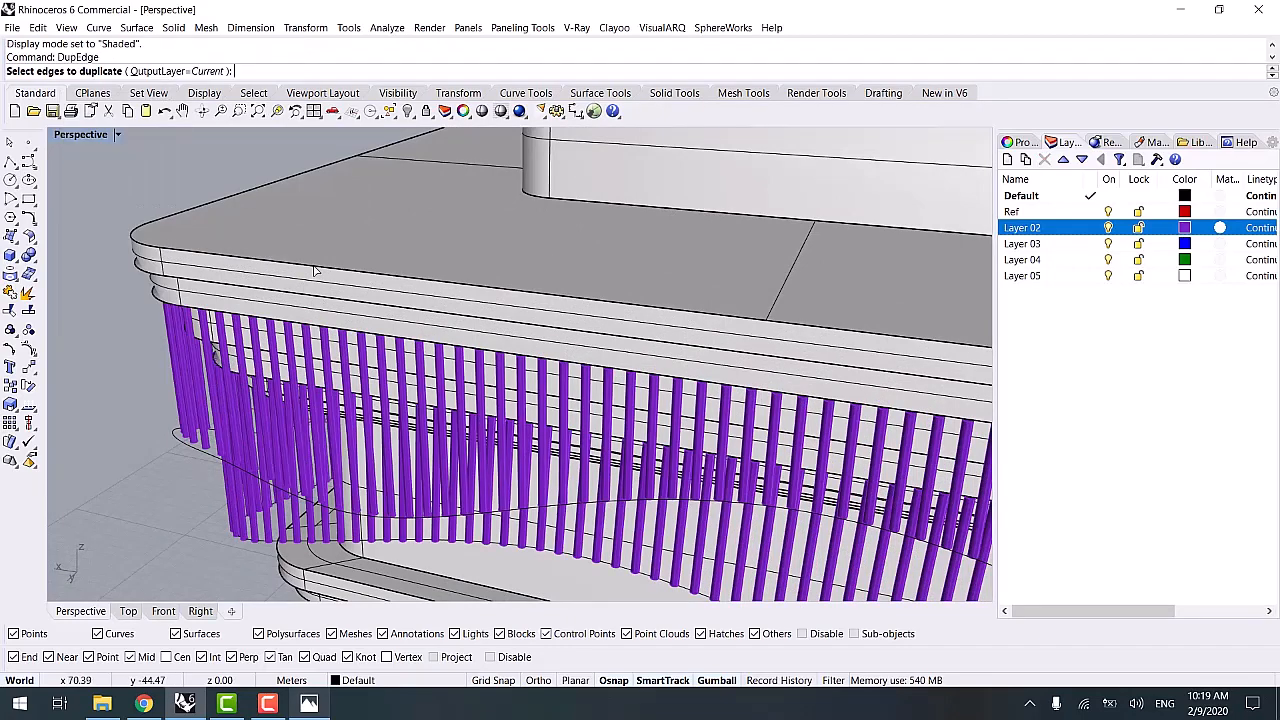
{"action": "left_click", "coordinate": [314, 266]}
{"action": "key", "text": "Return"}
- Scale the duplicated roof edge curve slightly inward, uniformly and along the green axis, to inset it from the slab edge
{"action": "right_click_drag", "start_coordinate": [400, 212], "coordinate": [371, 331], "text": "shift"}
{"action": "scroll", "coordinate": [371, 336], "scroll_direction": "down", "scroll_amount": 5}
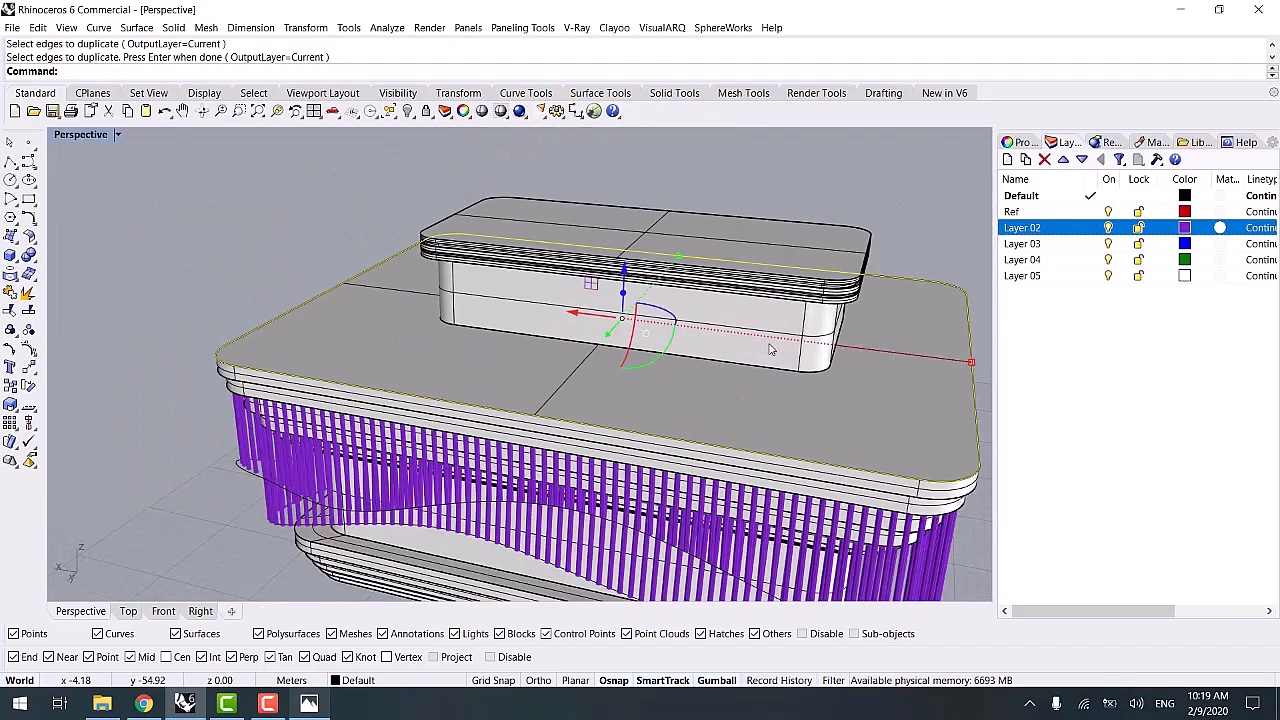
{"action": "right_click_drag", "start_coordinate": [750, 345], "coordinate": [657, 333], "text": "shift"}
{"action": "left_click_drag", "start_coordinate": [756, 344], "coordinate": [747, 342], "text": "shift"}
{"action": "right_click_drag", "start_coordinate": [443, 377], "coordinate": [318, 455]}
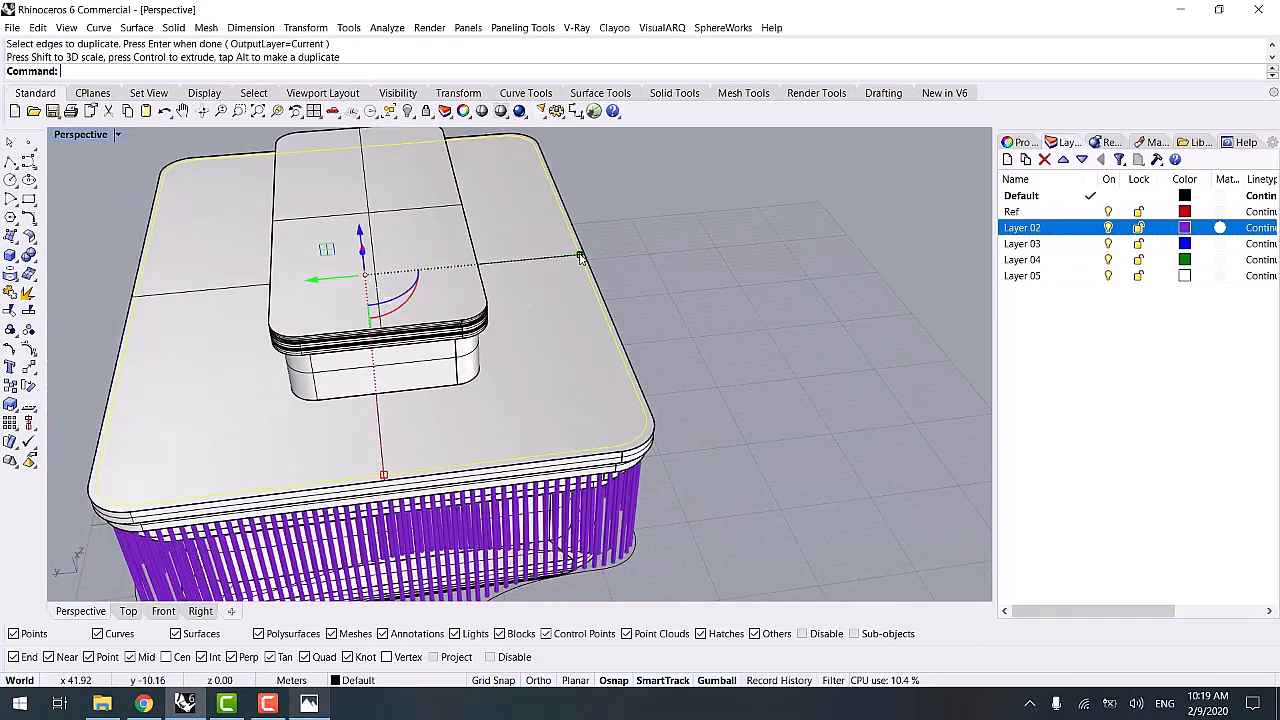
{"action": "left_click_drag", "start_coordinate": [581, 254], "coordinate": [578, 254]}
{"action": "right_click_drag", "start_coordinate": [640, 300], "coordinate": [651, 290]}
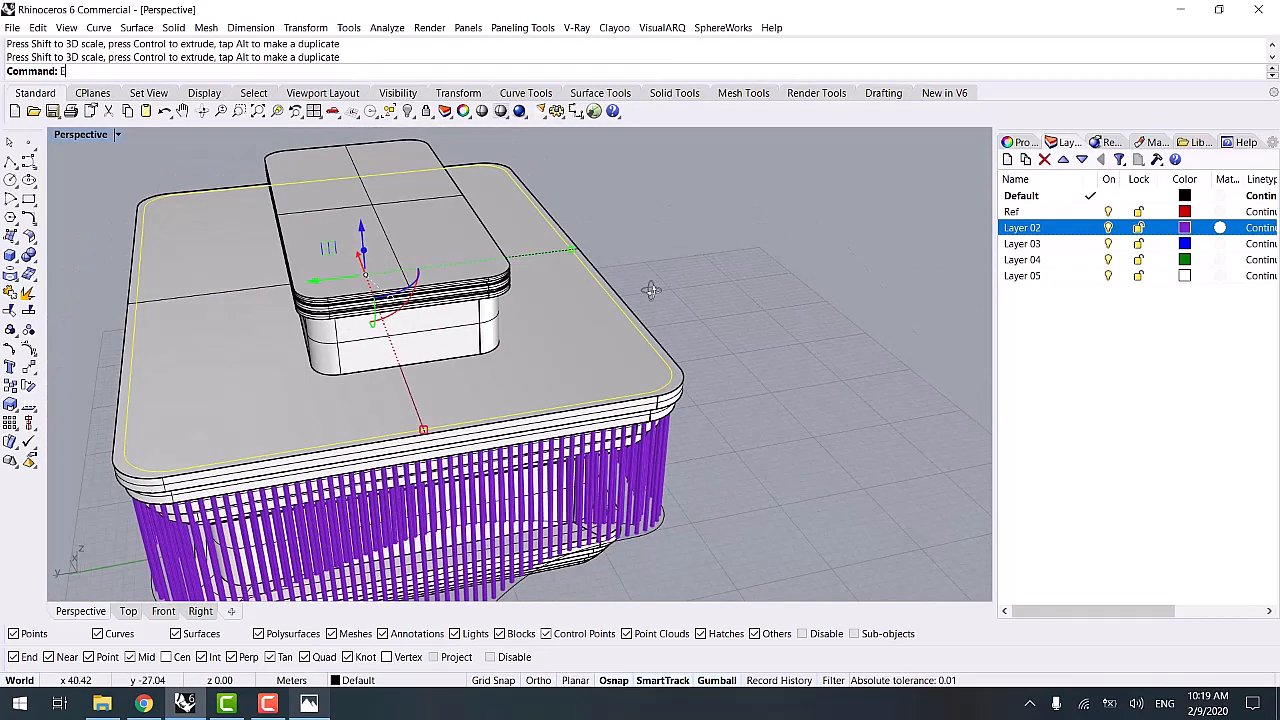
- Try to extrude the inset roof curve upward as a solid about 1.76 m high, and undo the extrusion
{"action": "key", "text": "Return"}
{"action": "scroll", "coordinate": [725, 305], "scroll_direction": "up", "scroll_amount": 4}
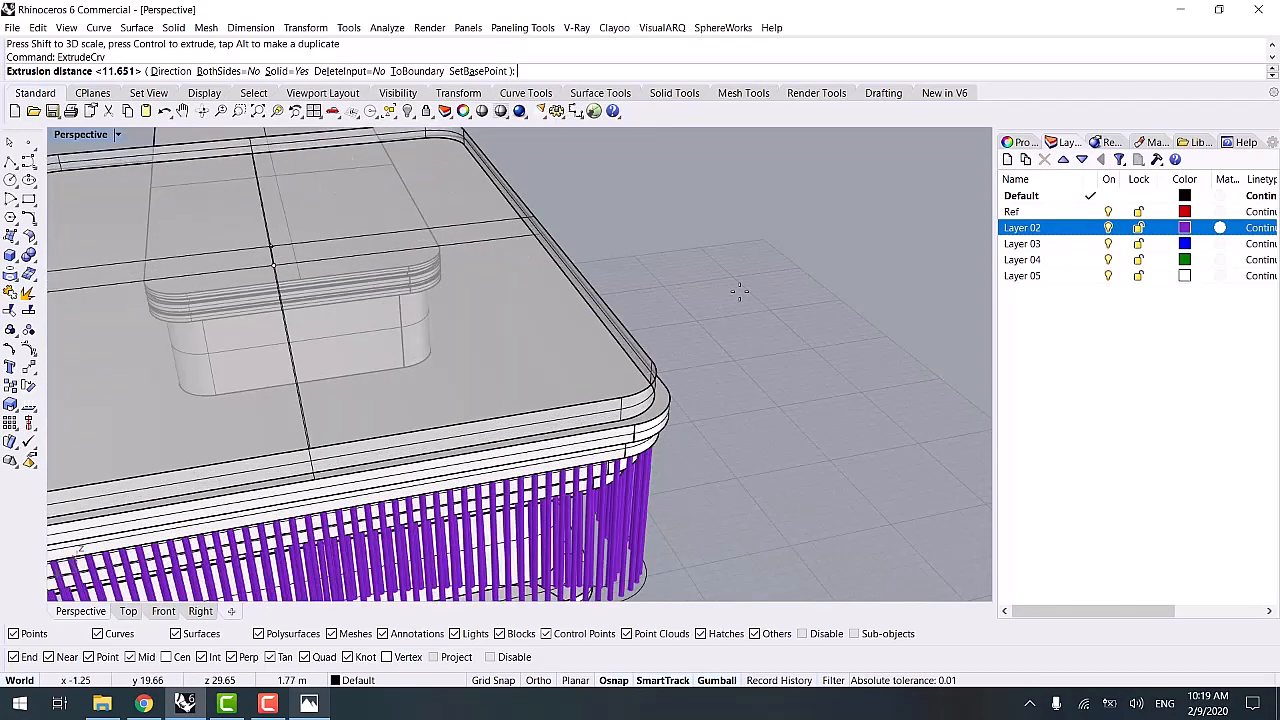
{"action": "left_click", "coordinate": [714, 332]}
{"action": "right_click_drag", "start_coordinate": [714, 332], "coordinate": [742, 247]}
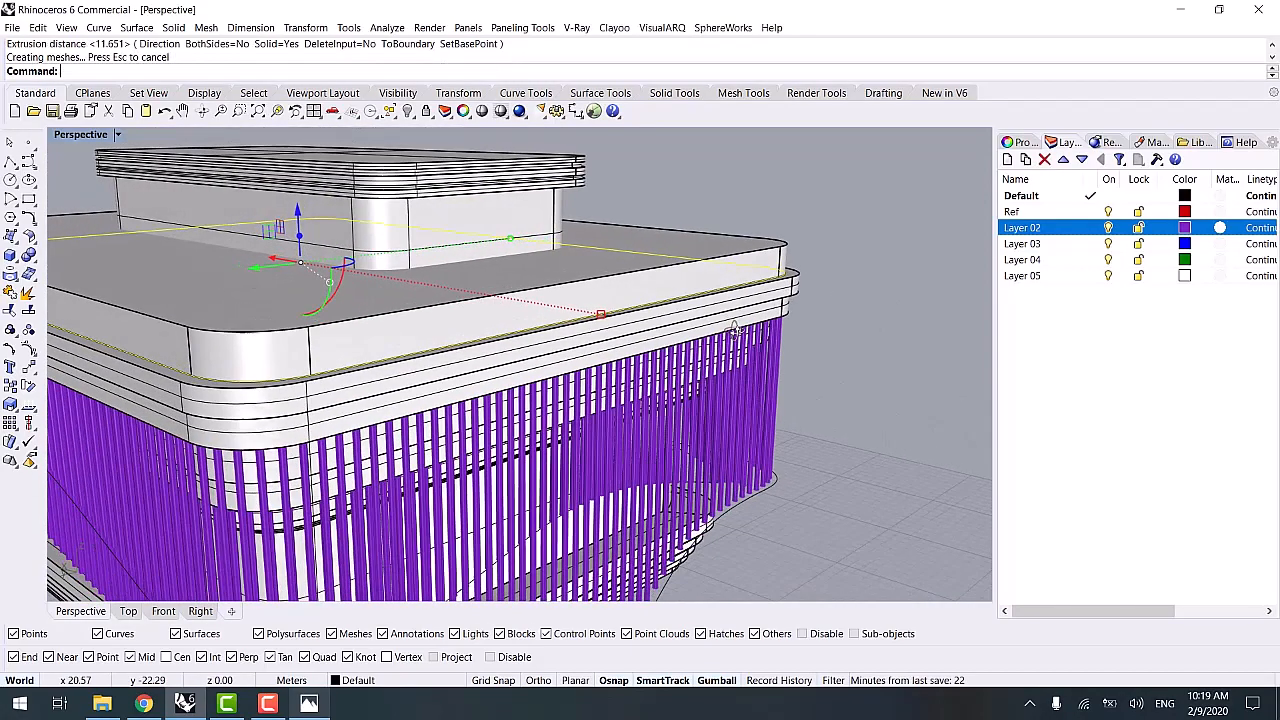
{"action": "key", "text": "ctrl+z"}
- Try to extrude the inset roof curve upward with Solid set to No, check the result's object properties, and undo the extrusion
{"action": "key", "text": "Return"}
{"action": "left_click", "coordinate": [288, 72]}
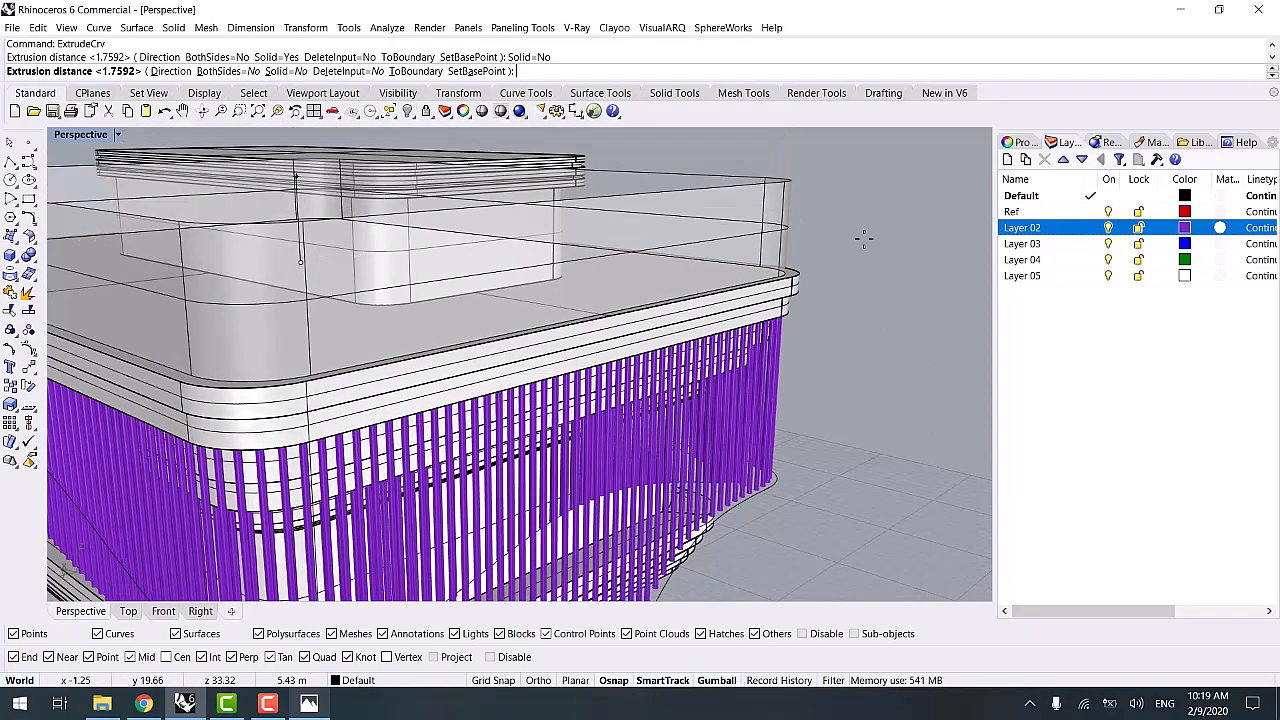
{"action": "left_click", "coordinate": [829, 266]}
{"action": "right_click_drag", "start_coordinate": [802, 290], "coordinate": [688, 353]}
{"action": "left_click", "coordinate": [672, 393]}
{"action": "left_click", "coordinate": [713, 443]}
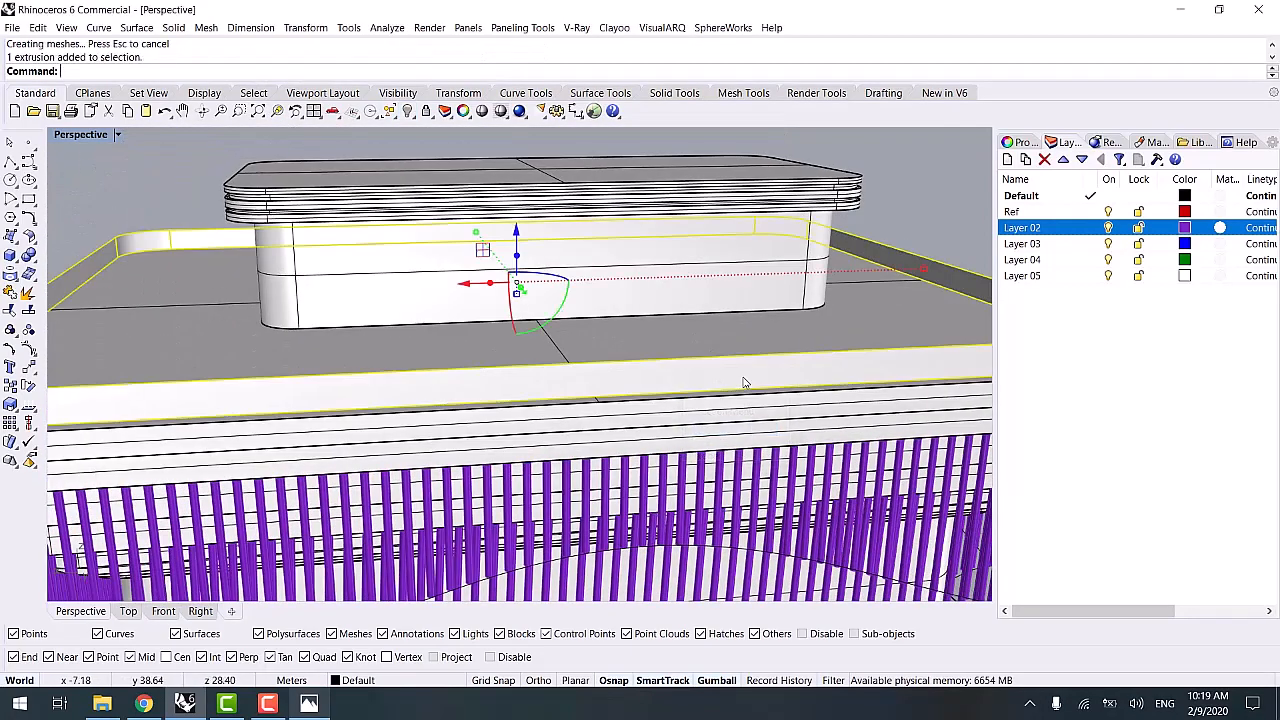
{"action": "right_click_drag", "start_coordinate": [713, 443], "coordinate": [663, 404]}
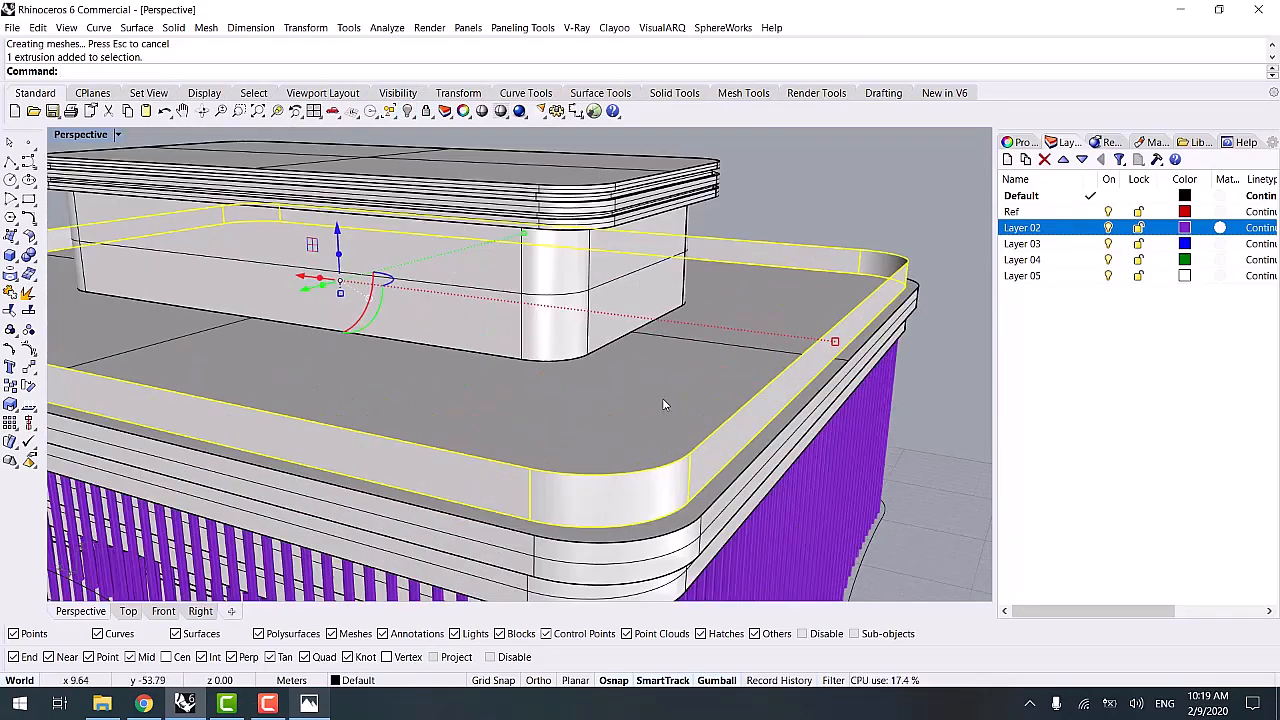
{"action": "left_click", "coordinate": [1020, 142]}
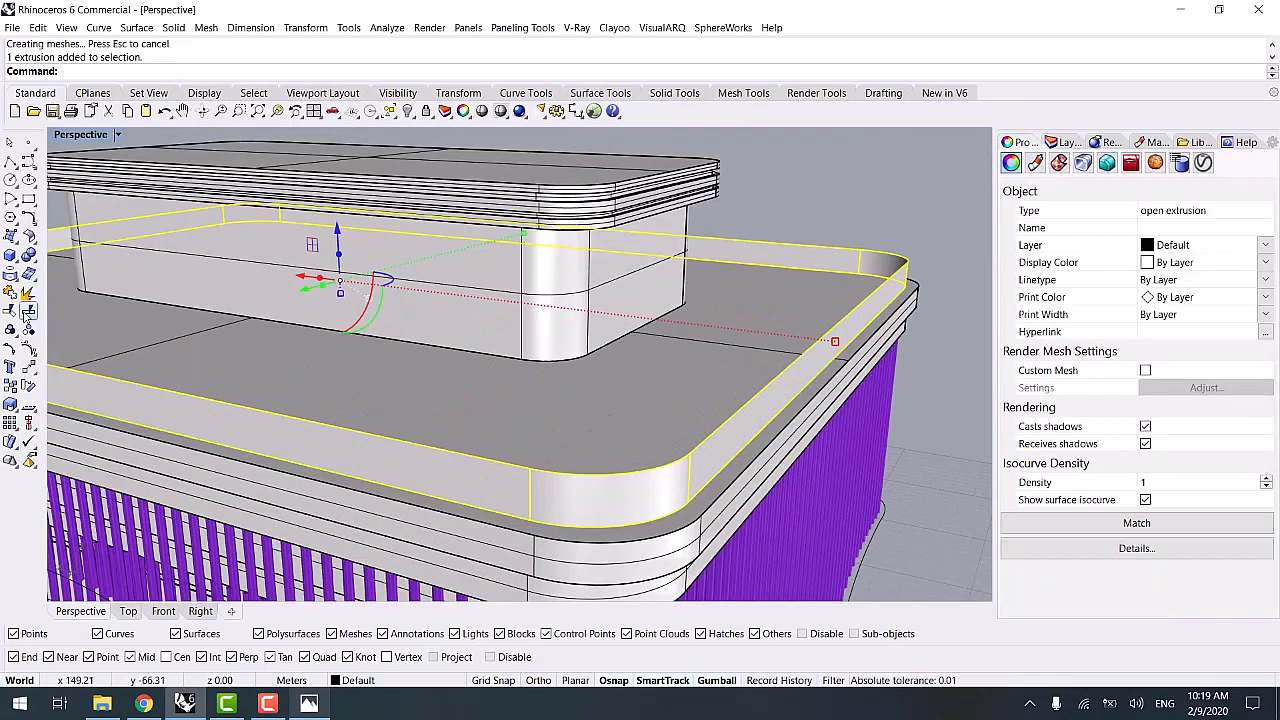
{"action": "key", "text": "ctrl+z"}
- Copy the inset roof curve a short distance vertically upward to define the railing's top edge
{"action": "right_click_drag", "start_coordinate": [596, 388], "coordinate": [714, 425]}
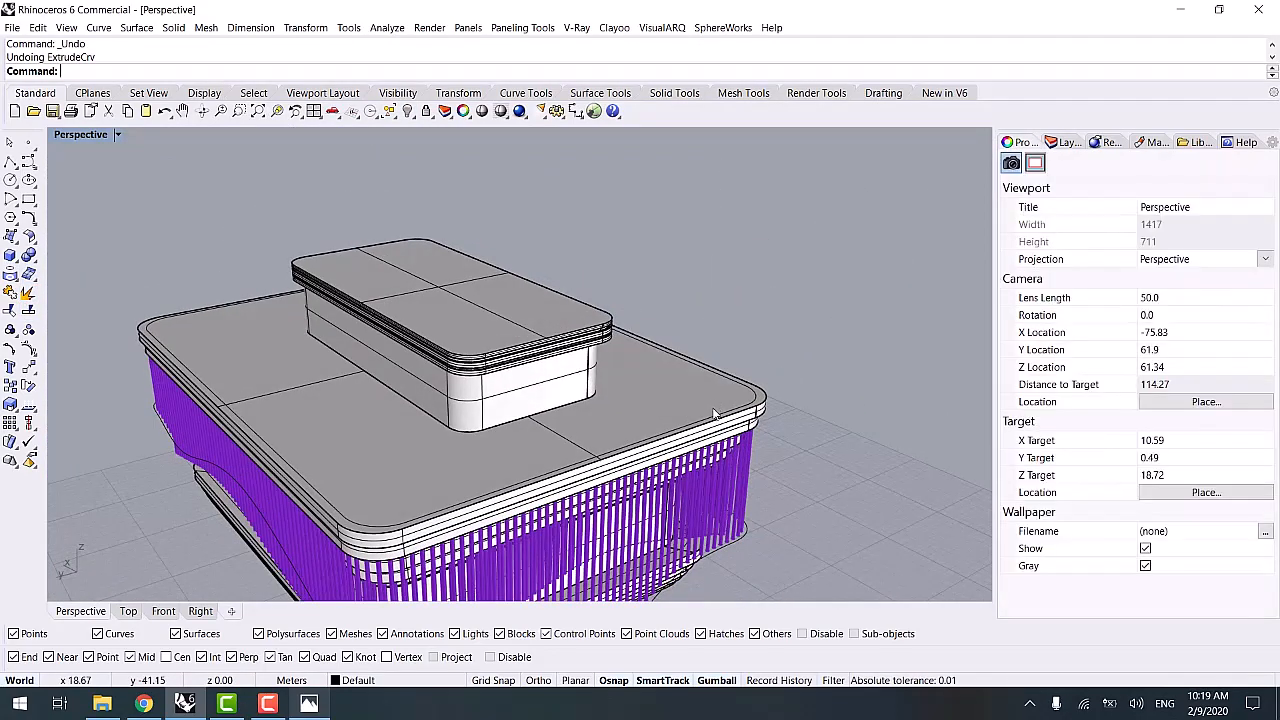
{"action": "left_click", "coordinate": [714, 425]}
{"action": "right_click_drag", "start_coordinate": [350, 464], "coordinate": [479, 315]}
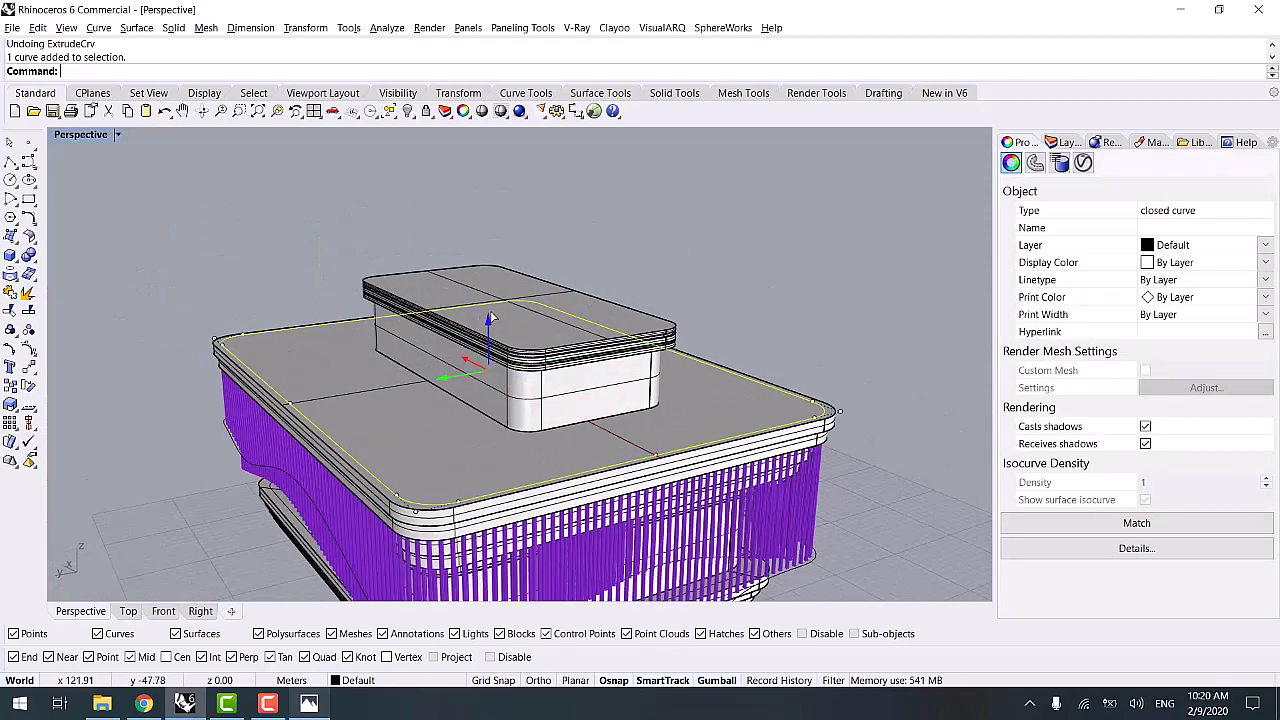
{"action": "left_click", "coordinate": [492, 307]}
- Loft the inset roof curve and its raised copy into a railing surface using Normal style and Do not simplify
{"action": "scroll", "coordinate": [820, 434], "scroll_direction": "up", "scroll_amount": 6}
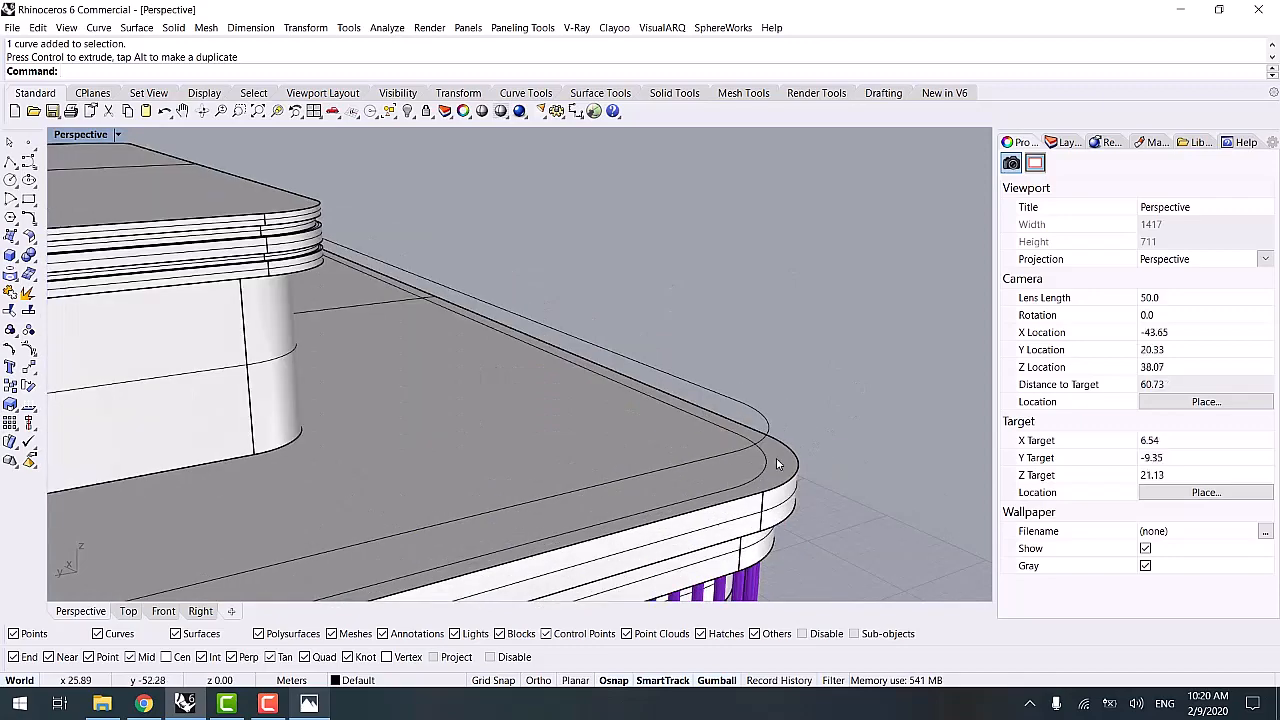
{"action": "left_click", "coordinate": [763, 458]}
{"action": "right_click", "coordinate": [757, 420]}
{"action": "left_click", "coordinate": [759, 410], "text": "shift"}
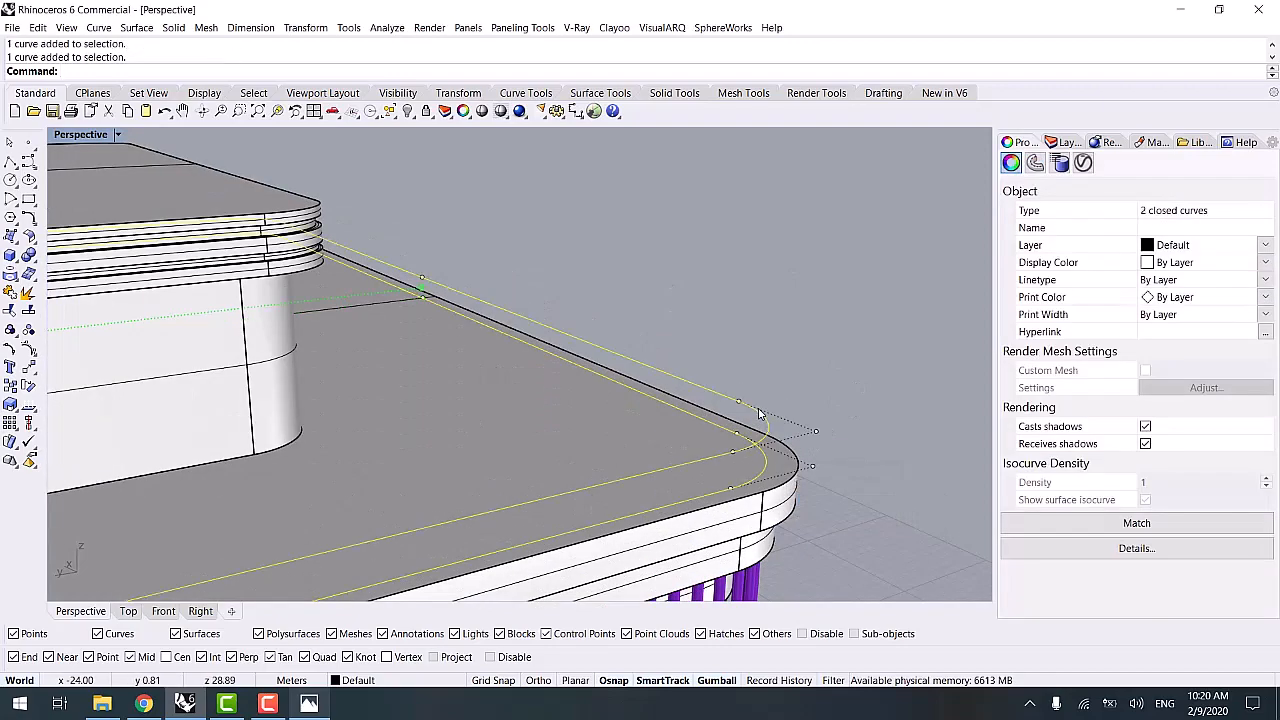
{"action": "type", "text": "ft"}
{"action": "key", "text": "Return"}
{"action": "key", "text": "Return"}
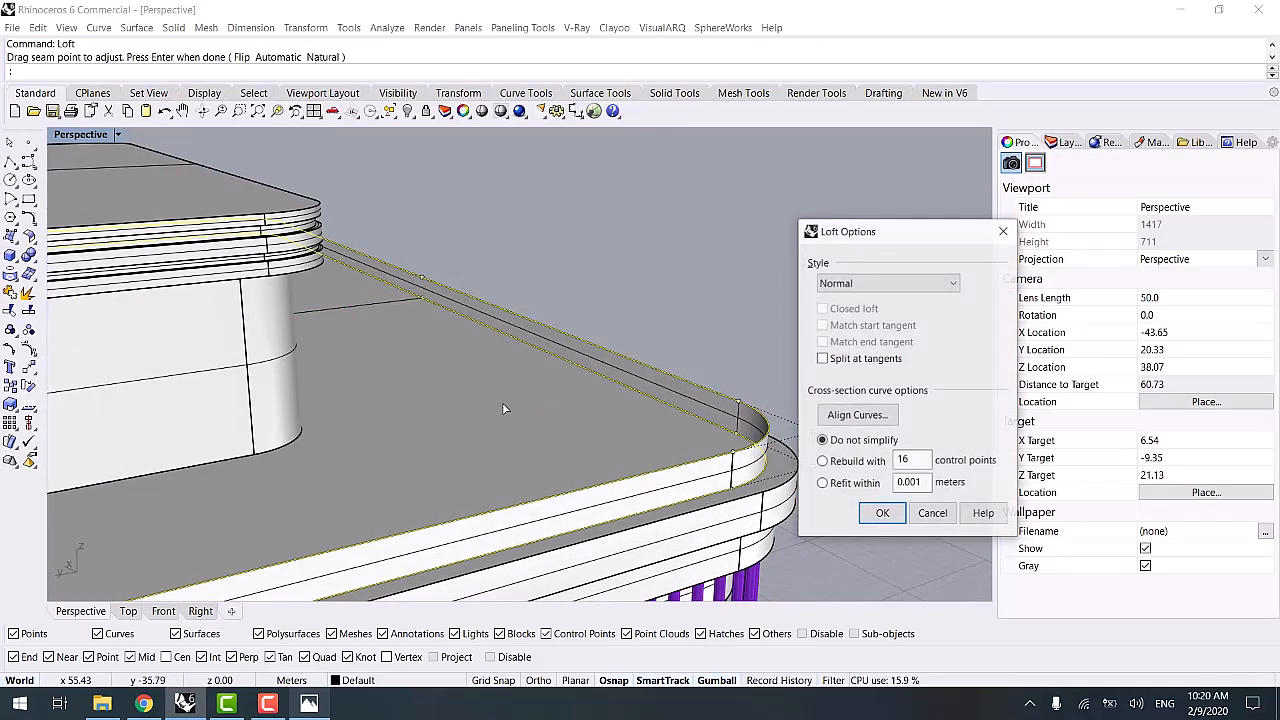
{"action": "scroll", "coordinate": [502, 402], "scroll_direction": "down", "scroll_amount": 4}
{"action": "scroll", "coordinate": [522, 393], "scroll_direction": "up", "scroll_amount": 3}
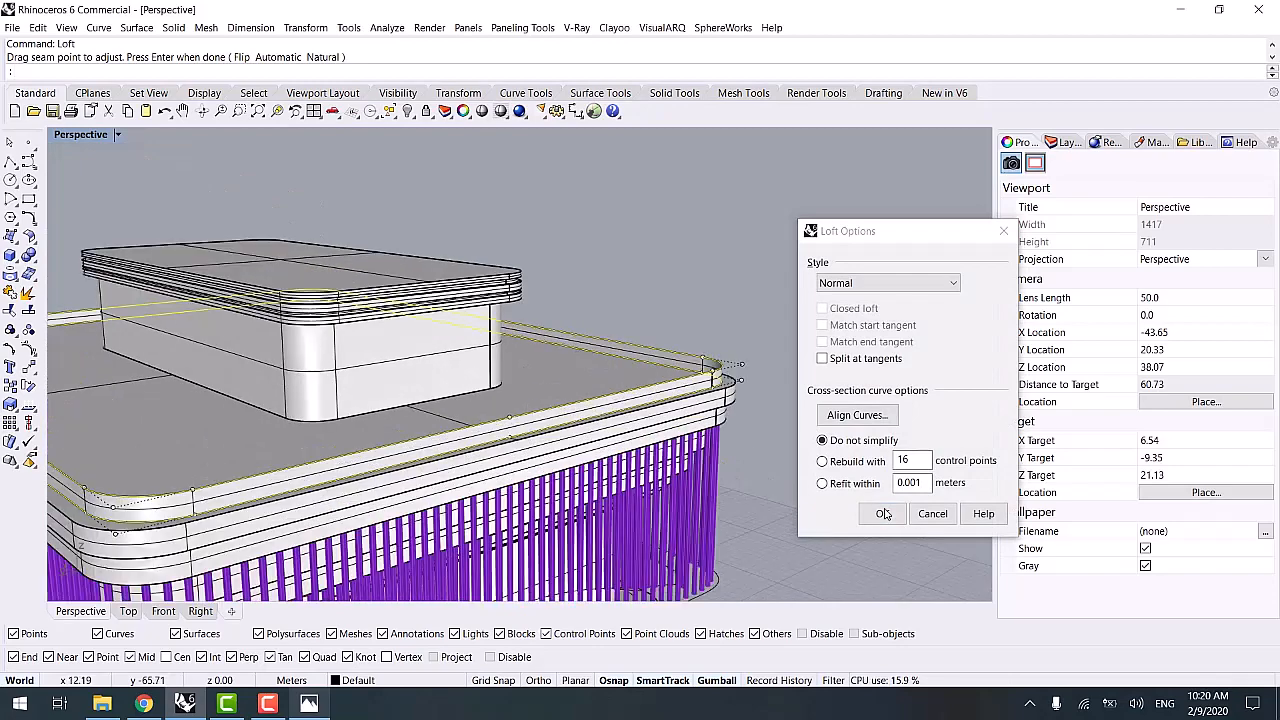
{"action": "left_click", "coordinate": [884, 514]}
{"action": "left_click", "coordinate": [802, 399]}
- Try to rebuild the railing surface with 4 U and 40 V points and degree 3 in both directions, and undo it
{"action": "left_click", "coordinate": [650, 398]}
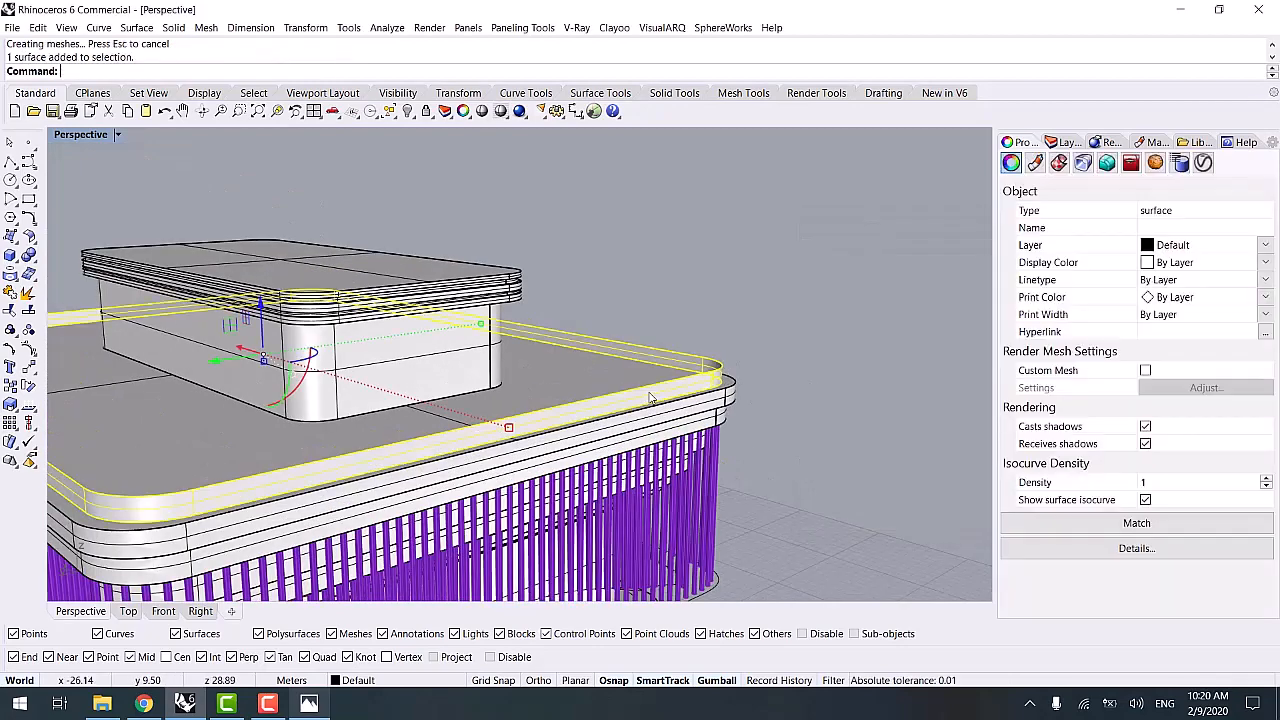
{"action": "right_click_drag", "start_coordinate": [650, 398], "coordinate": [629, 417], "text": "shift"}
{"action": "key", "text": "Return"}
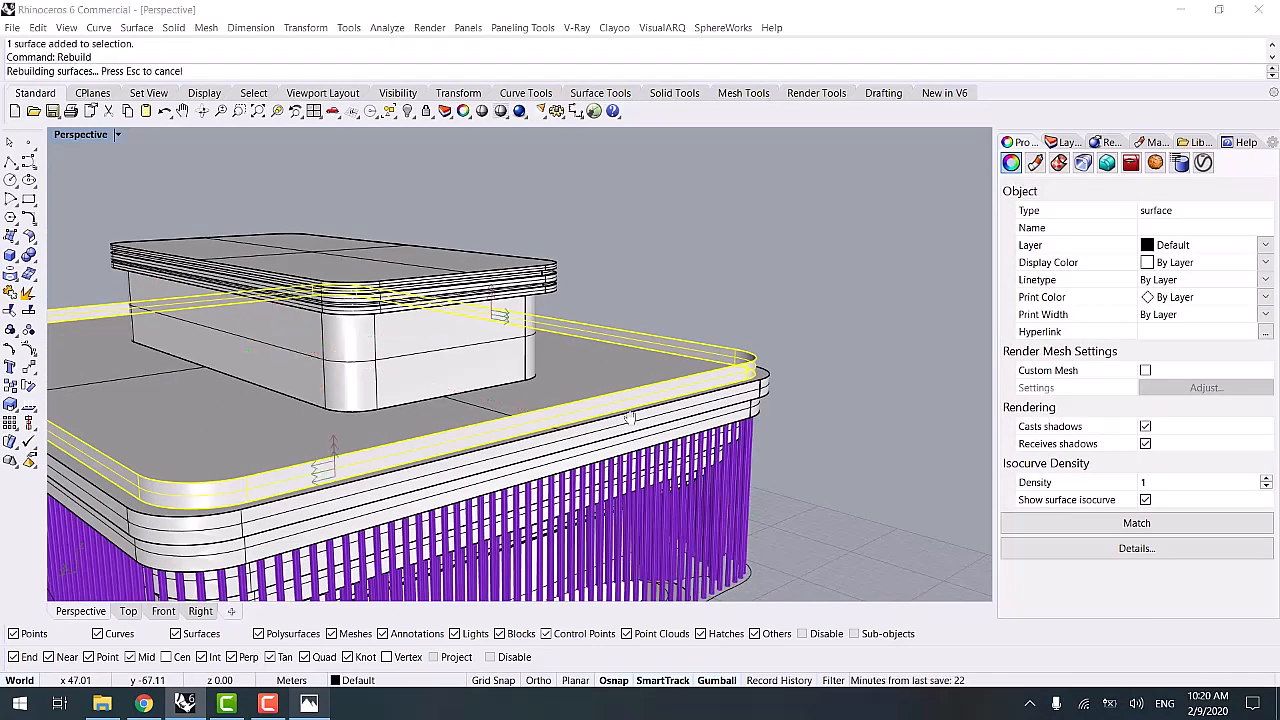
{"action": "double_click", "coordinate": [898, 318]}
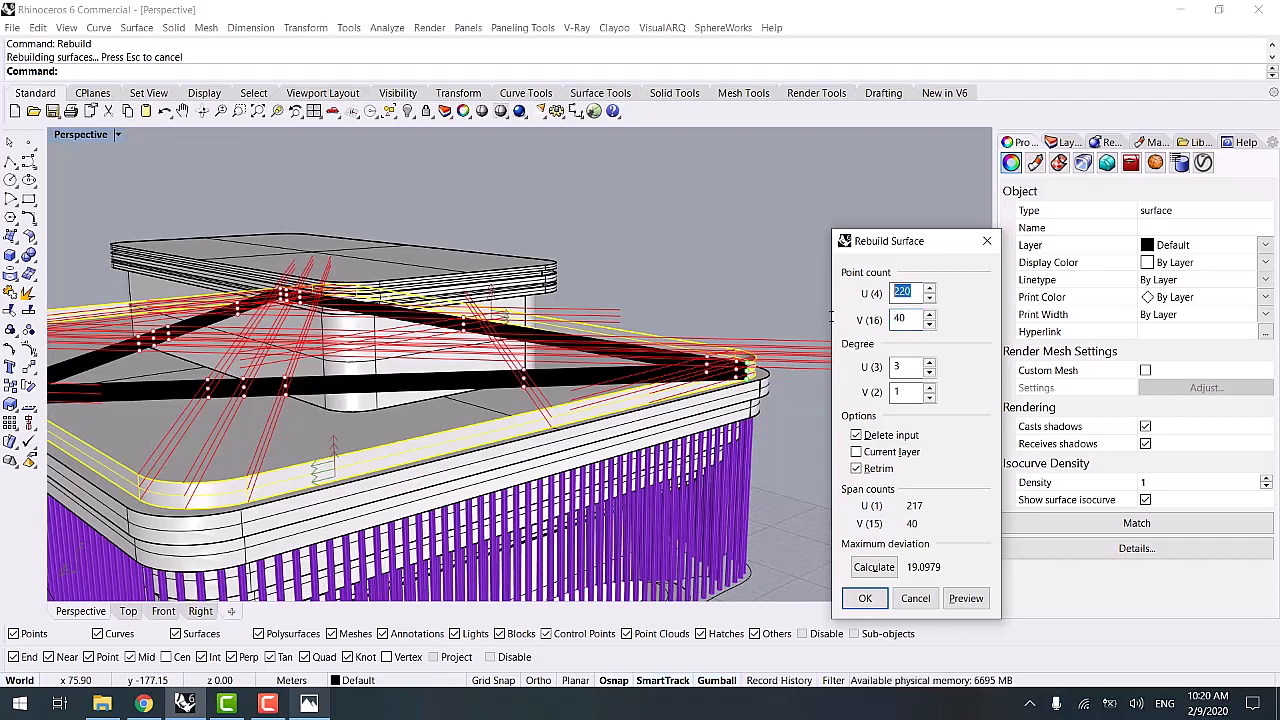
{"action": "left_click", "coordinate": [966, 598]}
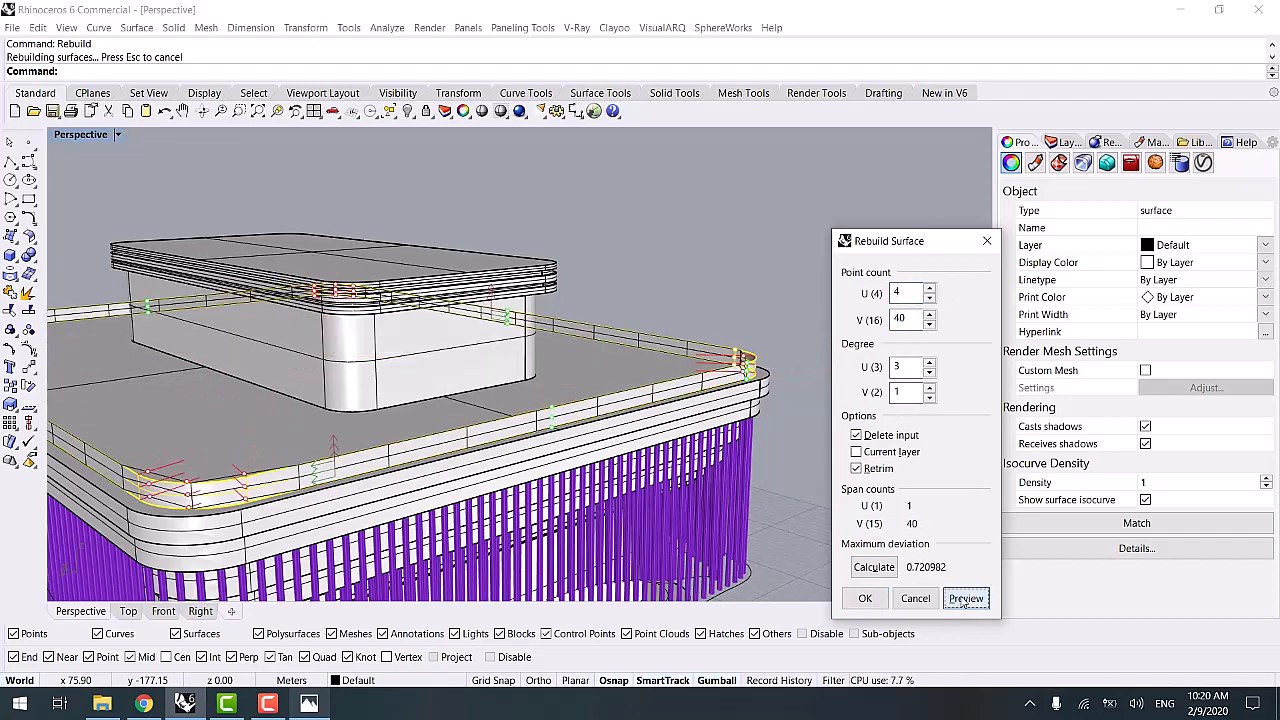
{"action": "double_click", "coordinate": [900, 391]}
{"action": "type", "text": "3"}
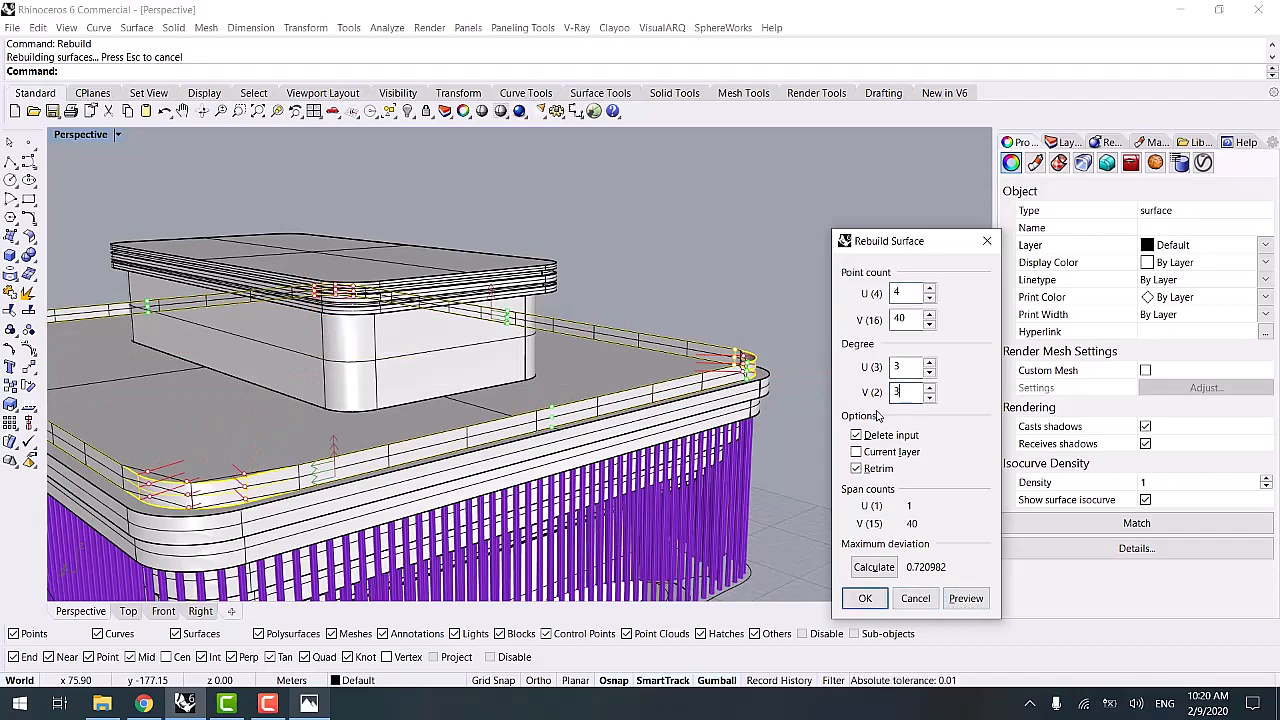
{"action": "left_click", "coordinate": [957, 604]}
{"action": "left_click", "coordinate": [872, 604]}
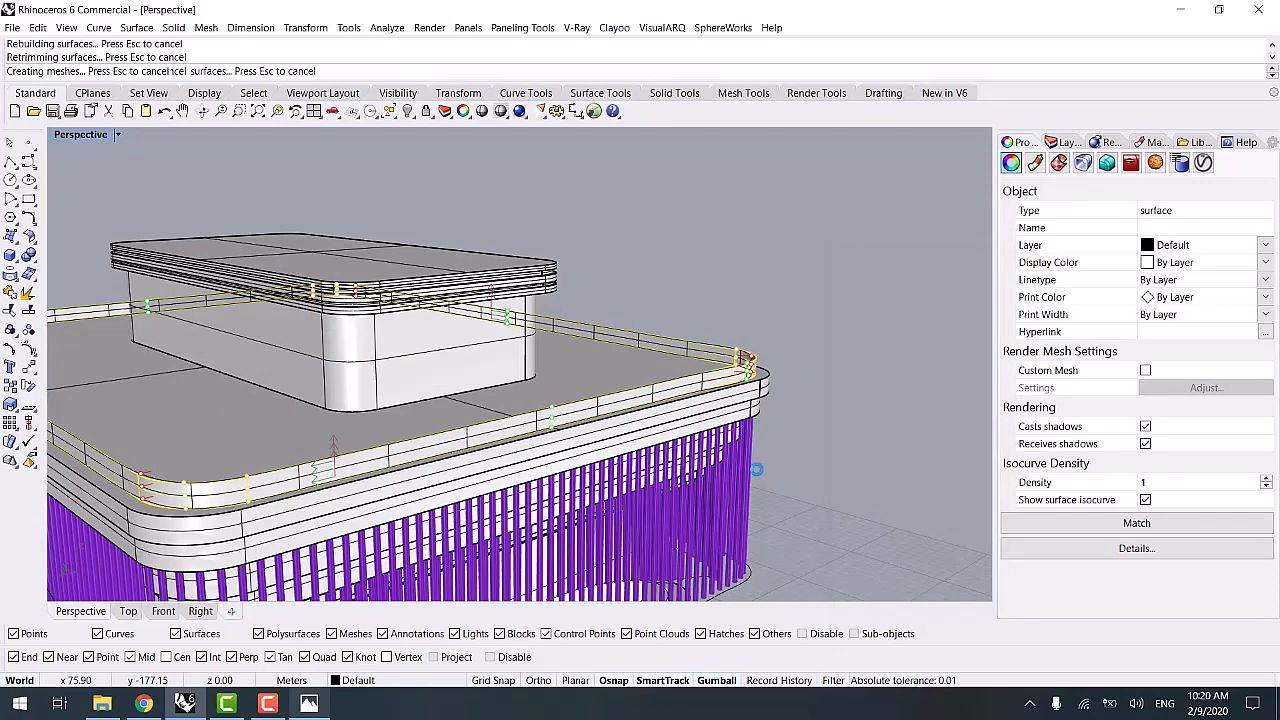
{"action": "right_click_drag", "start_coordinate": [757, 466], "coordinate": [814, 427], "text": "shift"}
{"action": "key", "text": "ctrl+z"}
{"action": "left_click", "coordinate": [843, 334]}
- Extract the wireframe curves of the lofted railing surface around the main roof
{"action": "scroll", "coordinate": [690, 353], "scroll_direction": "up", "scroll_amount": 3}
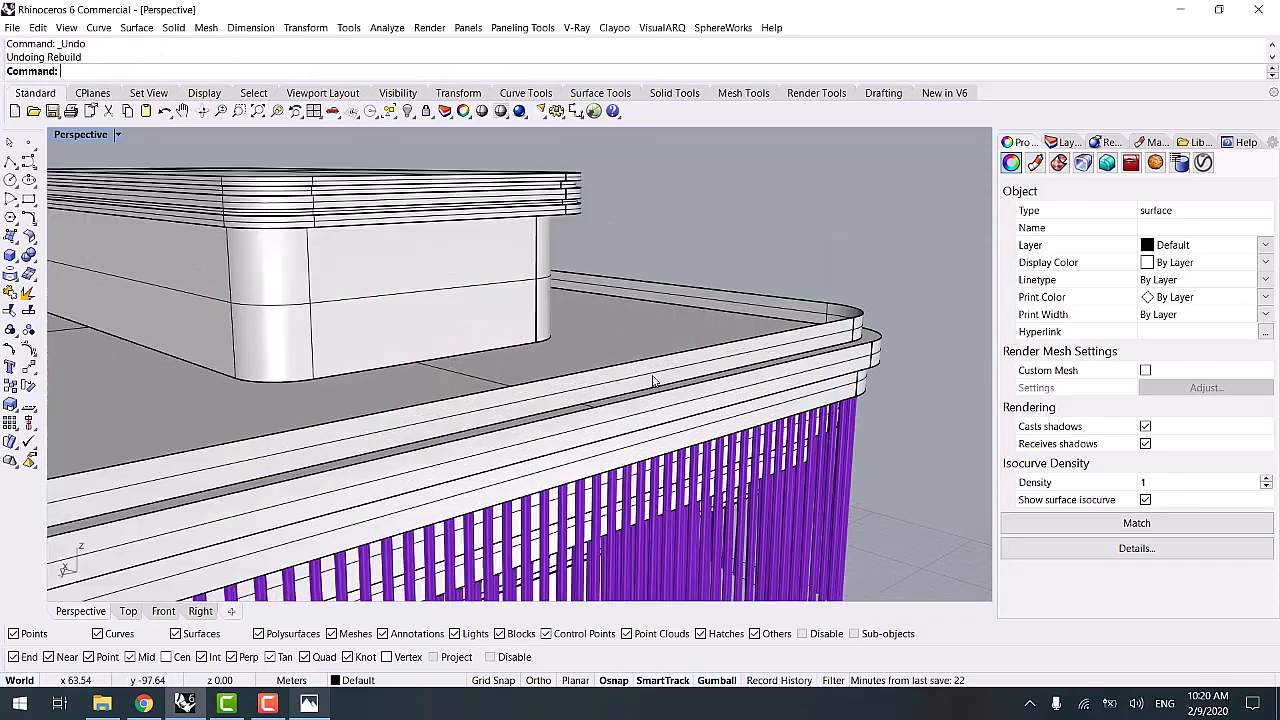
{"action": "scroll", "coordinate": [568, 411], "scroll_direction": "down", "scroll_amount": 3}
{"action": "scroll", "coordinate": [568, 411], "scroll_direction": "up", "scroll_amount": 3}
{"action": "scroll", "coordinate": [440, 432], "scroll_direction": "up", "scroll_amount": 3}
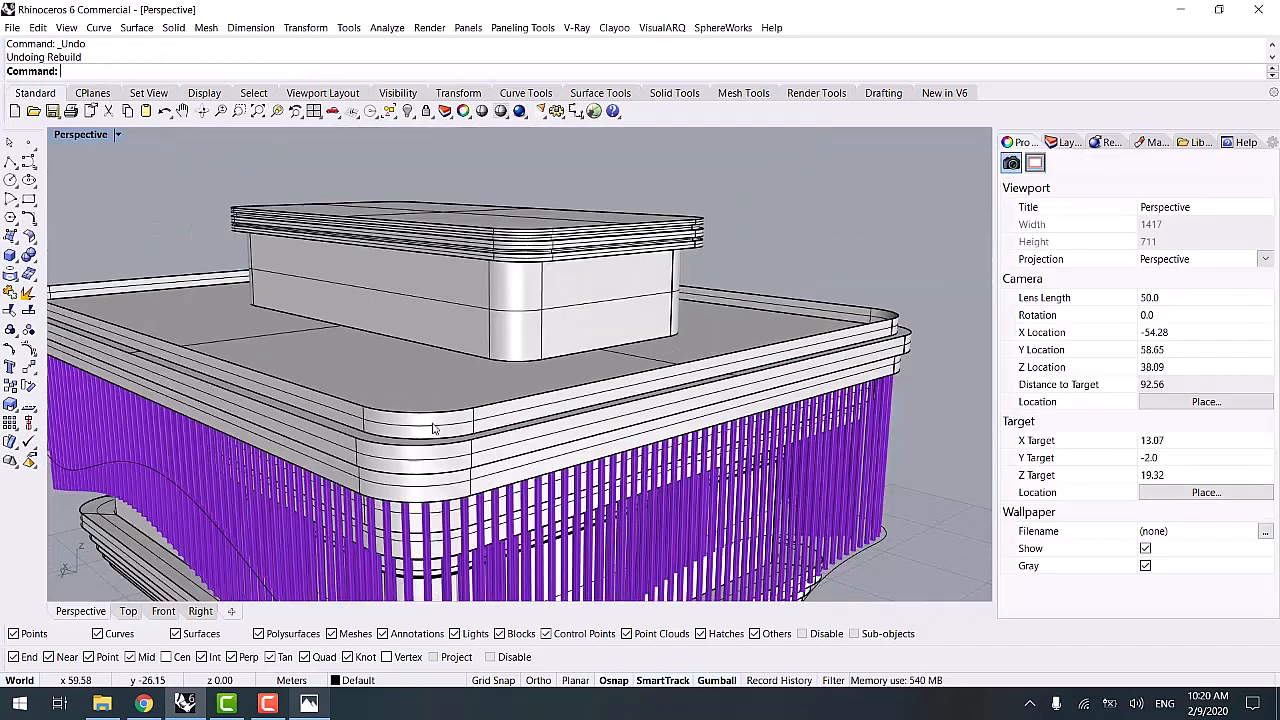
{"action": "scroll", "coordinate": [440, 432], "scroll_direction": "up", "scroll_amount": 3}
{"action": "left_click", "coordinate": [474, 420]}
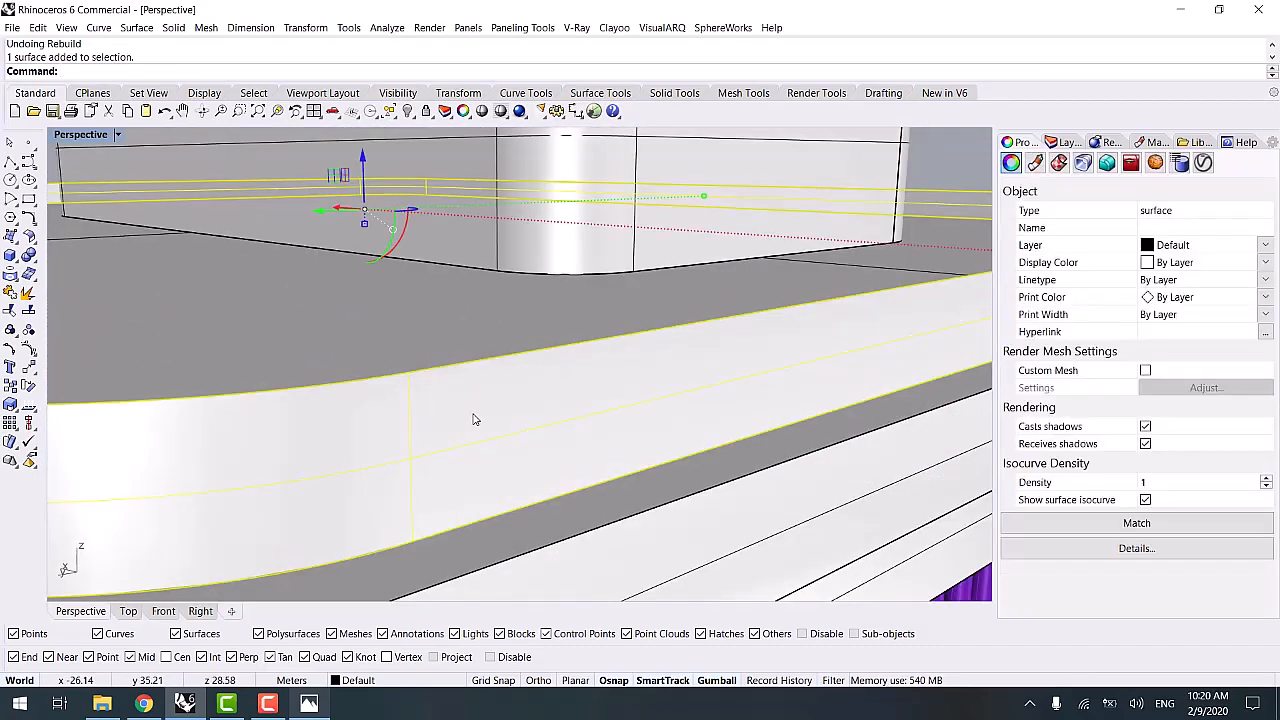
{"action": "key", "text": "Escape"}
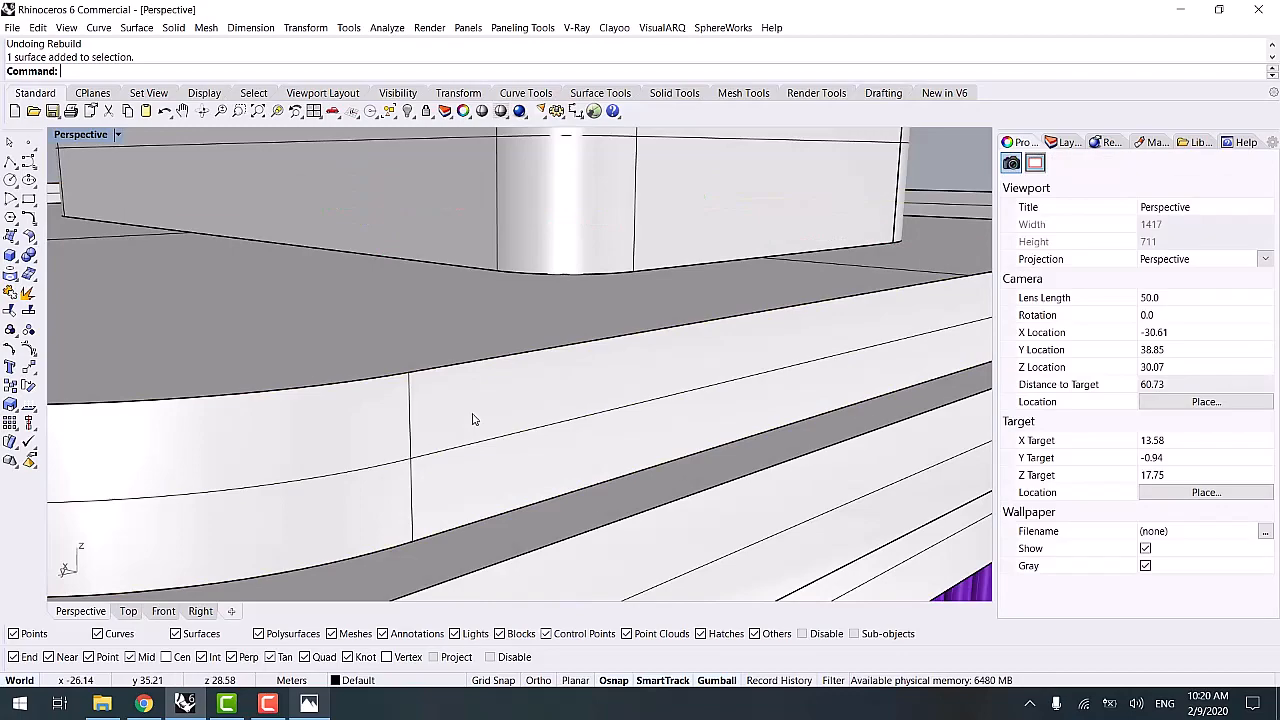
{"action": "scroll", "coordinate": [474, 420], "scroll_direction": "down", "scroll_amount": 5}
{"action": "scroll", "coordinate": [551, 436], "scroll_direction": "up", "scroll_amount": 4}
{"action": "left_click", "coordinate": [551, 436]}
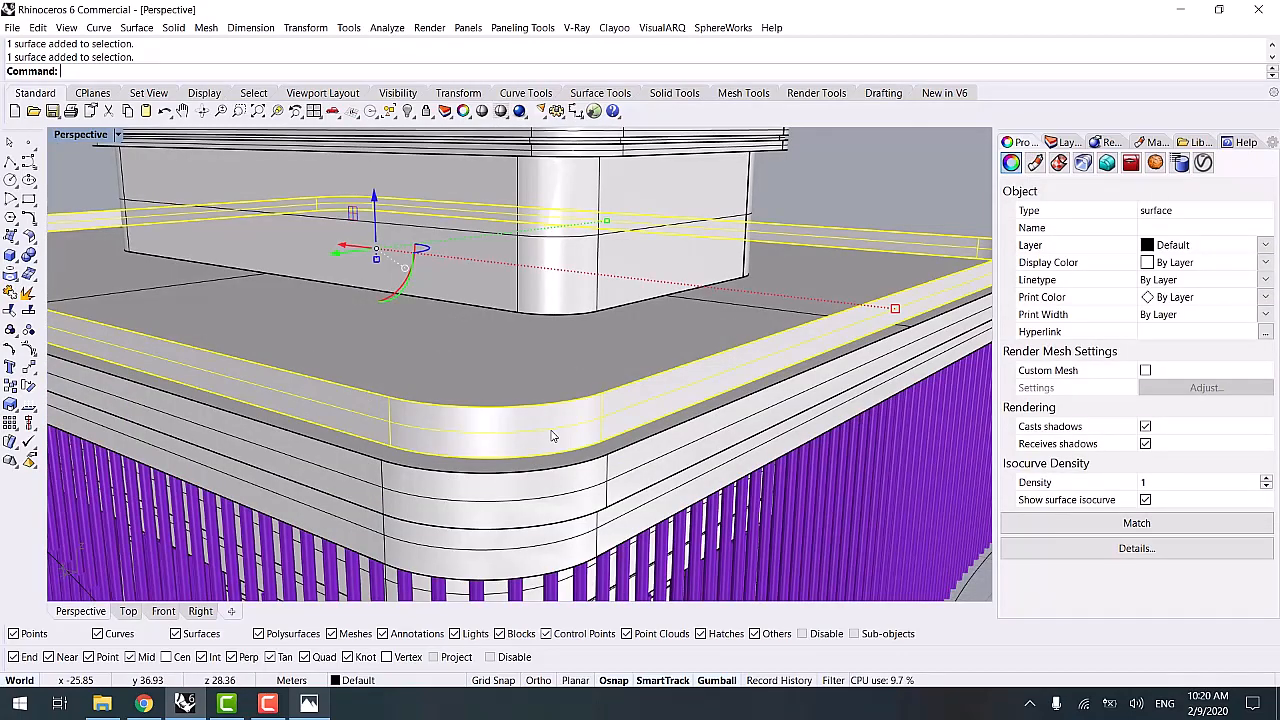
{"action": "type", "text": "EXtractIsocurve"}
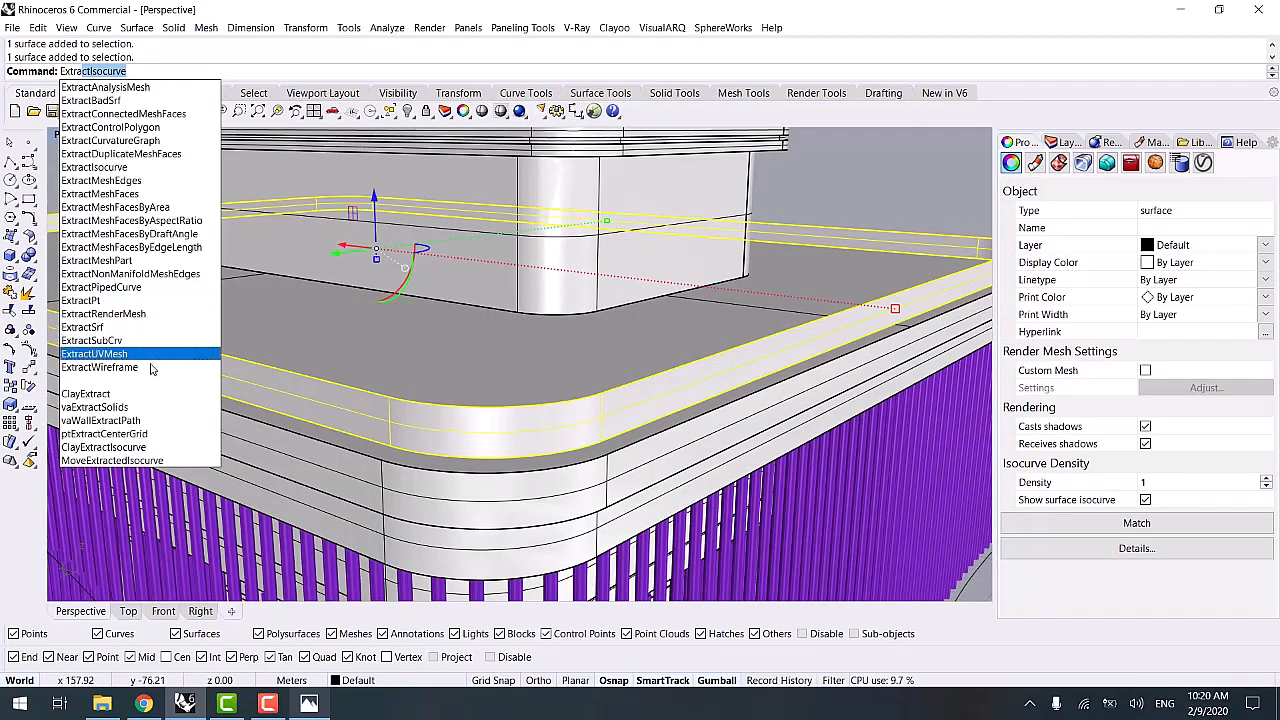
{"action": "left_click", "coordinate": [154, 368]}
{"action": "right_click_drag", "start_coordinate": [231, 385], "coordinate": [473, 450]}
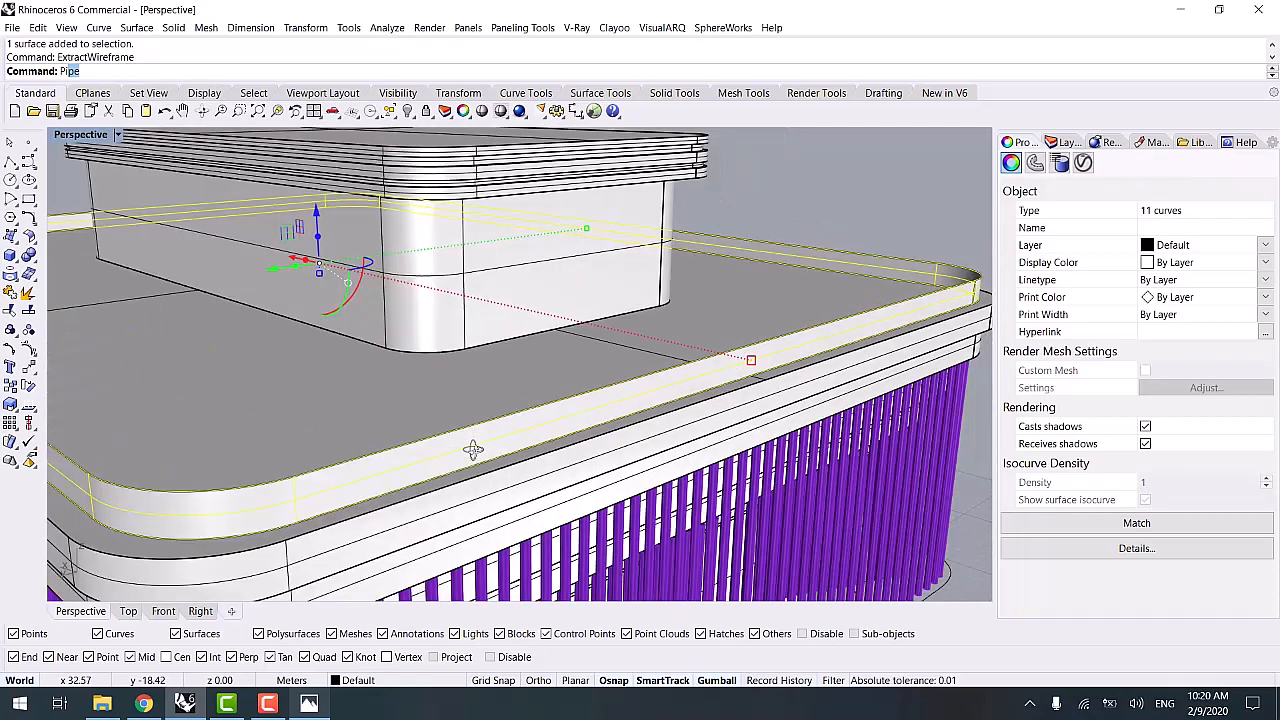
- Try piping the extracted railing wireframe curves with a 0.05 radius, and undo it
{"action": "type", "text": "P"}
{"action": "key", "text": "Return"}
{"action": "type", "text": ".05"}
{"action": "key", "text": "Return"}
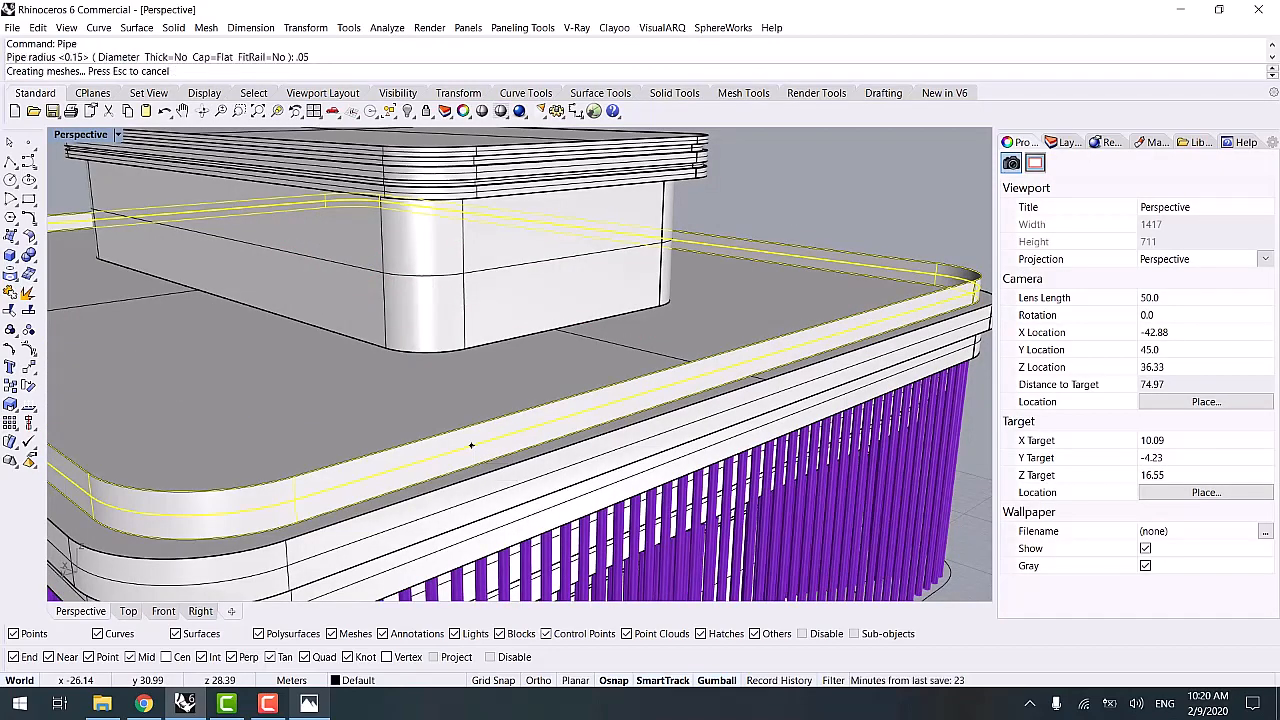
{"action": "left_click", "coordinate": [837, 224]}
{"action": "scroll", "coordinate": [785, 318], "scroll_direction": "down", "scroll_amount": 4}
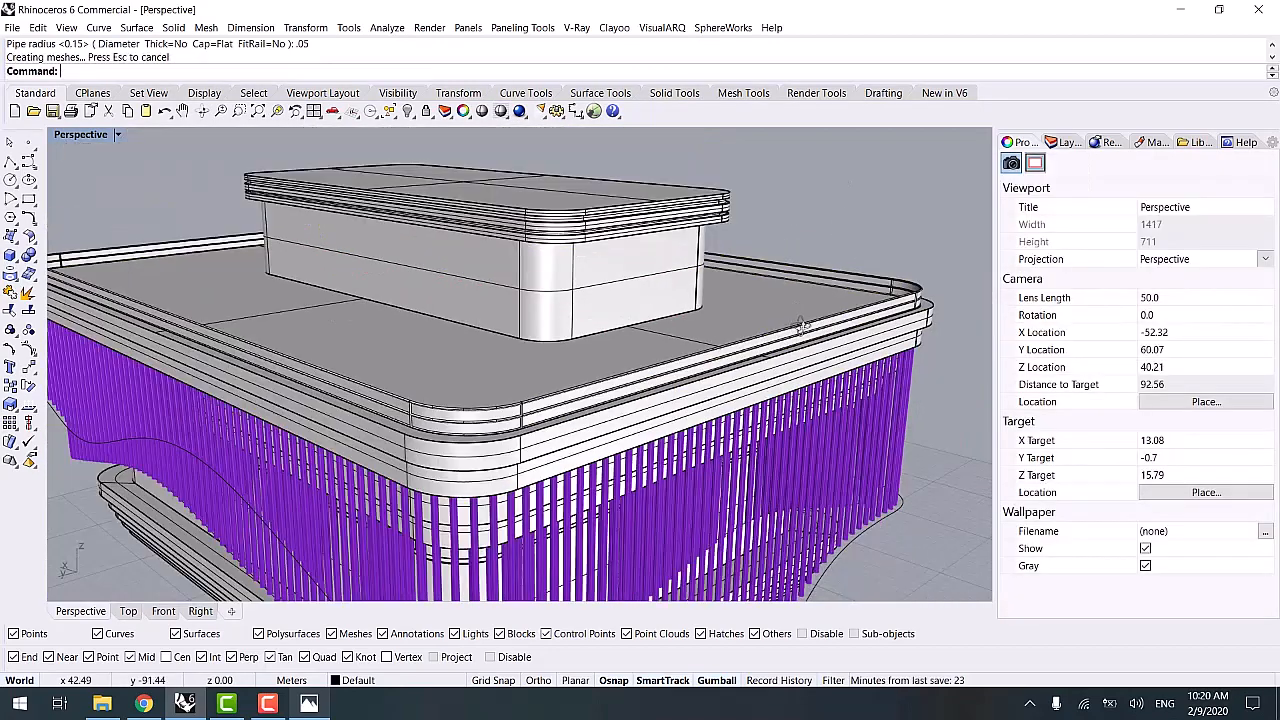
{"action": "right_click_drag", "start_coordinate": [780, 326], "coordinate": [823, 320]}
{"action": "scroll", "coordinate": [823, 320], "scroll_direction": "up", "scroll_amount": 4}
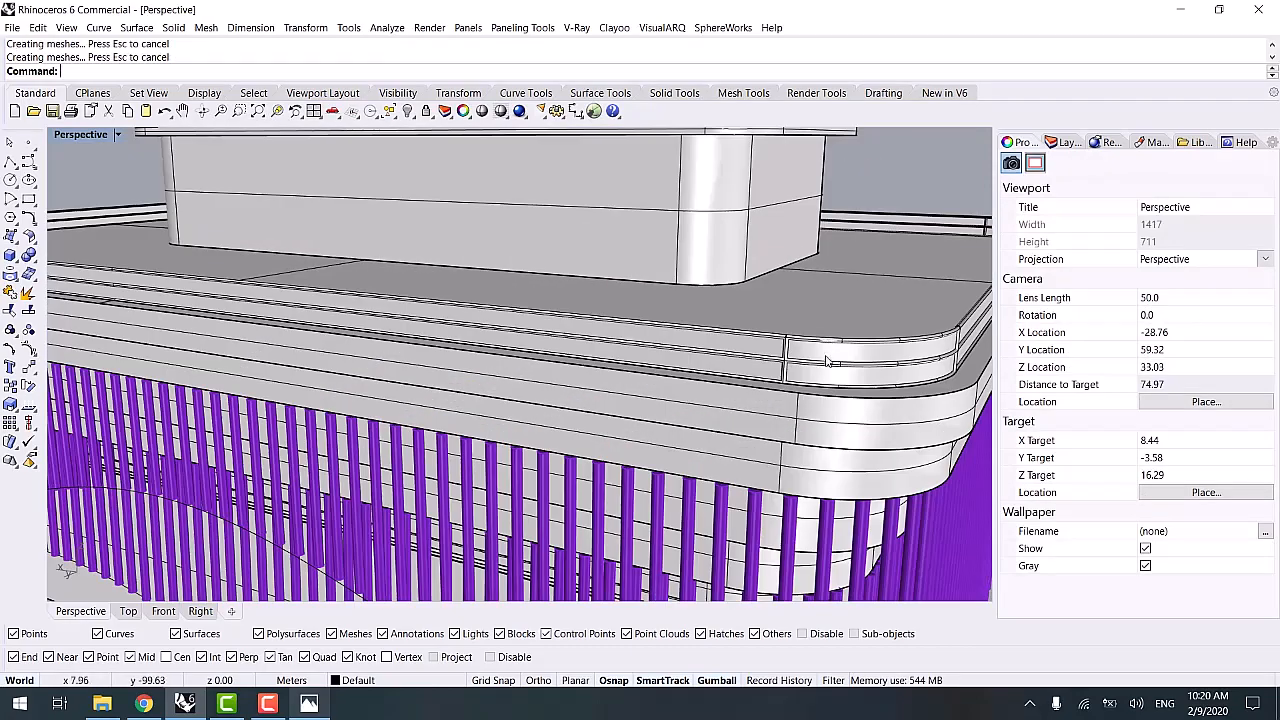
{"action": "scroll", "coordinate": [787, 355], "scroll_direction": "down", "scroll_amount": 3}
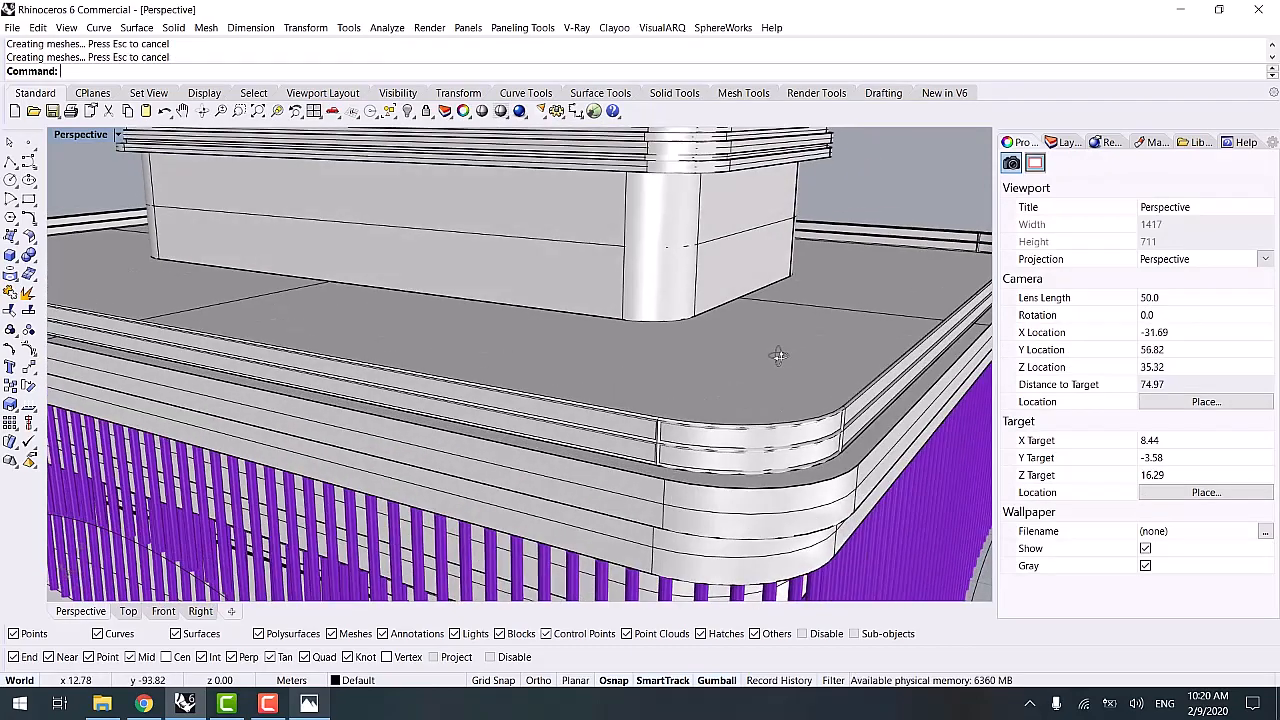
{"action": "key", "text": "ctrl+z"}
- Extract all V-direction isocurves from the railing surface around the main roof
{"action": "left_click", "coordinate": [813, 452]}
{"action": "type", "text": "Ex"}
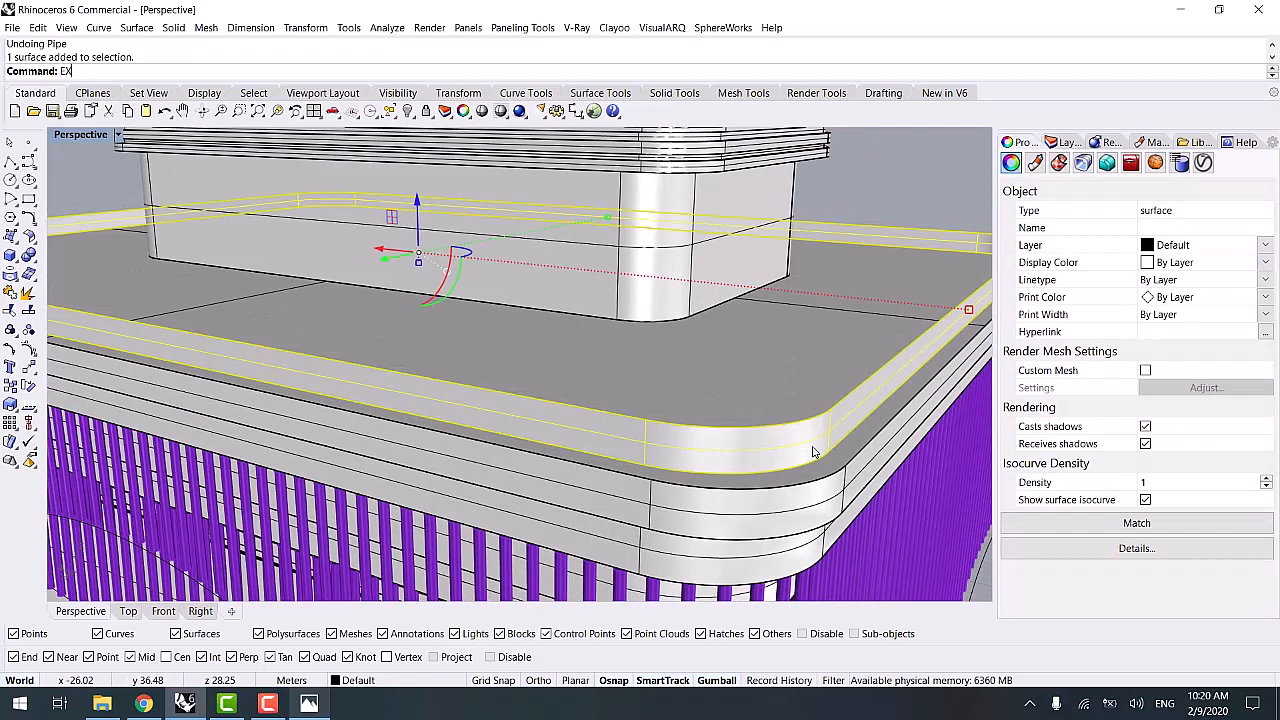
{"action": "type", "text": "trudeCrv"}
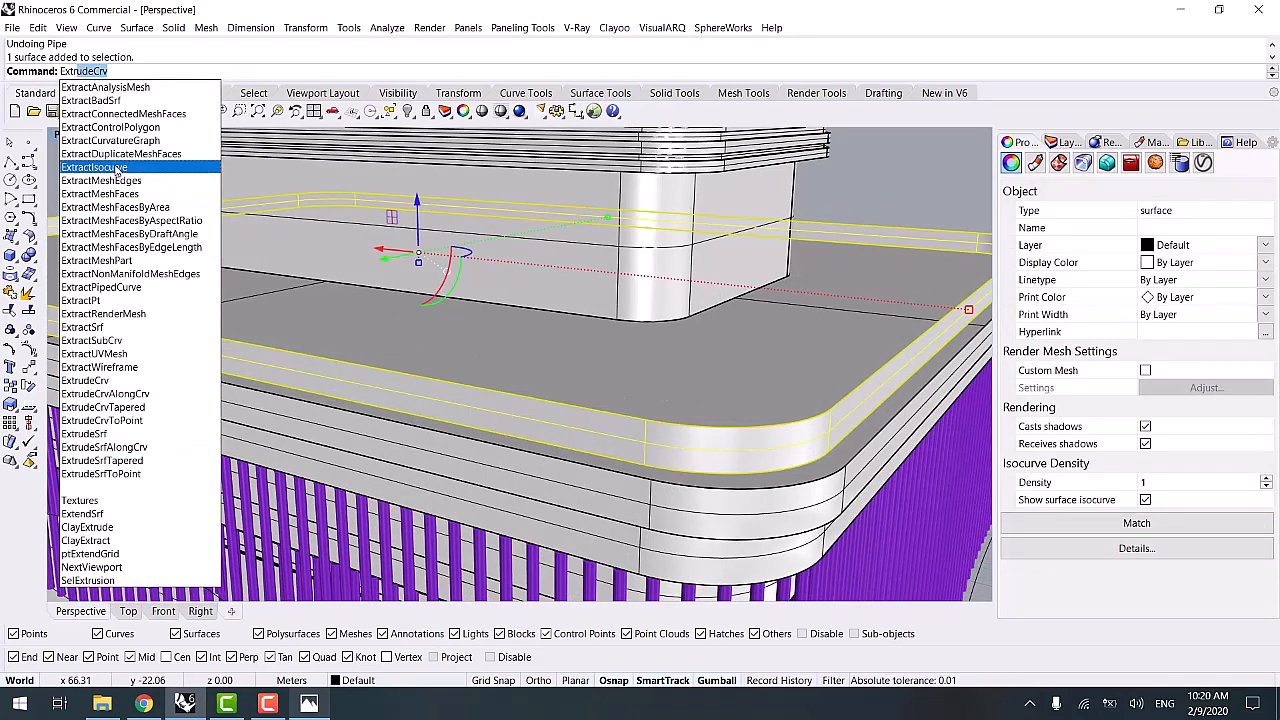
{"action": "left_click", "coordinate": [117, 167]}
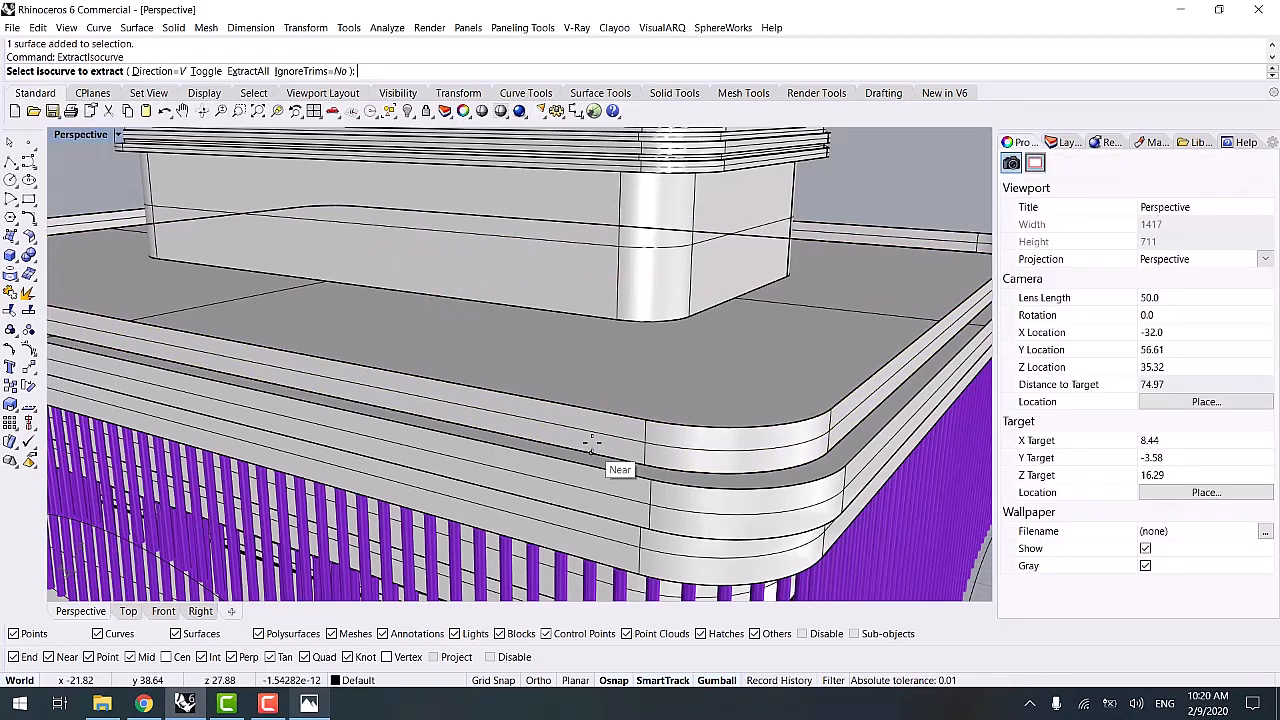
{"action": "left_click", "coordinate": [247, 71]}
{"action": "right_click", "coordinate": [452, 336]}
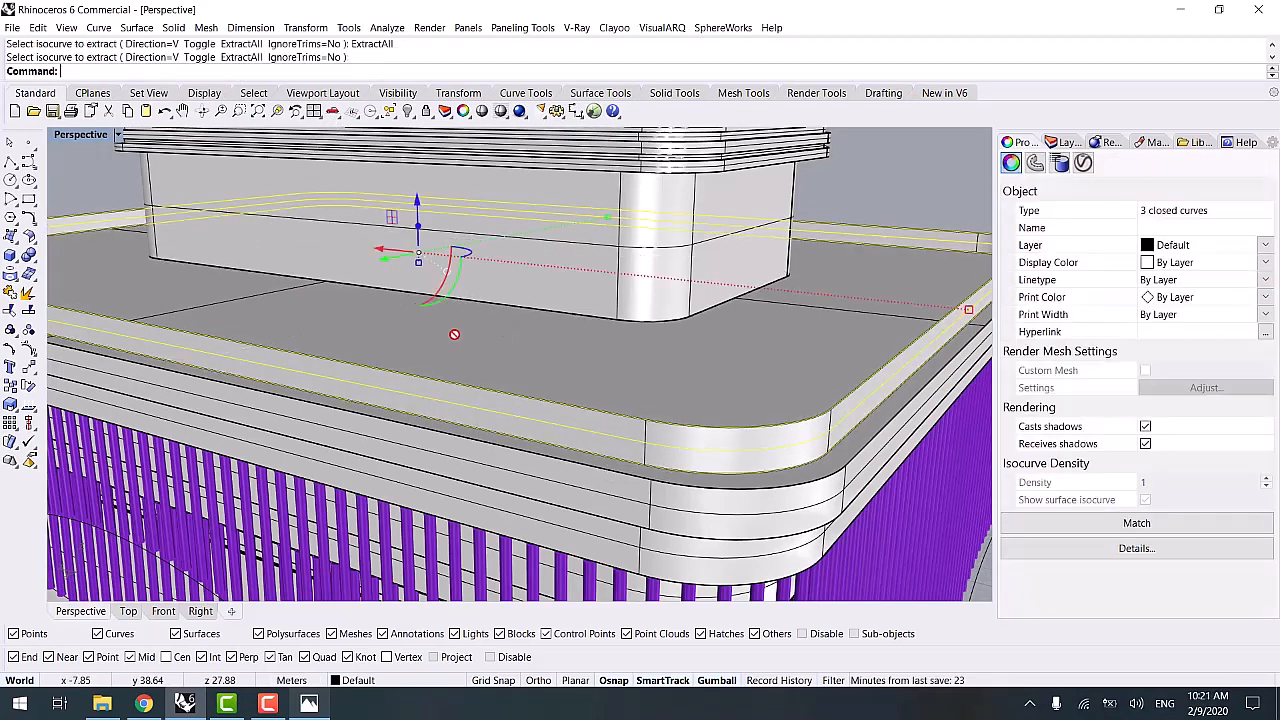
- Pipe the extracted horizontal railing curves with a radius of 0.025
{"action": "key", "text": "Return"}
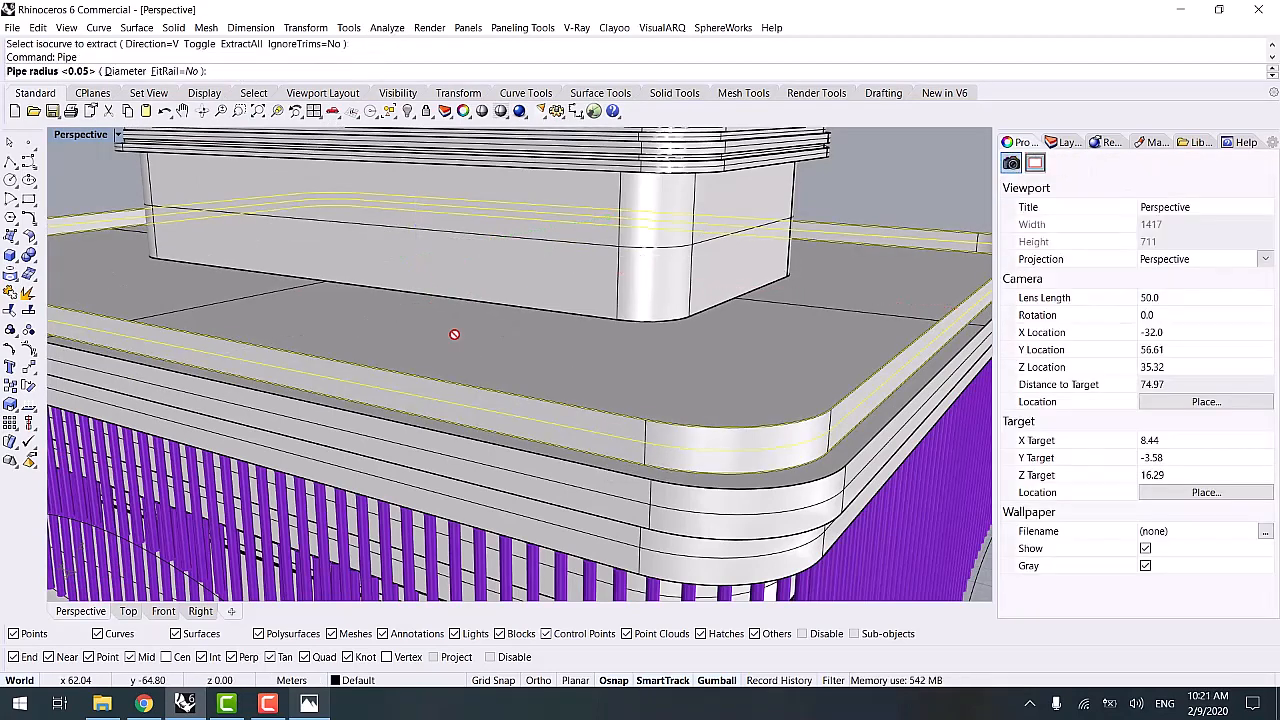
{"action": "type", "text": ".025"}
{"action": "key", "text": "Return"}
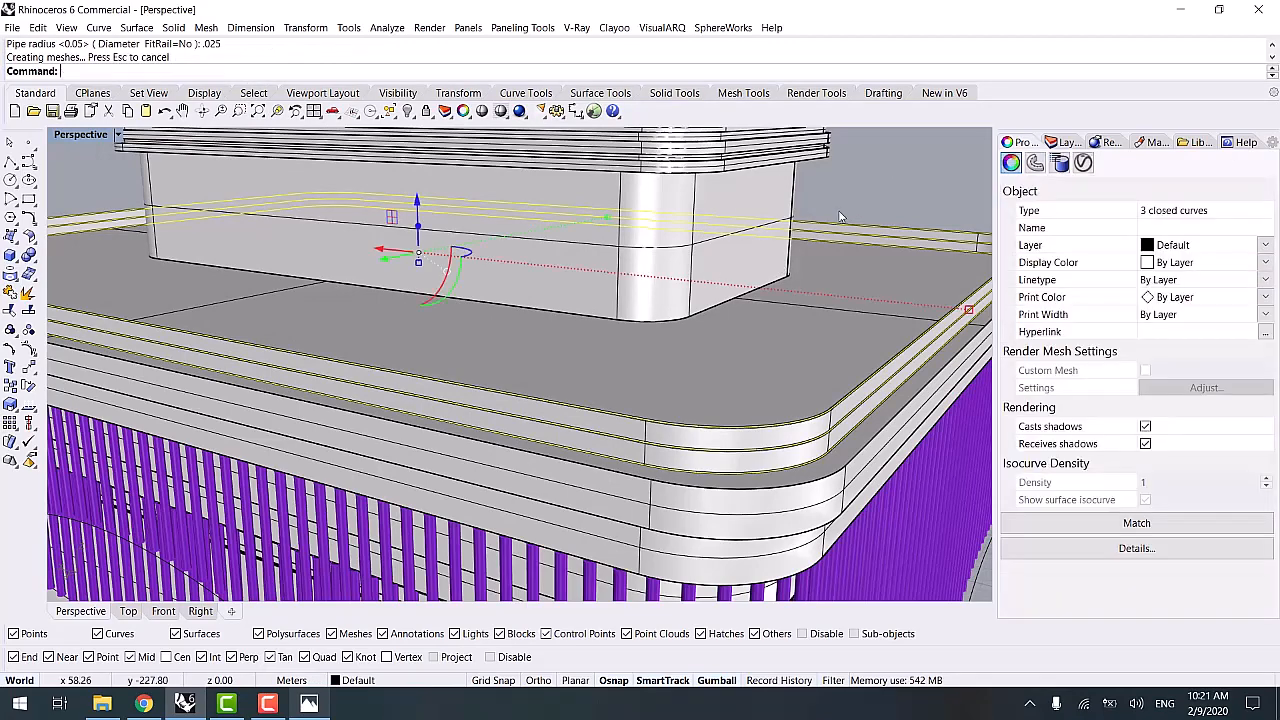
{"action": "right_click_drag", "start_coordinate": [867, 192], "coordinate": [758, 399]}
{"action": "key", "text": "Escape"}
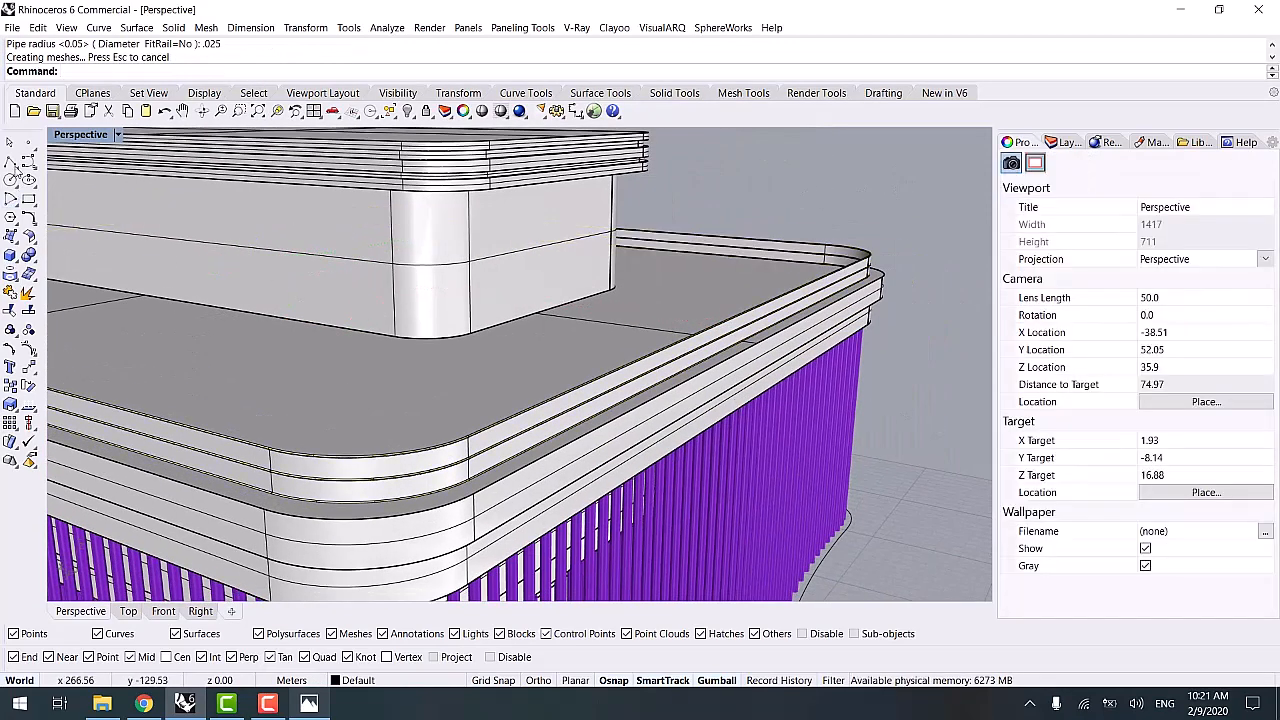
{"action": "left_click", "coordinate": [12, 163]}
{"action": "scroll", "coordinate": [643, 428], "scroll_direction": "up", "scroll_amount": 2}
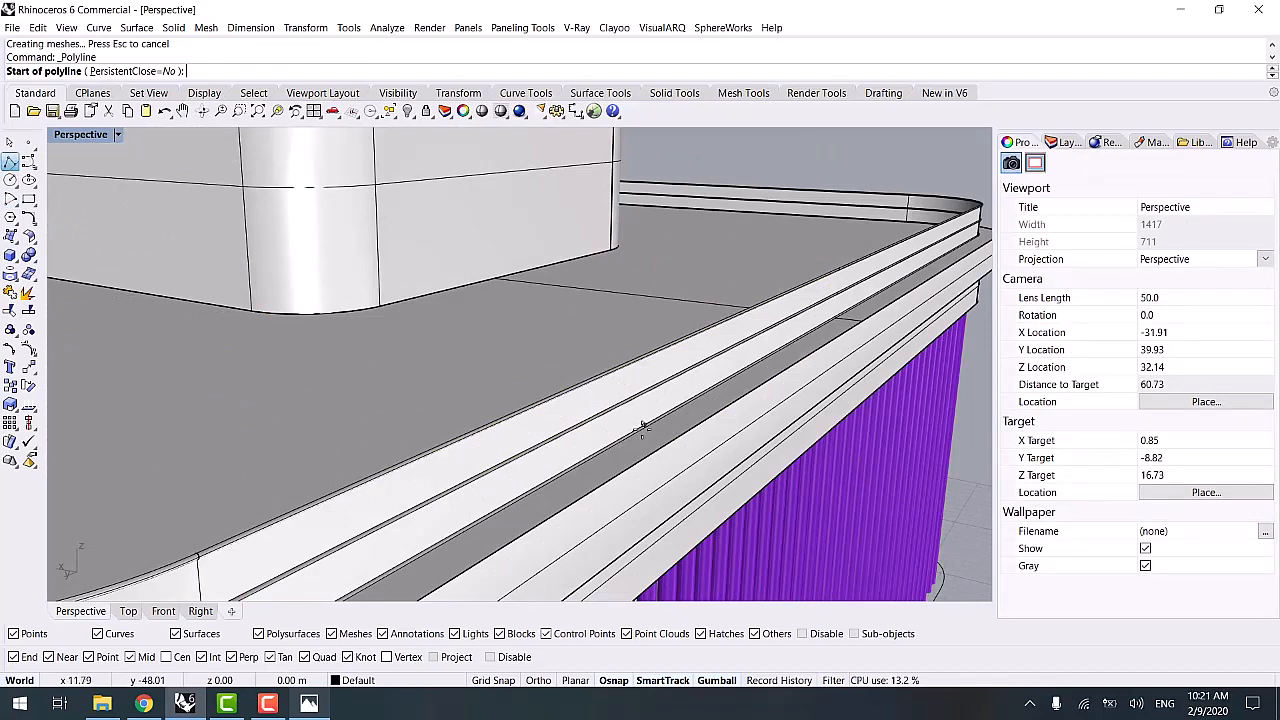
{"action": "key", "text": "Escape"}
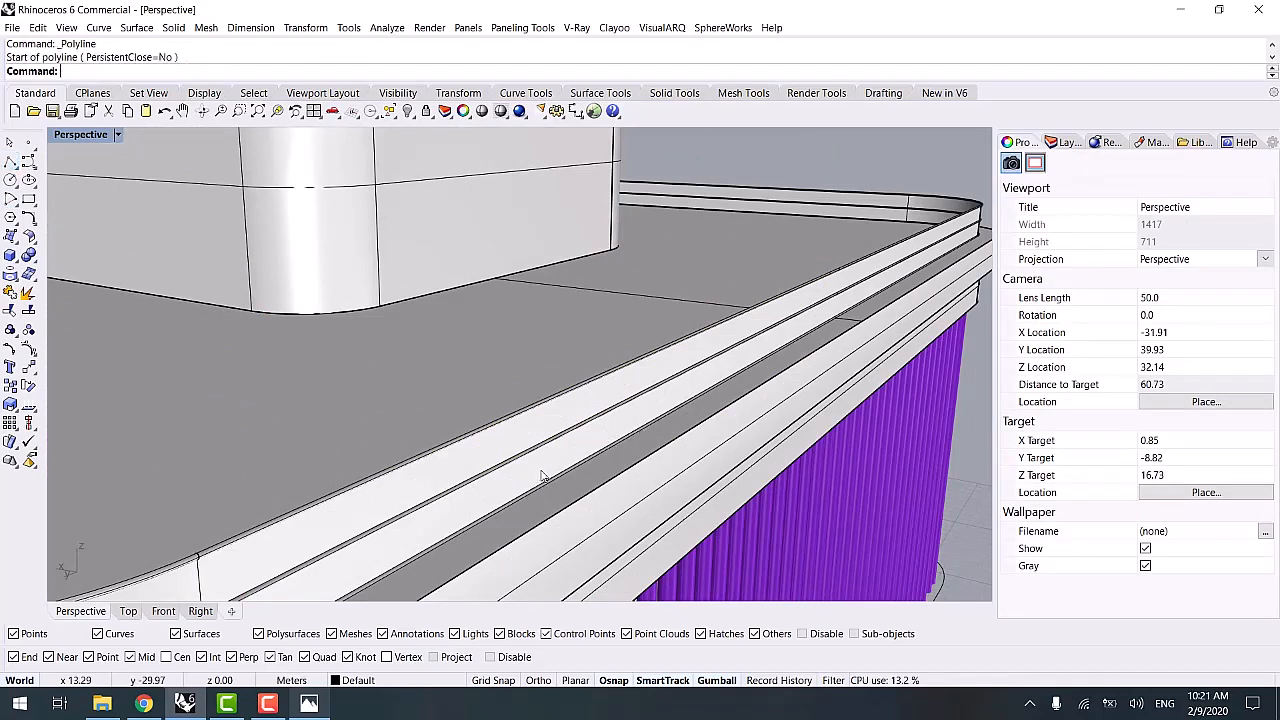
- Isolate the railing surface around the main roof
{"action": "left_click", "coordinate": [532, 485]}
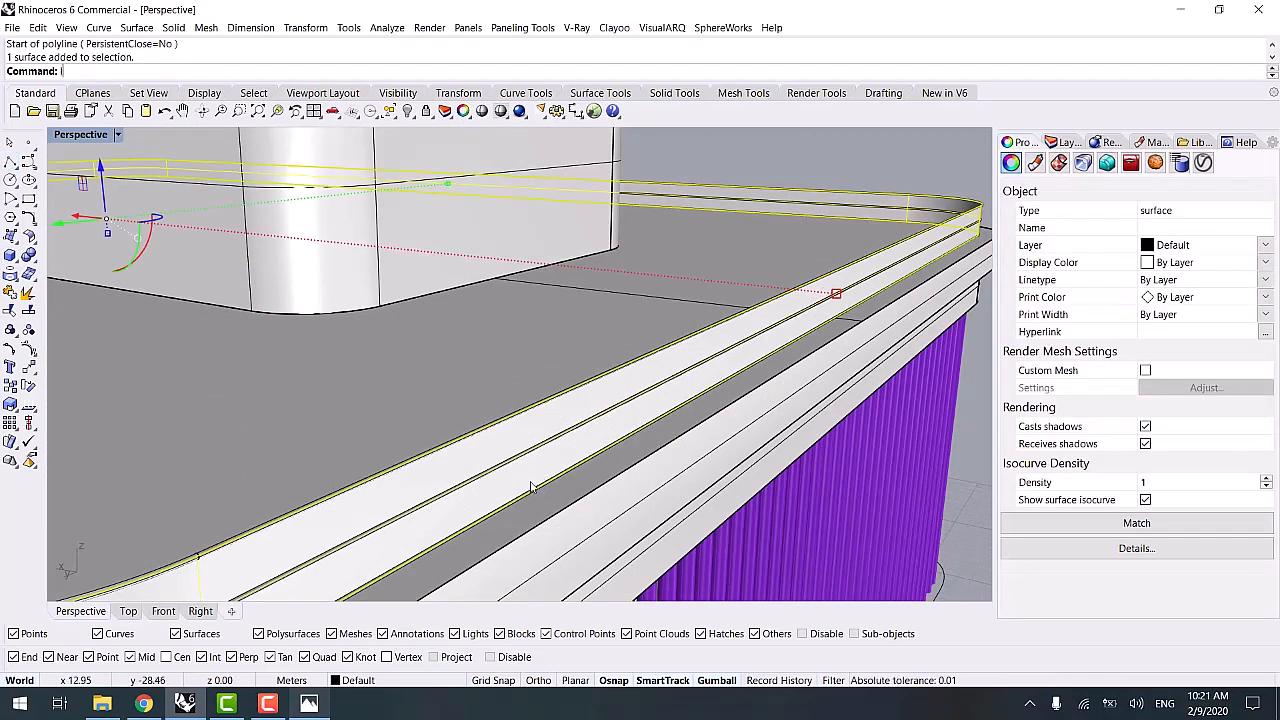
{"action": "type", "text": "Isolate"}
{"action": "key", "text": "Return"}
- Draw a vertical polyline on the long side of the railing surface from its lower edge to its upper edge
{"action": "left_click", "coordinate": [9, 163]}
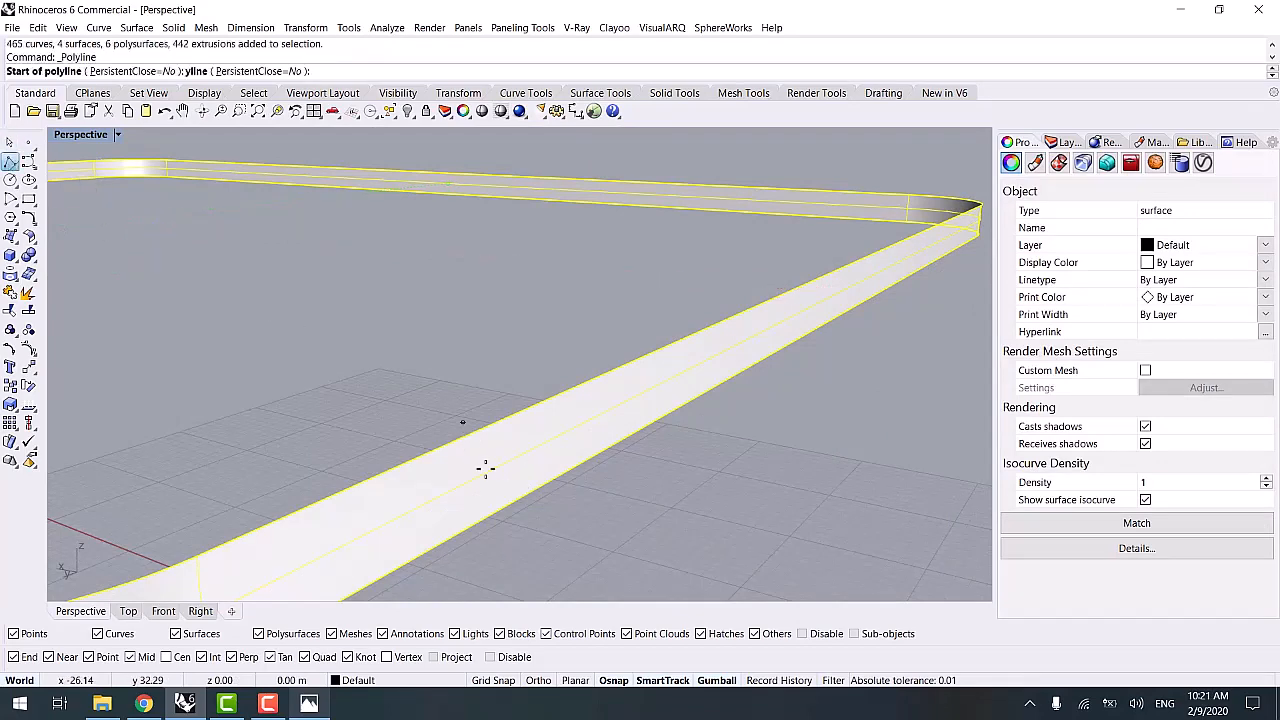
{"action": "left_click", "coordinate": [518, 498]}
{"action": "left_click", "coordinate": [517, 413]}
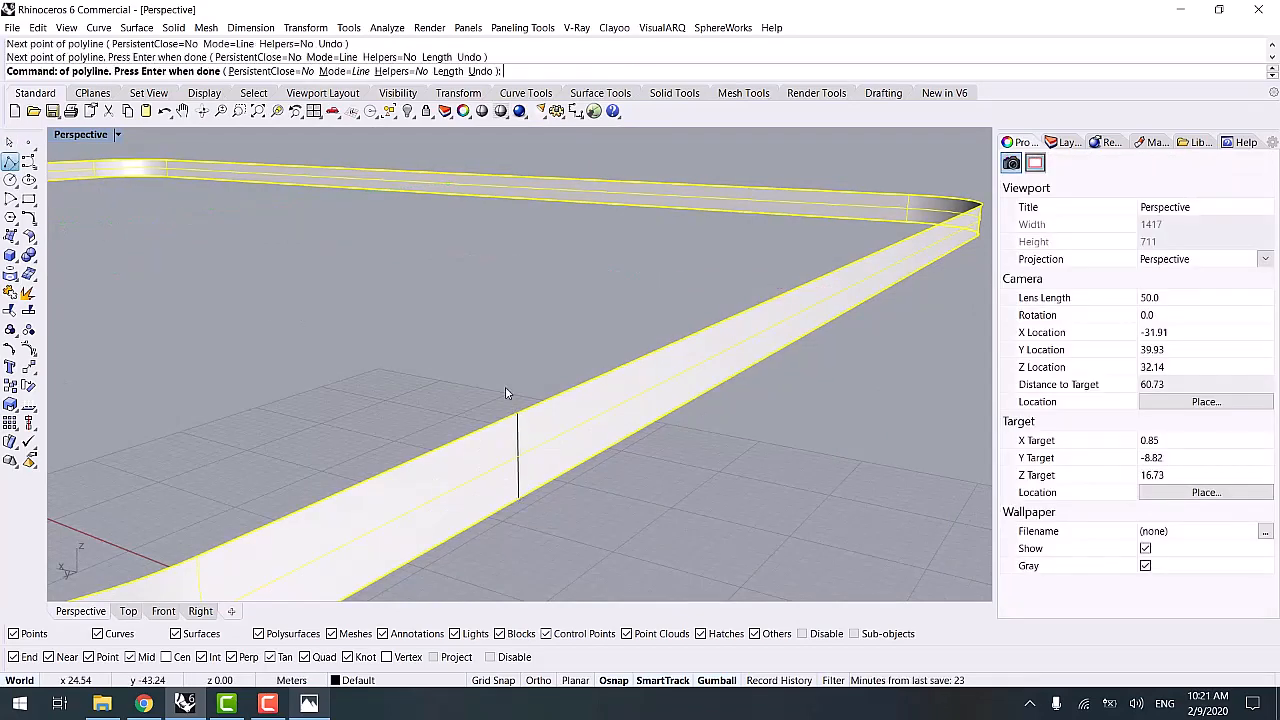
{"action": "key", "text": "Return"}
- Pipe the vertical line with a radius of 0.02 to form a railing post
{"action": "left_click_drag", "start_coordinate": [486, 385], "coordinate": [594, 545]}
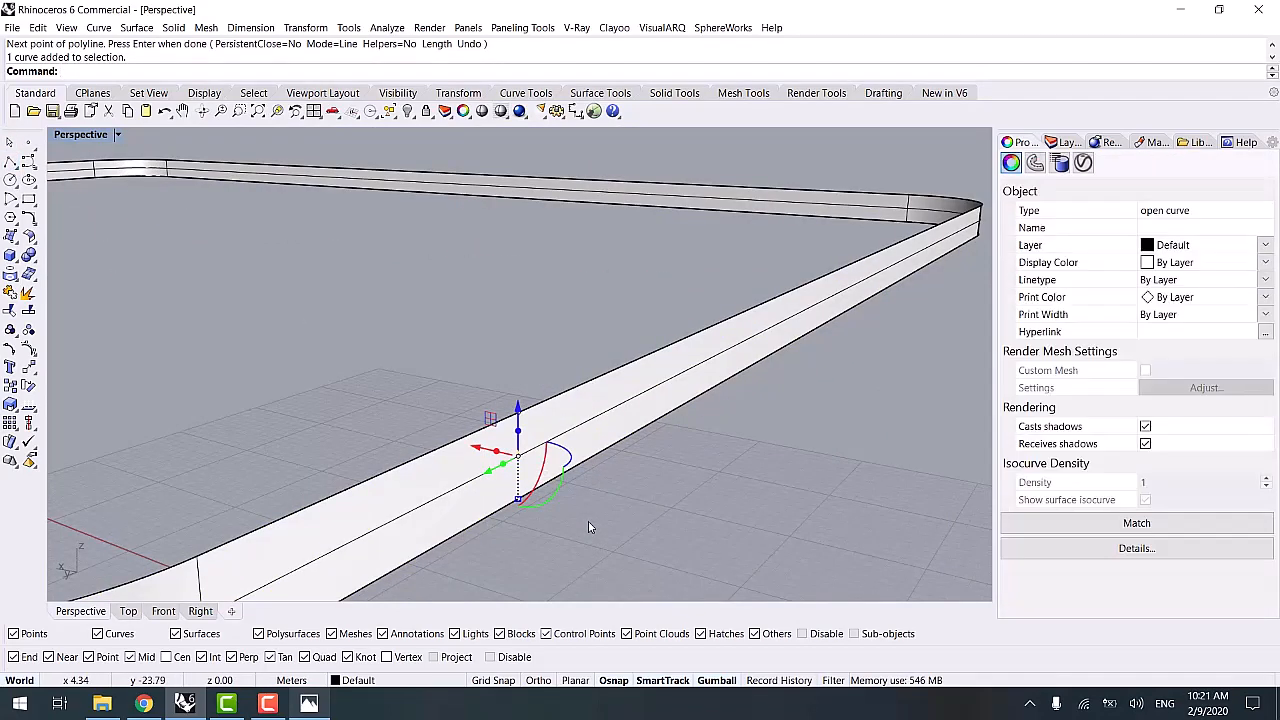
{"action": "type", "text": "Pipe"}
{"action": "key", "text": "Return"}
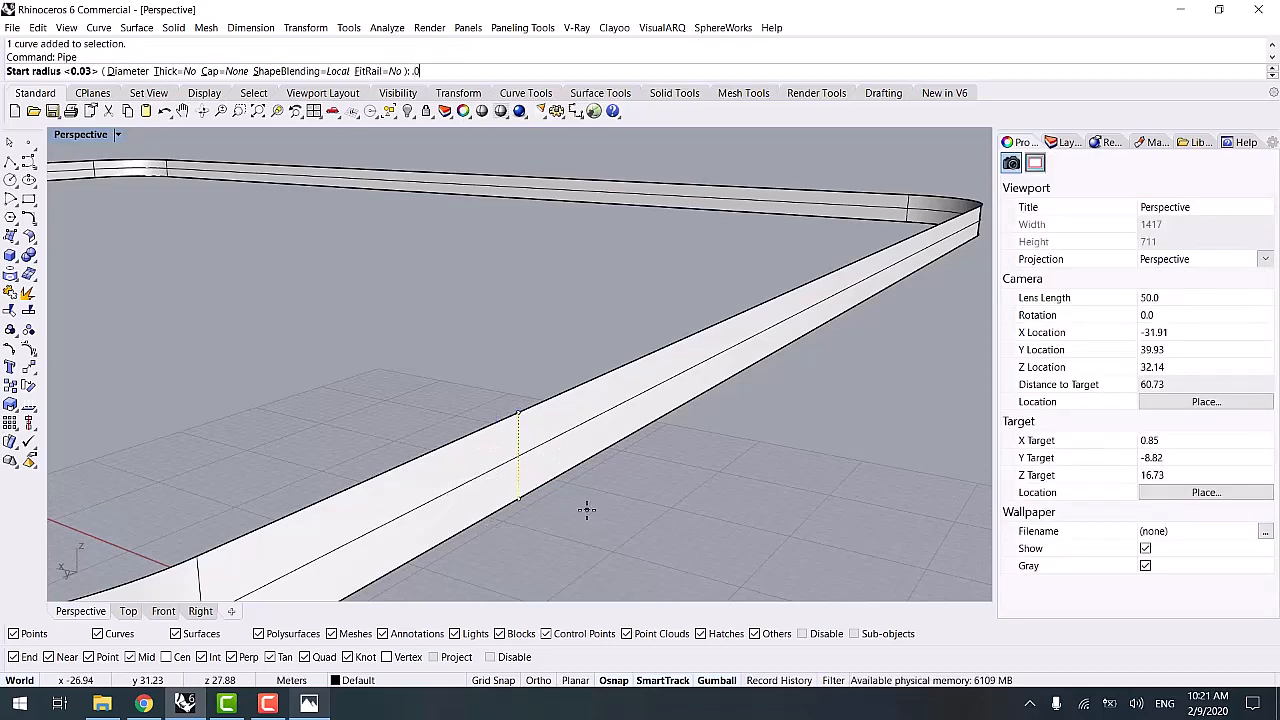
{"action": "type", "text": ".02"}
{"action": "key", "text": "Return"}
{"action": "key", "text": "Return"}
{"action": "key", "text": "Return"}
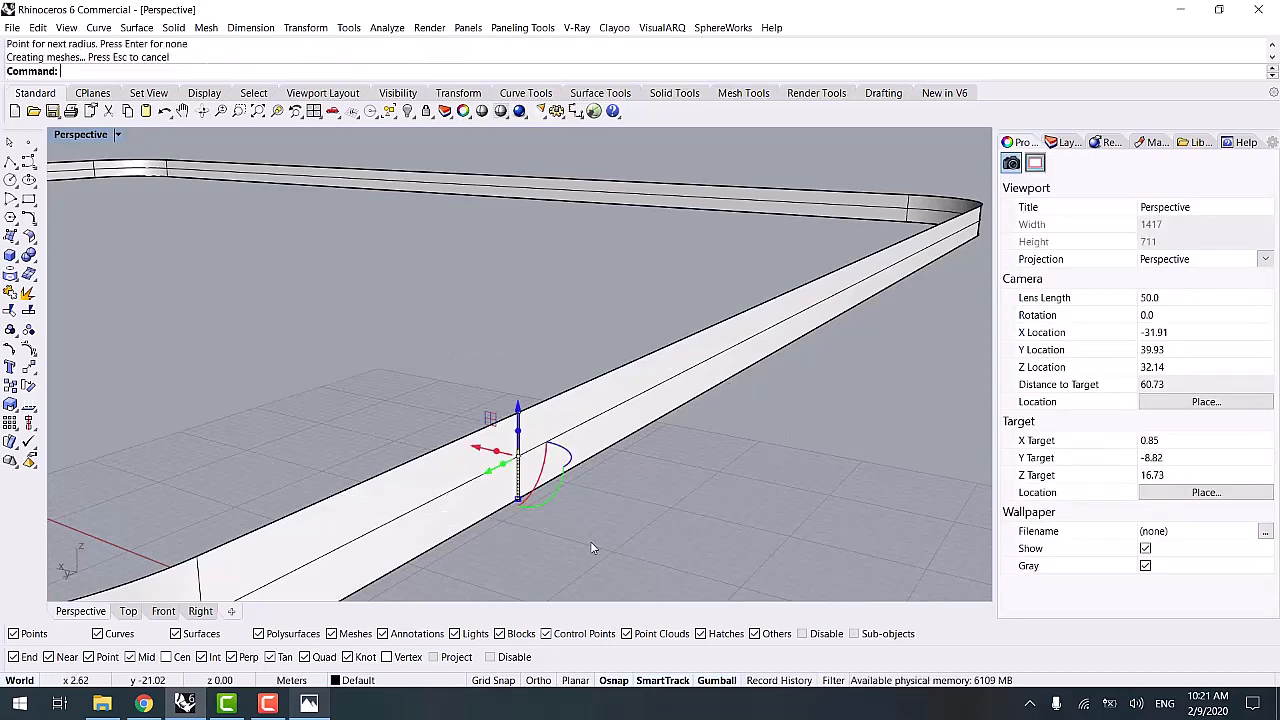
- Array the post and its line along the railing's lower edge by distance between items, with Freeform orientation
{"action": "left_click_drag", "start_coordinate": [610, 346], "coordinate": [703, 579]}
{"action": "right_click_drag", "start_coordinate": [692, 518], "coordinate": [655, 494], "text": "shift"}
{"action": "type", "text": "ARr"}
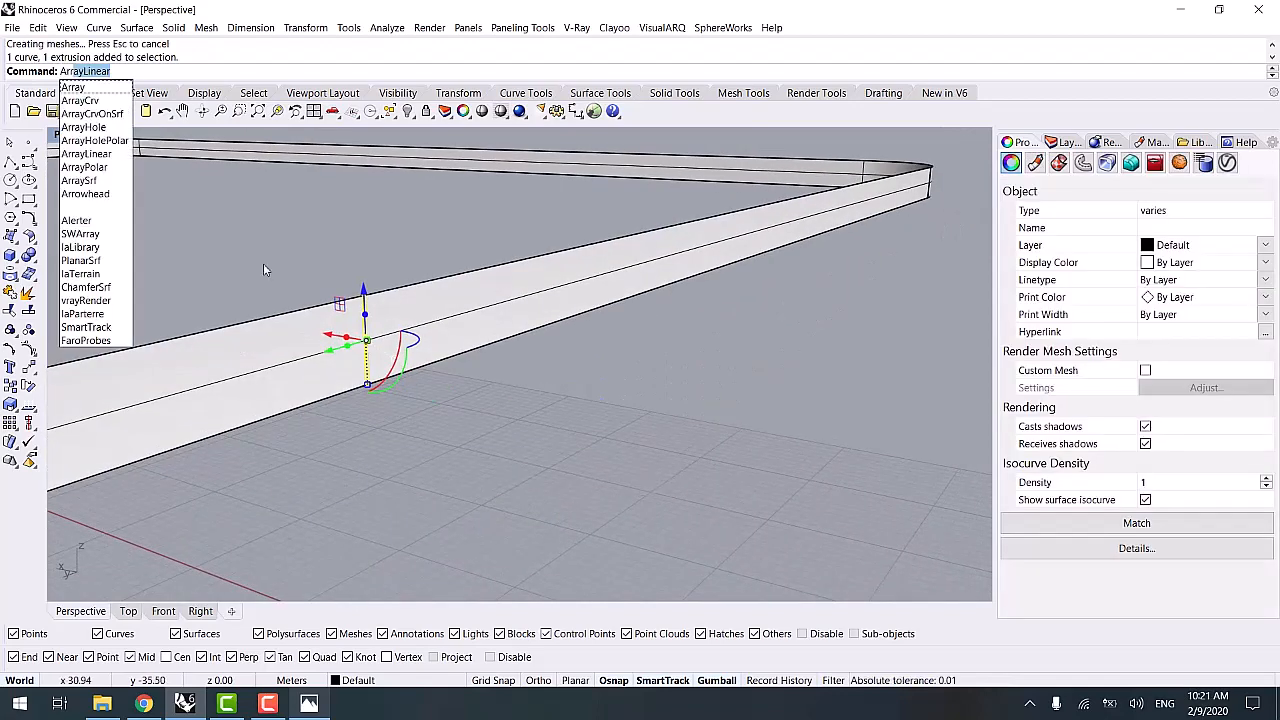
{"action": "left_click", "coordinate": [88, 102]}
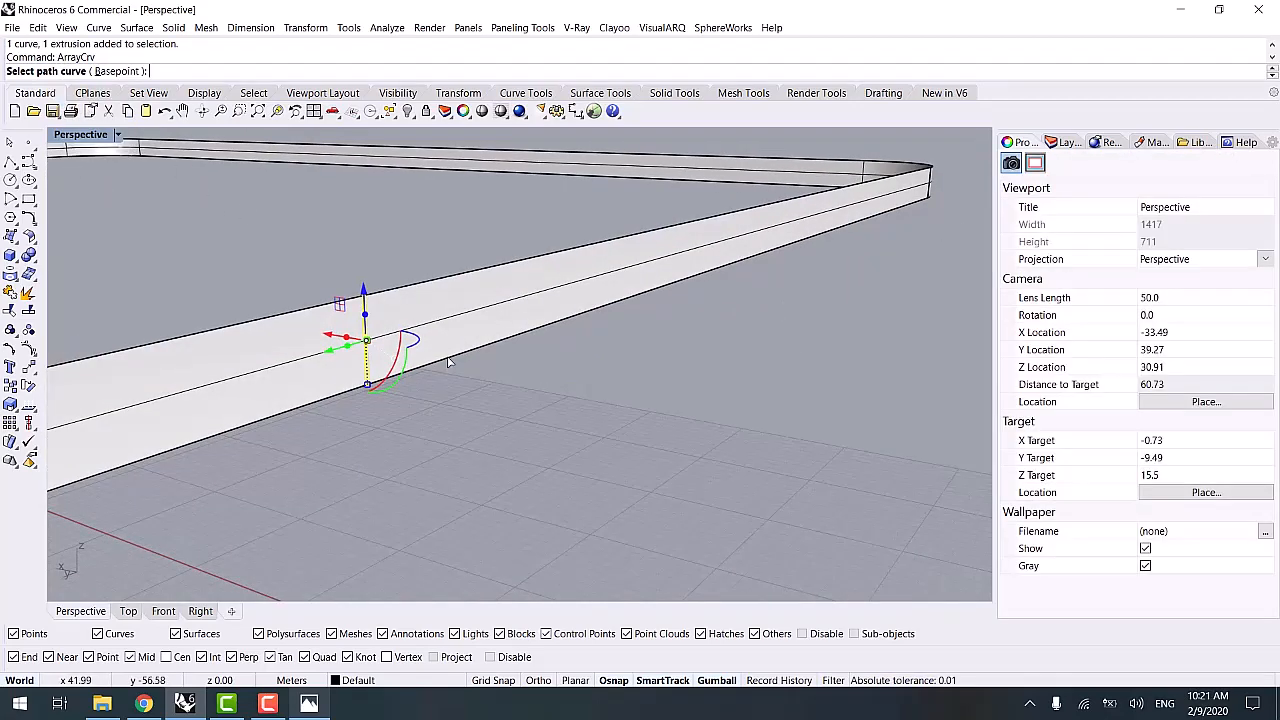
{"action": "left_click", "coordinate": [445, 378]}
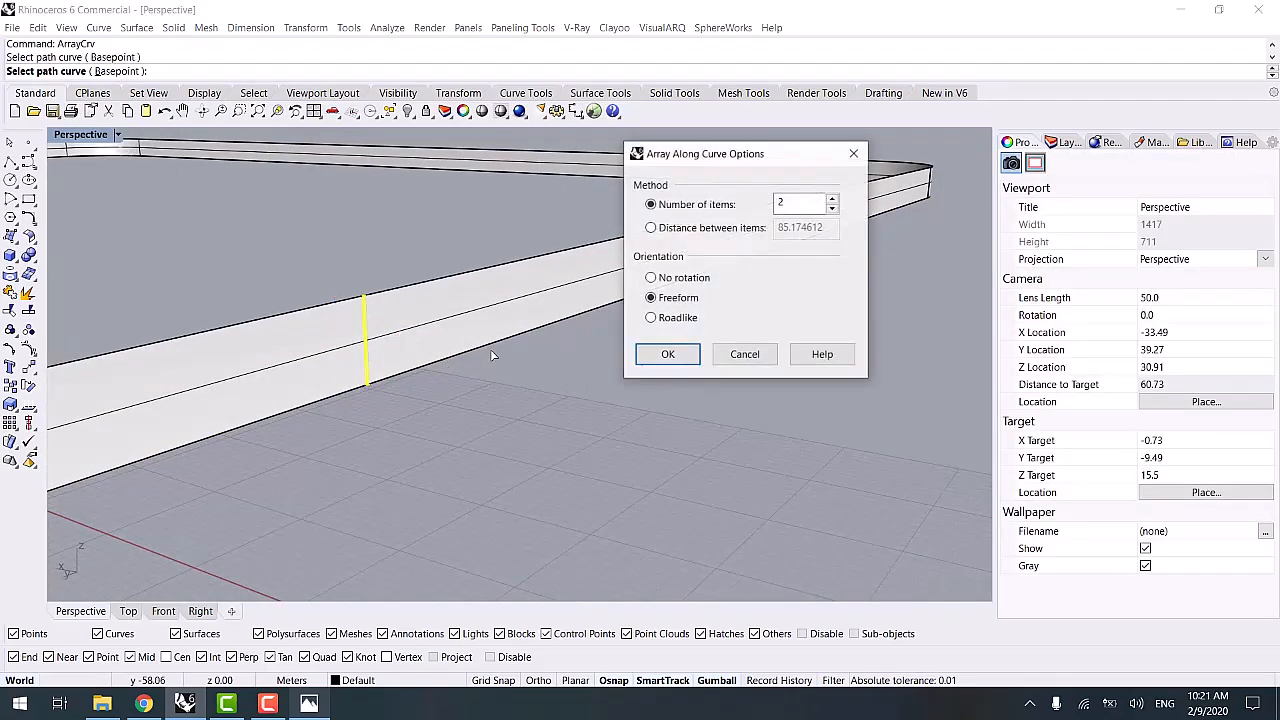
{"action": "left_click", "coordinate": [716, 229]}
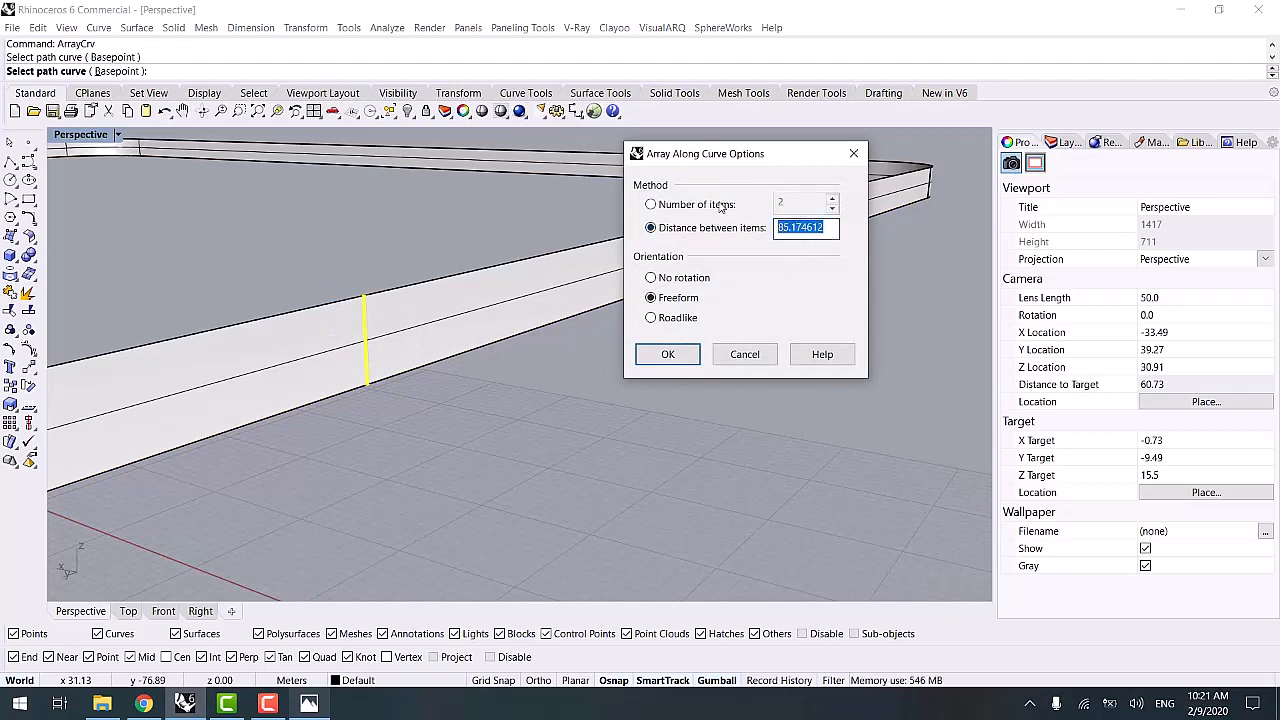
{"action": "key", "text": "BackSpace"}
{"action": "left_click", "coordinate": [667, 354]}
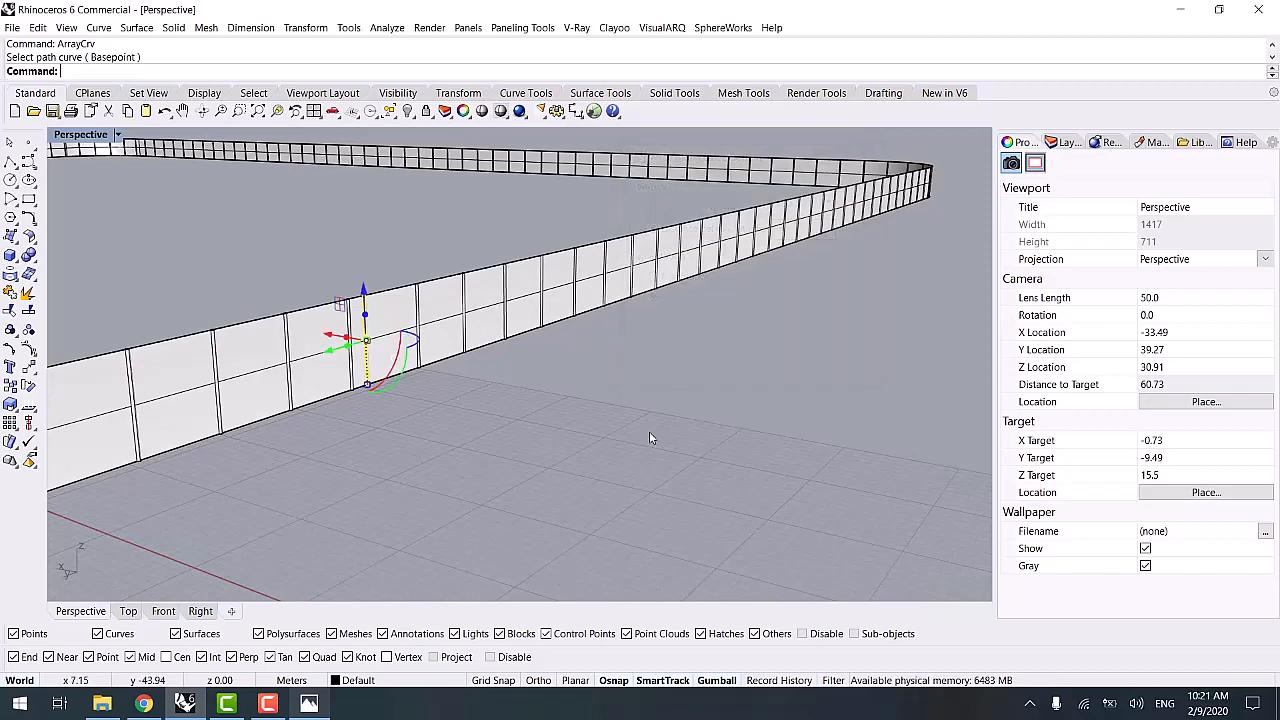
- Show all hidden objects and view the whole building with its railing
{"action": "scroll", "coordinate": [652, 430], "scroll_direction": "down", "scroll_amount": 5}
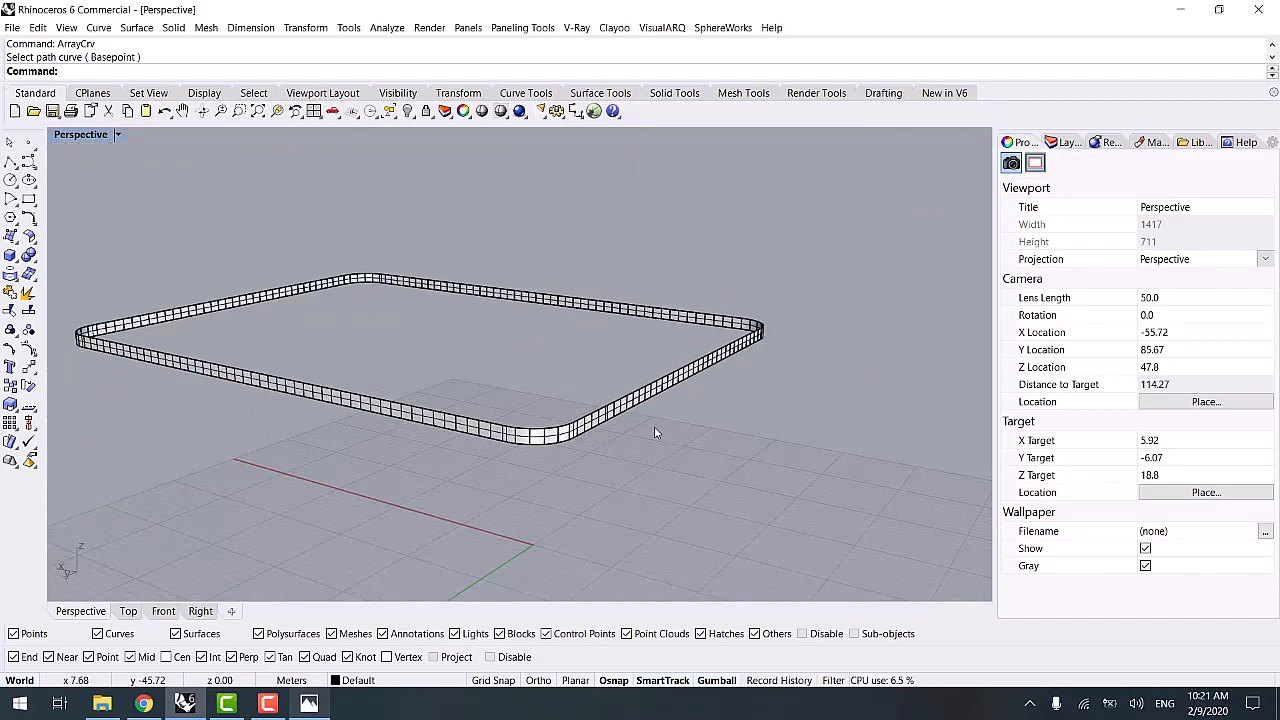
{"action": "key", "text": "ctrl+alt+h"}
{"action": "right_click_drag", "start_coordinate": [655, 432], "coordinate": [672, 408]}
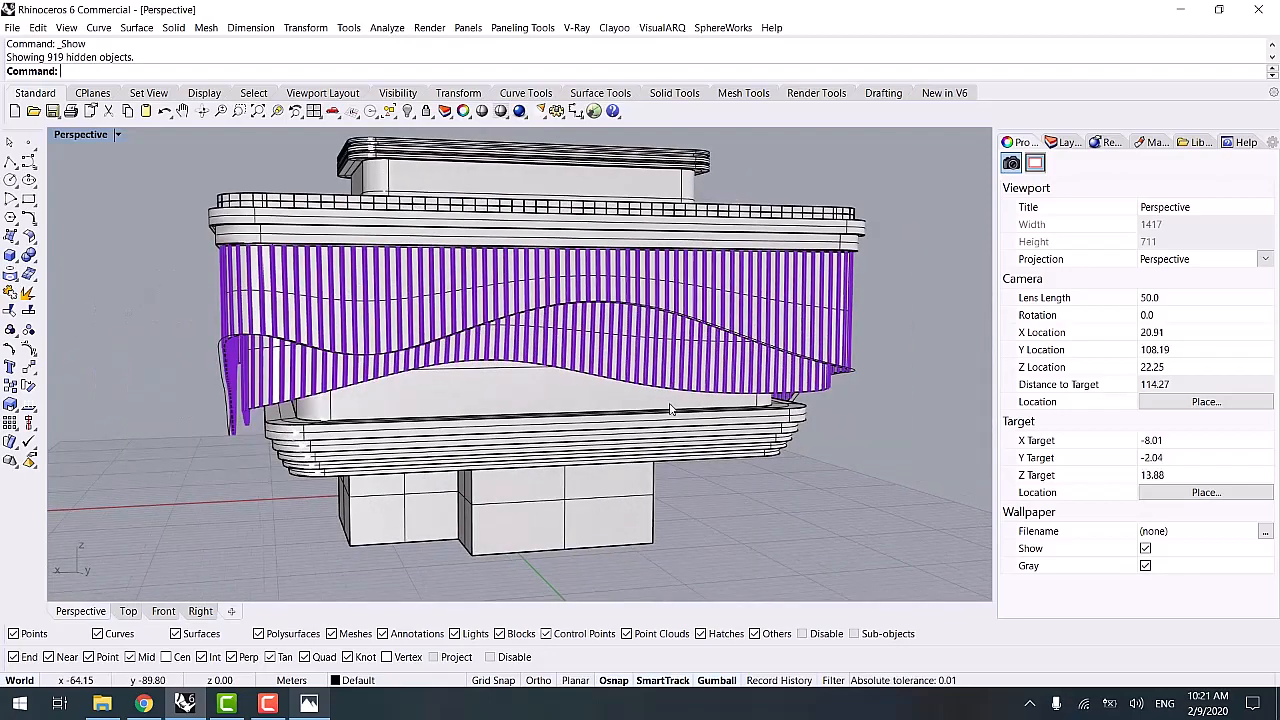
{"action": "right_click_drag", "start_coordinate": [655, 505], "coordinate": [558, 414]}
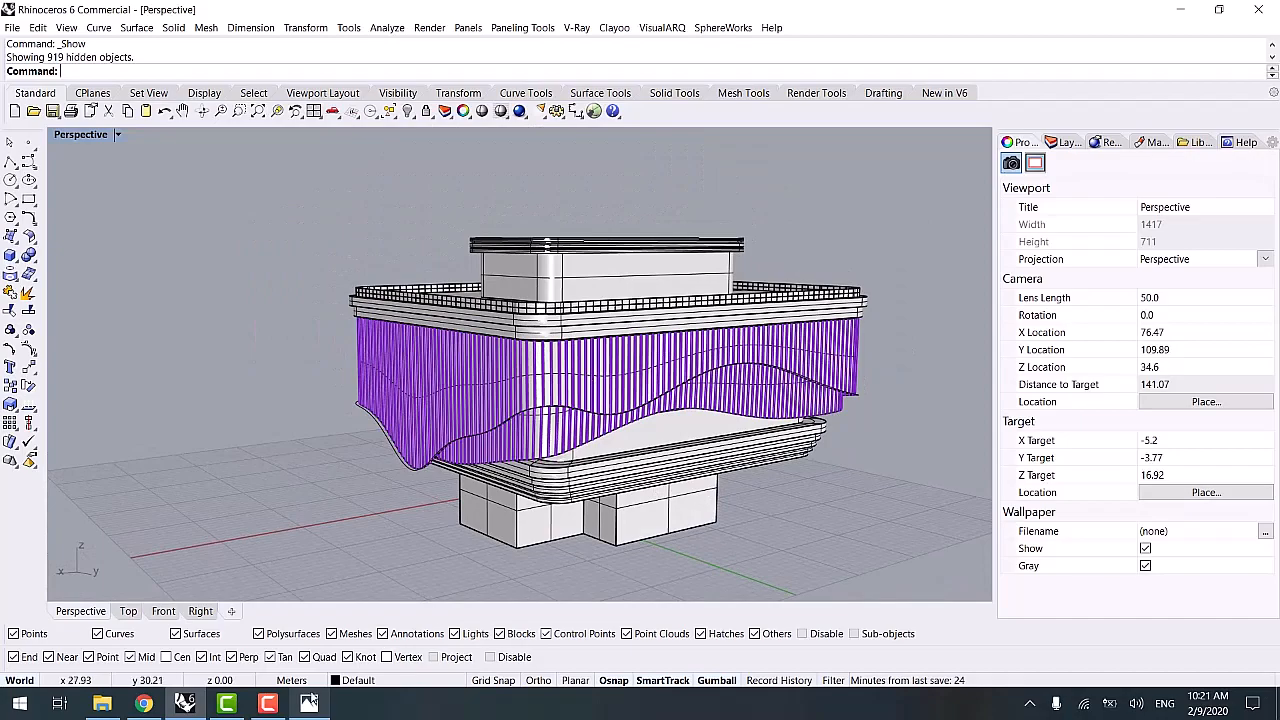
- Switch to the Bund Finance Centre photo in Photos, examine its pipe veils, railings and stepped base, and close it
{"action": "key", "text": "alt+Tab"}
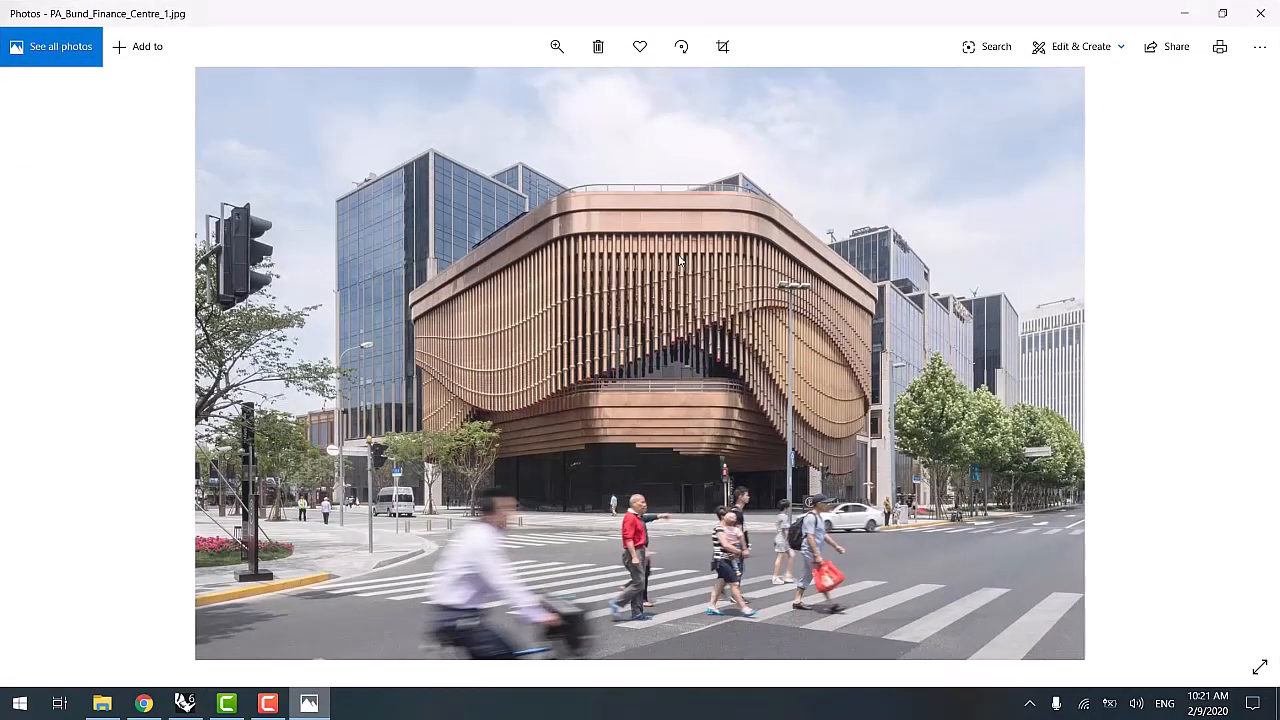
{"action": "scroll", "coordinate": [600, 270], "scroll_direction": "up", "scroll_amount": 8}
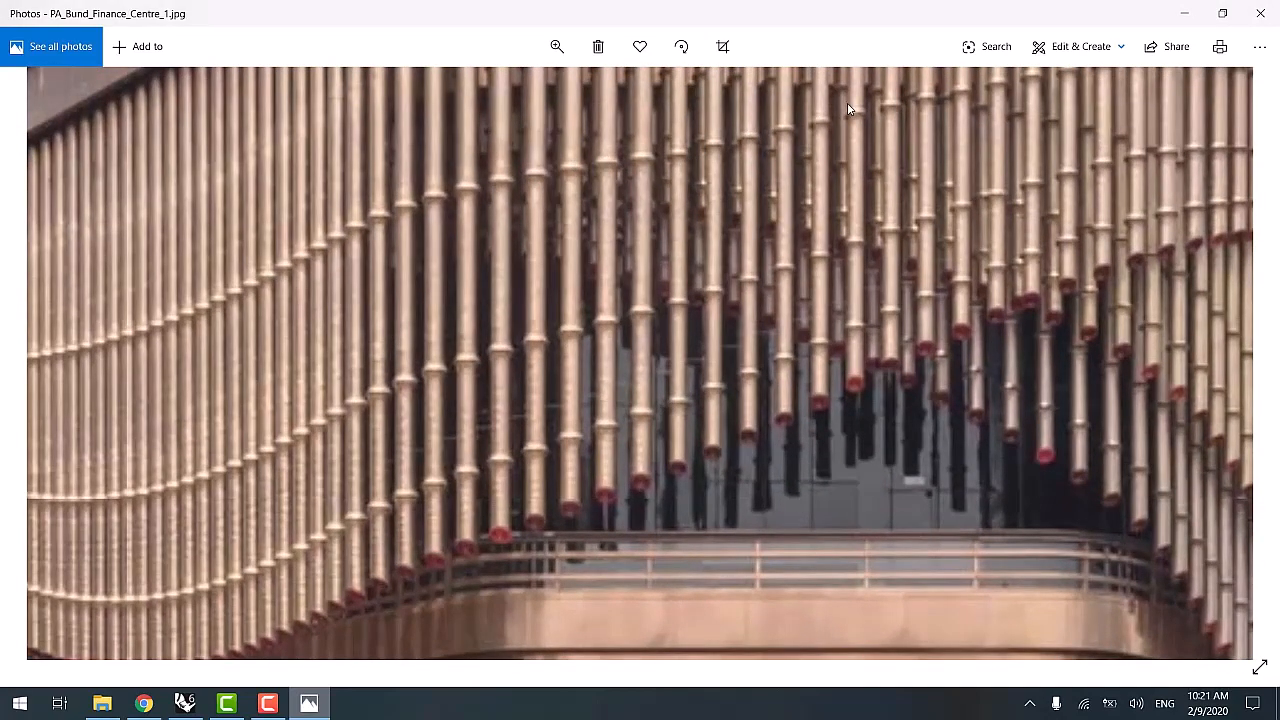
{"action": "left_click_drag", "start_coordinate": [857, 123], "coordinate": [717, 302]}
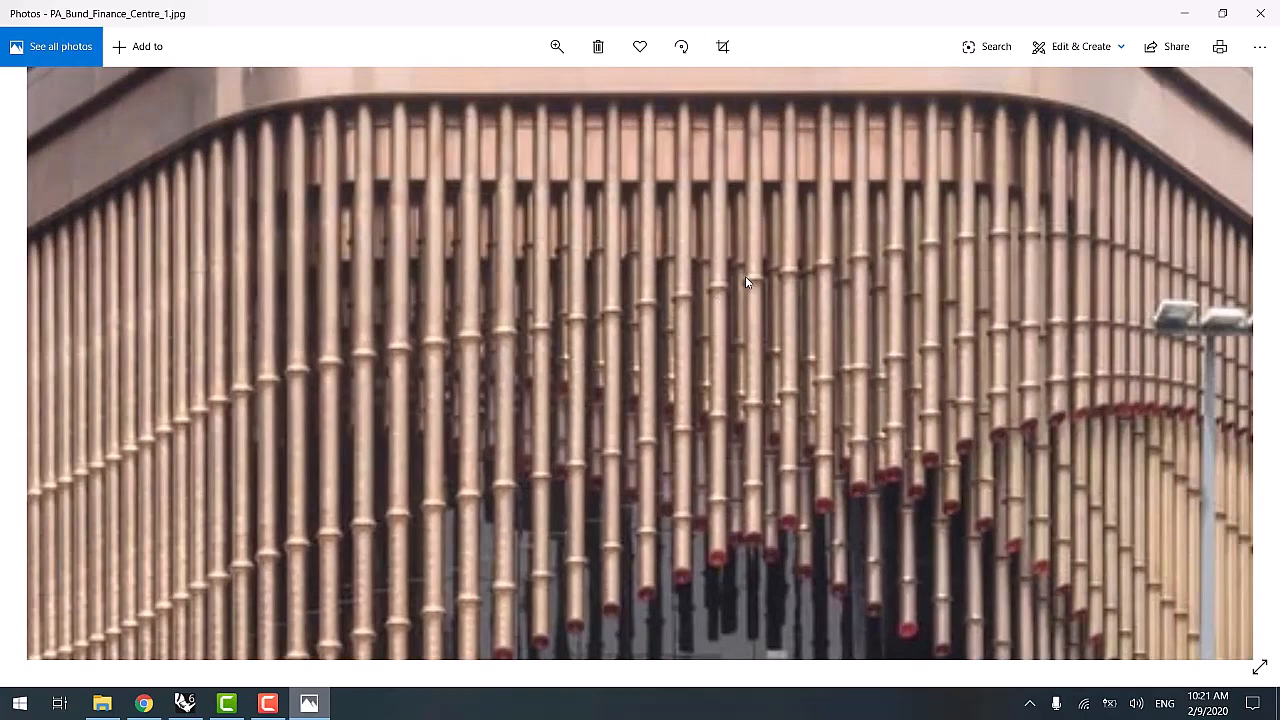
{"action": "scroll", "coordinate": [745, 280], "scroll_direction": "down", "scroll_amount": 5}
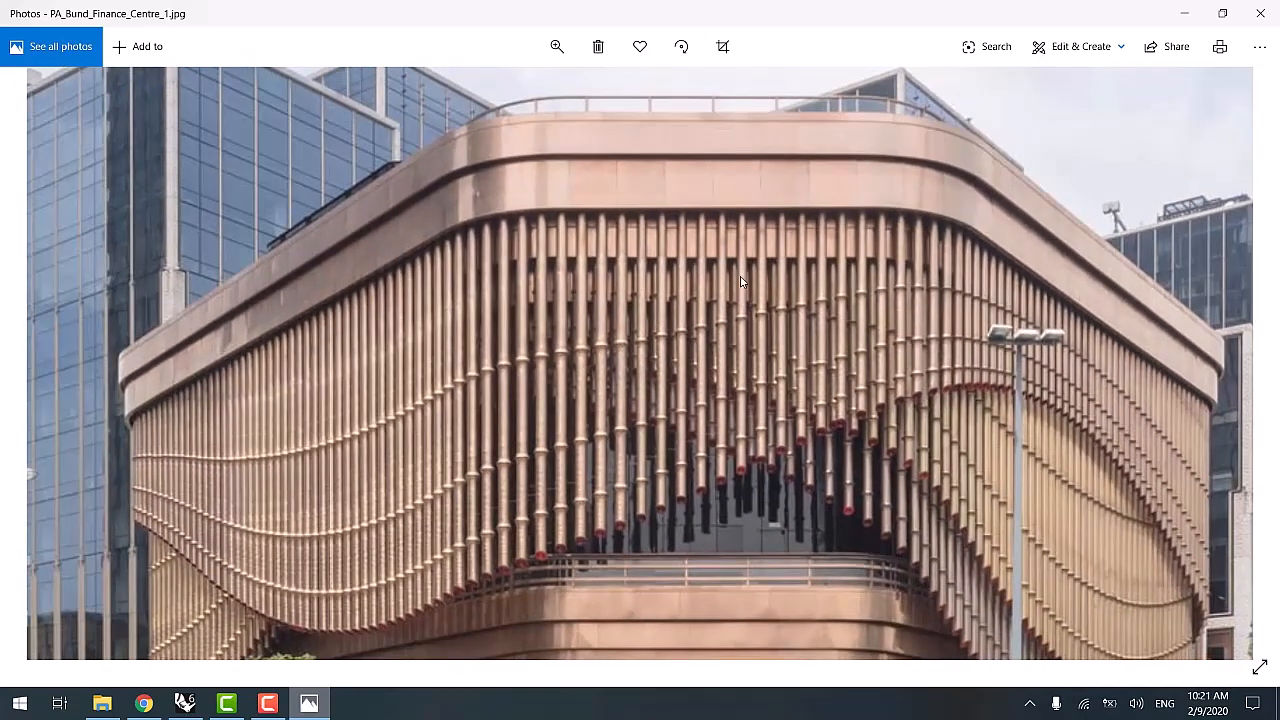
{"action": "scroll", "coordinate": [742, 282], "scroll_direction": "down", "scroll_amount": 1}
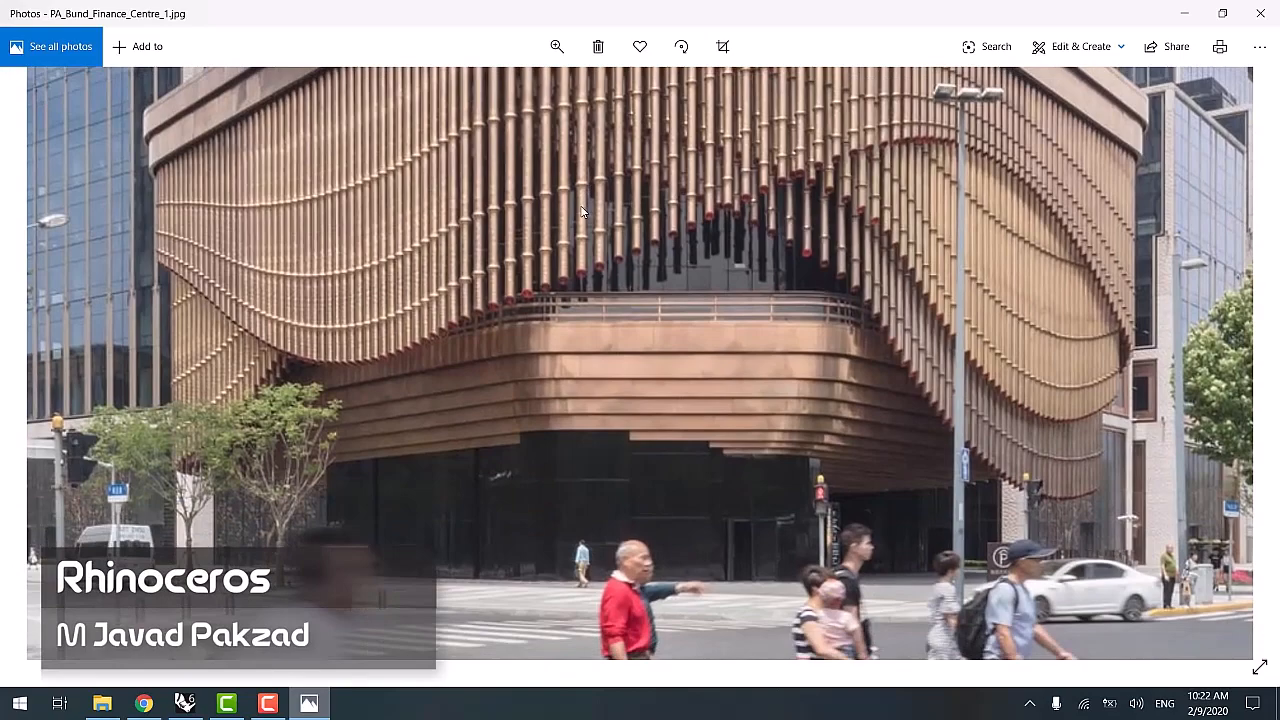
{"action": "scroll", "coordinate": [605, 246], "scroll_direction": "down", "scroll_amount": 4}
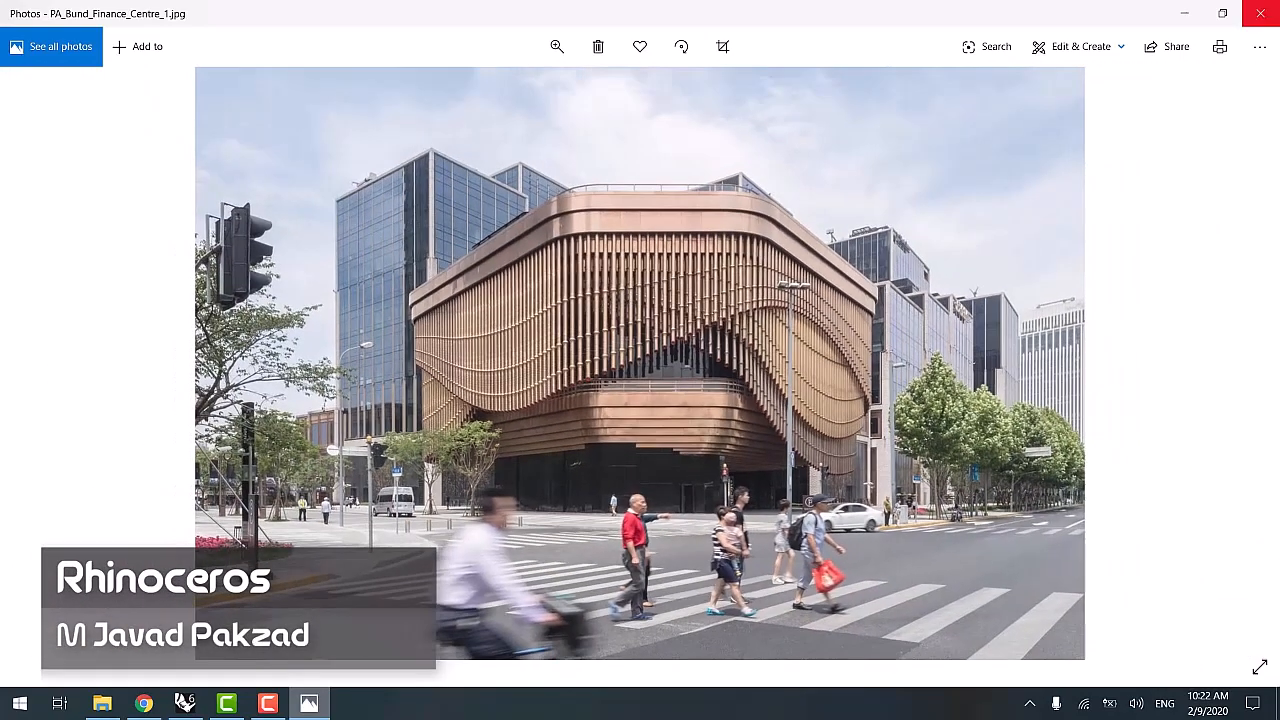
{"action": "left_click", "coordinate": [1260, 13]}
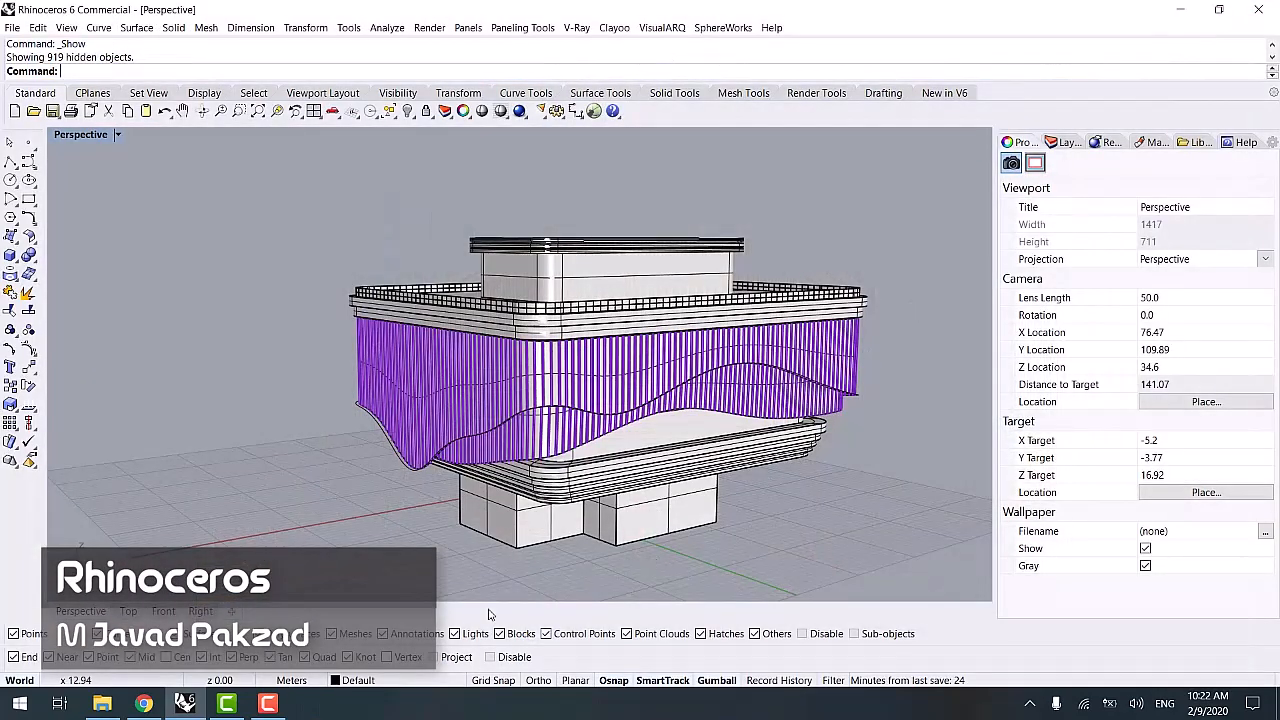
{"action": "left_click", "coordinate": [266, 704]}
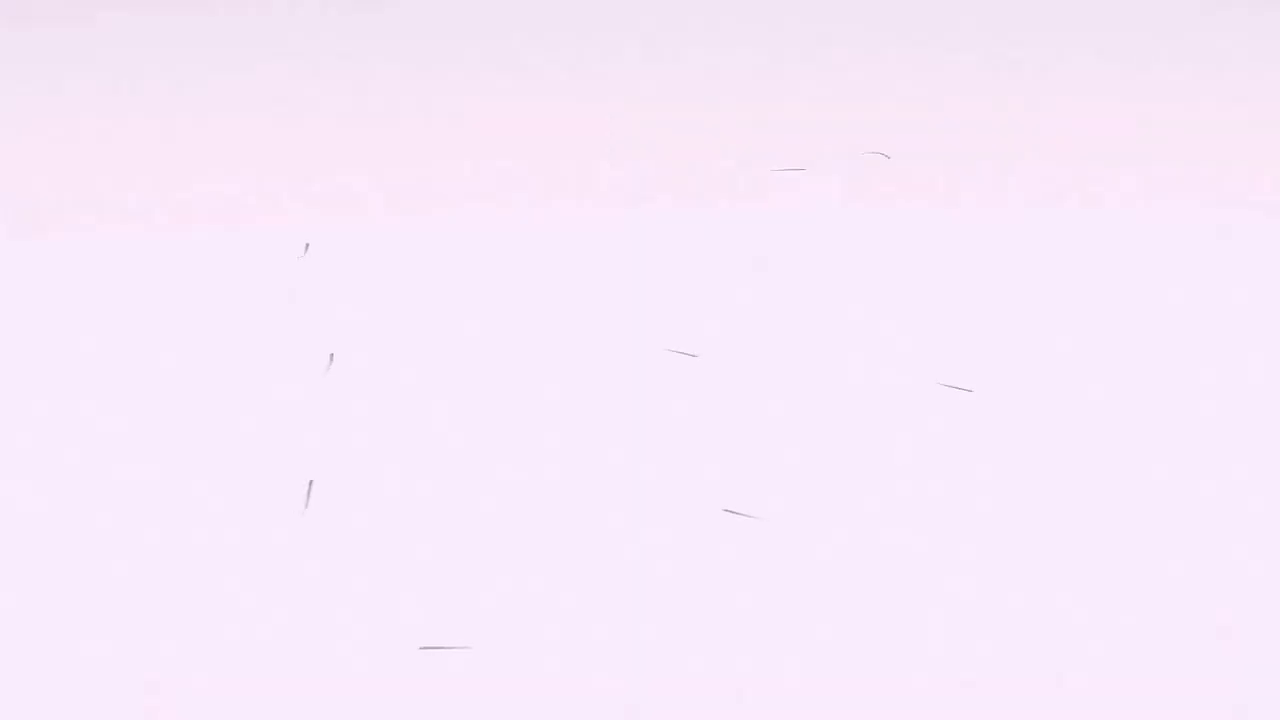